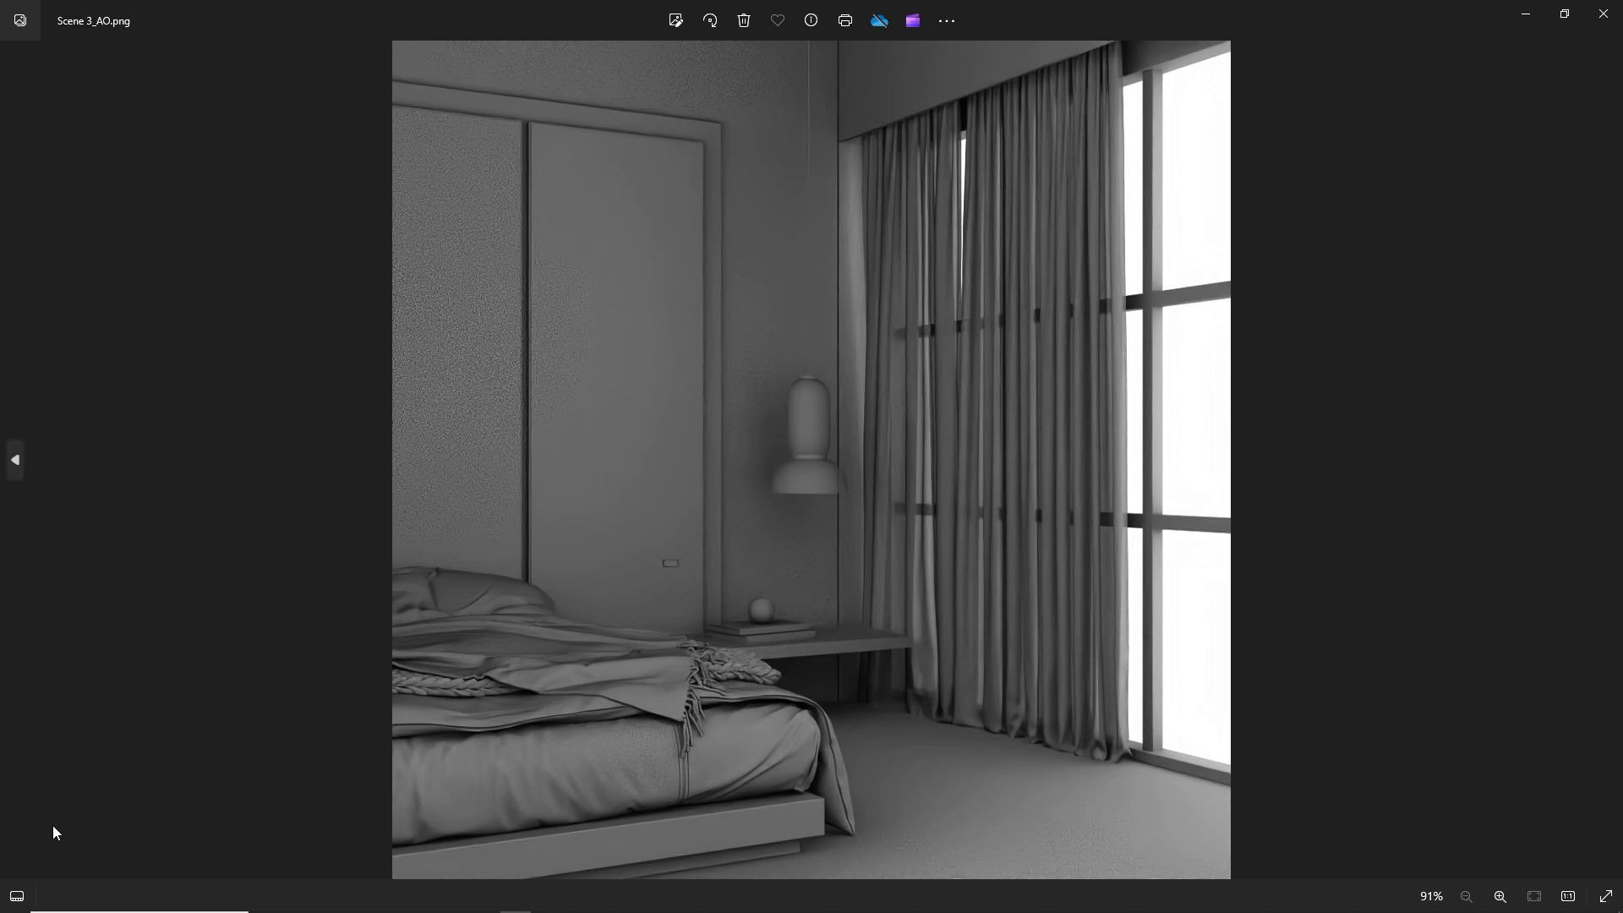
Step: Select the final colour renders of the three bedroom views and compare them side by side, leaving out the ambient occlusion image
{"action": "left_click", "coordinate": [16, 903]}
{"action": "left_click", "coordinate": [19, 903]}
{"action": "left_click", "coordinate": [19, 898]}
{"action": "left_click", "coordinate": [377, 811]}
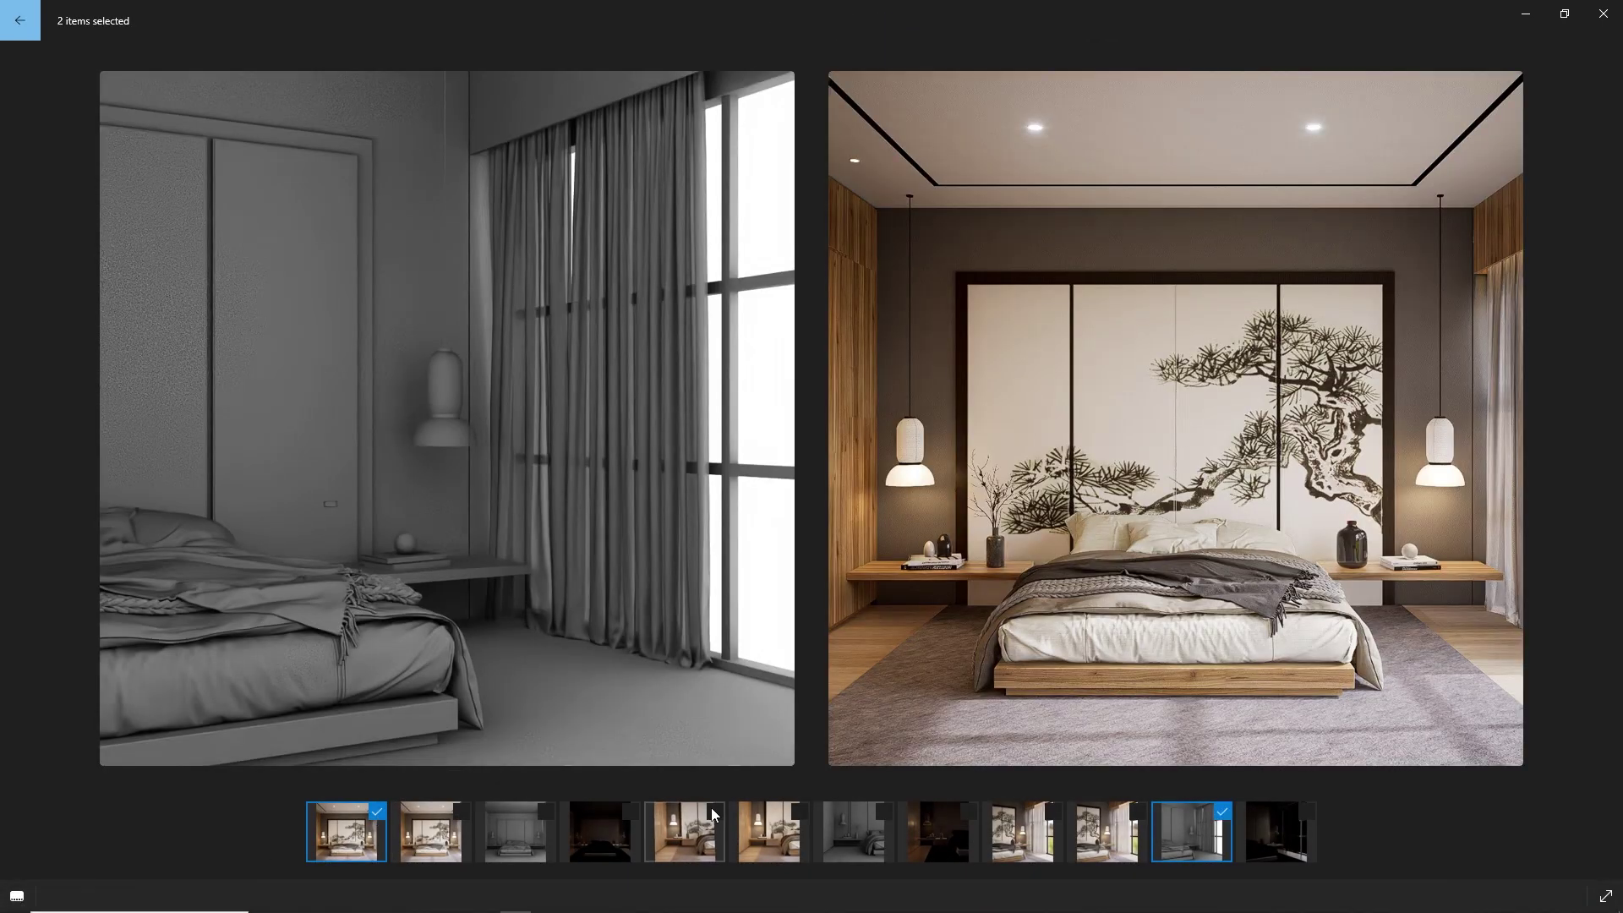
{"action": "left_click", "coordinate": [714, 810]}
{"action": "left_click", "coordinate": [1054, 812]}
{"action": "left_click", "coordinate": [1222, 812]}
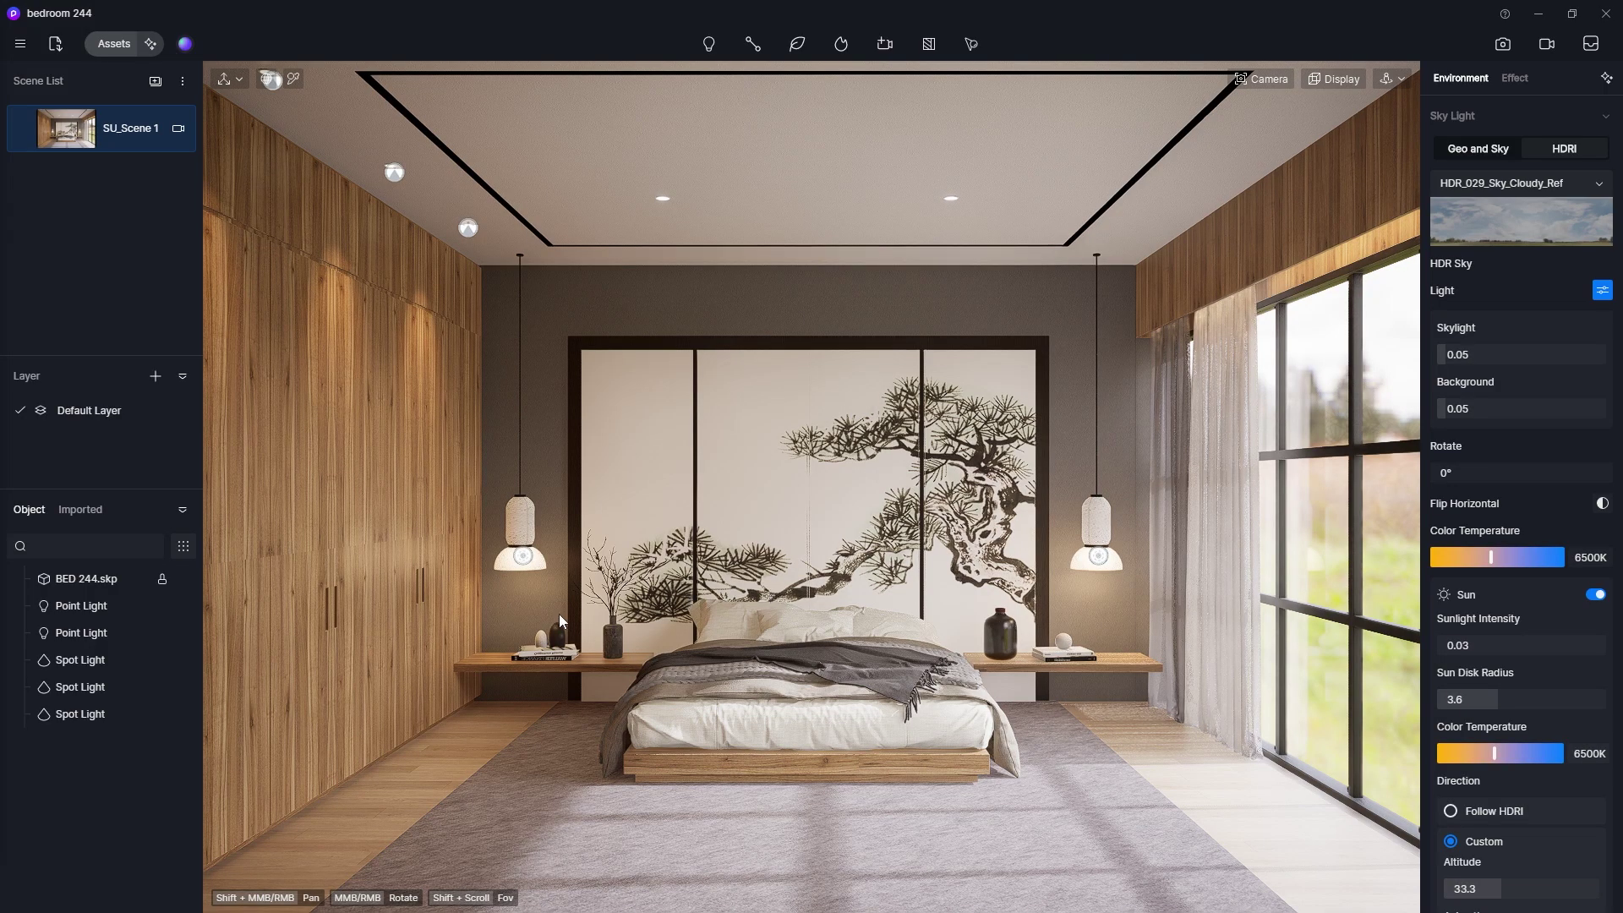
{"action": "scroll", "coordinate": [554, 615], "scroll_direction": "up", "scroll_amount": 2}
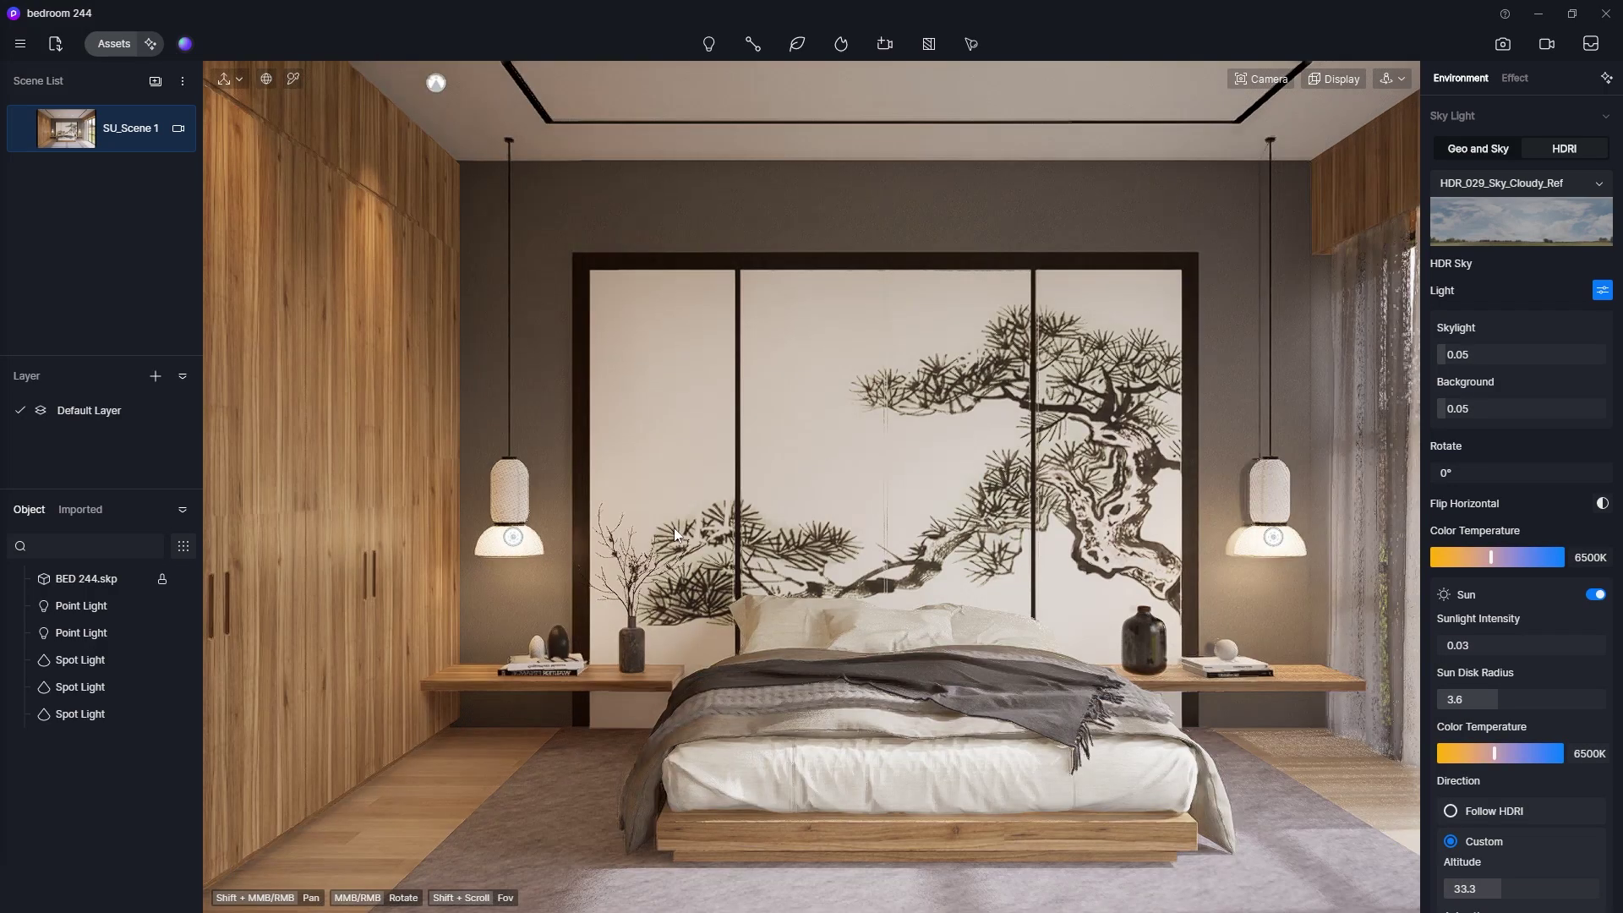
{"action": "left_click", "coordinate": [1376, 78]}
{"action": "scroll", "coordinate": [485, 545], "scroll_direction": "up", "scroll_amount": 3}
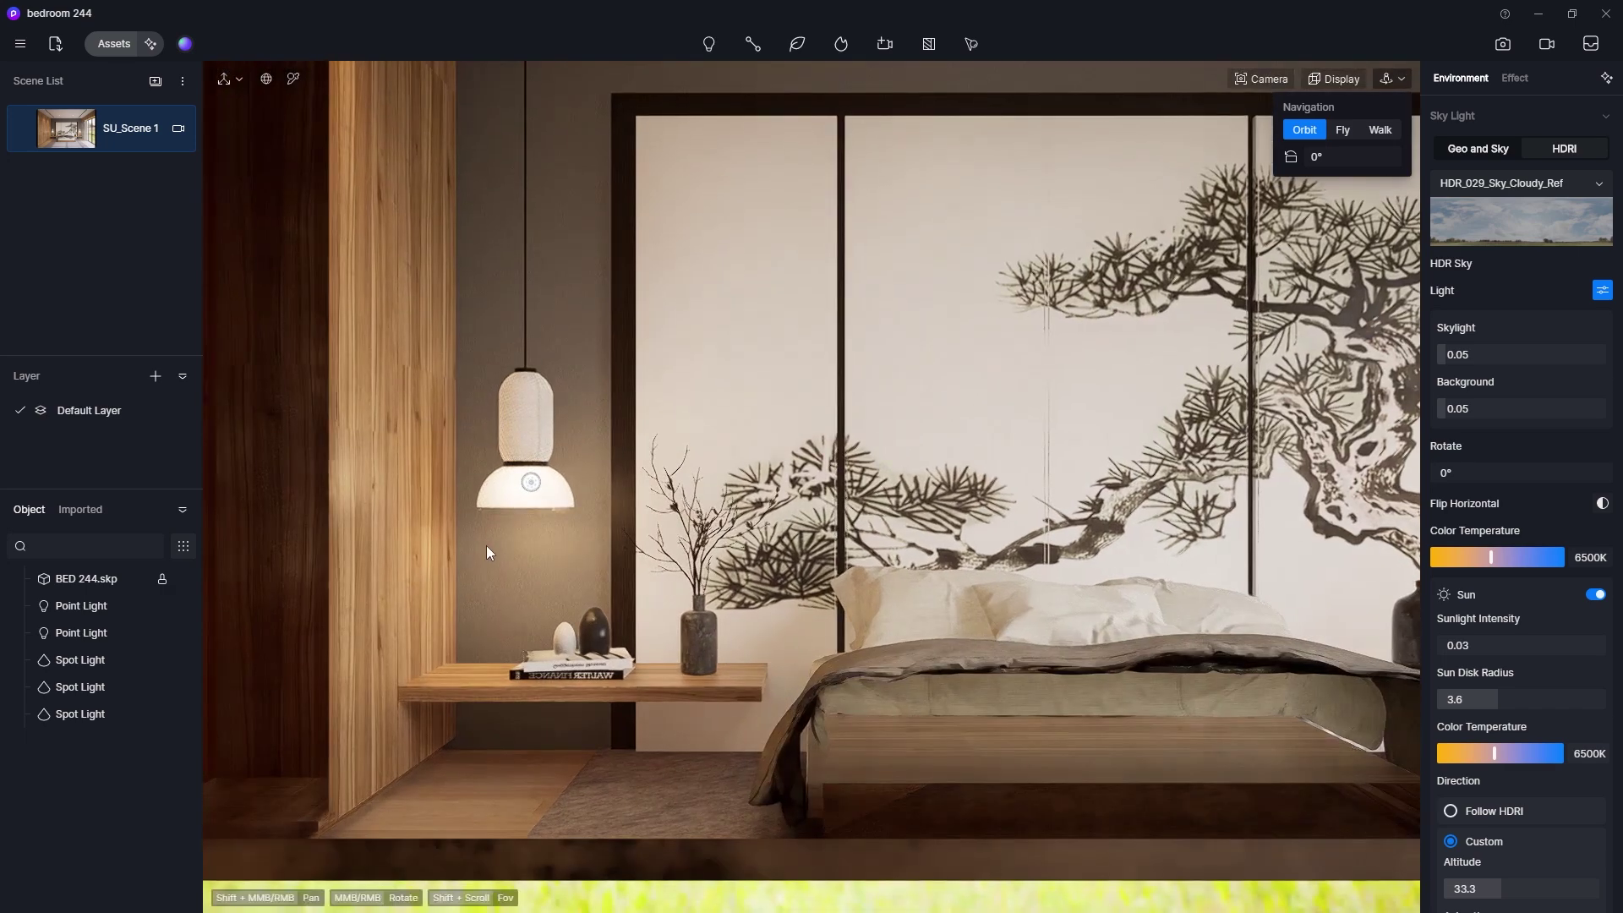
{"action": "left_click", "coordinate": [1262, 79]}
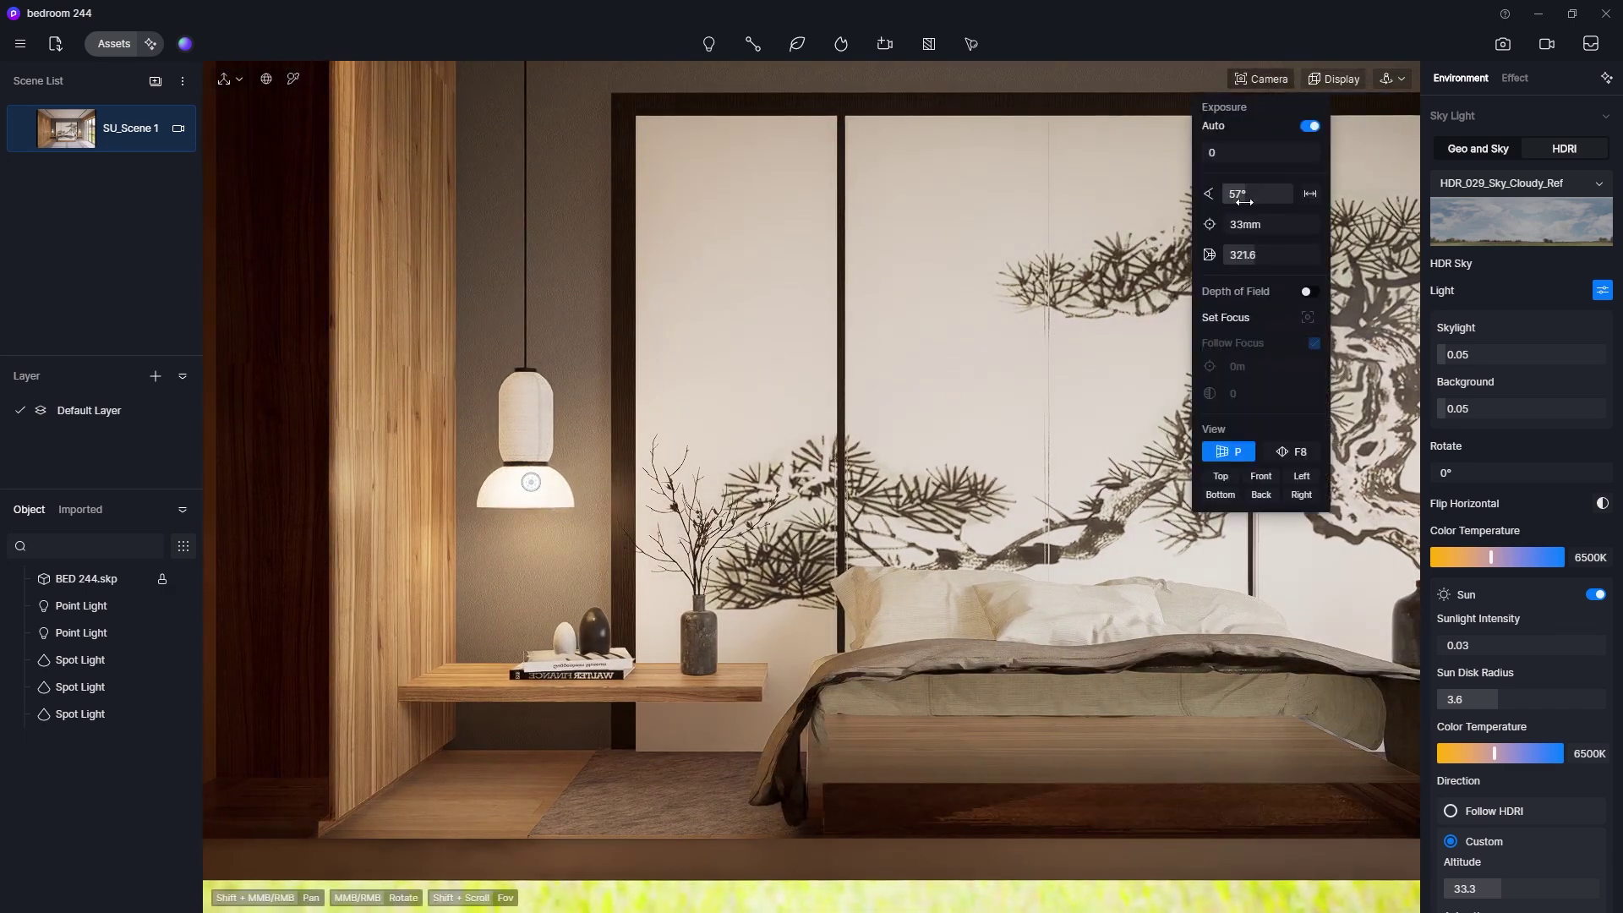
{"action": "scroll", "coordinate": [705, 218], "scroll_direction": "up", "scroll_amount": 5}
{"action": "left_click", "coordinate": [1248, 194]}
{"action": "scroll", "coordinate": [520, 586], "scroll_direction": "up", "scroll_amount": 3}
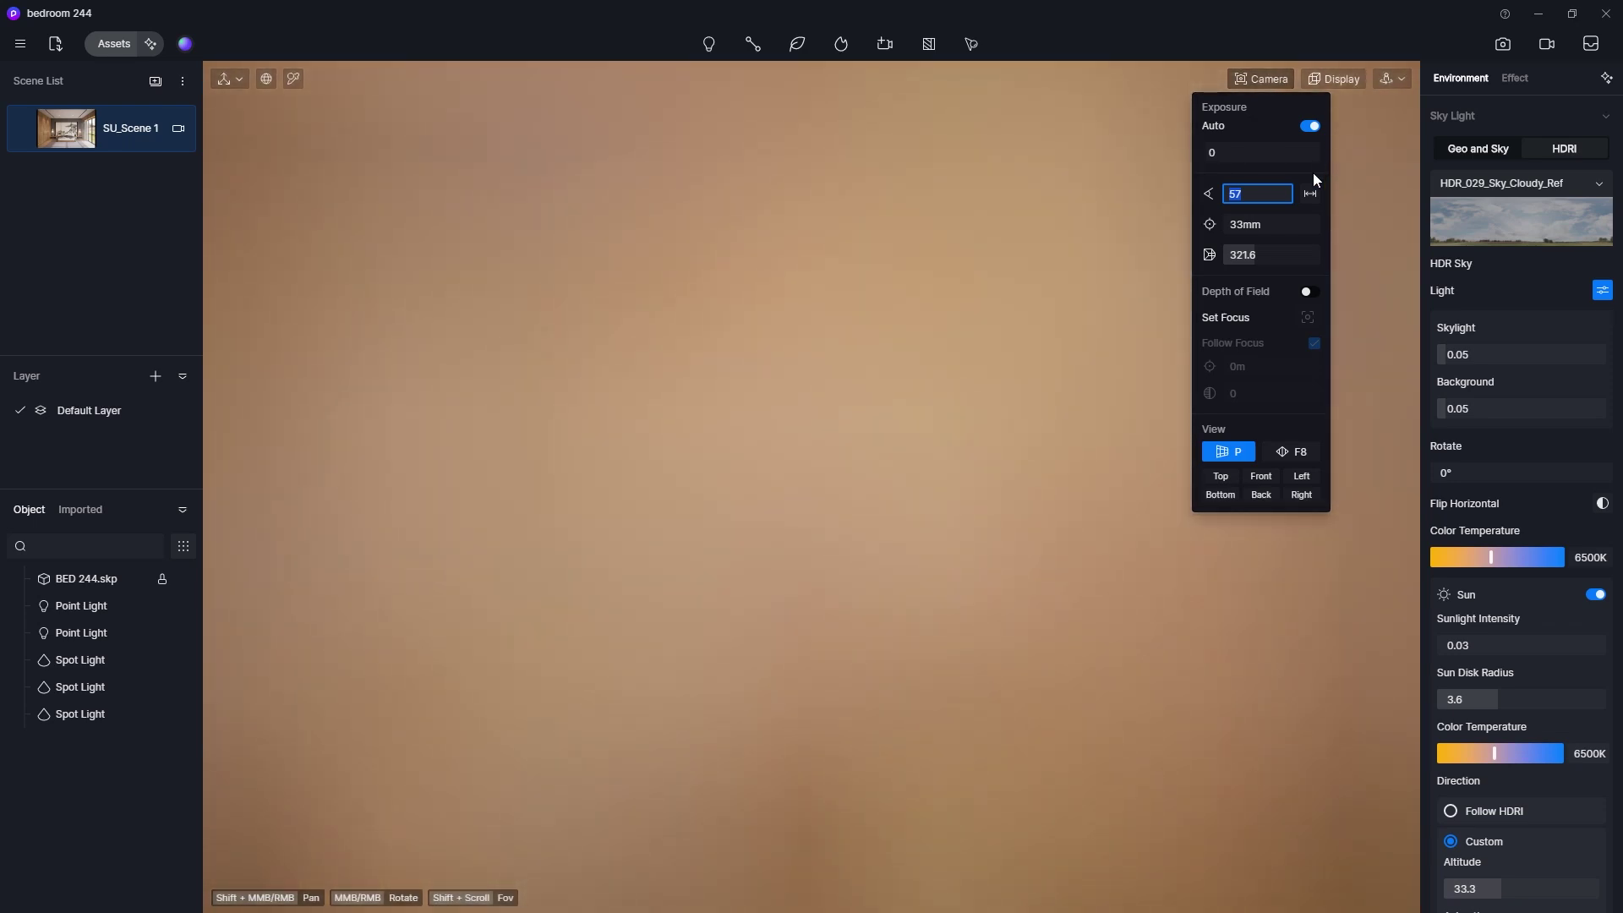
{"action": "scroll", "coordinate": [779, 447], "scroll_direction": "up", "scroll_amount": 6}
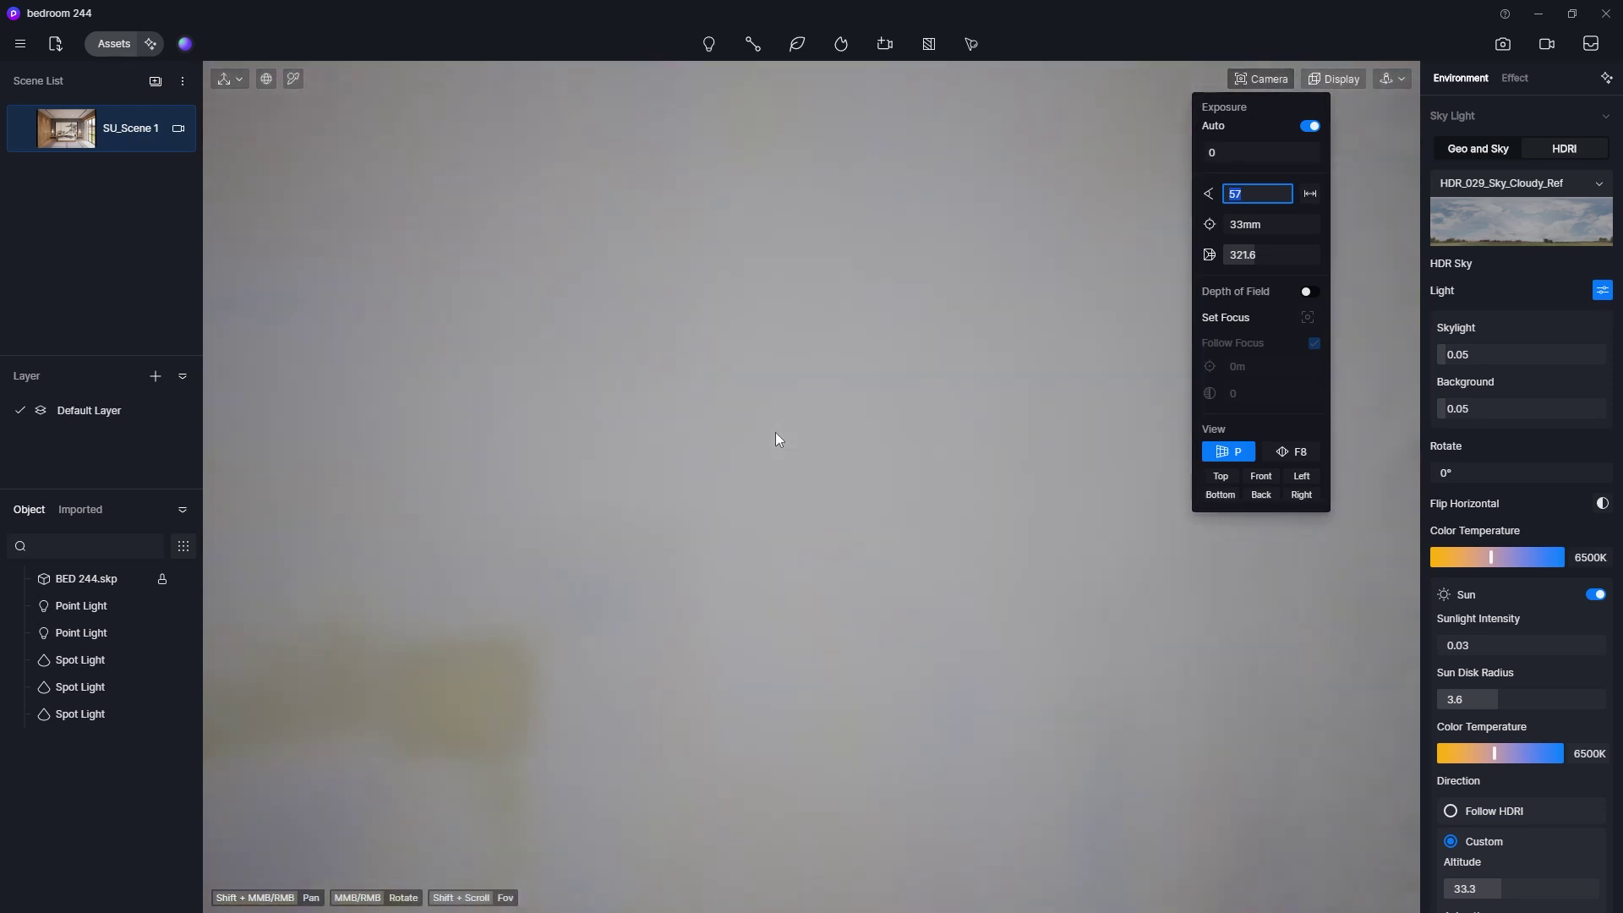
{"action": "left_click", "coordinate": [69, 132]}
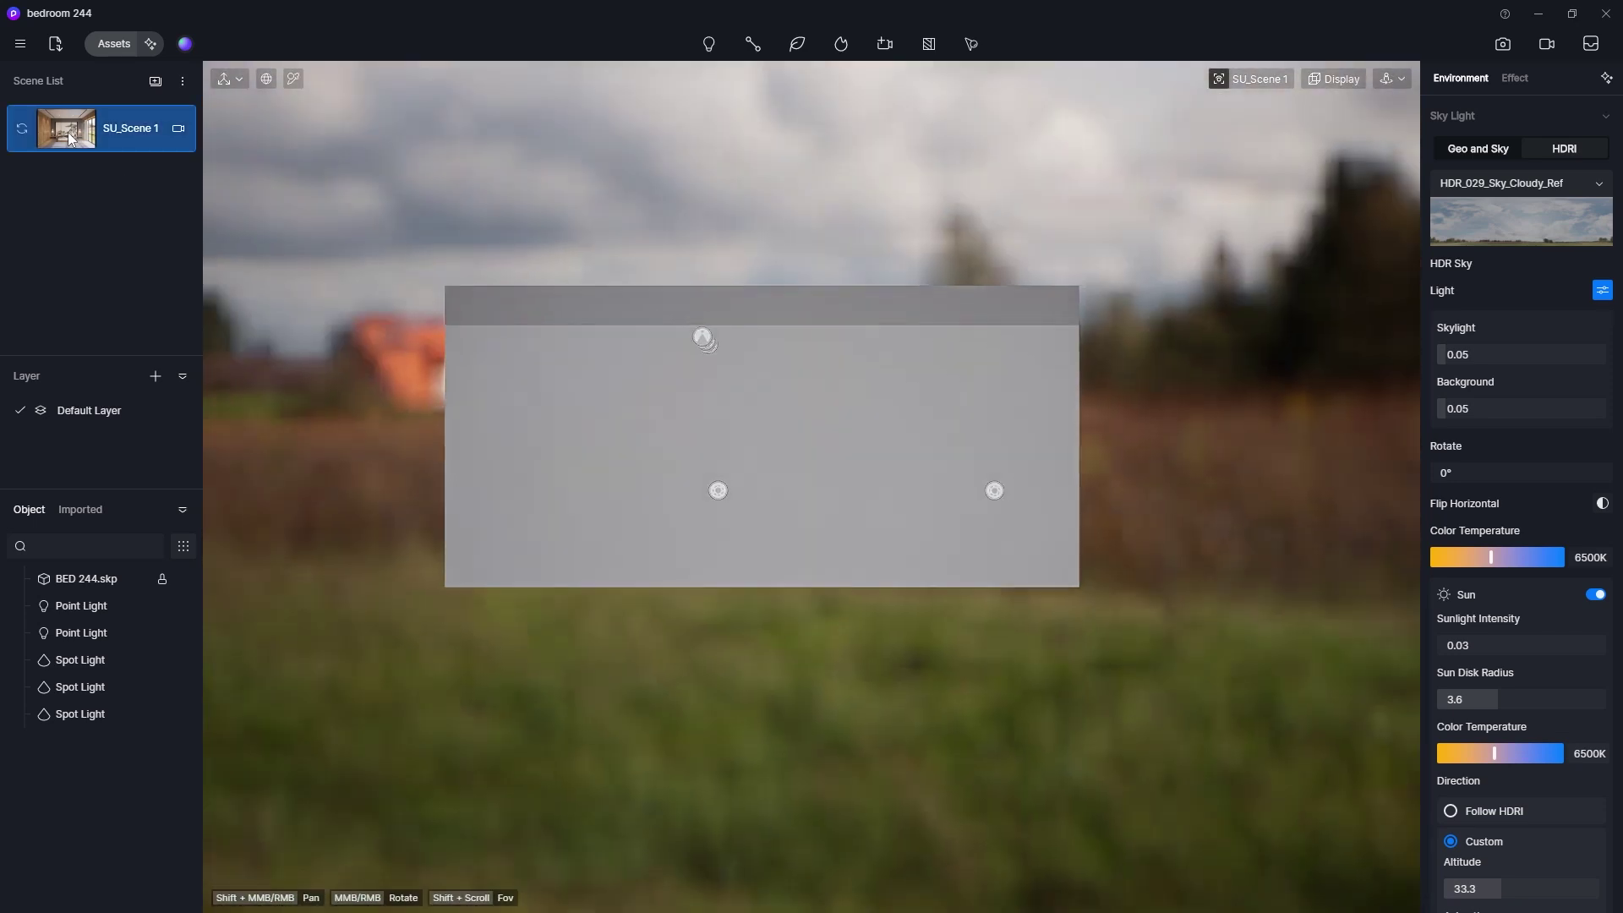
Step: Set the camera's clipping to 0, try a 60° field of view and settle on 45°
{"action": "scroll", "coordinate": [638, 551], "scroll_direction": "up", "scroll_amount": 5}
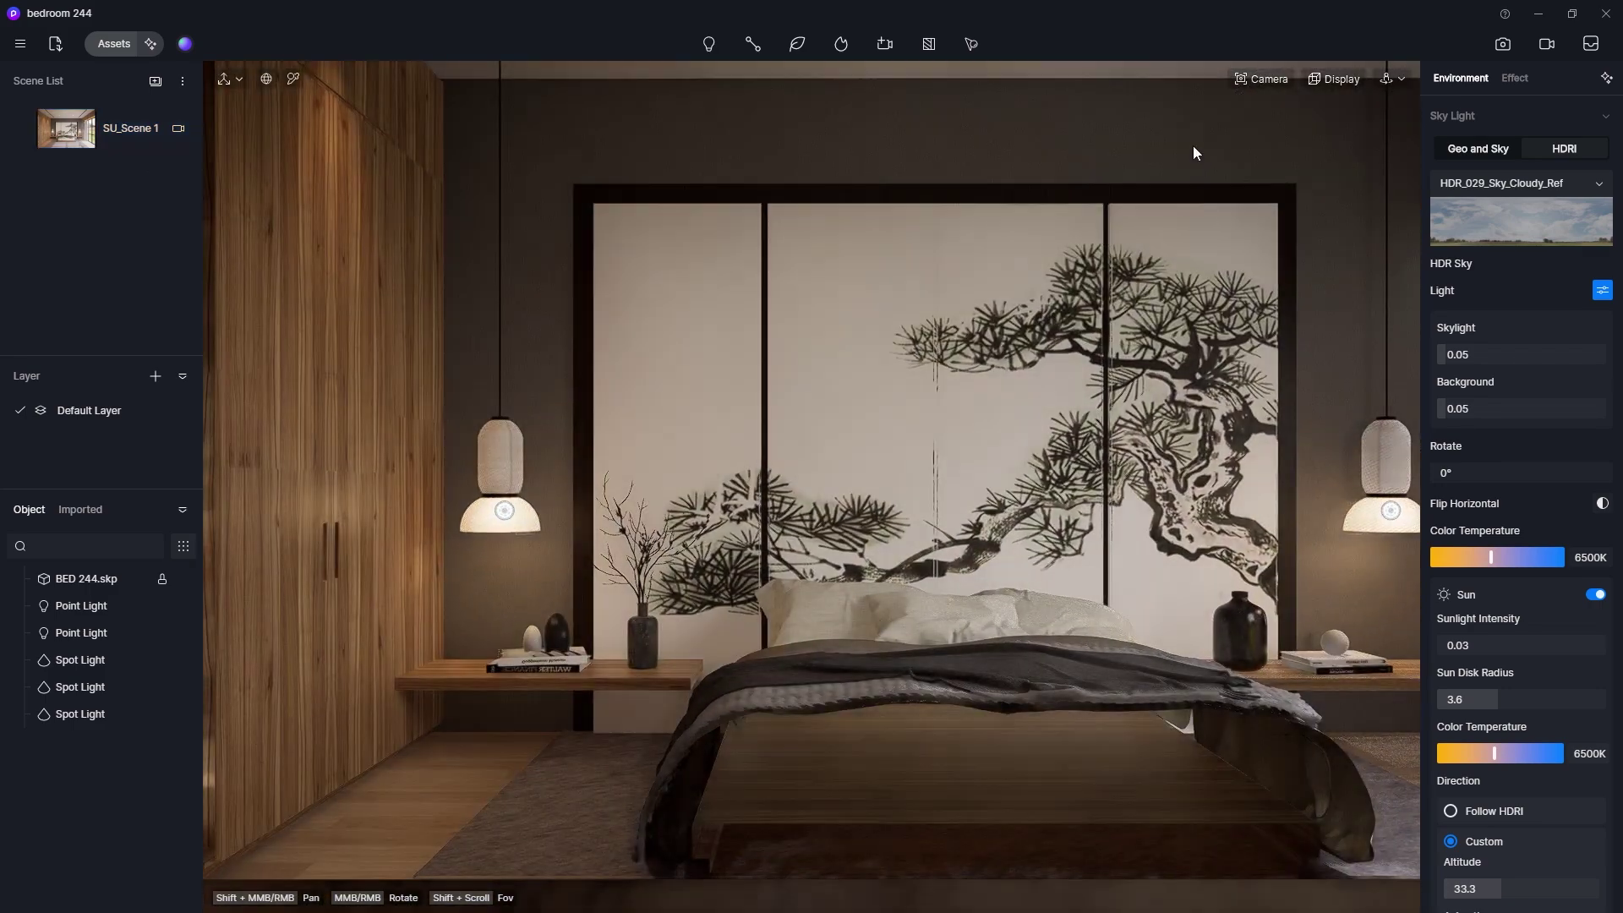
{"action": "left_click", "coordinate": [1261, 78]}
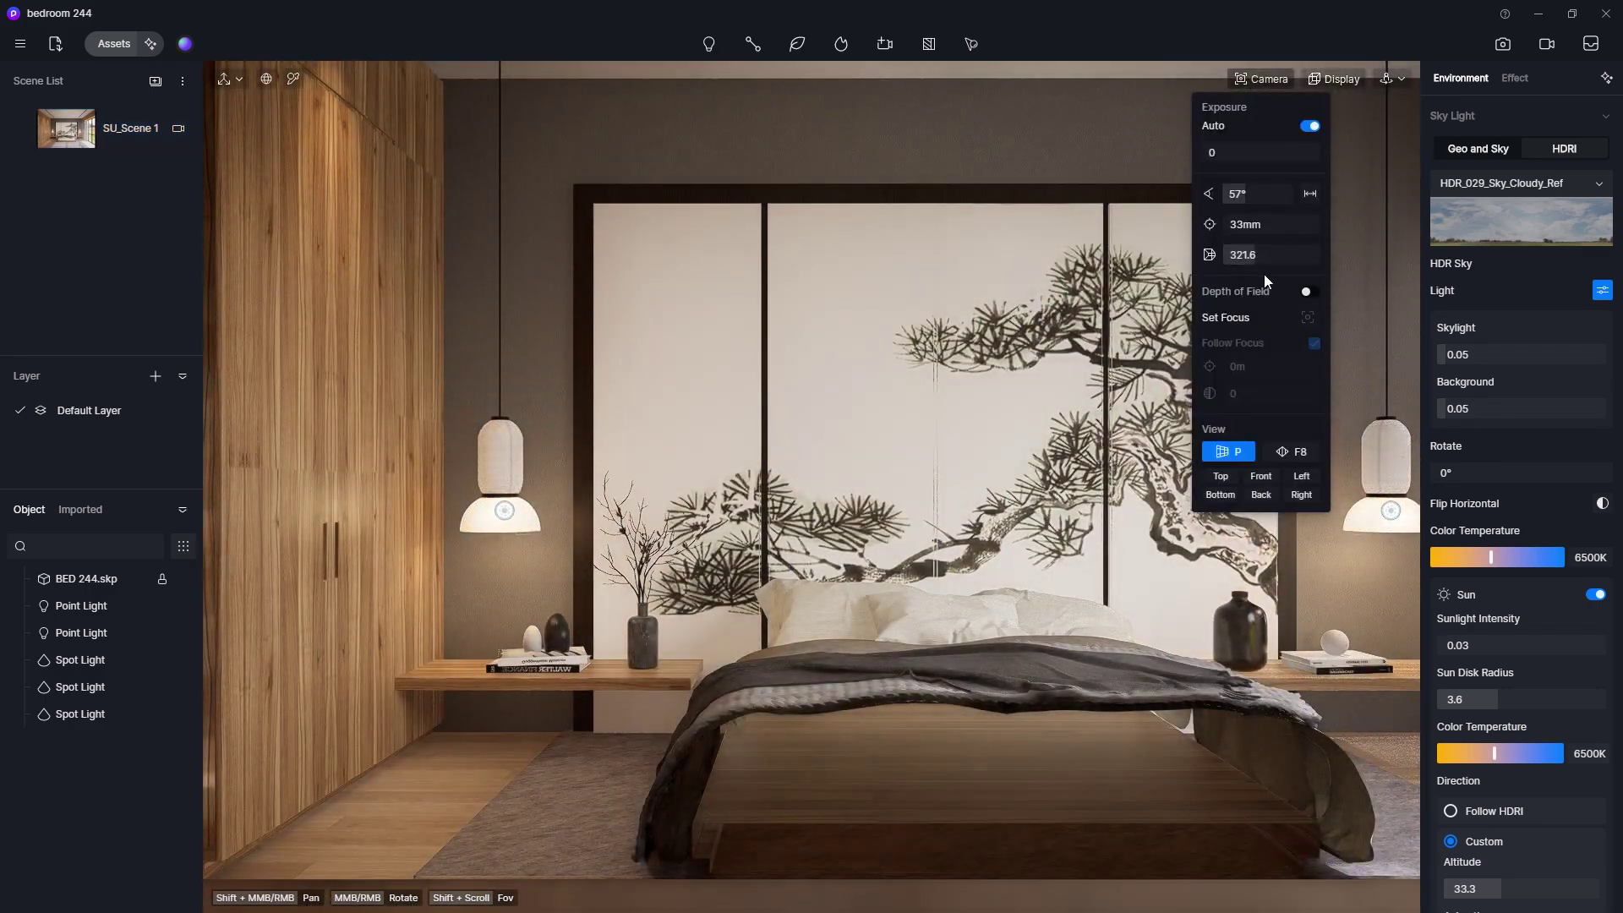
{"action": "left_click", "coordinate": [1255, 193]}
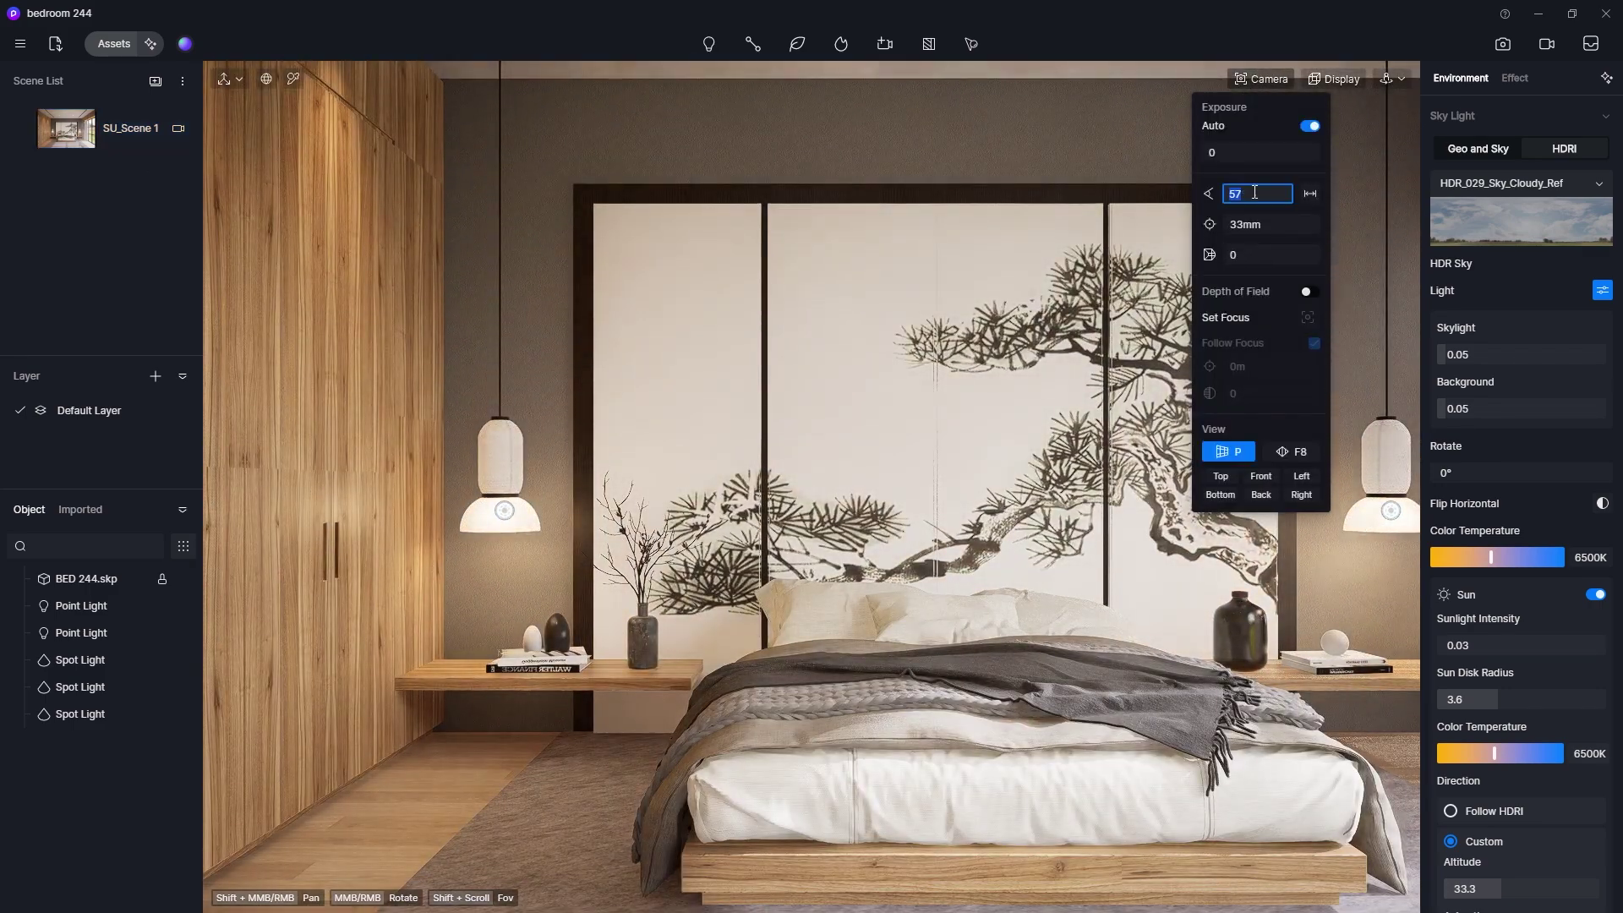
{"action": "type", "text": "60"}
{"action": "key", "text": "Return"}
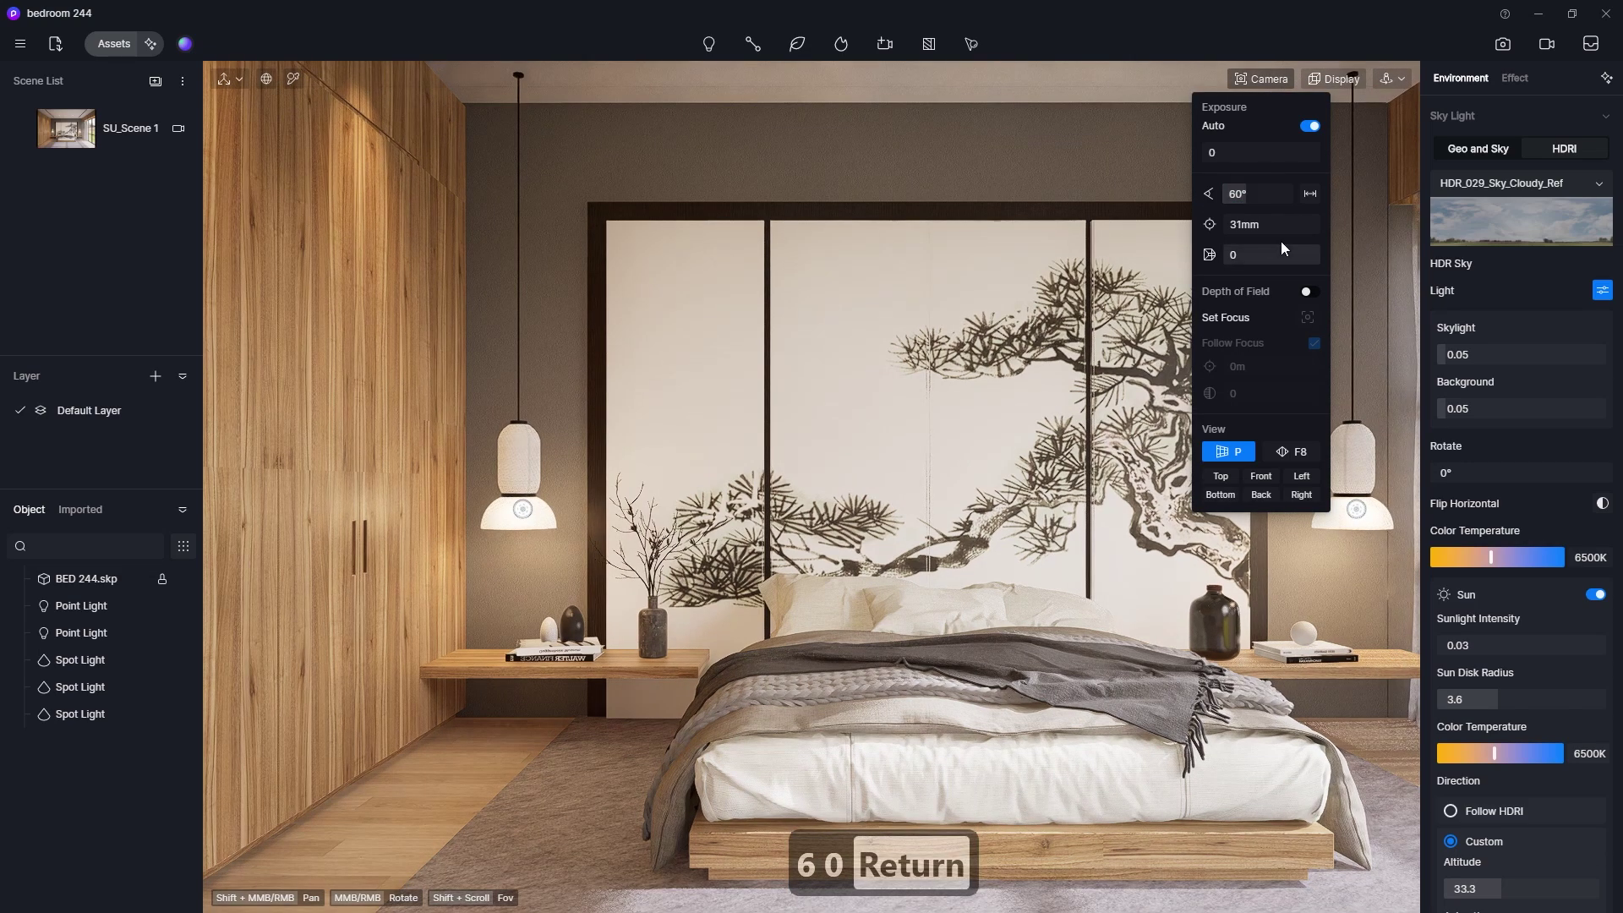
{"action": "type", "text": "45"}
{"action": "key", "text": "Return"}
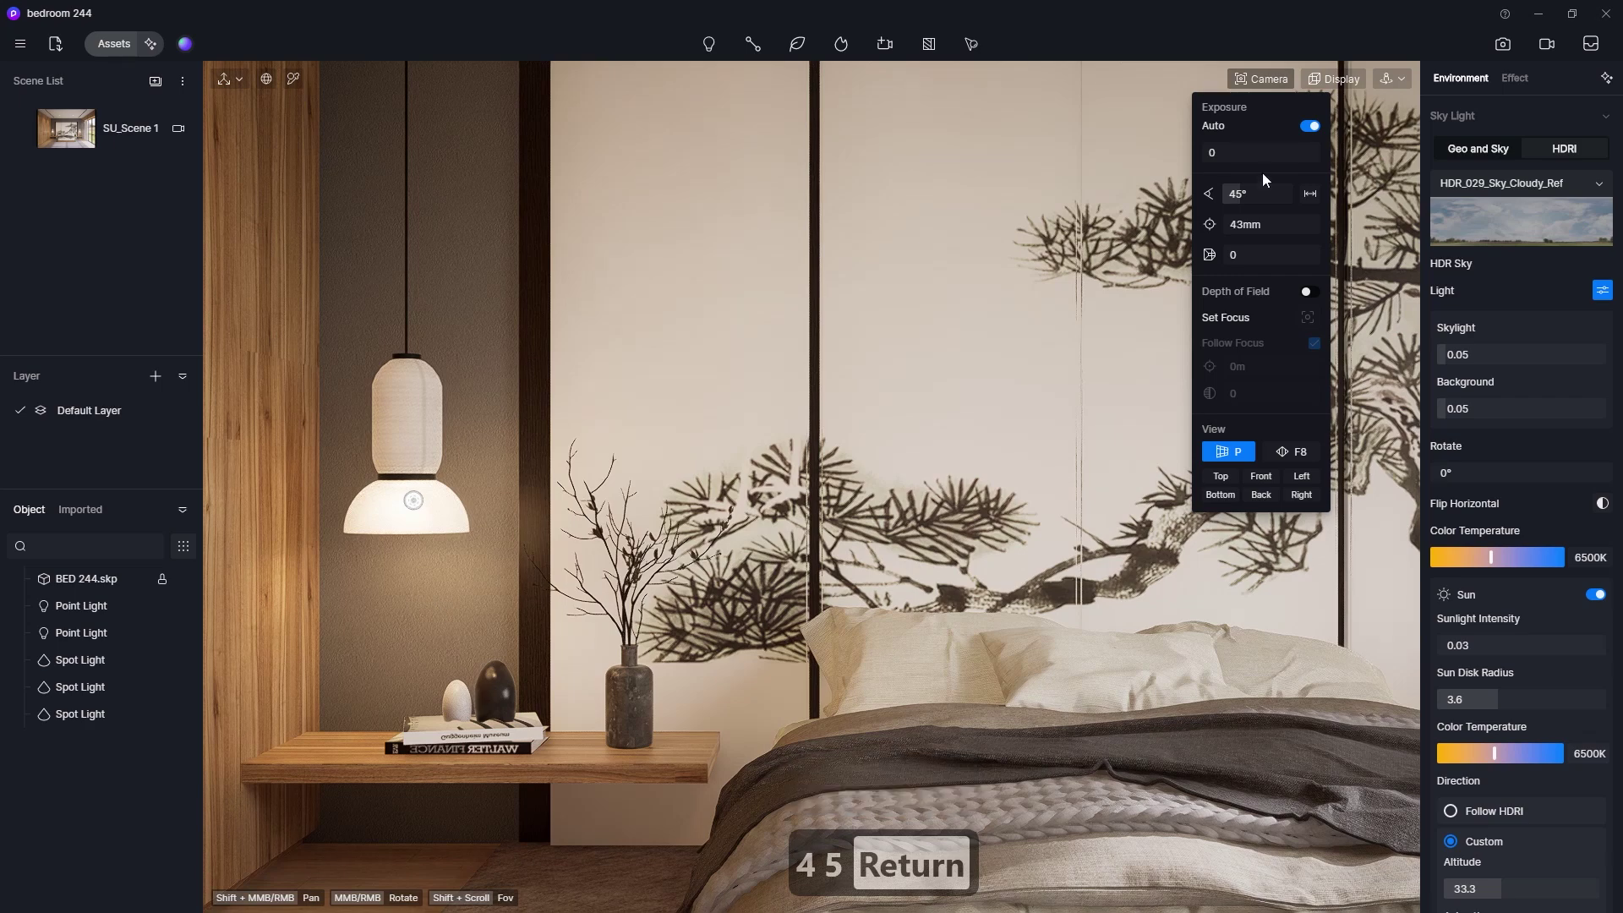
Step: Switch navigation to Fly and frame the wardrobe-side bedside shelf, pendant lamp and bed corner from a camera height of about 0.66 m
{"action": "left_click", "coordinate": [1399, 78]}
{"action": "left_click", "coordinate": [1344, 129]}
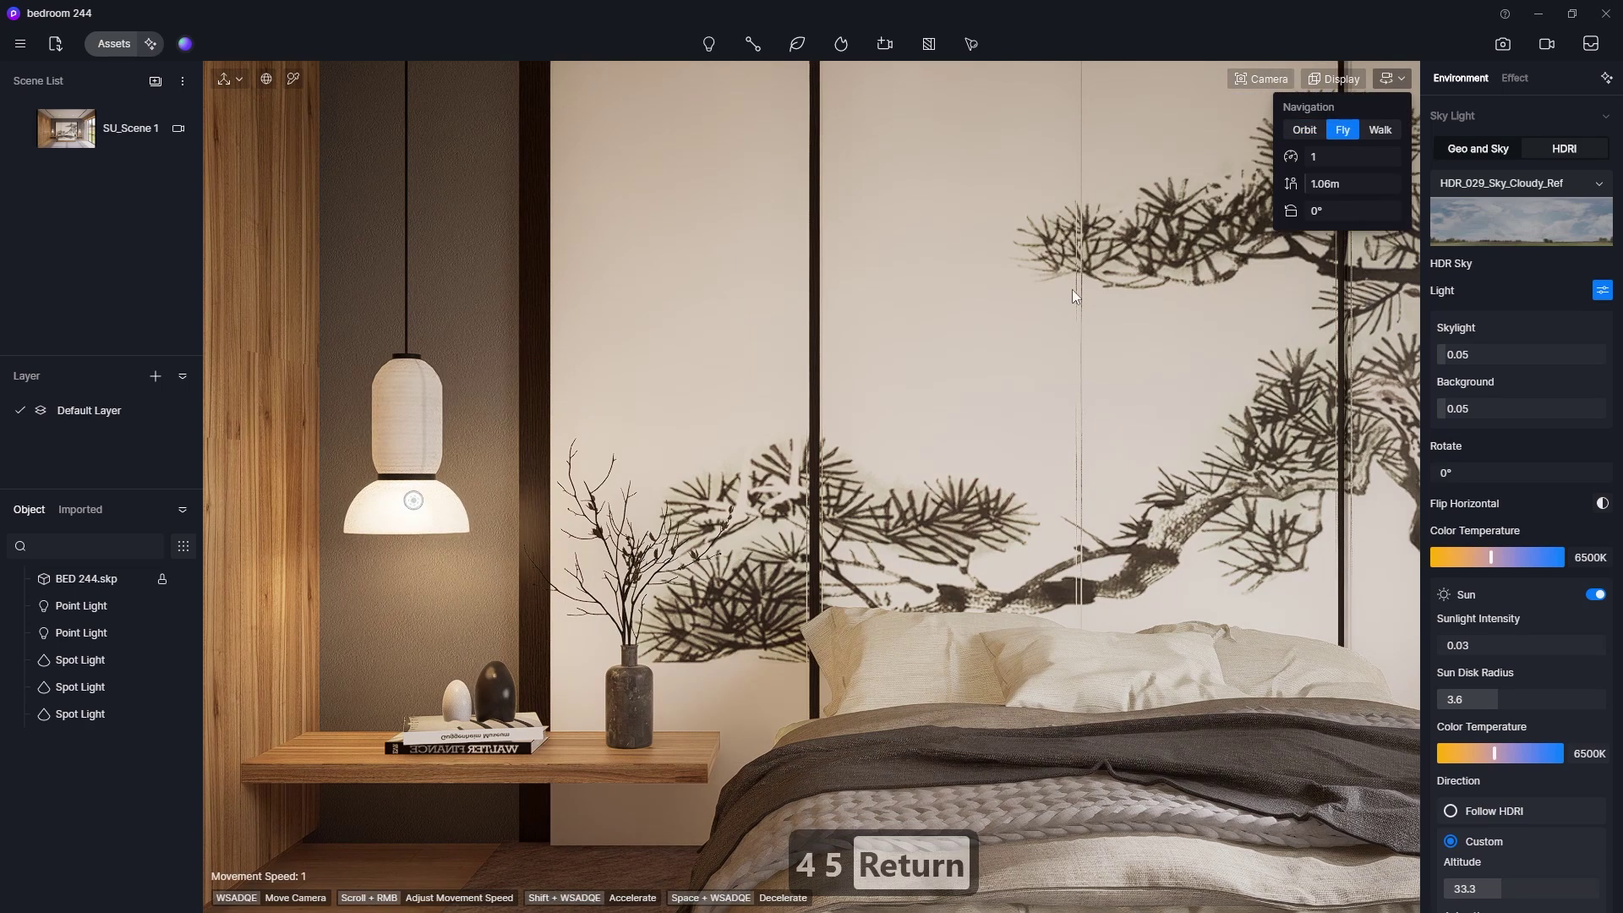
{"action": "key", "text": "a"}
{"action": "key", "text": "a"}
{"action": "key", "text": "a"}
{"action": "key", "text": "a"}
{"action": "key", "text": "a"}
{"action": "key", "text": "a"}
{"action": "key", "text": "a"}
{"action": "key", "text": "a"}
{"action": "key", "text": "a"}
{"action": "key", "text": "a"}
{"action": "key", "text": "e"}
{"action": "key", "text": "e"}
{"action": "key", "text": "e"}
{"action": "key", "text": "e"}
{"action": "key", "text": "e"}
{"action": "key", "text": "e"}
{"action": "key", "text": "e"}
{"action": "key", "text": "e"}
{"action": "key", "text": "e"}
{"action": "key", "text": "e"}
{"action": "key", "text": "e"}
{"action": "key", "text": "e"}
{"action": "key", "text": "e"}
{"action": "key", "text": "e"}
{"action": "key", "text": "e"}
{"action": "key", "text": "e"}
{"action": "key", "text": "e"}
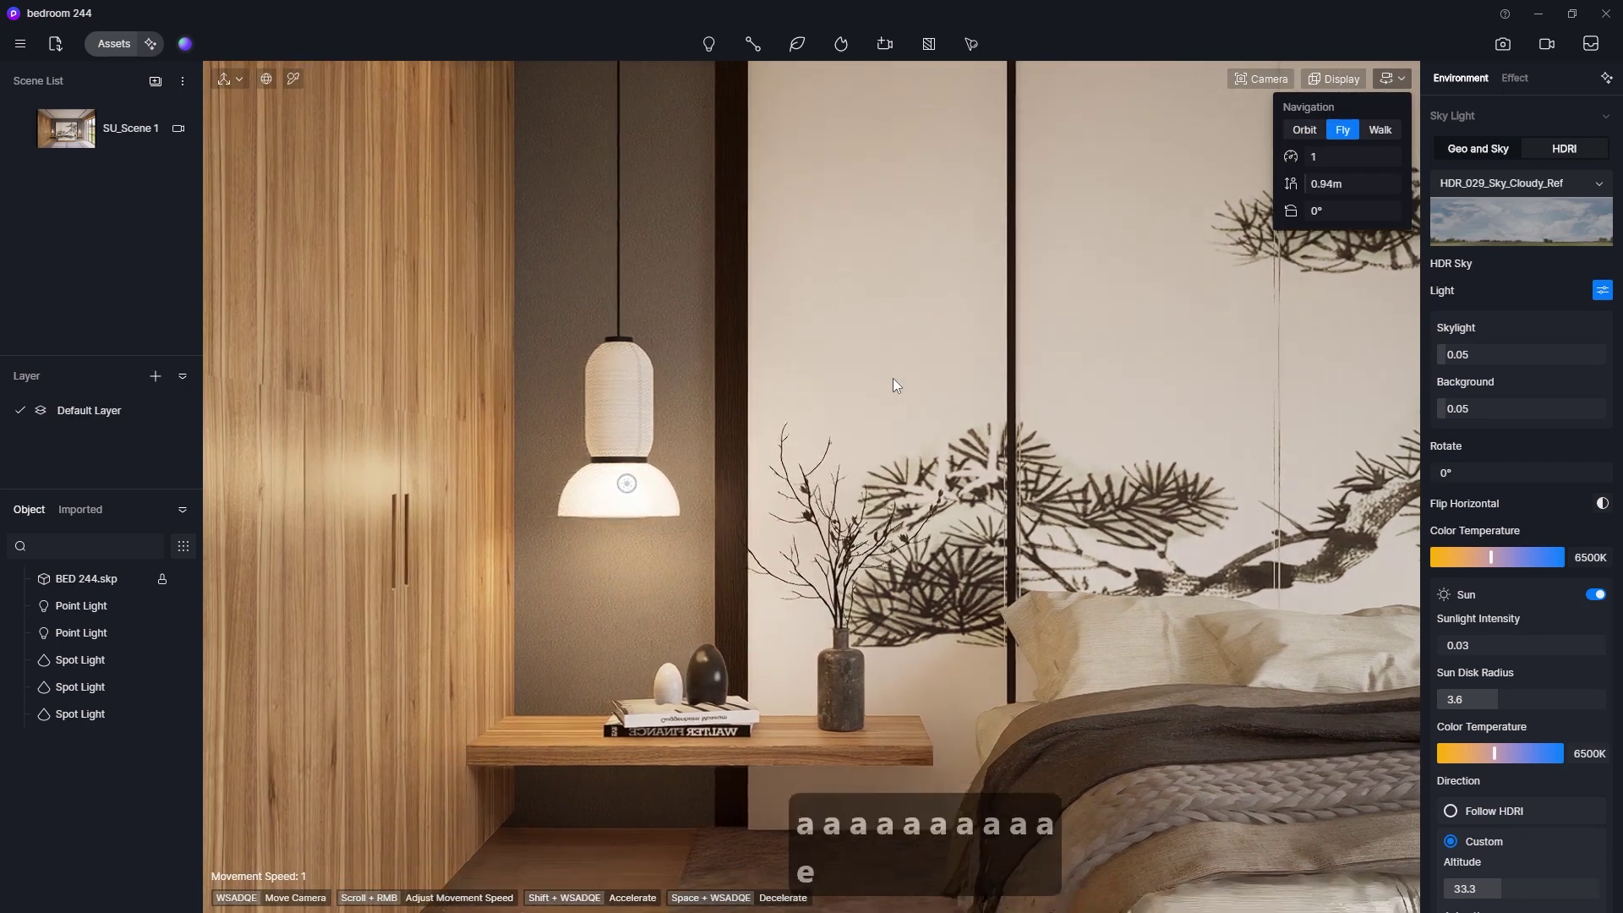
{"action": "key", "text": "e"}
{"action": "key", "text": "e"}
{"action": "key", "text": "e"}
{"action": "key", "text": "e"}
{"action": "key", "text": "e"}
{"action": "key", "text": "e"}
{"action": "key", "text": "e"}
{"action": "key", "text": "a"}
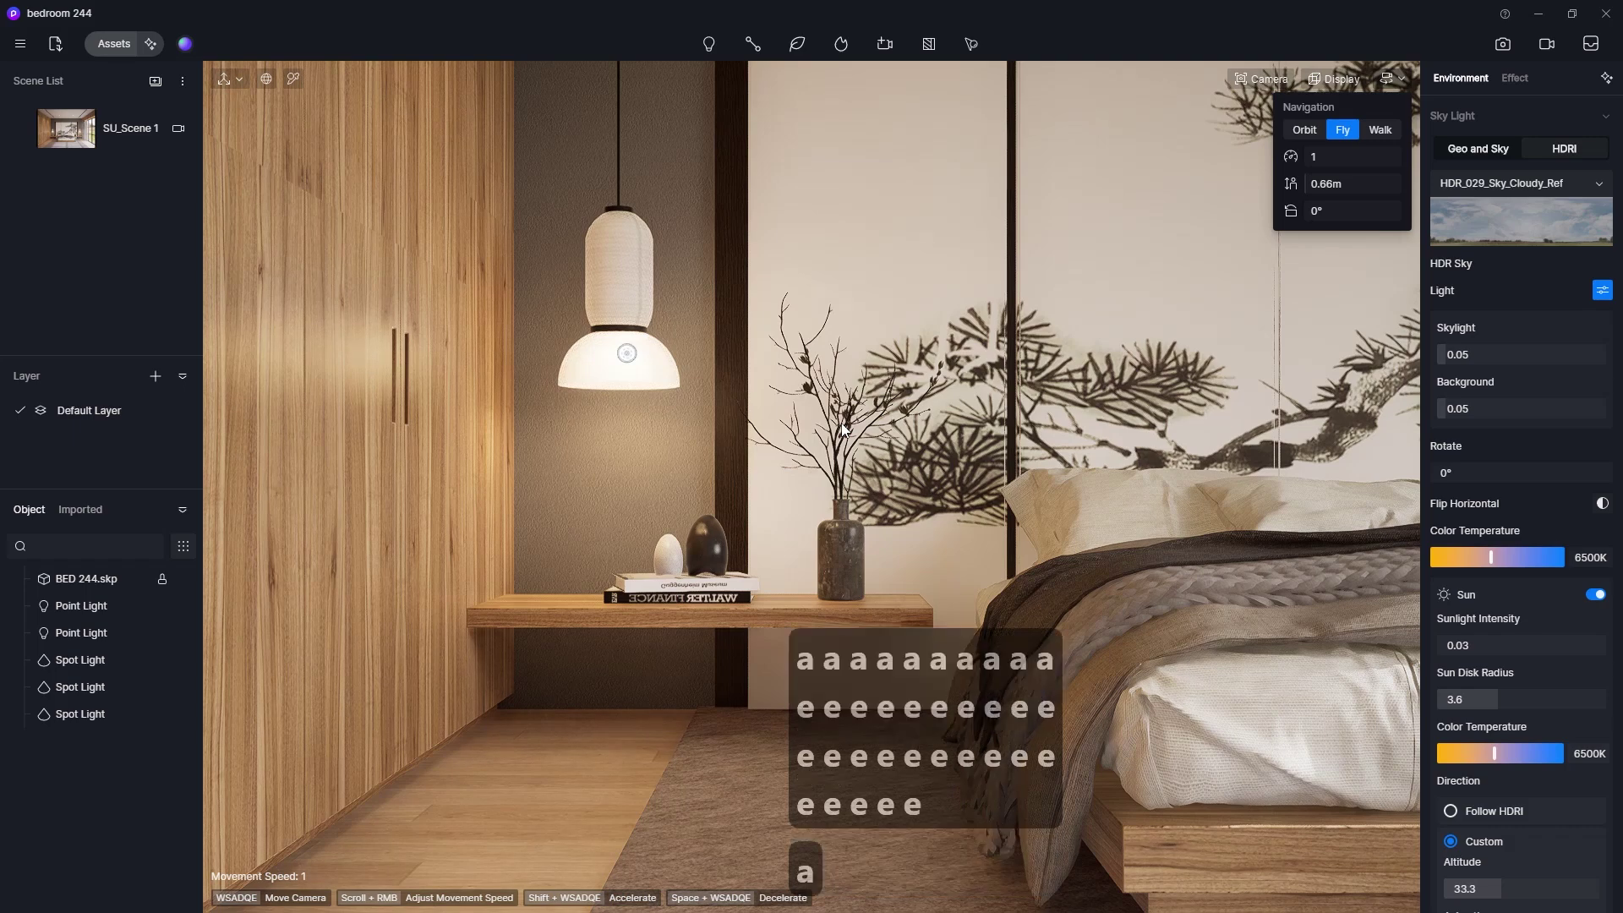
{"action": "key", "text": "d"}
{"action": "key", "text": "d"}
{"action": "key", "text": "d"}
{"action": "key", "text": "d"}
{"action": "key", "text": "d"}
{"action": "key", "text": "d"}
{"action": "key", "text": "d"}
{"action": "key", "text": "d"}
{"action": "key", "text": "d"}
{"action": "key", "text": "d"}
{"action": "key", "text": "d"}
{"action": "key", "text": "d"}
{"action": "key", "text": "d"}
{"action": "key", "text": "d"}
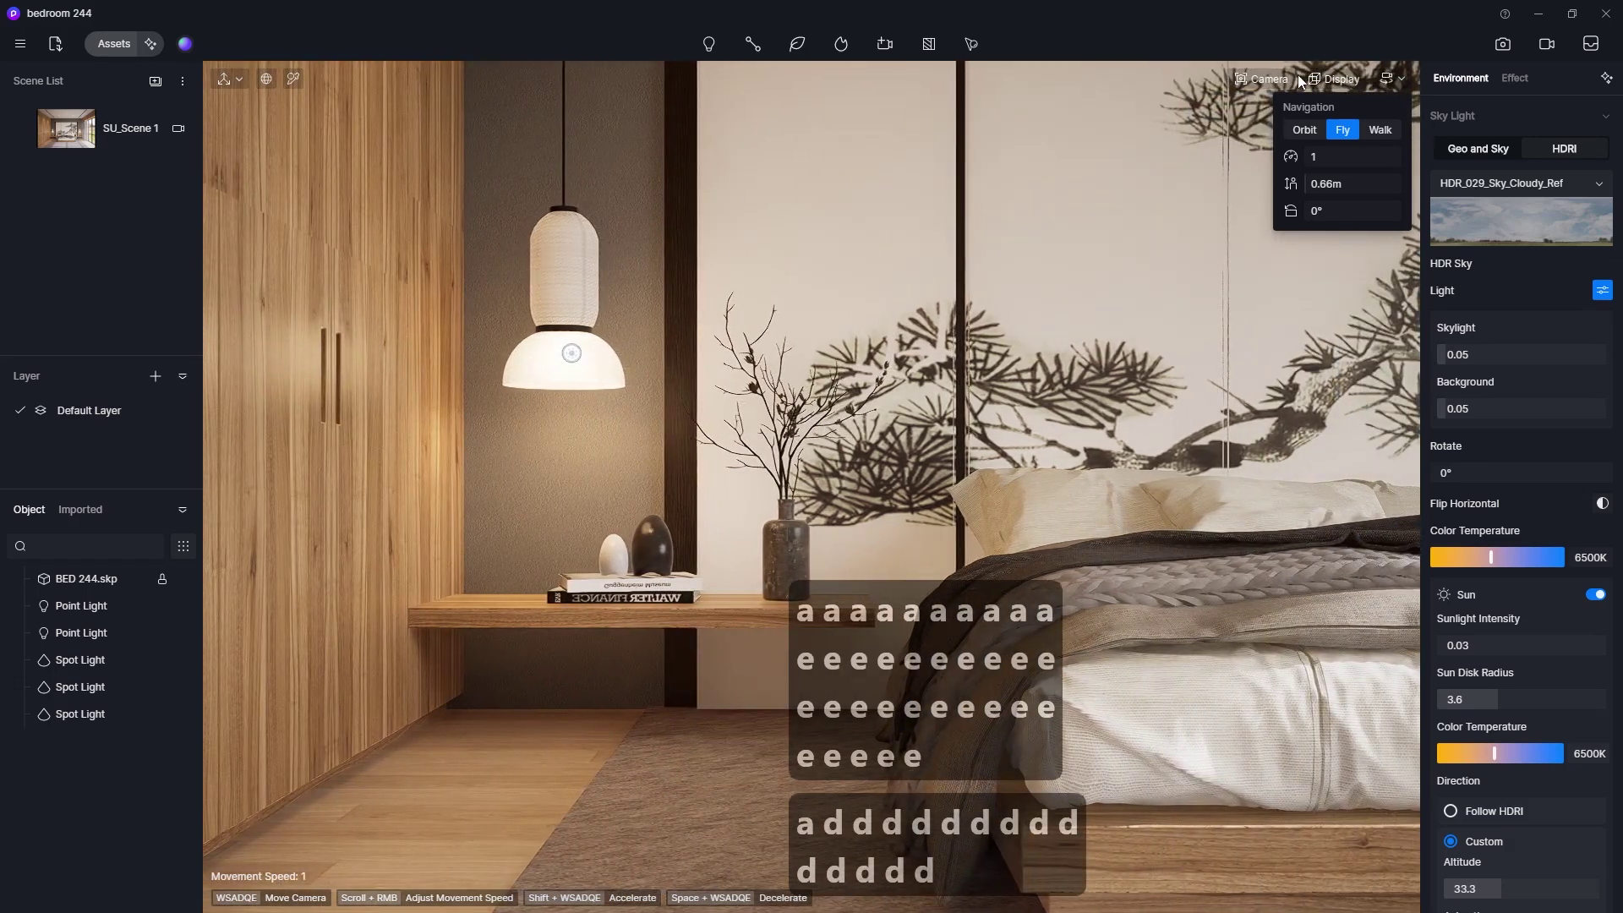
Step: Set up a still image render in perspective view with a 1:1 aspect ratio
{"action": "left_click", "coordinate": [1254, 77]}
{"action": "left_click", "coordinate": [1276, 452]}
{"action": "left_click", "coordinate": [1242, 452]}
{"action": "left_click", "coordinate": [1502, 44]}
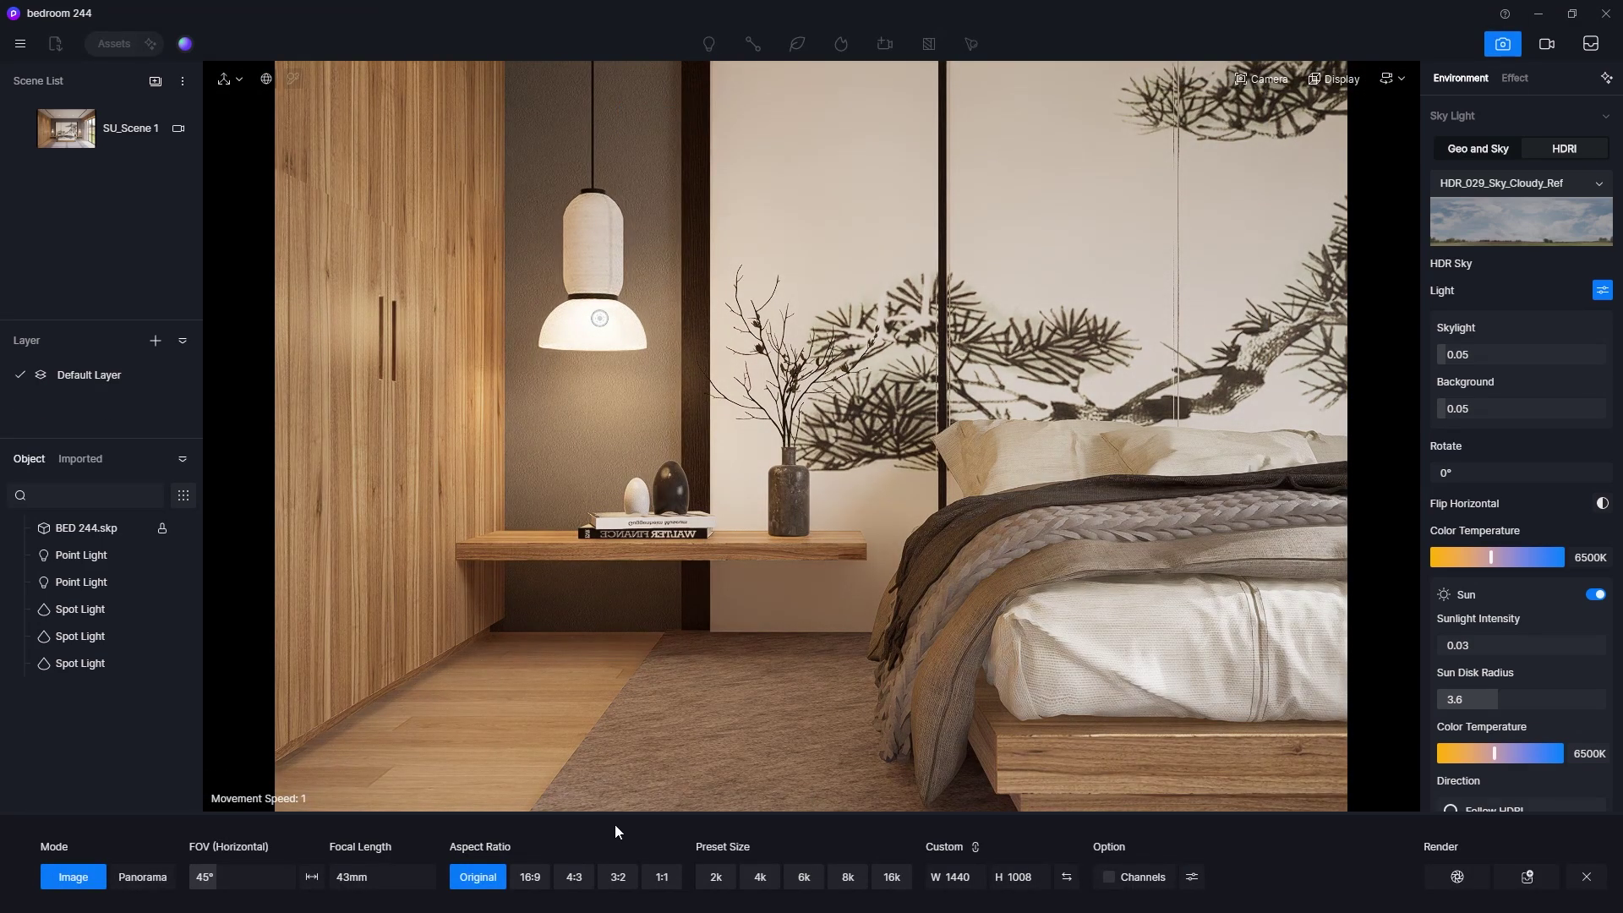
{"action": "left_click", "coordinate": [662, 877]}
Step: Move the camera farther back inside the room to fit more of the wardrobe, bedside shelf and bed in the square frame
{"action": "key", "text": "a"}
{"action": "key", "text": "s"}
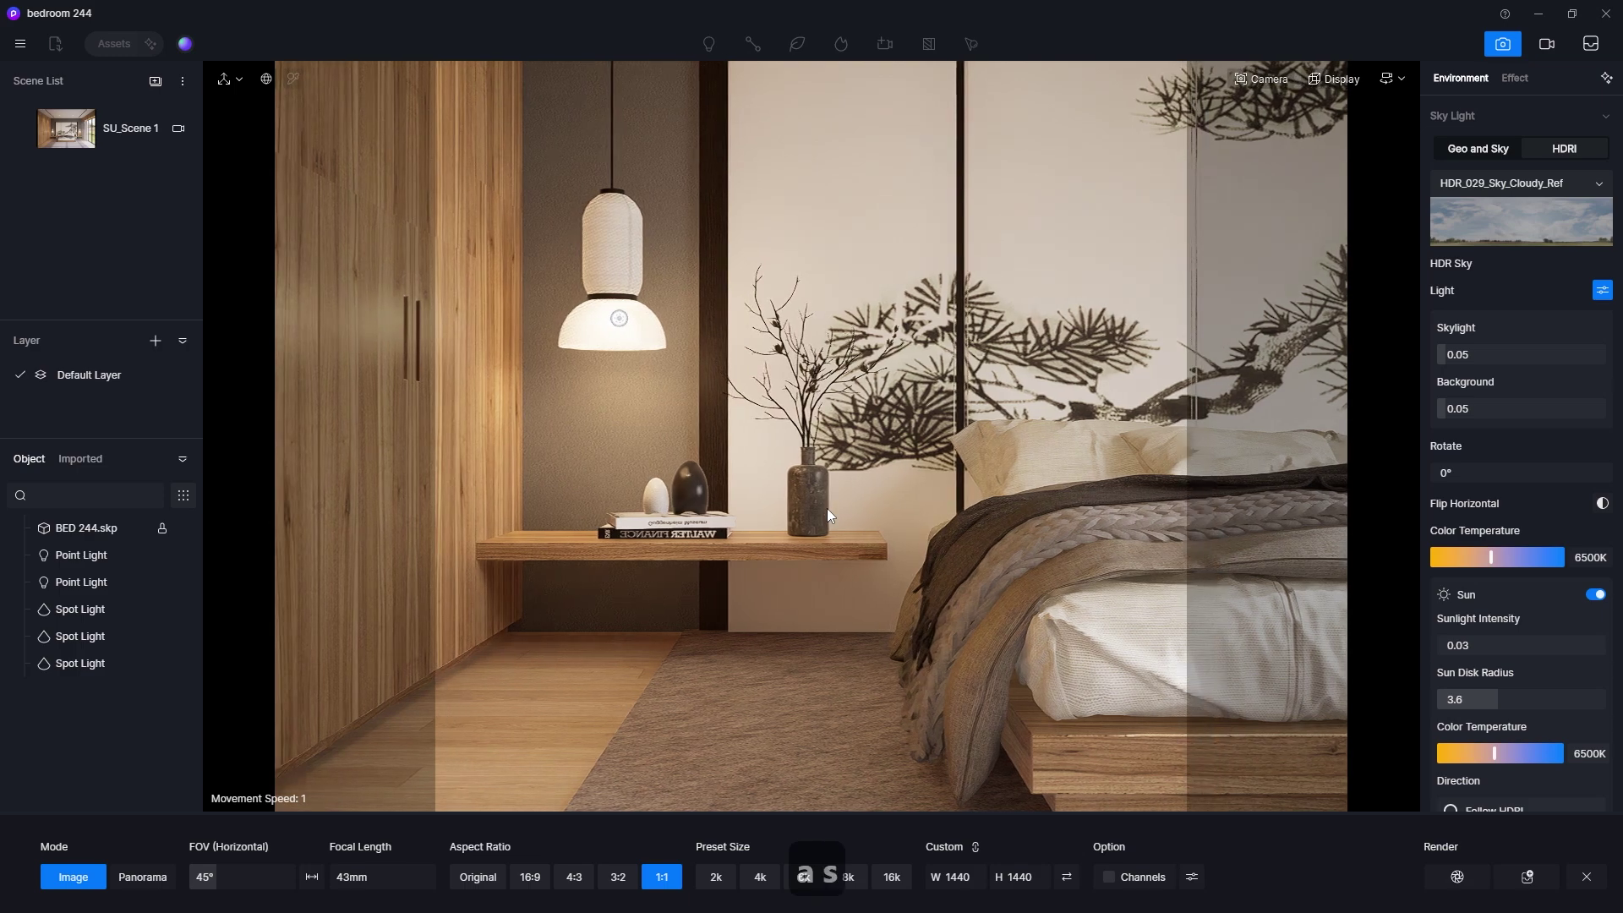
{"action": "key", "text": "s"}
{"action": "key", "text": "s"}
{"action": "key", "text": "s"}
{"action": "key", "text": "s"}
{"action": "key", "text": "s"}
{"action": "key", "text": "s"}
{"action": "key", "text": "s"}
{"action": "key", "text": "s"}
{"action": "key", "text": "s"}
{"action": "key", "text": "s"}
{"action": "key", "text": "s"}
{"action": "key", "text": "s"}
{"action": "key", "text": "s"}
{"action": "key", "text": "s"}
{"action": "key", "text": "s"}
{"action": "key", "text": "s"}
{"action": "key", "text": "s"}
{"action": "key", "text": "s"}
{"action": "key", "text": "s"}
{"action": "key", "text": "s"}
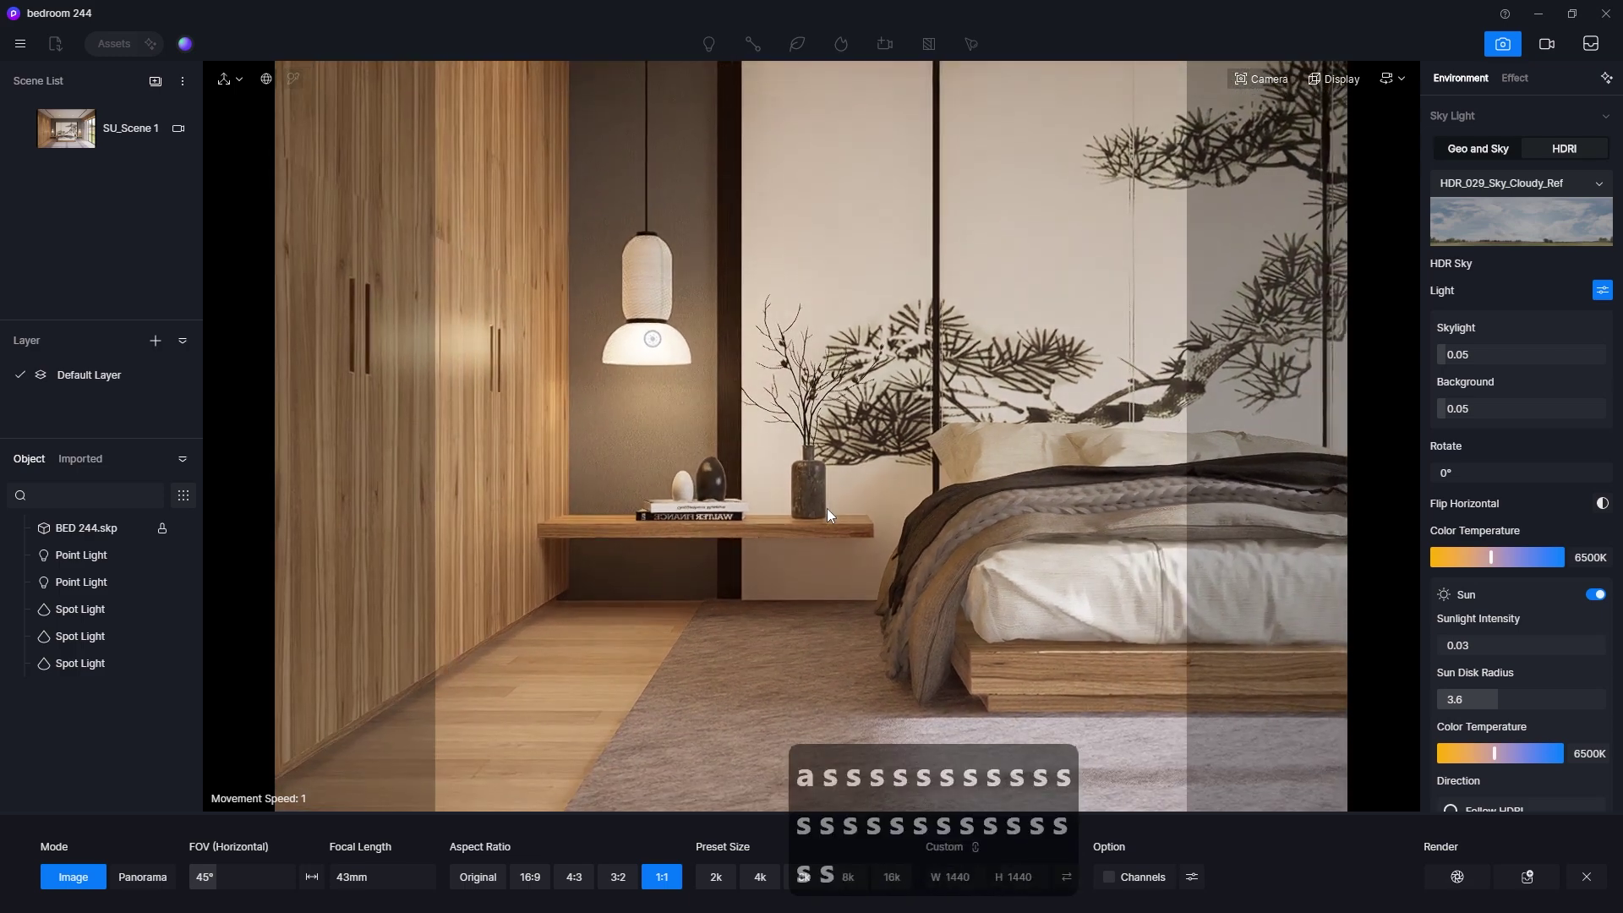
{"action": "key", "text": "s"}
{"action": "key", "text": "s"}
{"action": "key", "text": "s"}
{"action": "key", "text": "s"}
{"action": "key", "text": "s"}
{"action": "key", "text": "s"}
{"action": "key", "text": "s"}
{"action": "key", "text": "s"}
{"action": "key", "text": "s"}
{"action": "key", "text": "s"}
{"action": "key", "text": "s"}
{"action": "key", "text": "s"}
{"action": "key", "text": "s"}
{"action": "key", "text": "s"}
{"action": "key", "text": "s"}
{"action": "key", "text": "s"}
{"action": "key", "text": "s"}
{"action": "key", "text": "s"}
{"action": "key", "text": "s"}
{"action": "key", "text": "s"}
{"action": "key", "text": "w"}
{"action": "key", "text": "w"}
{"action": "key", "text": "w"}
{"action": "key", "text": "w"}
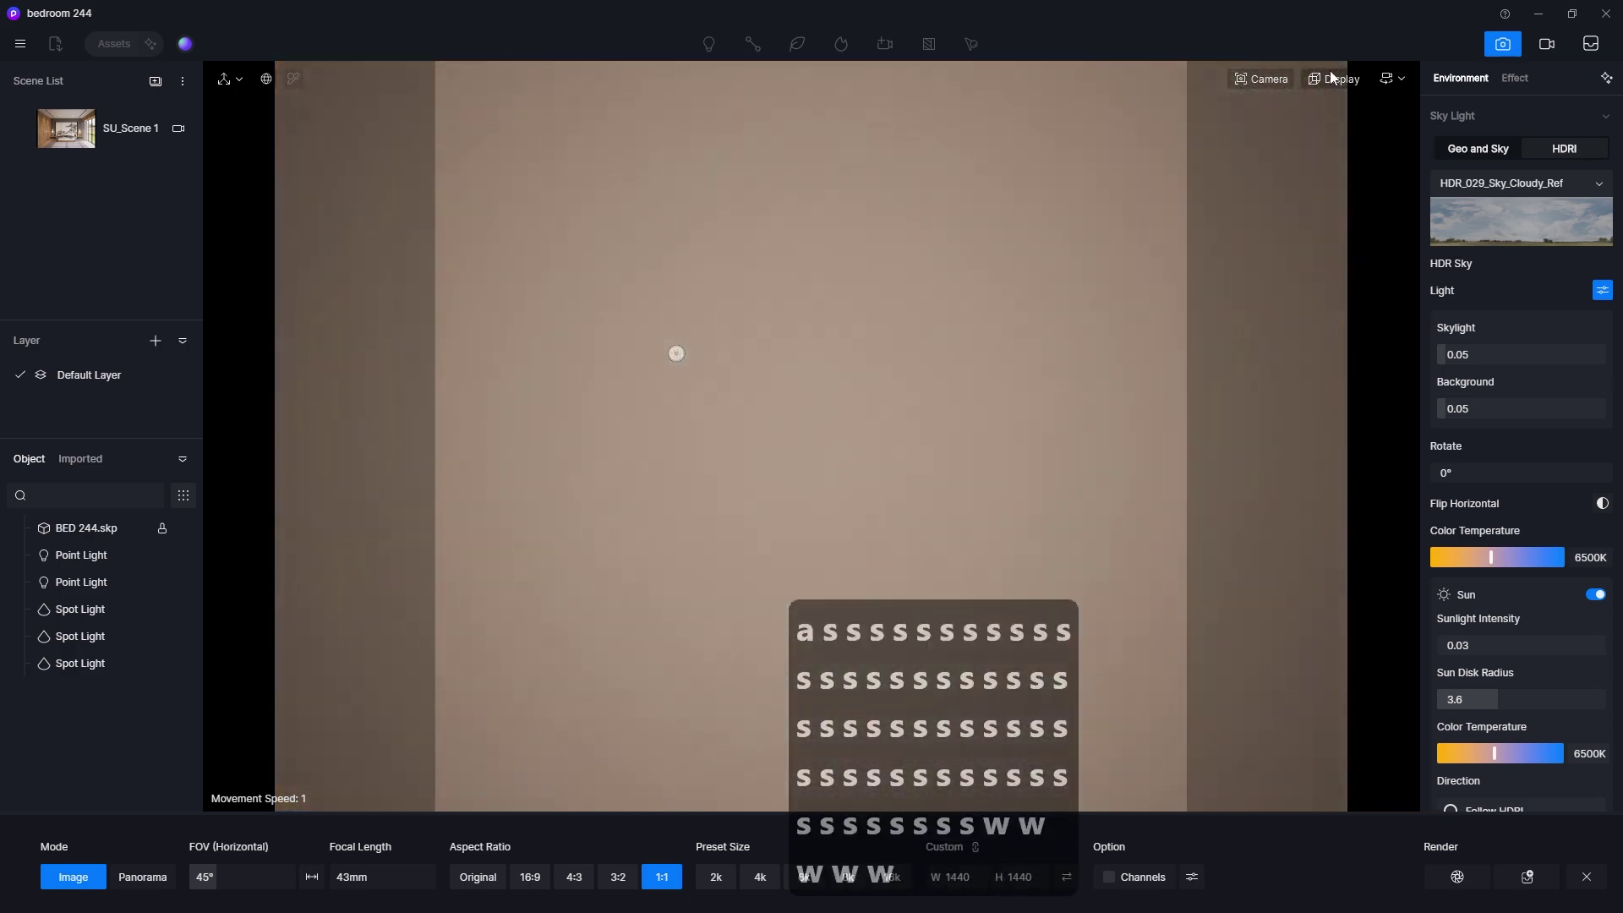
{"action": "key", "text": "w"}
{"action": "key", "text": "w"}
{"action": "key", "text": "w"}
{"action": "key", "text": "w"}
{"action": "key", "text": "w"}
{"action": "key", "text": "w"}
{"action": "key", "text": "w"}
{"action": "key", "text": "w"}
{"action": "key", "text": "w"}
{"action": "key", "text": "w"}
{"action": "key", "text": "w"}
Step: Show the rule-of-thirds grid and move the camera closer, aligning the pendant lamp with the vertical grid line nearest the wardrobe
{"action": "left_click", "coordinate": [1335, 78]}
{"action": "left_click", "coordinate": [1386, 130]}
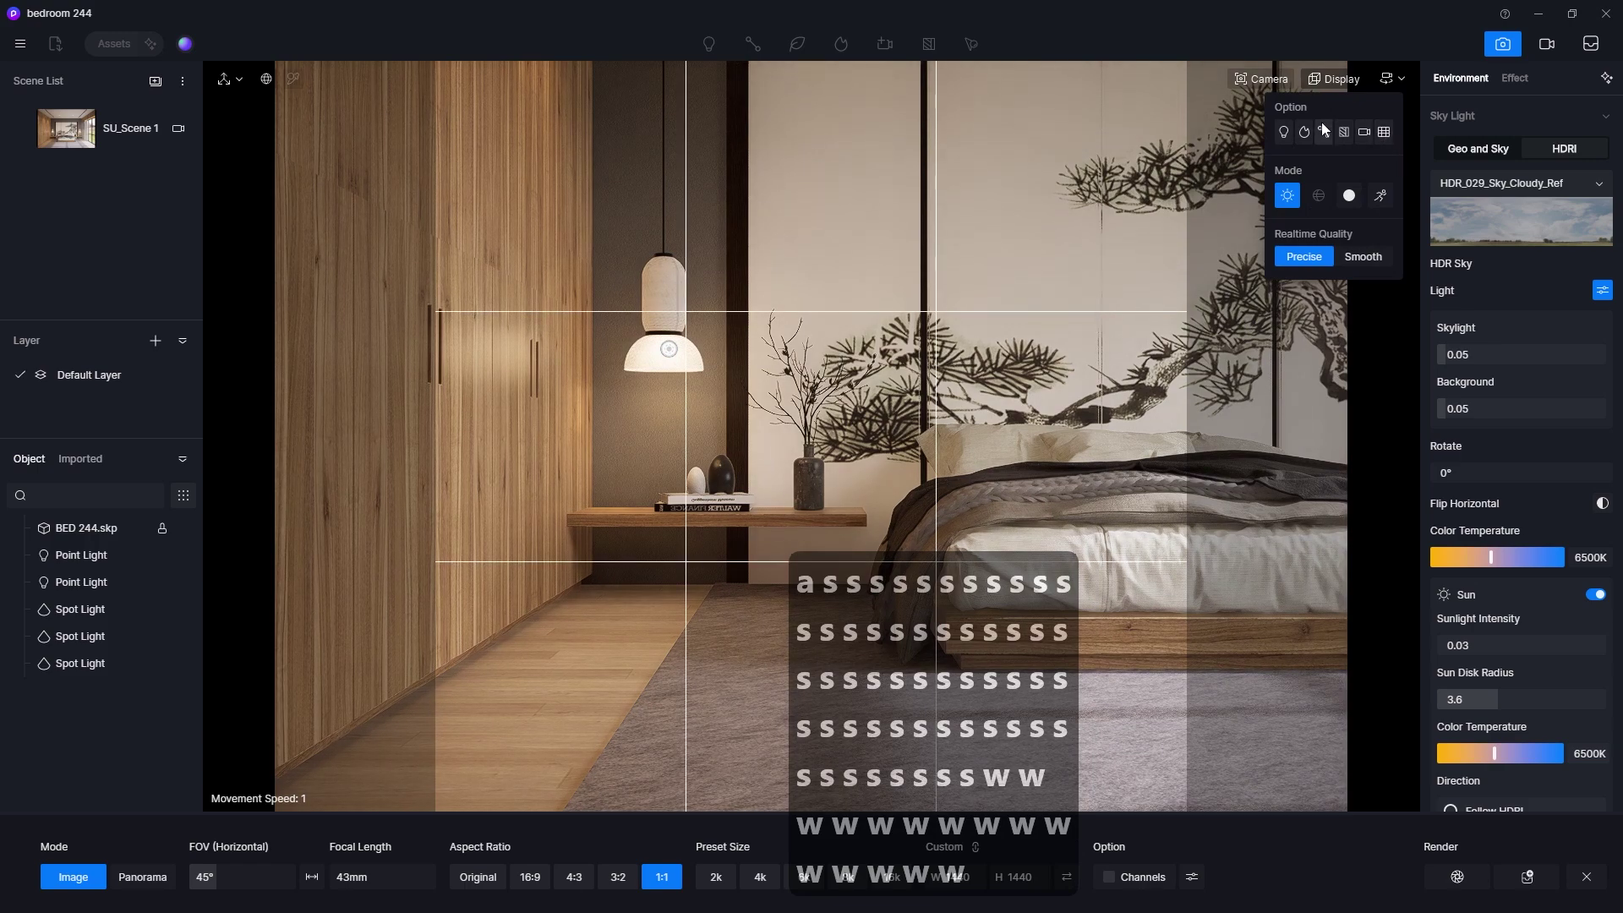
{"action": "key", "text": "w"}
{"action": "key", "text": "w"}
{"action": "key", "text": "w"}
{"action": "key", "text": "w"}
{"action": "key", "text": "w"}
{"action": "key", "text": "w"}
{"action": "key", "text": "w"}
{"action": "key", "text": "w"}
{"action": "key", "text": "w"}
{"action": "key", "text": "w"}
{"action": "key", "text": "w"}
{"action": "key", "text": "w"}
{"action": "key", "text": "w"}
{"action": "key", "text": "w"}
{"action": "key", "text": "w"}
{"action": "key", "text": "w"}
{"action": "key", "text": "w"}
{"action": "key", "text": "w"}
{"action": "key", "text": "a"}
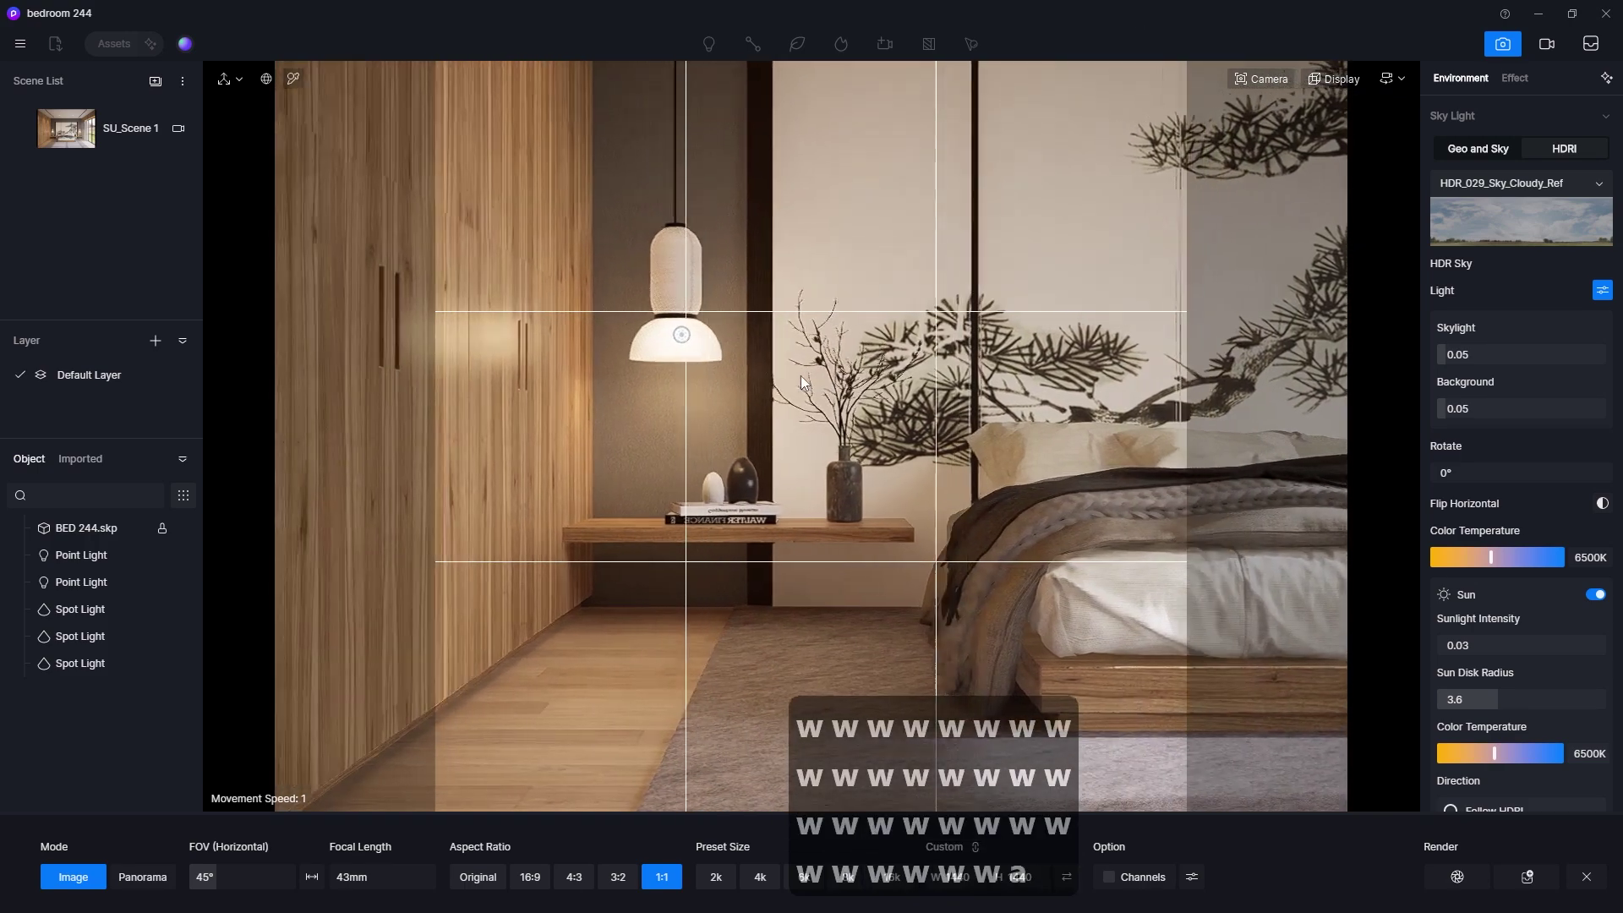
Step: Fine-tune the camera's vertical position, lowering it to a height of about 0.63 m
{"action": "key", "text": "w"}
{"action": "key", "text": "q"}
{"action": "key", "text": "q"}
{"action": "key", "text": "q"}
{"action": "key", "text": "e"}
{"action": "key", "text": "e"}
{"action": "key", "text": "e"}
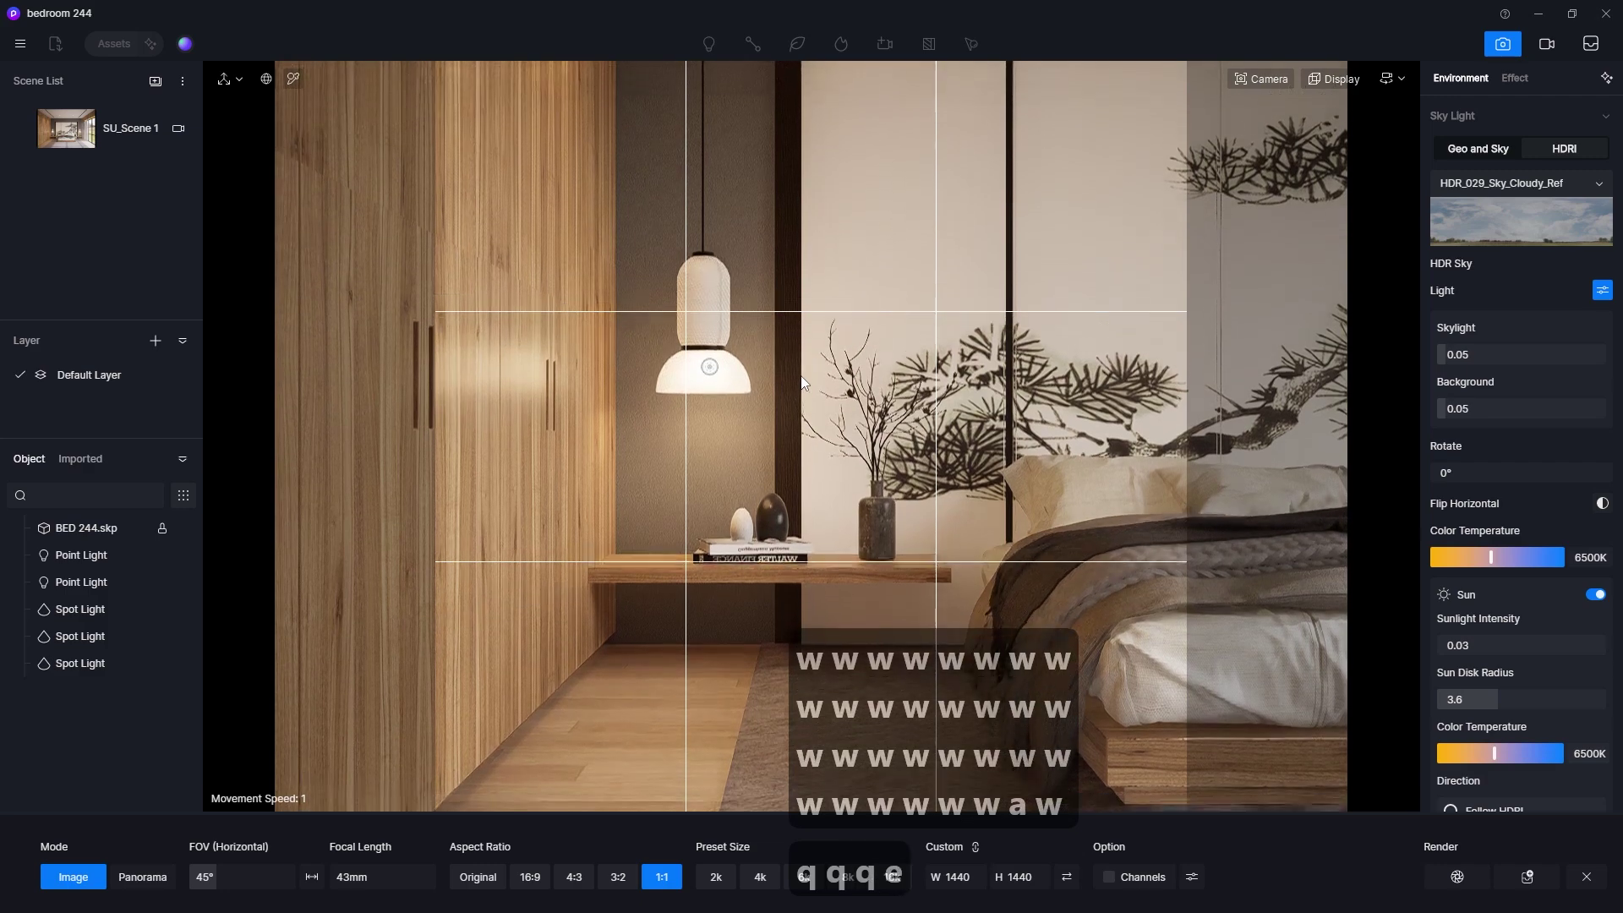
{"action": "key", "text": "q"}
{"action": "key", "text": "q"}
{"action": "key", "text": "q"}
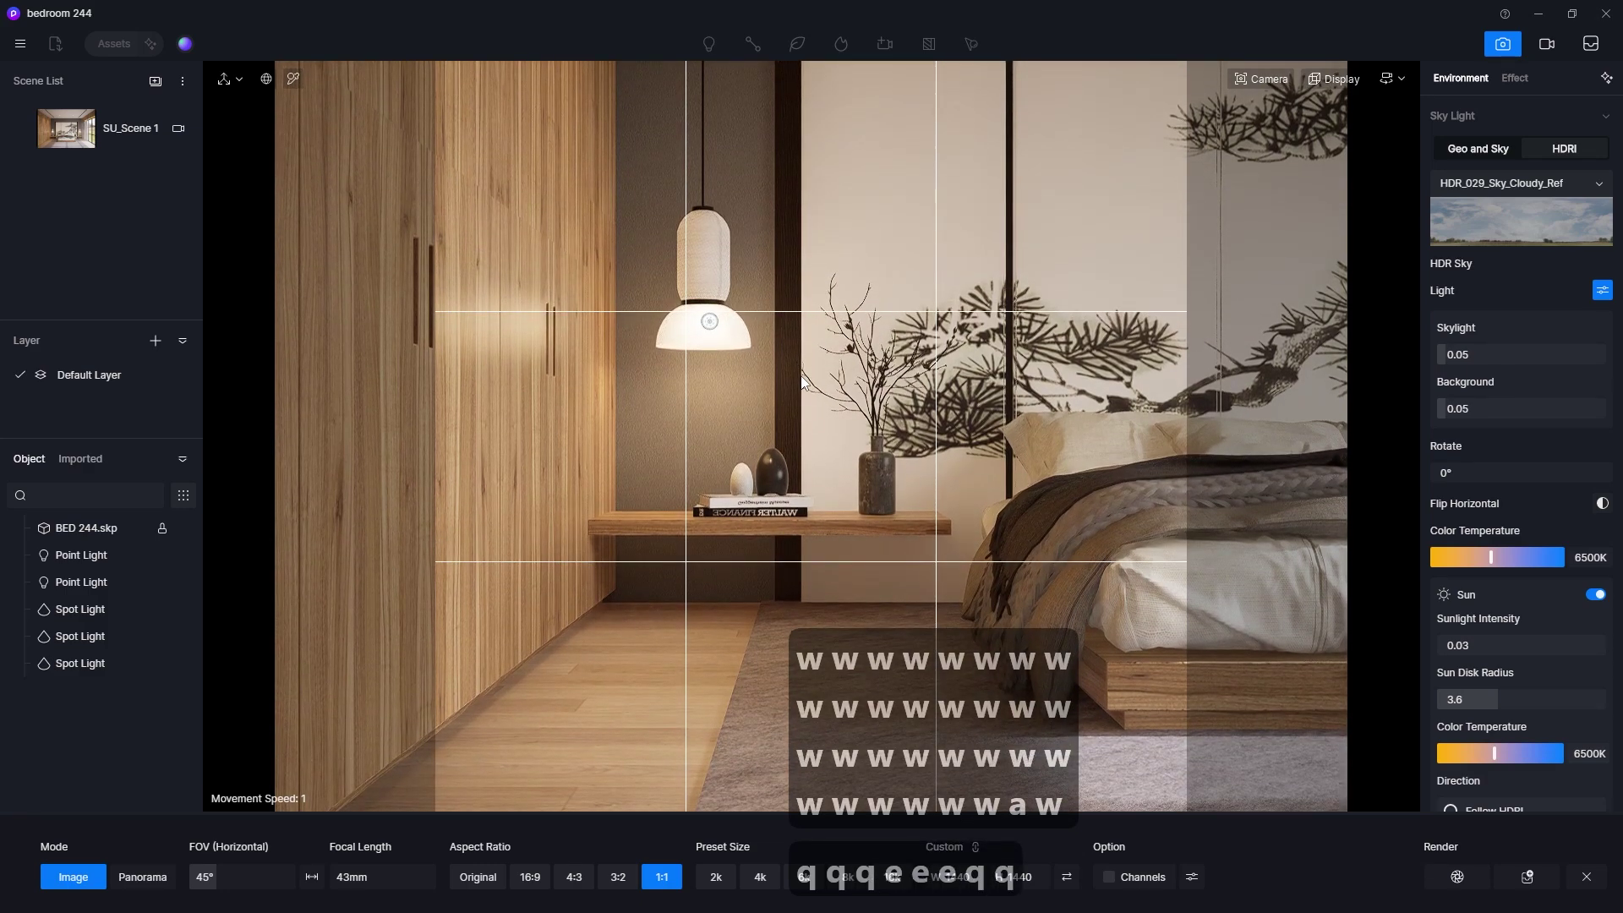
Step: Shift the camera sideways toward the bed, then slightly back, to include more of the bed in the square frame
{"action": "key", "text": "d"}
{"action": "key", "text": "d"}
{"action": "key", "text": "d"}
{"action": "key", "text": "d"}
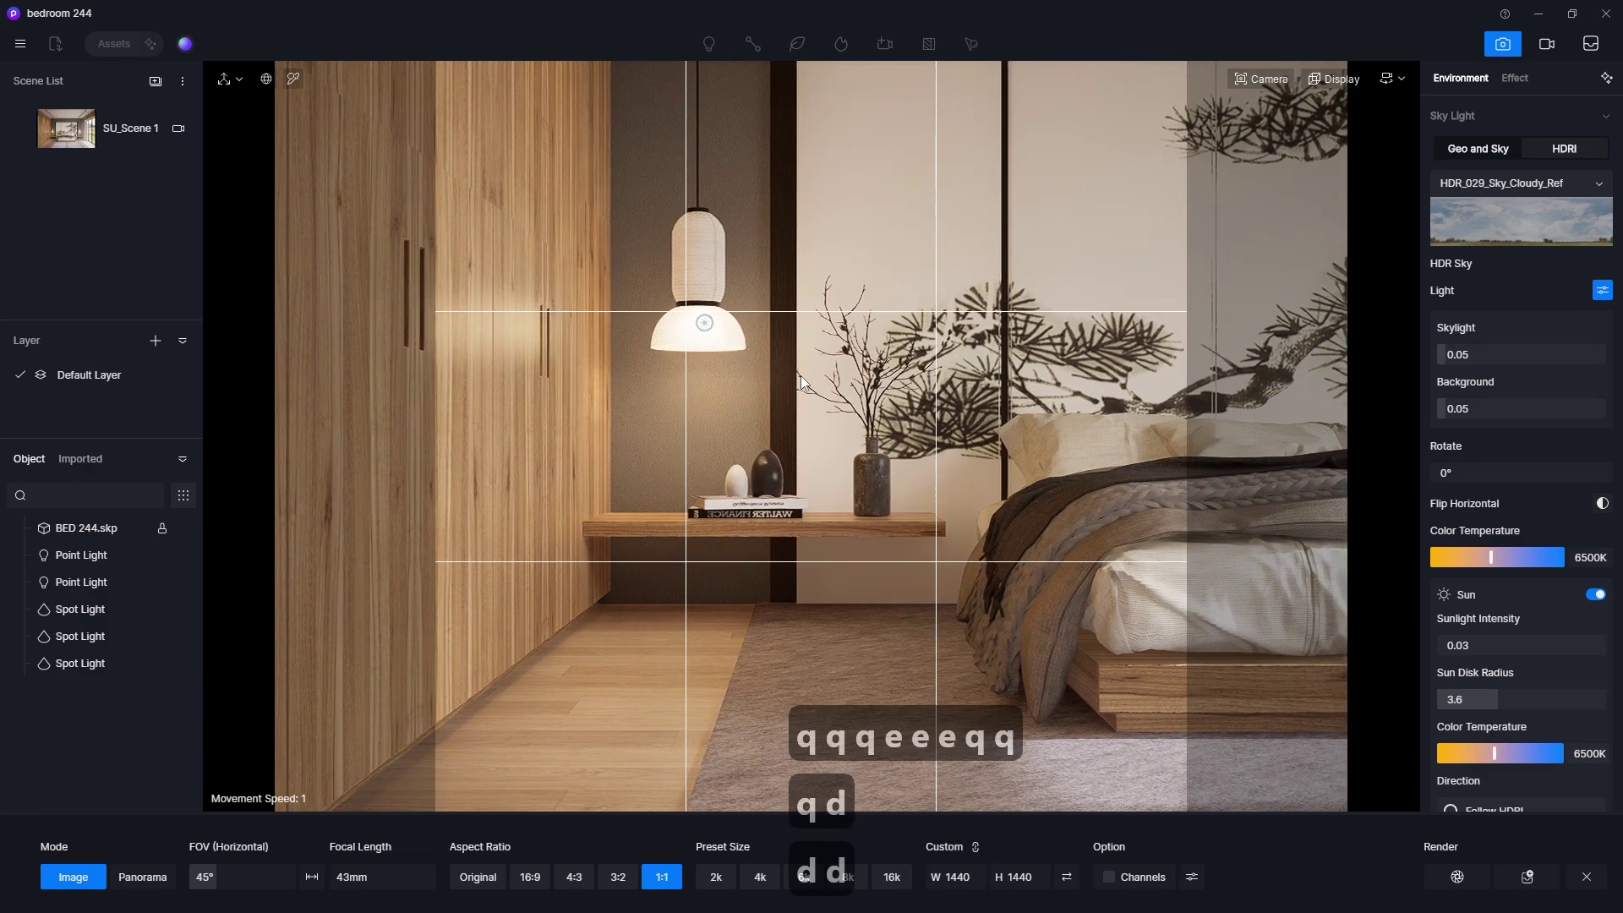
{"action": "key", "text": "d"}
{"action": "key", "text": "d"}
{"action": "key", "text": "d"}
{"action": "key", "text": "d"}
{"action": "key", "text": "d"}
{"action": "key", "text": "d"}
{"action": "key", "text": "d"}
{"action": "key", "text": "d"}
{"action": "key", "text": "d"}
{"action": "key", "text": "a"}
{"action": "key", "text": "a"}
{"action": "key", "text": "a"}
{"action": "key", "text": "a"}
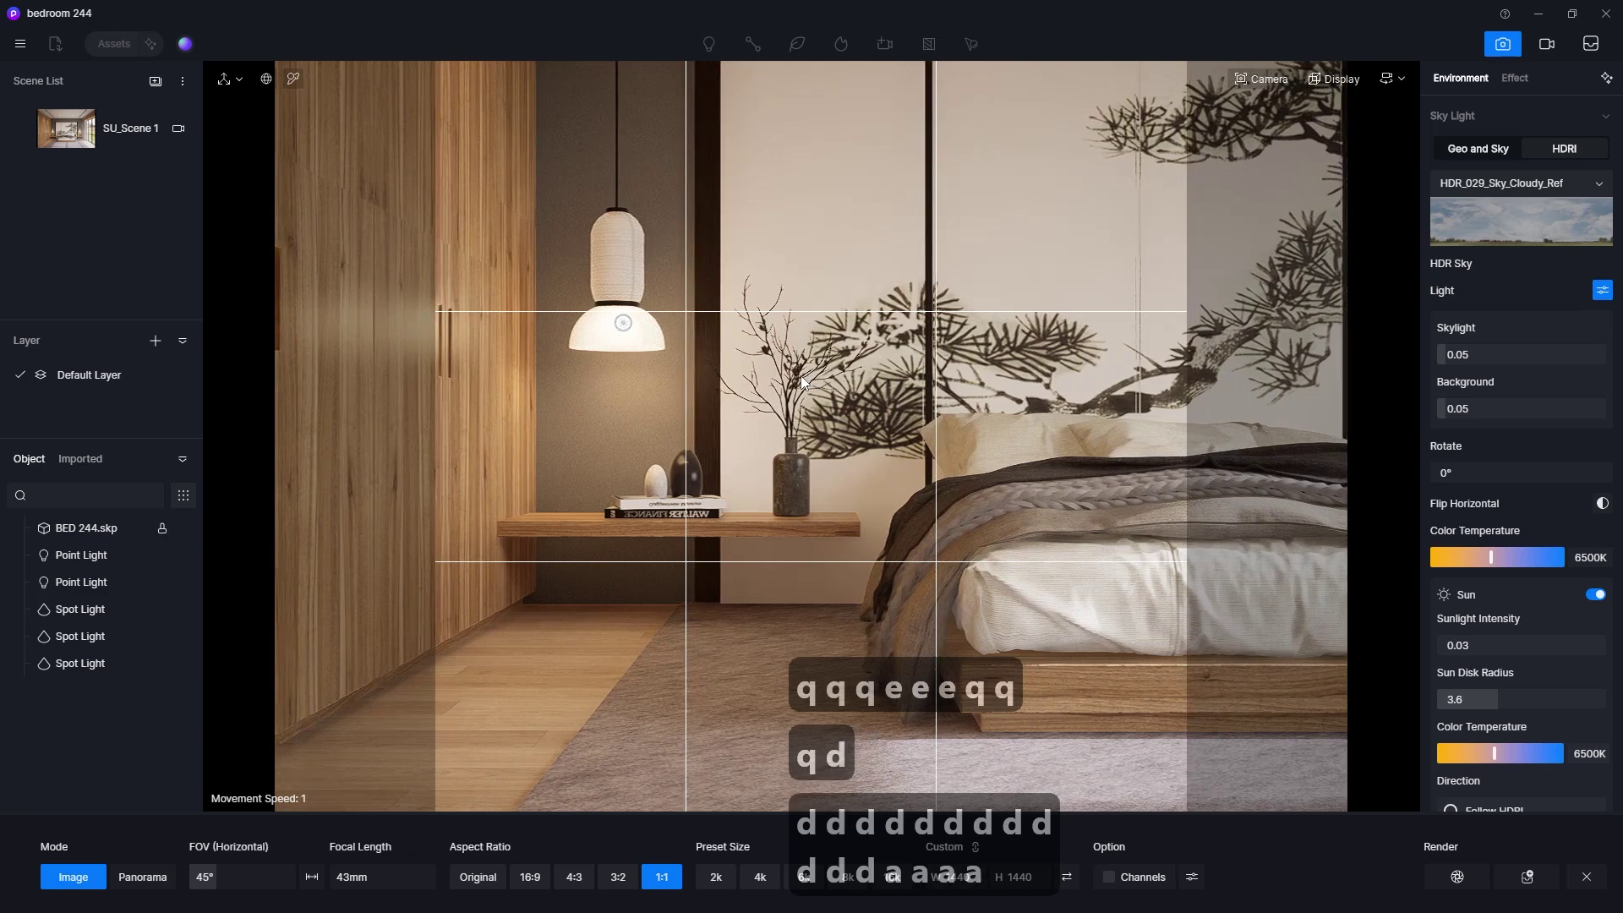
Step: Set the fly movement speed to 2 and shift the camera sideways back toward the wardrobe
{"action": "left_click", "coordinate": [1395, 78]}
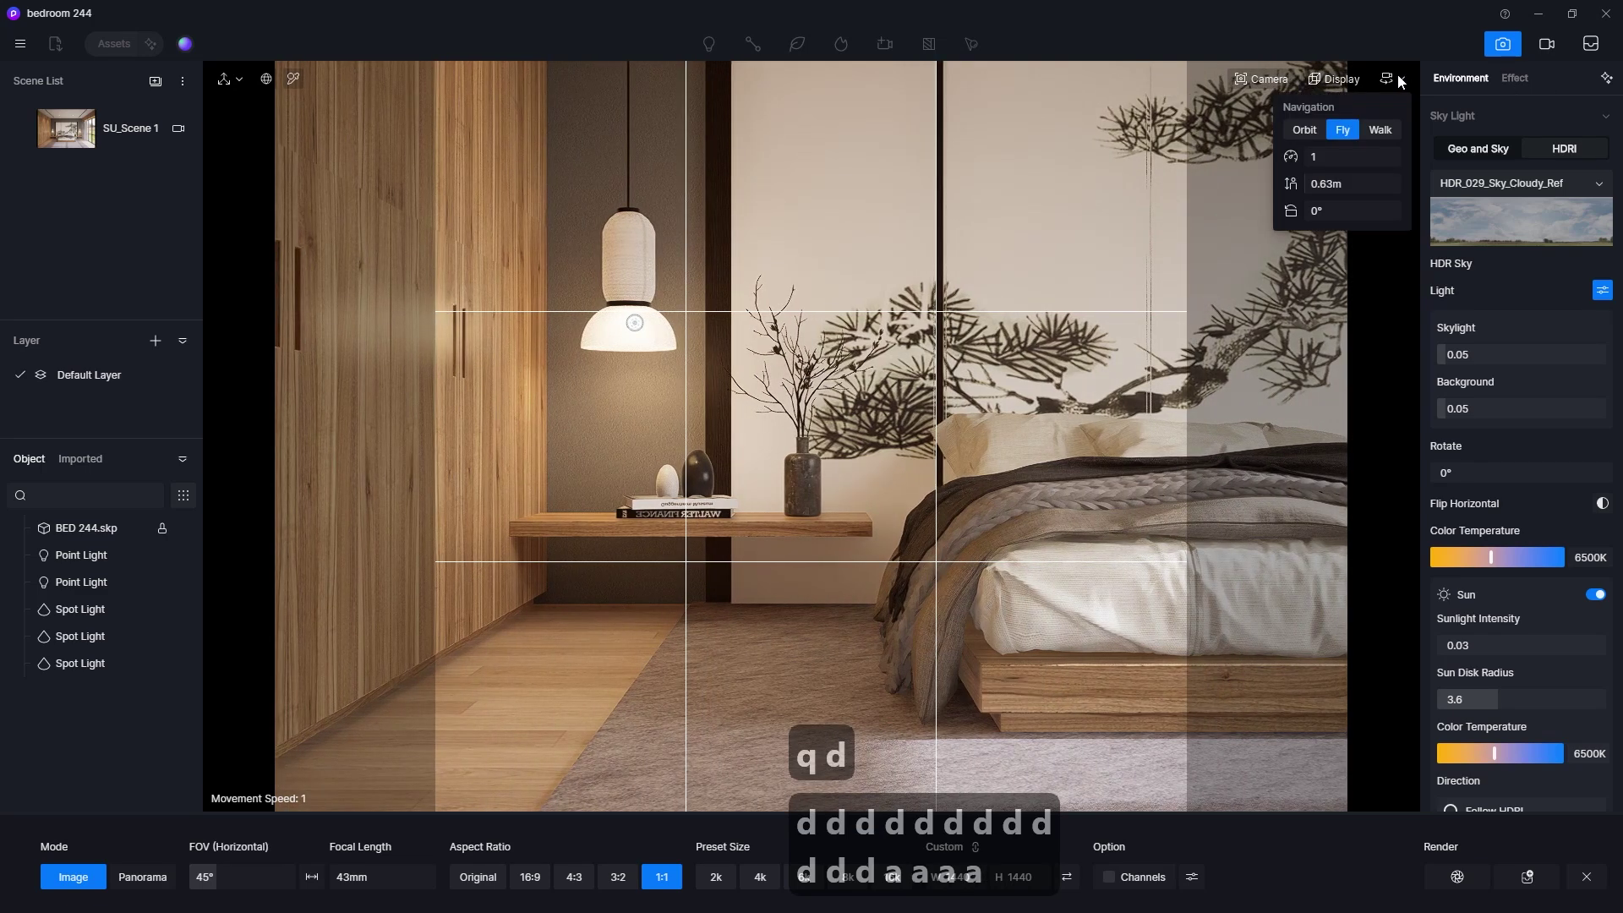
{"action": "left_click", "coordinate": [1316, 157]}
{"action": "type", "text": "2"}
{"action": "key", "text": "Return"}
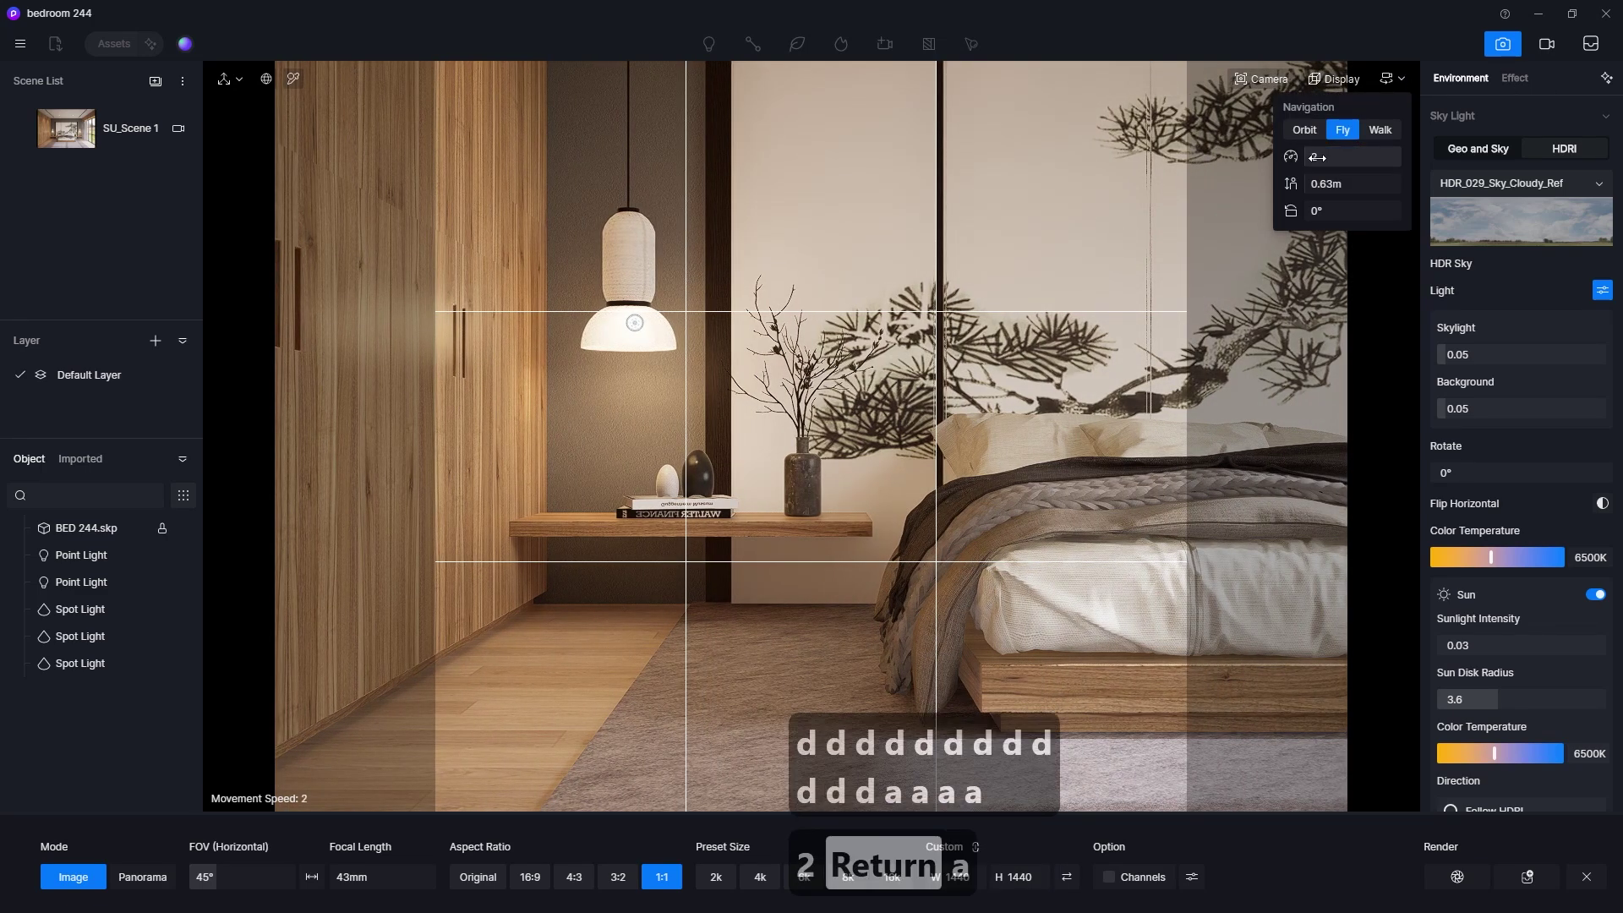
{"action": "key", "text": "a"}
{"action": "key", "text": "a"}
{"action": "key", "text": "a"}
{"action": "key", "text": "a"}
{"action": "key", "text": "d"}
{"action": "key", "text": "a"}
{"action": "key", "text": "a"}
{"action": "key", "text": "a"}
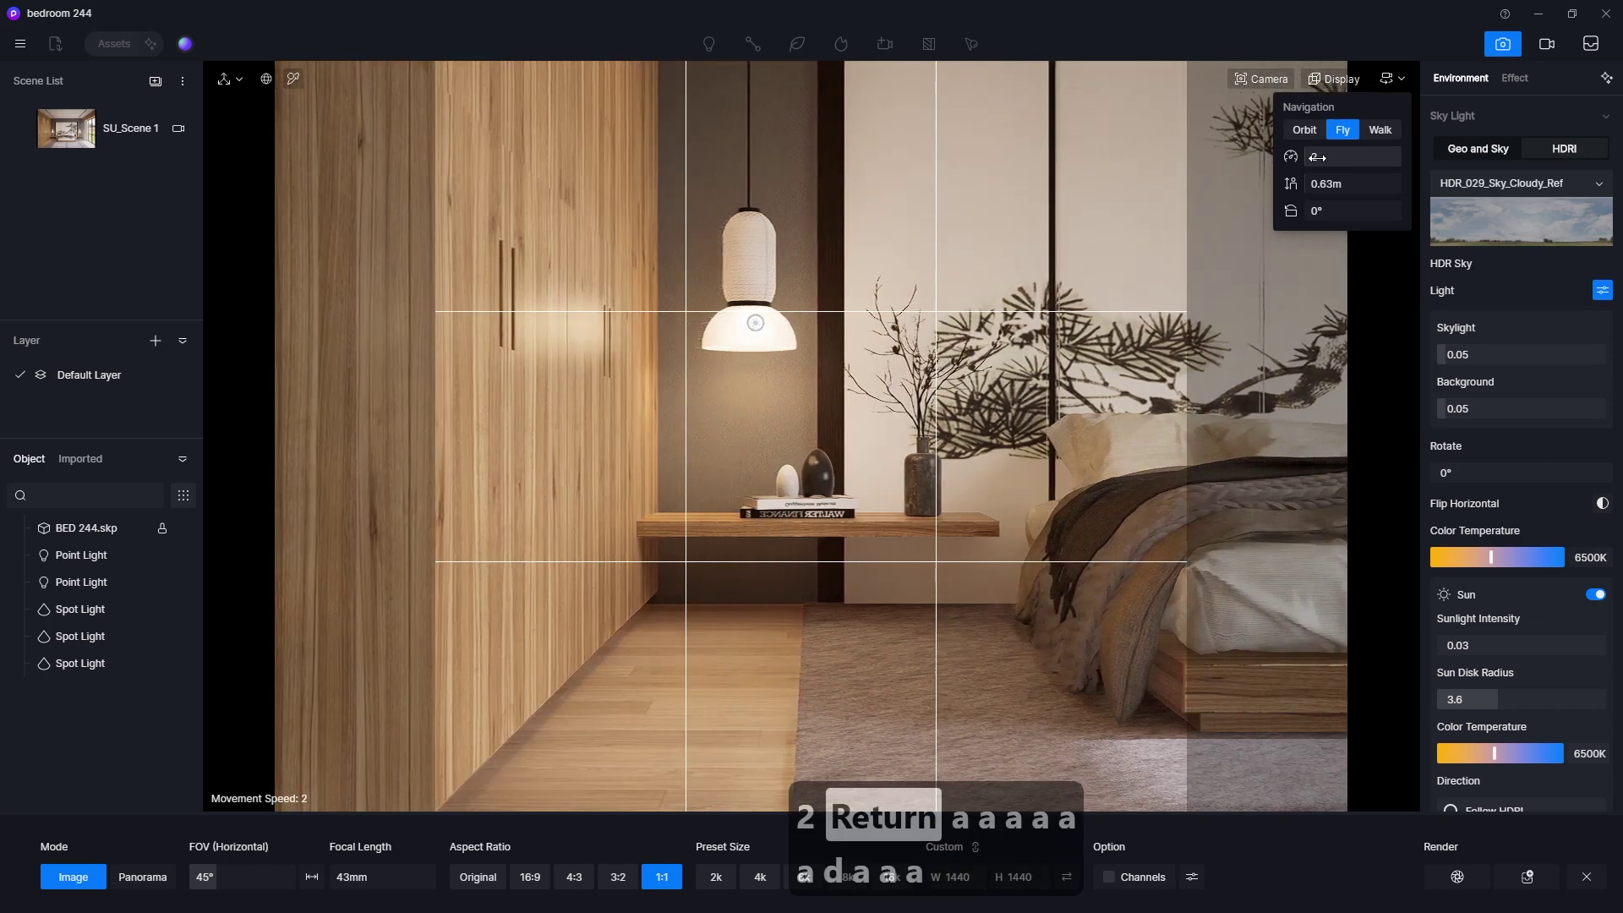
{"action": "key", "text": "d"}
Step: Set the movement speed to 1 and nudge the camera sideways until the pendant lamp aligns with the nearest vertical grid line
{"action": "left_click", "coordinate": [1345, 159]}
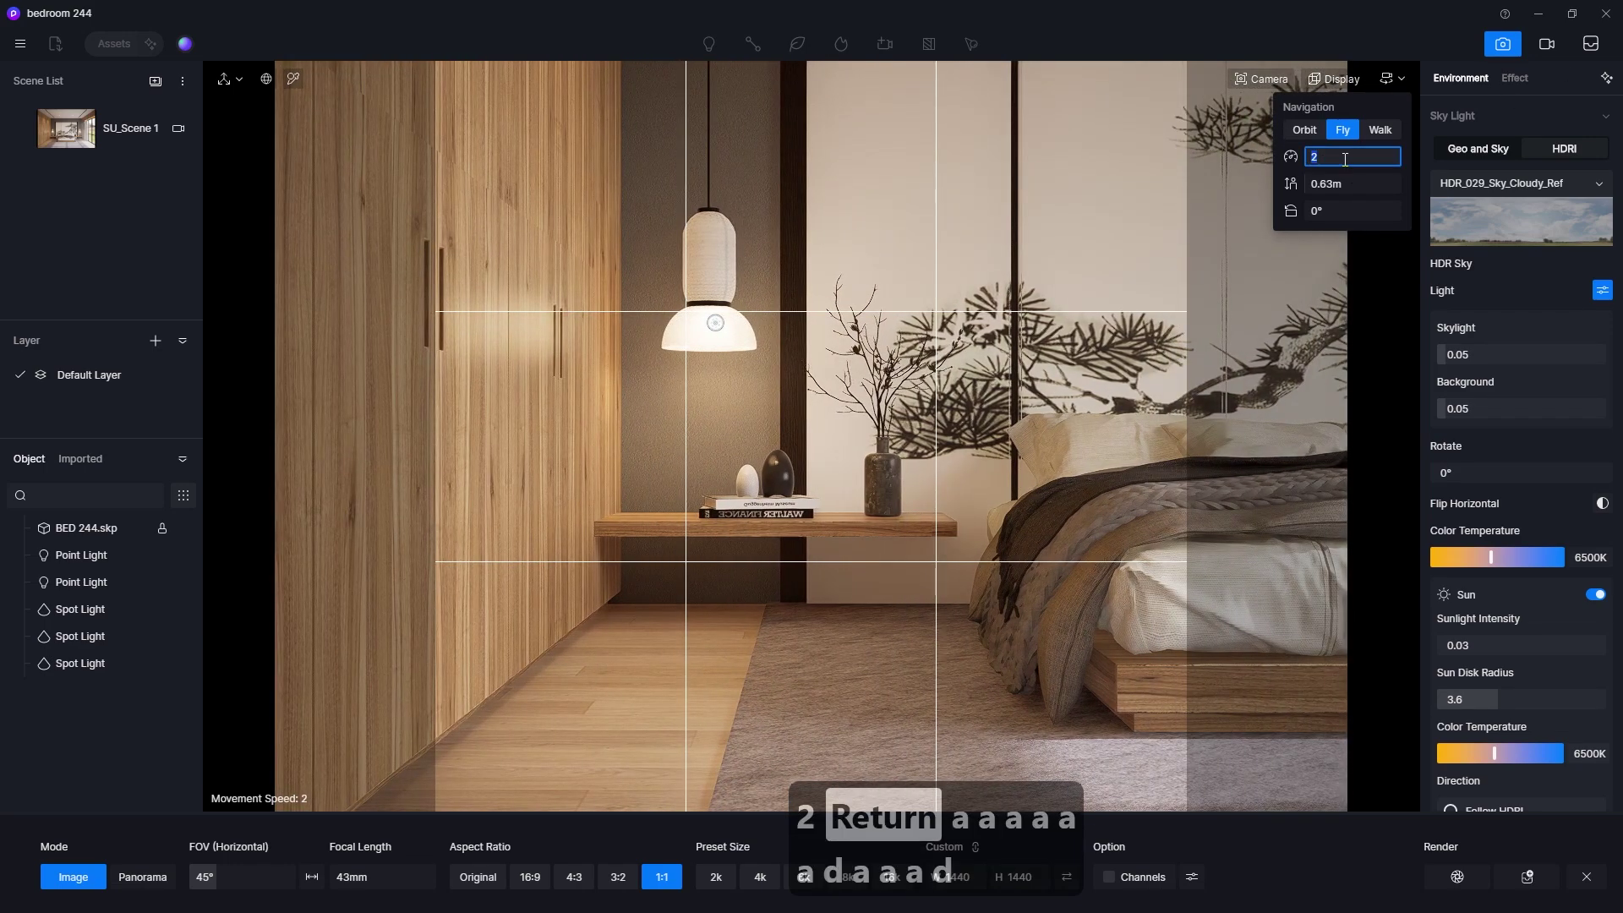
{"action": "type", "text": "1"}
{"action": "key", "text": "Return"}
{"action": "key", "text": "d"}
{"action": "key", "text": "d"}
{"action": "key", "text": "d"}
{"action": "key", "text": "d"}
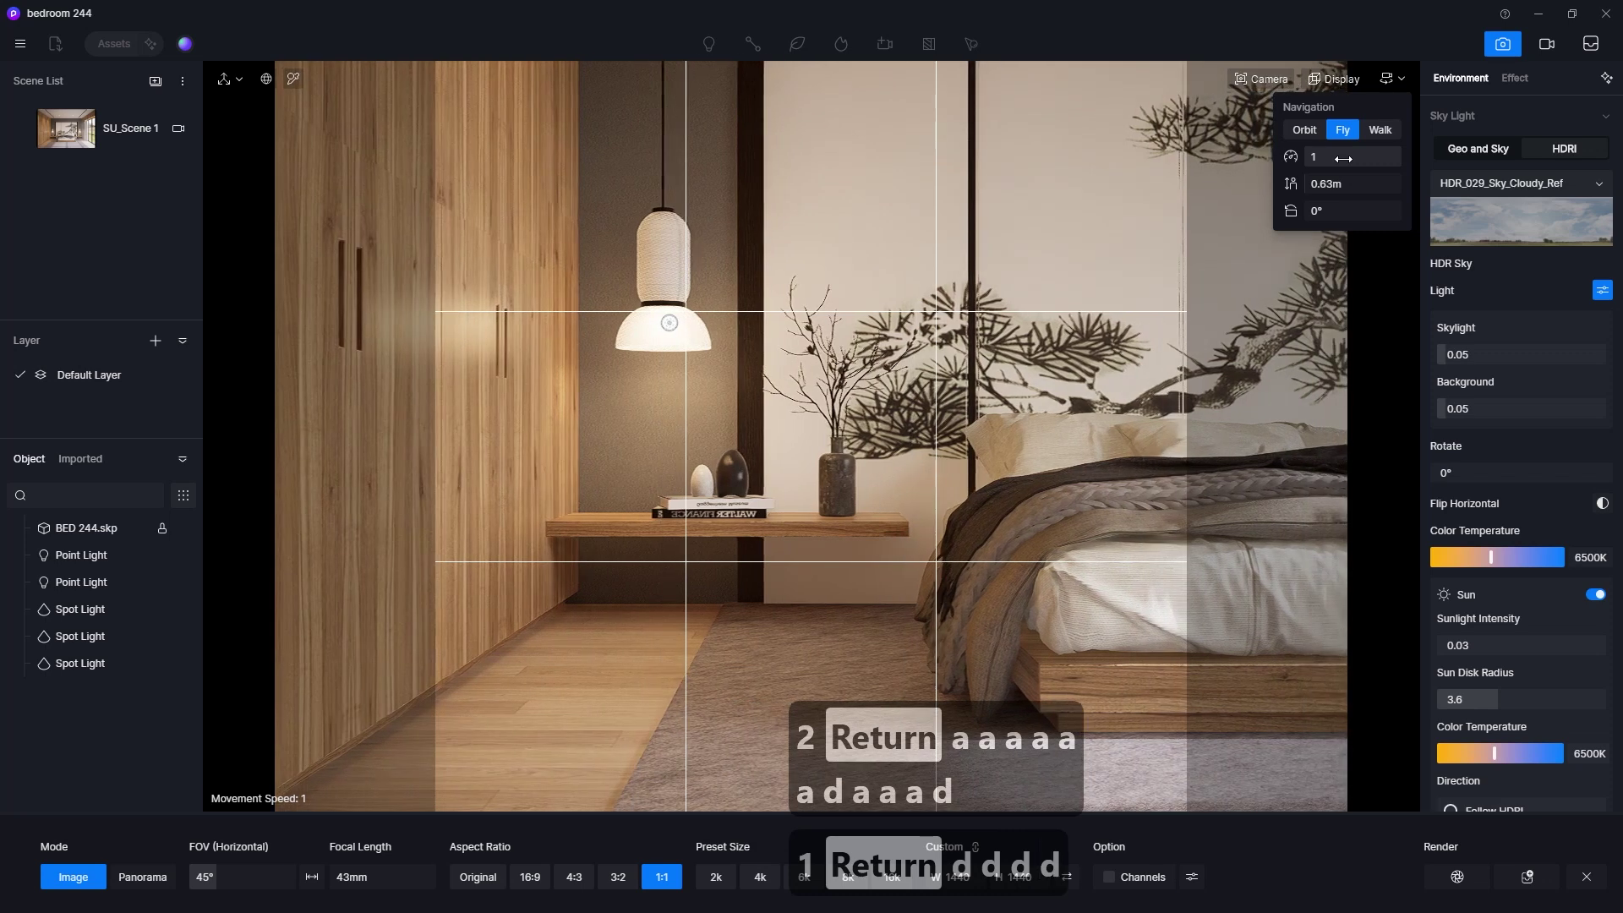
{"action": "key", "text": "a"}
{"action": "key", "text": "a"}
{"action": "key", "text": "d"}
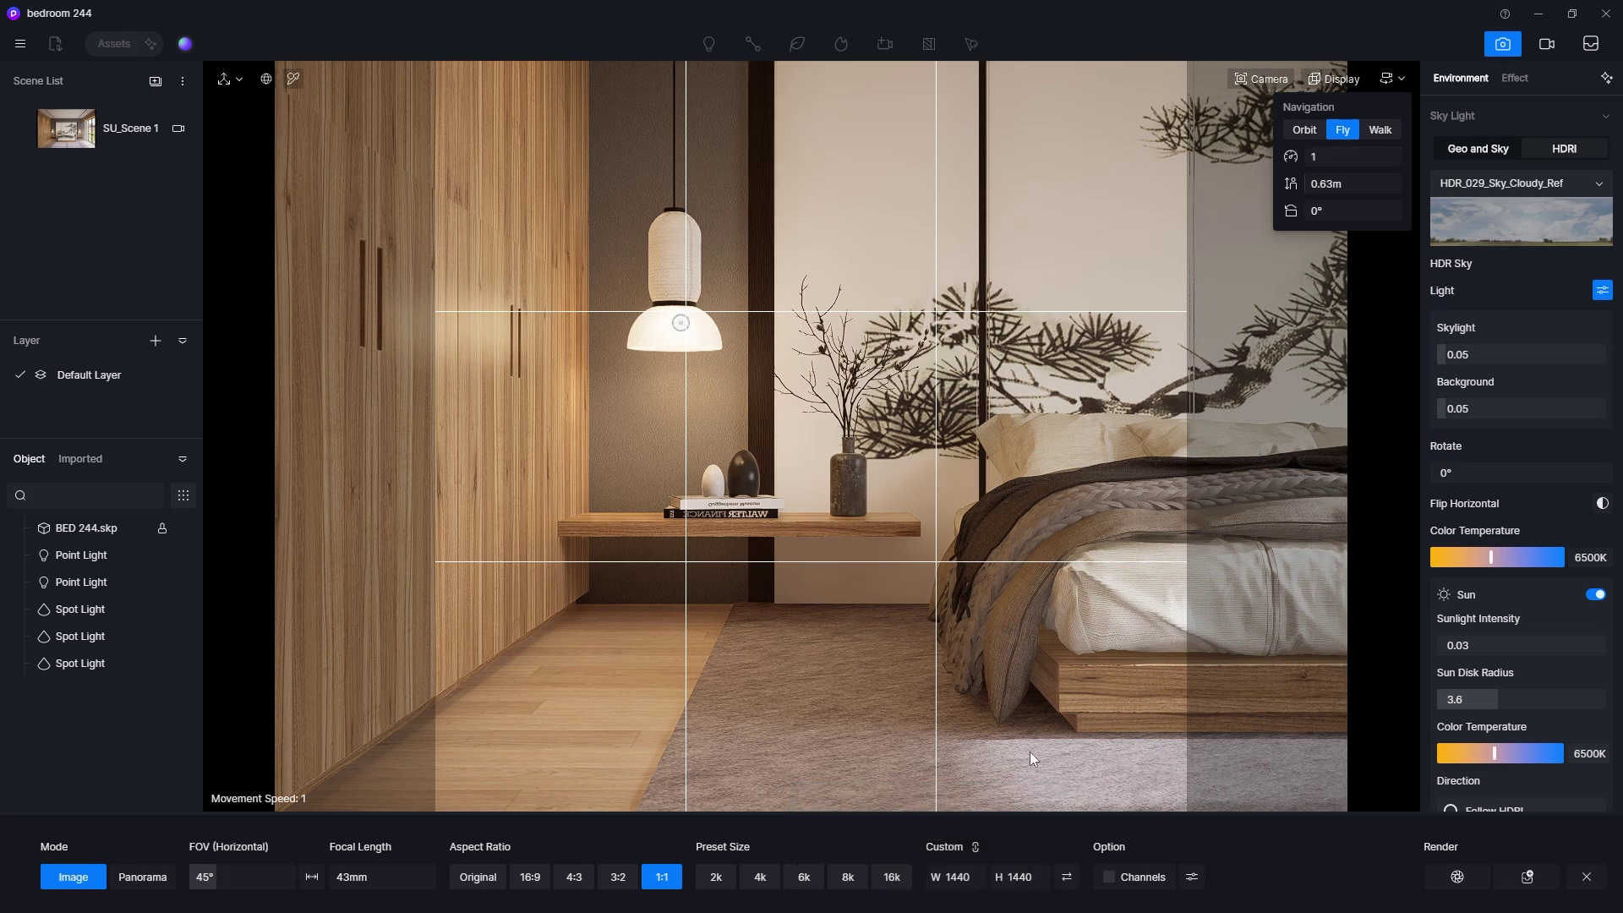
Step: Hide the rule-of-thirds grid and set the custom render size to 1080 × 1080
{"action": "left_click", "coordinate": [1271, 79]}
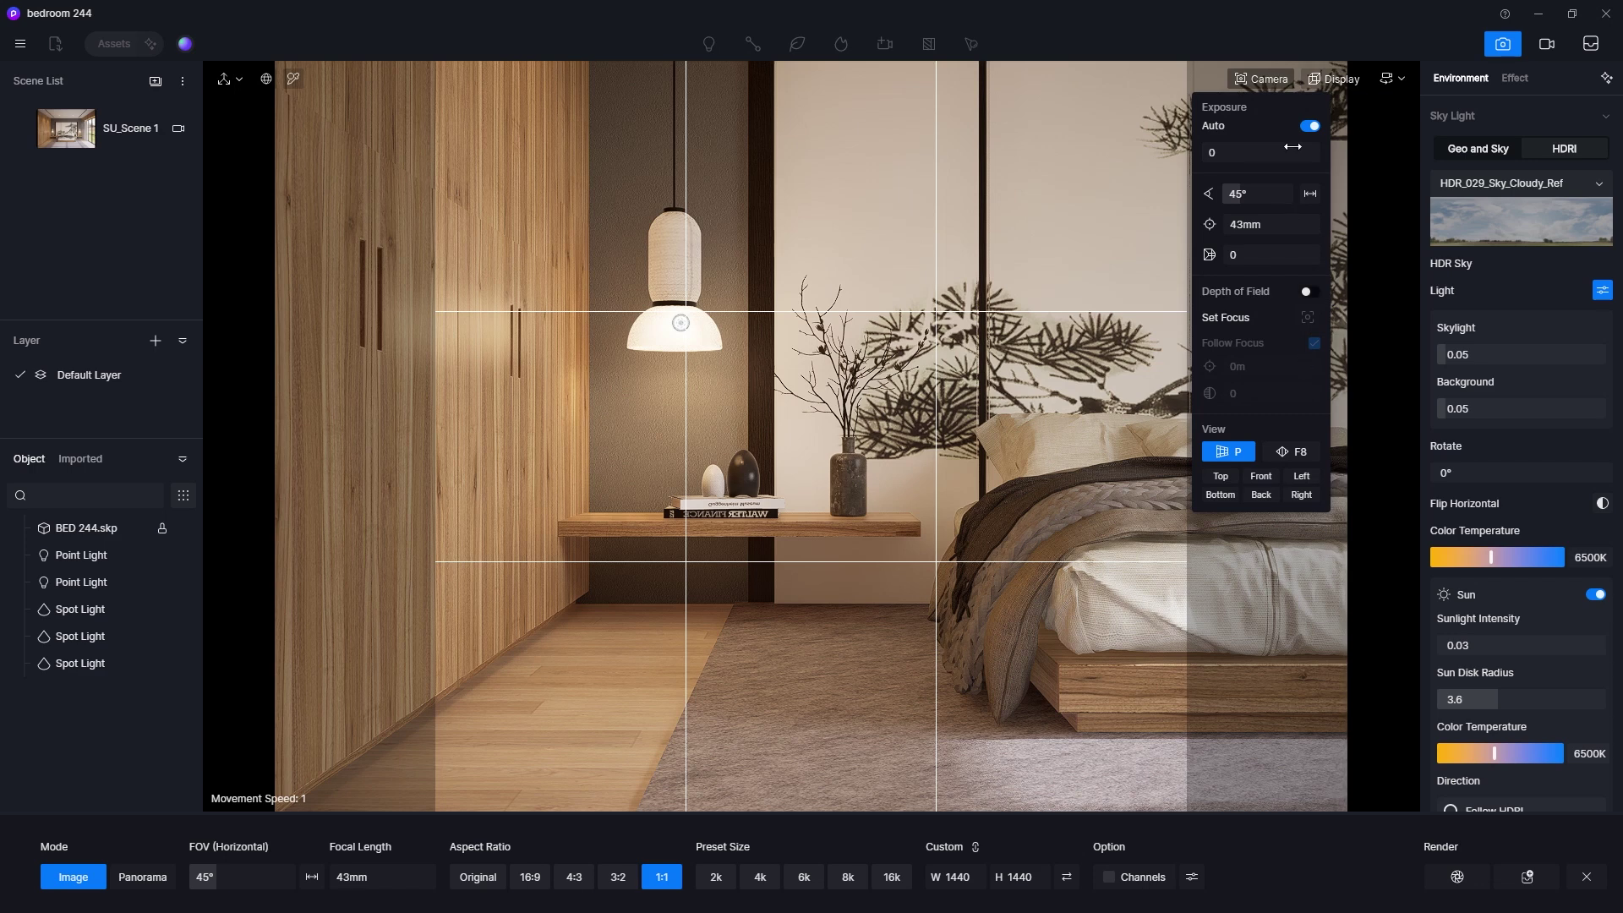
{"action": "left_click", "coordinate": [1340, 81]}
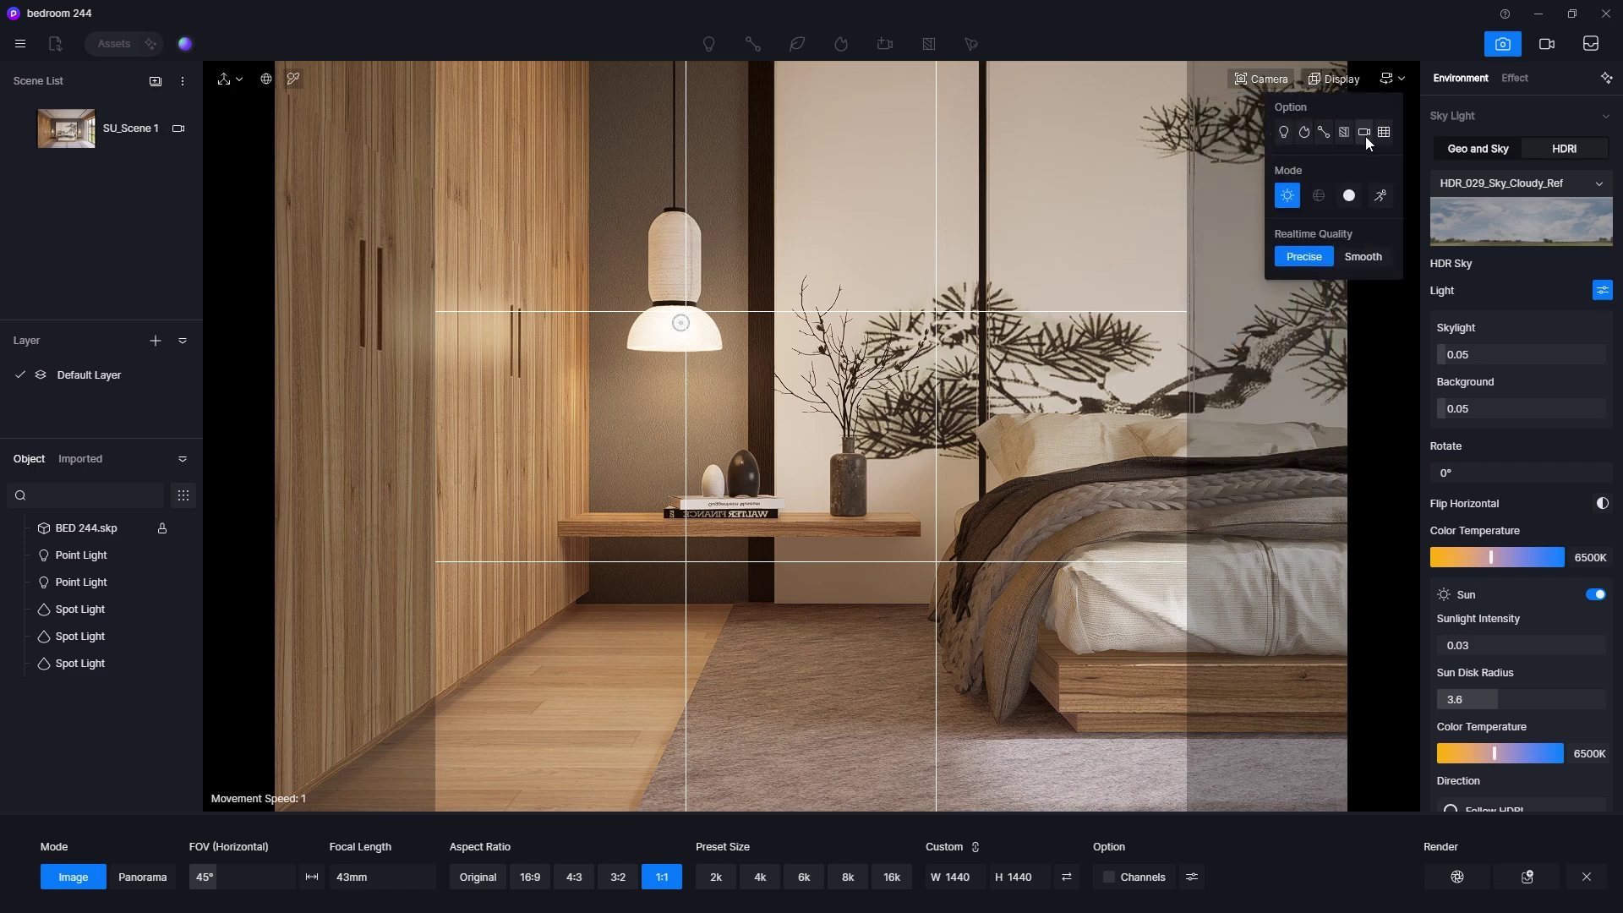
{"action": "left_click", "coordinate": [1022, 876]}
{"action": "type", "text": "1080"}
{"action": "key", "text": "Return"}
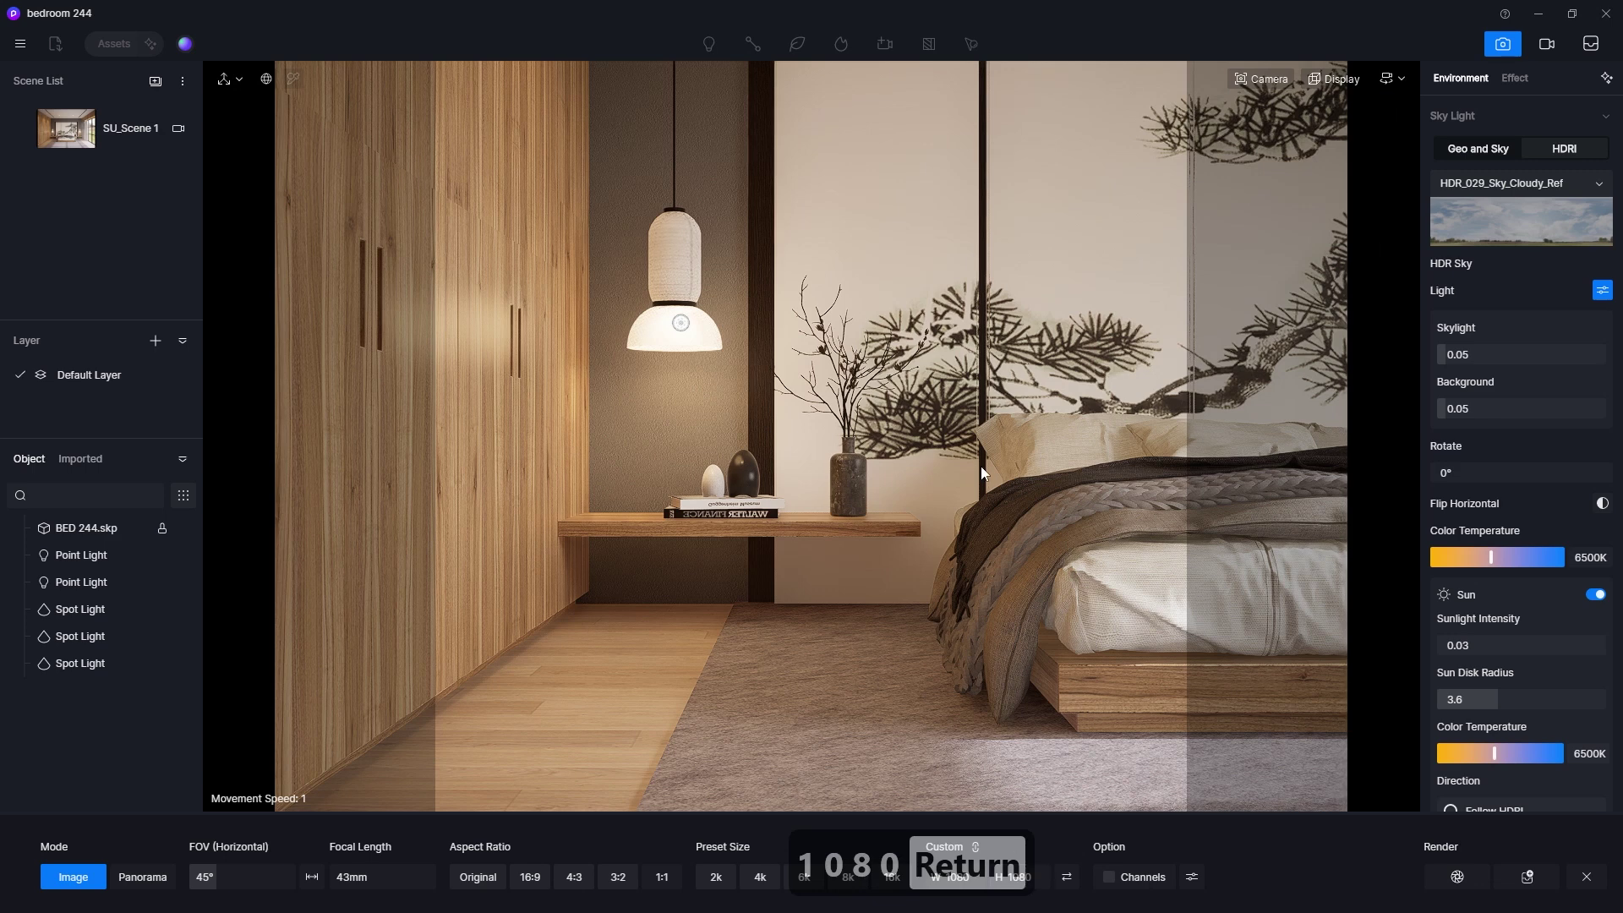
Step: Enable the AO and Reflection channels and render the view as Image.png into a new folder named square inside output
{"action": "left_click", "coordinate": [1198, 876]}
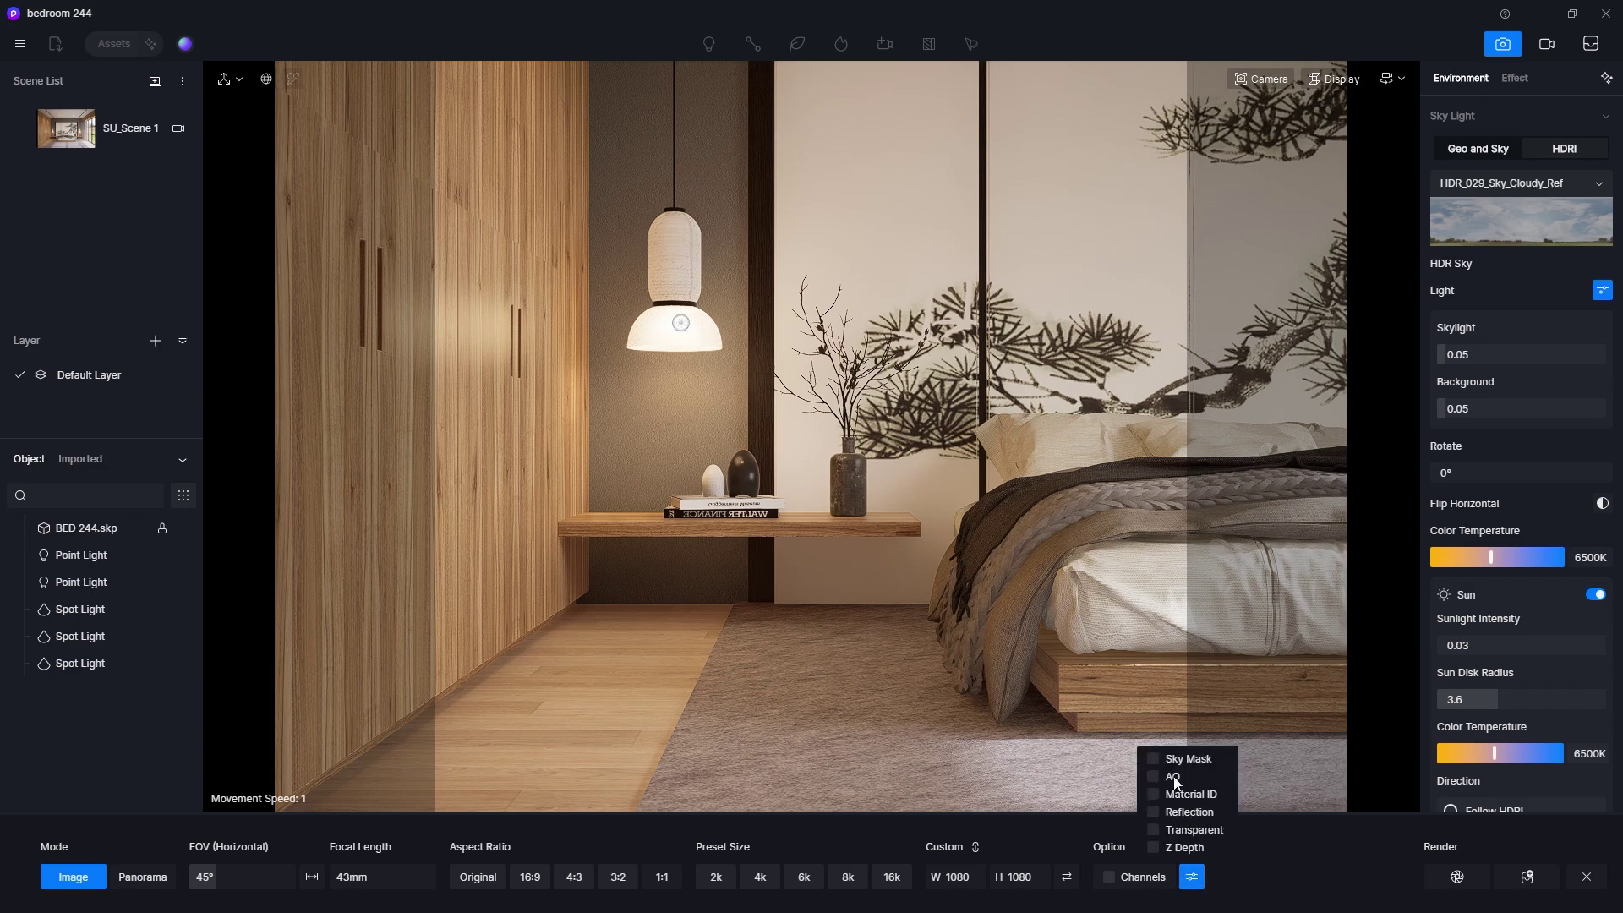
{"action": "left_click", "coordinate": [1154, 775]}
{"action": "left_click", "coordinate": [1446, 868]}
{"action": "left_click", "coordinate": [434, 40]}
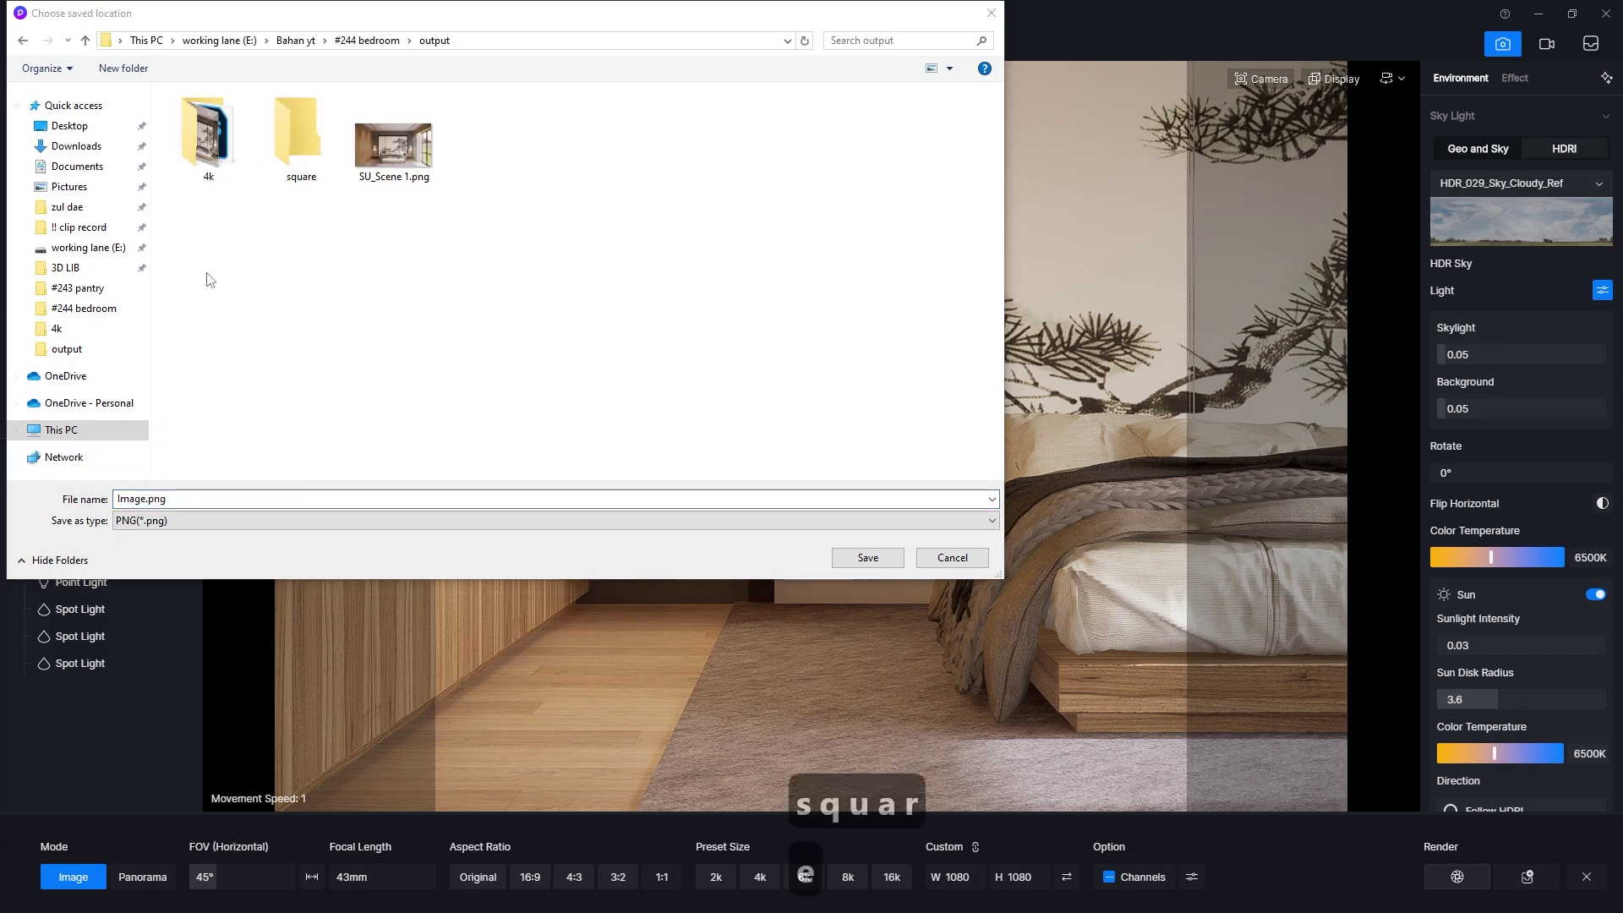
{"action": "double_click", "coordinate": [271, 173]}
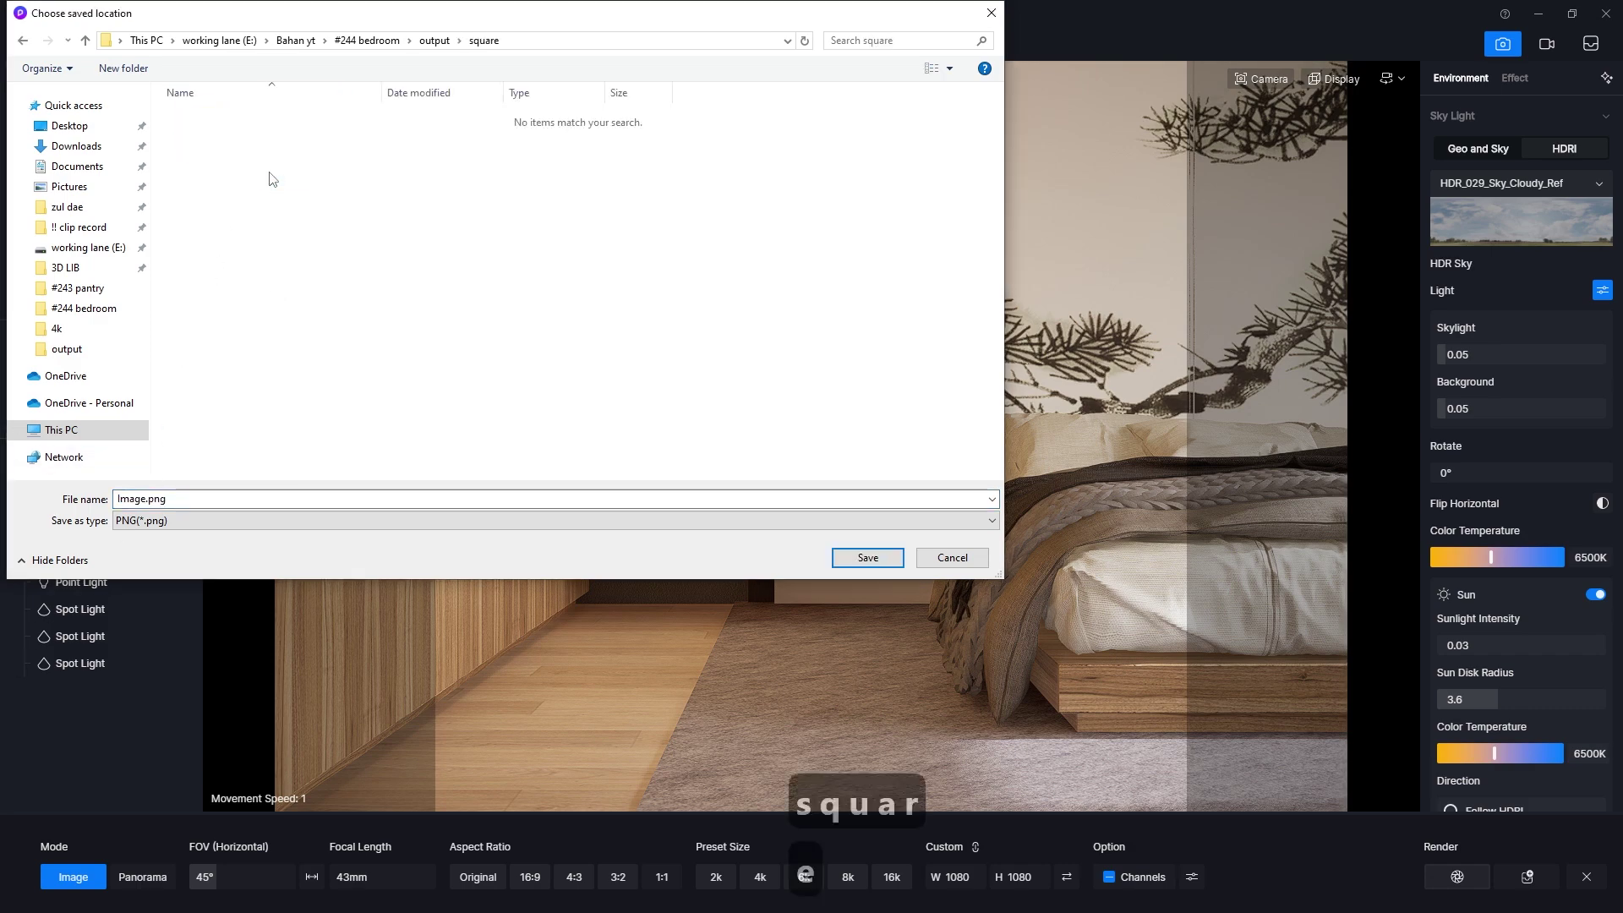
{"action": "left_click", "coordinate": [894, 559]}
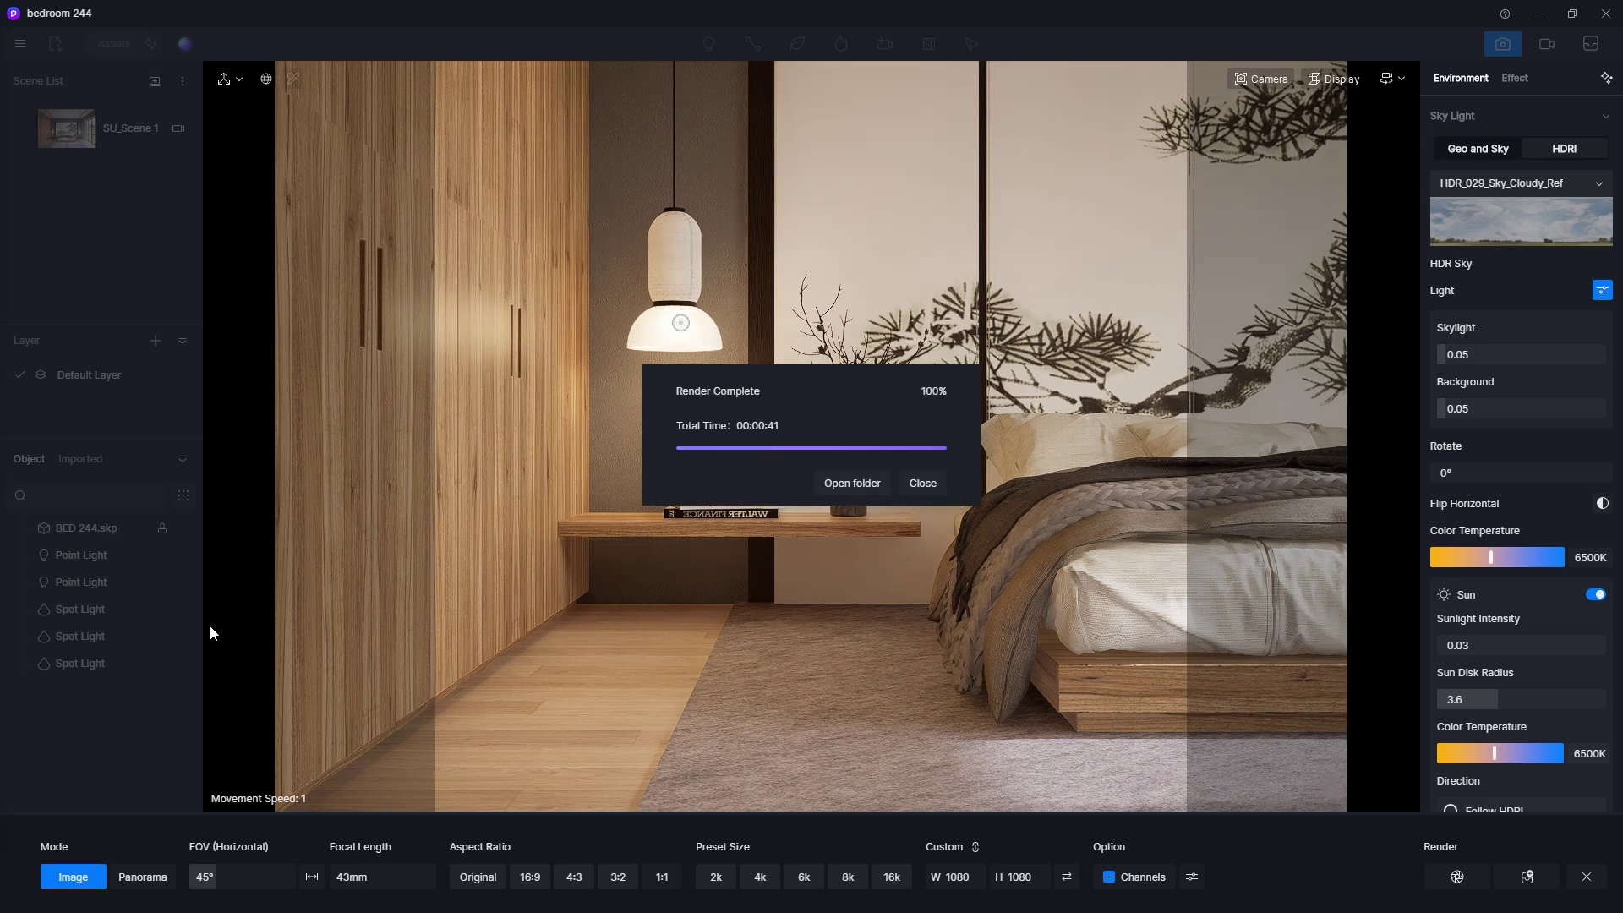
Step: Open the render's output folder, preview the colour, AO and reflection images, and inspect Image.png at full size
{"action": "left_click", "coordinate": [854, 484]}
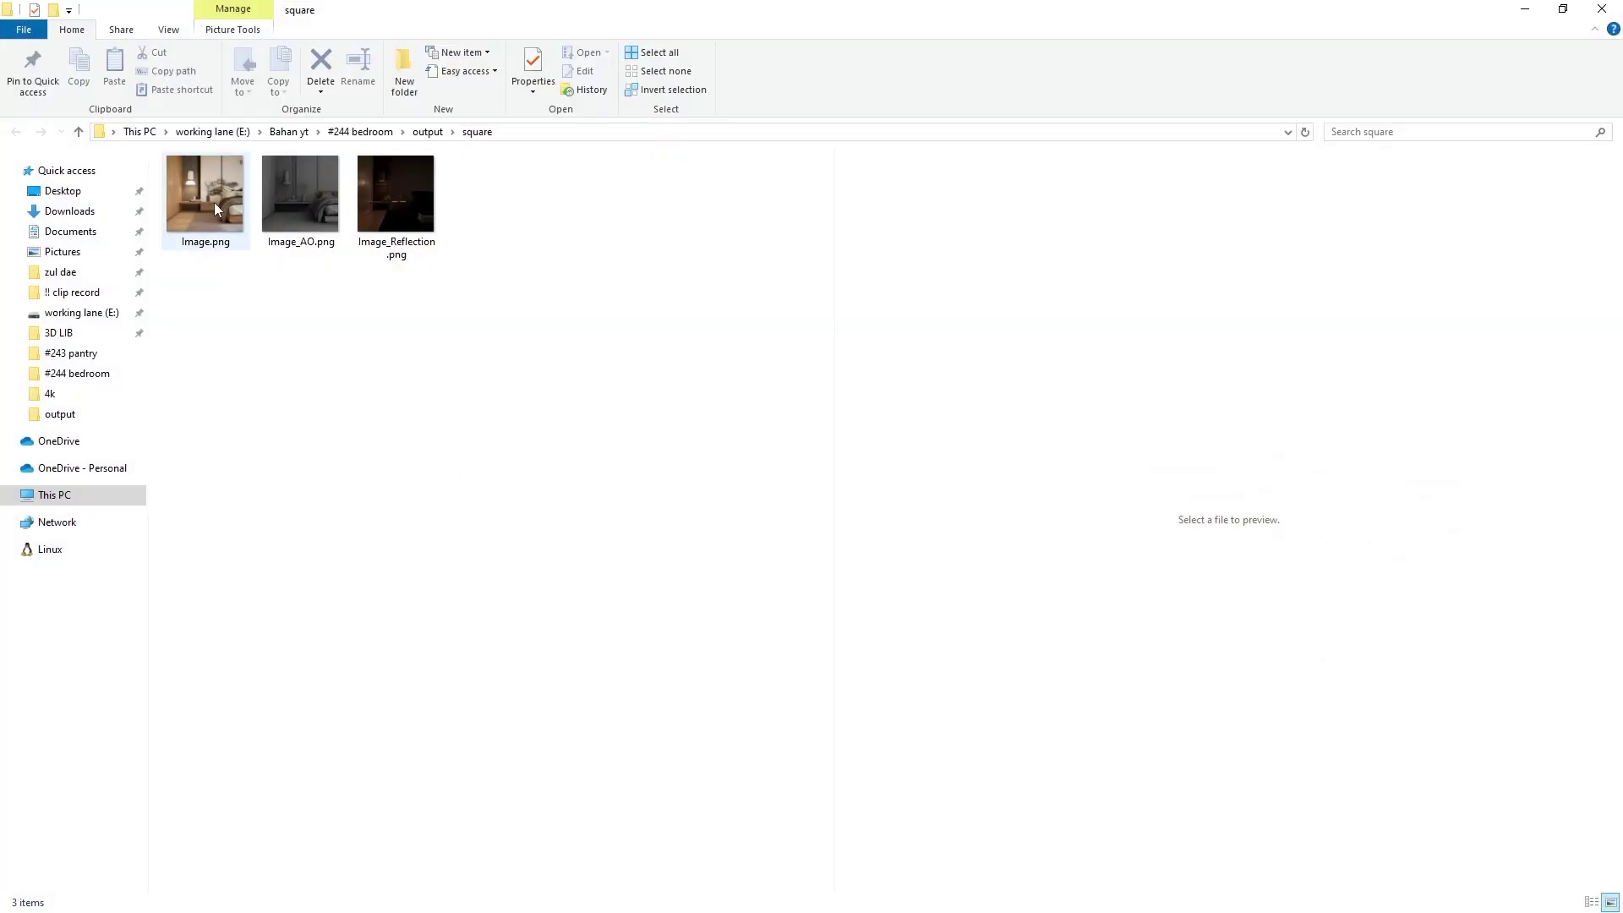
{"action": "left_click", "coordinate": [214, 202]}
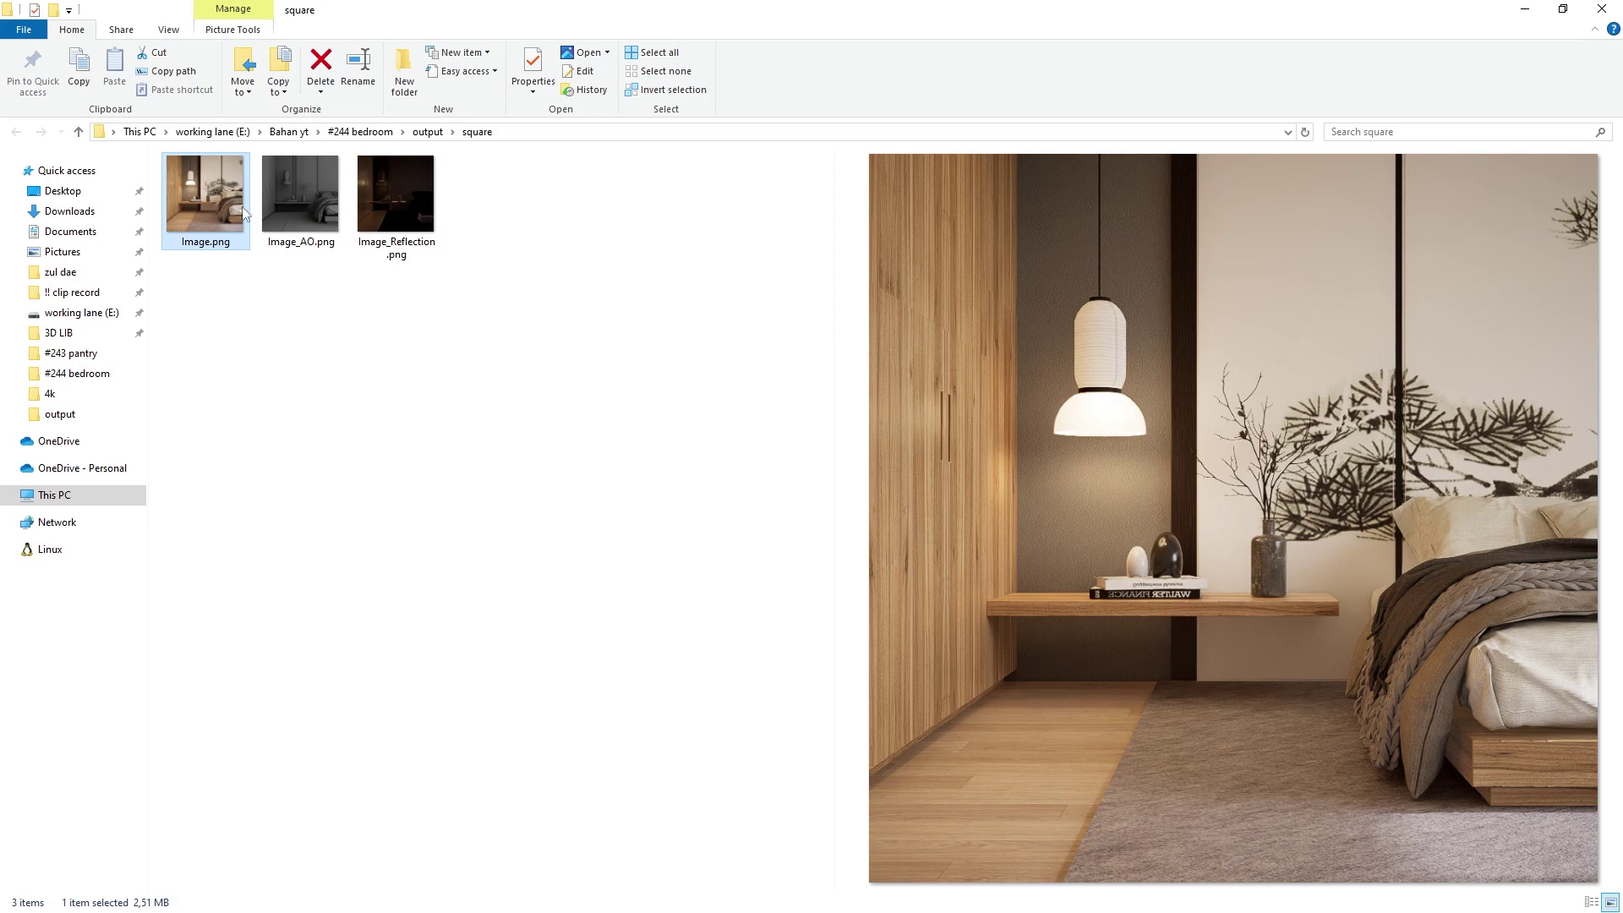
{"action": "left_click", "coordinate": [301, 201]}
{"action": "left_click", "coordinate": [379, 208]}
{"action": "double_click", "coordinate": [215, 202]}
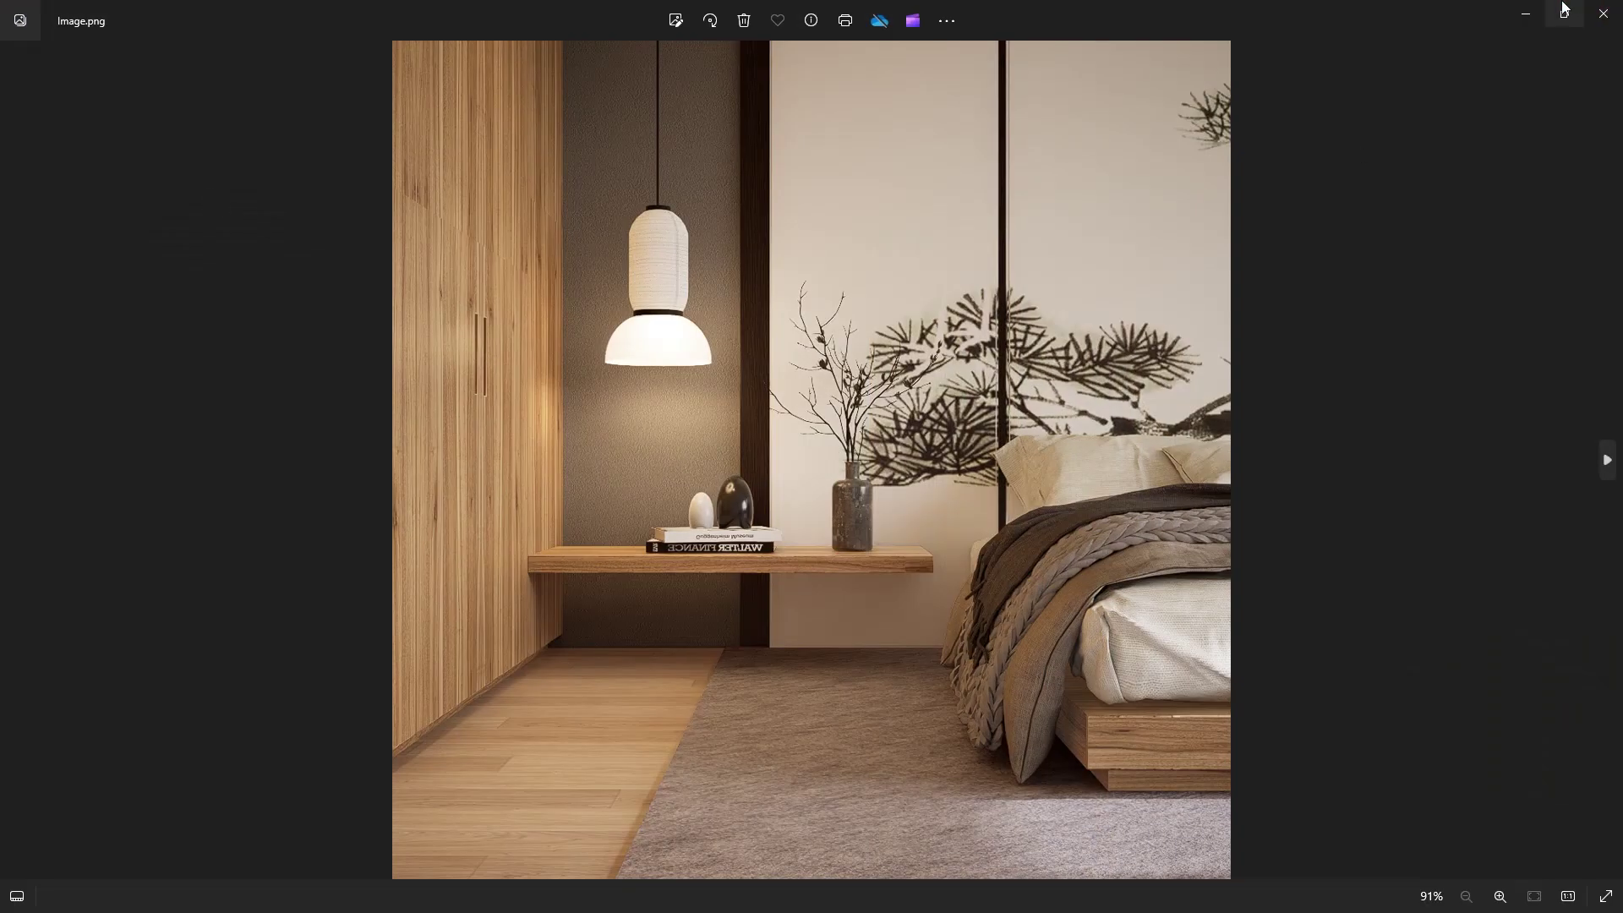
{"action": "left_click", "coordinate": [1602, 14]}
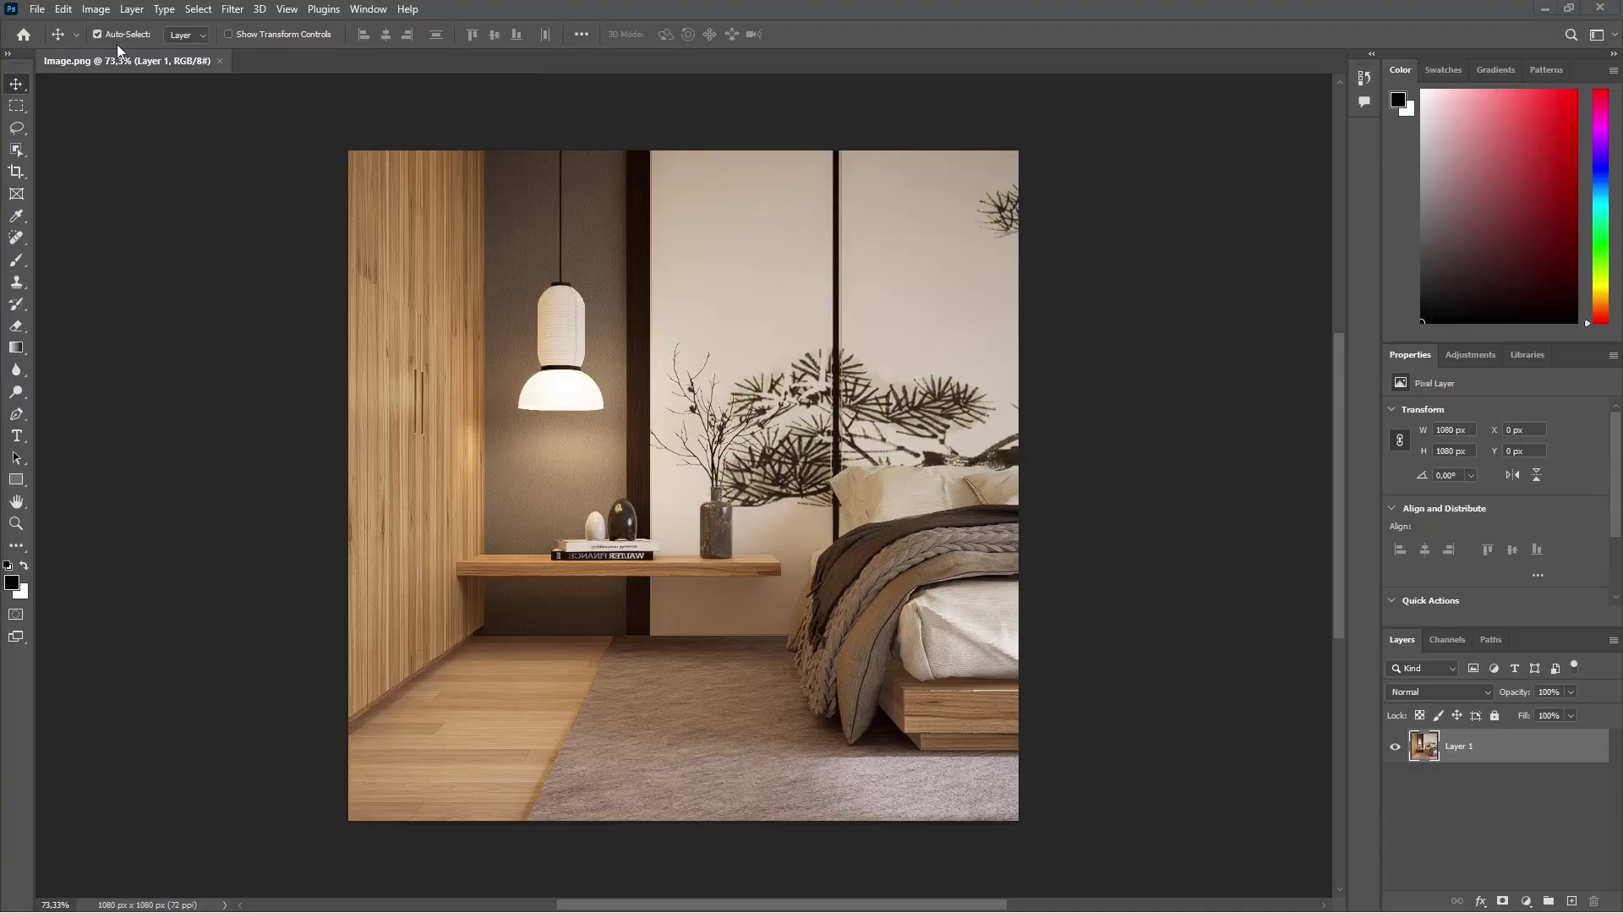
Step: In Photoshop, set Image.png to 16 bits per channel and convert Layer 1 to a smart object
{"action": "left_click", "coordinate": [95, 8]}
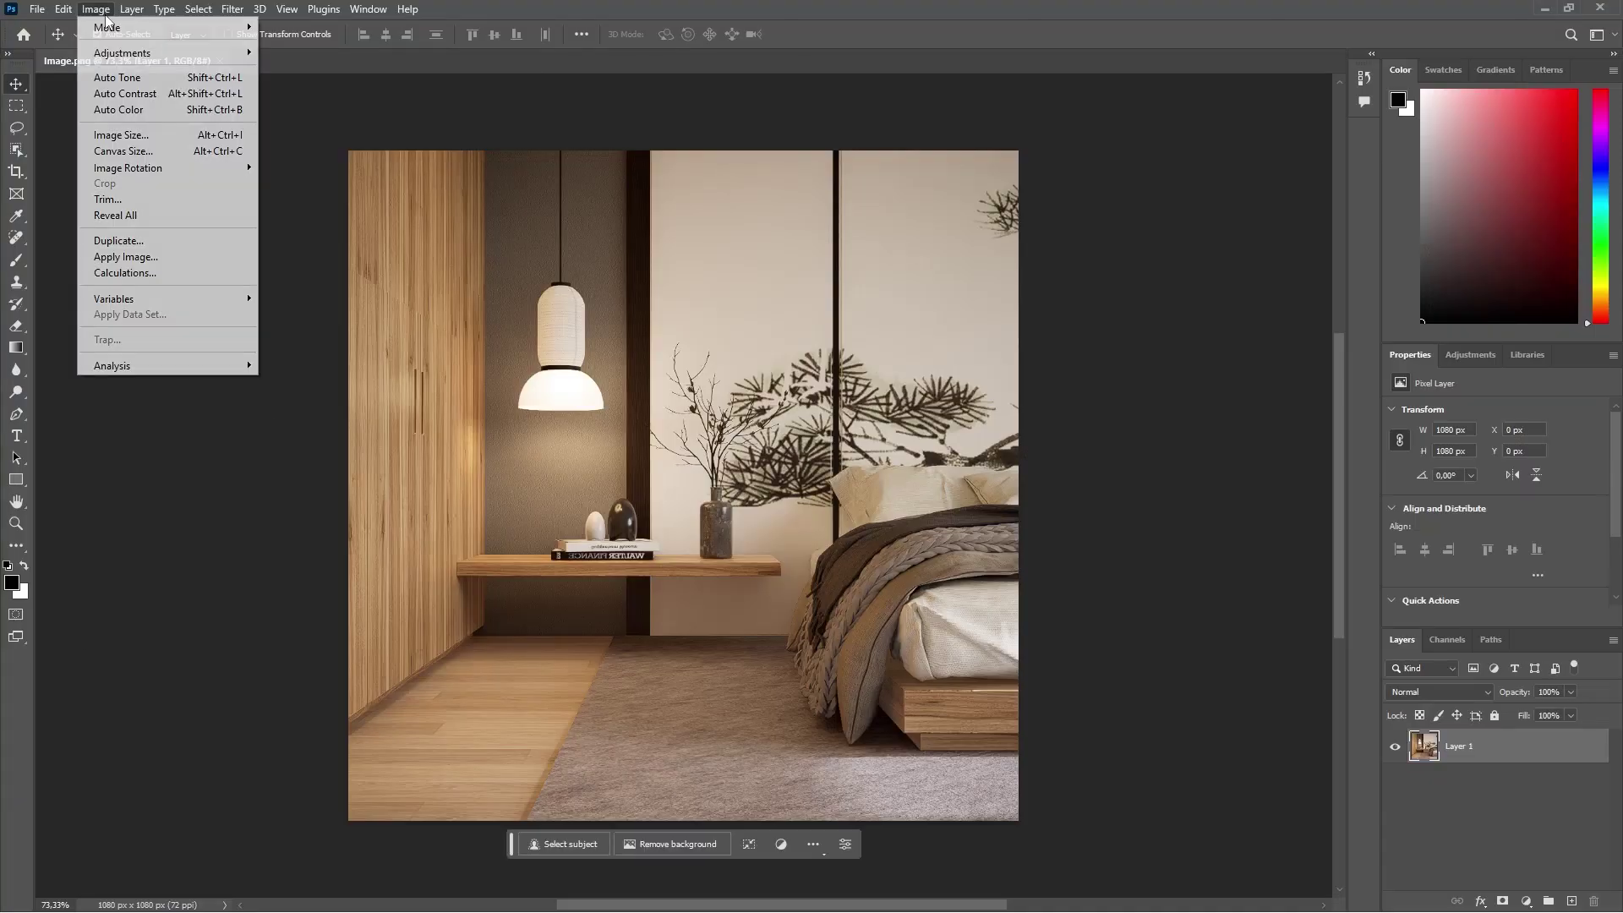
{"action": "mouse_move", "coordinate": [169, 27]}
{"action": "left_click", "coordinate": [295, 181]}
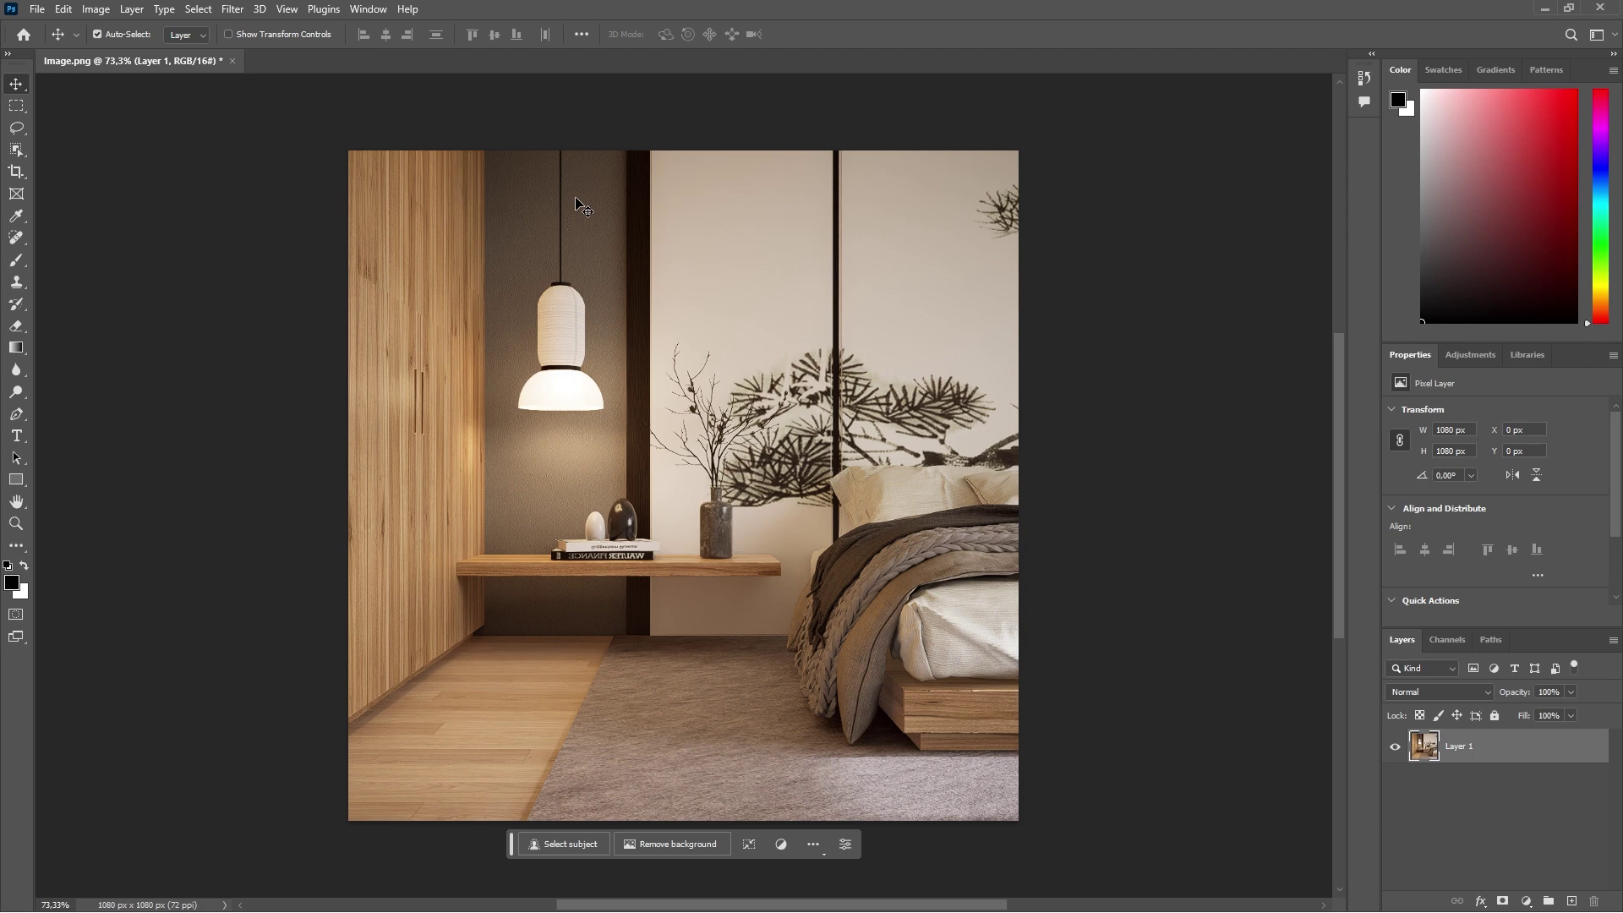
{"action": "right_click", "coordinate": [1464, 747]}
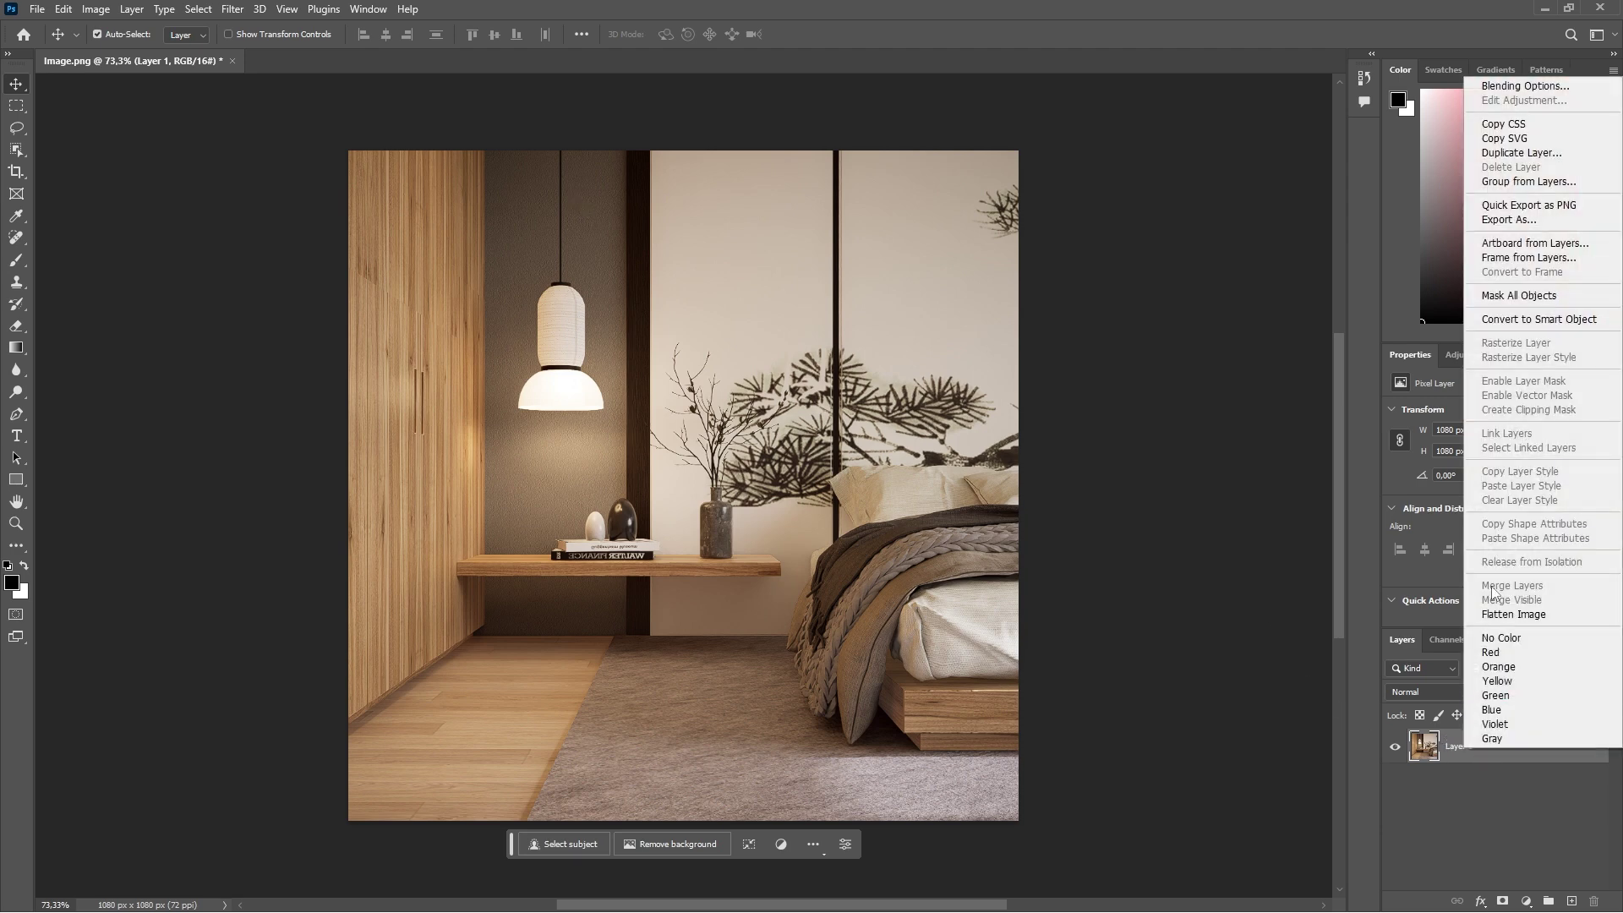
{"action": "left_click", "coordinate": [1504, 325]}
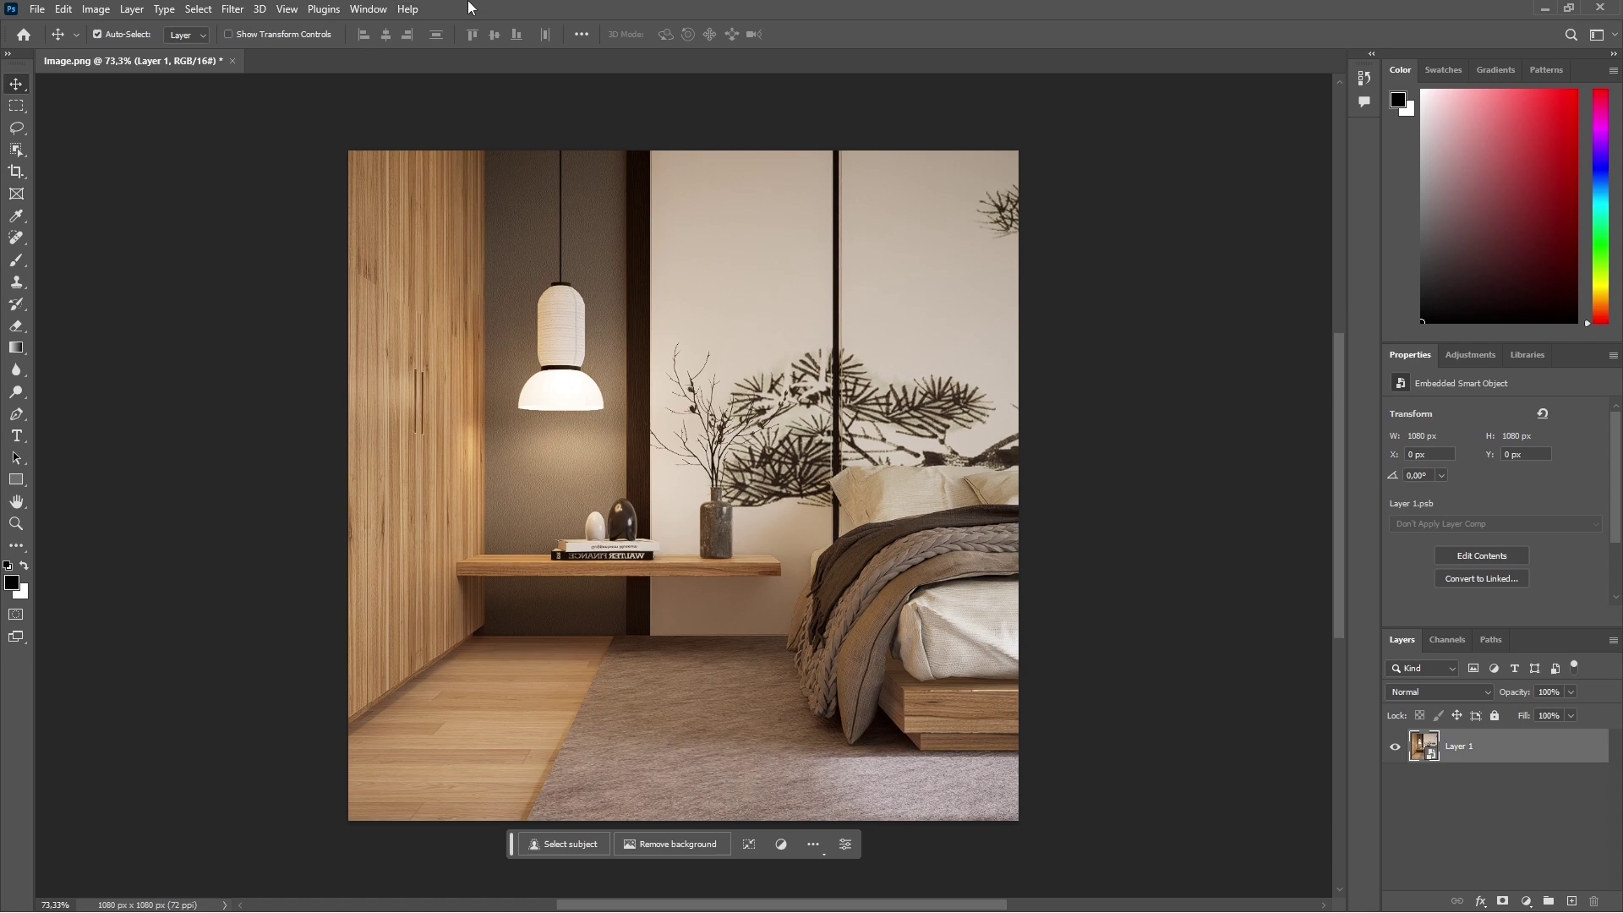
Step: Add a Camera Raw Filter with default settings to Layer 1 as a smart filter
{"action": "left_click", "coordinate": [227, 8]}
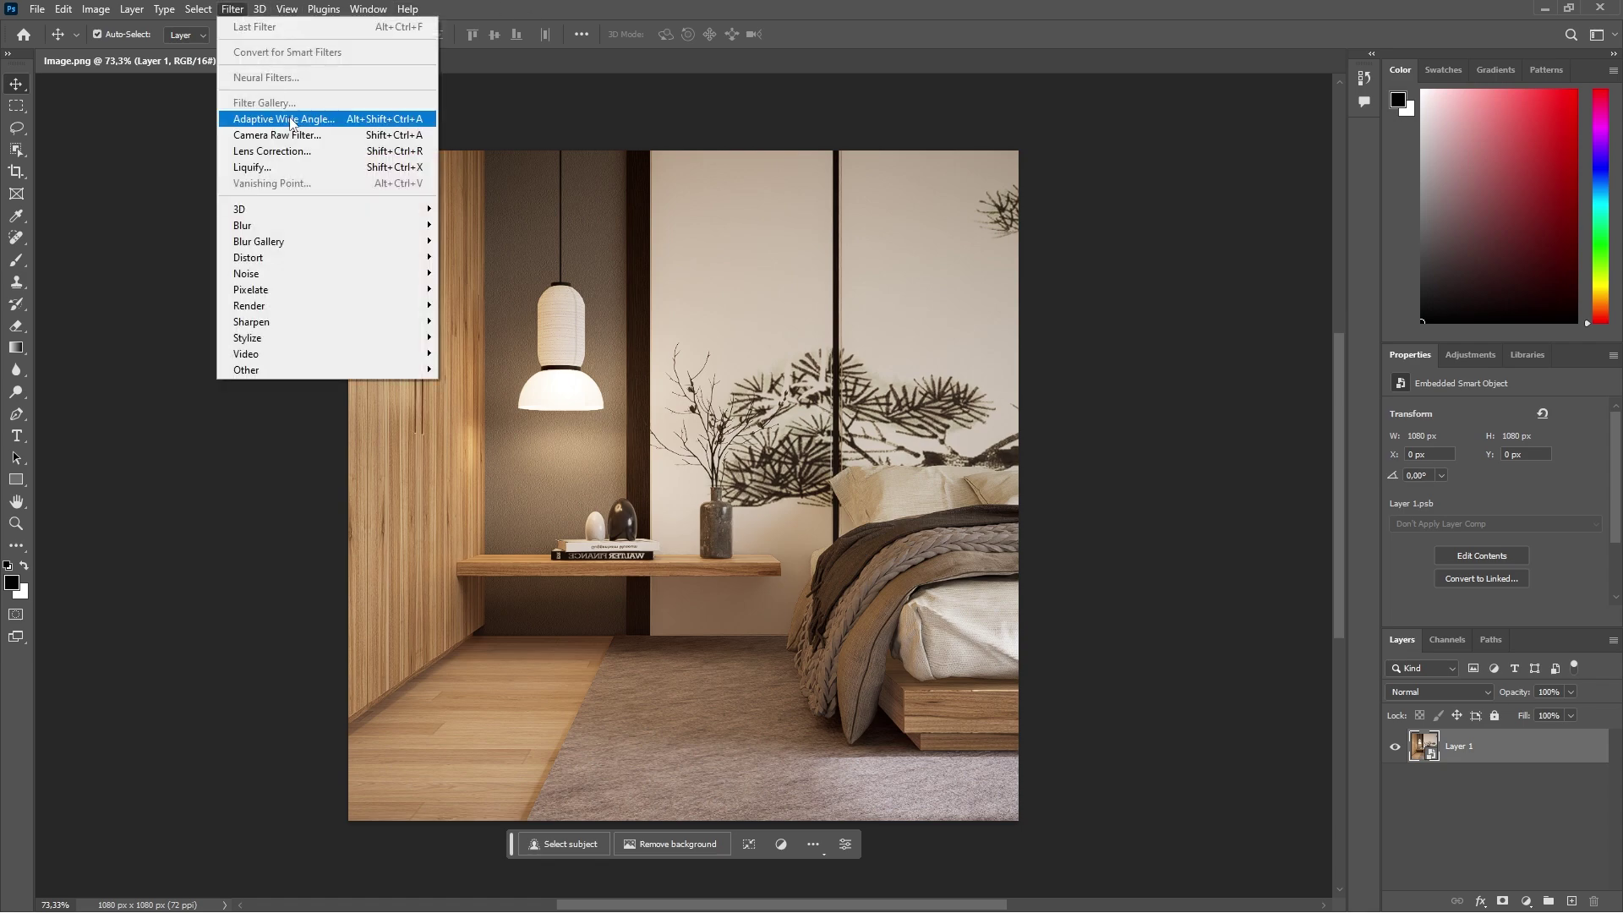
{"action": "left_click", "coordinate": [297, 135]}
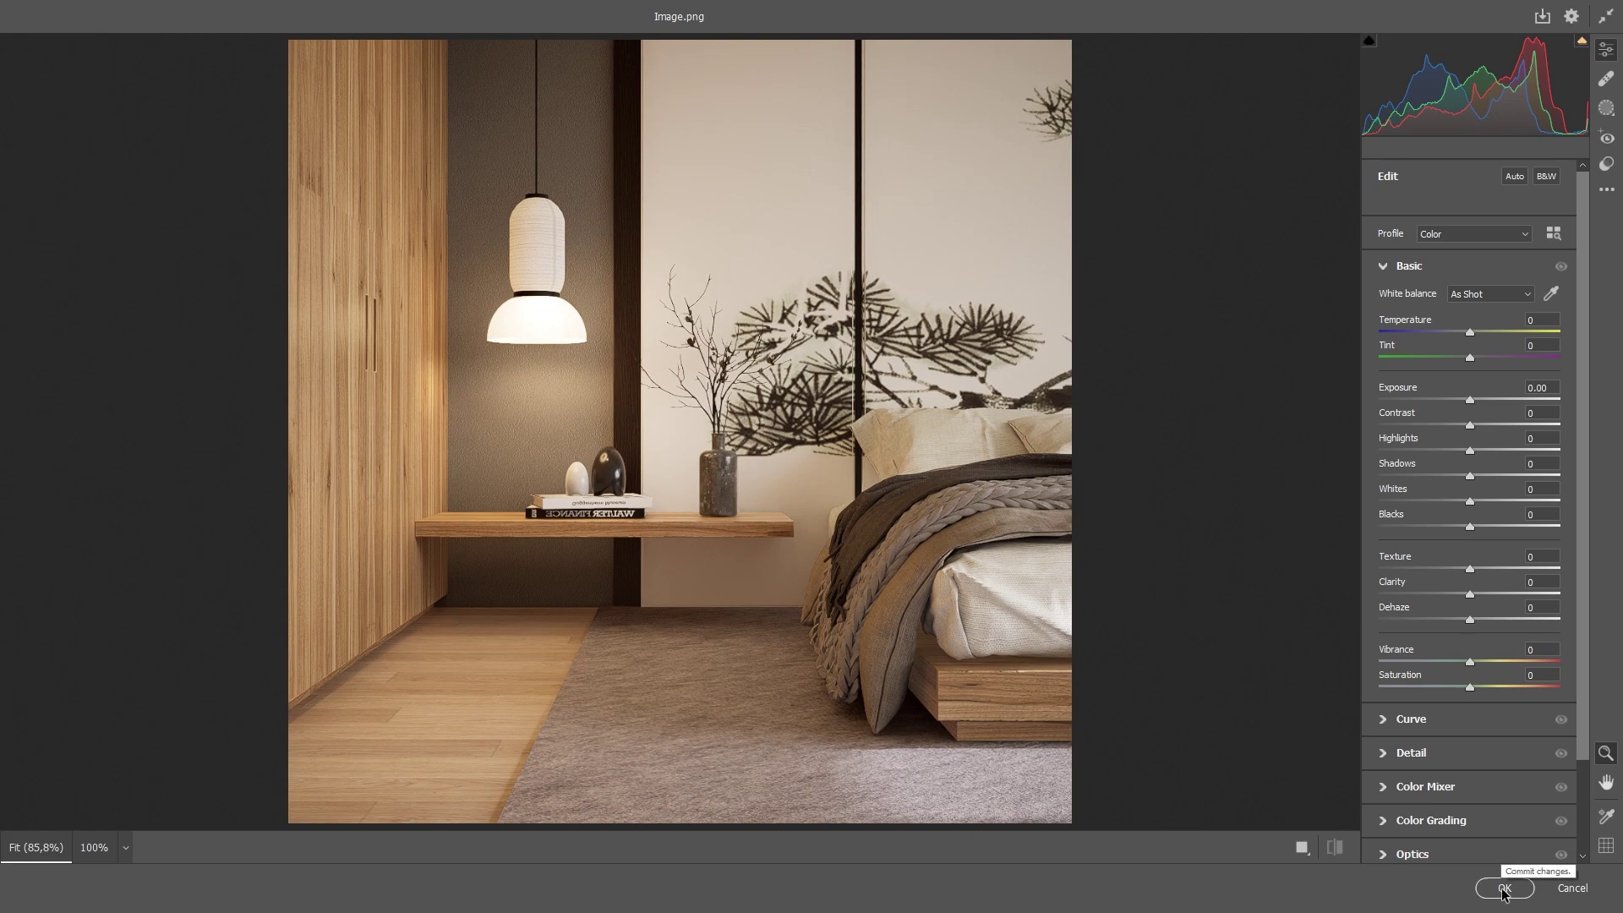
{"action": "left_click", "coordinate": [1504, 888]}
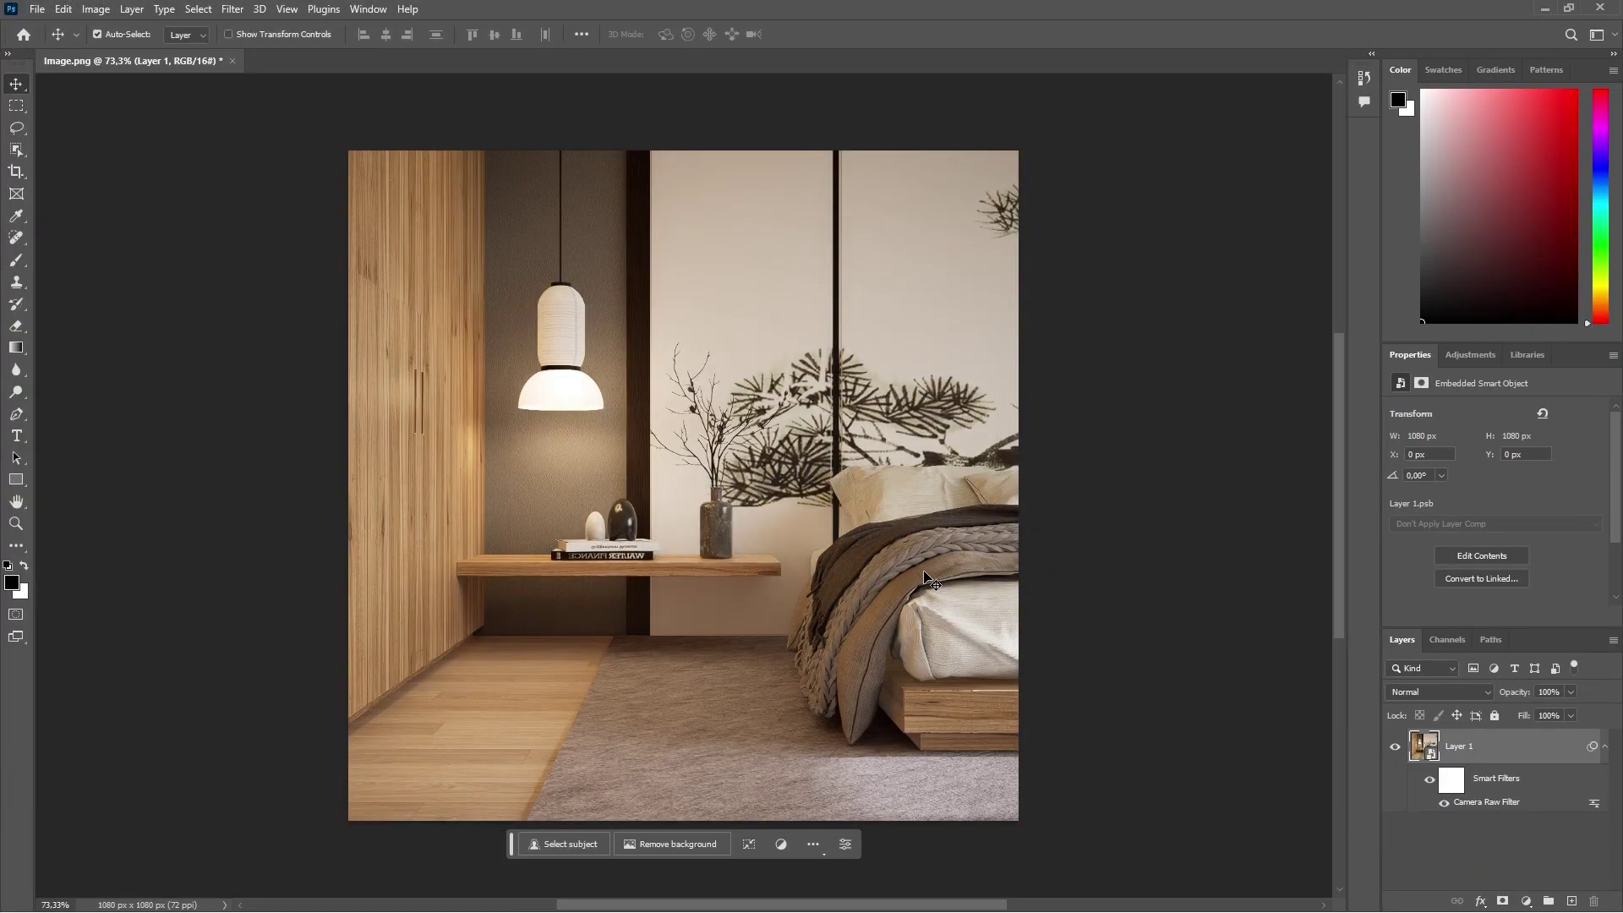
Step: Try the automatic adjustment in Layer 1's Camera Raw Filter and revert it
{"action": "double_click", "coordinate": [1474, 803]}
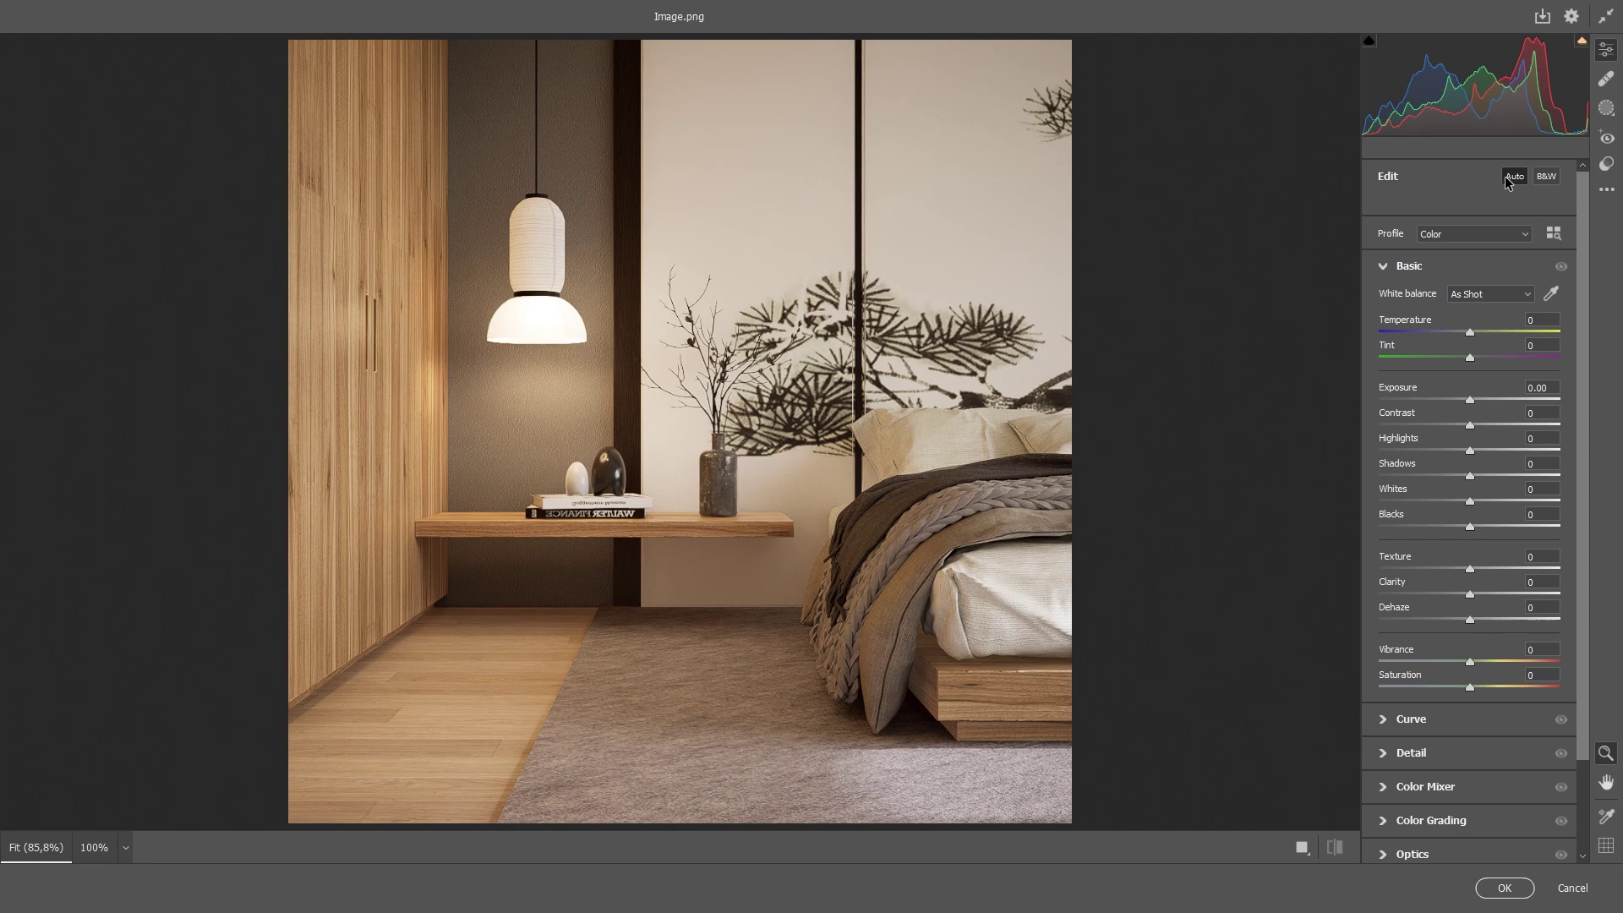
{"action": "left_click", "coordinate": [1507, 180]}
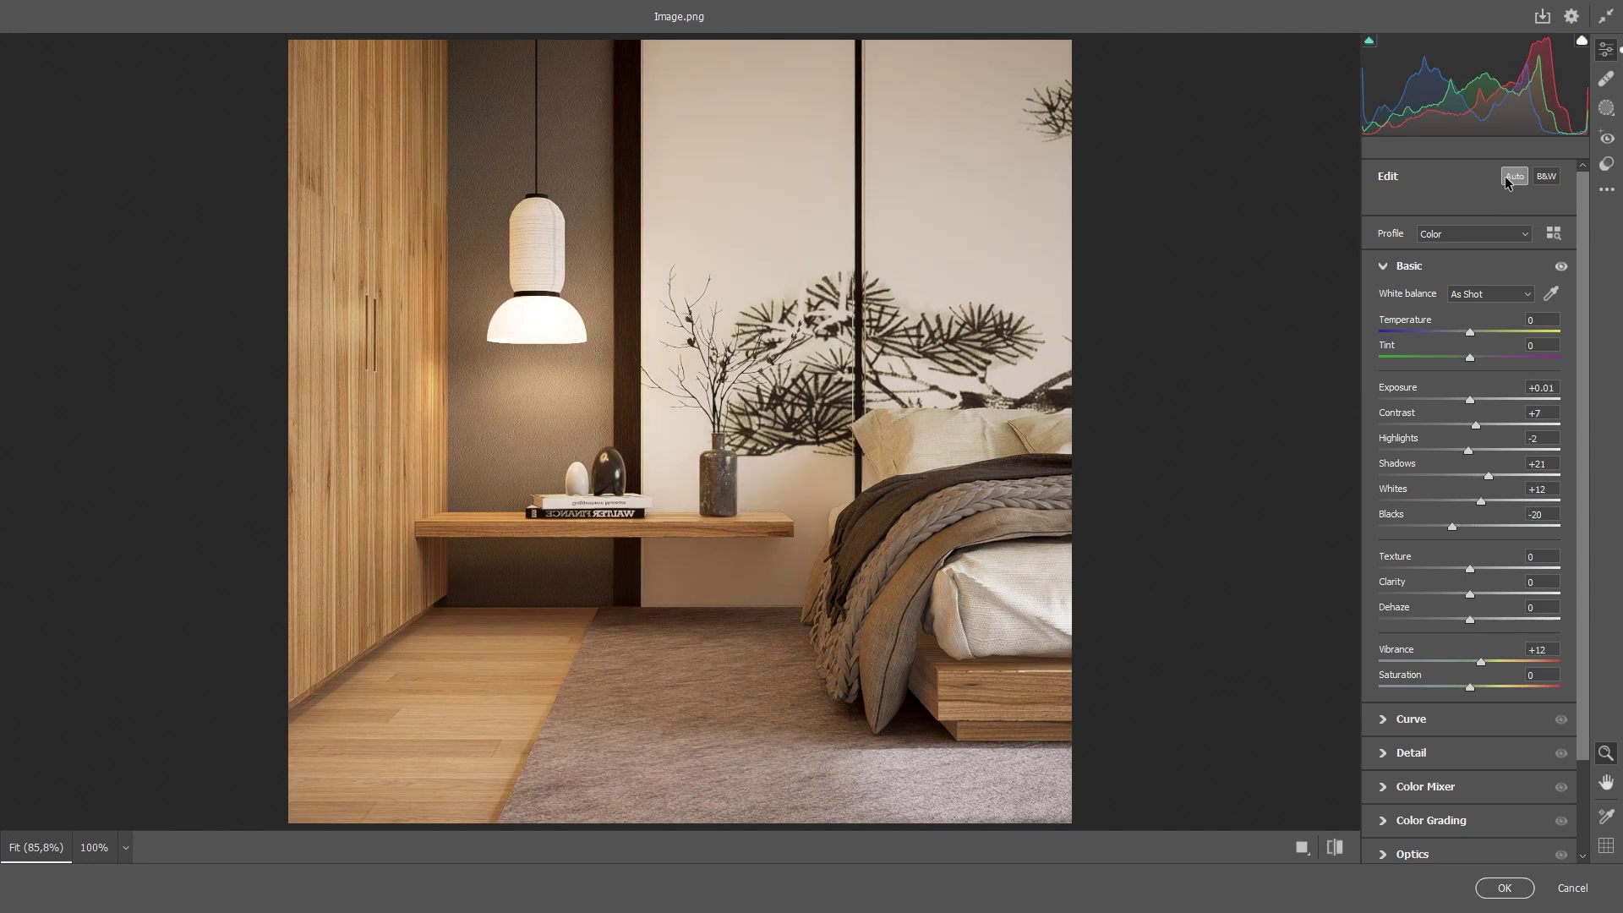
{"action": "left_click", "coordinate": [1509, 175]}
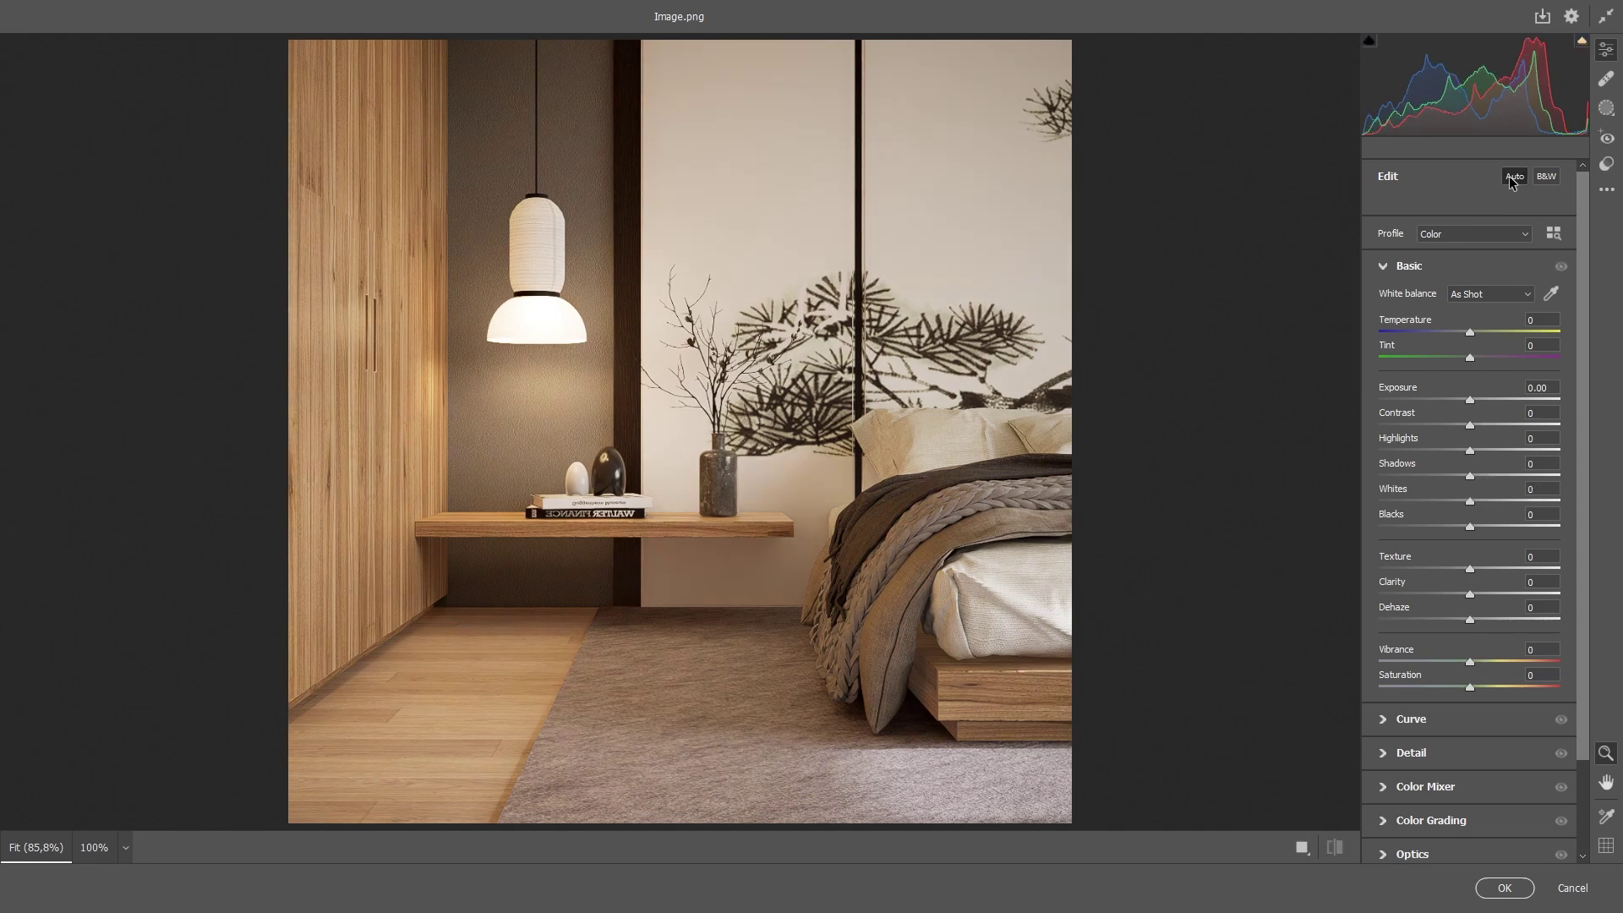
{"action": "left_click", "coordinate": [1501, 885]}
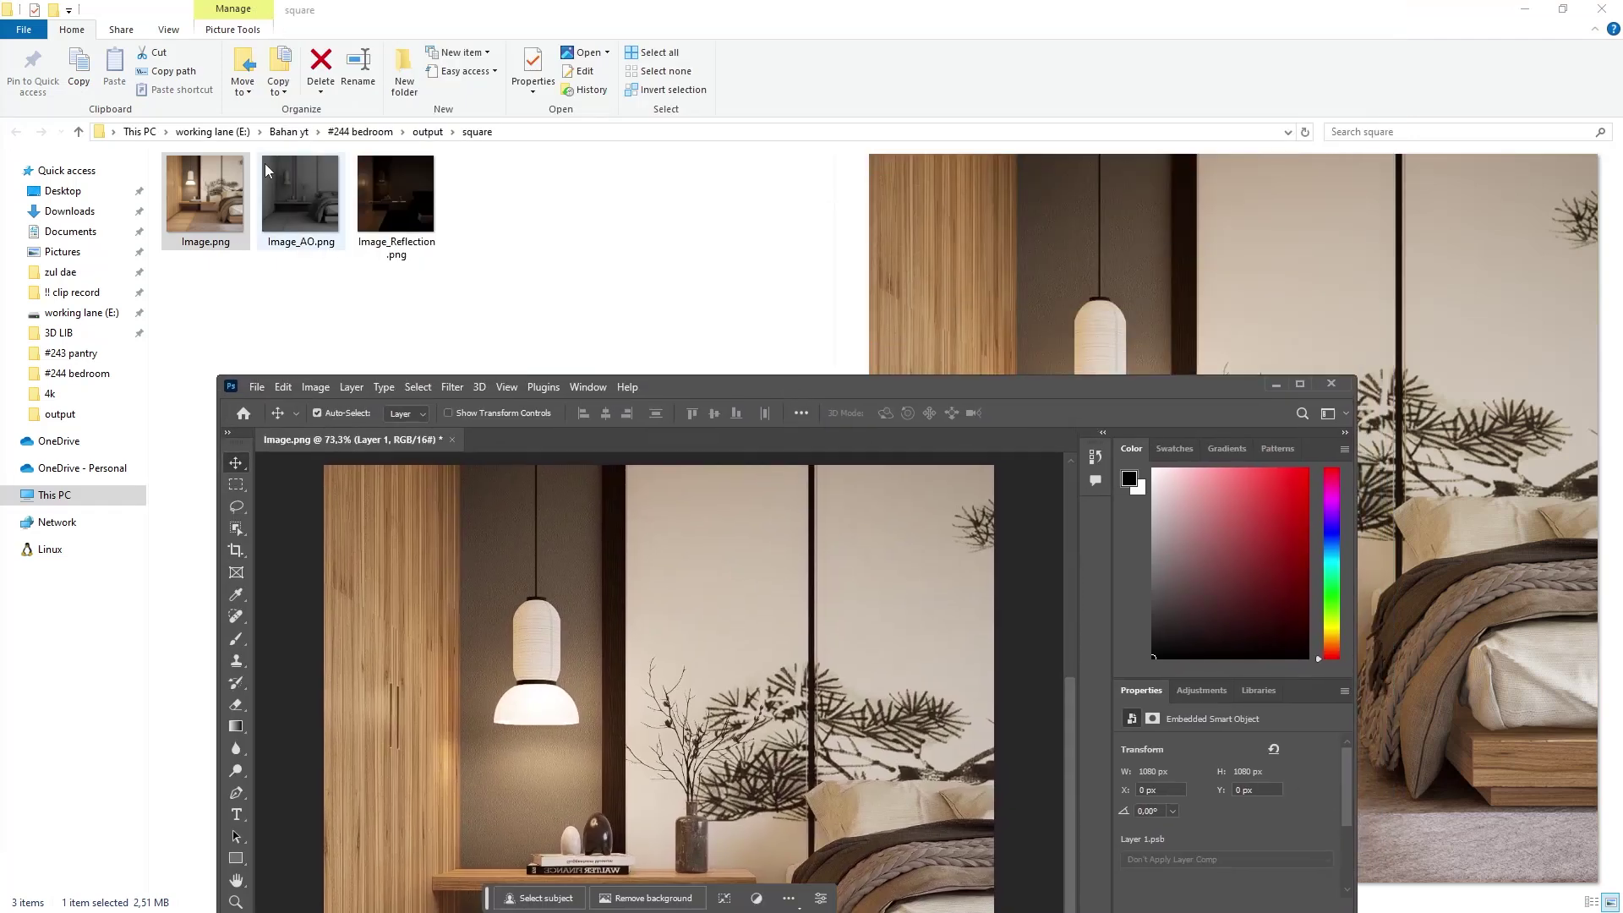
Step: Open 1.psd from the 4k folder inside output alongside the square image in Photoshop
{"action": "left_click", "coordinate": [427, 131]}
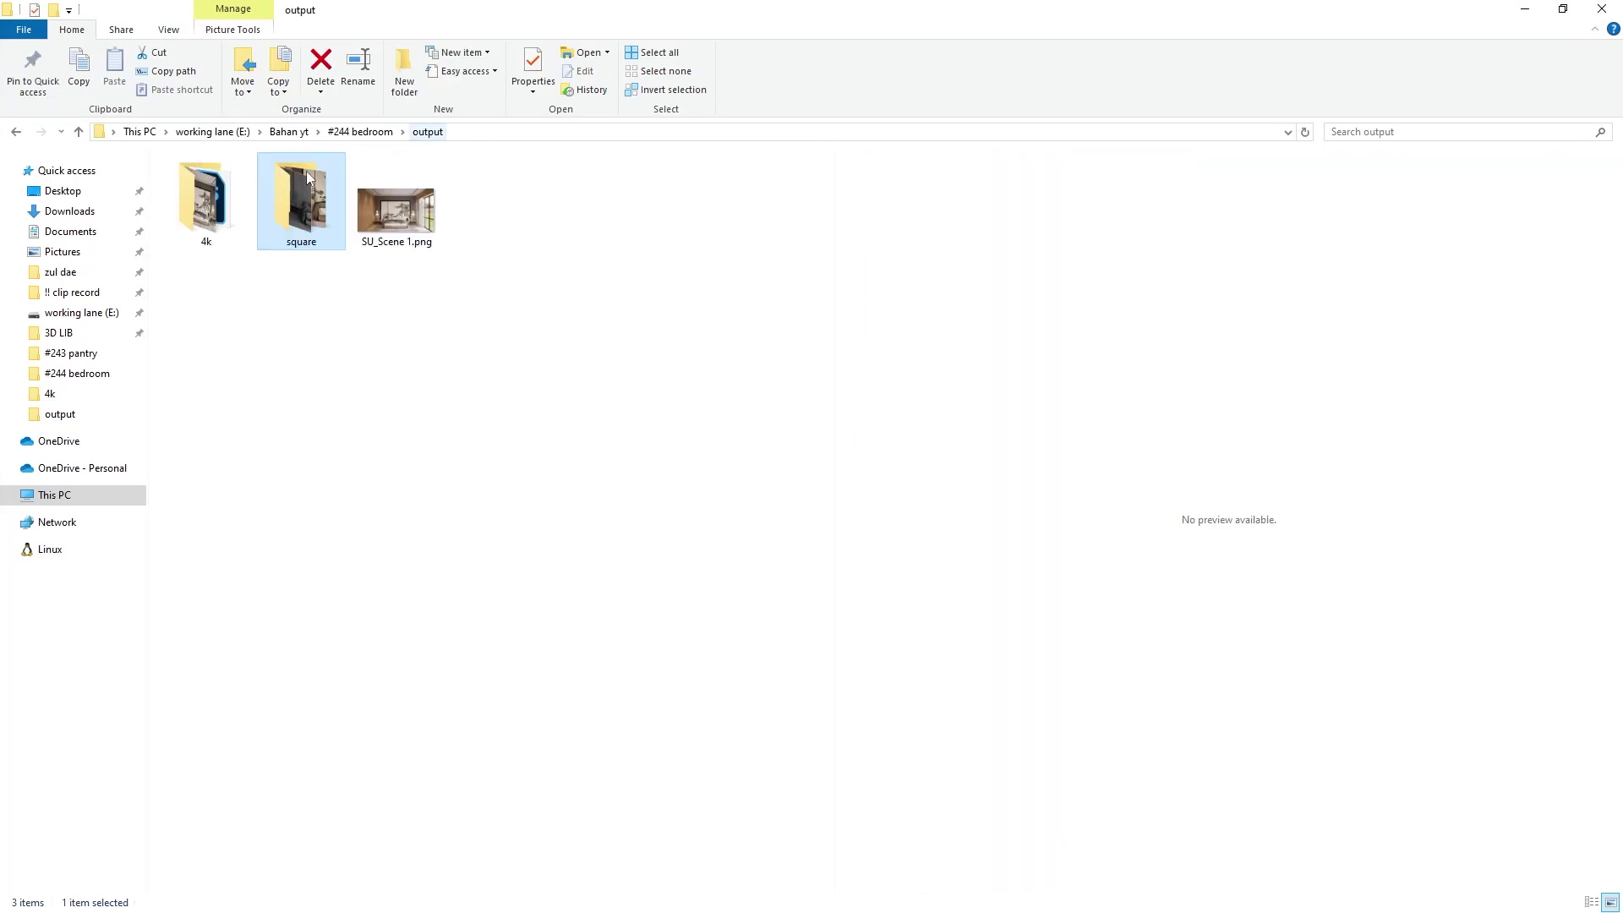
{"action": "double_click", "coordinate": [205, 196]}
{"action": "left_click", "coordinate": [396, 221]}
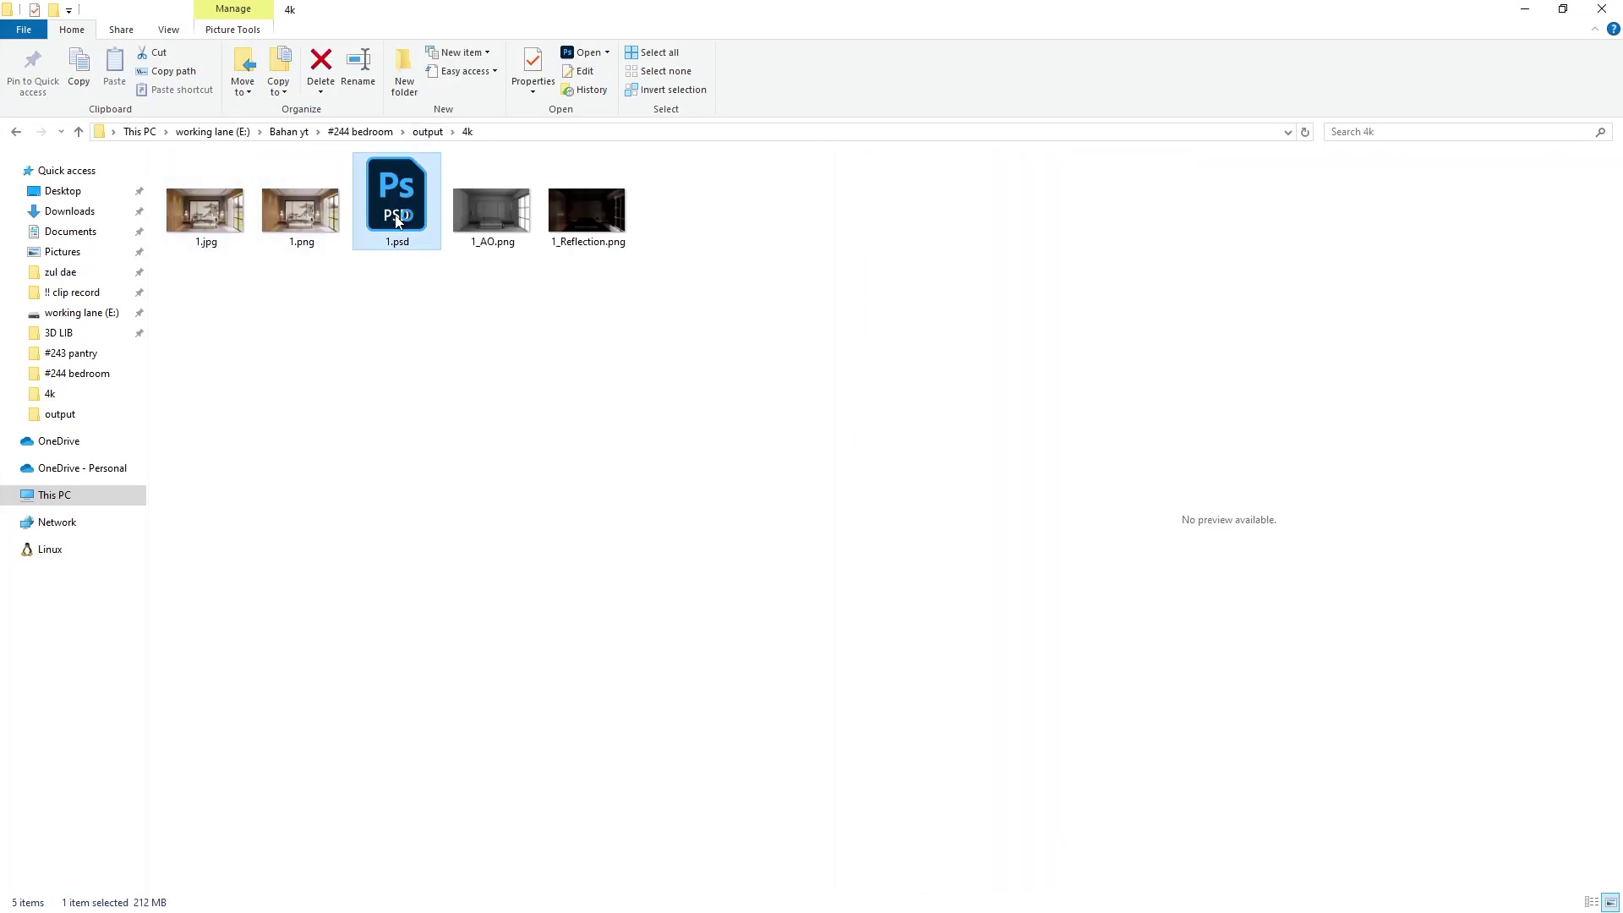
{"action": "double_click", "coordinate": [397, 222]}
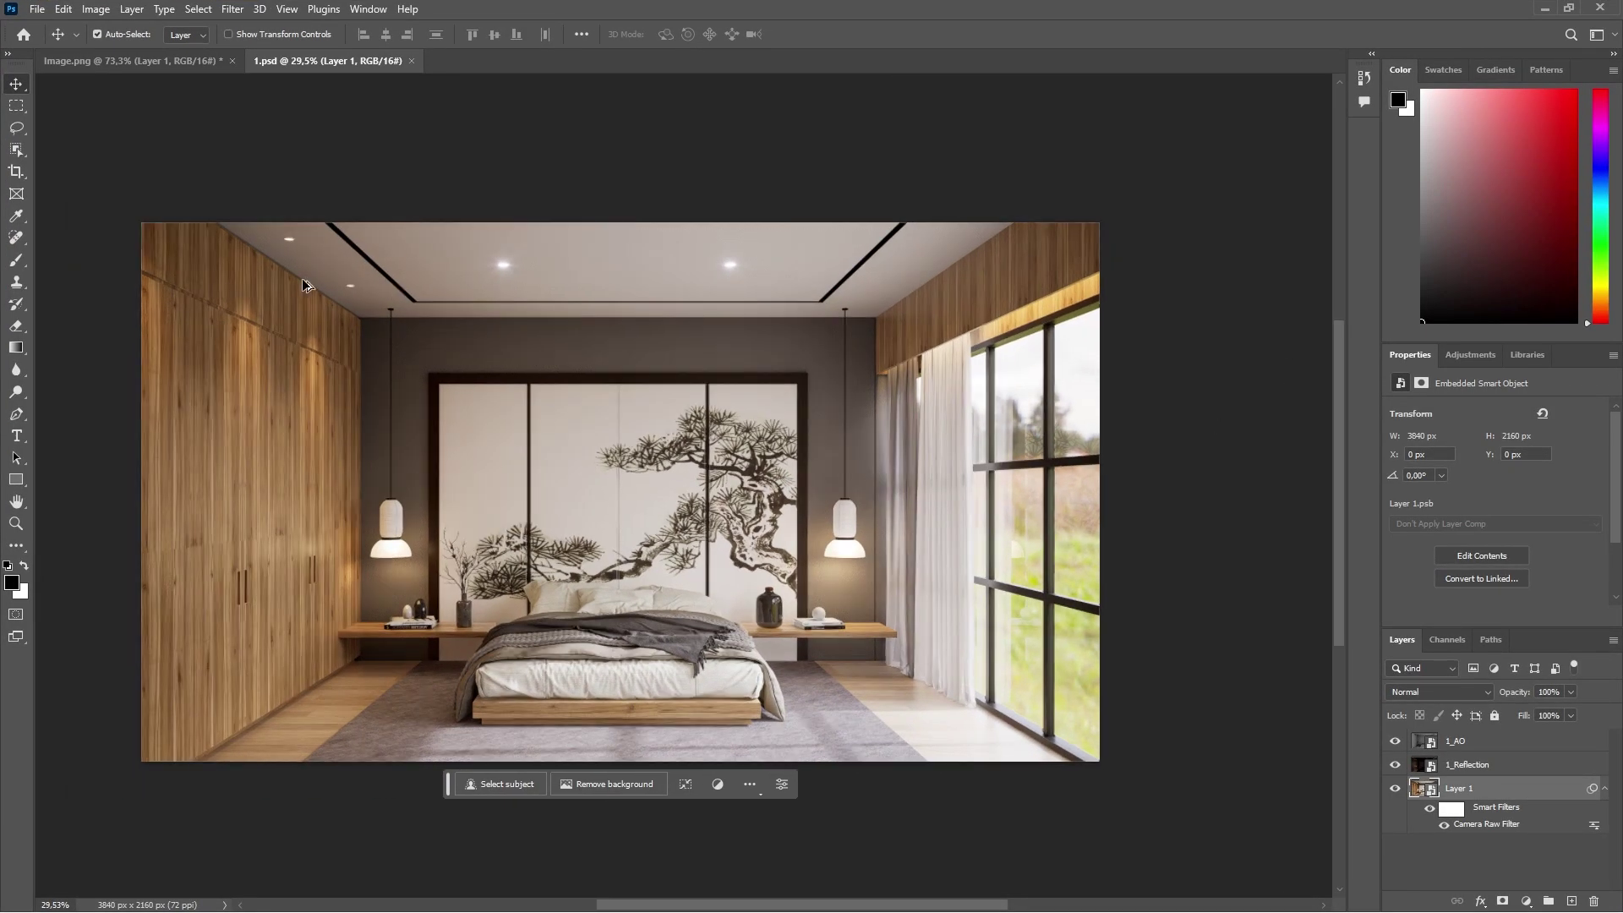
Step: Open the Camera Raw Filter of Layer 1 in 1.psd and start saving its settings with the Default subset
{"action": "scroll", "coordinate": [287, 274], "scroll_direction": "up", "scroll_amount": 1, "text": "alt"}
{"action": "left_click", "coordinate": [174, 61]}
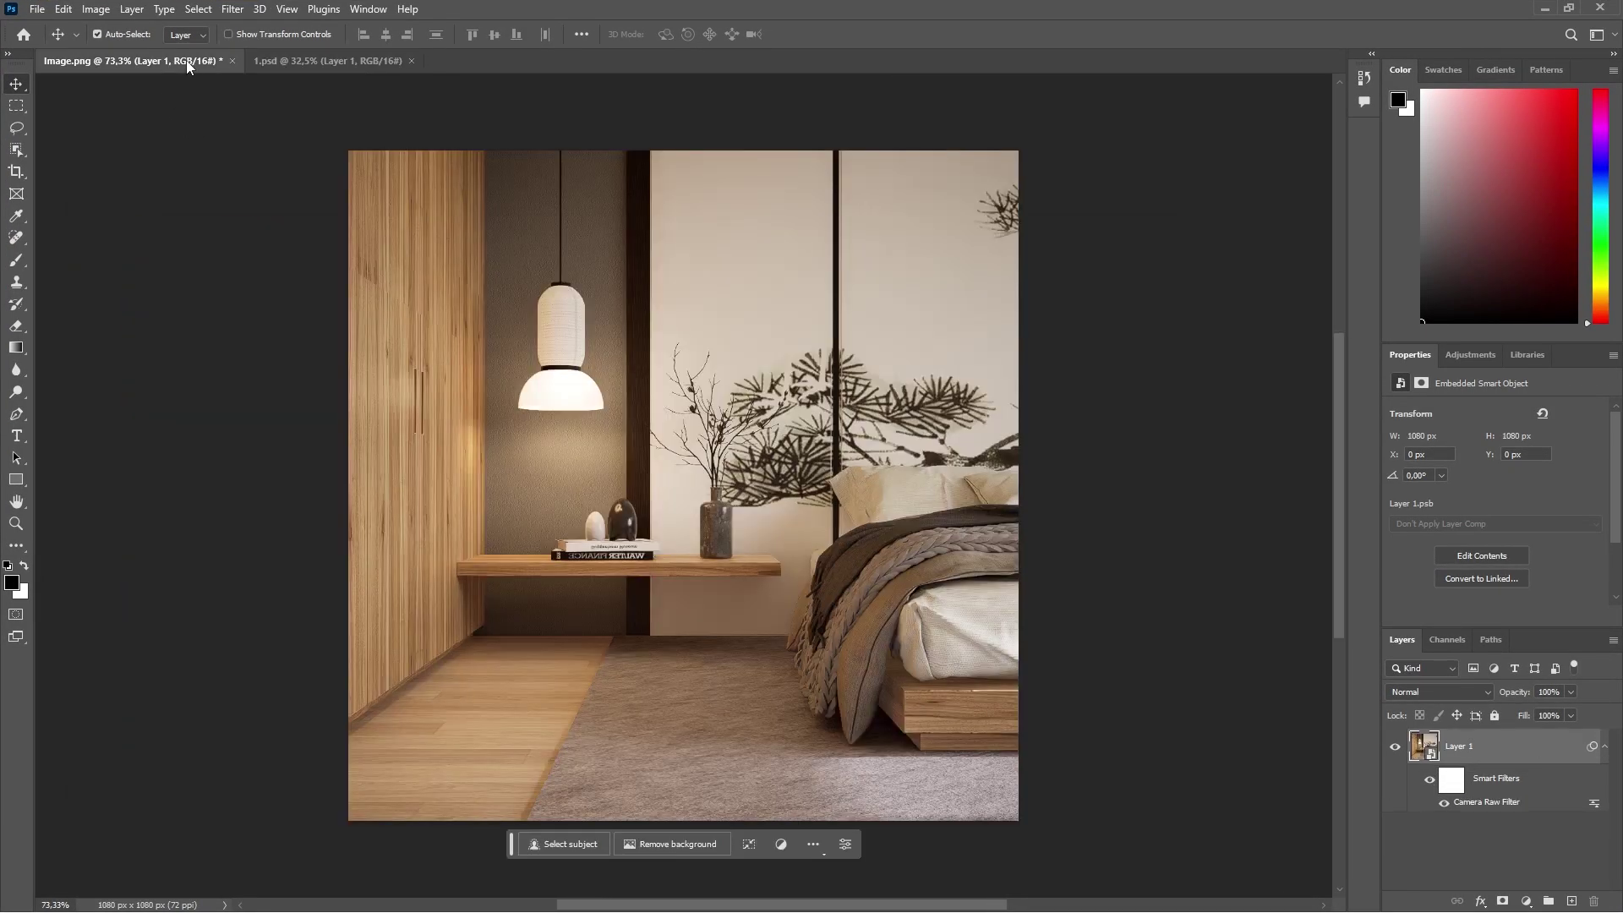
{"action": "left_click", "coordinate": [330, 61]}
{"action": "double_click", "coordinate": [1479, 829]}
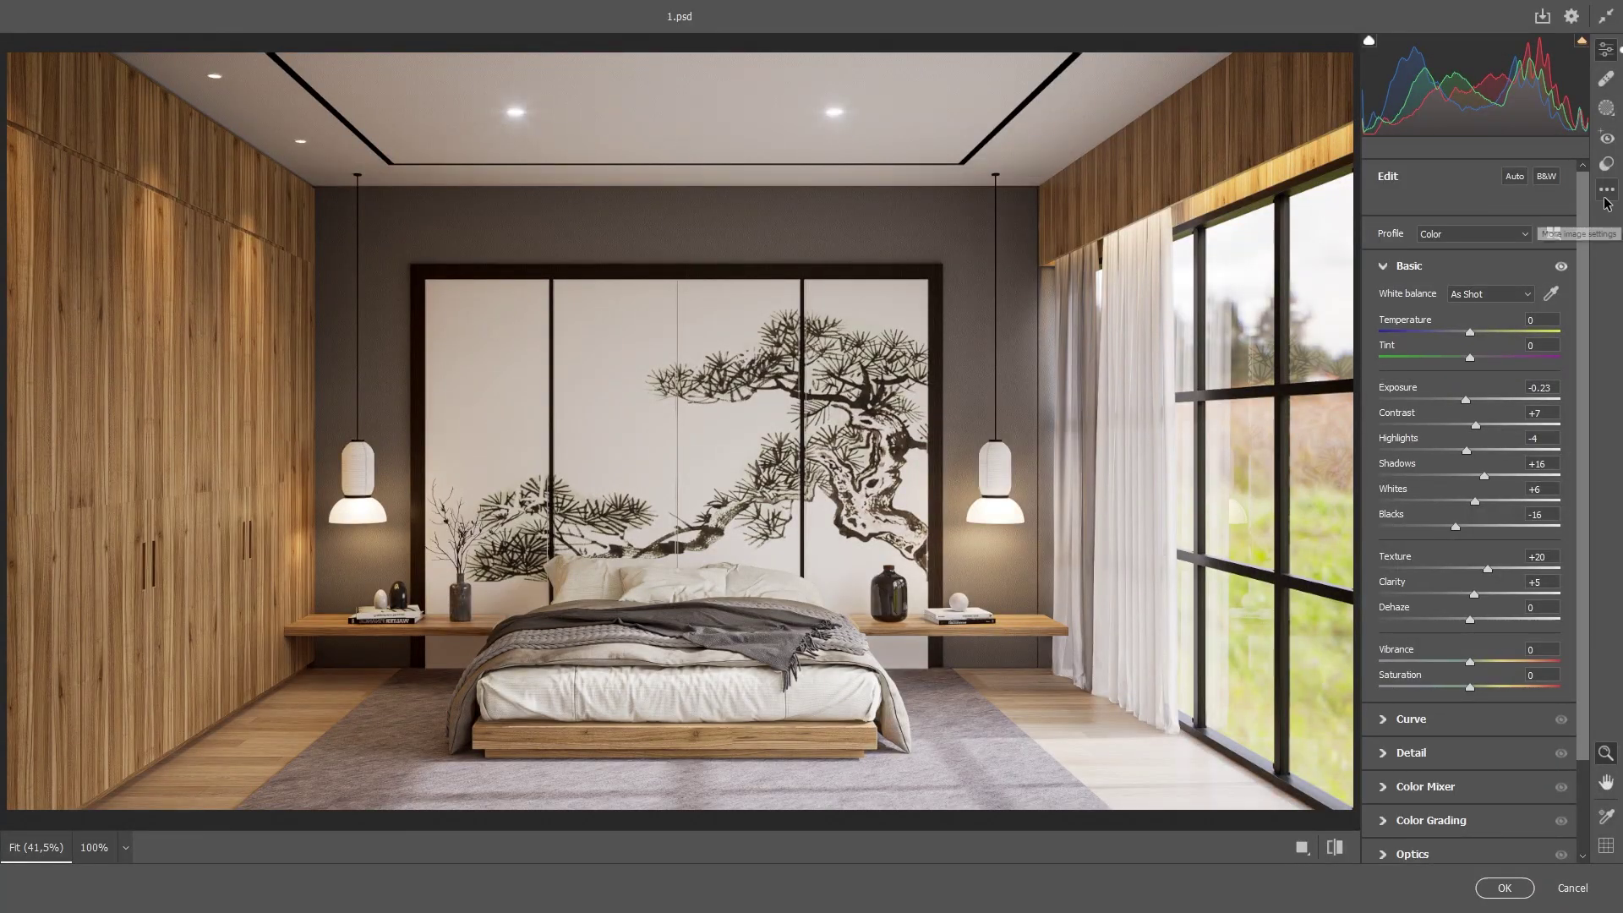
{"action": "left_click", "coordinate": [1606, 191]}
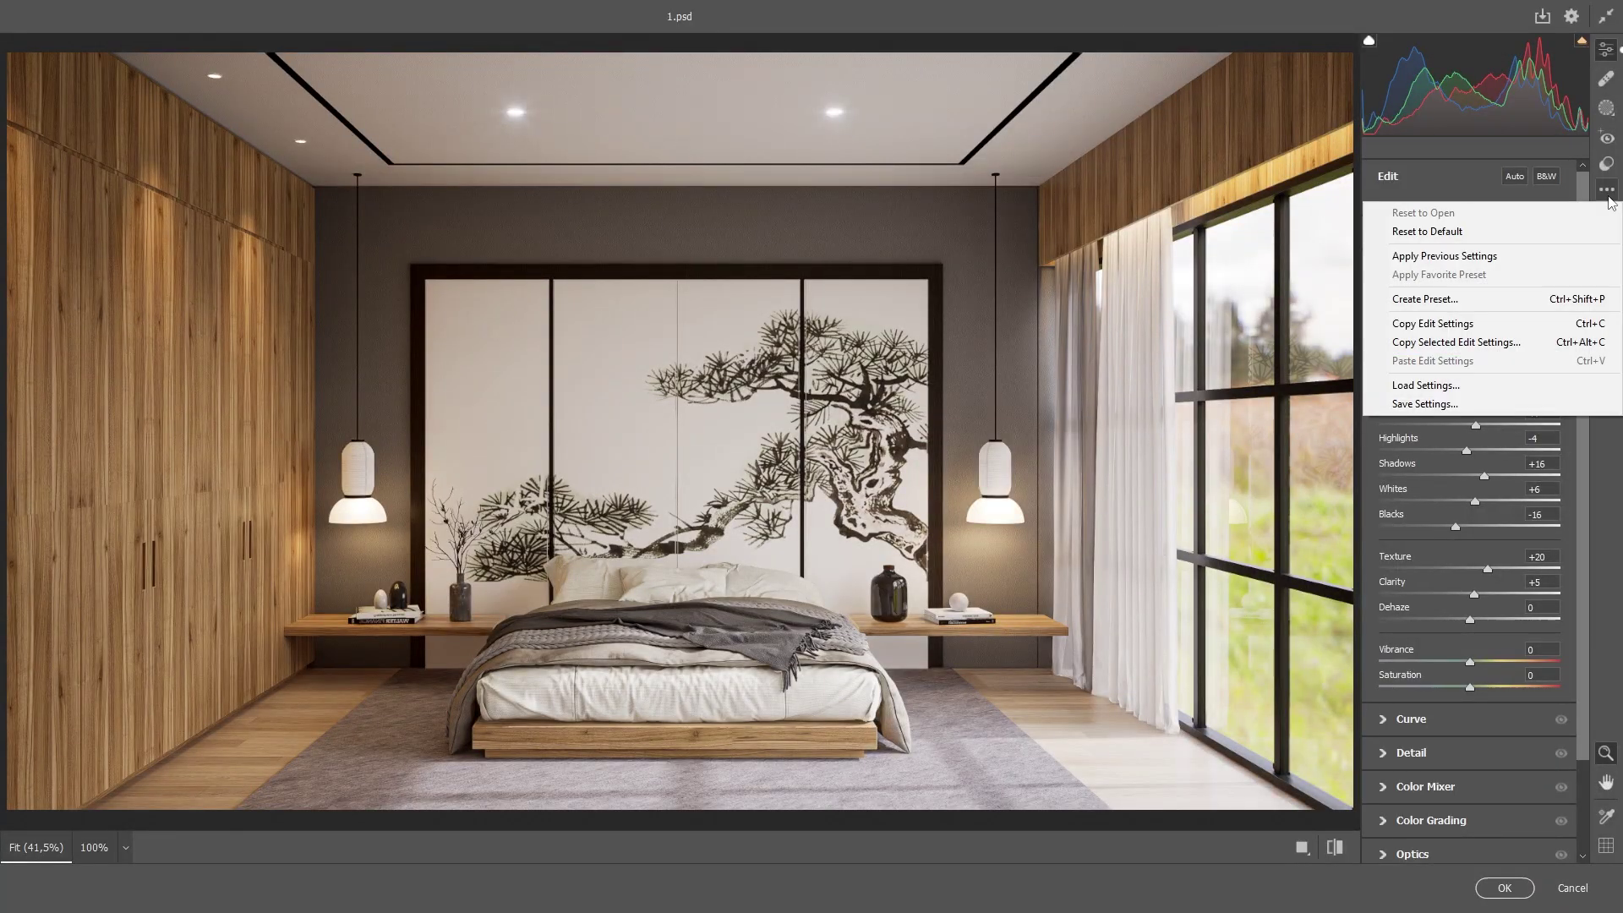
{"action": "left_click", "coordinate": [1425, 404]}
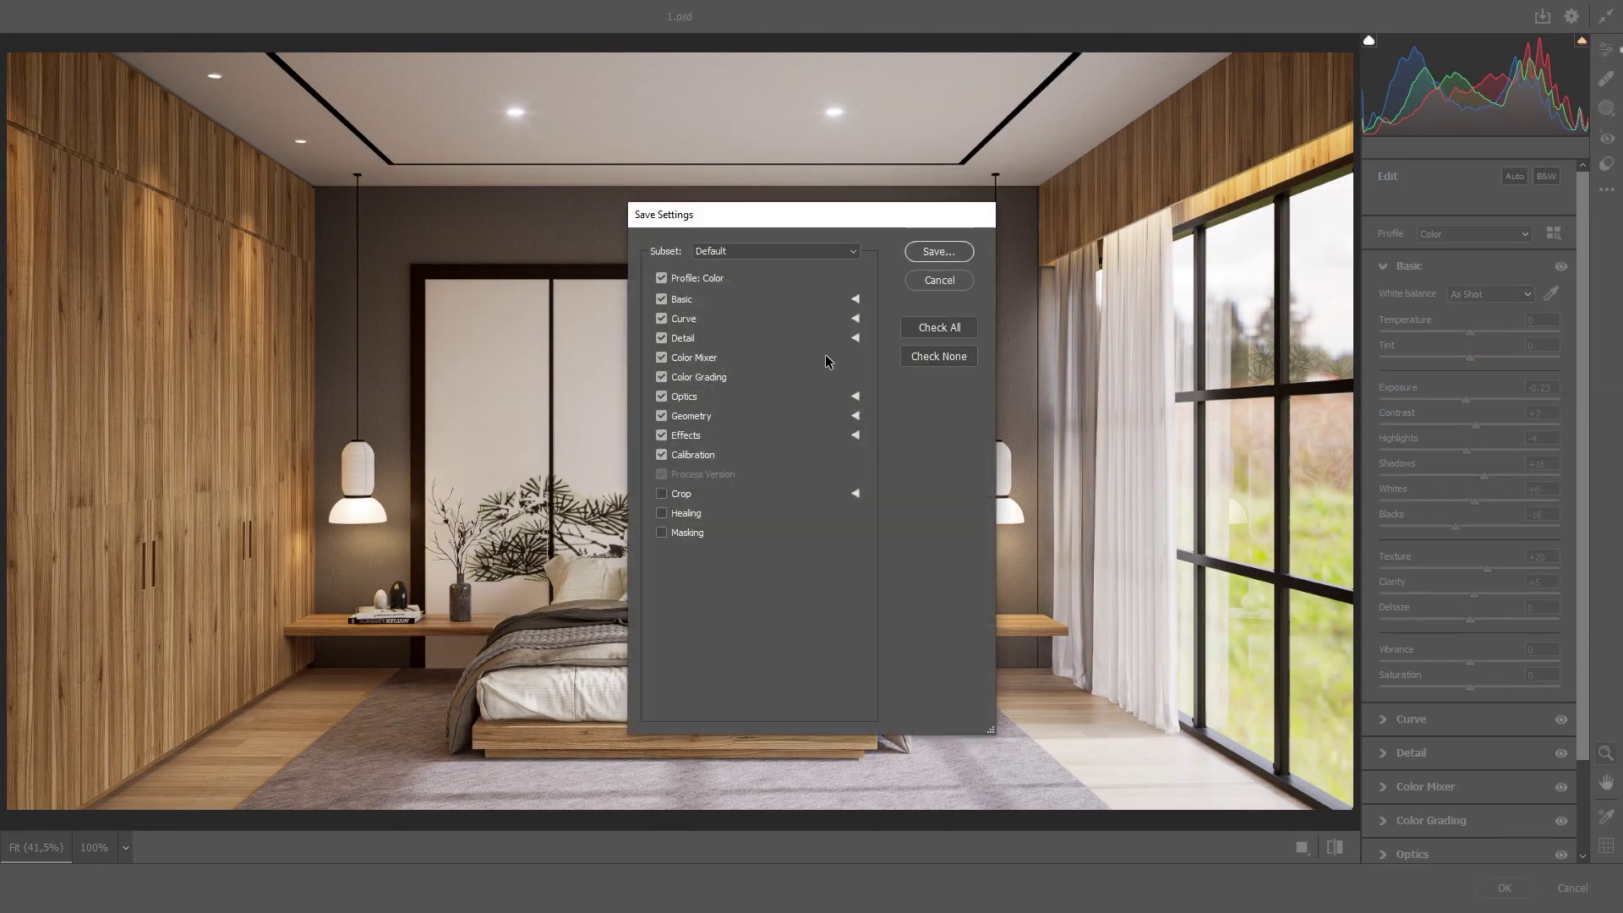
{"action": "left_click", "coordinate": [938, 252]}
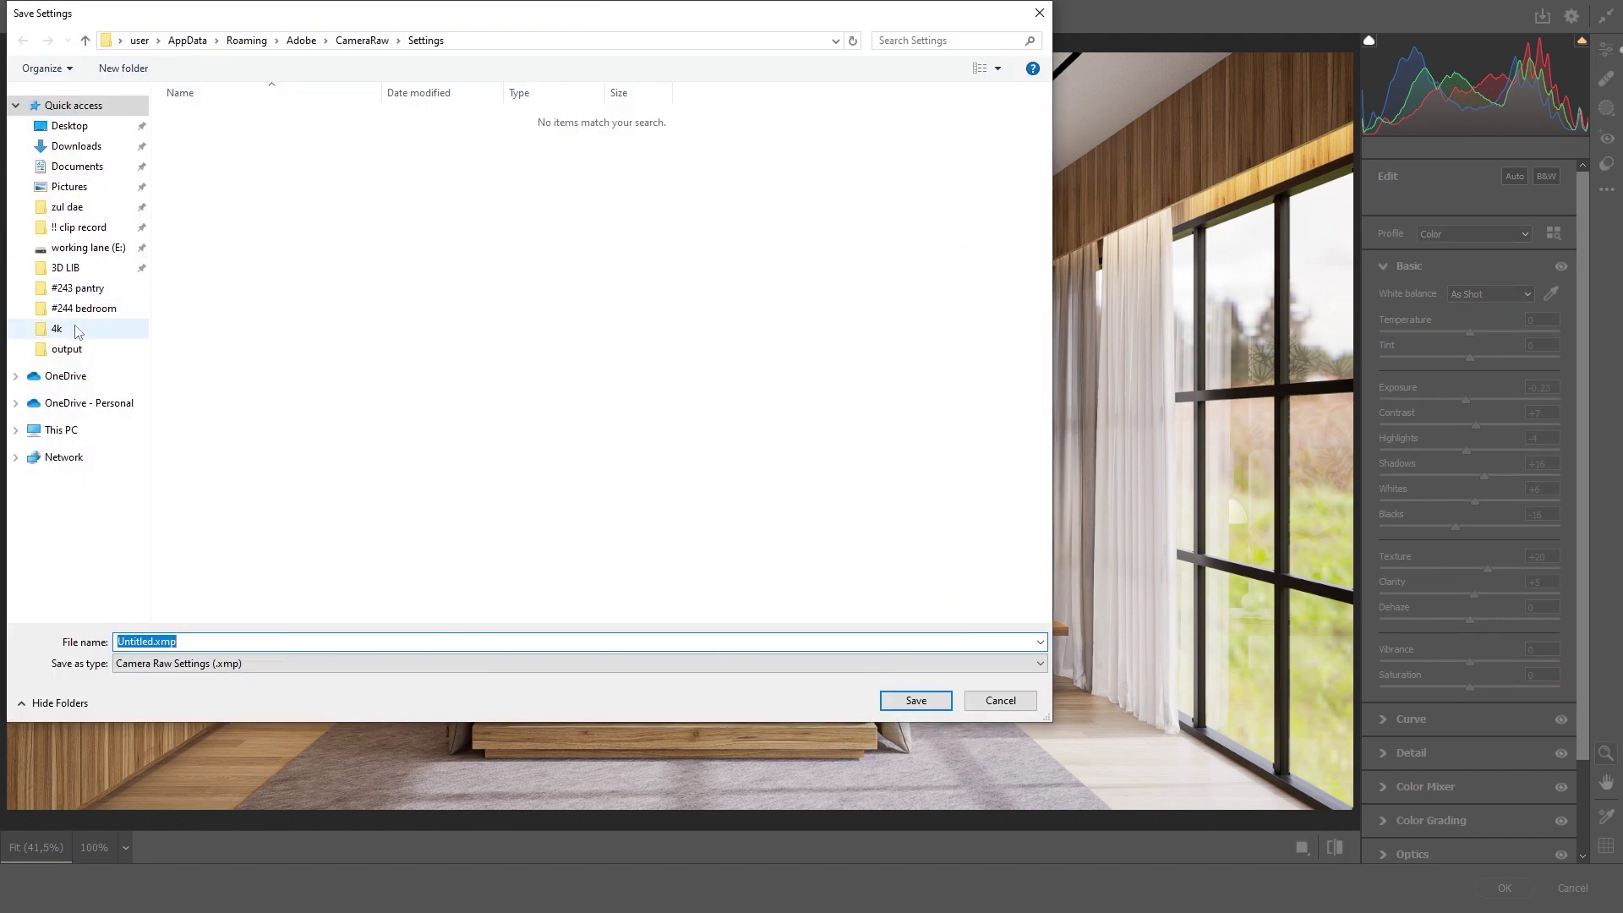
Step: Save the Camera Raw settings as 244 in the output folder of #244 bedroom and accept the filter
{"action": "left_click", "coordinate": [121, 309]}
{"action": "double_click", "coordinate": [502, 135]}
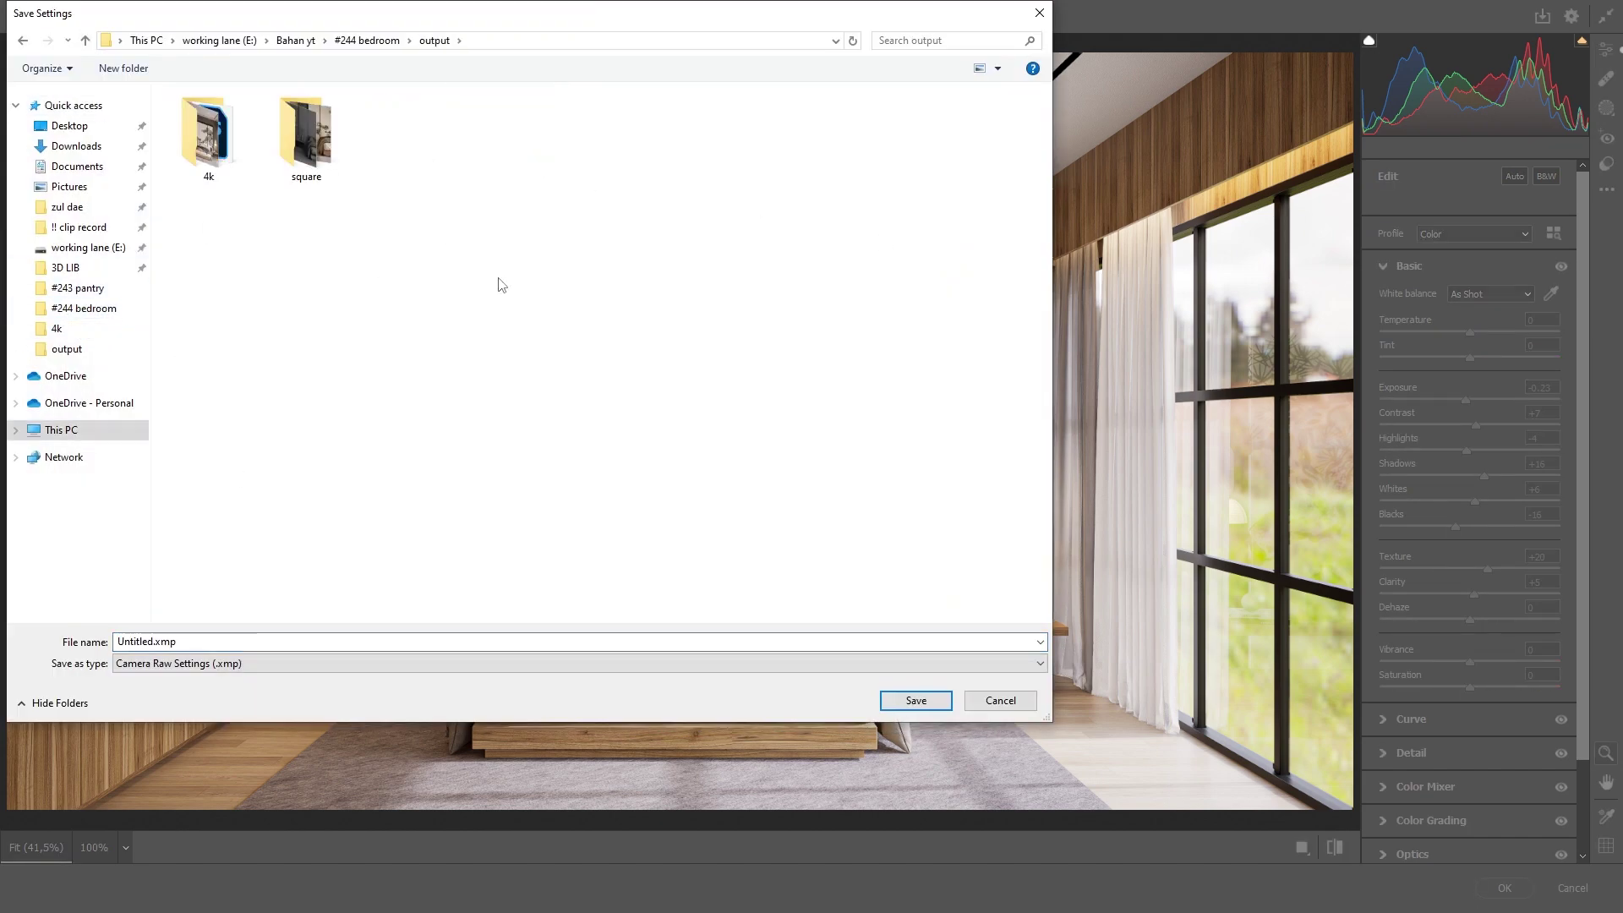
{"action": "left_click", "coordinate": [295, 642]}
{"action": "type", "text": "244"}
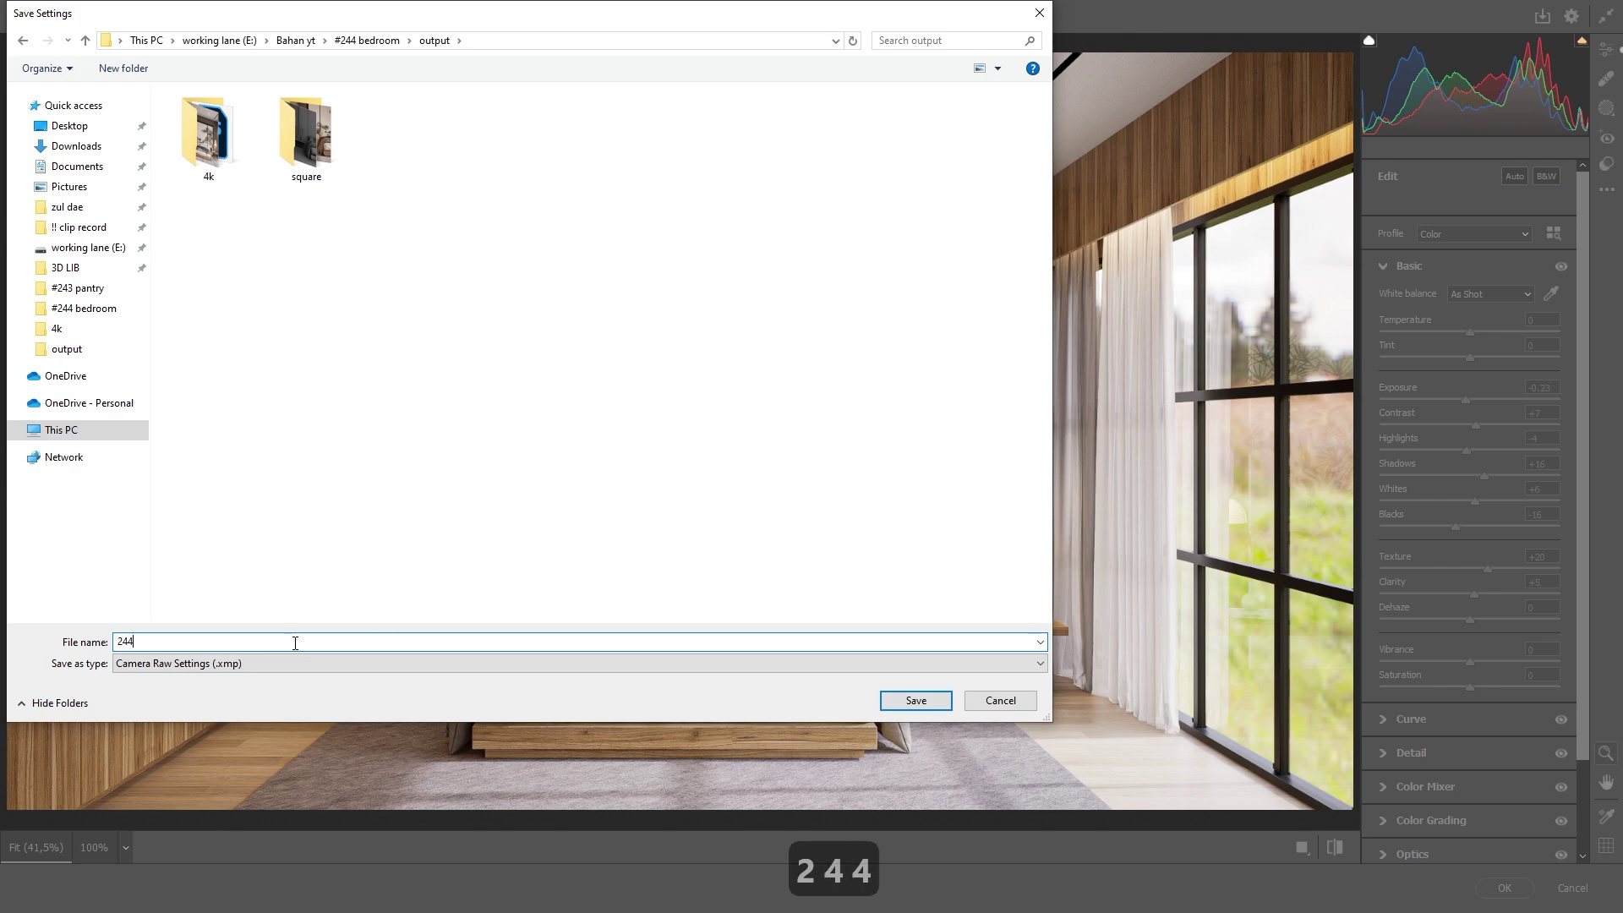
{"action": "left_click", "coordinate": [929, 699]}
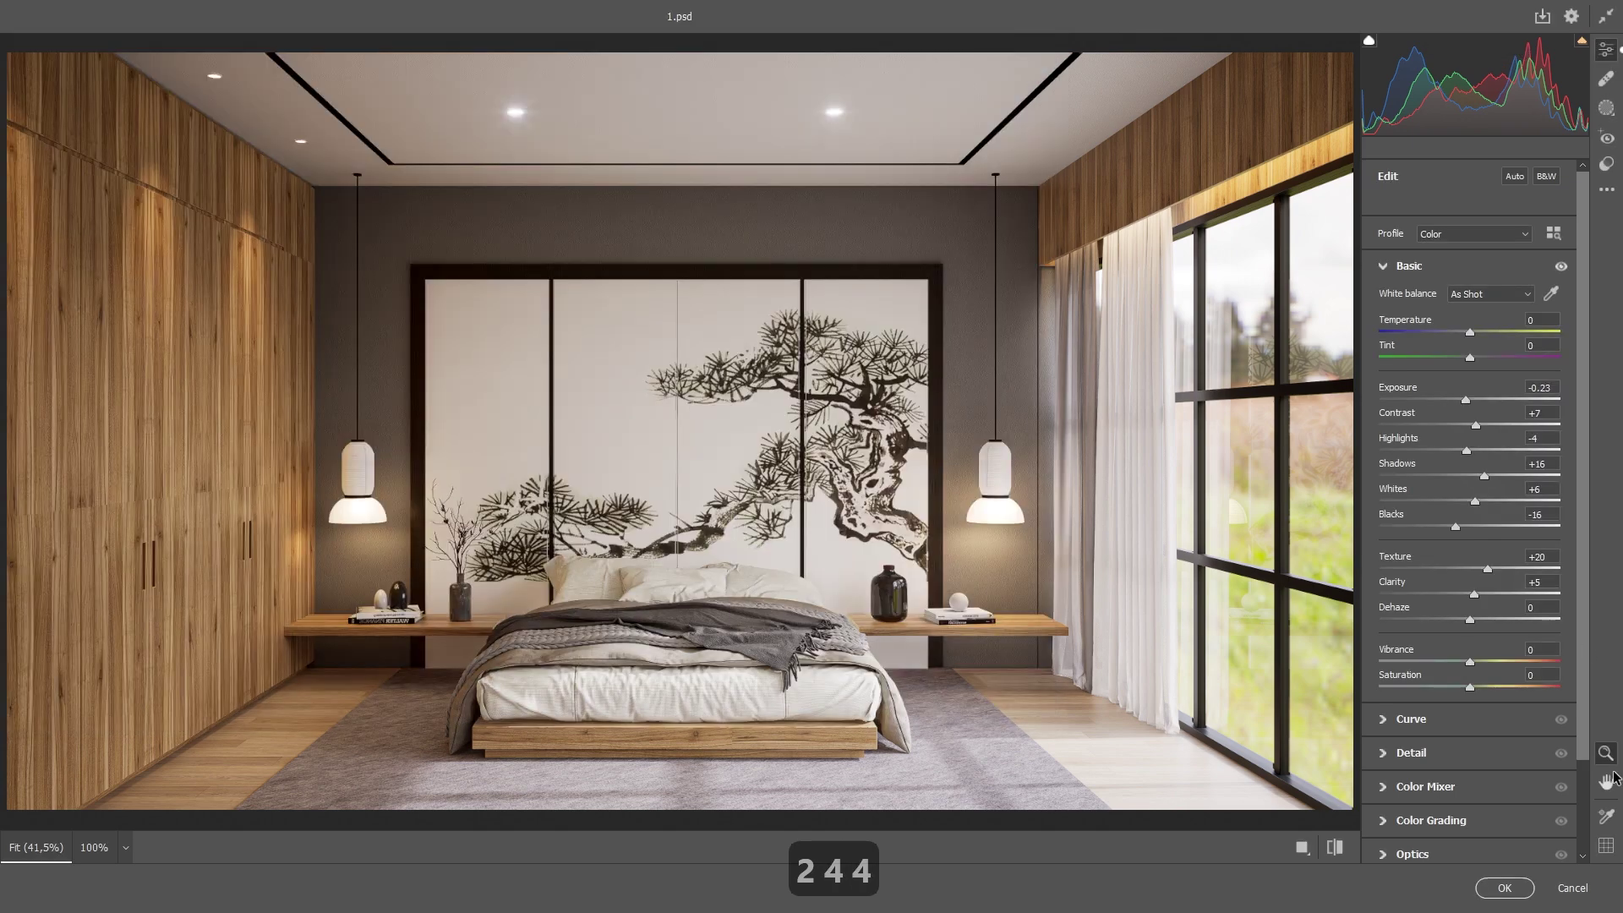
{"action": "left_click", "coordinate": [1504, 887]}
Step: Load the 244.xmp settings into the Camera Raw Filter of Layer 1 in Image.png and apply them
{"action": "left_click", "coordinate": [165, 61]}
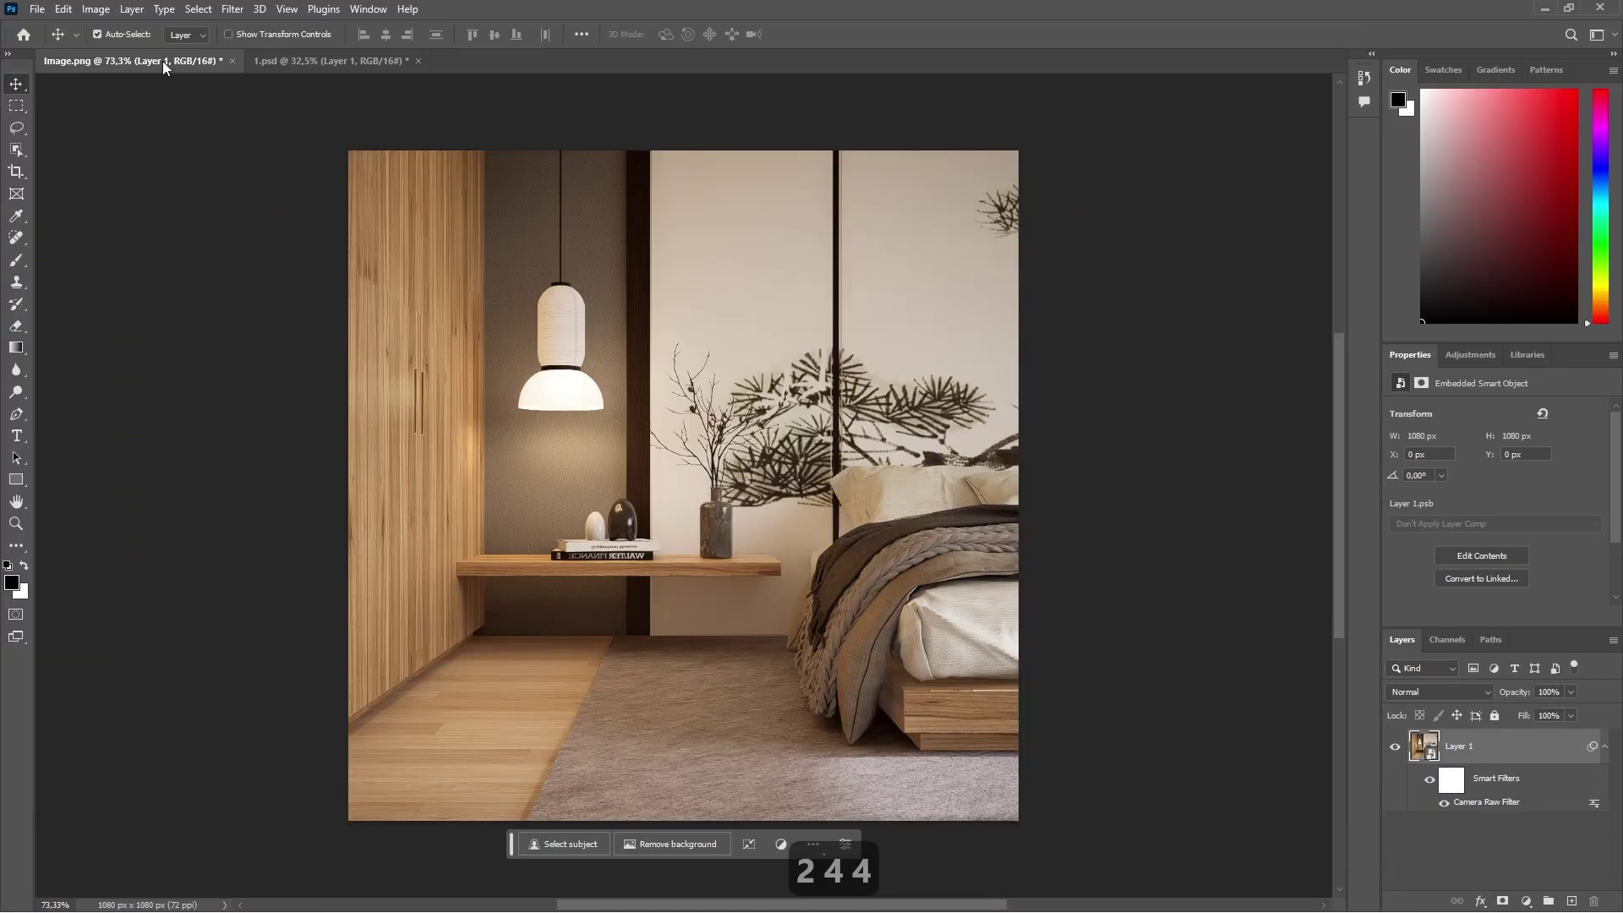
{"action": "double_click", "coordinate": [1506, 801]}
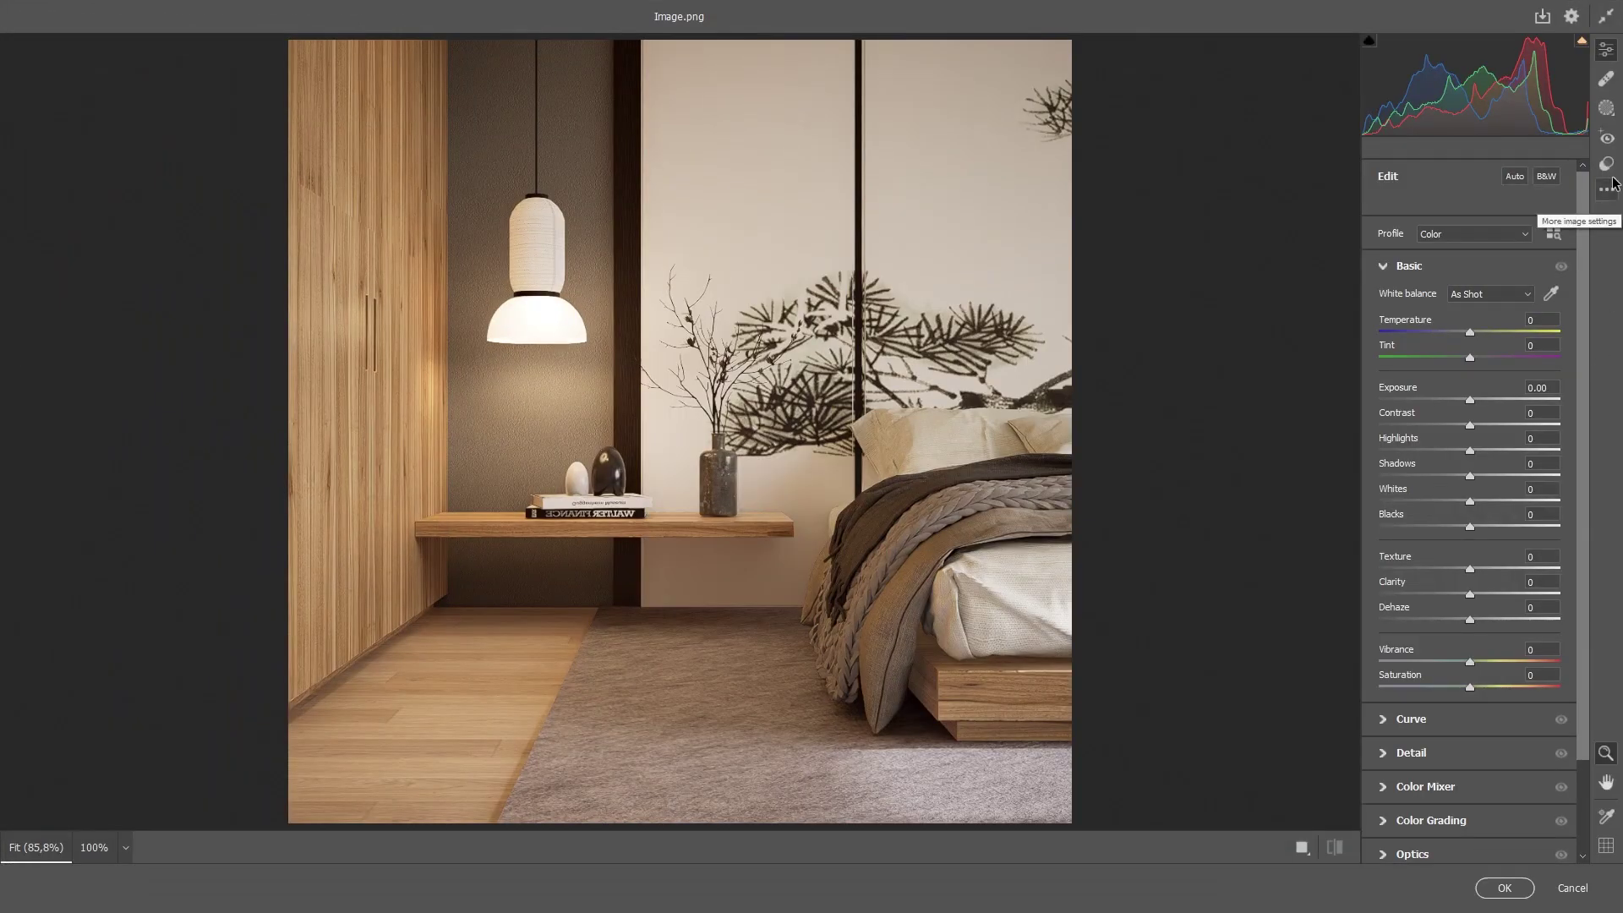
{"action": "left_click", "coordinate": [1606, 188]}
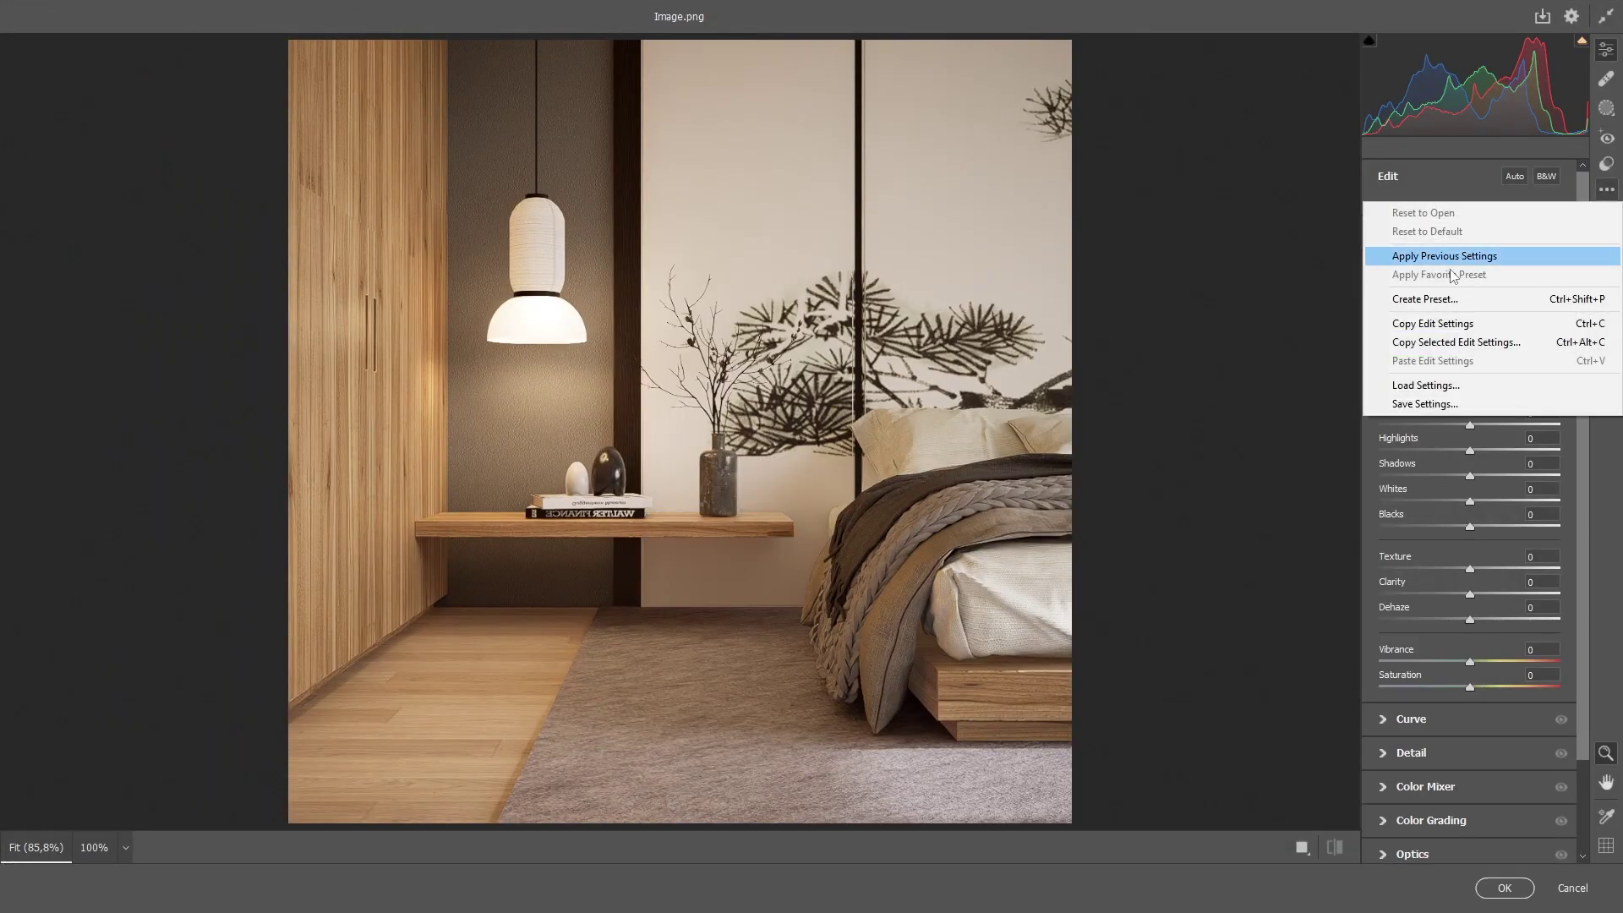
{"action": "left_click", "coordinate": [1439, 379]}
{"action": "double_click", "coordinate": [464, 162]}
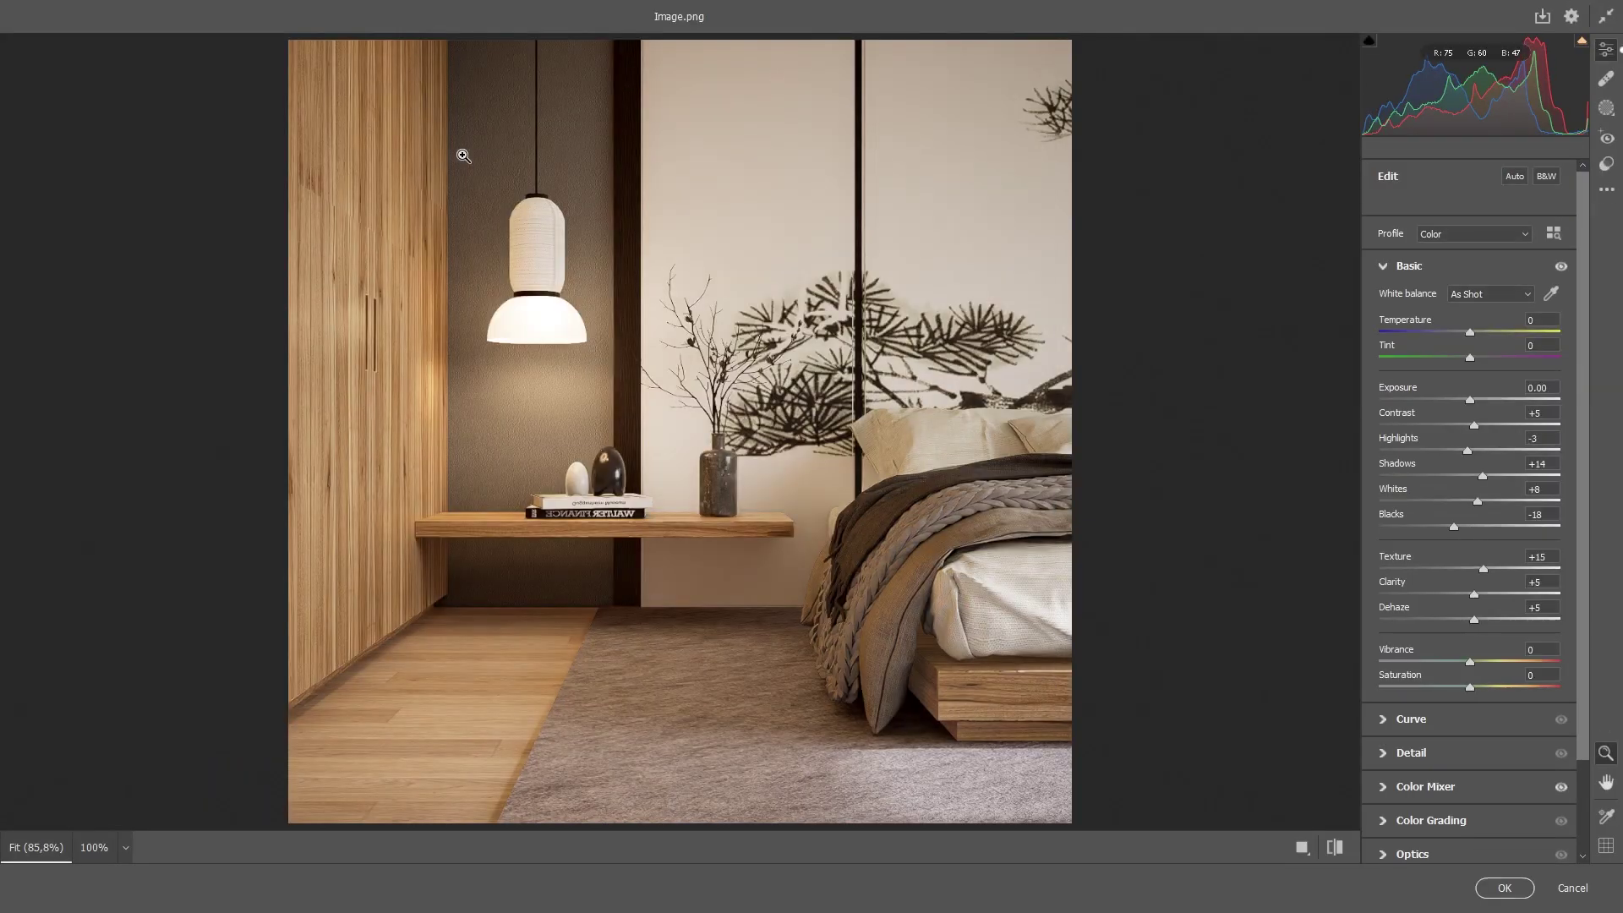
{"action": "left_click", "coordinate": [1480, 887]}
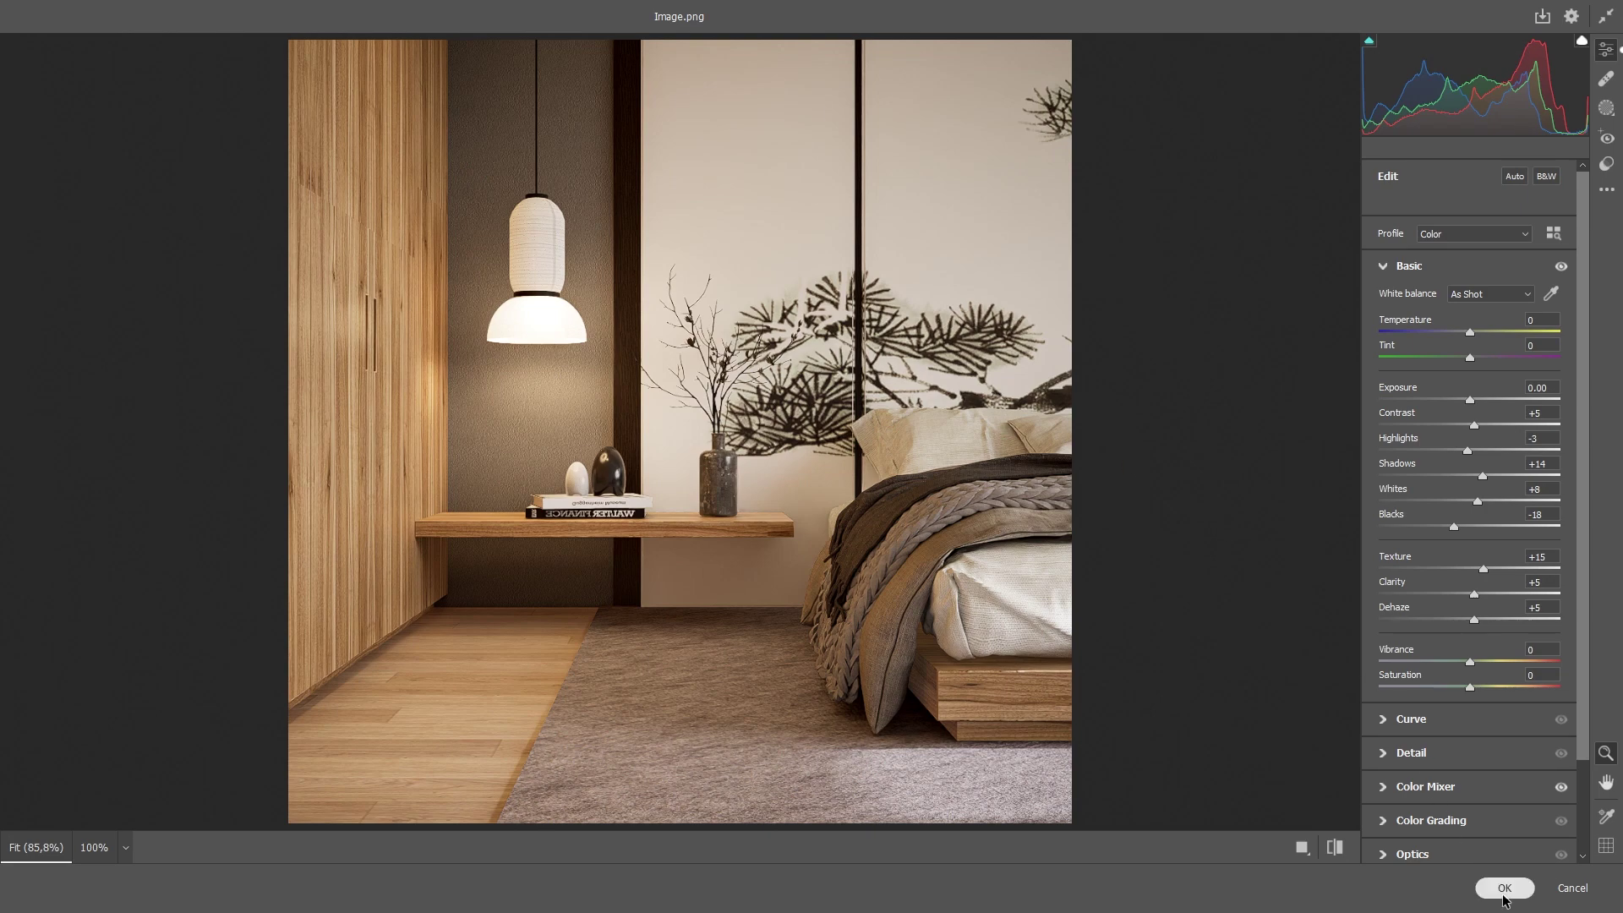
Step: Compare Image.png with 1.psd and check the blend mode and opacity of the 1_Reflection layer
{"action": "left_click", "coordinate": [317, 65]}
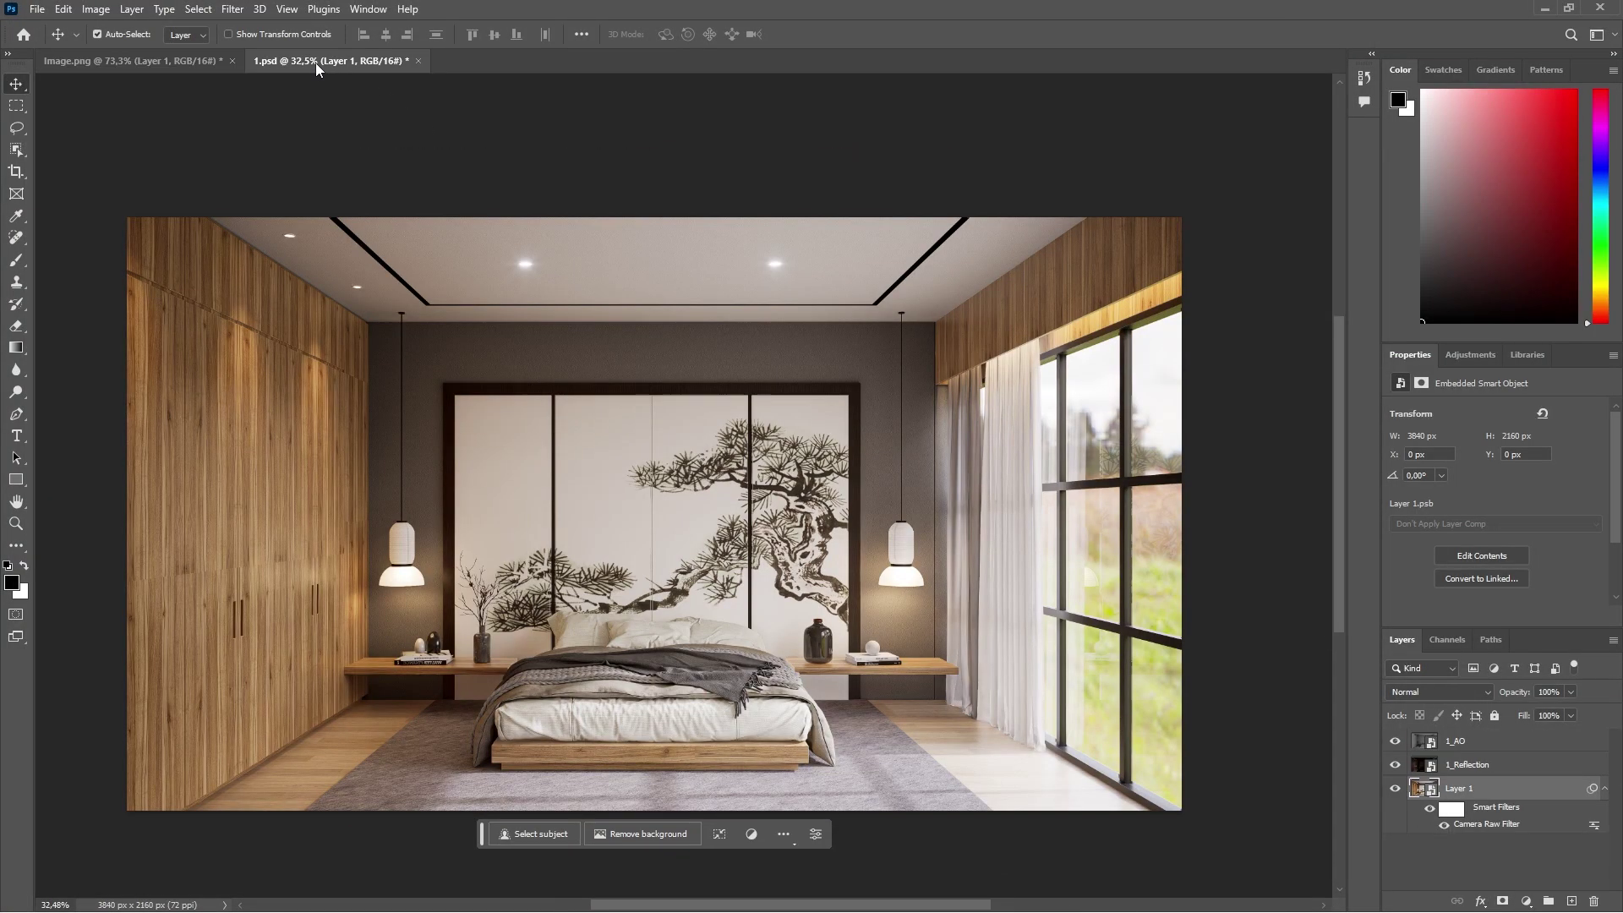
{"action": "left_click", "coordinate": [161, 62]}
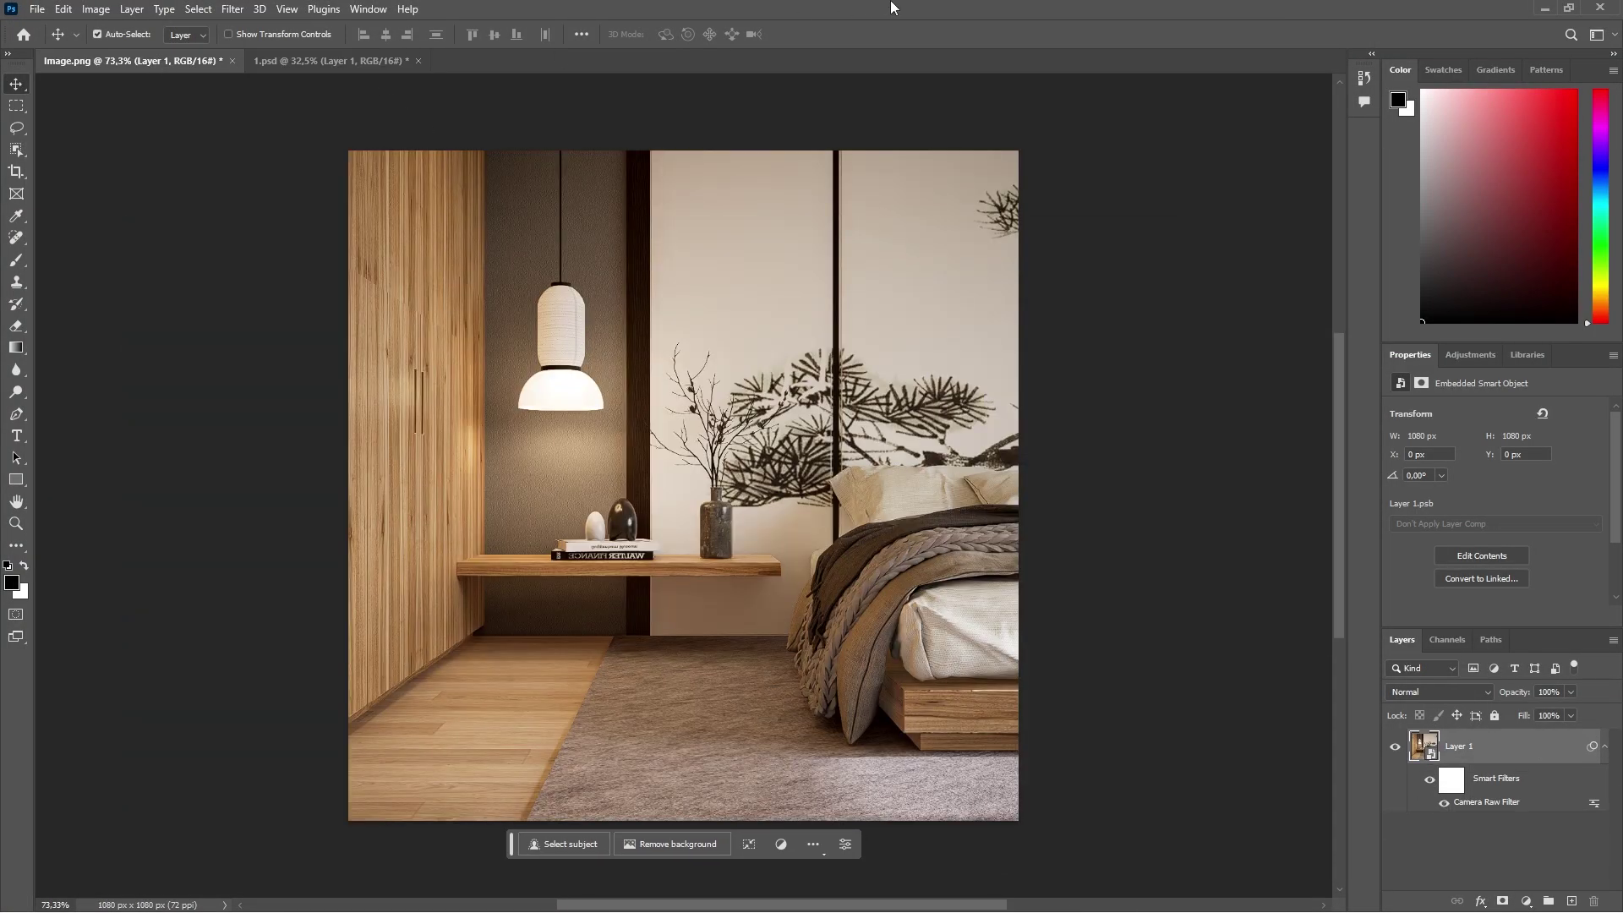
{"action": "left_click", "coordinate": [254, 65]}
{"action": "left_click", "coordinate": [1463, 766]}
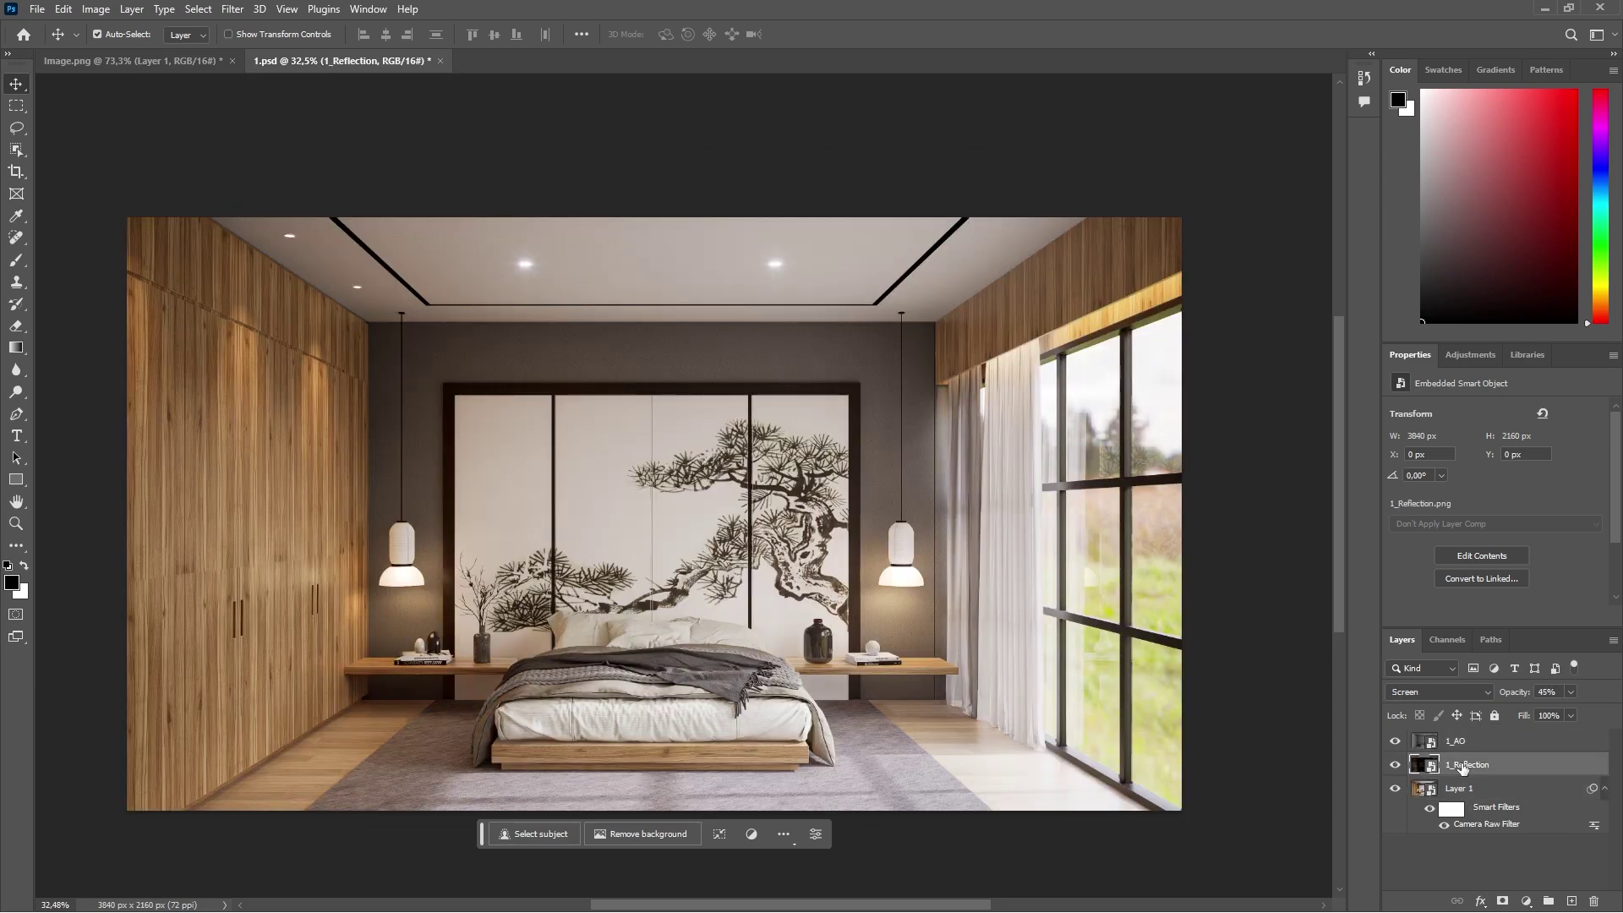
{"action": "left_click", "coordinate": [176, 64]}
Step: Place Image_Reflection.png from the square folder inside output as a layer above Layer 1 in Image.png
{"action": "left_click_drag", "start_coordinate": [663, 7], "coordinate": [678, 78]}
{"action": "left_click", "coordinate": [427, 132]}
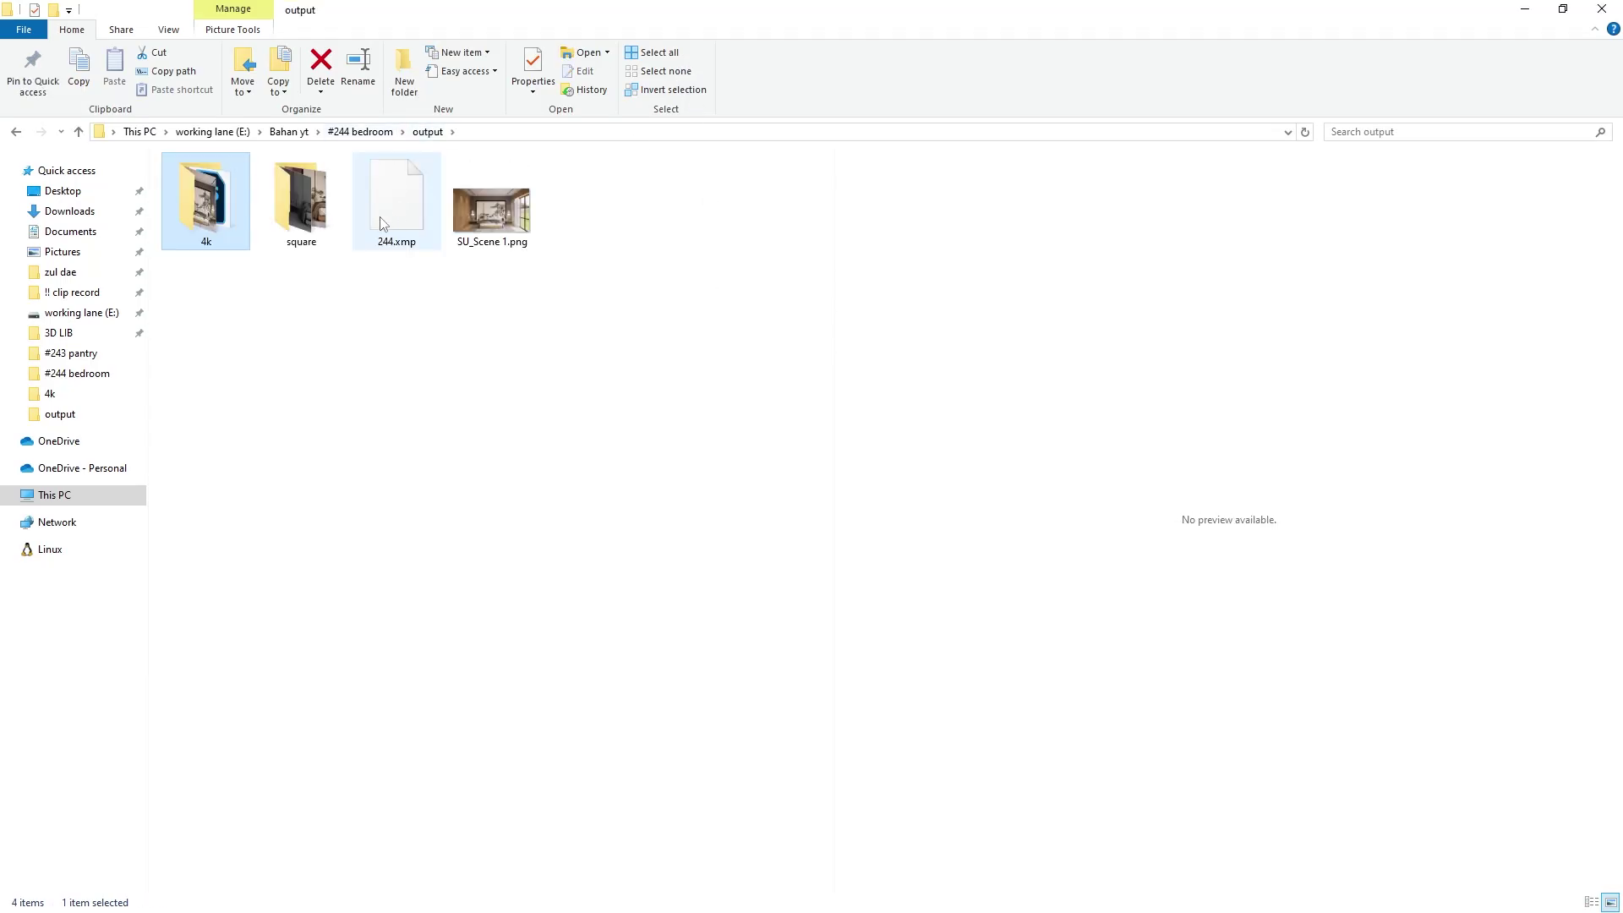
{"action": "double_click", "coordinate": [297, 199]}
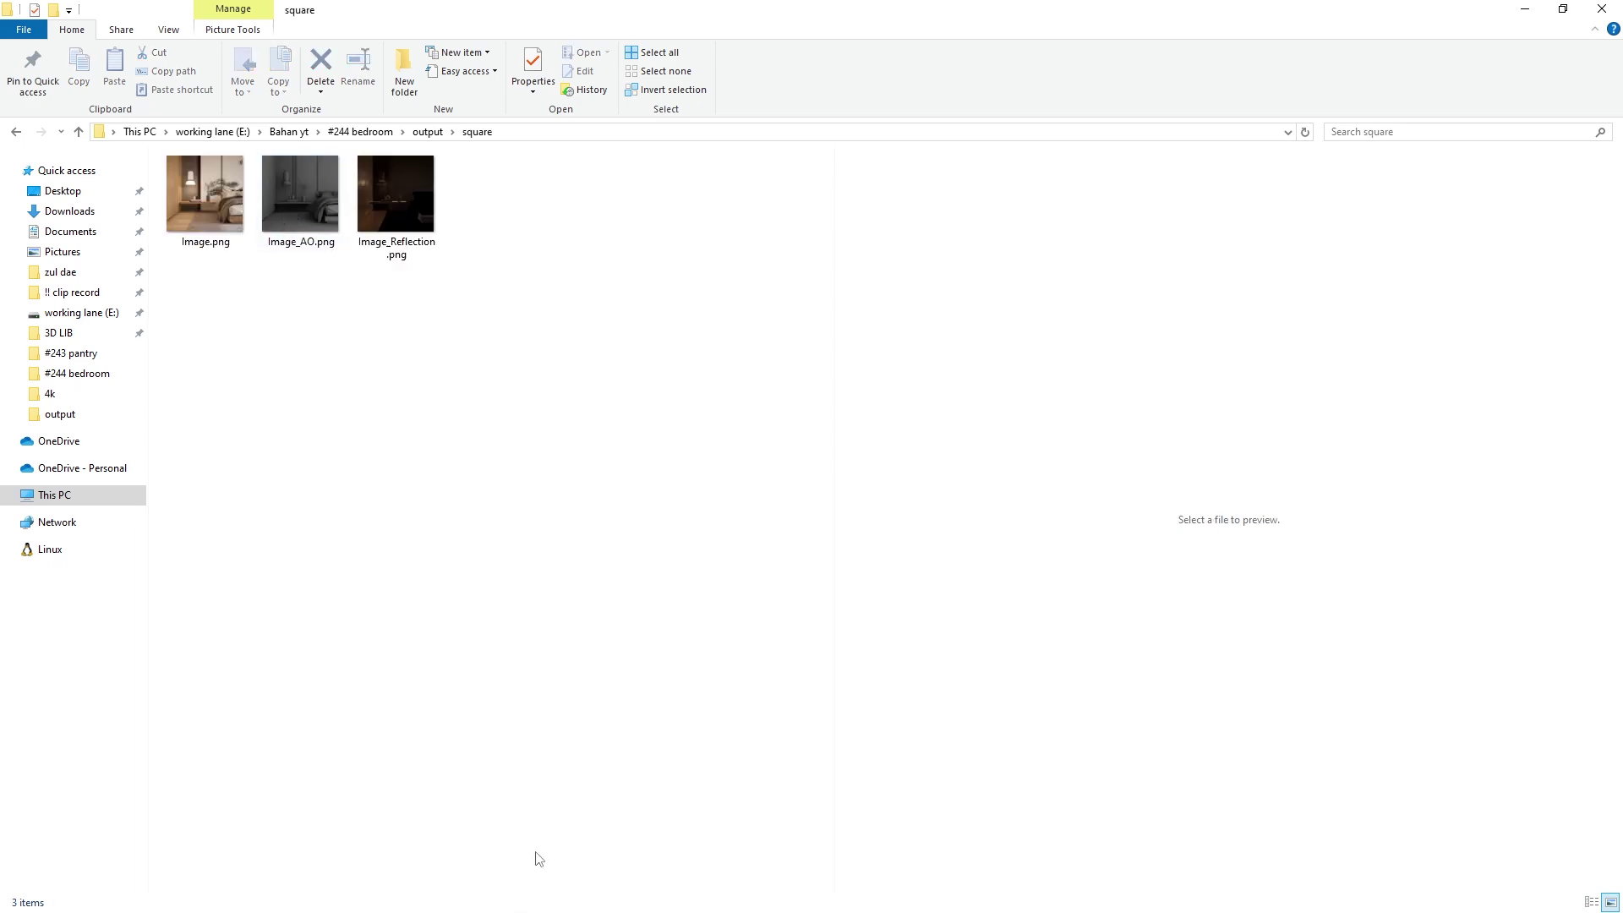
{"action": "key", "text": "super"}
{"action": "left_click", "coordinate": [486, 900]}
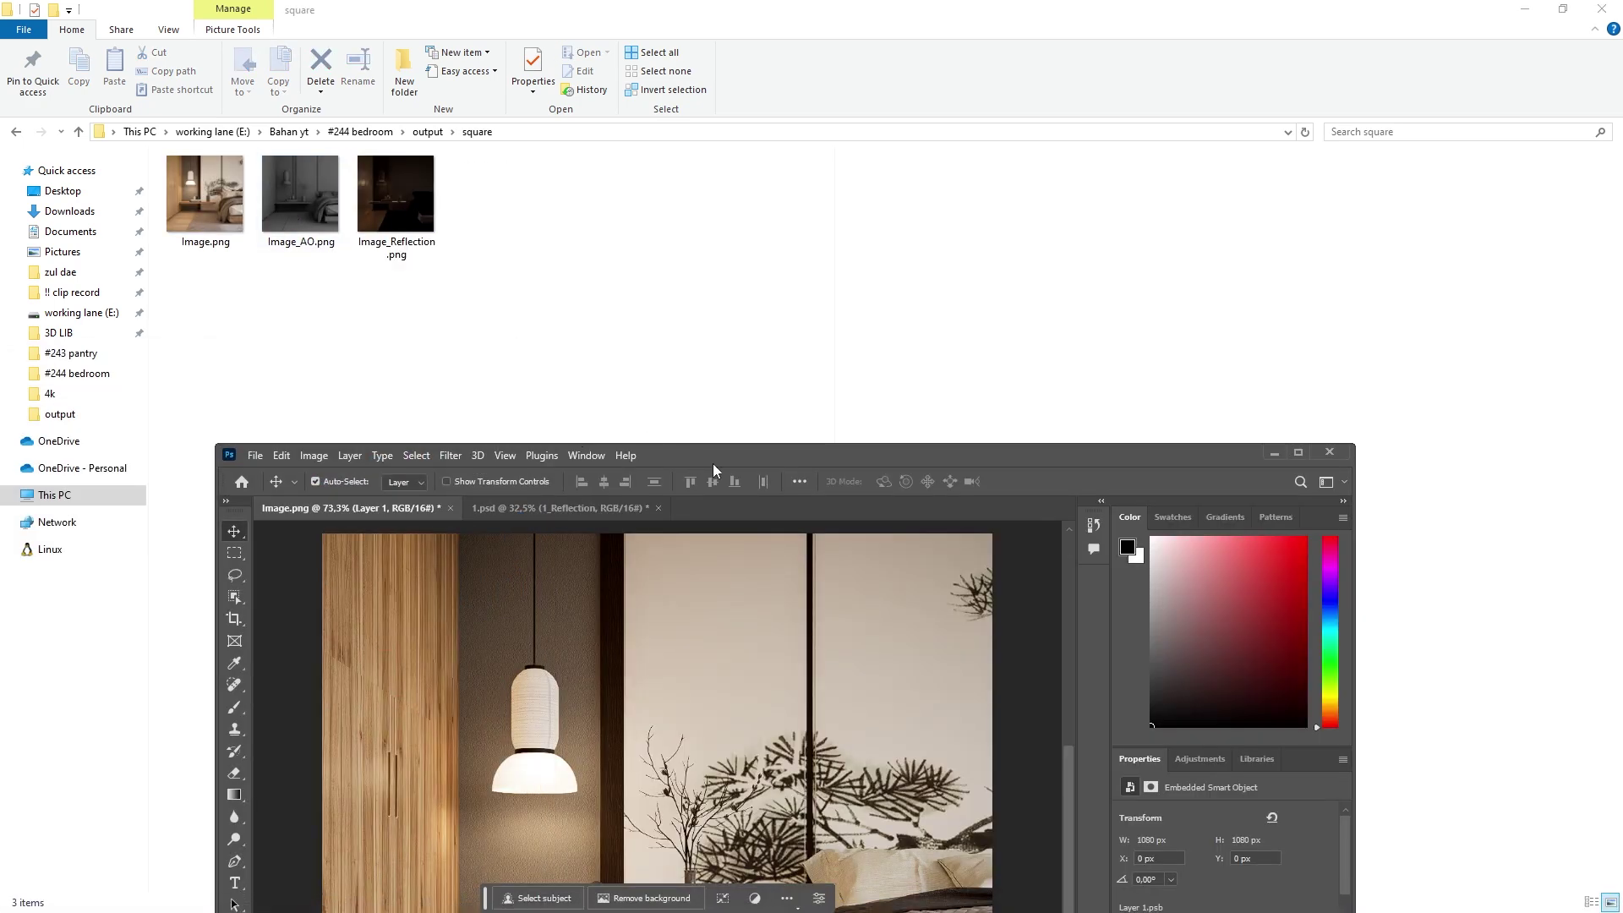
{"action": "left_click_drag", "start_coordinate": [712, 464], "coordinate": [748, 261]}
{"action": "left_click_drag", "start_coordinate": [393, 194], "coordinate": [643, 659]}
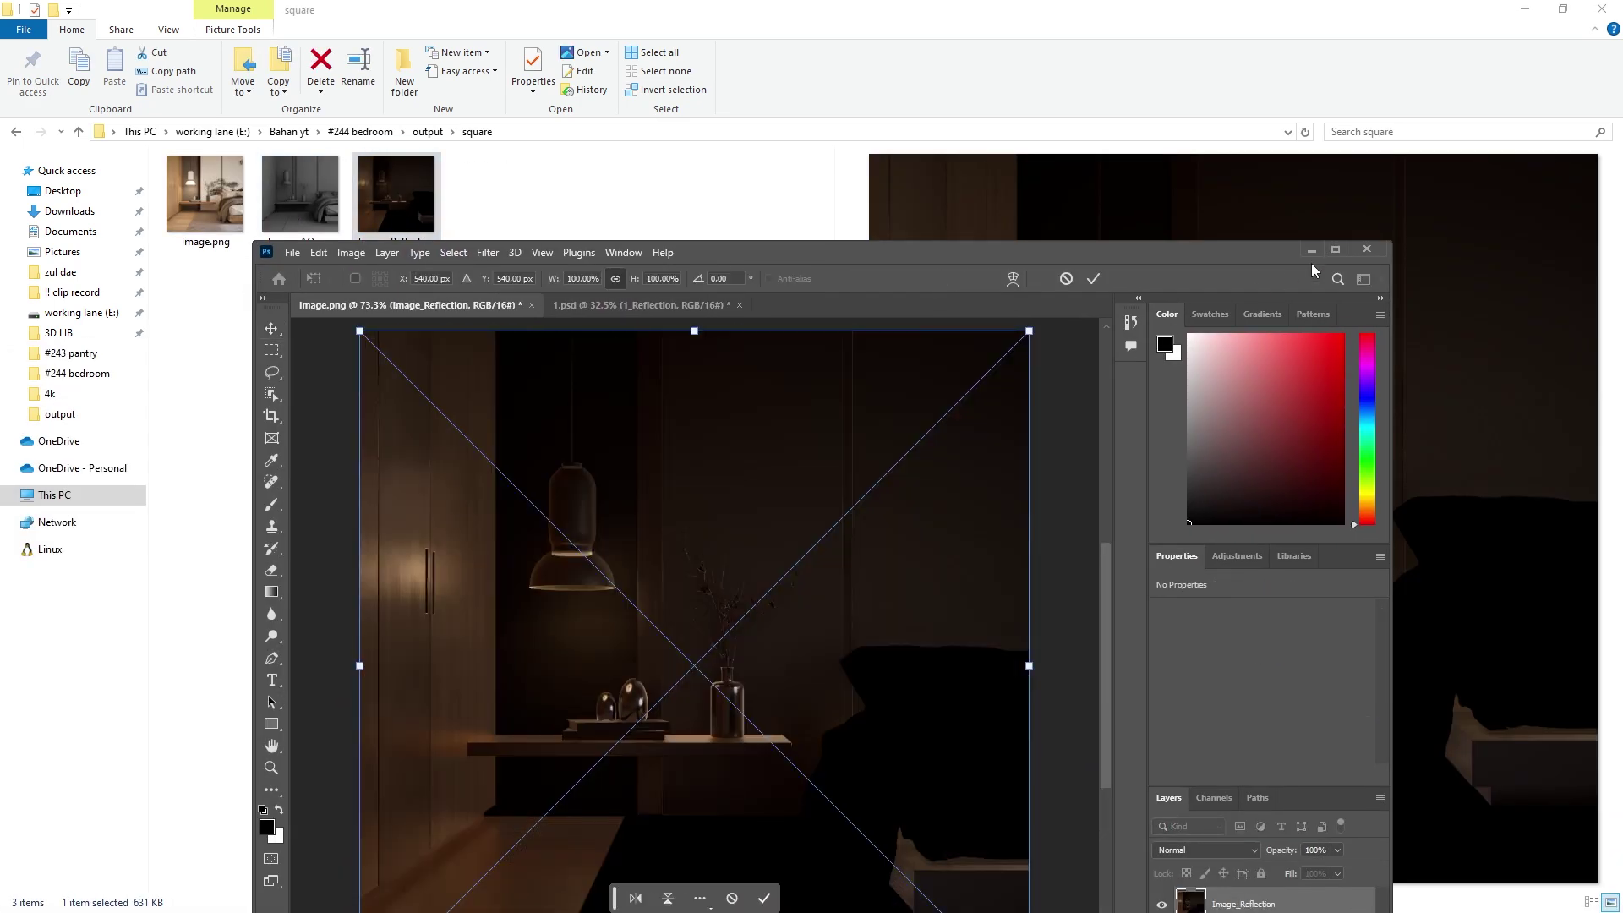
{"action": "left_click", "coordinate": [1334, 252]}
{"action": "left_click_drag", "start_coordinate": [916, 453], "coordinate": [894, 463]}
{"action": "left_click", "coordinate": [838, 34]}
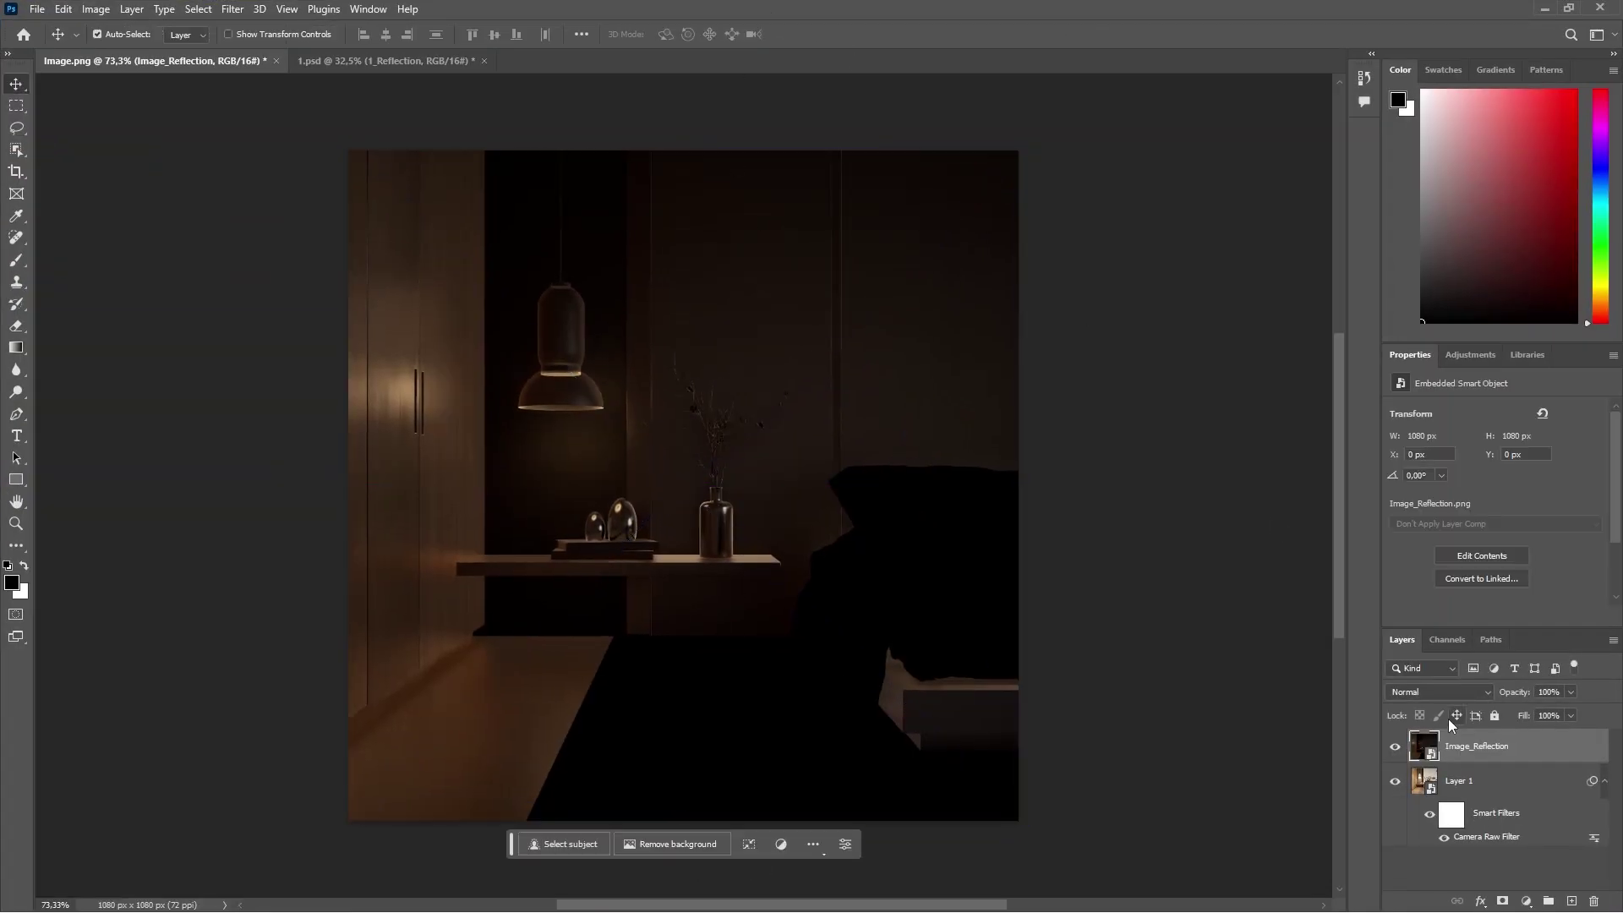
Step: Set the Image_Reflection layer to Screen at 45% opacity and compare the picture with and without it
{"action": "left_click", "coordinate": [1426, 692]}
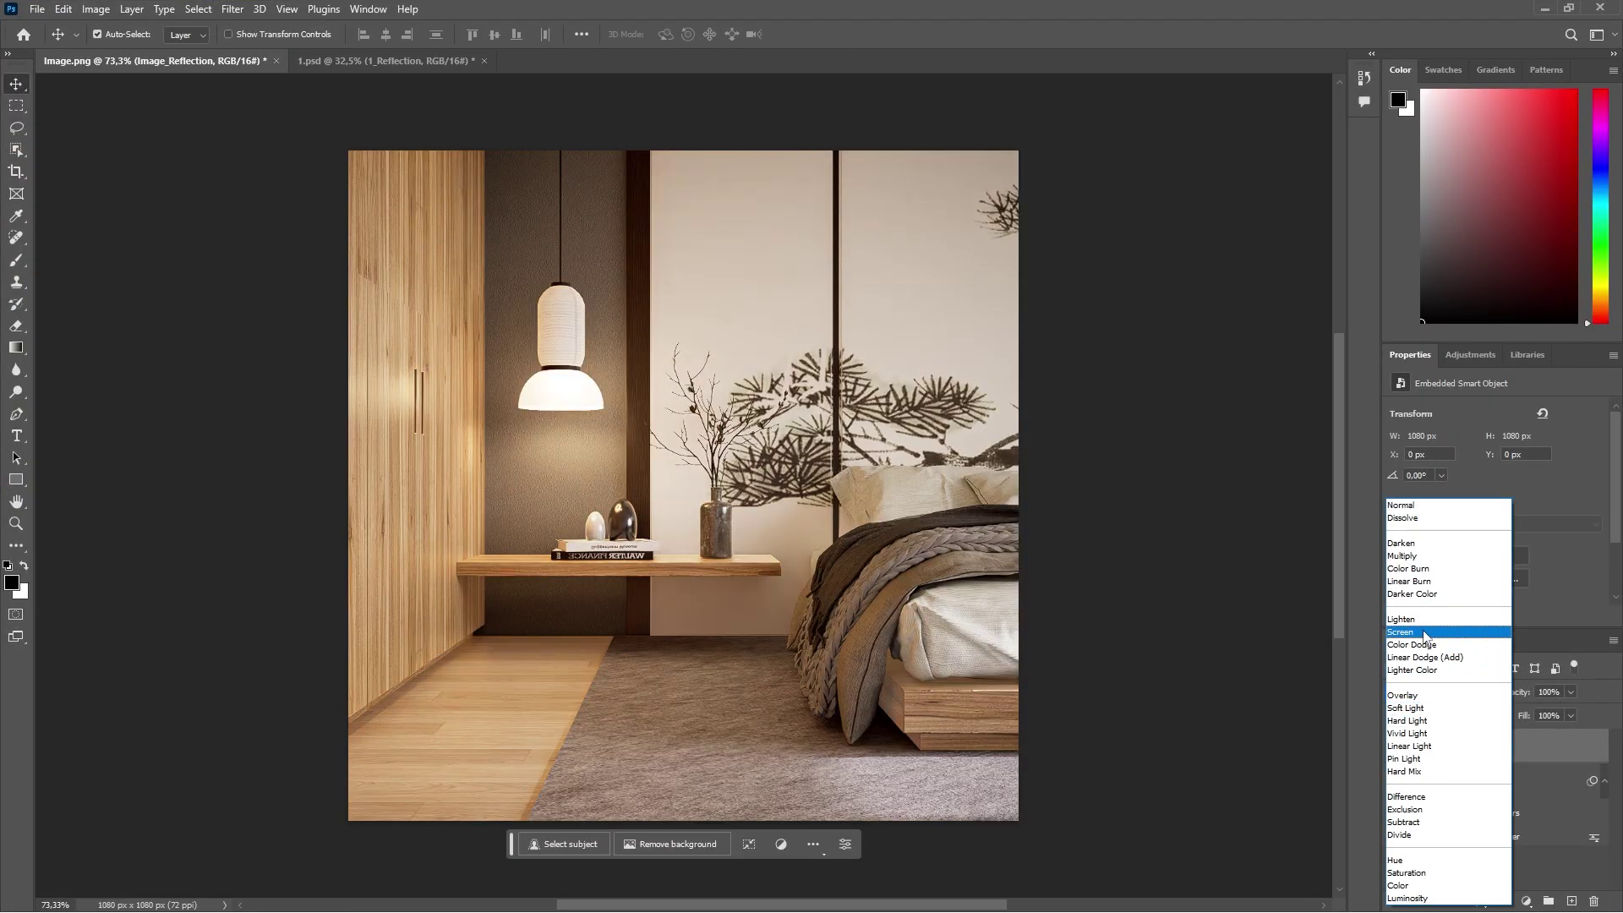
{"action": "left_click", "coordinate": [1453, 636]}
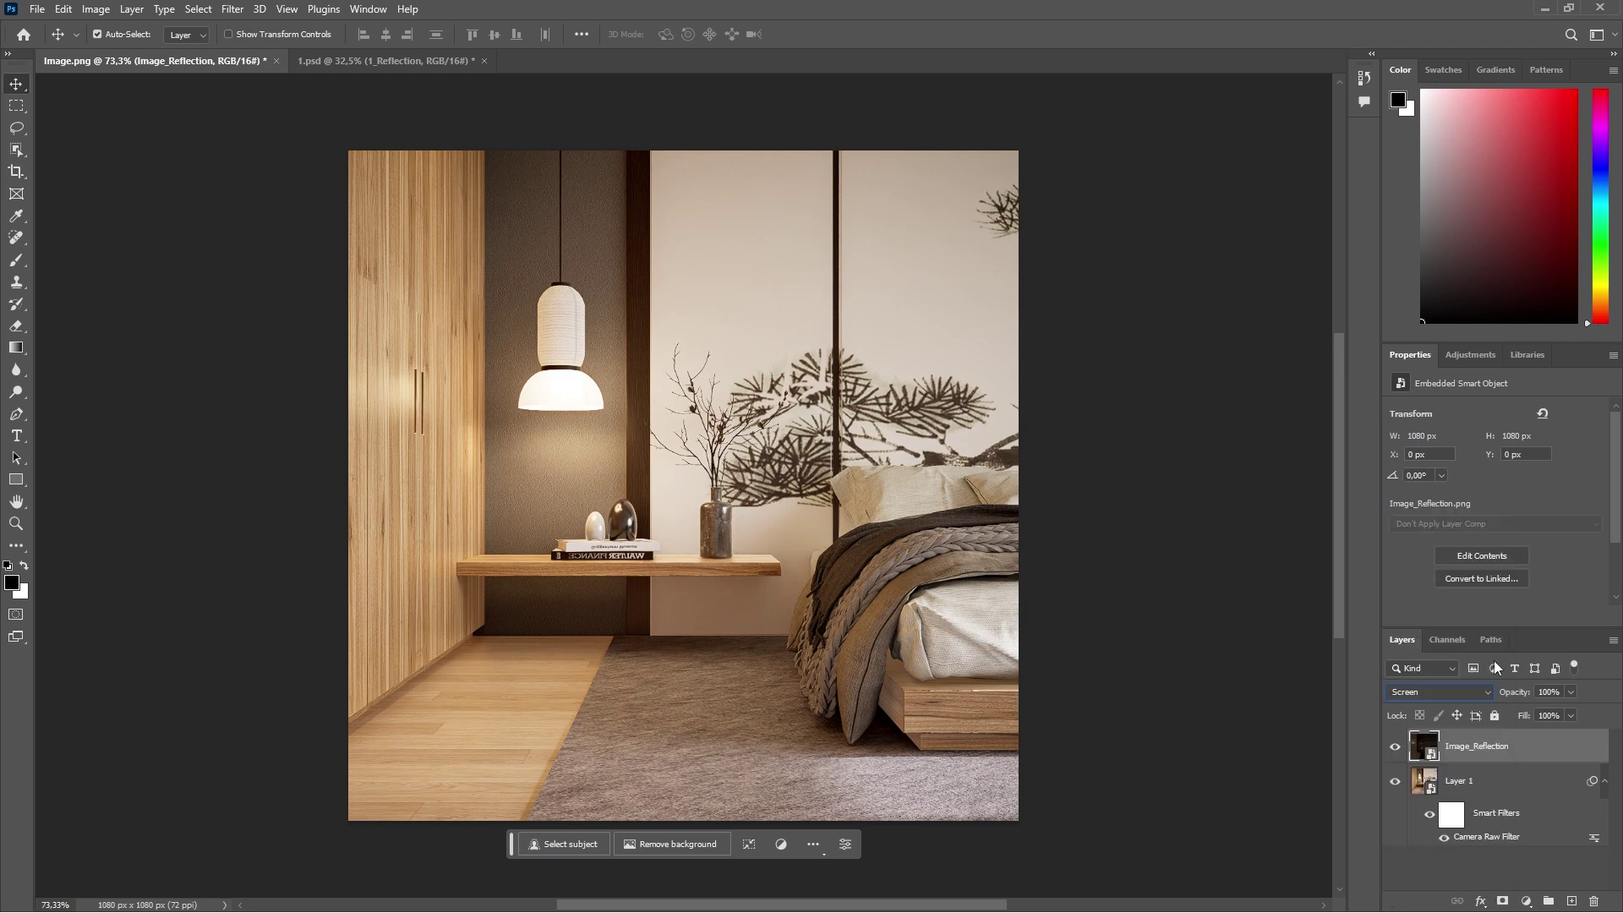
{"action": "type", "text": "45"}
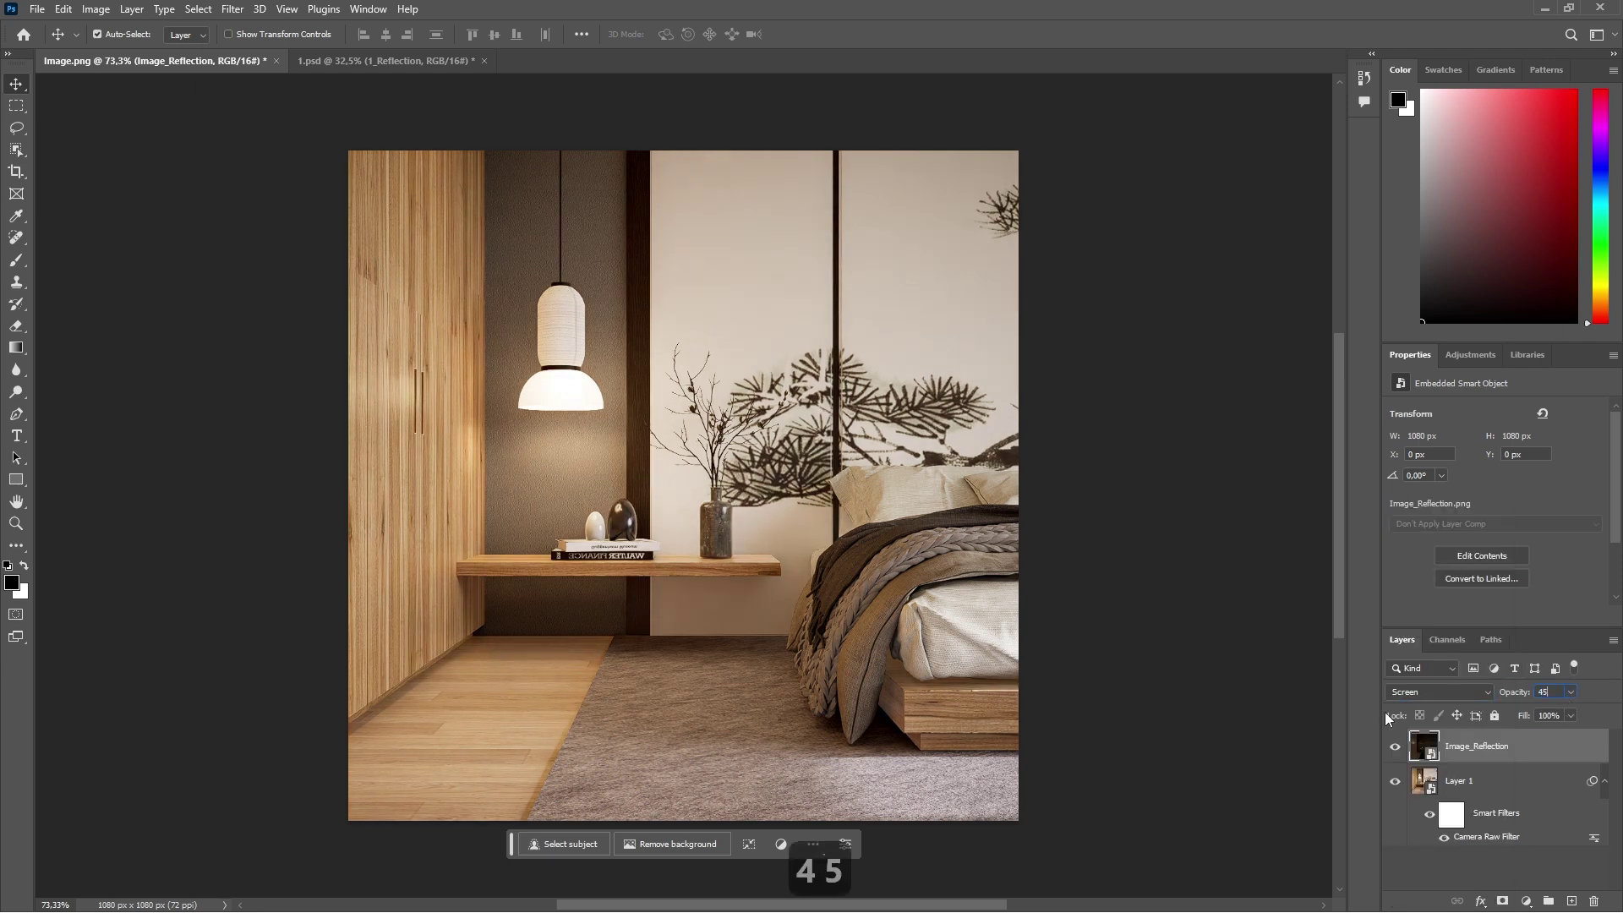
{"action": "left_click", "coordinate": [1393, 748]}
{"action": "left_click", "coordinate": [1393, 747]}
{"action": "left_click", "coordinate": [1394, 747]}
{"action": "left_click", "coordinate": [1395, 747]}
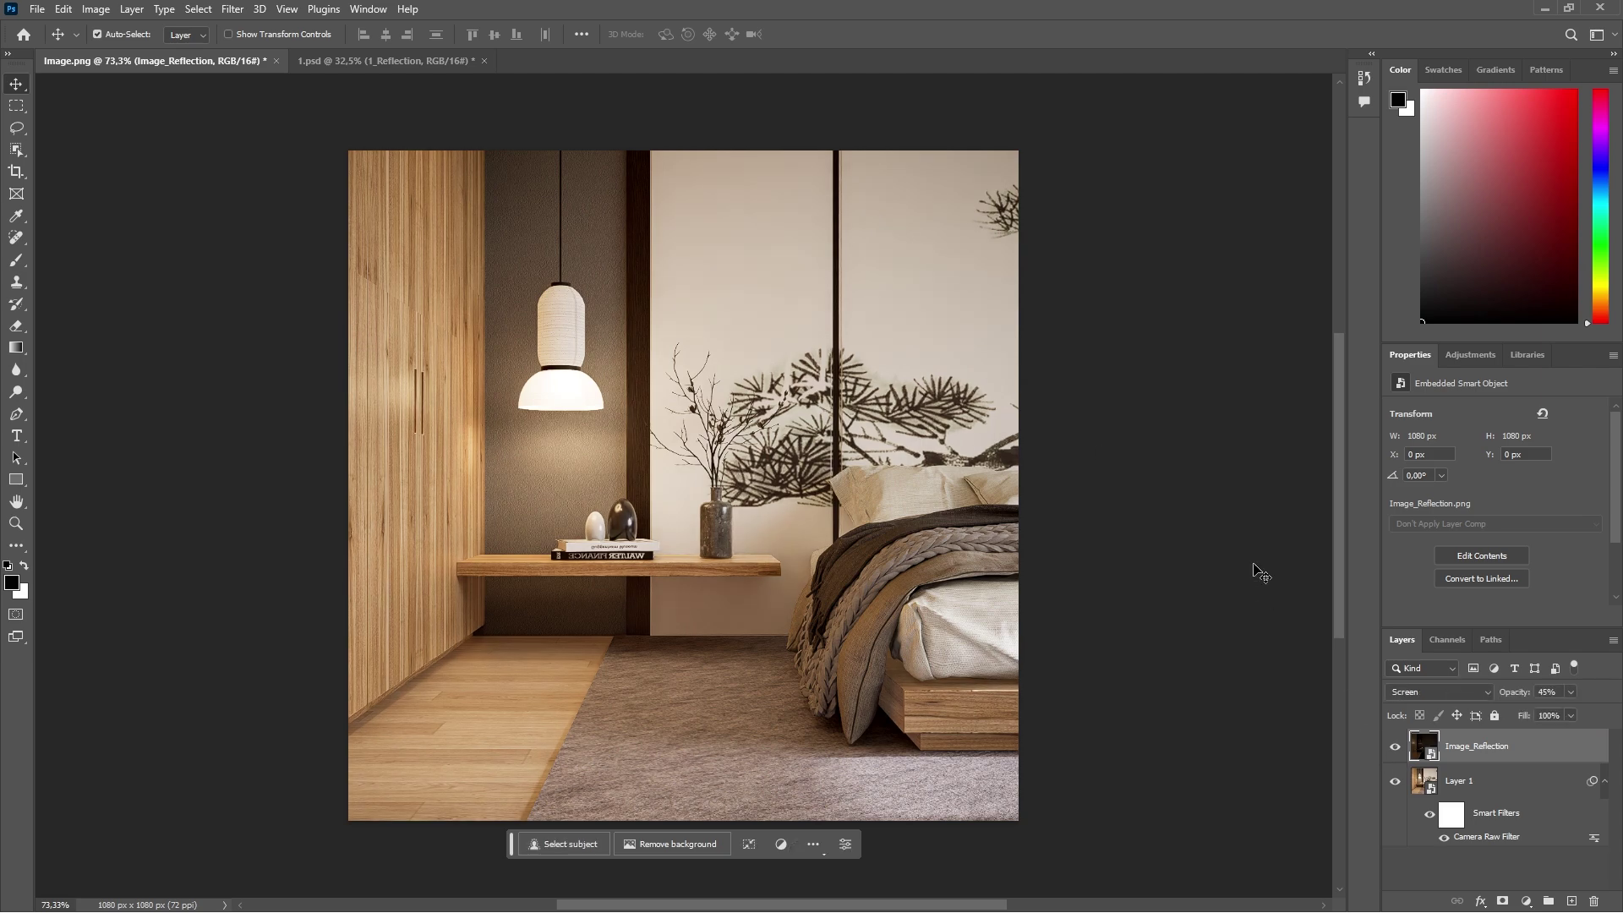
Step: Place Image_AO.png from the square folder as the topmost layer in Image.png
{"action": "left_click_drag", "start_coordinate": [849, 6], "coordinate": [847, 424]}
{"action": "left_click_drag", "start_coordinate": [314, 194], "coordinate": [667, 774]}
{"action": "left_click", "coordinate": [1334, 425]}
{"action": "mouse_move", "coordinate": [930, 453]}
{"action": "left_mouse_down"}
{"action": "mouse_move", "coordinate": [931, 470]}
{"action": "mouse_move", "coordinate": [931, 454]}
{"action": "left_mouse_up"}
{"action": "left_click", "coordinate": [838, 34]}
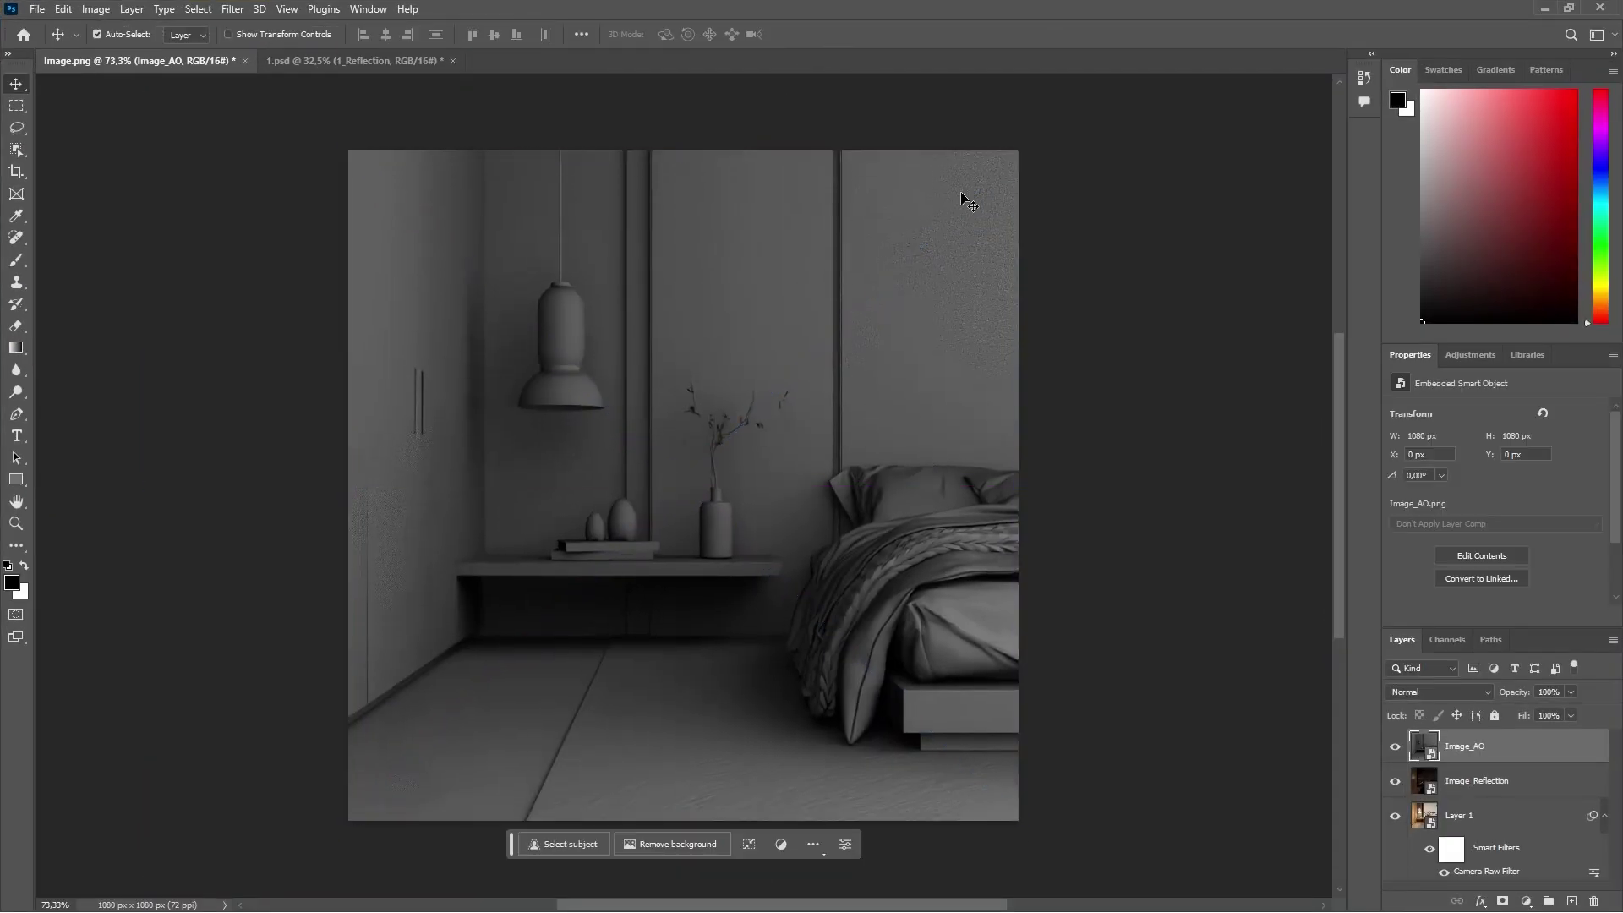
Step: Set the Image_AO layer to Soft Light at 15% opacity and compare the square image with 1.psd
{"action": "left_click", "coordinate": [1433, 693]}
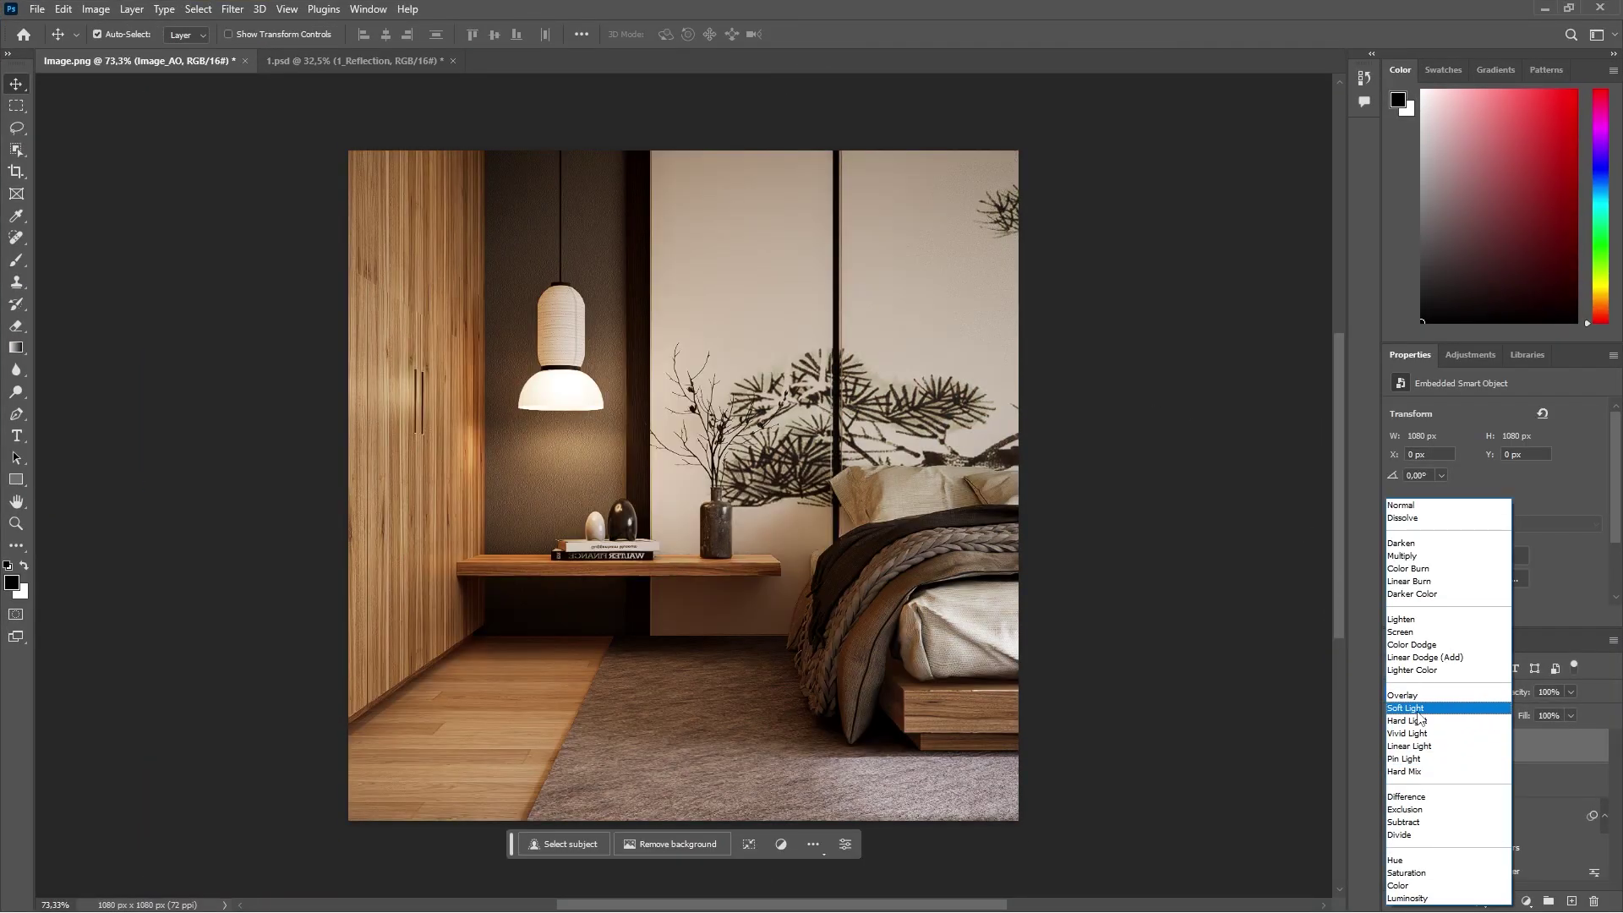
{"action": "left_click", "coordinate": [1420, 709]}
{"action": "type", "text": "15"}
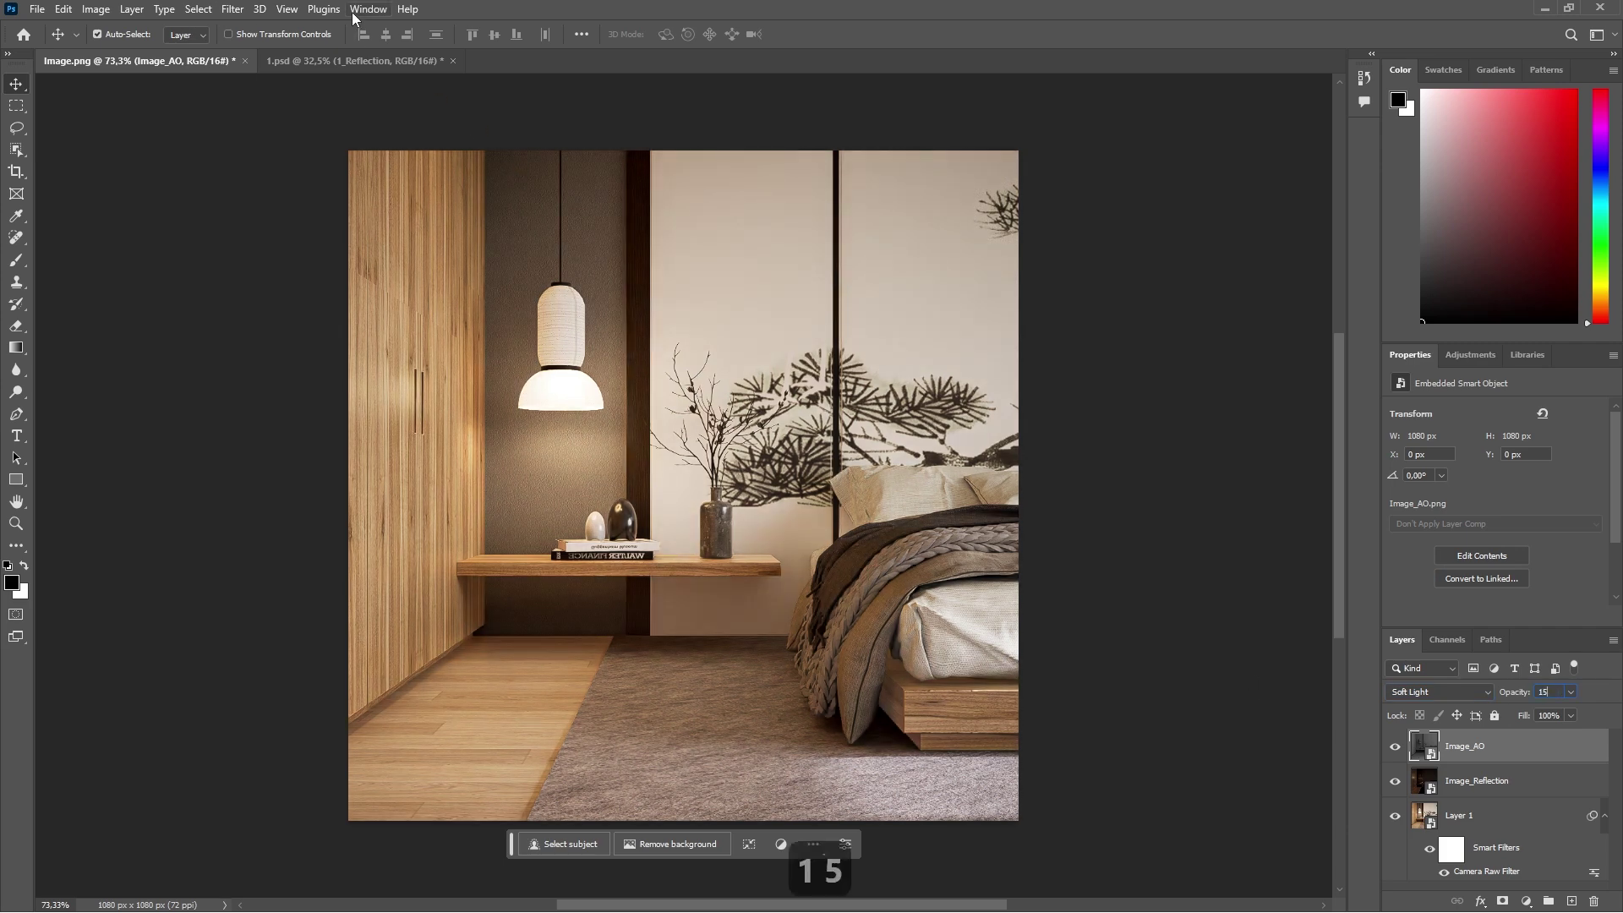
{"action": "left_click", "coordinate": [340, 64]}
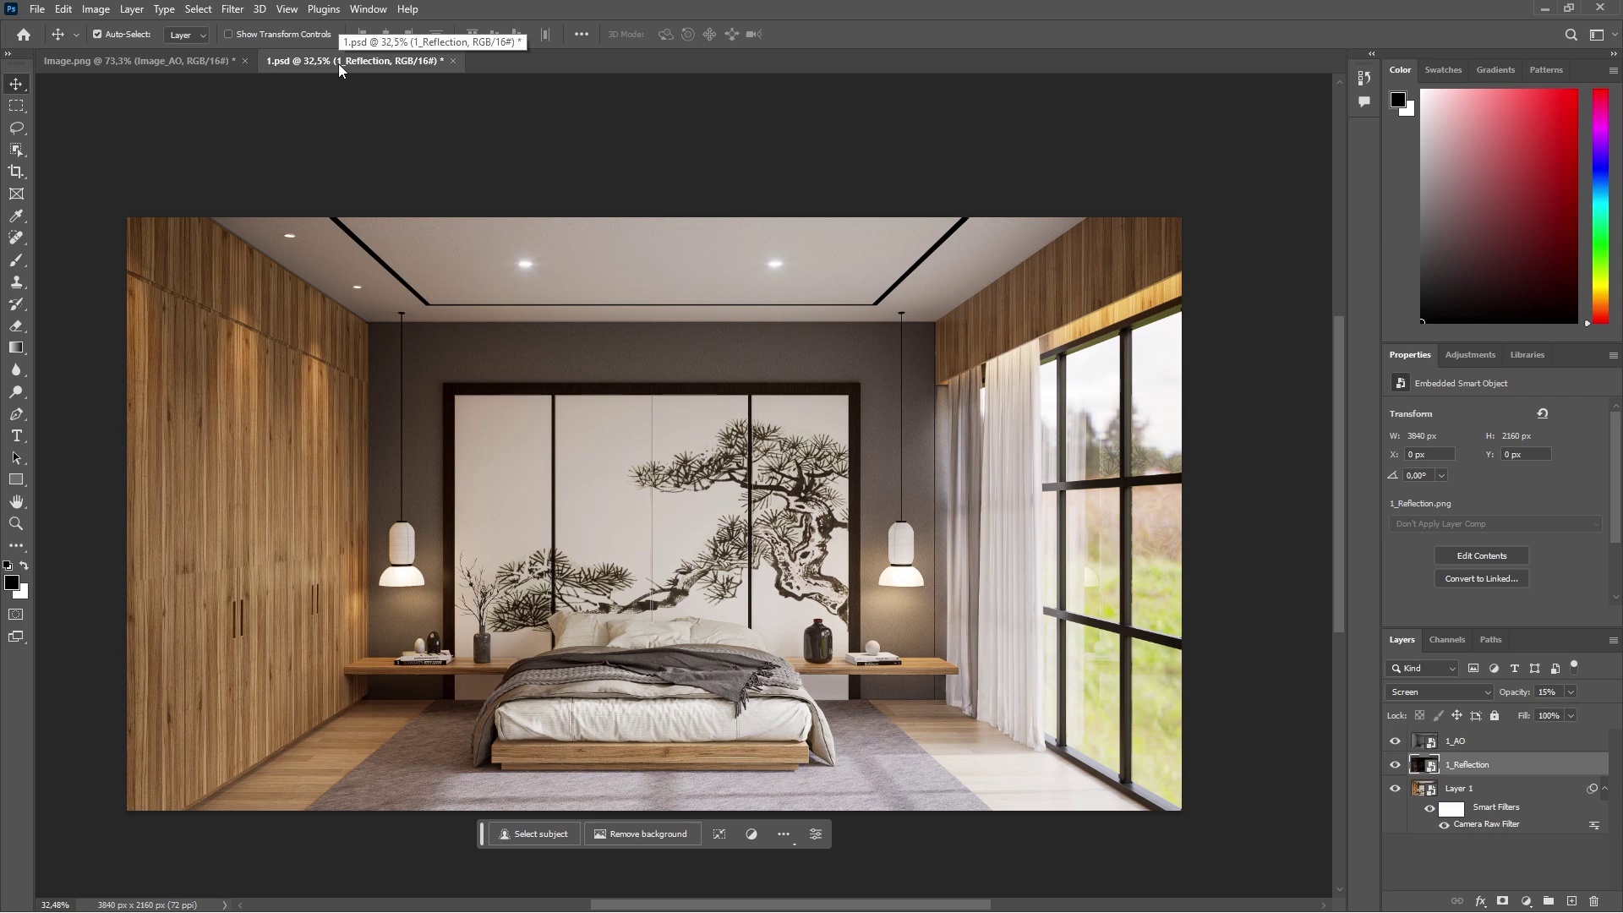
{"action": "left_click", "coordinate": [172, 66]}
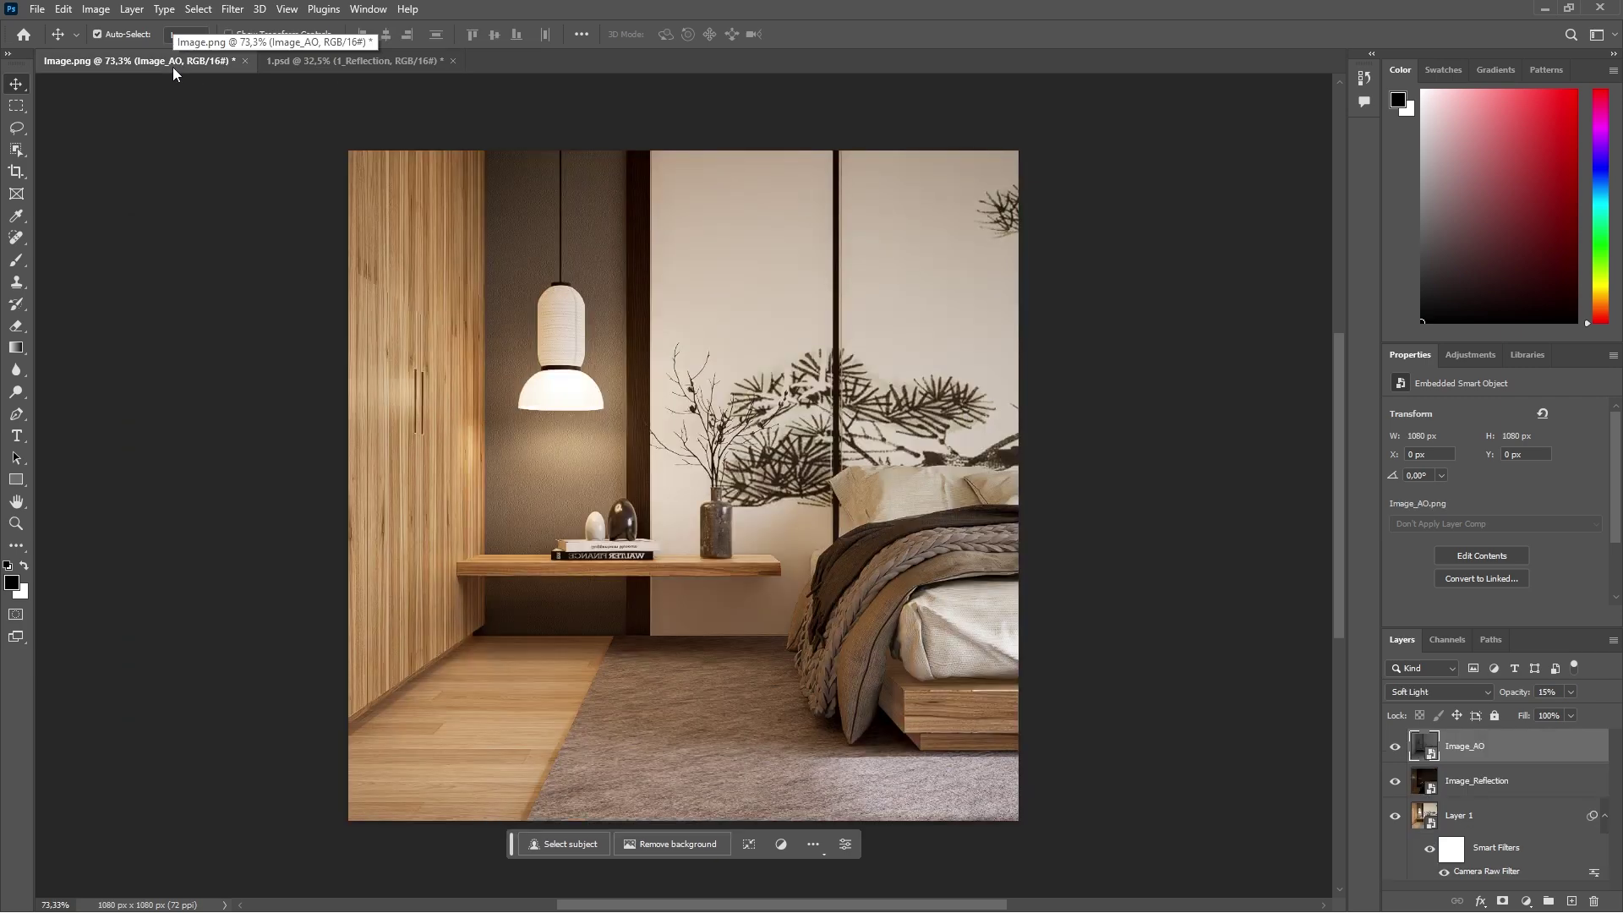
Step: Save the layered square image as Image.psd in the square folder with Maximize Compatibility enabled
{"action": "left_click", "coordinate": [37, 9]}
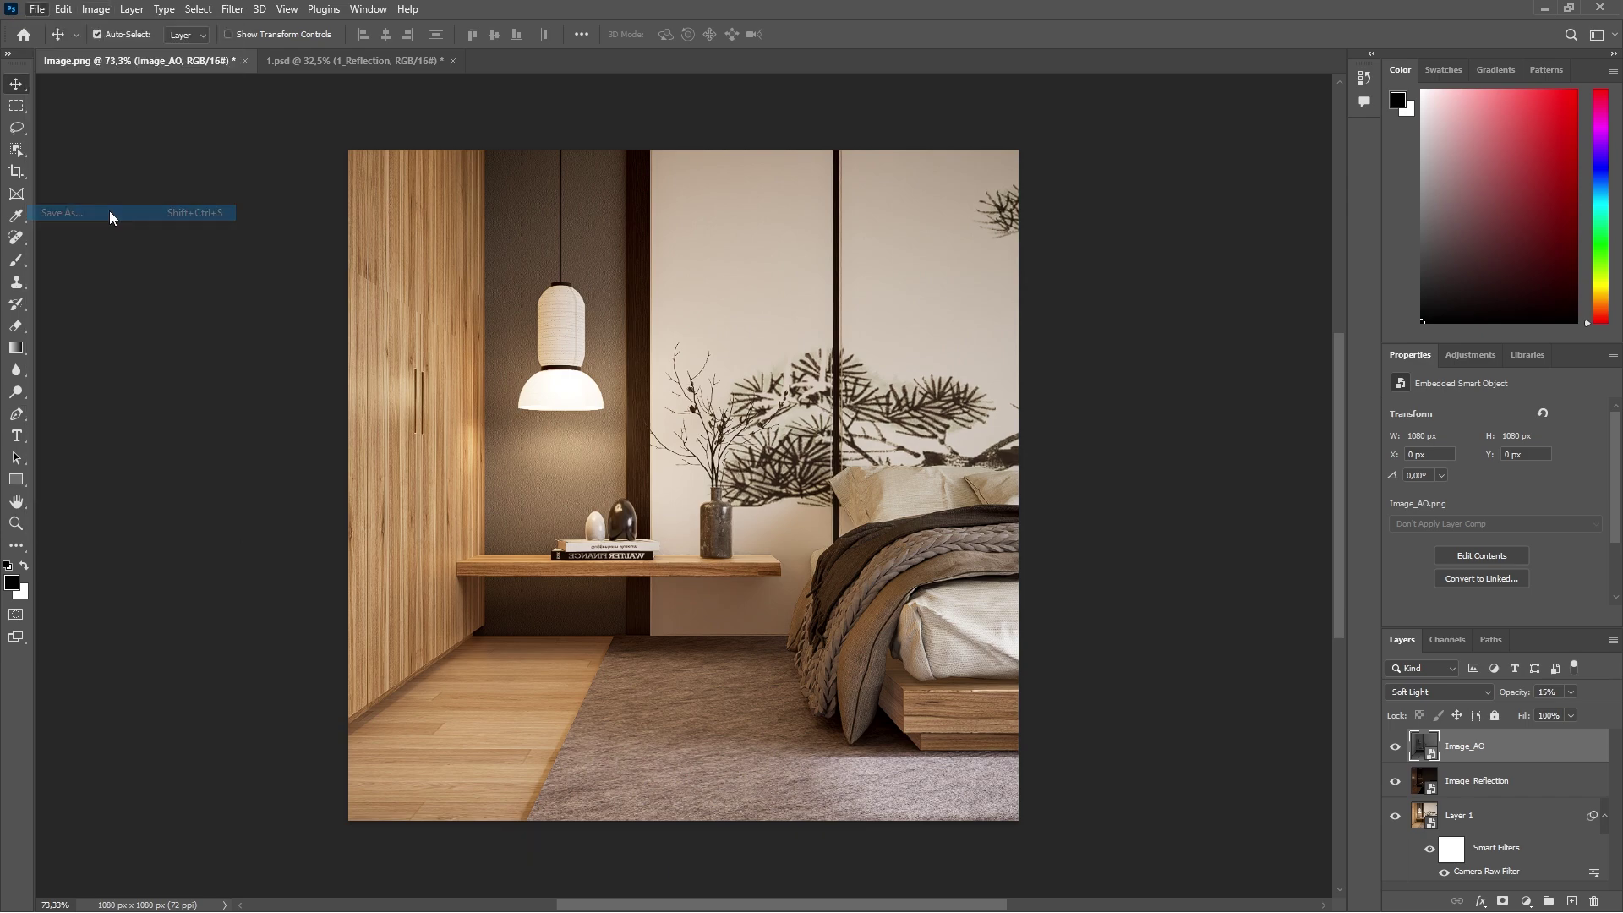
{"action": "left_click", "coordinate": [109, 216]}
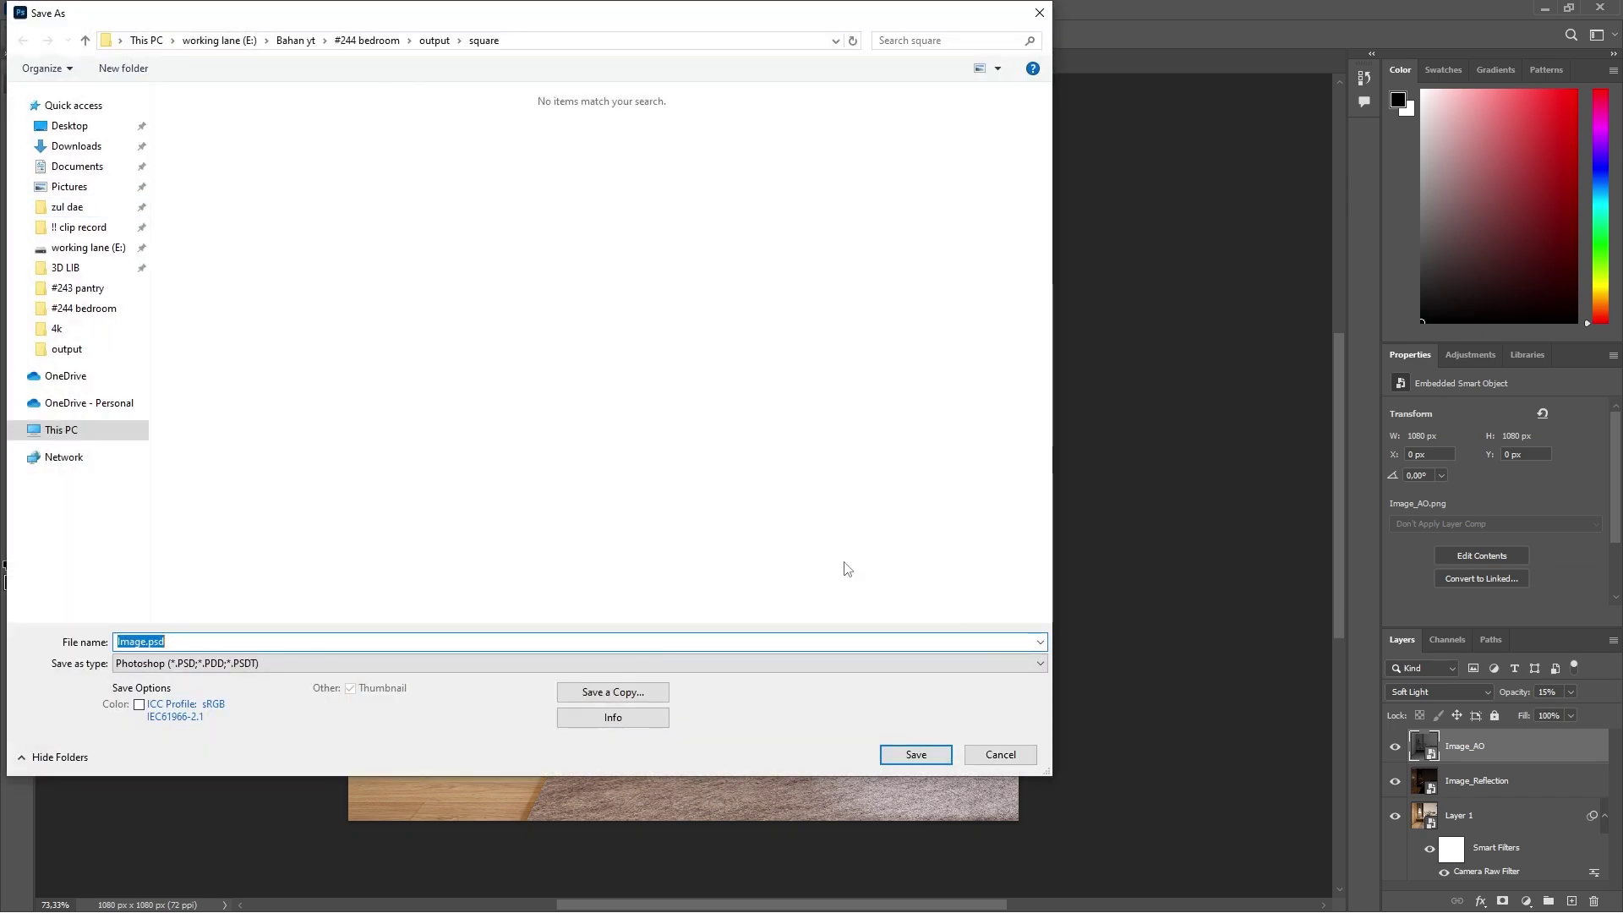
{"action": "left_click", "coordinate": [916, 754]}
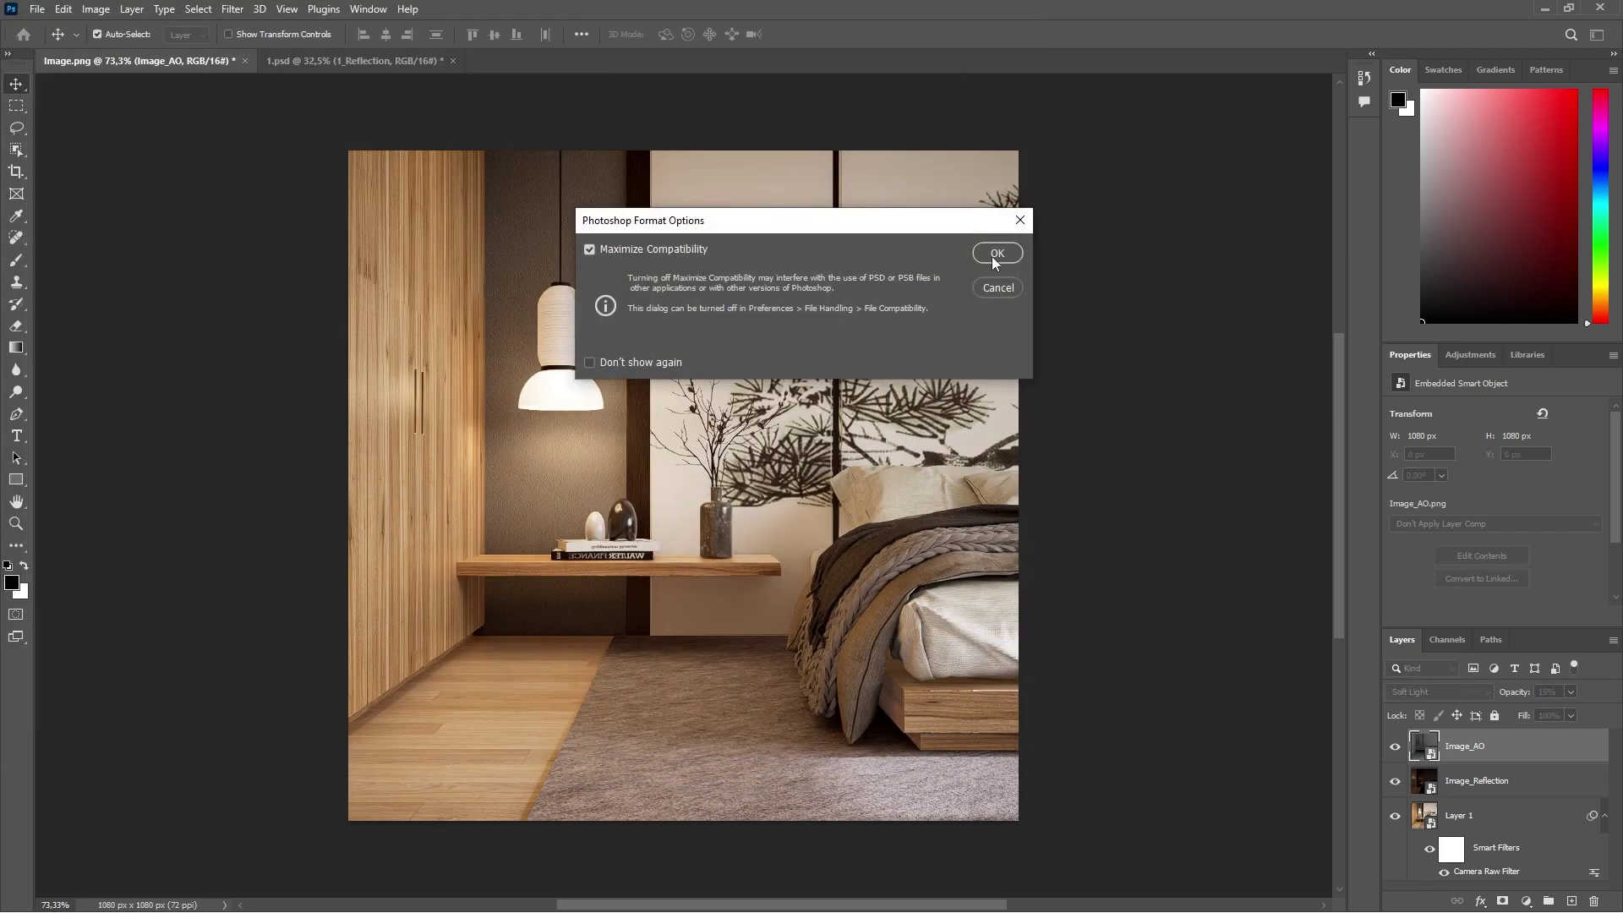
{"action": "left_click", "coordinate": [992, 262]}
Step: Export the square image as a 1080 × 1080 JPG named Image.jpg into the square folder of the #244 bedroom output
{"action": "left_click", "coordinate": [38, 10]}
{"action": "mouse_move", "coordinate": [140, 272]}
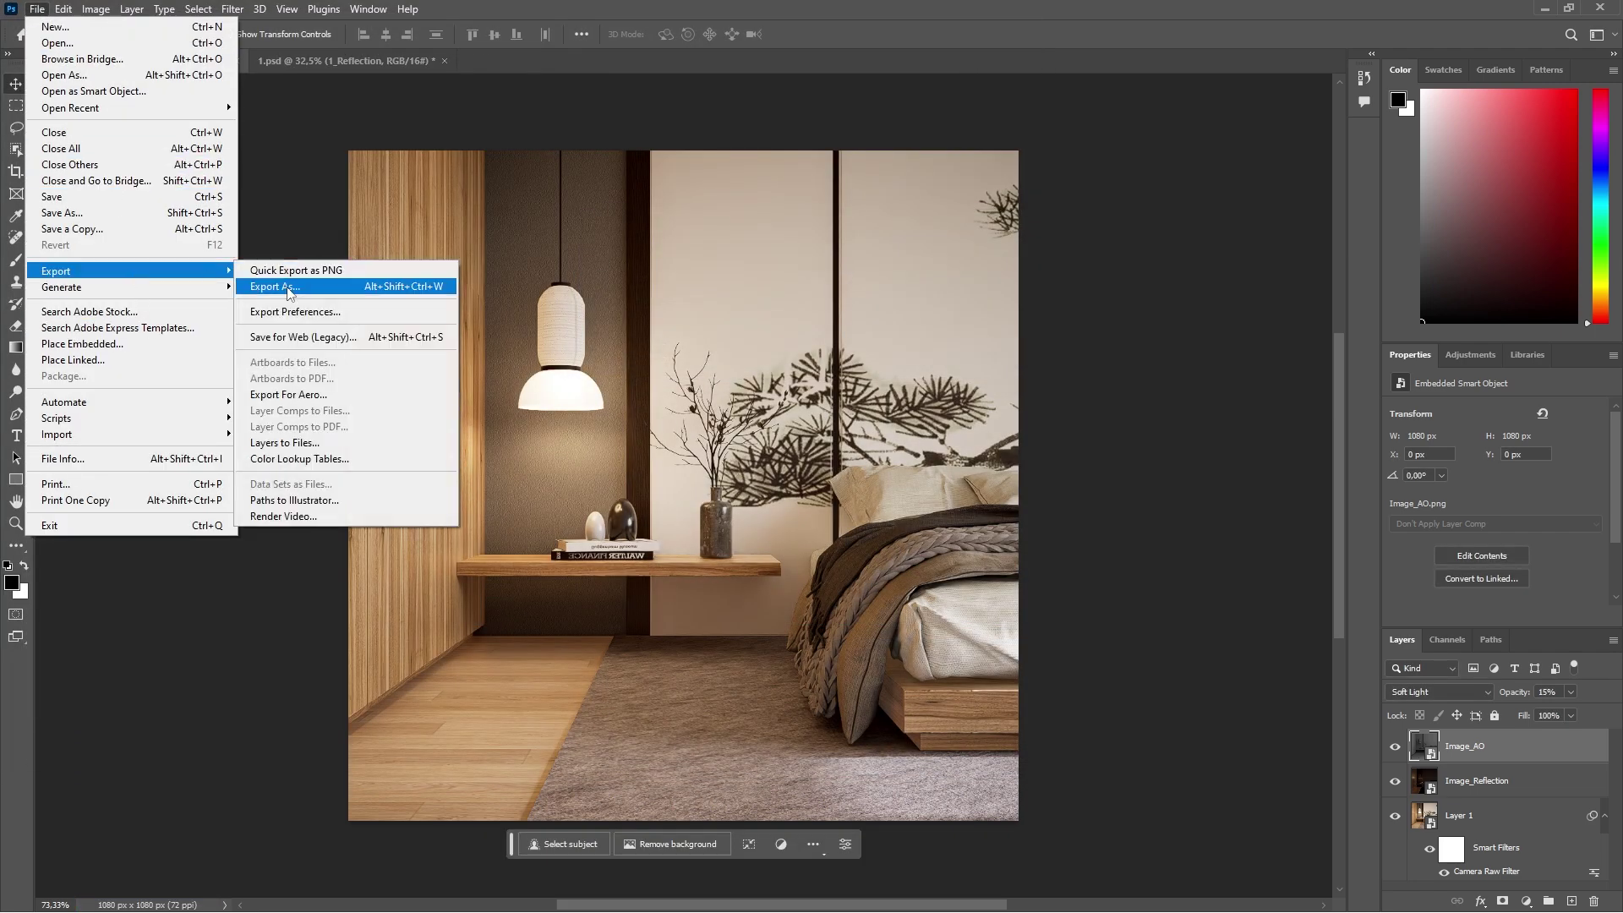
{"action": "left_click", "coordinate": [288, 291]}
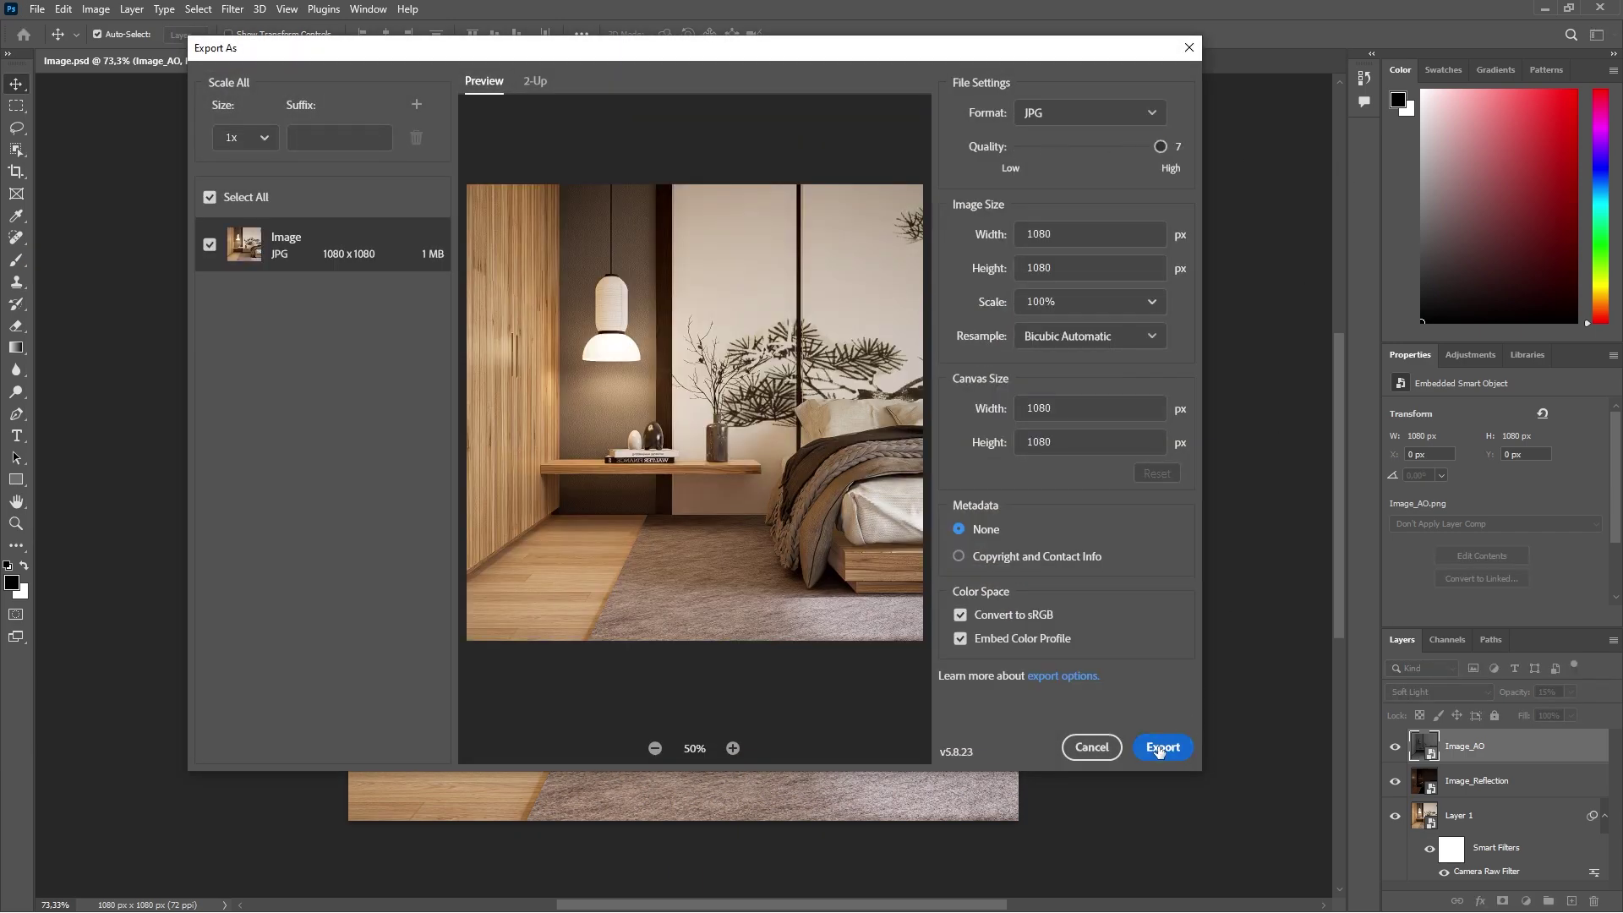
{"action": "left_click", "coordinate": [1160, 749]}
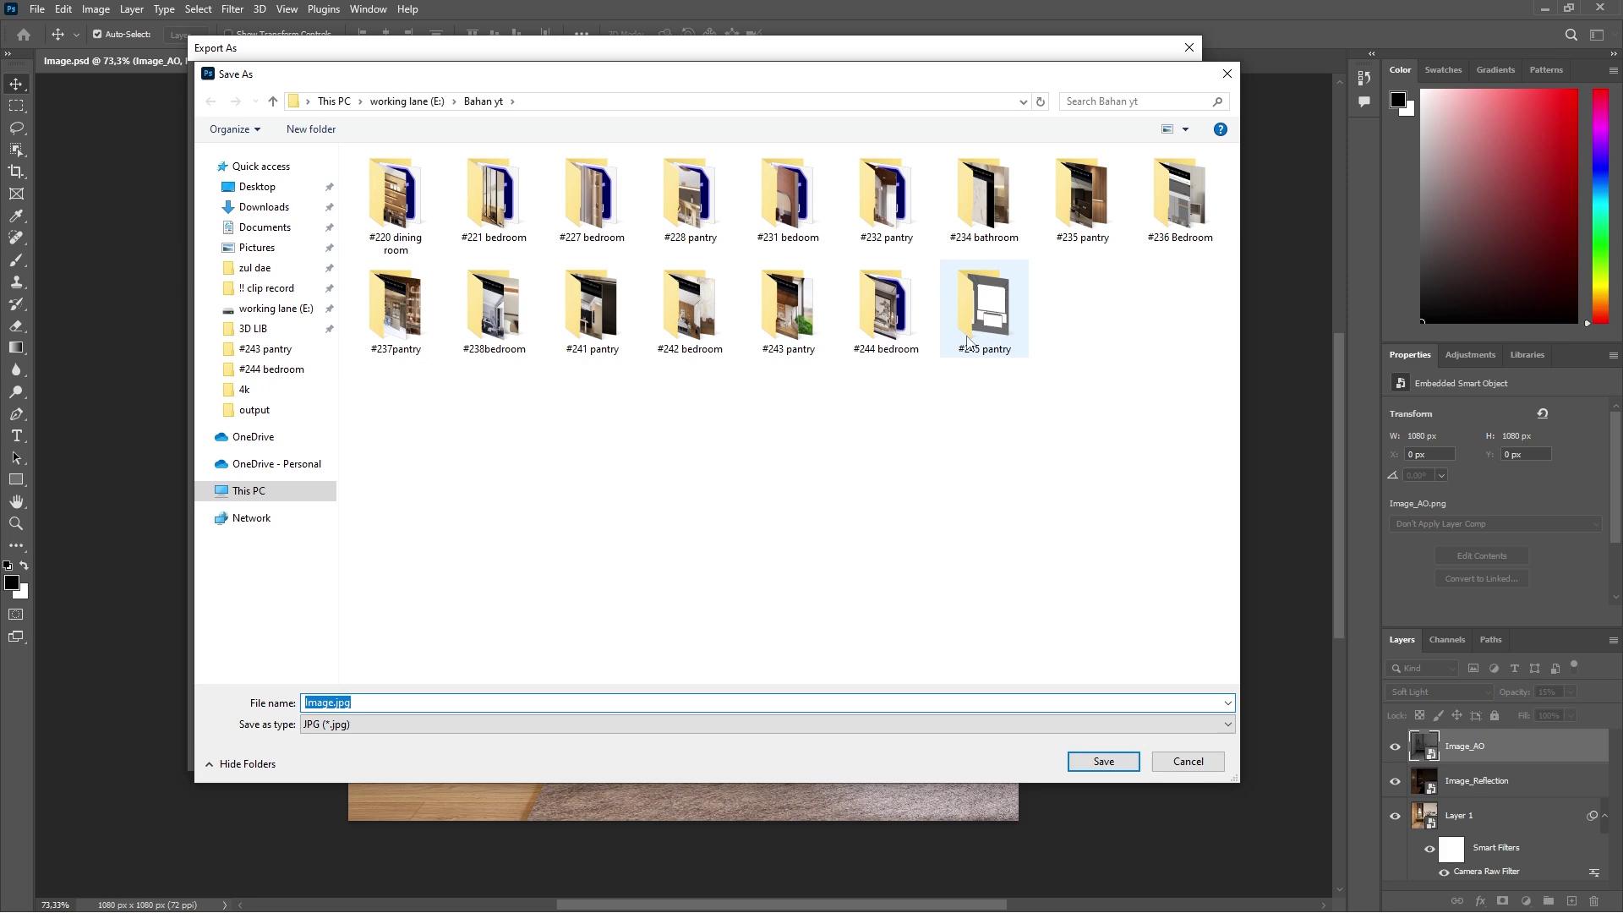
{"action": "double_click", "coordinate": [676, 203]}
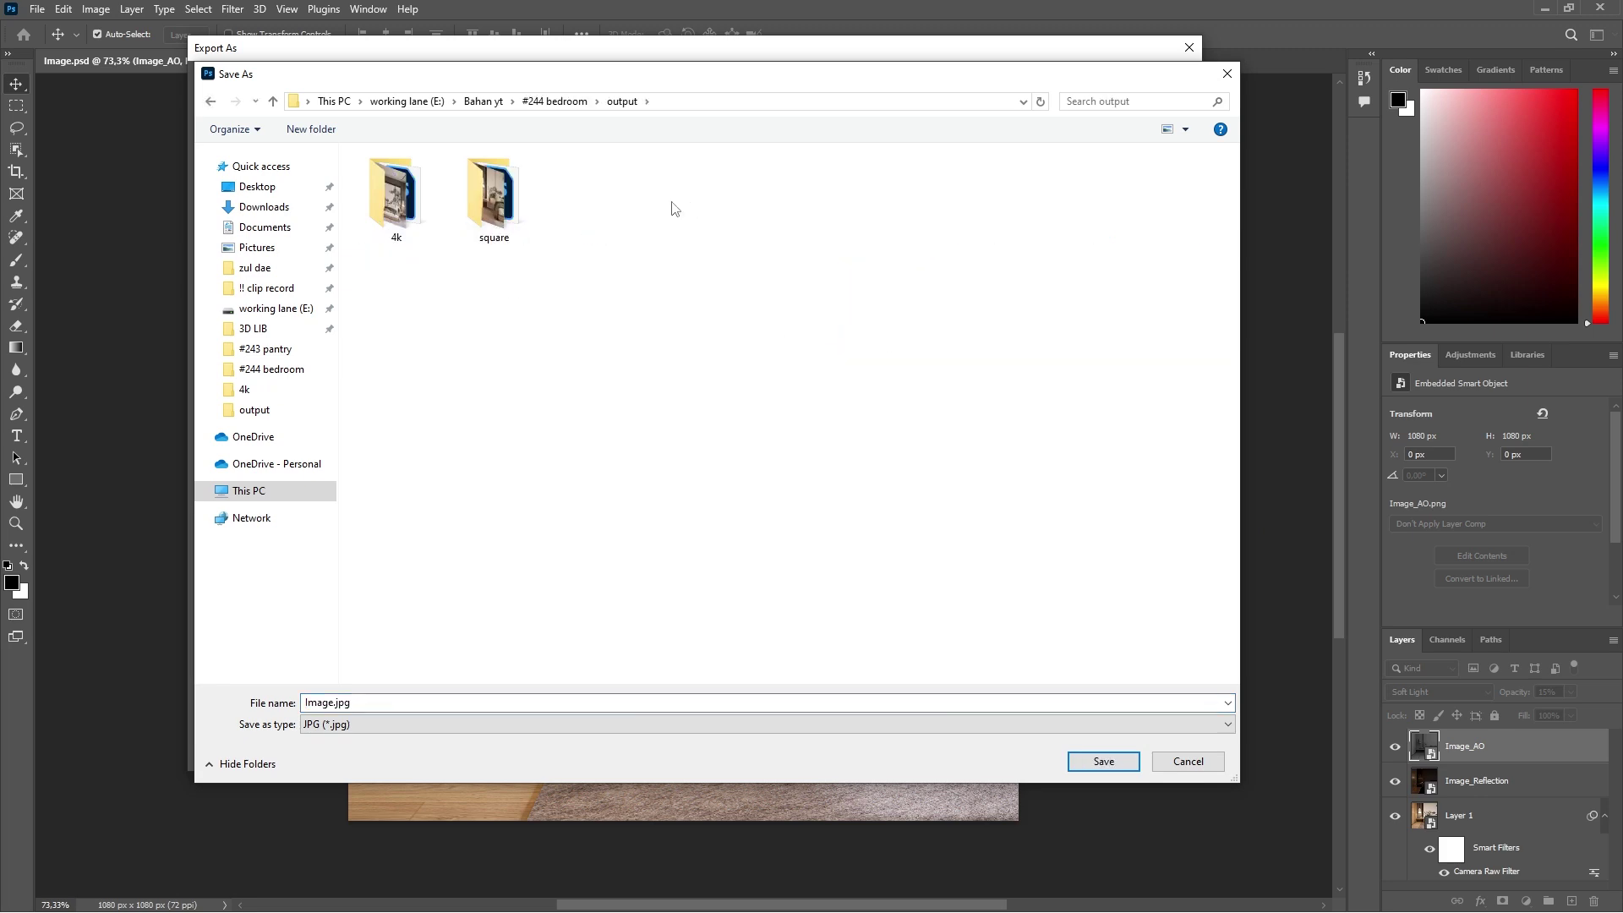
{"action": "double_click", "coordinate": [497, 208]}
{"action": "left_click", "coordinate": [1103, 761]}
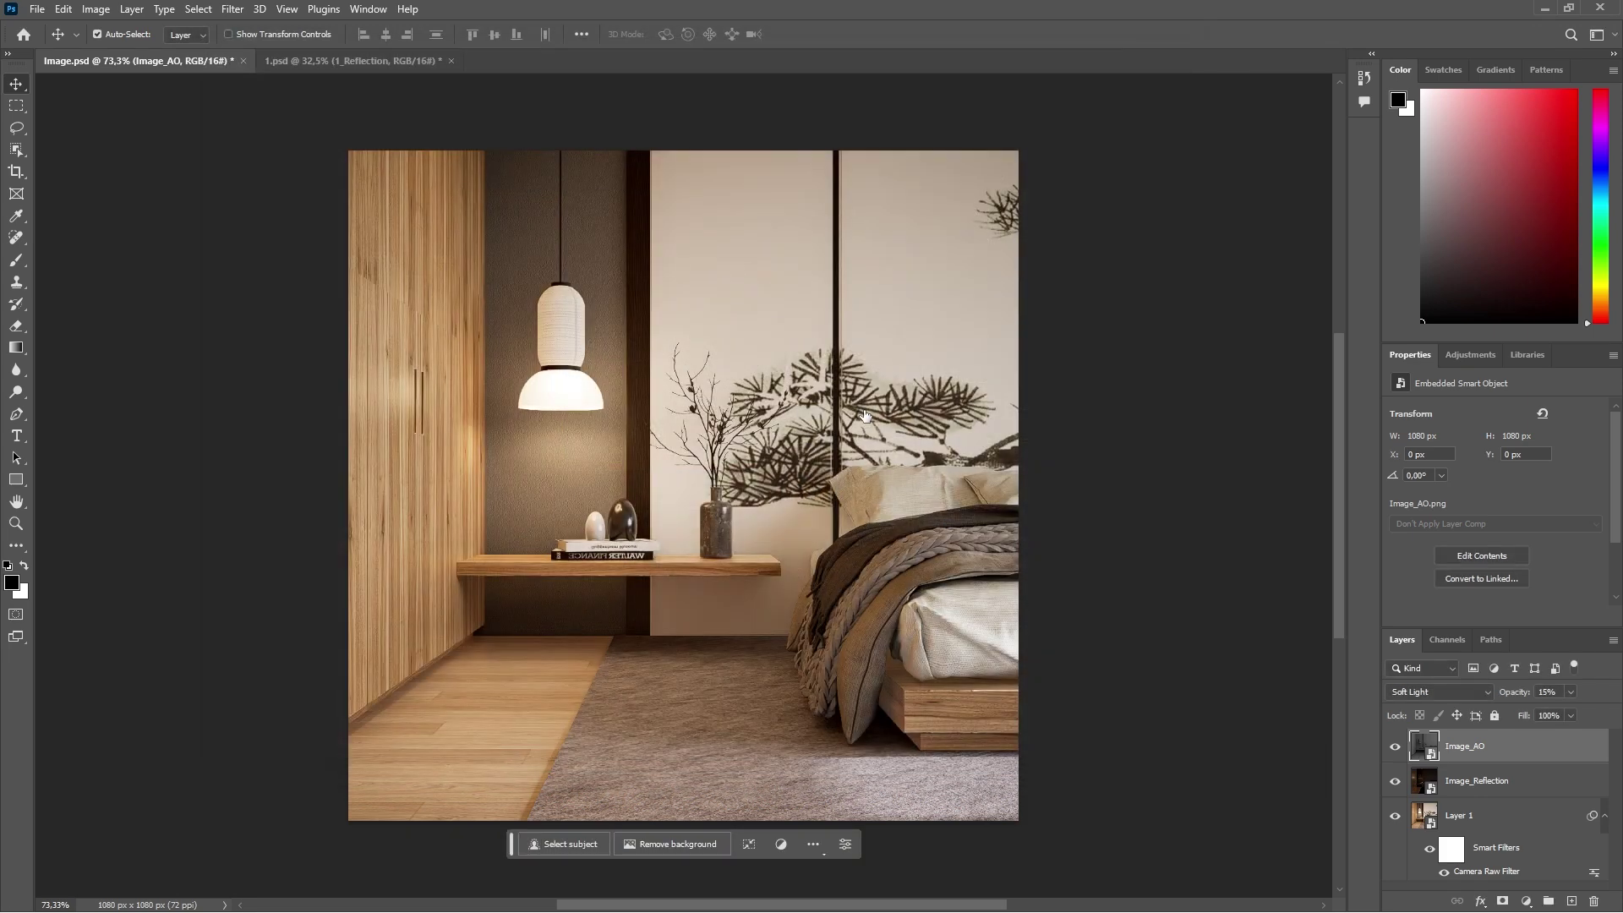
Step: Quit Photoshop and save the changes to the open documents
{"action": "left_click", "coordinate": [376, 62]}
{"action": "left_click", "coordinate": [210, 64]}
{"action": "left_click", "coordinate": [1612, 7]}
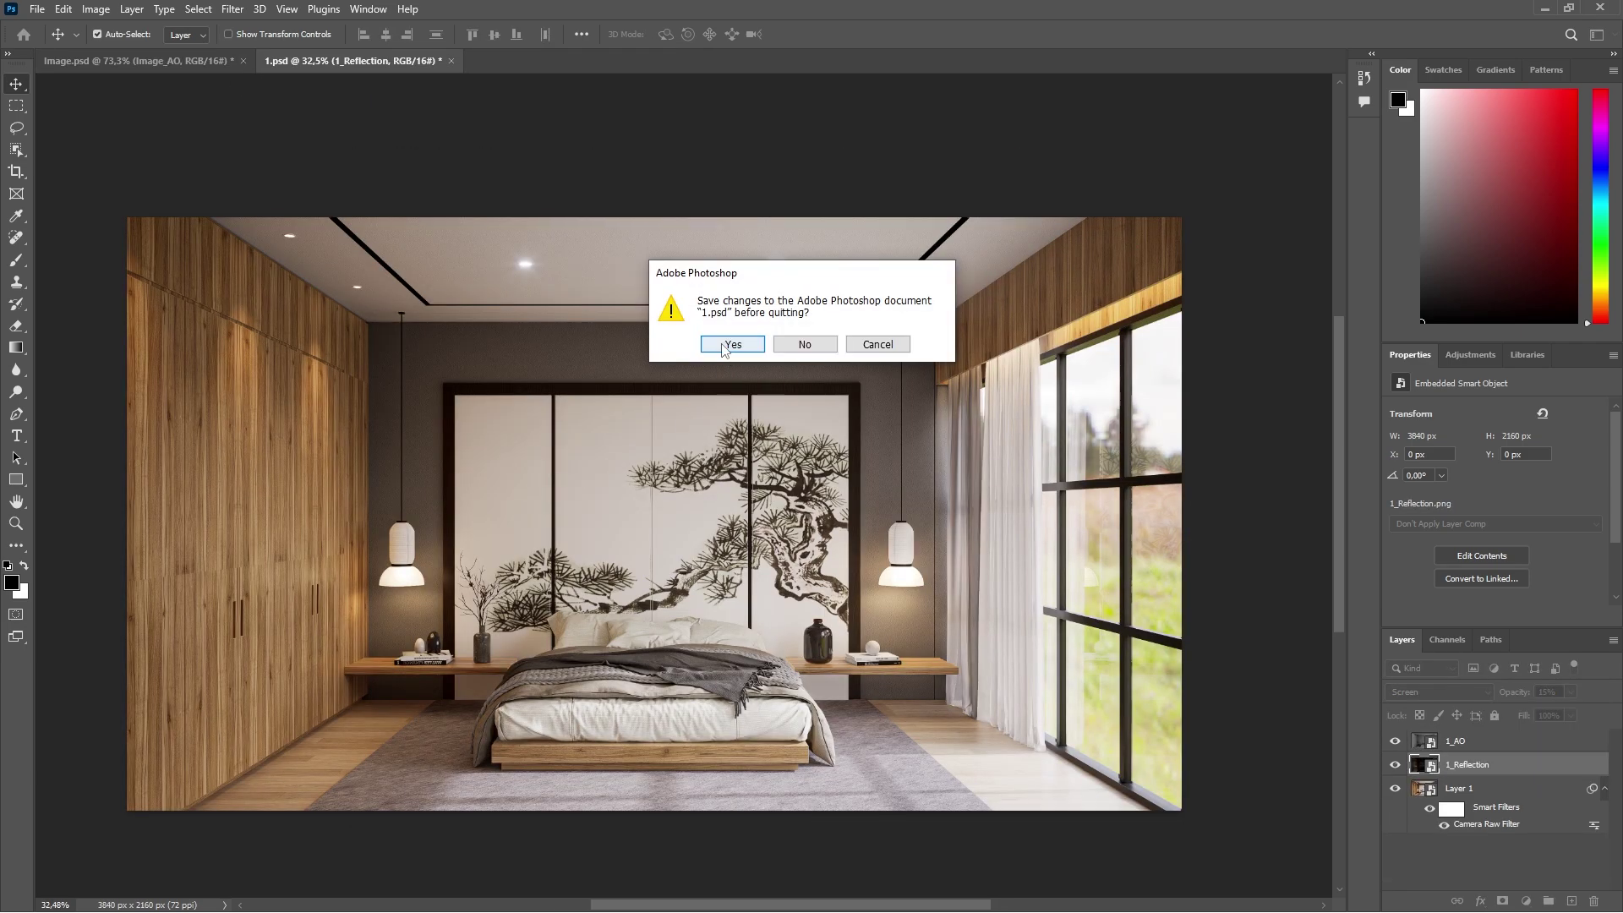
{"action": "left_click", "coordinate": [725, 346]}
{"action": "left_click", "coordinate": [722, 344]}
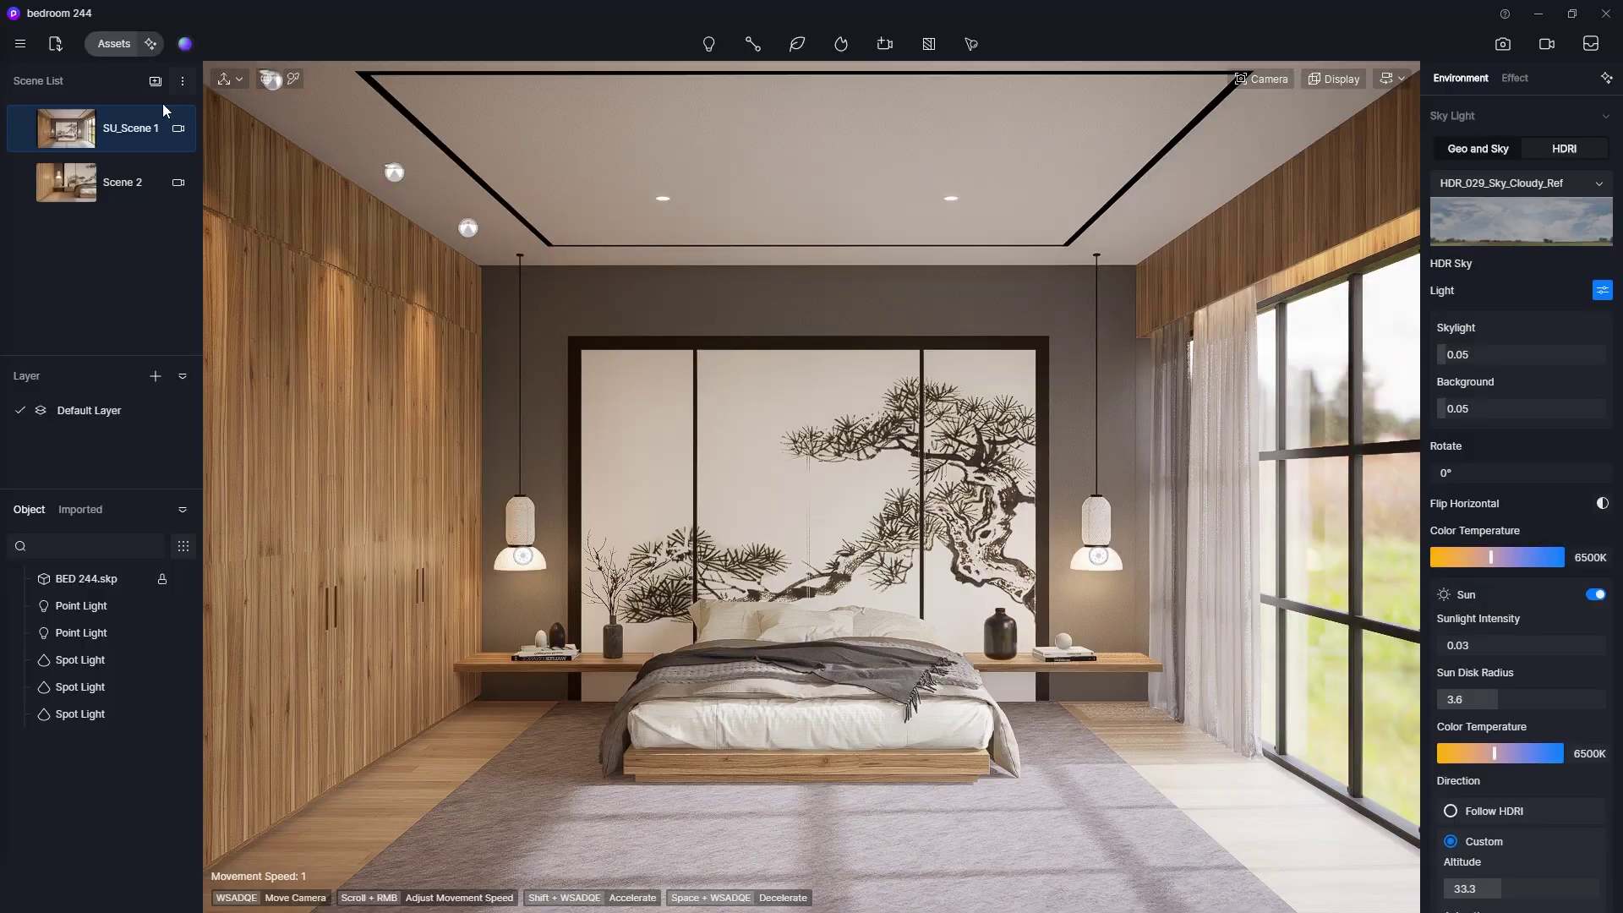
Step: In D5 Render's bedroom 244 project, open Scene 2, set the fly speed to 5 and move the camera sideways toward the window-side nightstand
{"action": "left_click", "coordinate": [64, 184]}
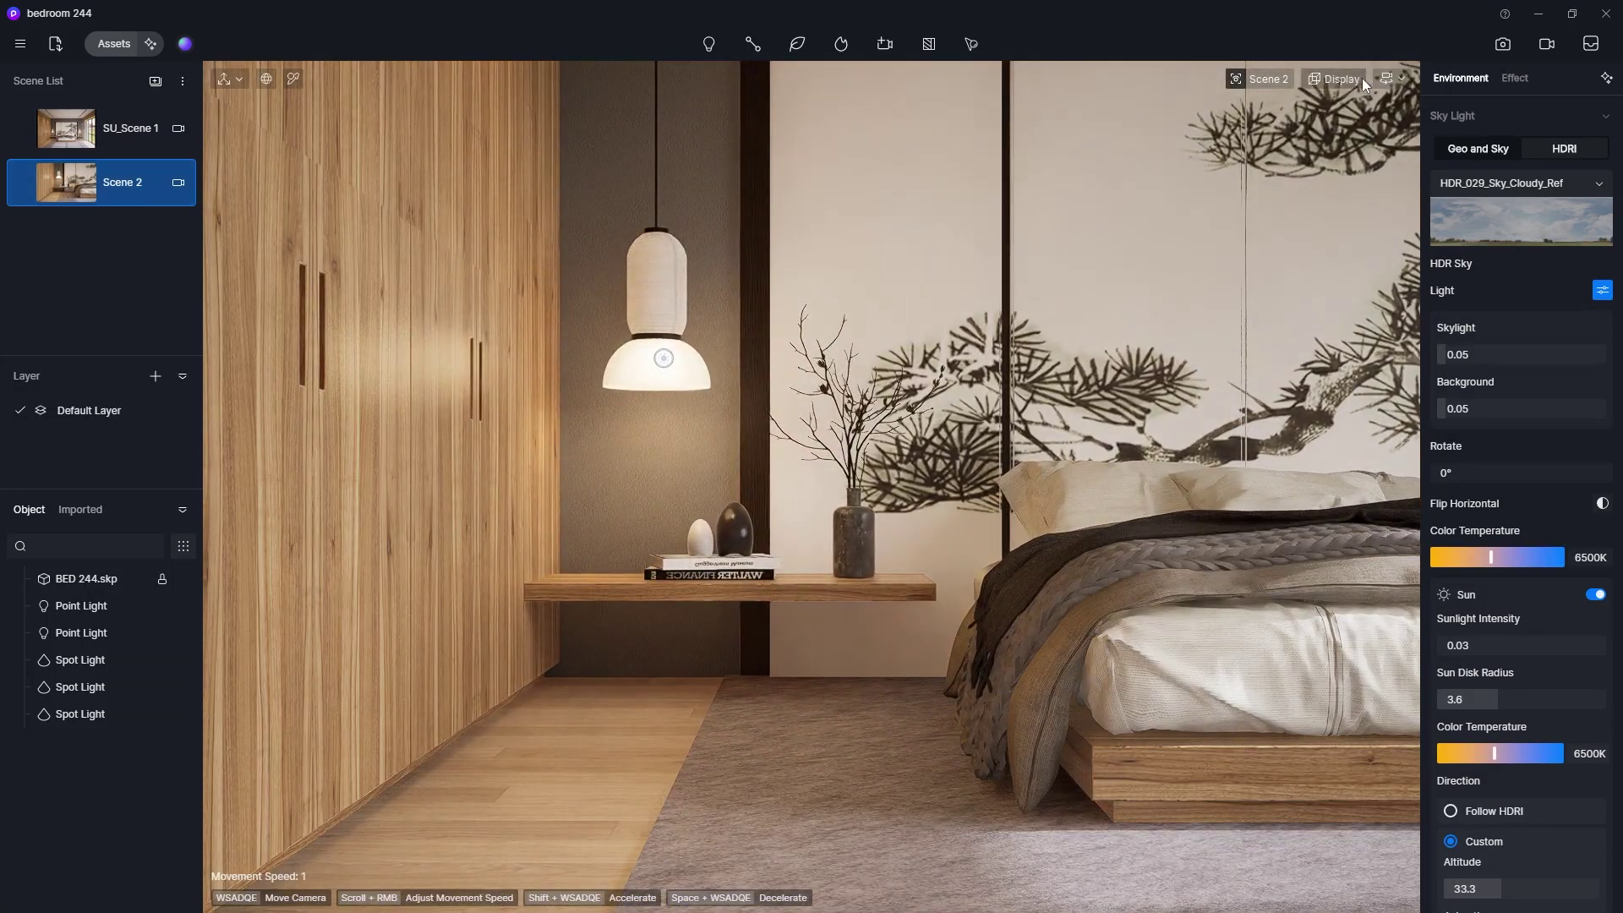
{"action": "left_click", "coordinate": [1393, 79]}
{"action": "type", "text": "5"}
{"action": "key", "text": "Return"}
{"action": "key", "text": "d"}
{"action": "key", "text": "d"}
{"action": "key", "text": "d"}
{"action": "key", "text": "d"}
{"action": "key", "text": "d"}
{"action": "key", "text": "d"}
{"action": "key", "text": "d"}
{"action": "key", "text": "d"}
{"action": "key", "text": "d"}
{"action": "key", "text": "d"}
{"action": "key", "text": "d"}
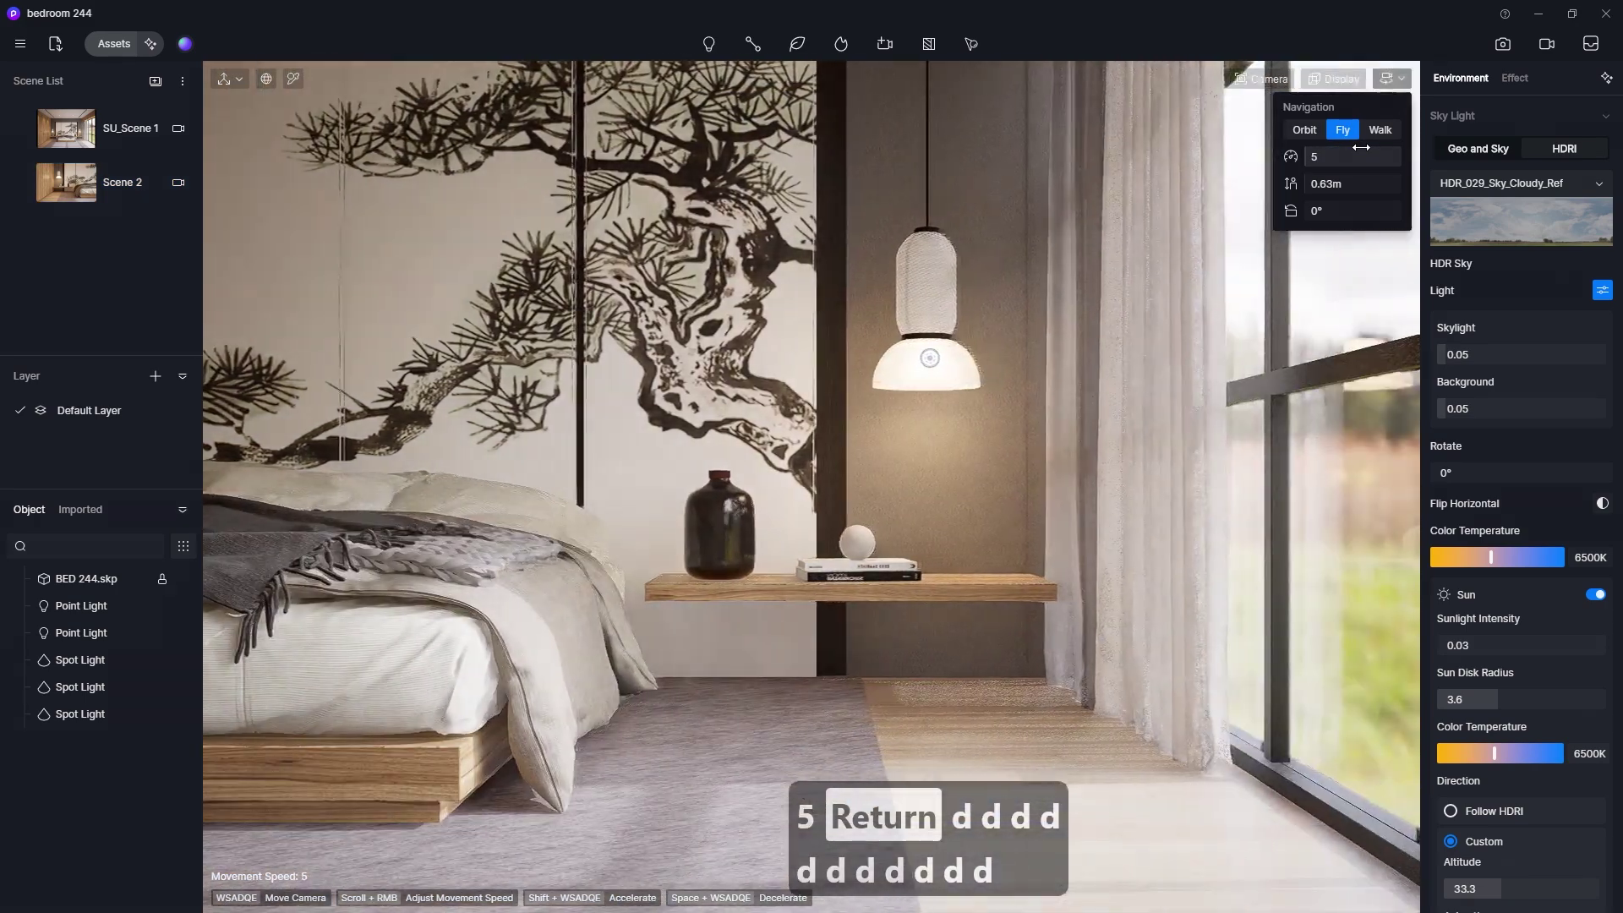
{"action": "key", "text": "a"}
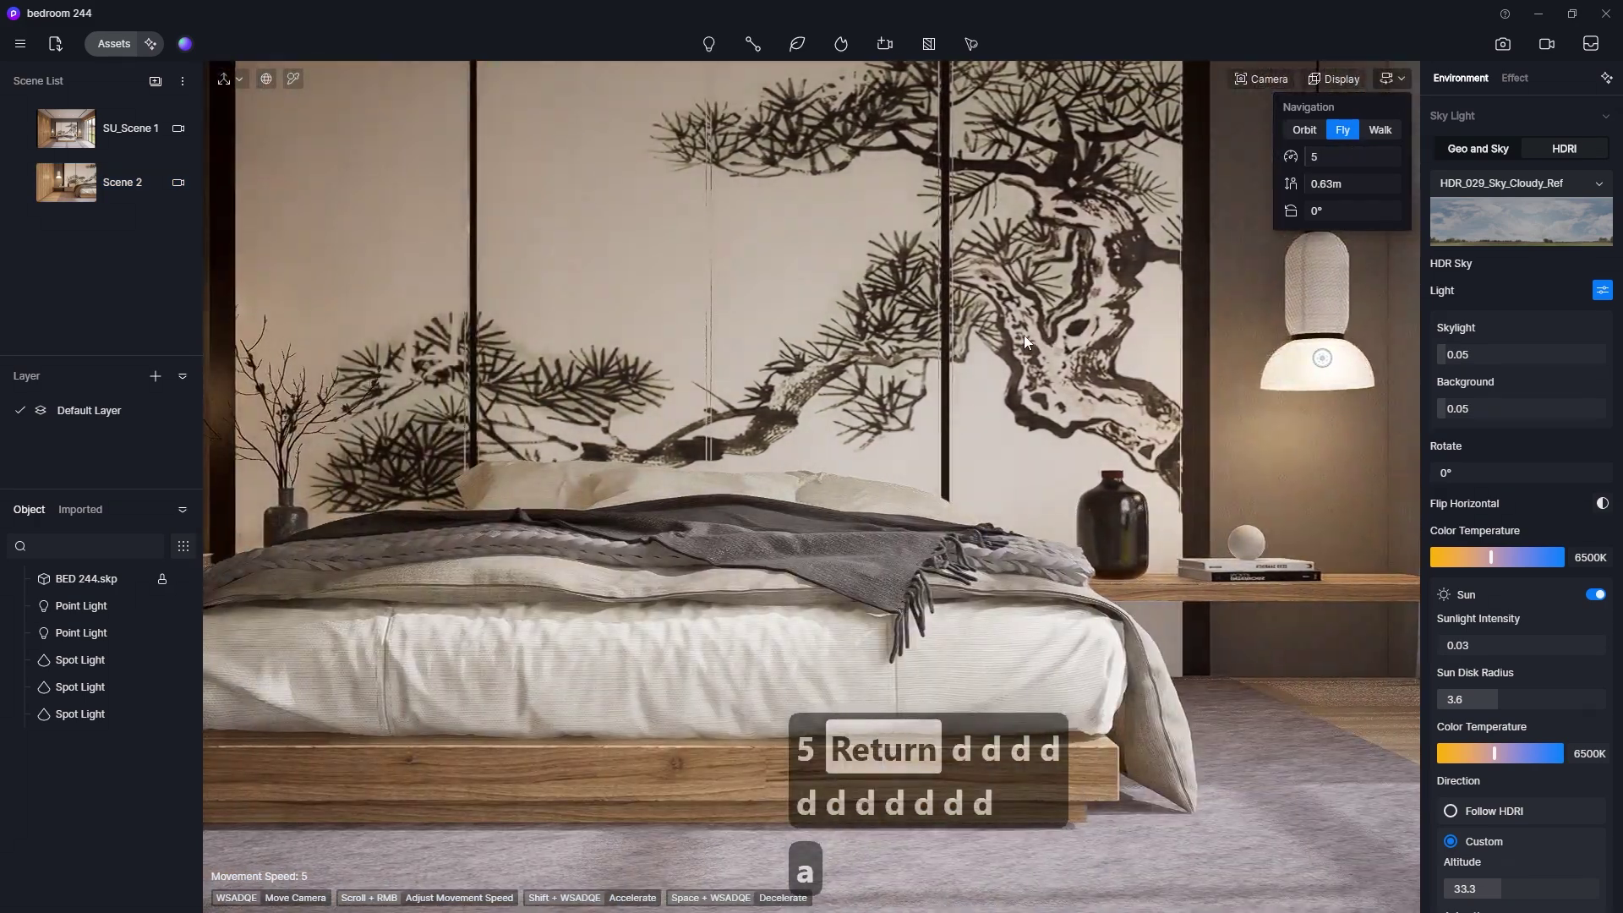
{"action": "key", "text": "d"}
Step: Raise the camera above the bed and turn it toward the window-side nightstand and the sheer curtains
{"action": "key", "text": "q"}
{"action": "key", "text": "q"}
{"action": "key", "text": "q"}
{"action": "key", "text": "q"}
{"action": "key", "text": "q"}
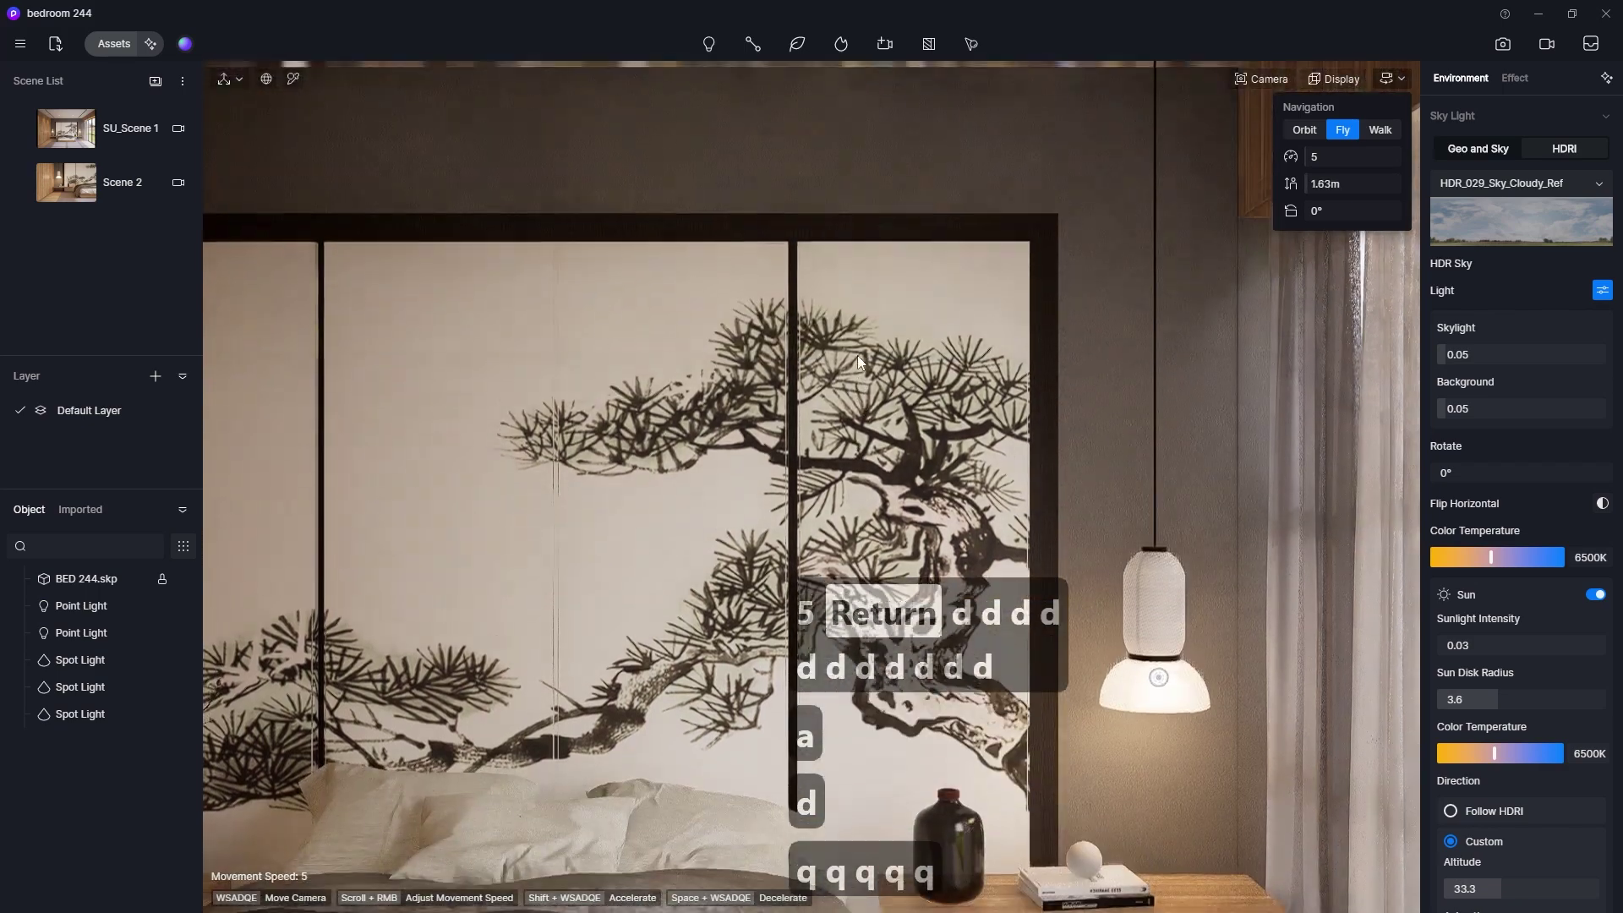
{"action": "key", "text": "e"}
{"action": "key", "text": "e"}
{"action": "right_click_drag", "start_coordinate": [755, 397], "coordinate": [963, 406]}
{"action": "key", "text": "a"}
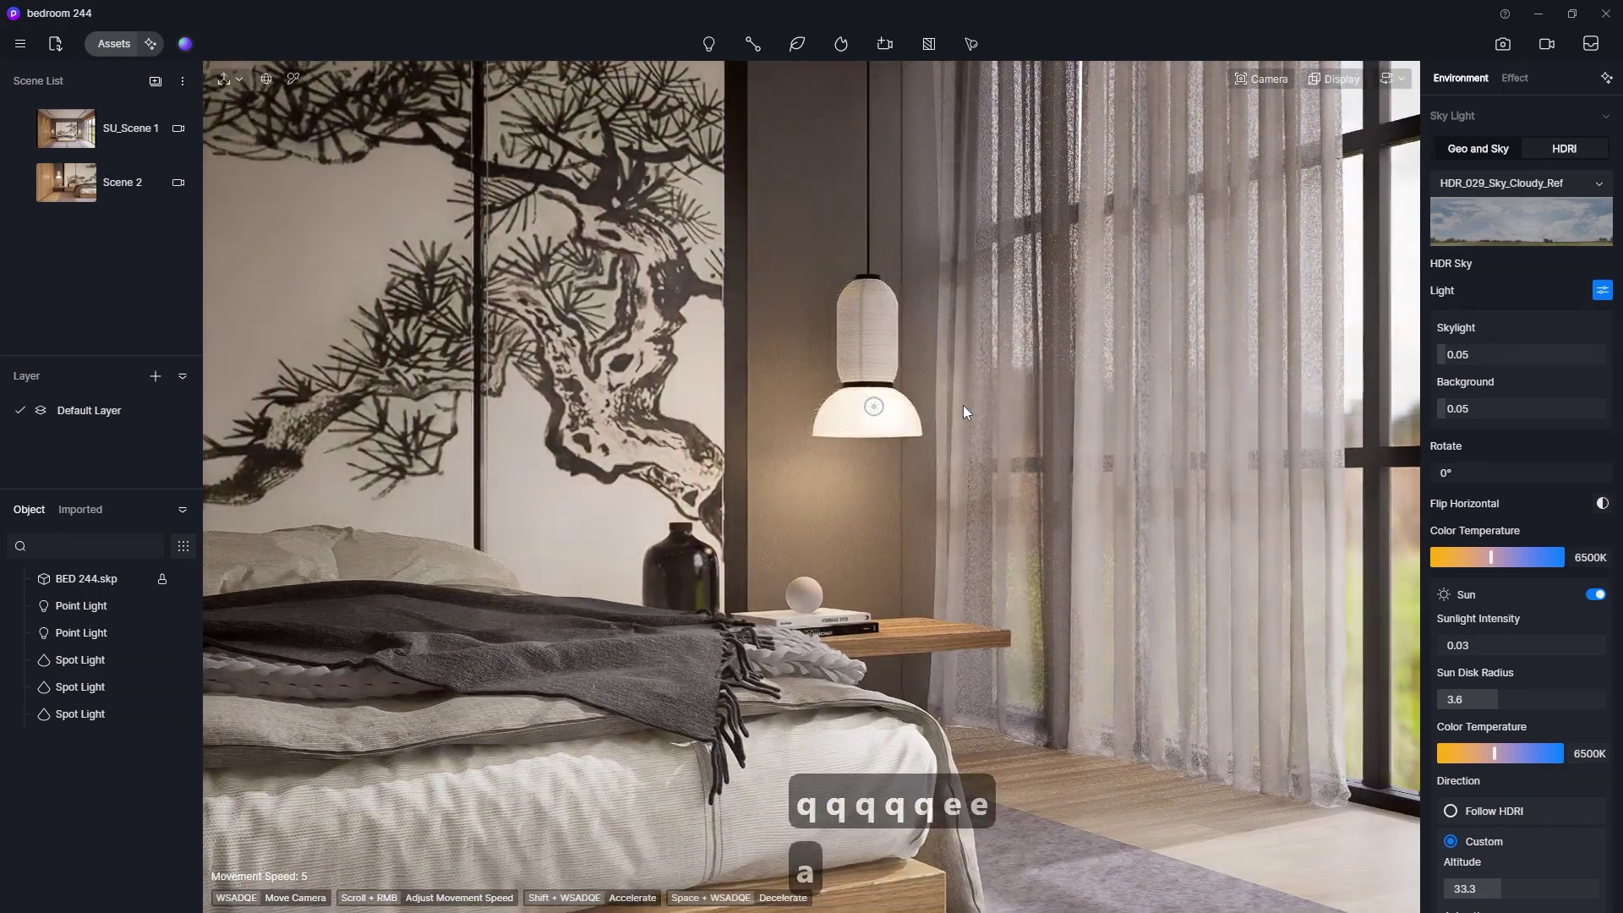
Step: Adjust the camera height to balance the pendant lamp, the bed and the pine wall panel in the view
{"action": "key", "text": "q"}
{"action": "key", "text": "e"}
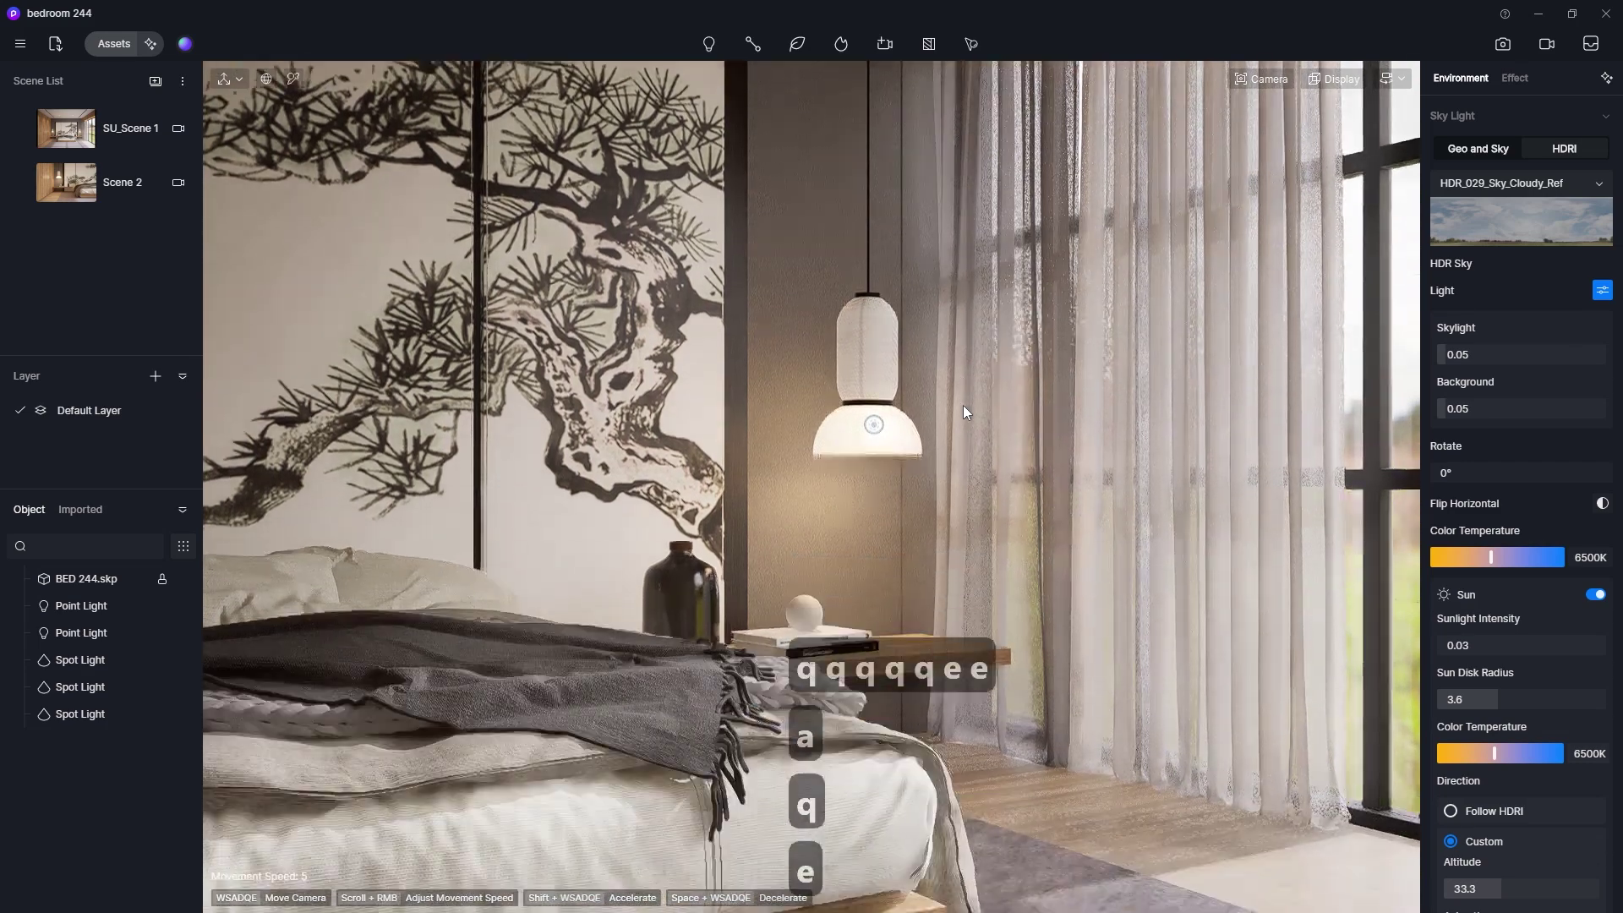
{"action": "key", "text": "q"}
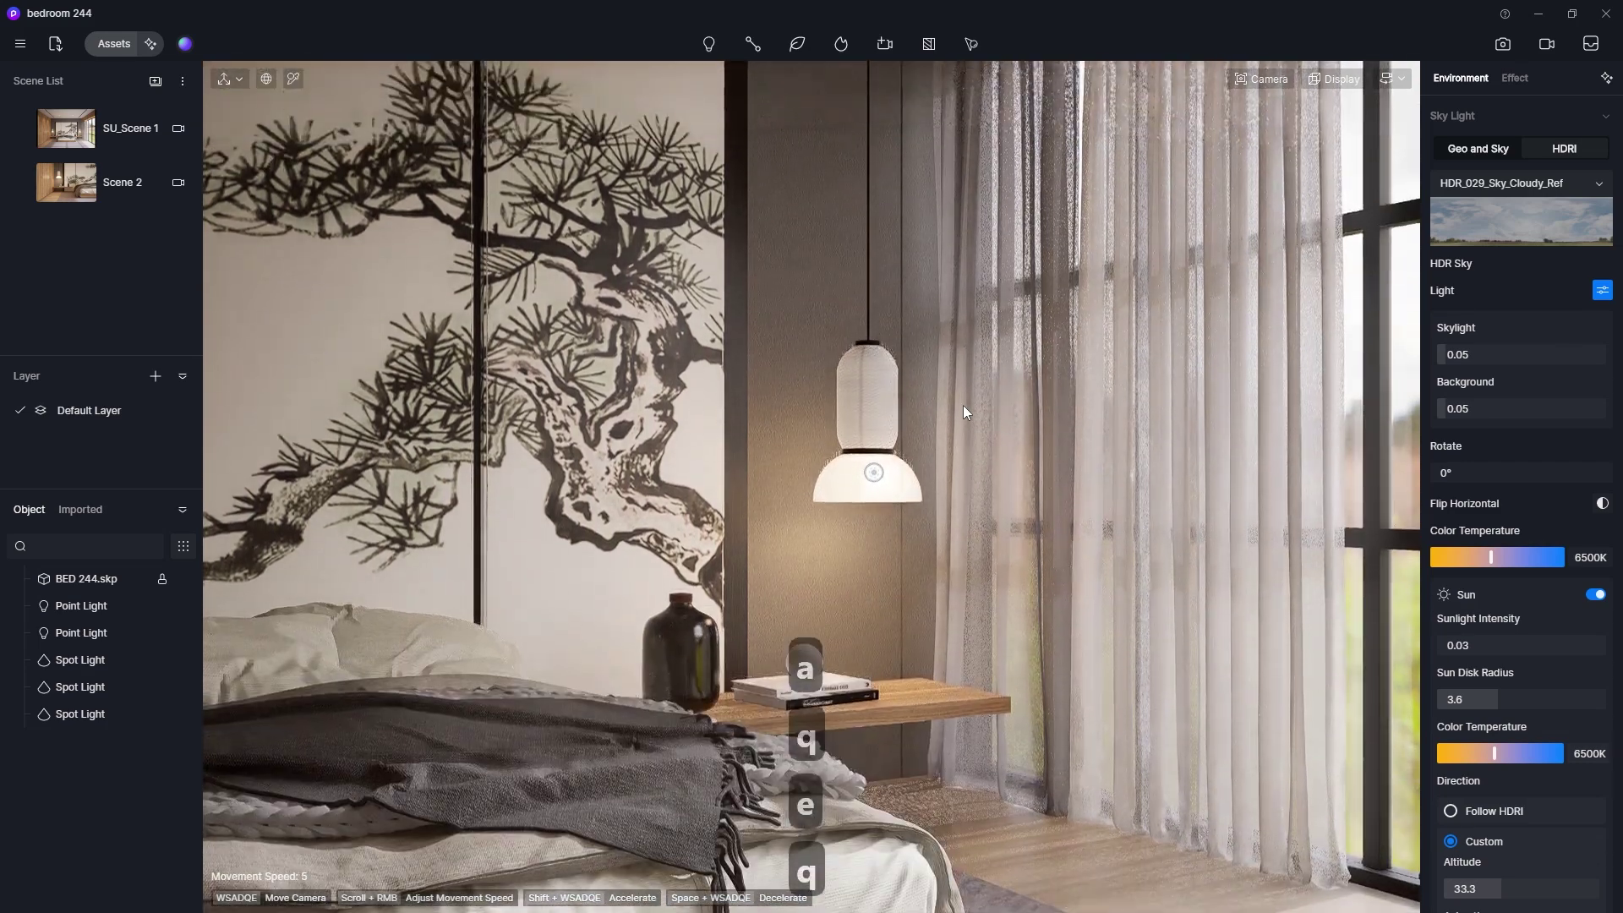
{"action": "key", "text": "q"}
{"action": "key", "text": "q"}
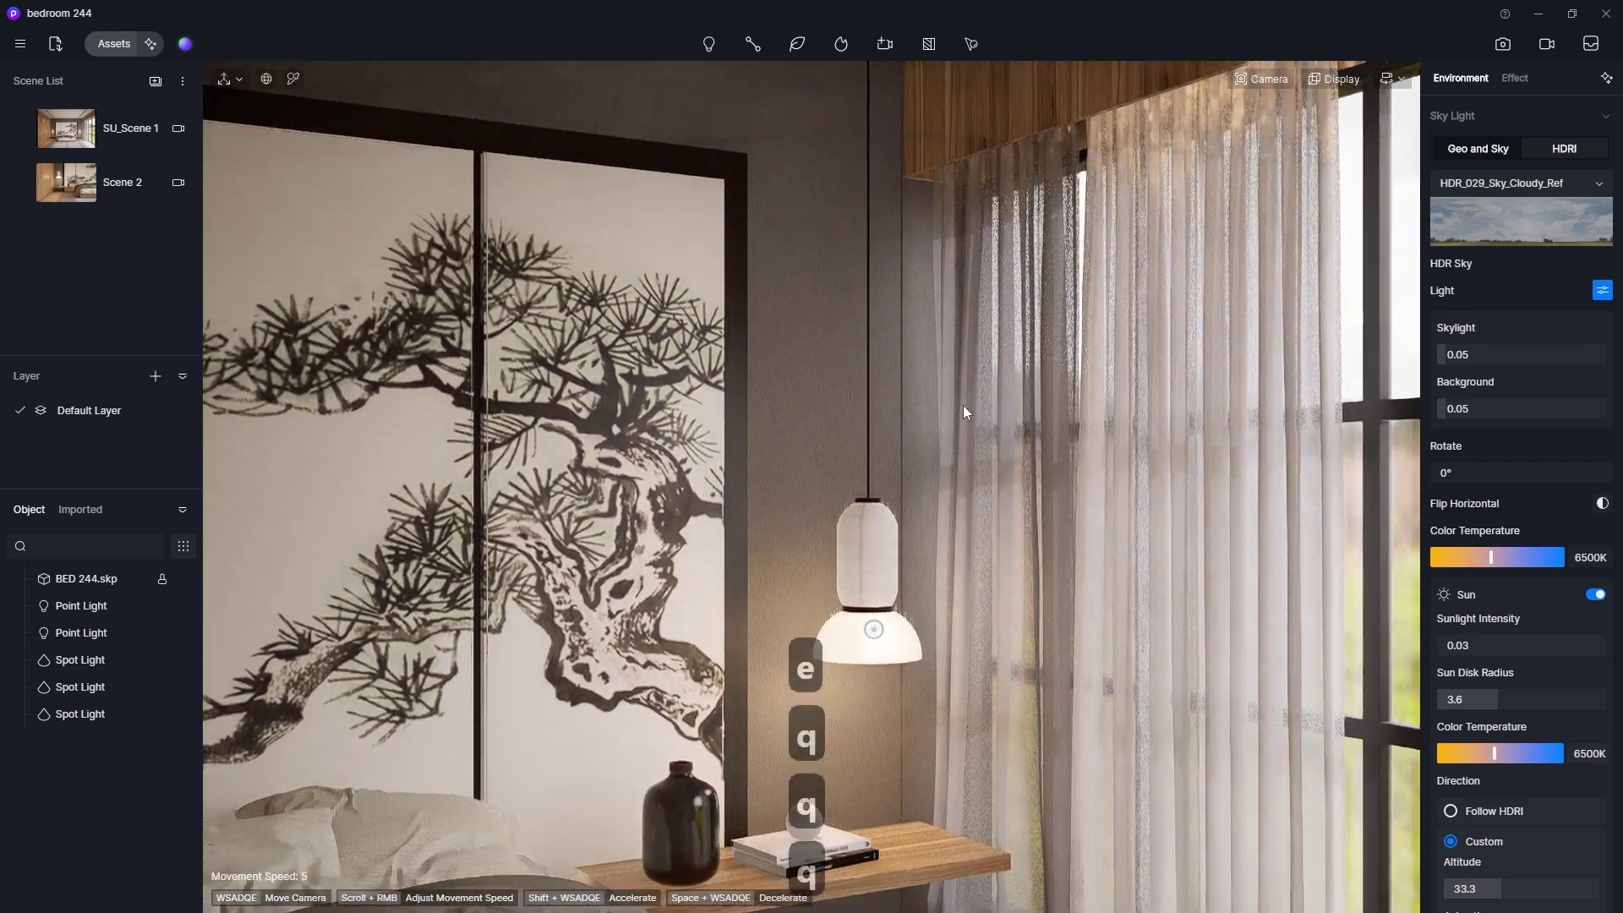
{"action": "key", "text": "e"}
Step: Move the camera back from the nightstand until the bed, pendant lamp and large window fit in the view
{"action": "key", "text": "s"}
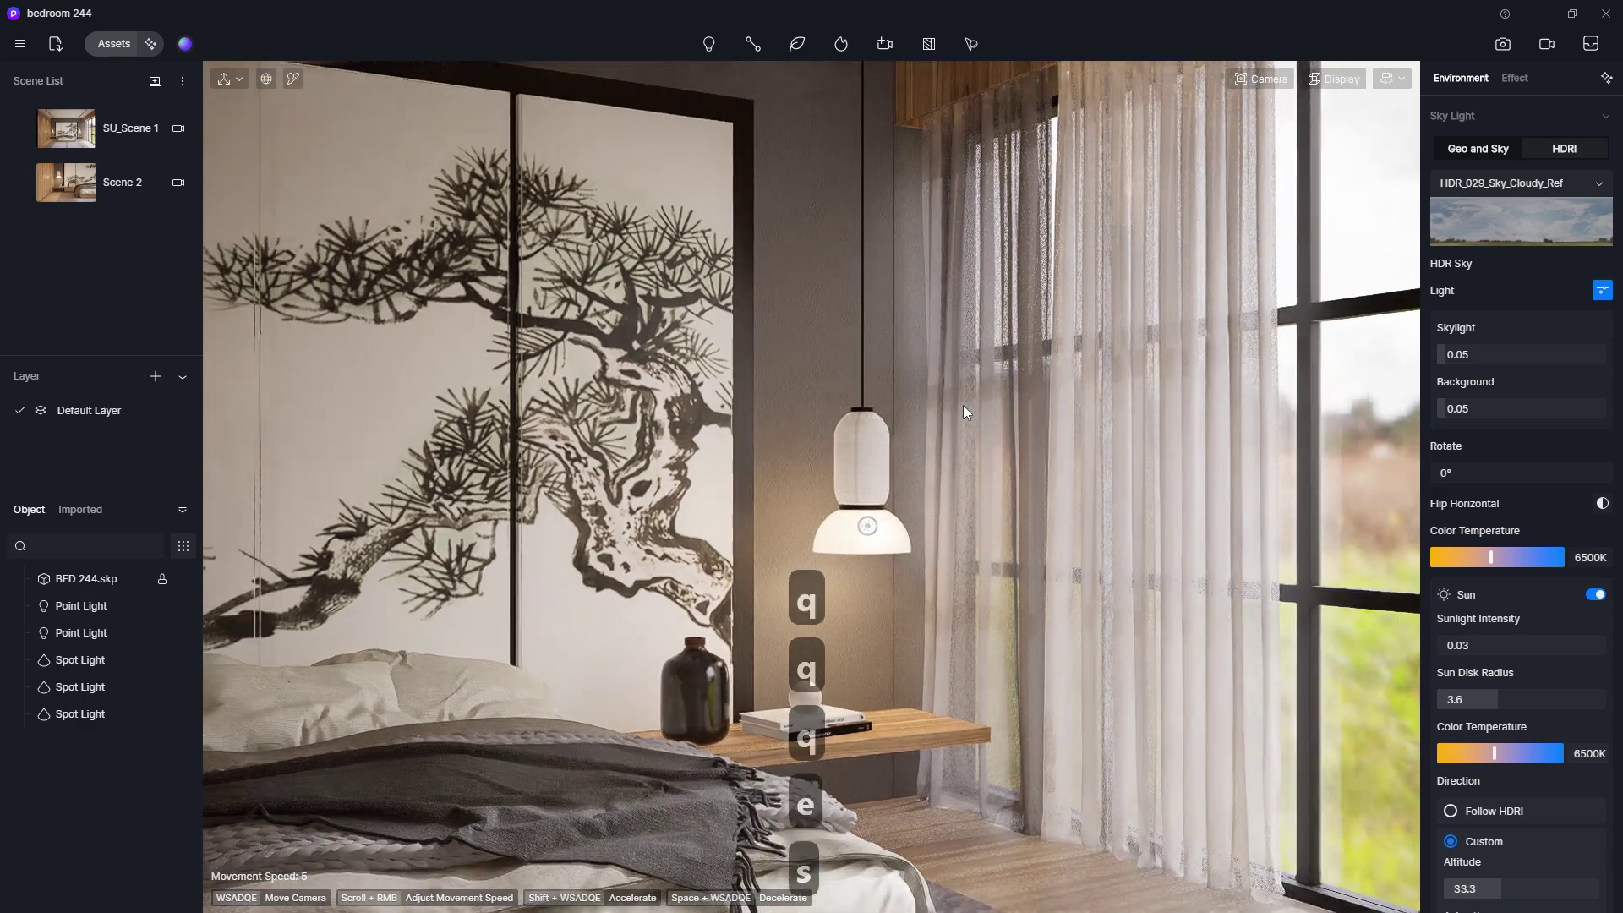
{"action": "key", "text": "s"}
{"action": "key", "text": "w"}
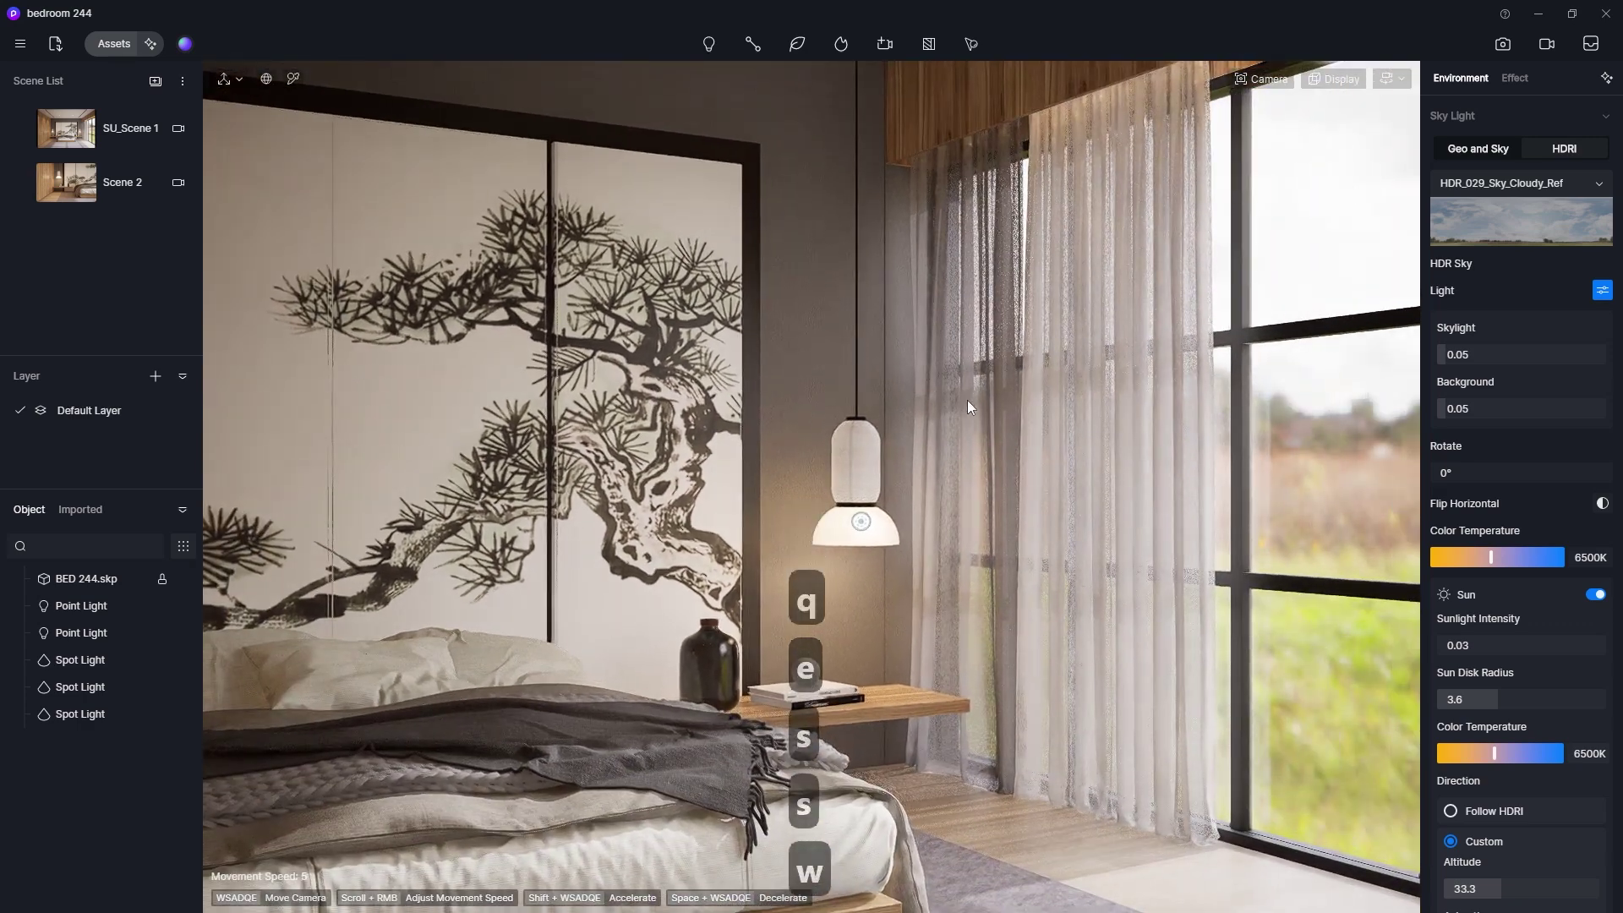
{"action": "key", "text": "s"}
{"action": "key", "text": "s"}
{"action": "key", "text": "s"}
{"action": "key", "text": "s"}
{"action": "key", "text": "w"}
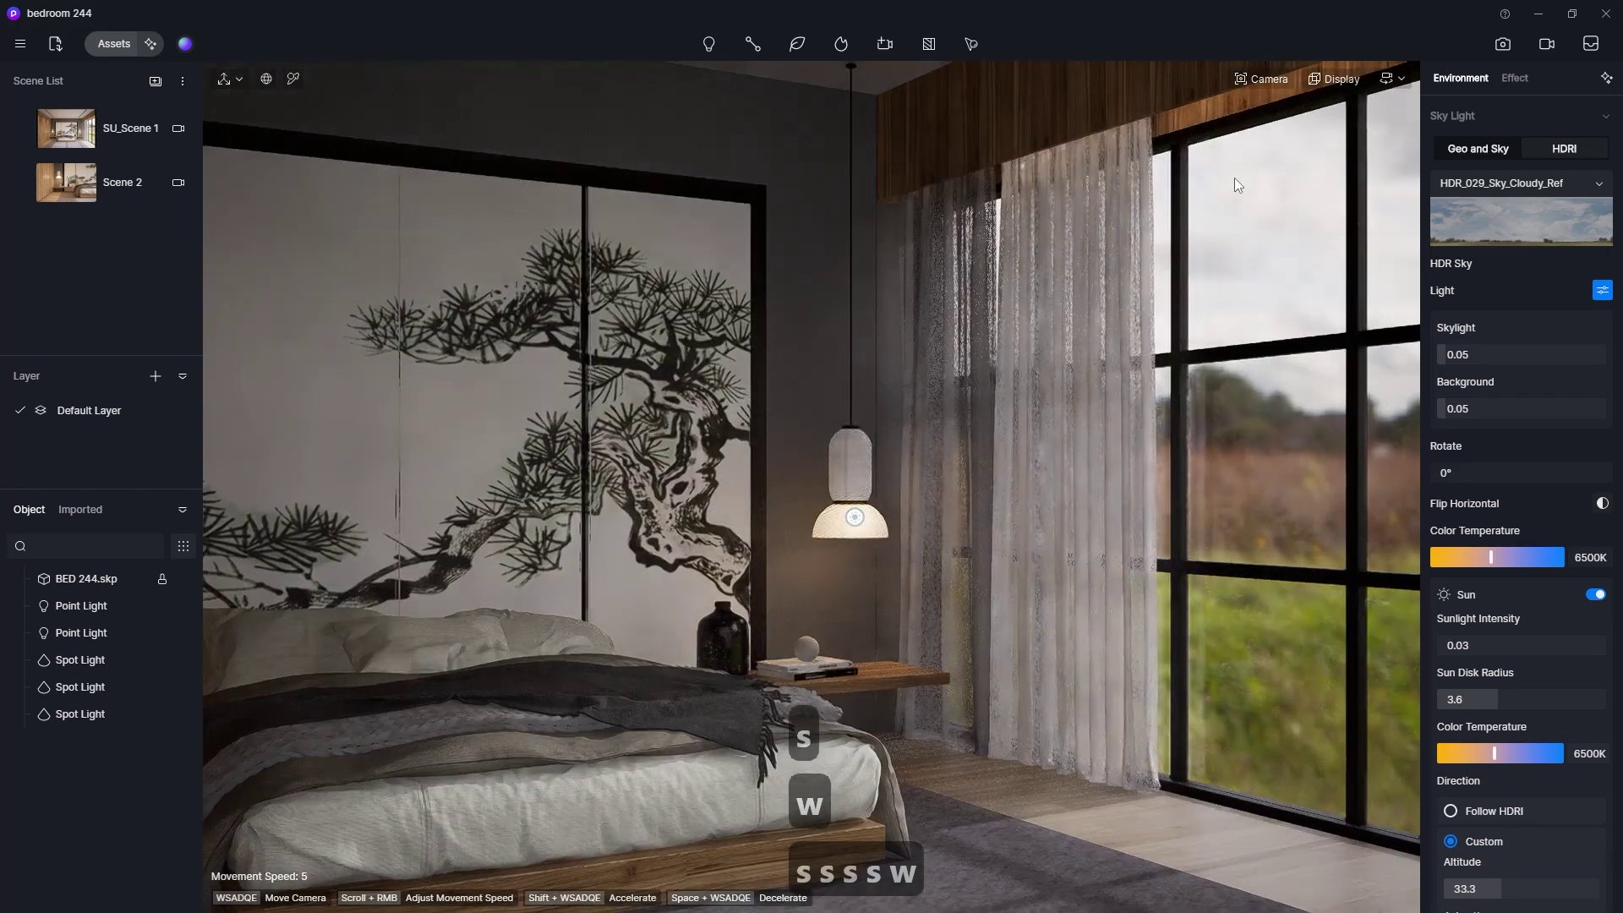
{"action": "key", "text": "w"}
{"action": "key", "text": "s"}
{"action": "key", "text": "w"}
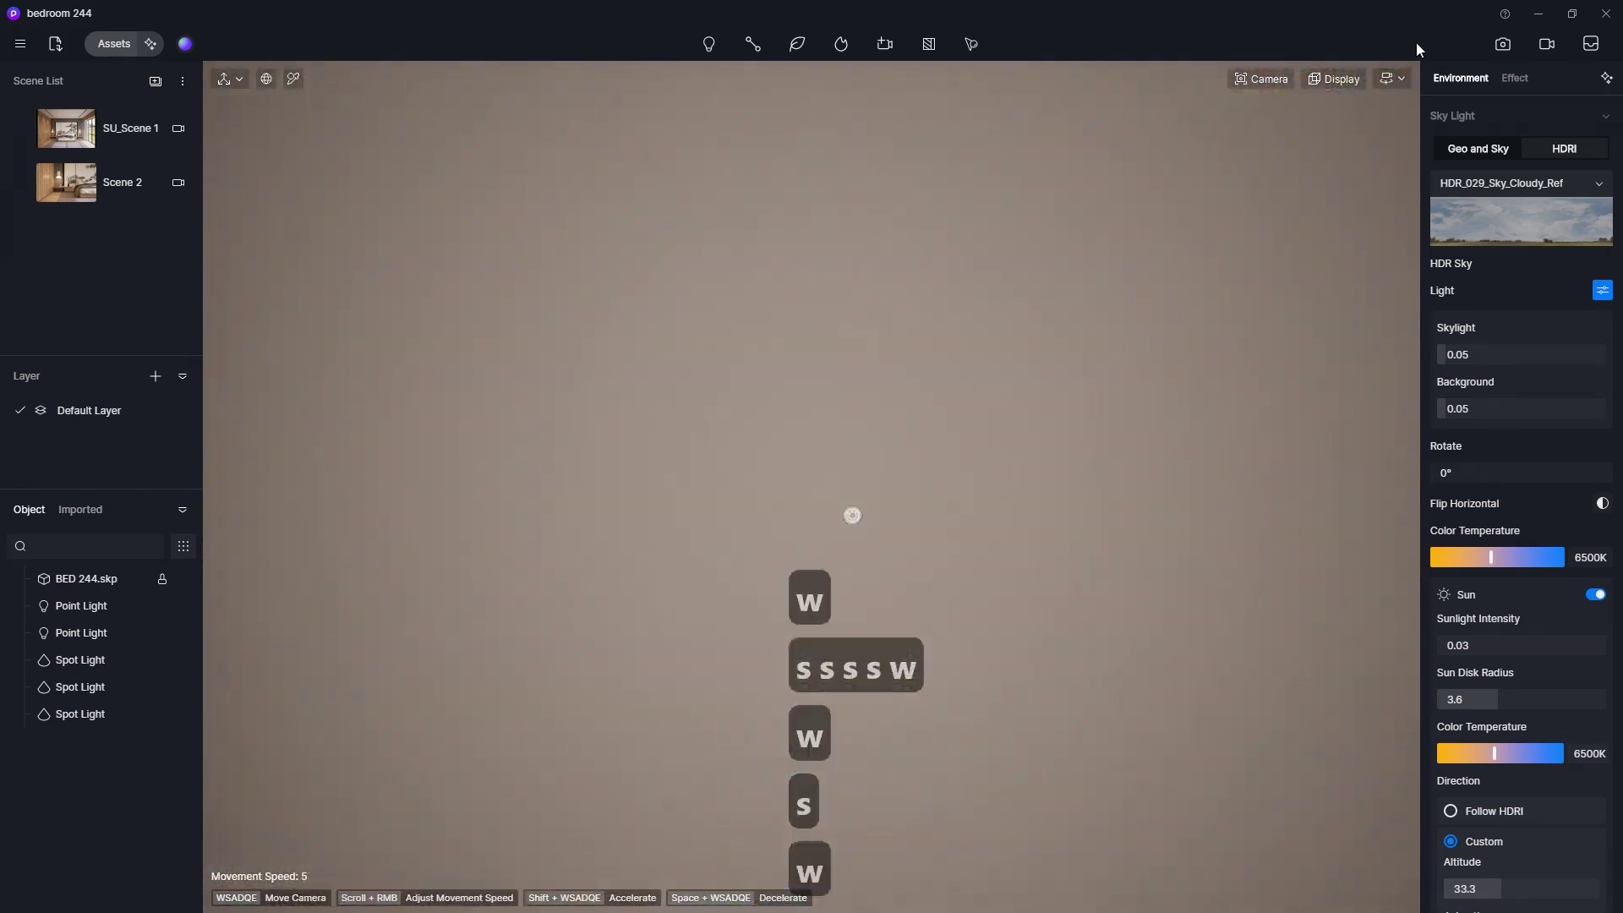
Step: Set up a still image render of this view with a 1:1 aspect ratio
{"action": "left_click", "coordinate": [1503, 46]}
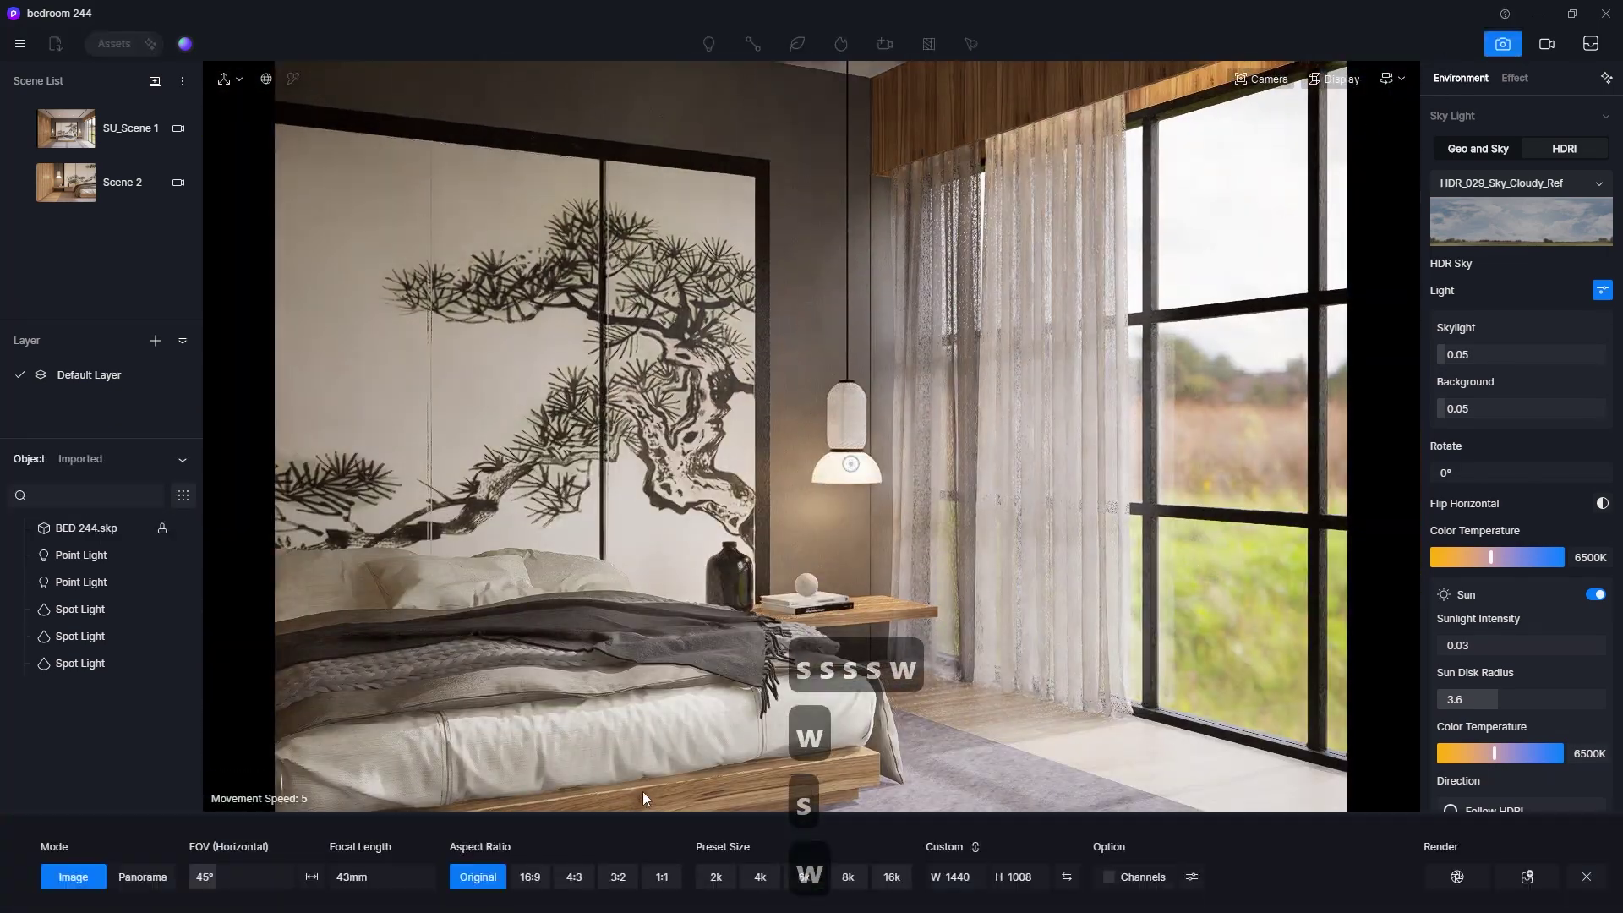
{"action": "left_click", "coordinate": [662, 877]}
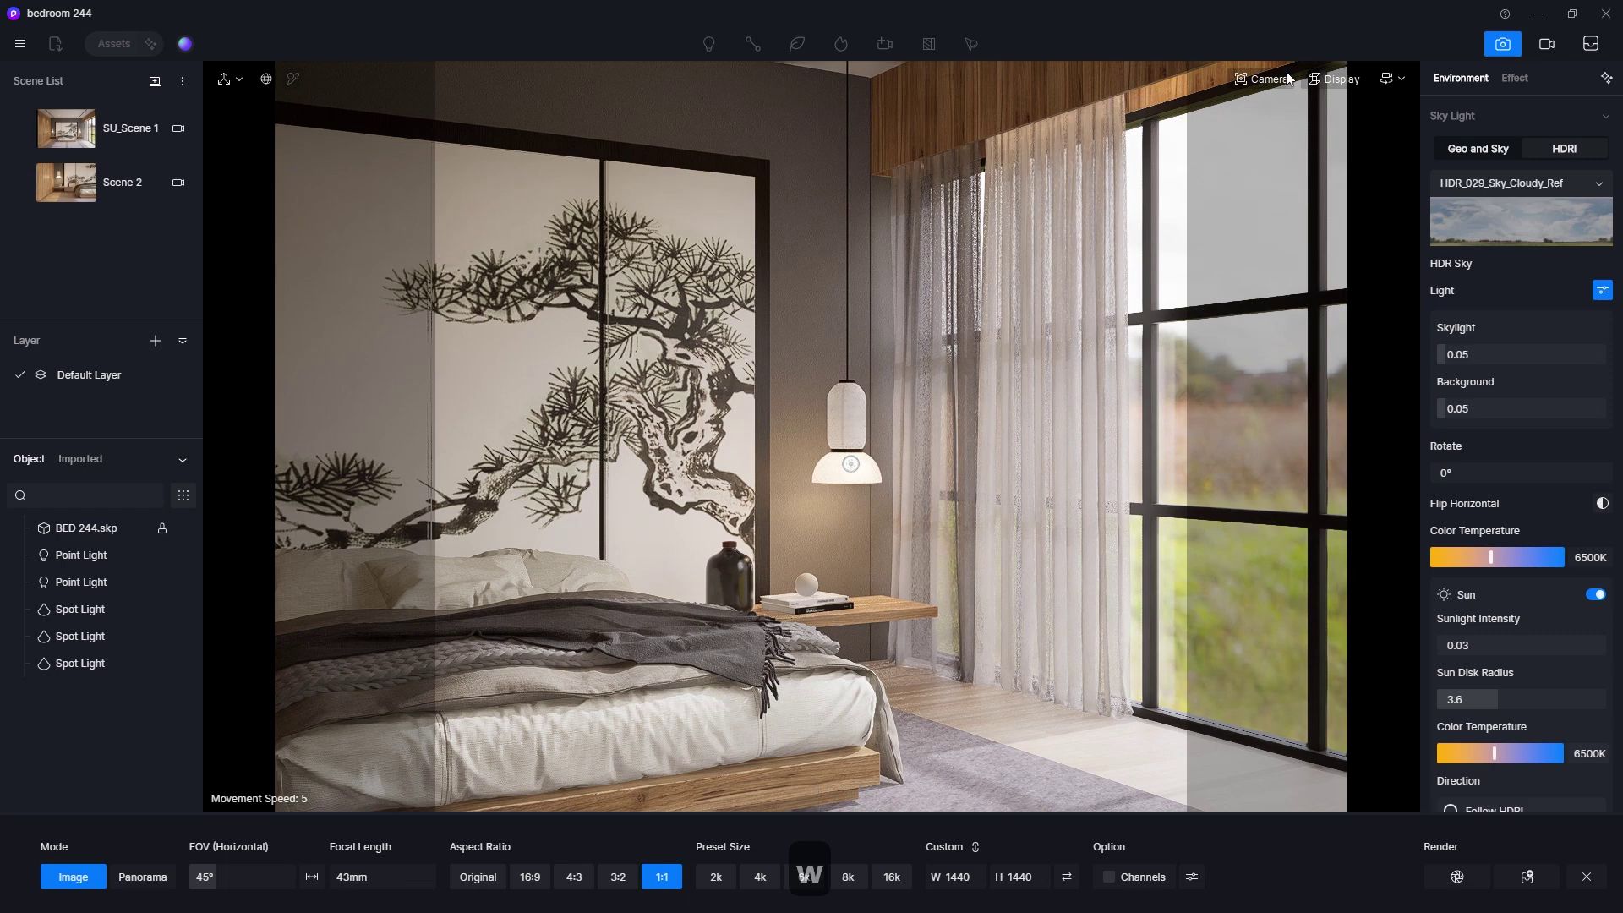
Step: Try a 35° field of view with a lower camera, and return to 45° with the camera raised again
{"action": "left_click", "coordinate": [1262, 78]}
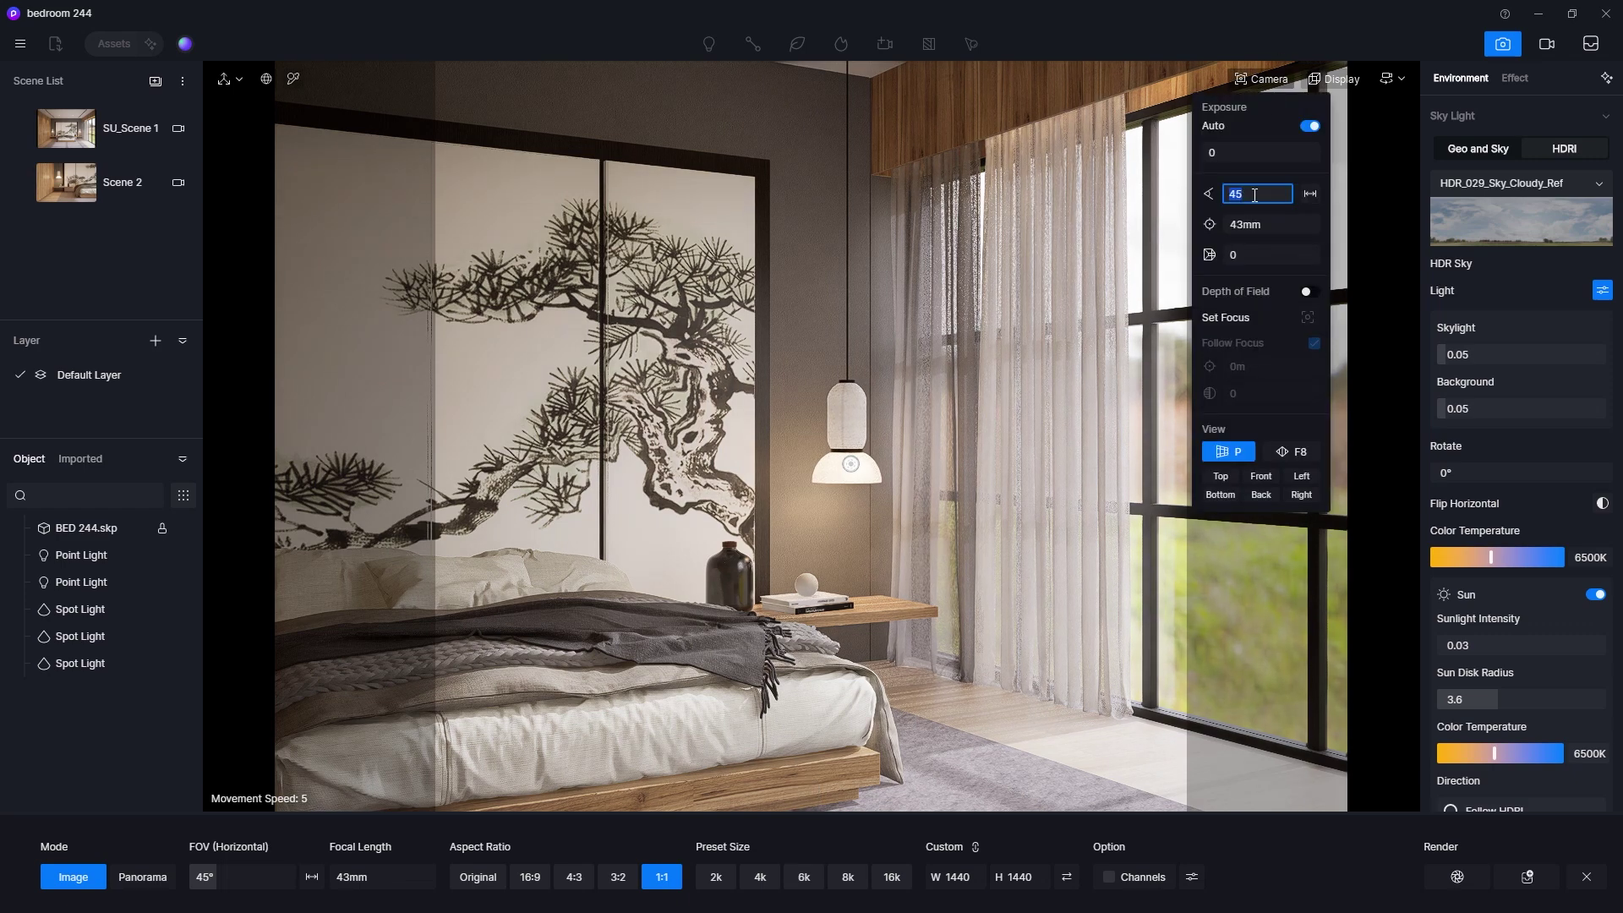
{"action": "type", "text": "35"}
{"action": "key", "text": "Return"}
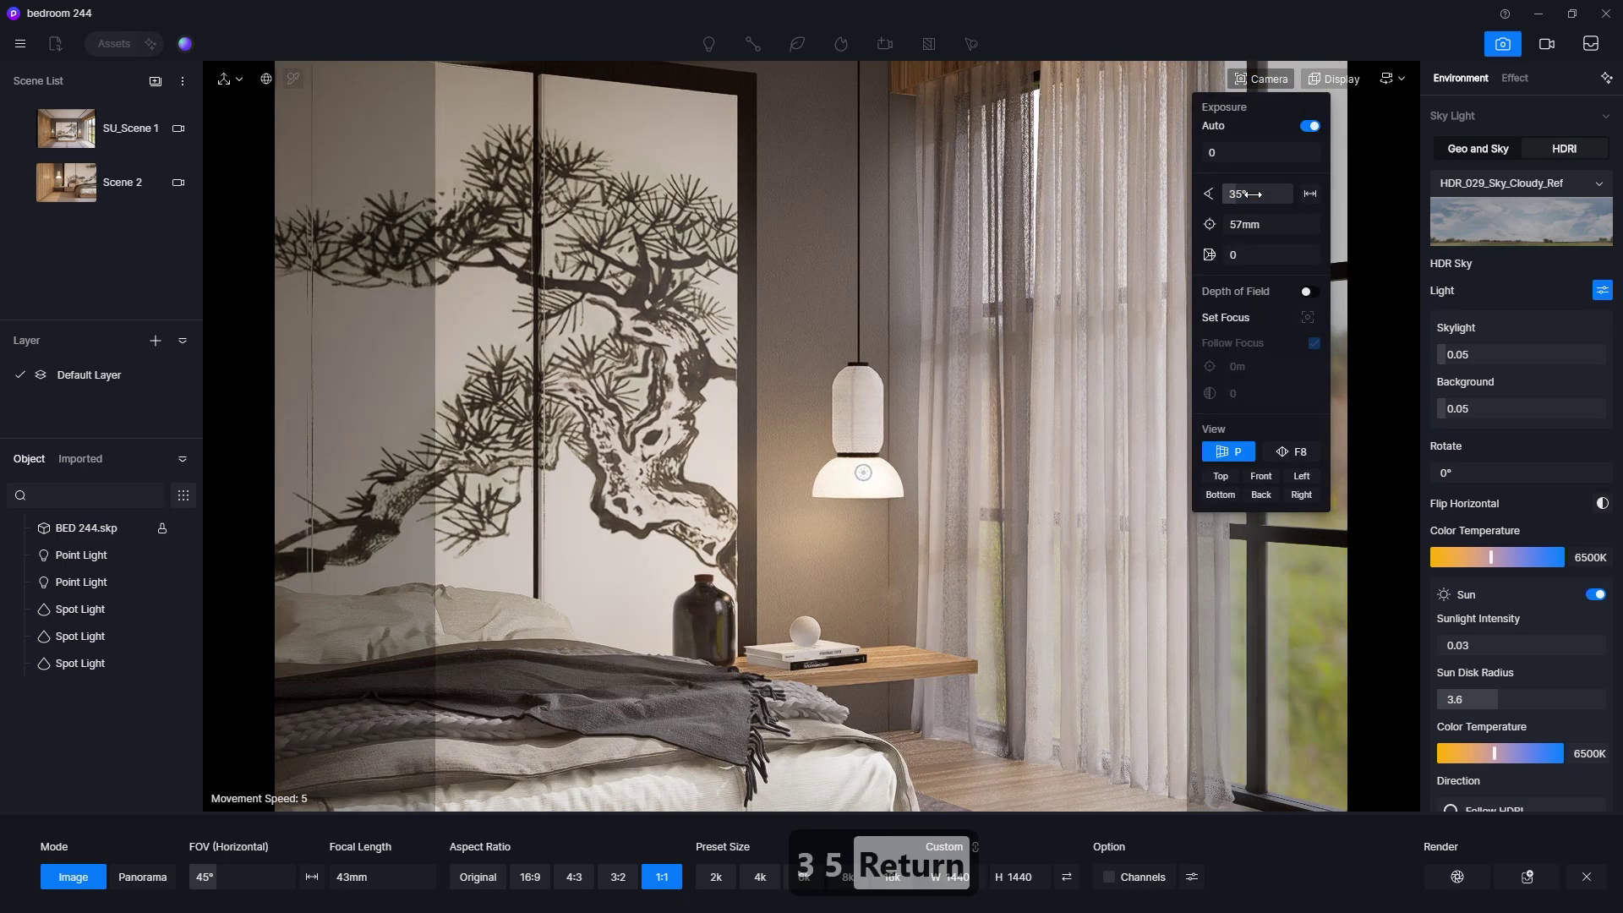
{"action": "key", "text": "e"}
{"action": "left_click", "coordinate": [1247, 199]}
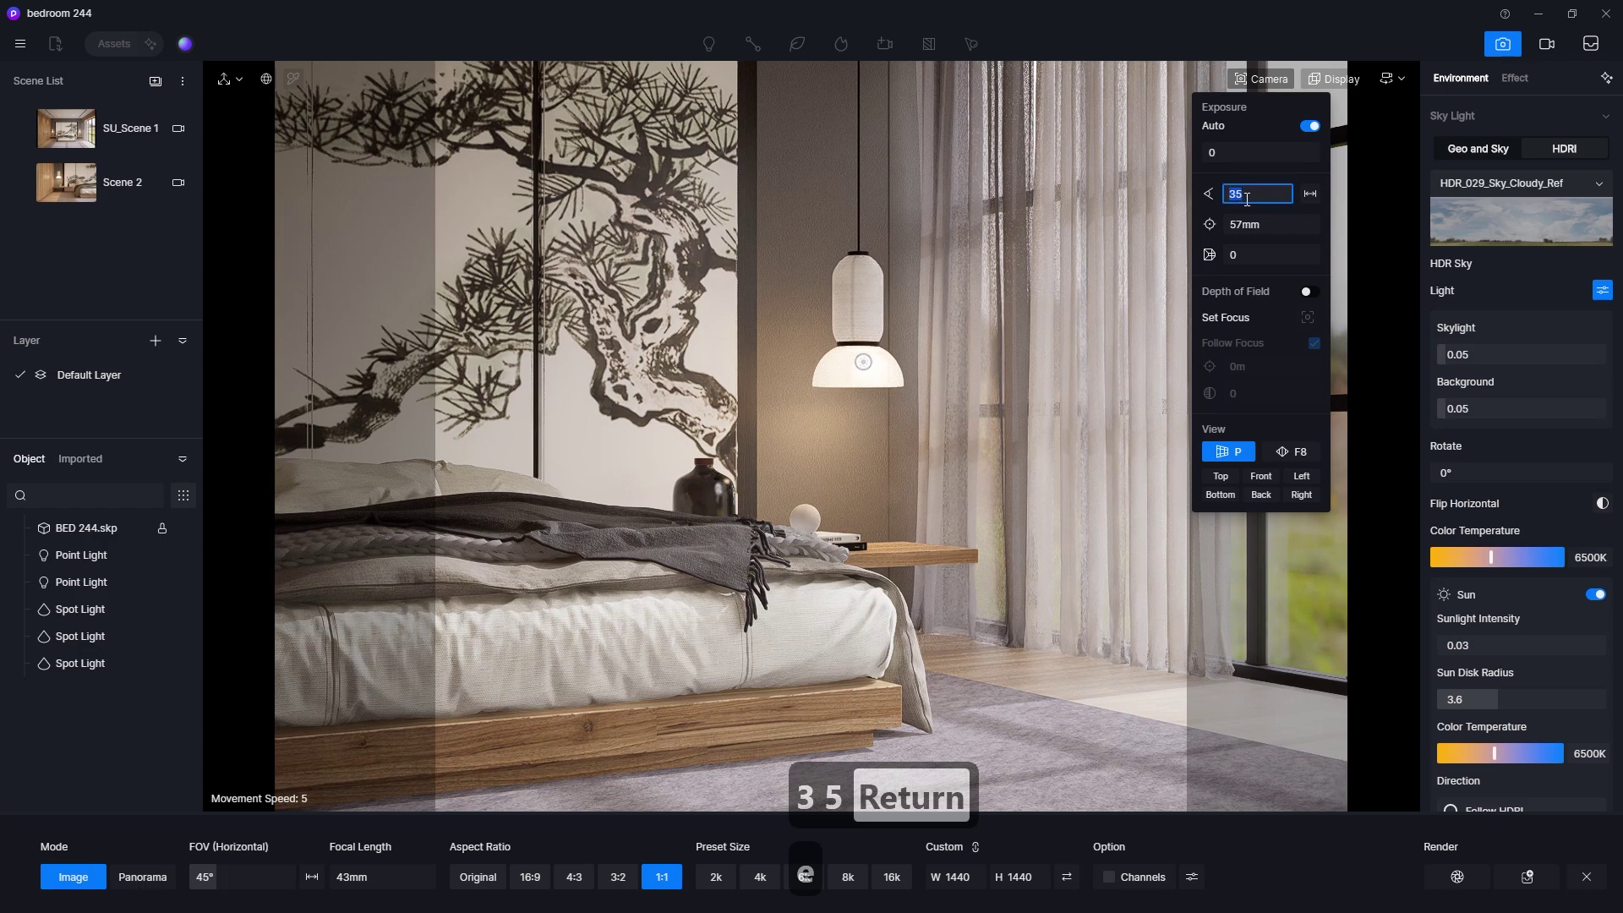
{"action": "type", "text": "45"}
{"action": "key", "text": "Return"}
{"action": "key", "text": "q"}
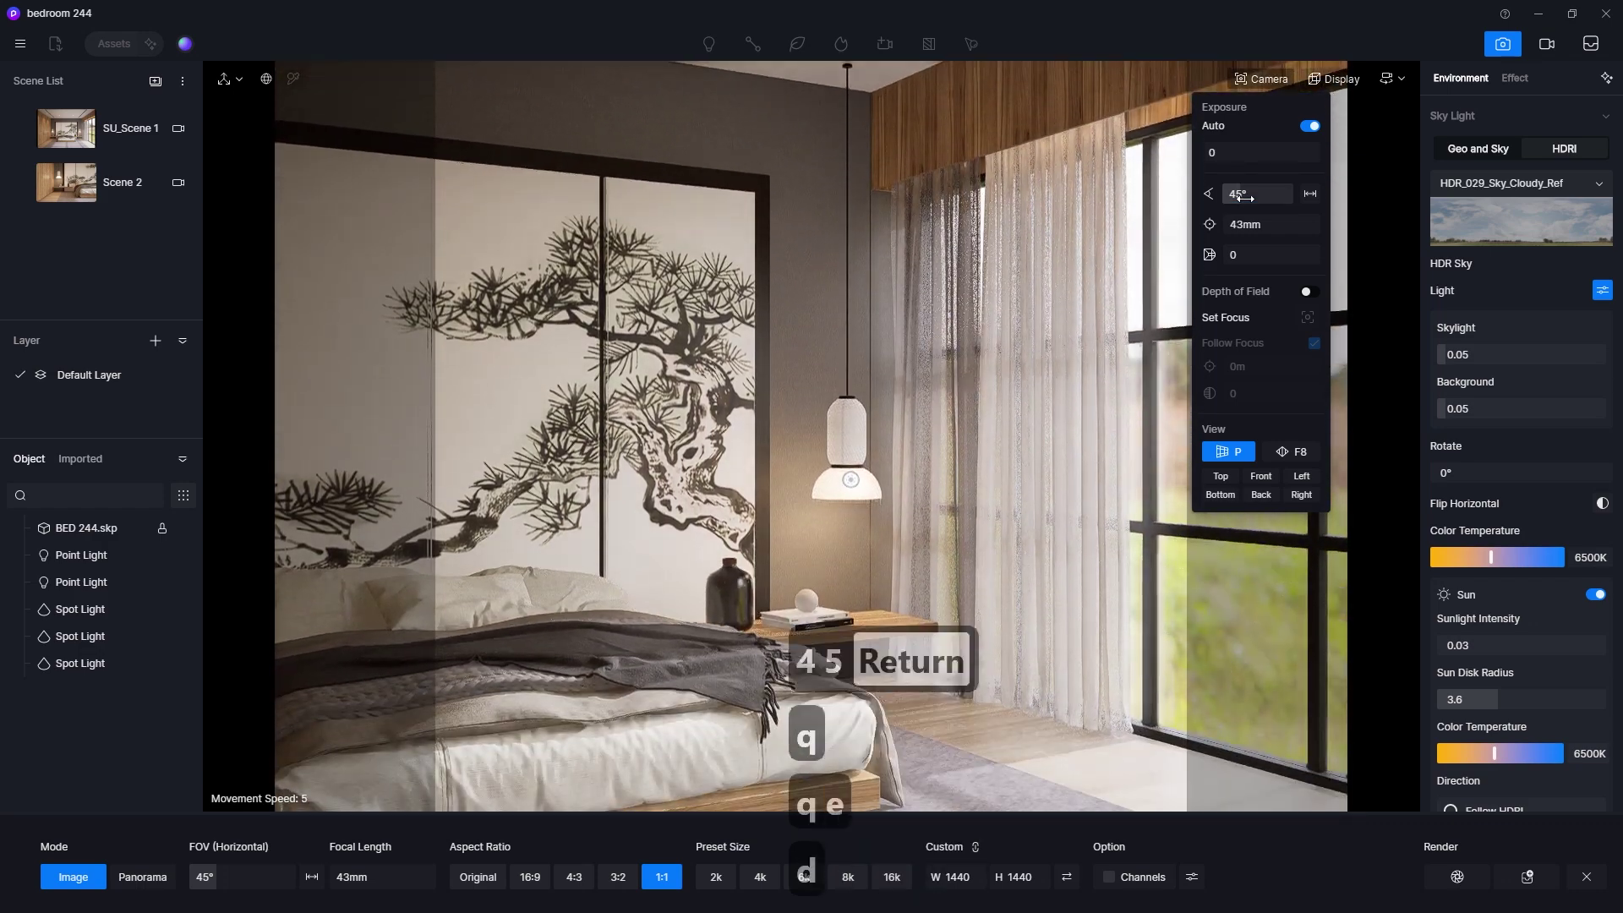
Step: Reduce the fly speed to 1 and fine-tune the camera's sideways position to place the pendant lamp in the square frame
{"action": "key", "text": "d"}
{"action": "key", "text": "a"}
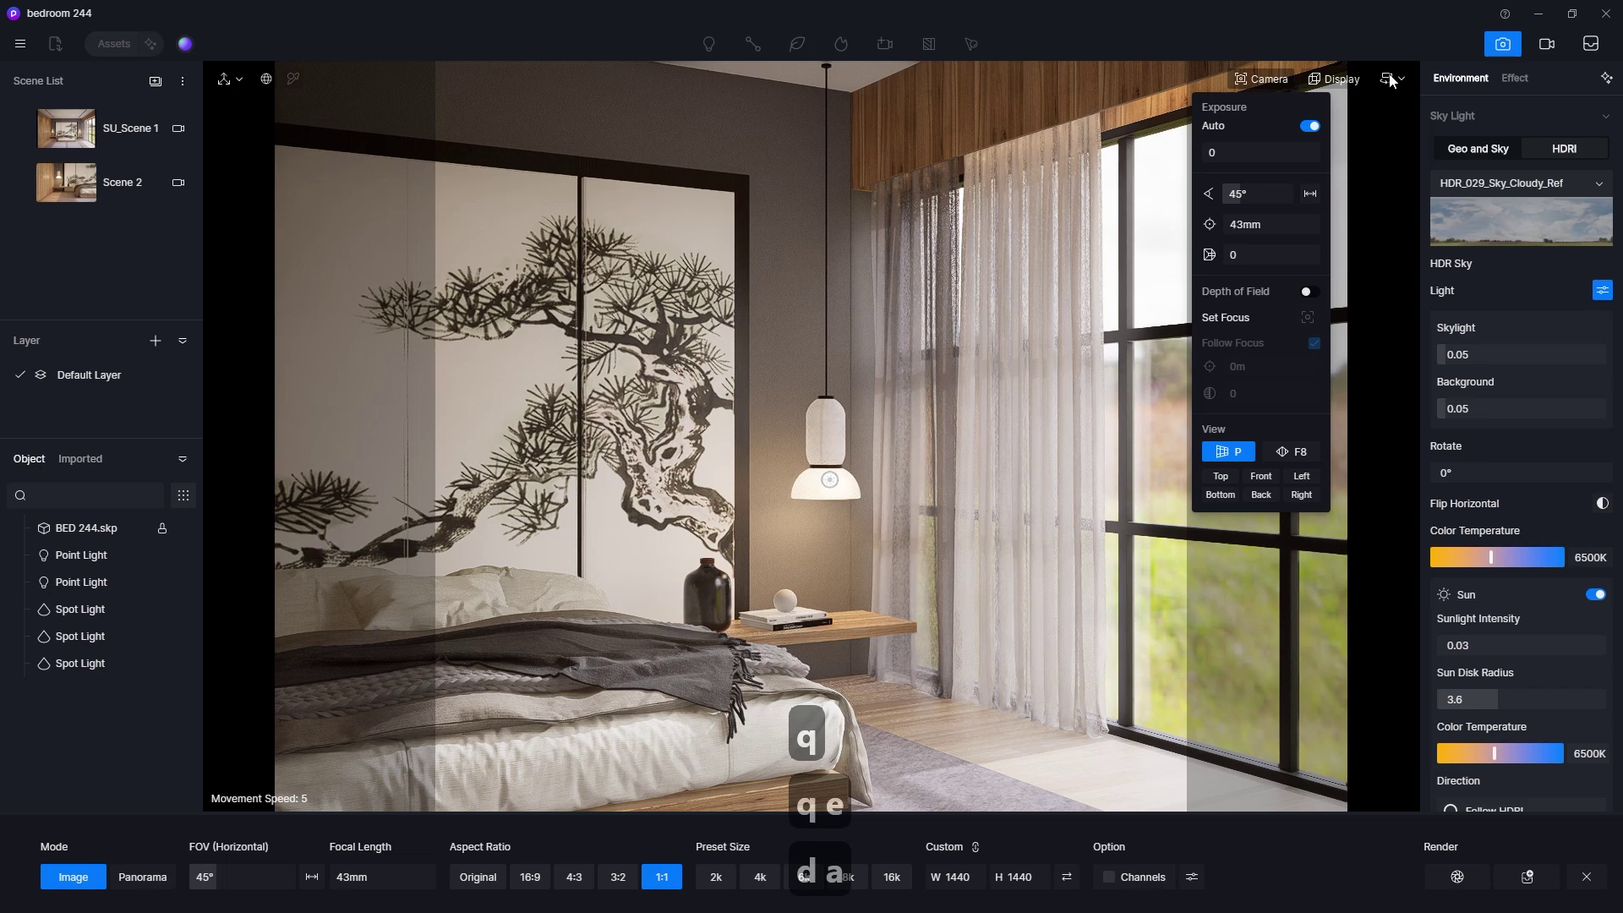
{"action": "left_click", "coordinate": [1390, 77]}
{"action": "left_click", "coordinate": [1320, 154]}
{"action": "type", "text": "1"}
{"action": "key", "text": "Return"}
{"action": "key", "text": "d"}
{"action": "key", "text": "d"}
{"action": "key", "text": "d"}
{"action": "key", "text": "a"}
{"action": "key", "text": "a"}
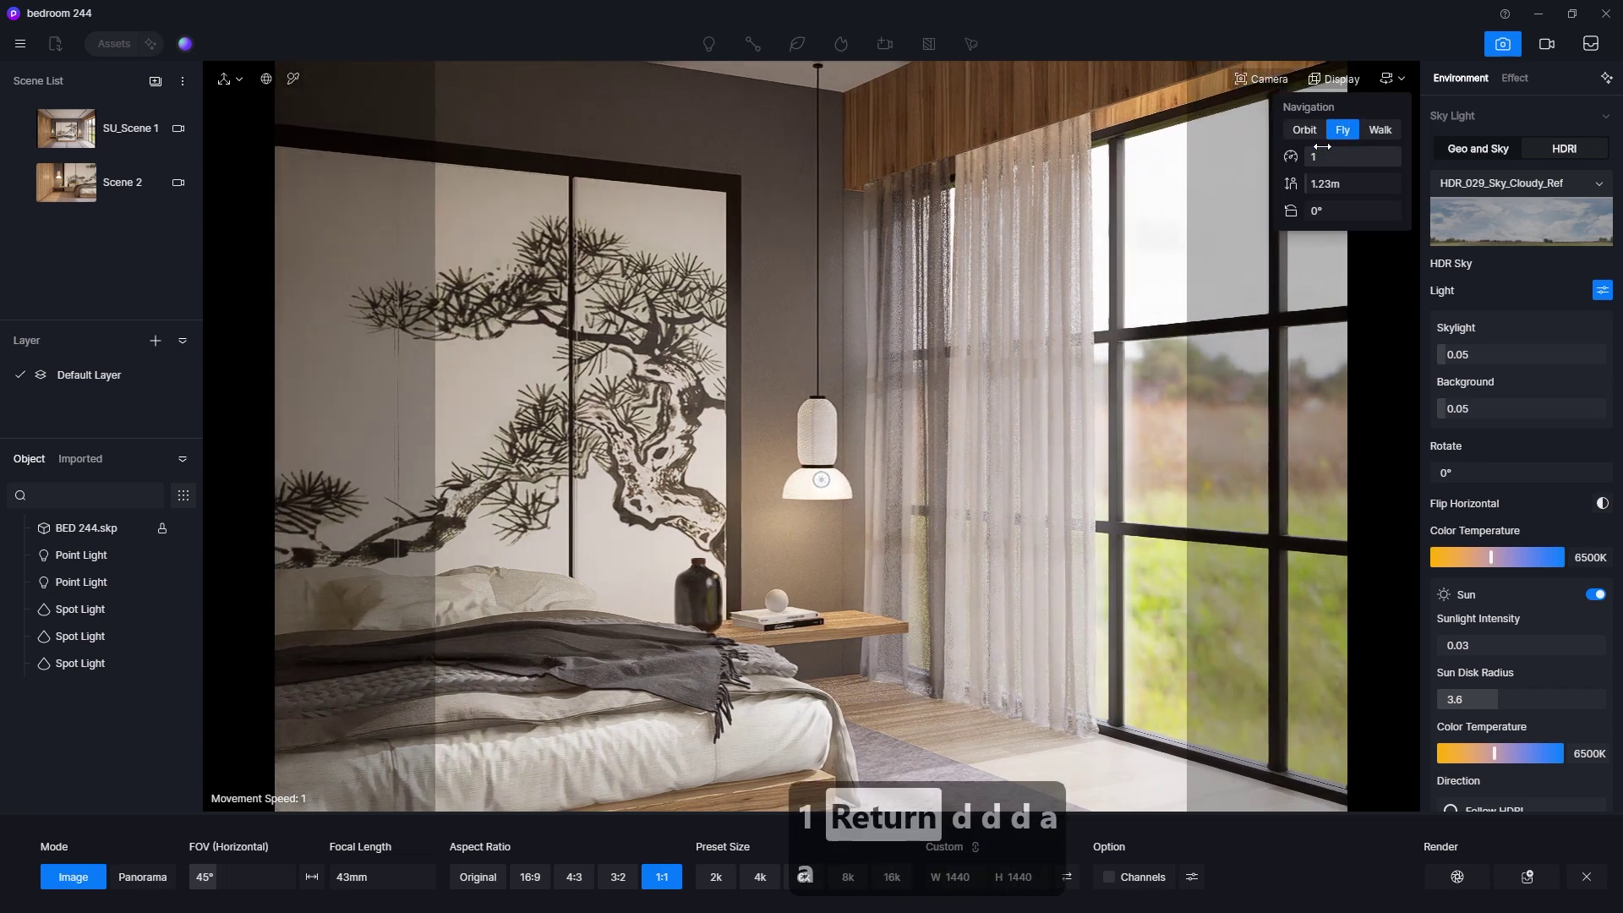
Step: Nudge the camera sideways with the composition grid displayed, and hide the grid again
{"action": "left_click", "coordinate": [1318, 80]}
{"action": "left_click", "coordinate": [1383, 132]}
{"action": "key", "text": "d"}
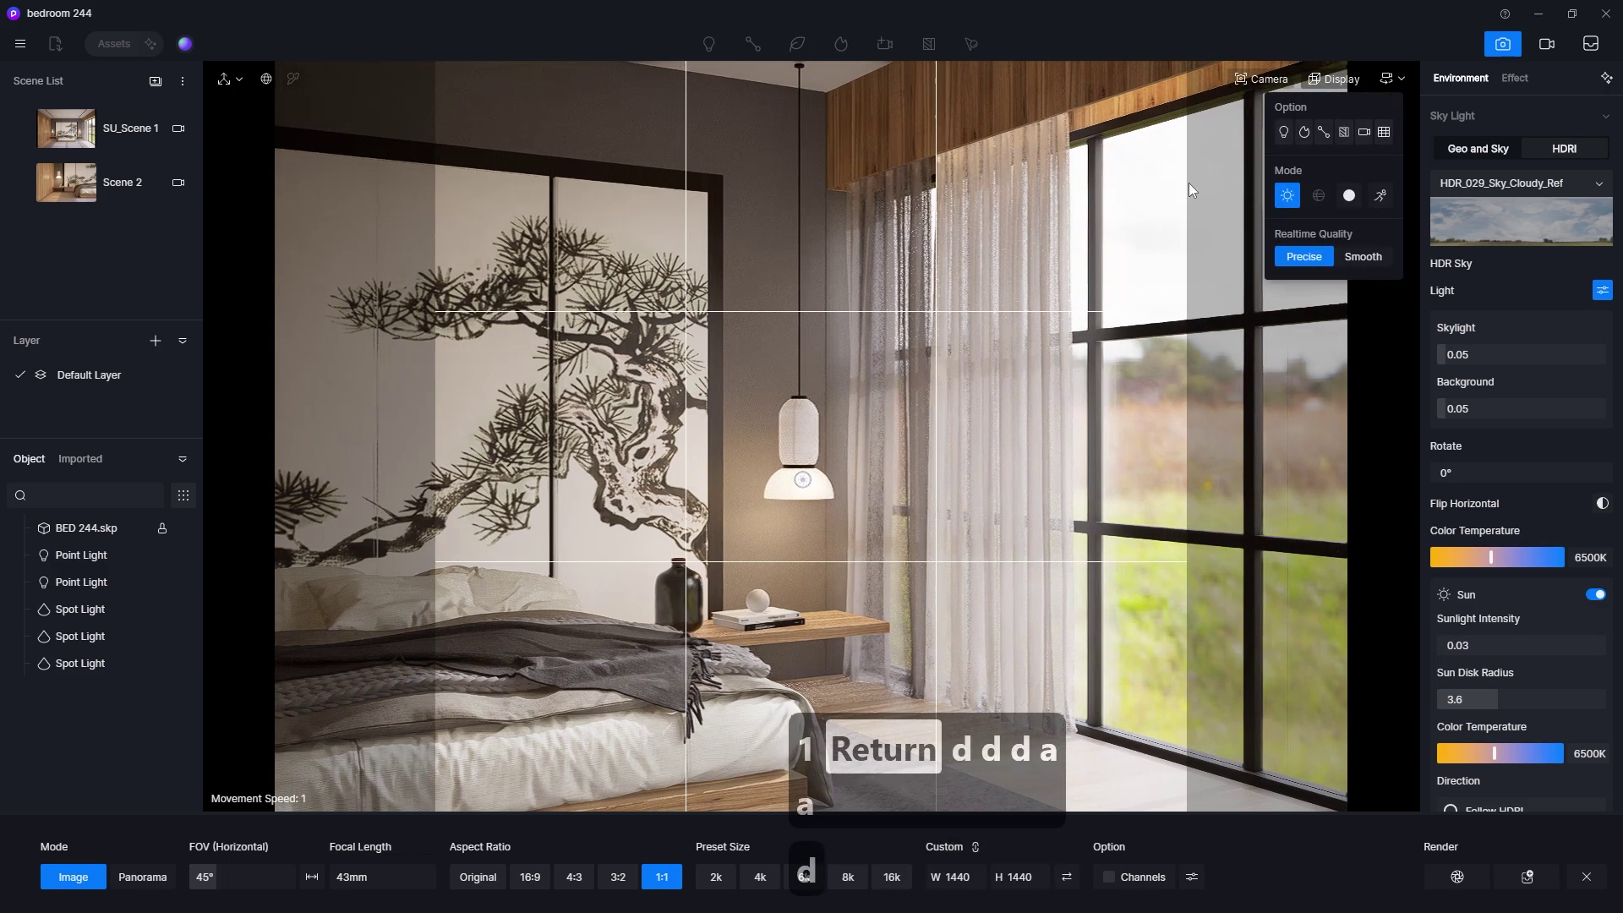
{"action": "key", "text": "a"}
{"action": "left_click", "coordinate": [1383, 133]}
Step: Lower the camera slightly and move it closer to the bed and nightstand
{"action": "key", "text": "e"}
{"action": "key", "text": "e"}
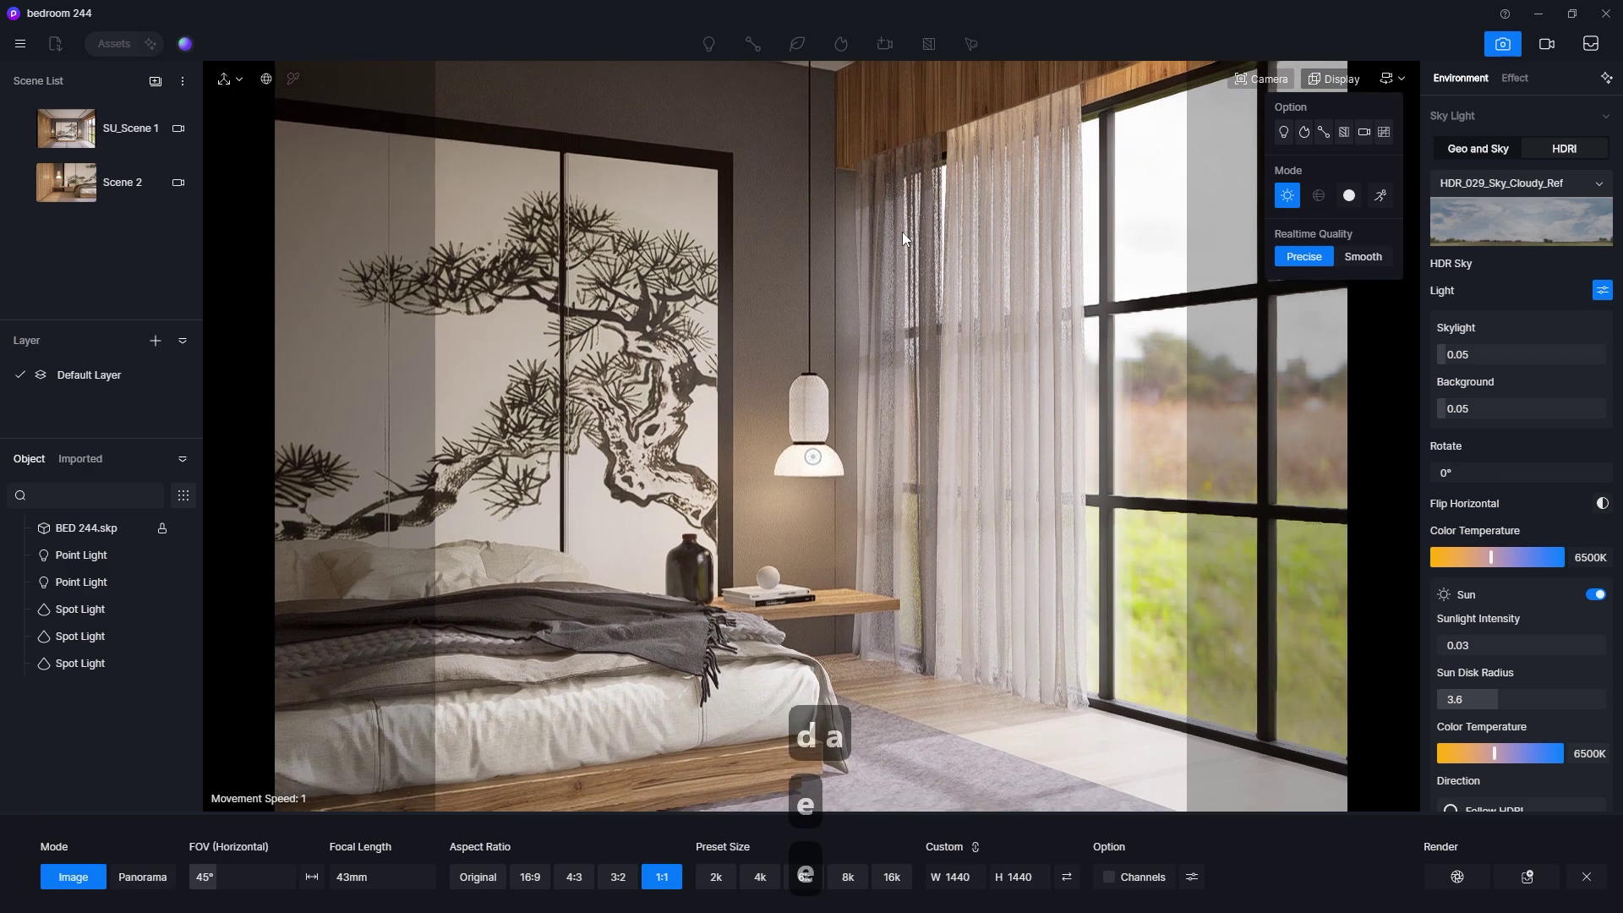
{"action": "key", "text": "q"}
{"action": "key", "text": "q"}
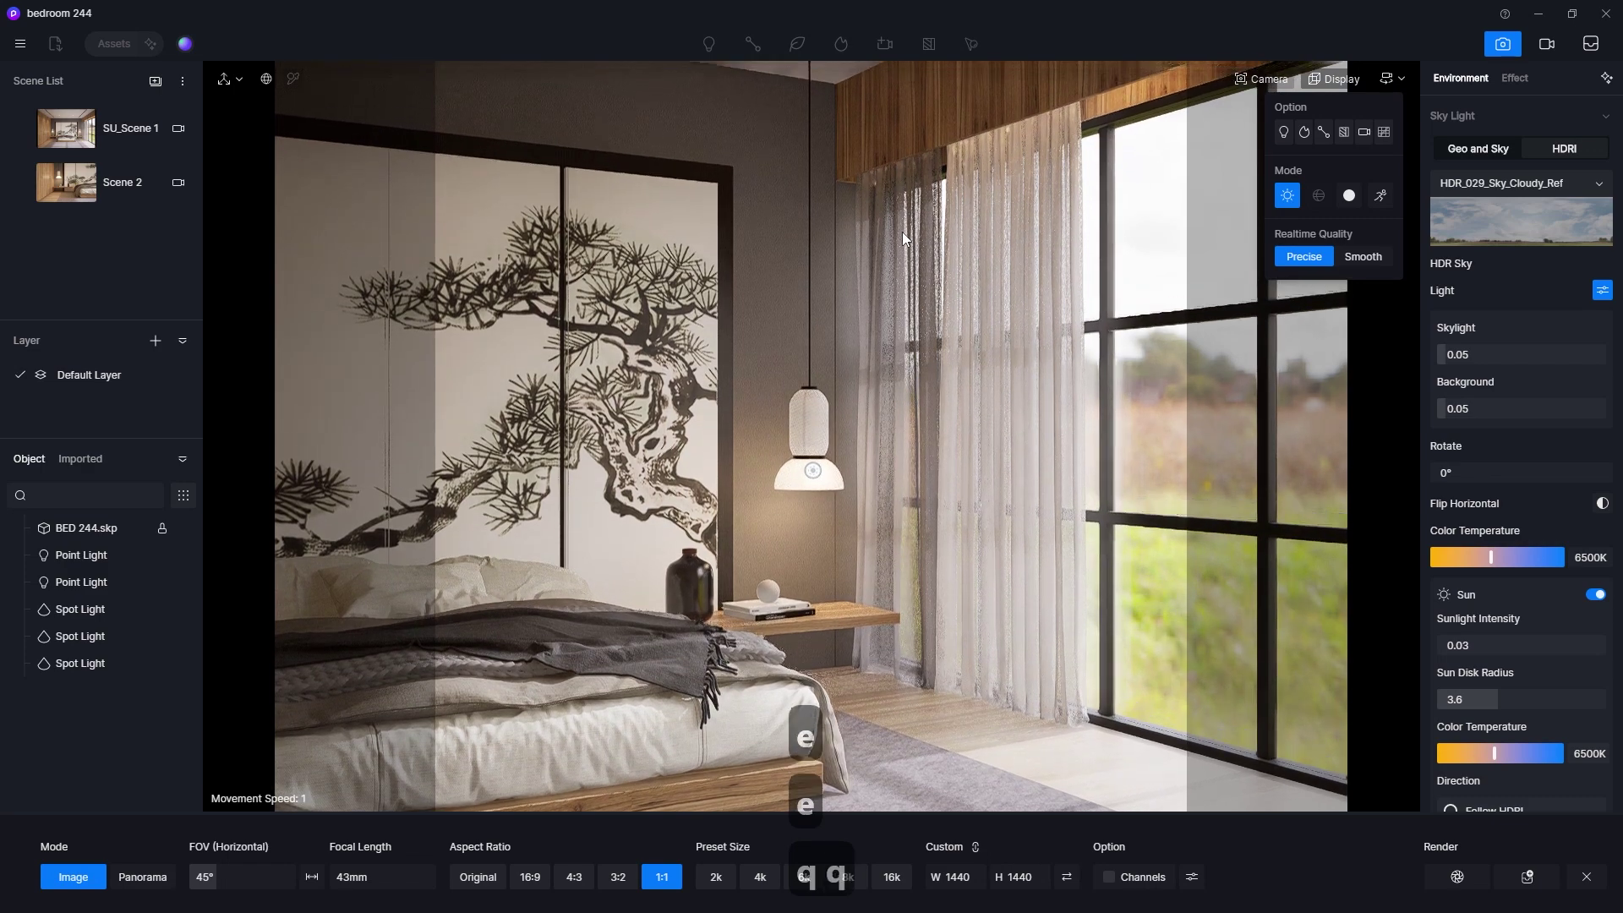
{"action": "key", "text": "e"}
{"action": "key", "text": "e"}
{"action": "key", "text": "w"}
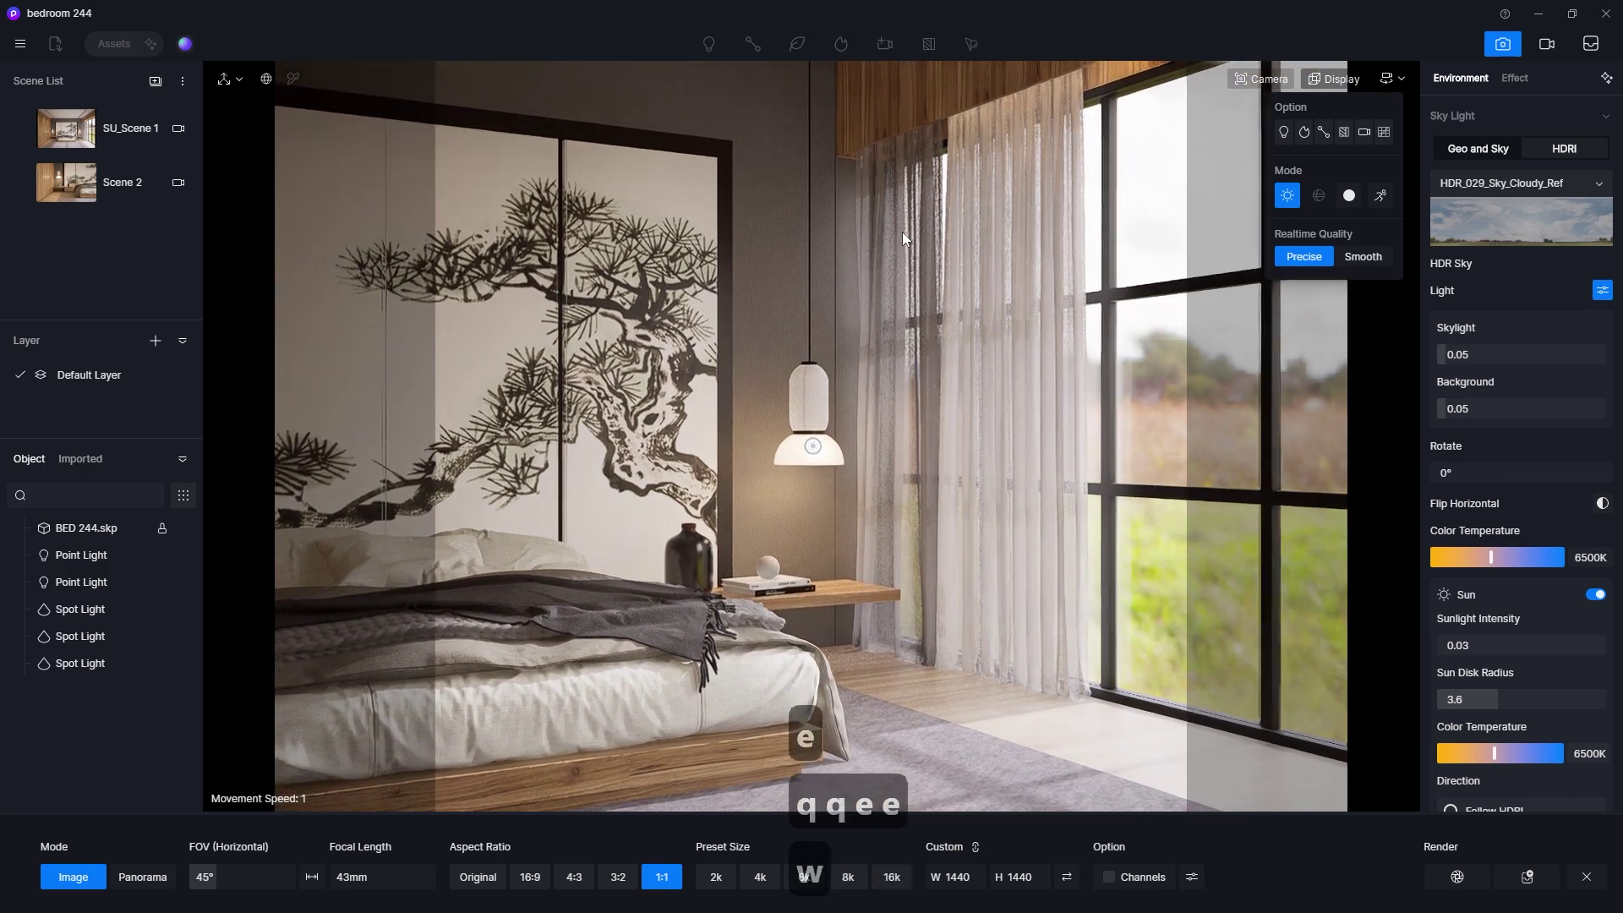
{"action": "key", "text": "w"}
{"action": "key", "text": "w"}
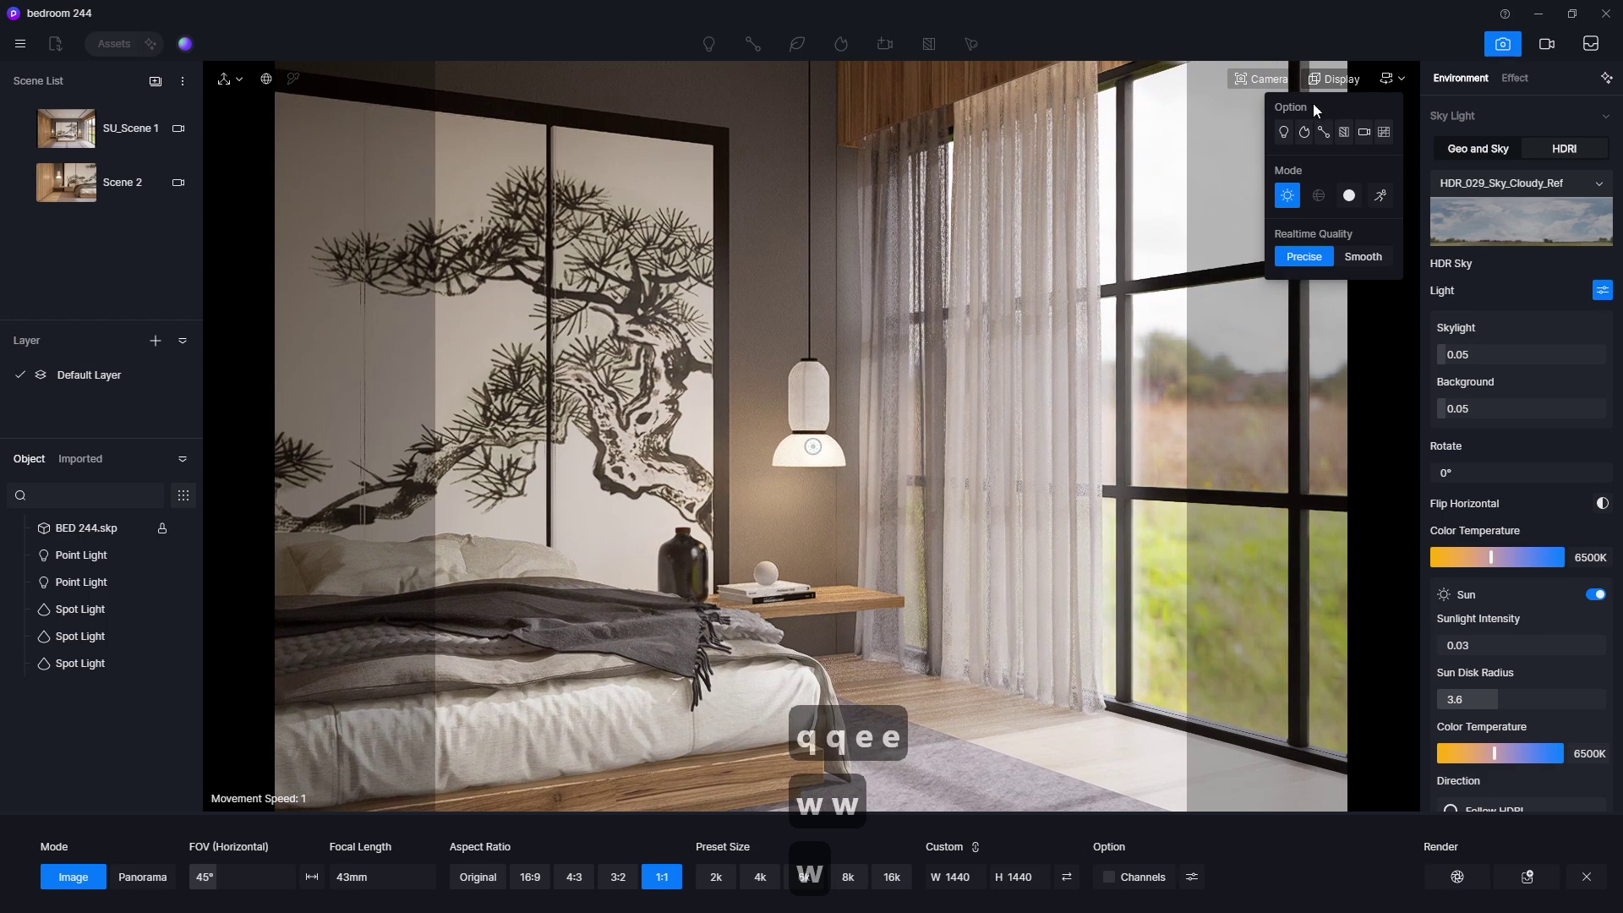
Step: Fine-tune the camera's distance to the nightstand against the composition grid, and hide the grid again
{"action": "left_click", "coordinate": [1390, 138]}
{"action": "key", "text": "s"}
{"action": "key", "text": "s"}
{"action": "key", "text": "s"}
{"action": "key", "text": "s"}
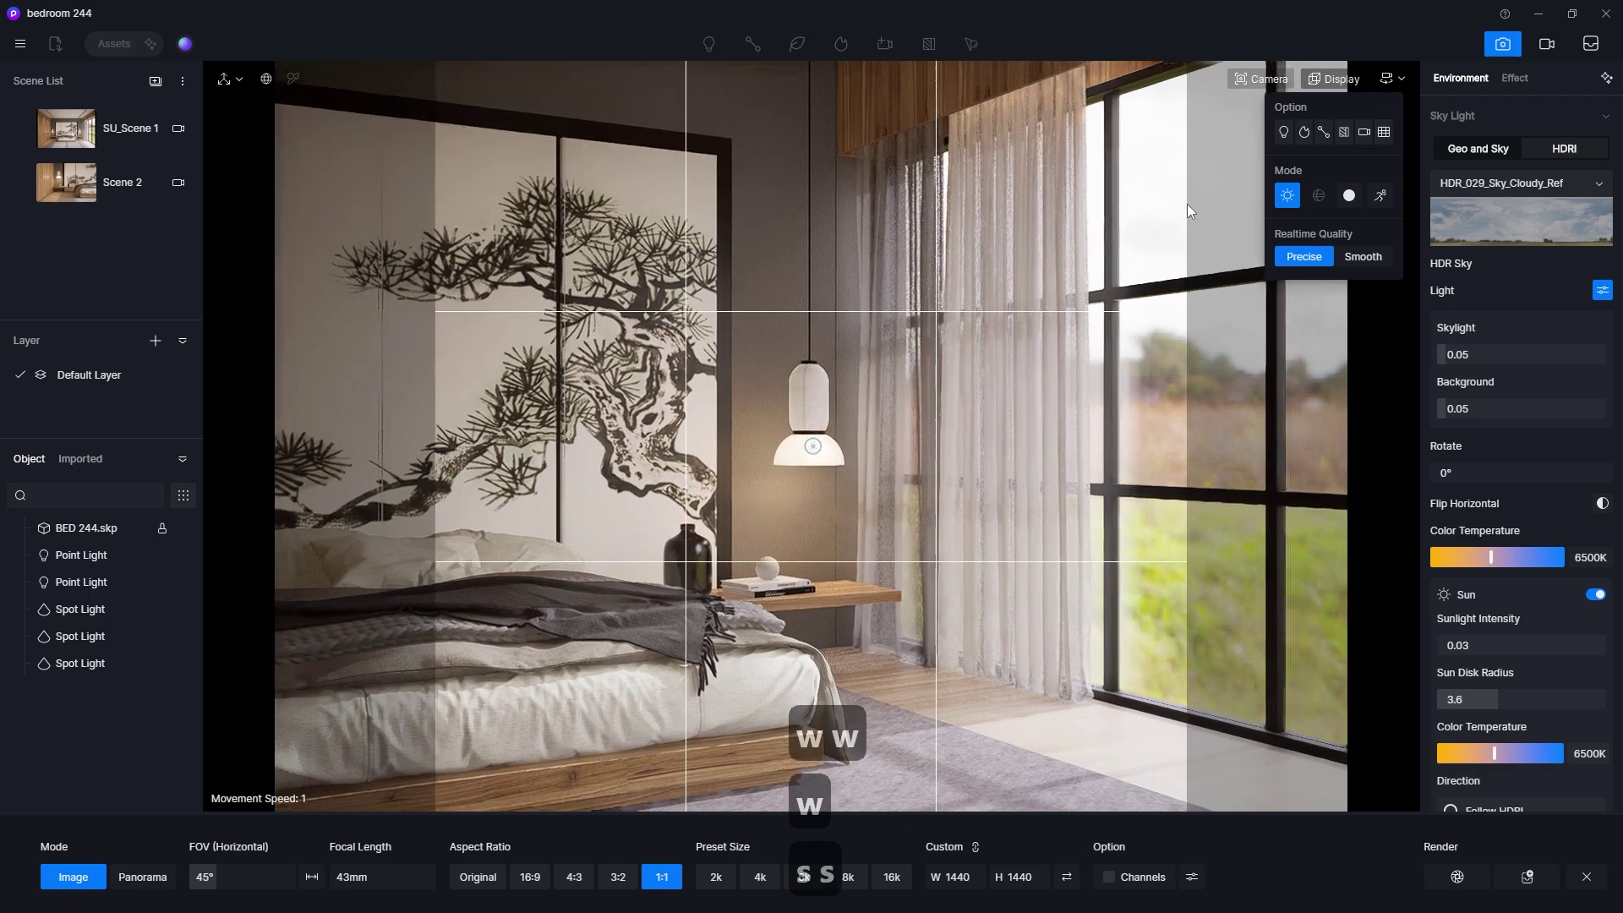
{"action": "key", "text": "w"}
{"action": "key", "text": "w"}
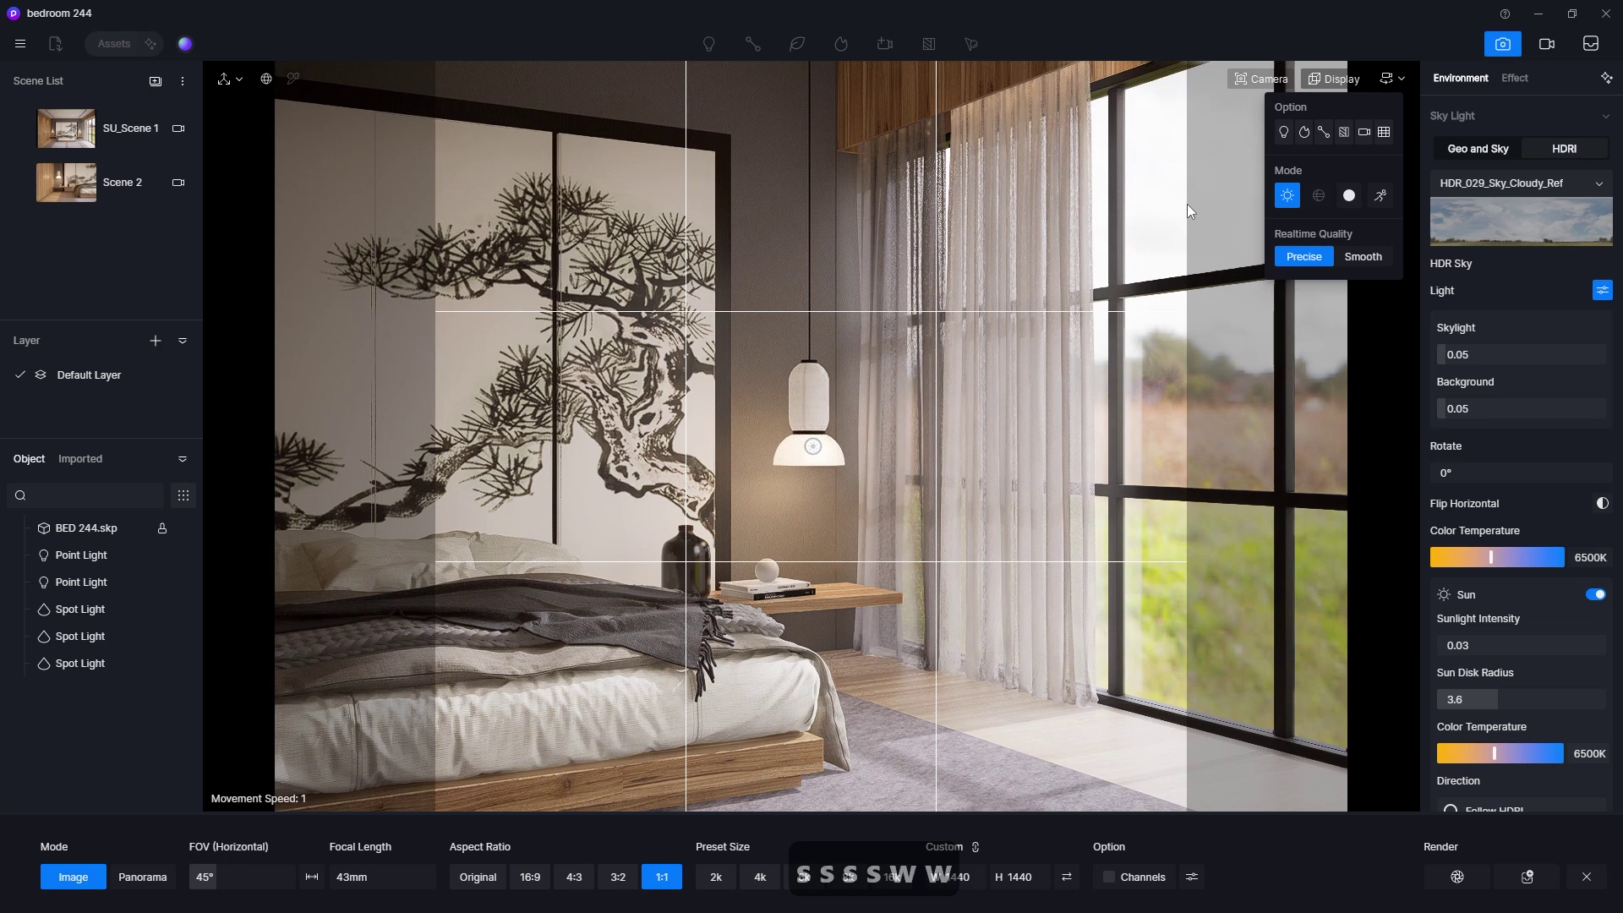
{"action": "left_click", "coordinate": [1387, 133]}
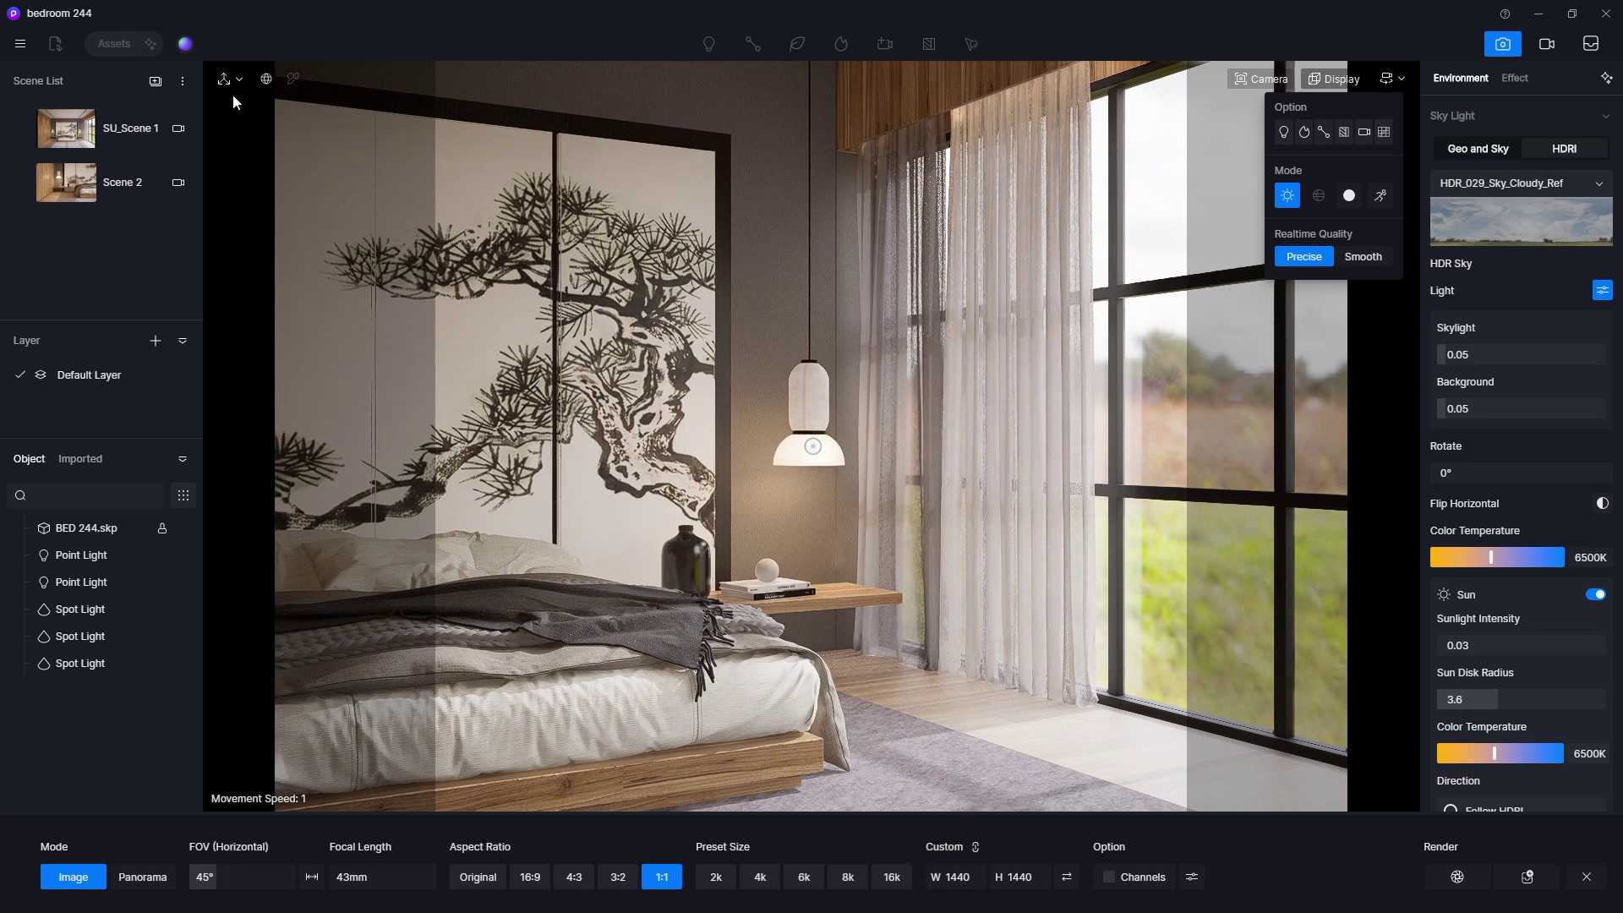
Step: Save the framed bedside view as a new scene and set the custom image size to 1080 × 1080
{"action": "left_click", "coordinate": [155, 80]}
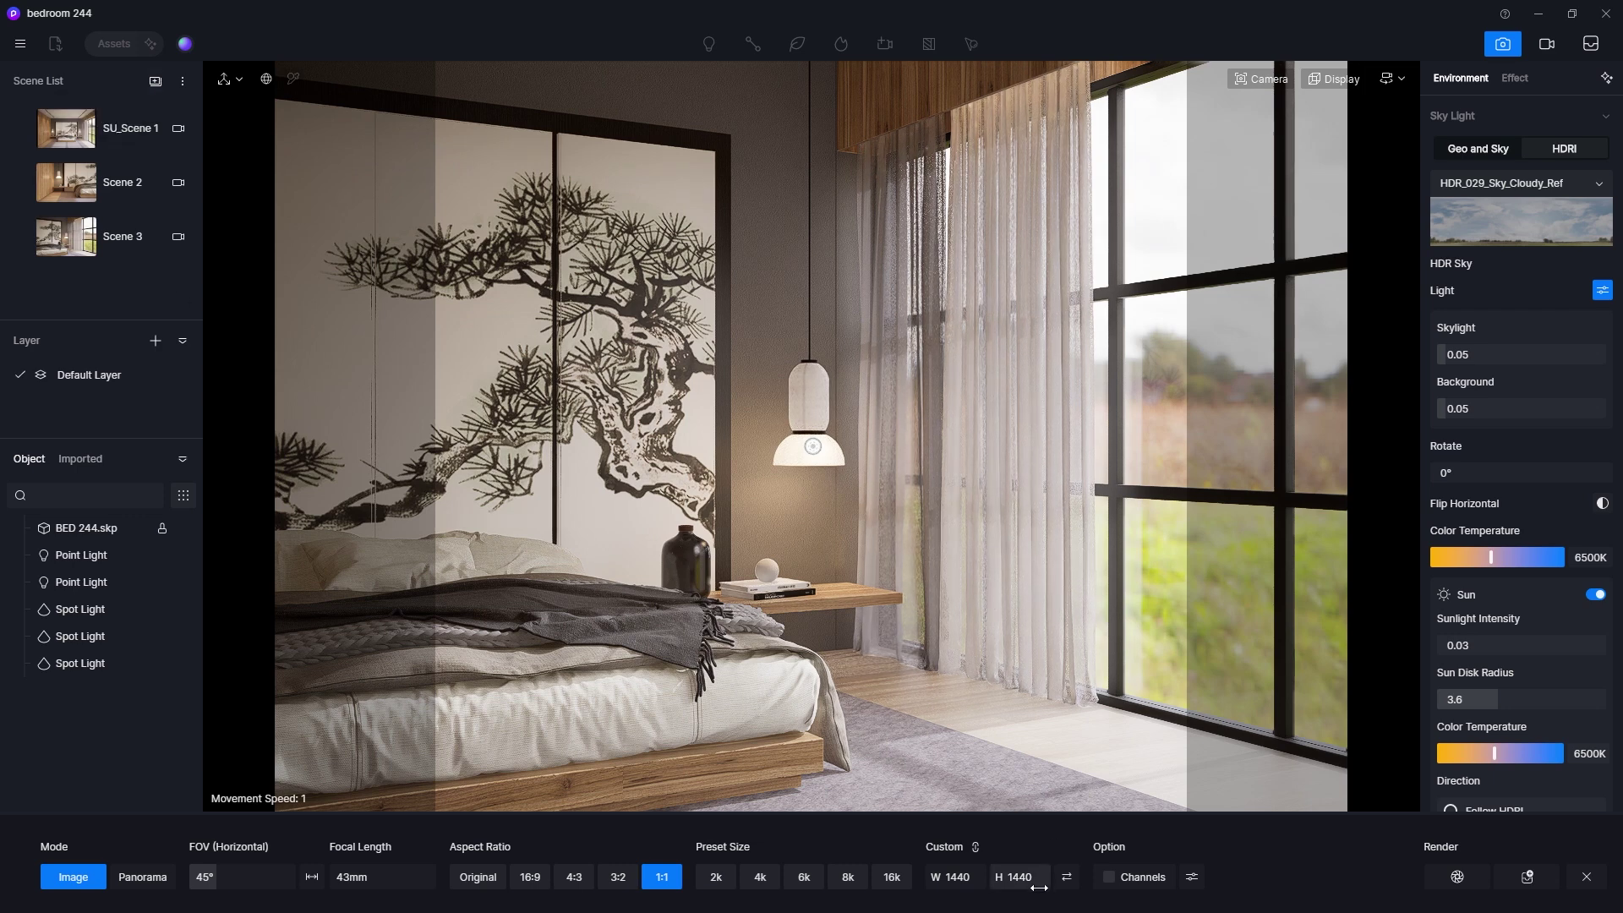
{"action": "type", "text": "1080"}
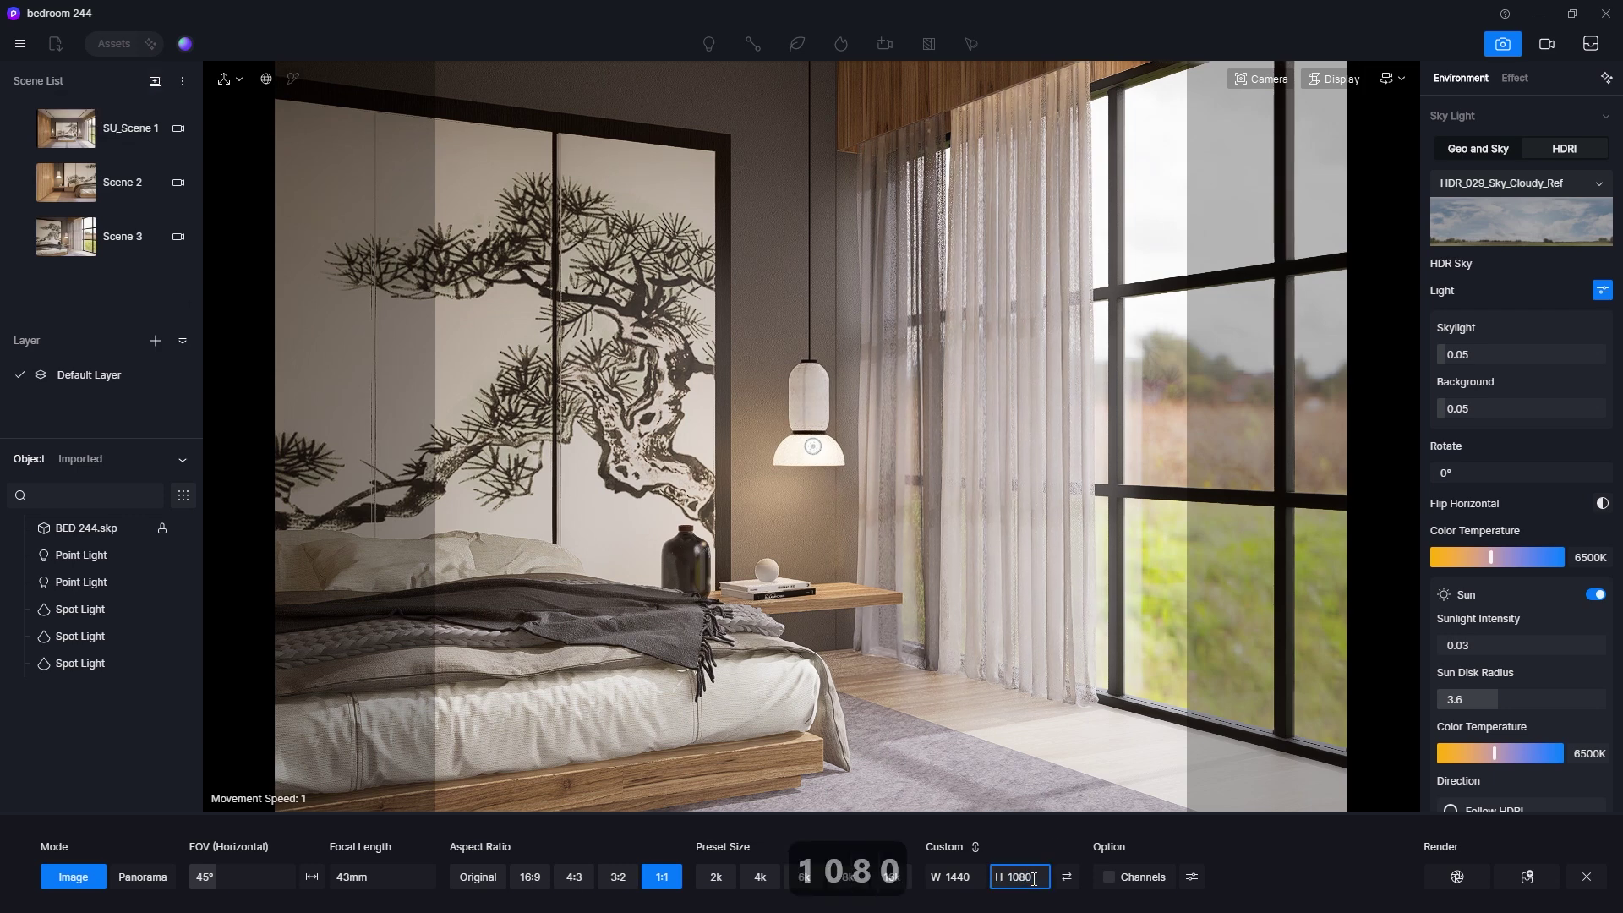
{"action": "key", "text": "Return"}
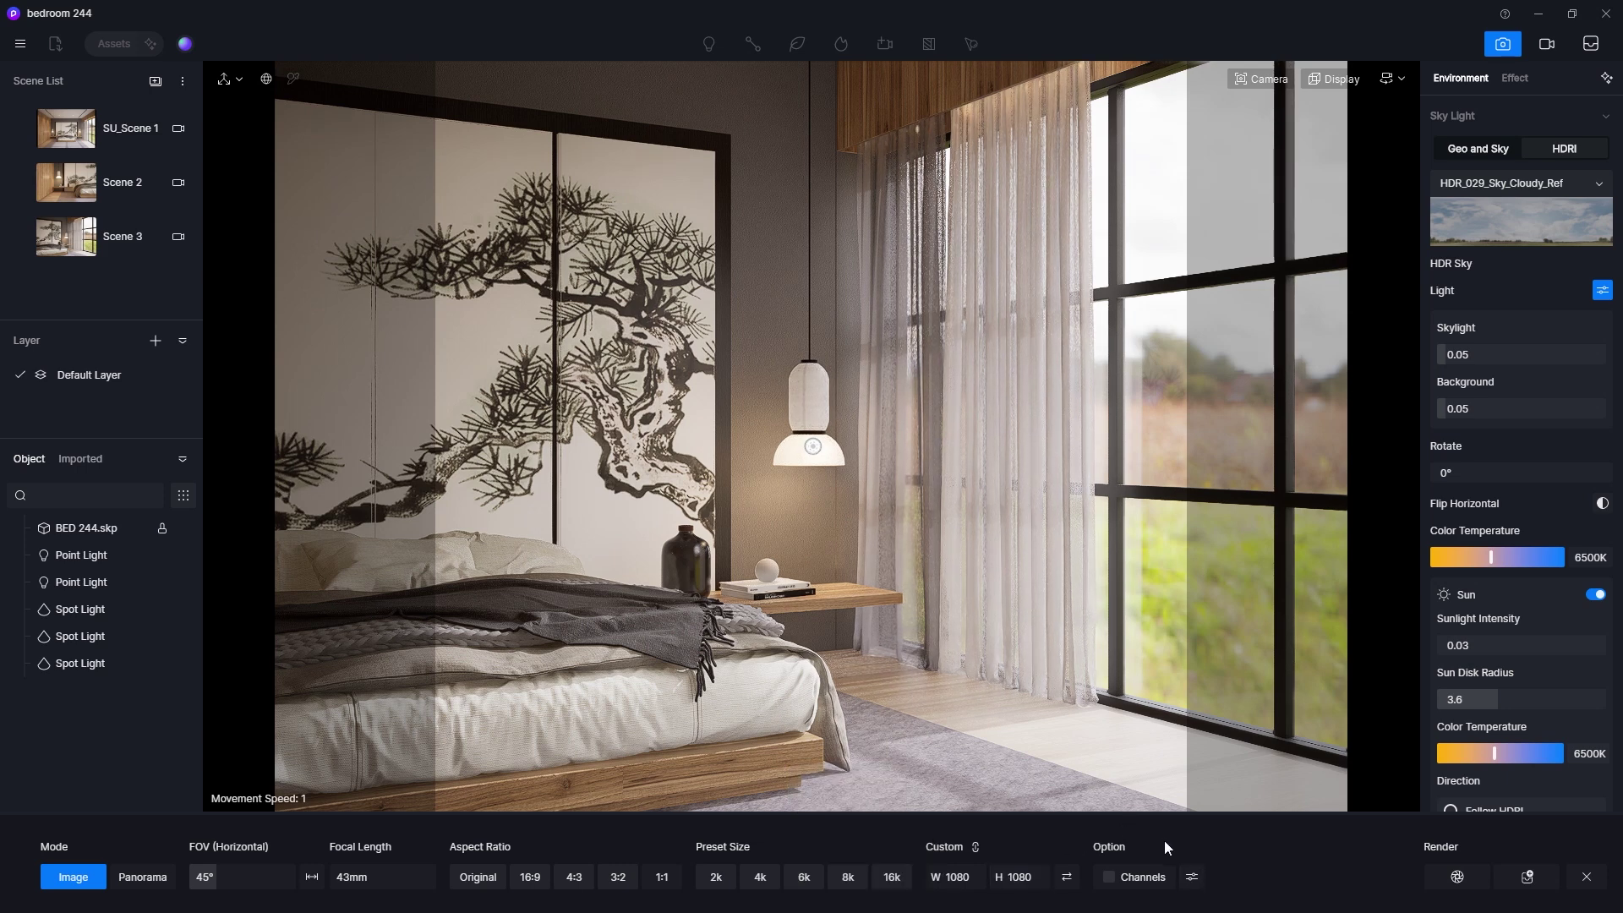
Step: Update Scene 3 with the current view, test the camera outside image render mode, and recall the saved Scene 3 view
{"action": "left_click", "coordinate": [1191, 877]}
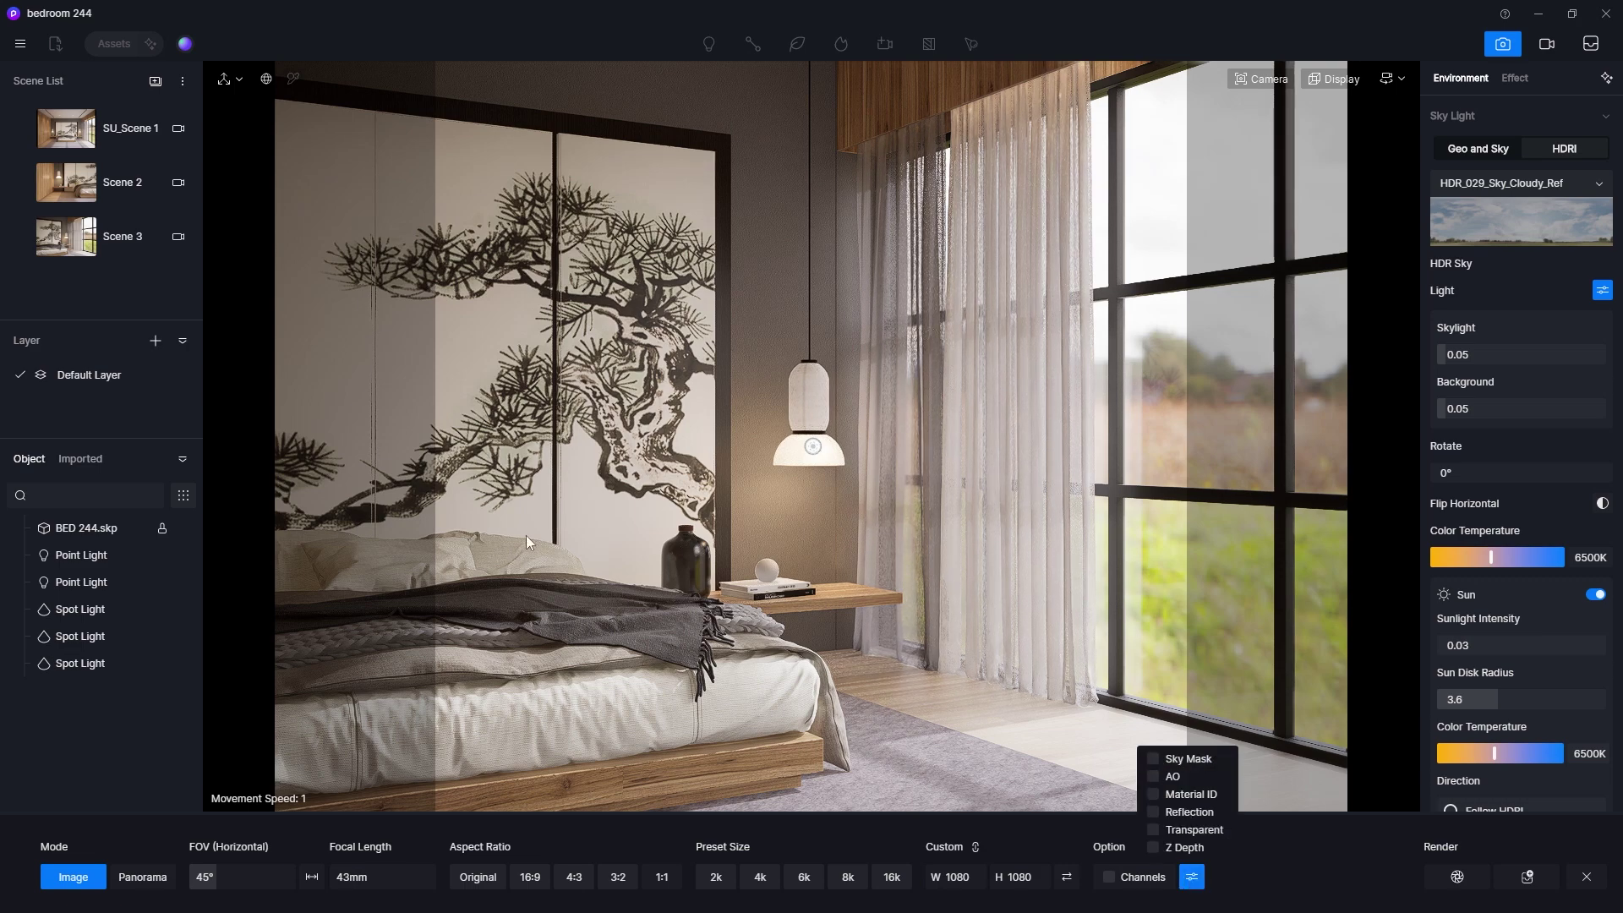
{"action": "left_click", "coordinate": [26, 240]}
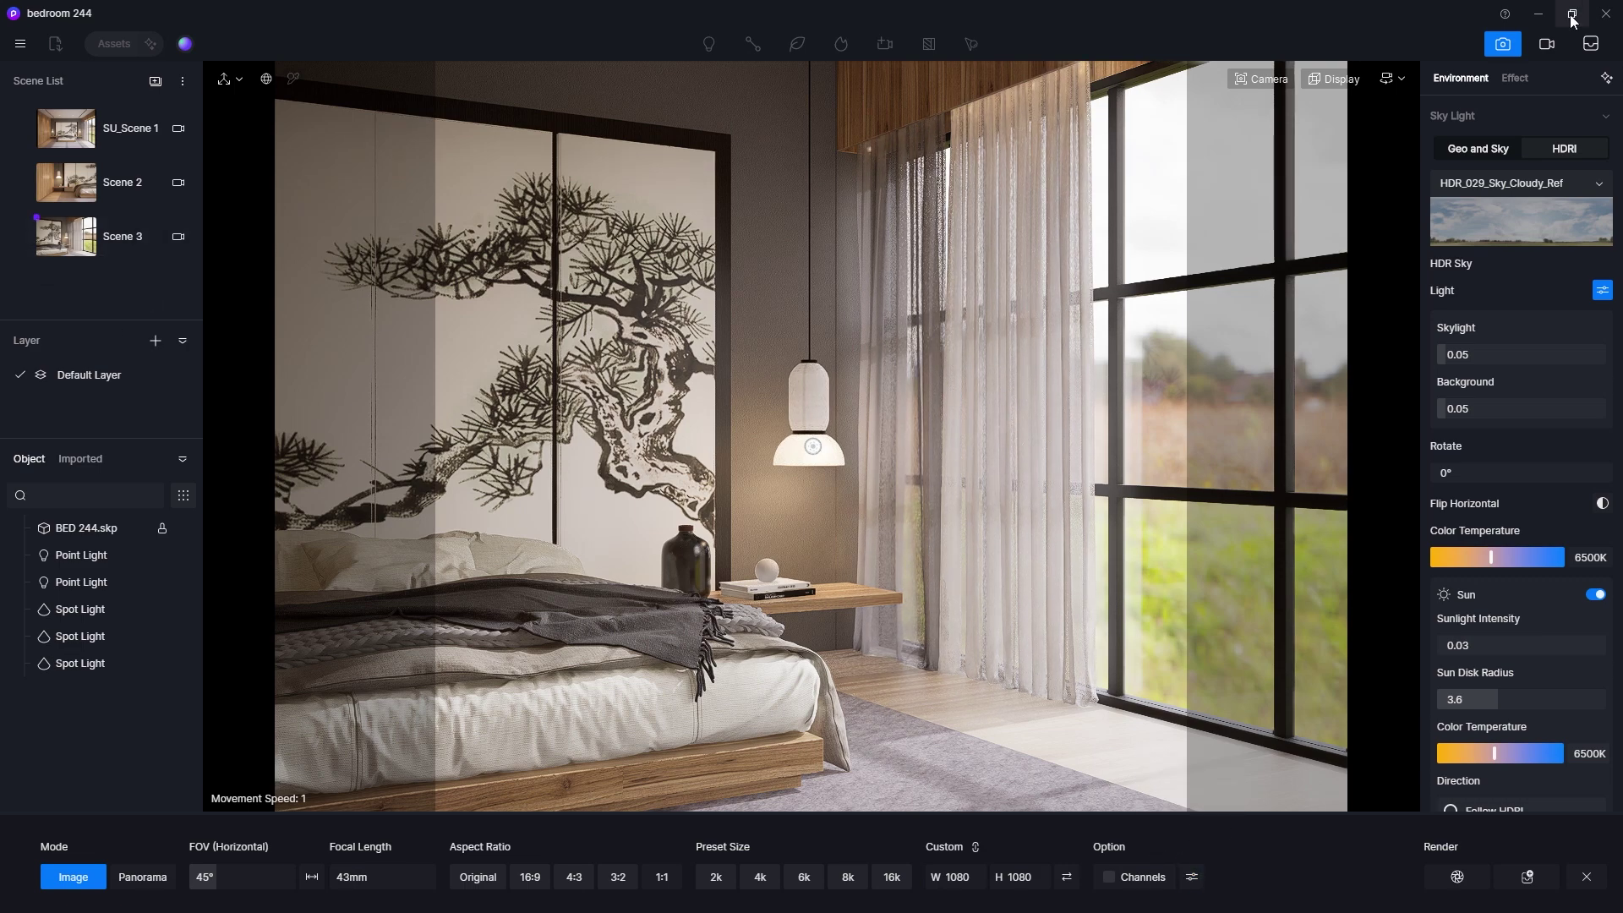
{"action": "left_click", "coordinate": [1509, 46]}
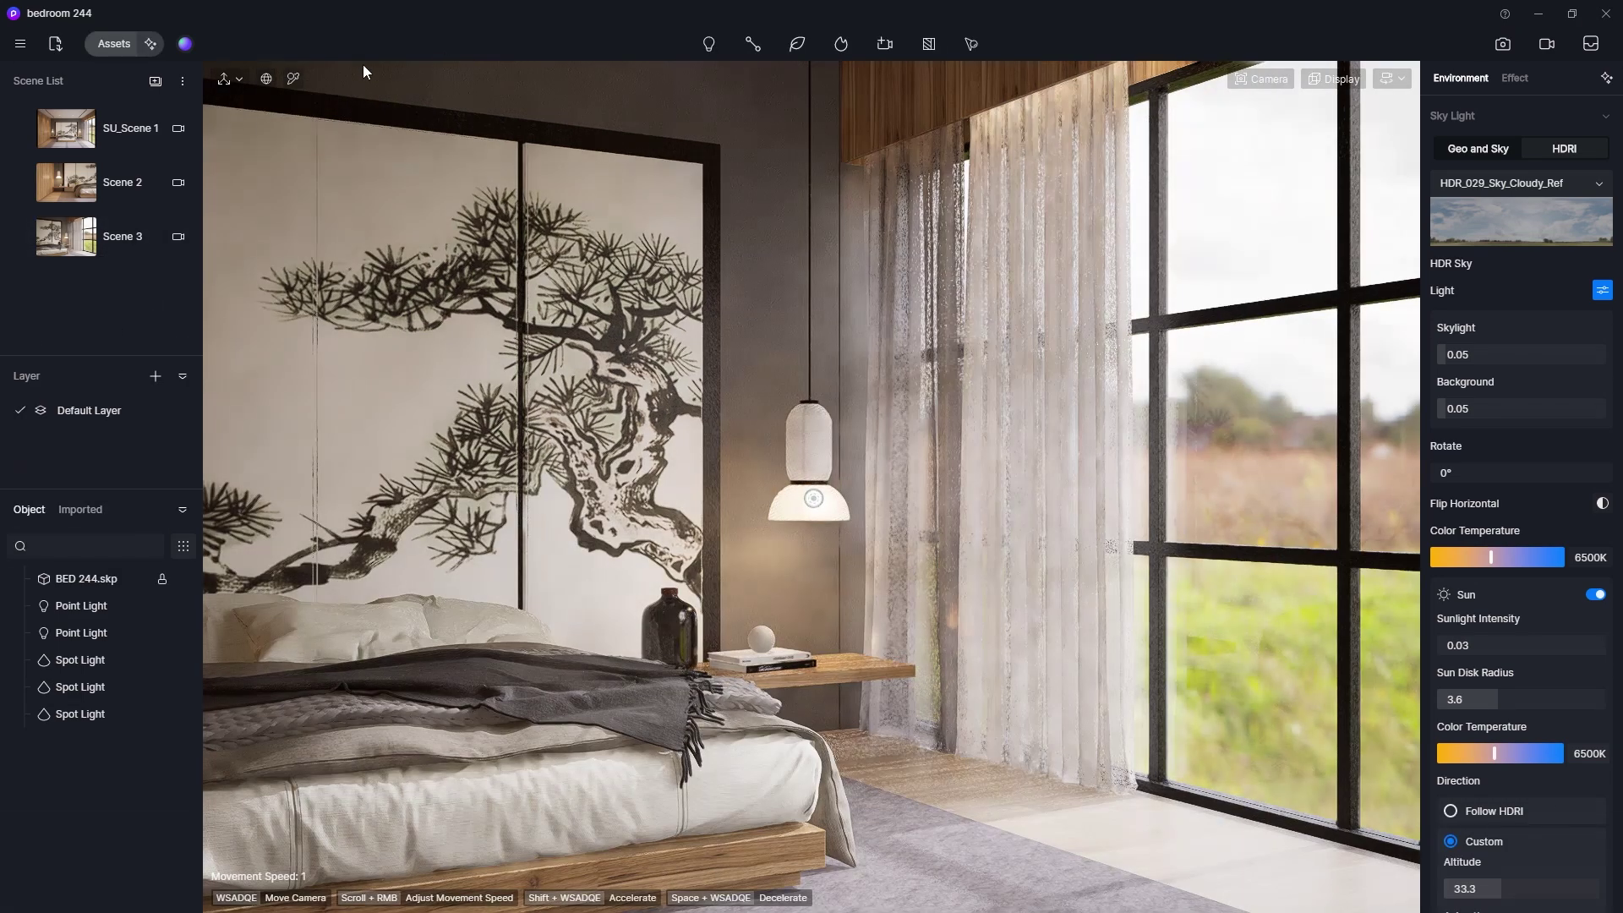
{"action": "left_click", "coordinate": [678, 620]}
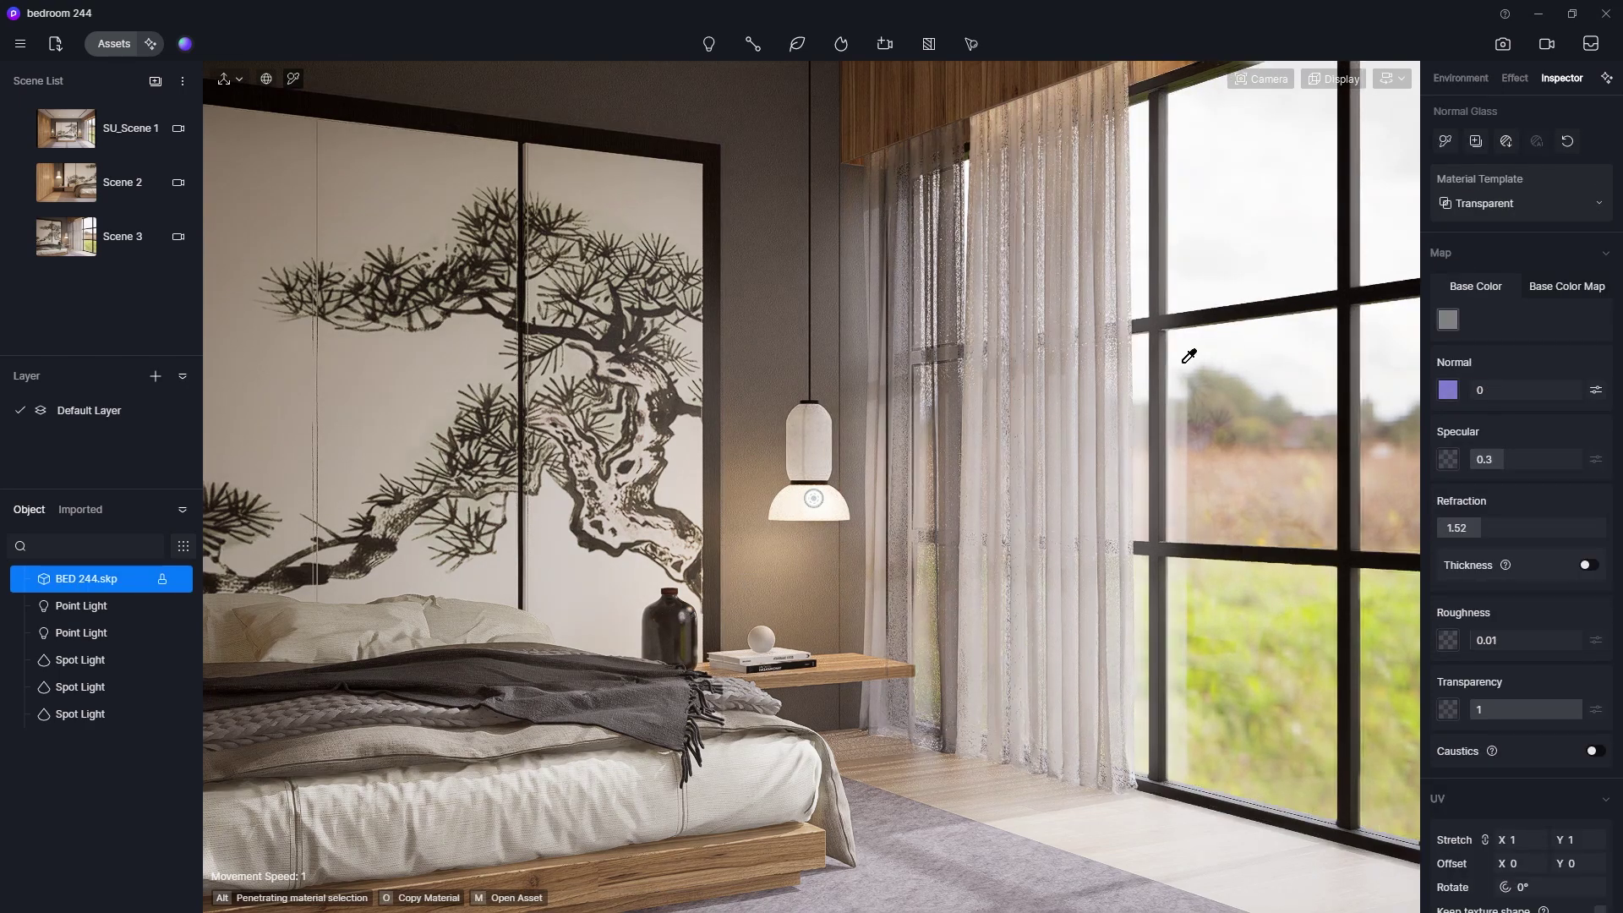
{"action": "key", "text": "w"}
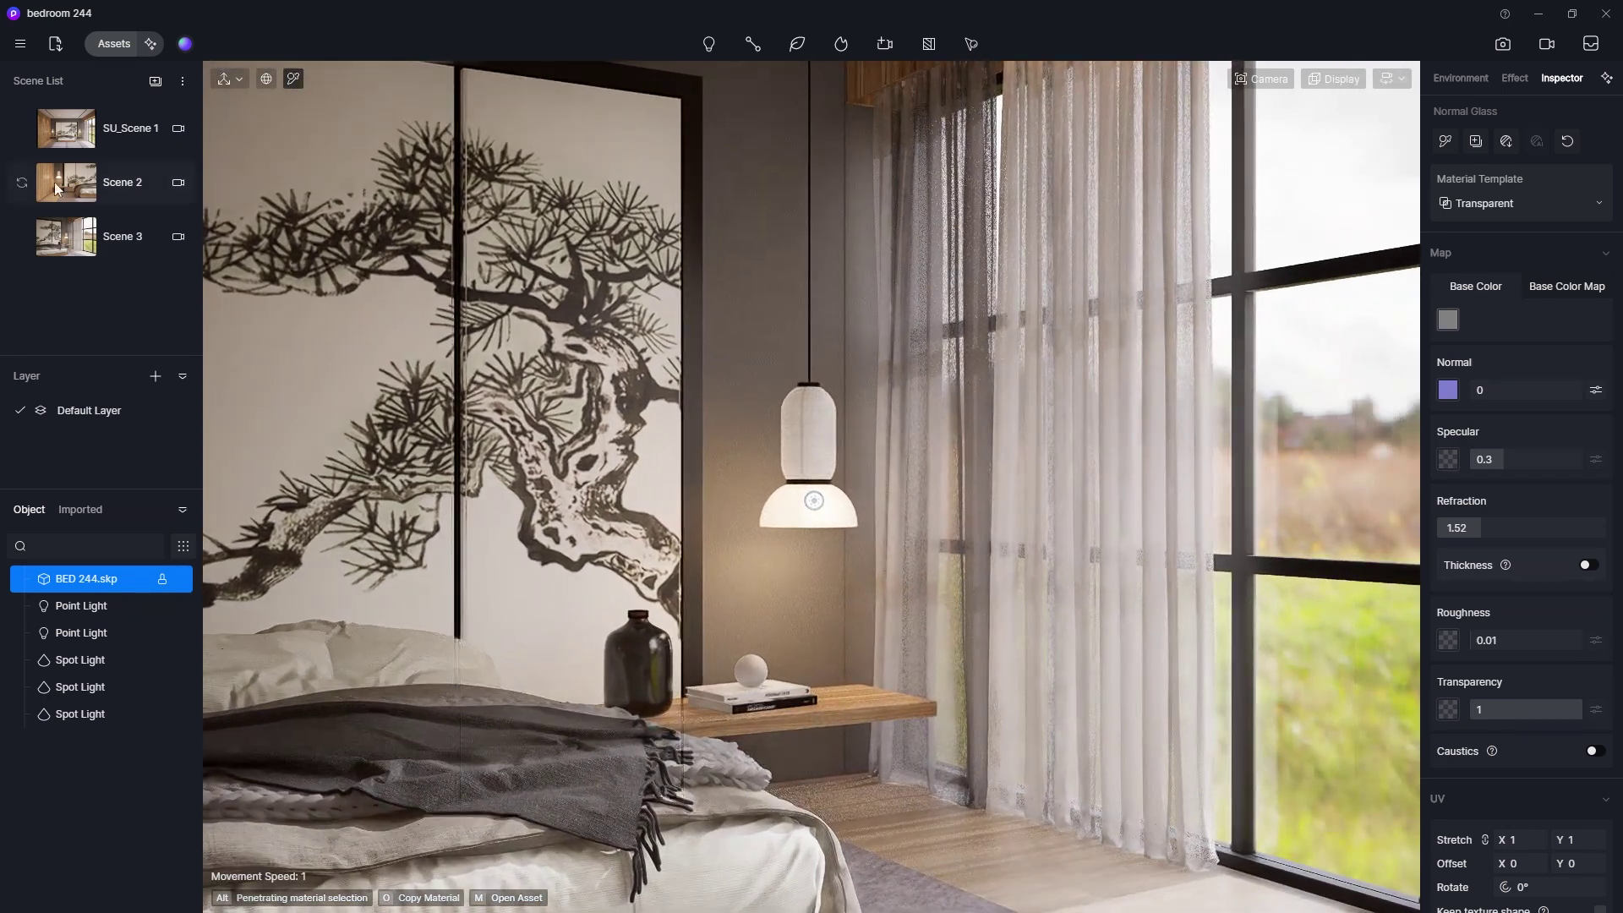
{"action": "left_click", "coordinate": [48, 243]}
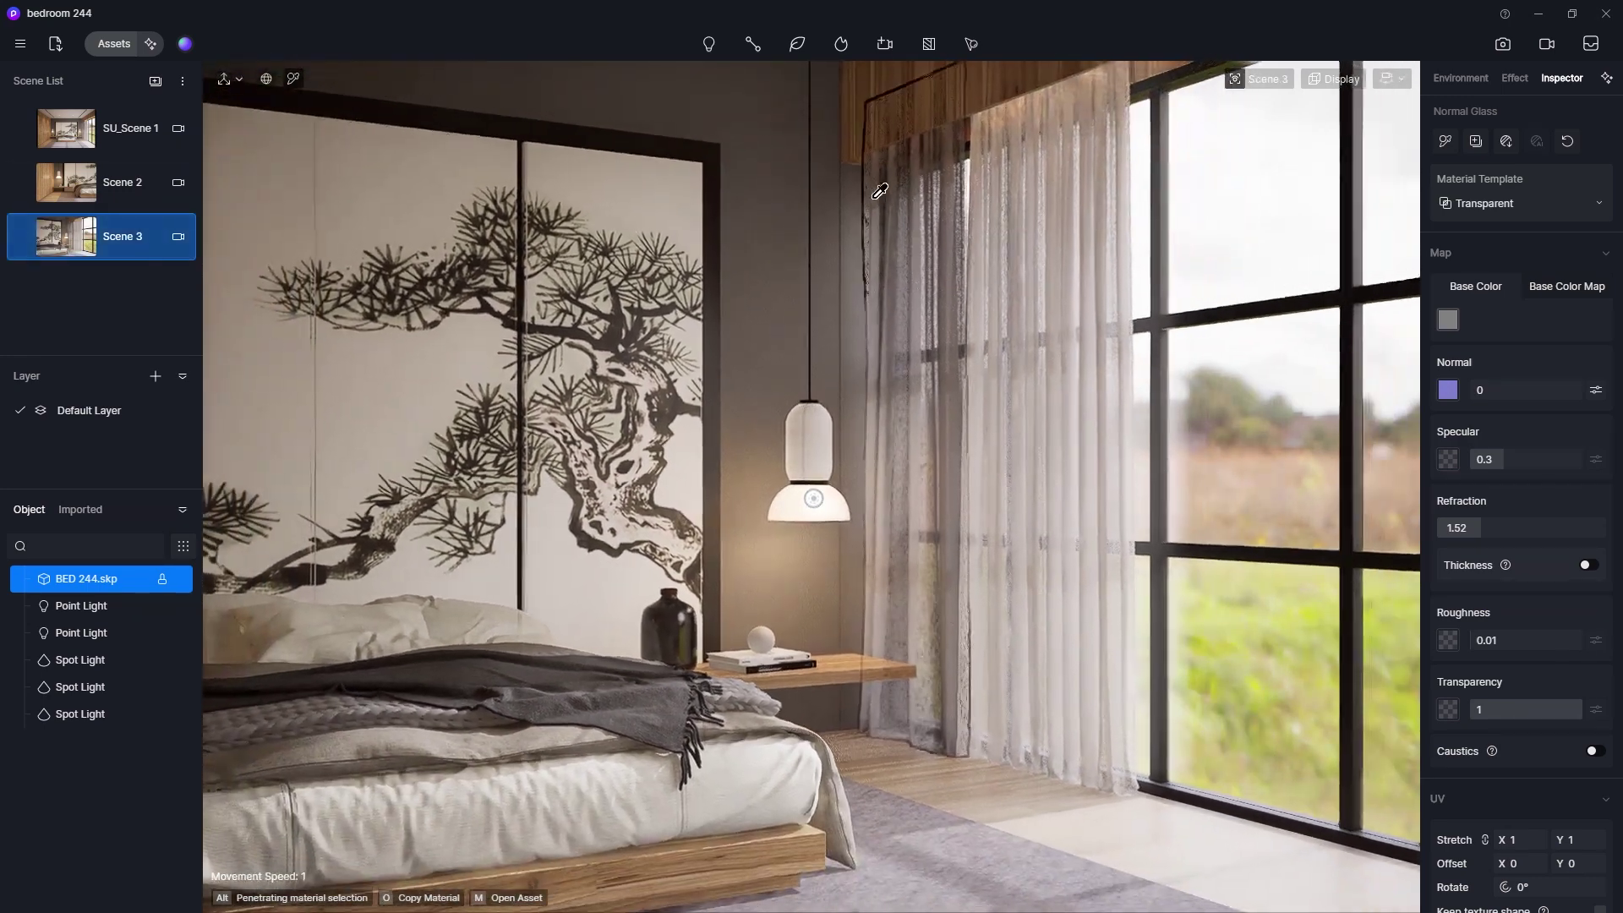
Step: Reopen image render mode for Scene 3 with a 1:1 aspect ratio and a custom size of 1080 × 1080
{"action": "left_click", "coordinate": [1503, 45]}
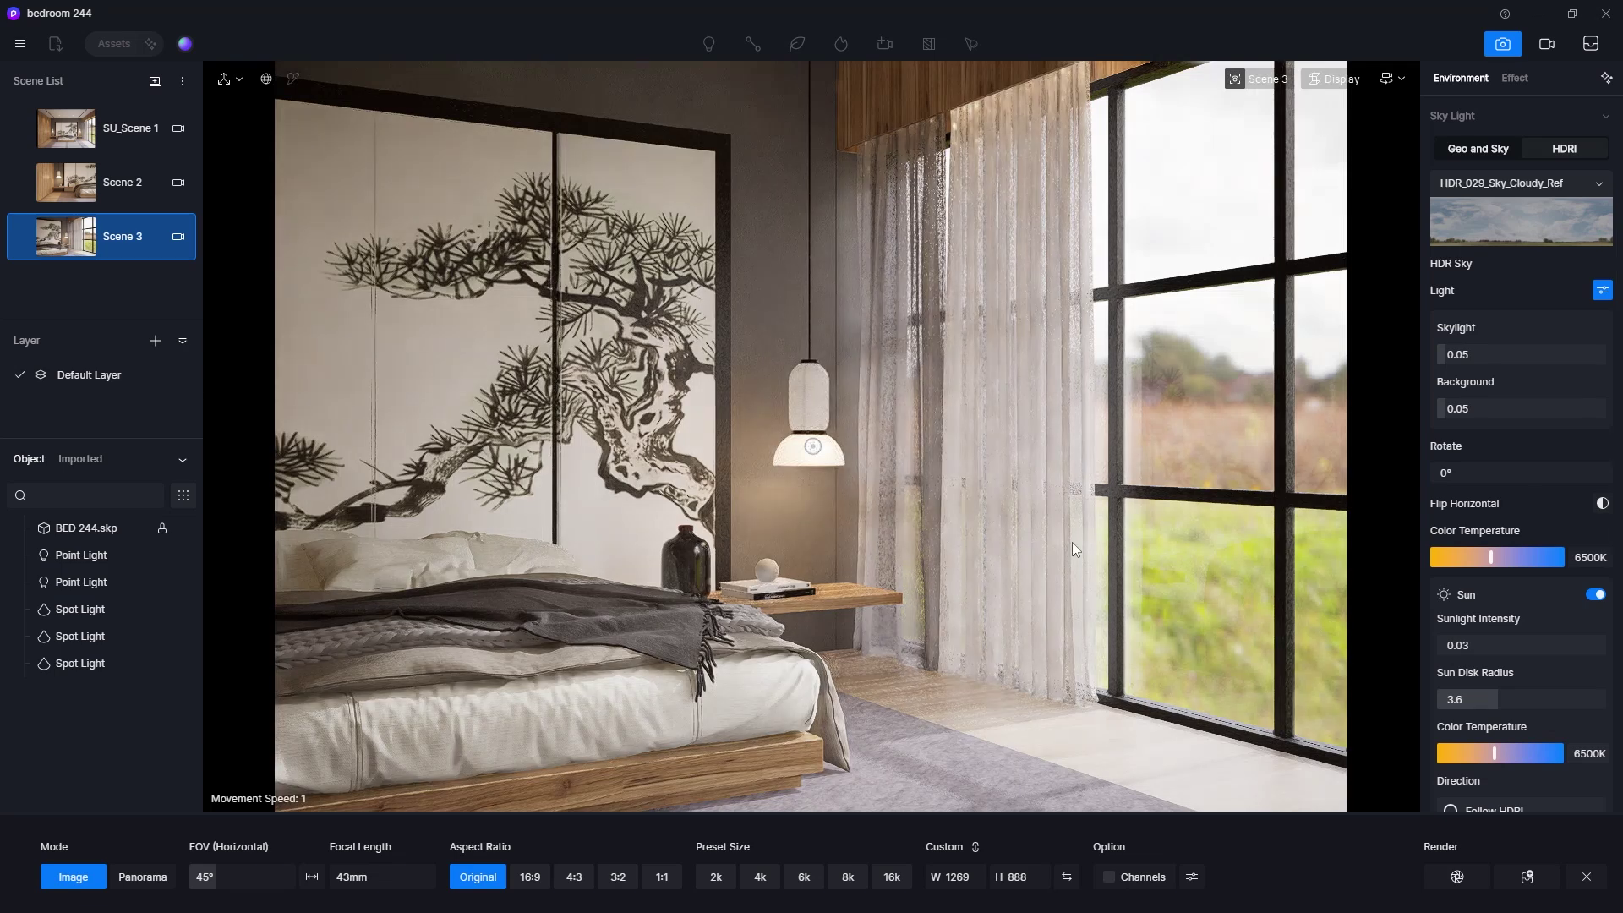
{"action": "left_click", "coordinate": [661, 877]}
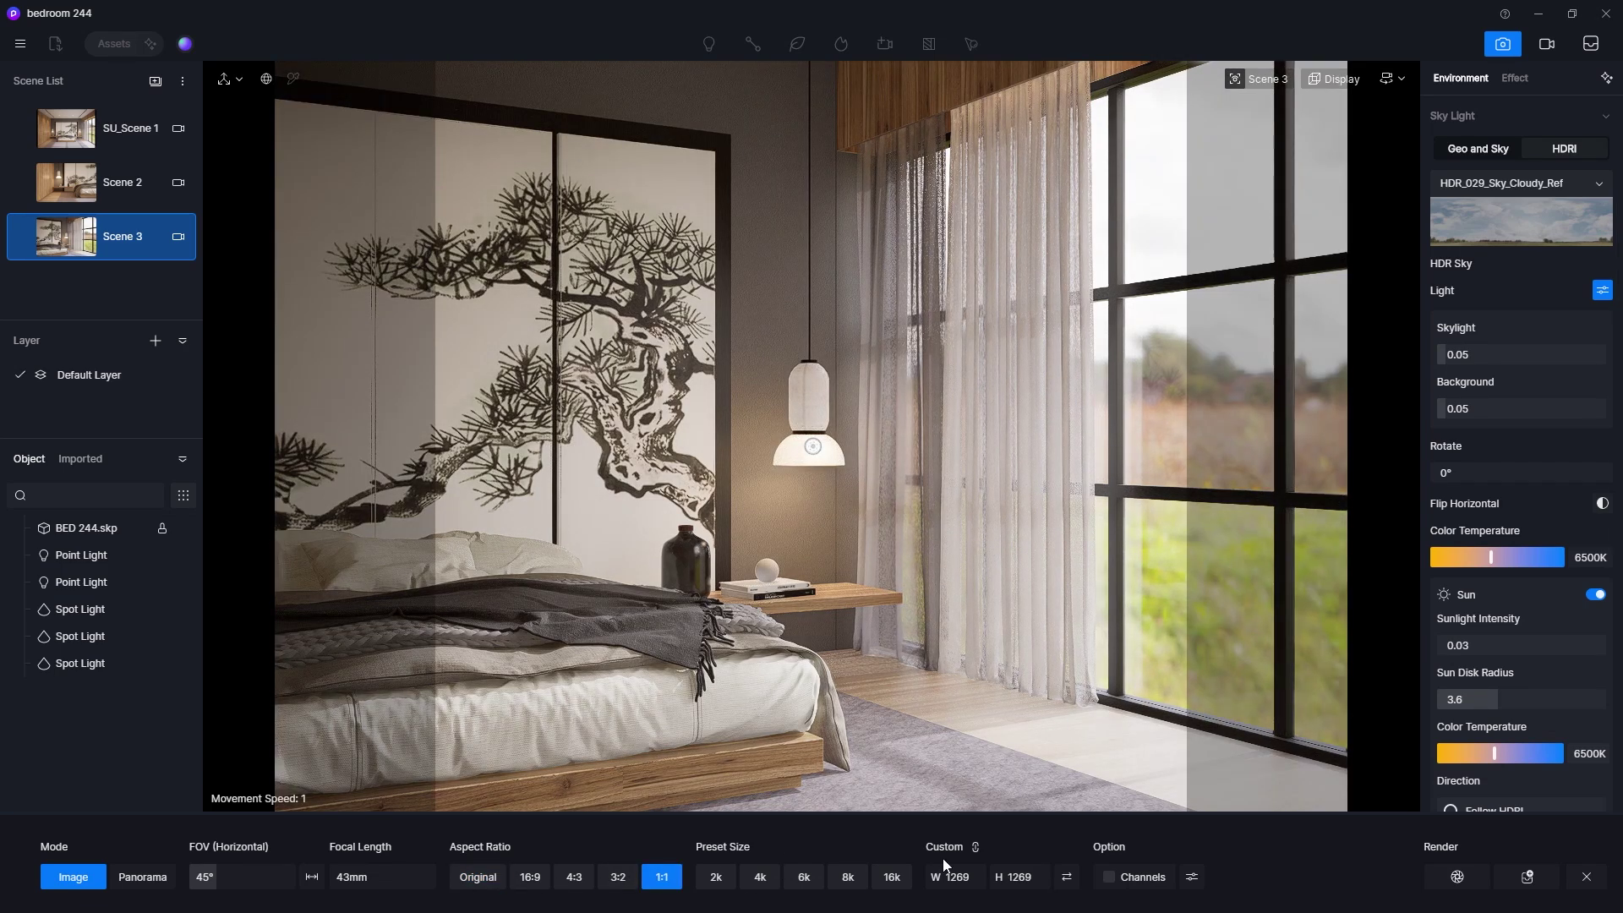
{"action": "type", "text": "1080"}
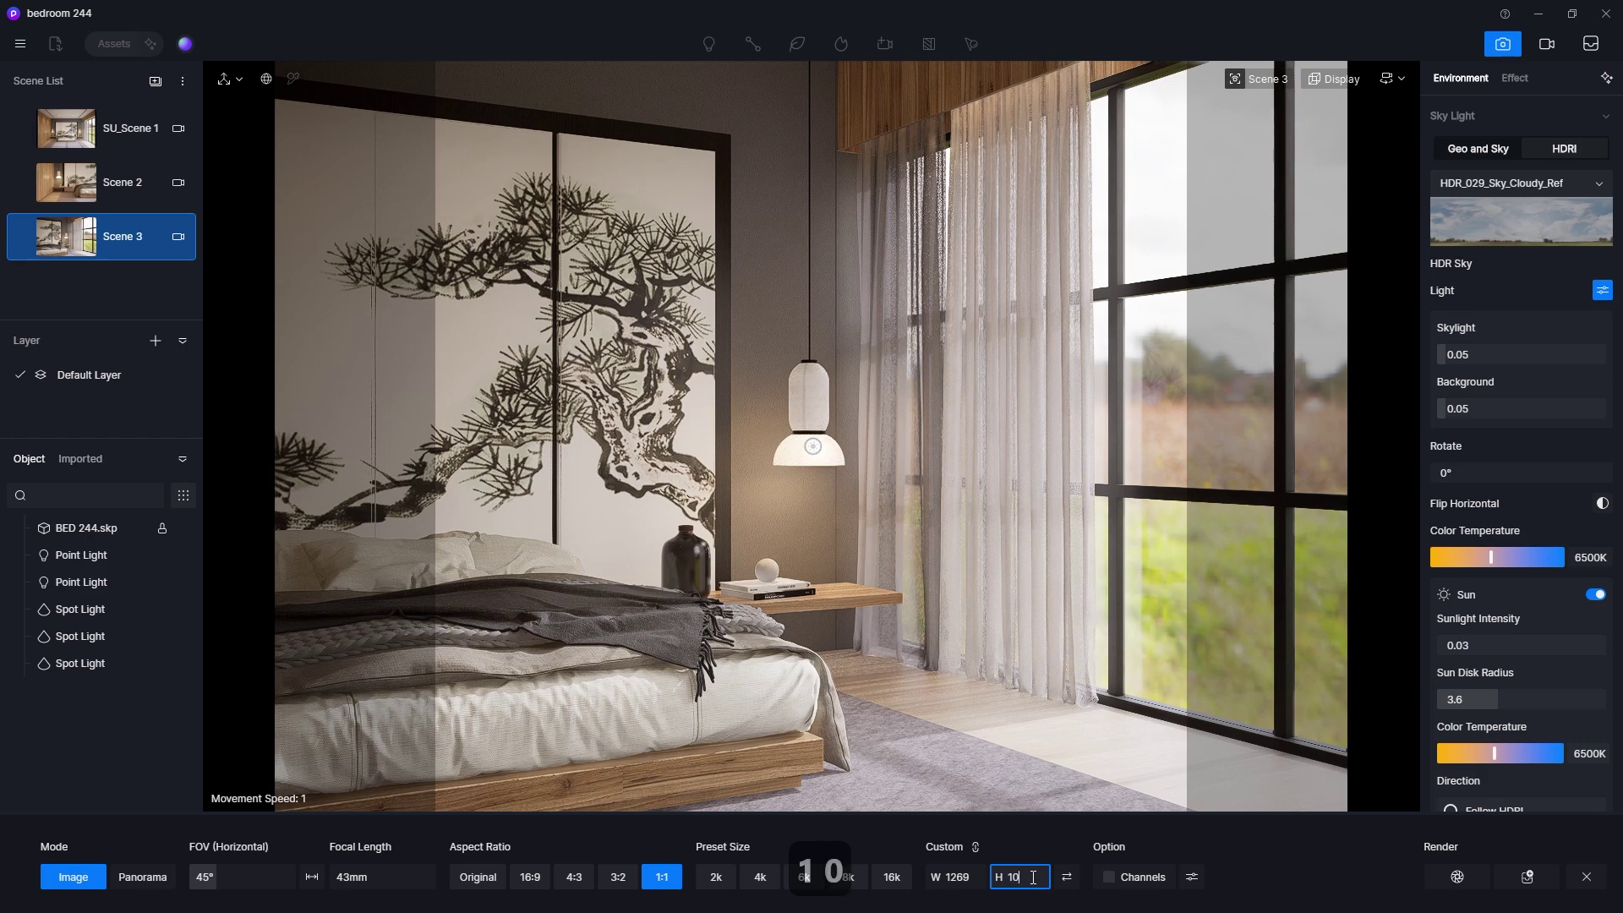
{"action": "key", "text": "Return"}
Step: Enable the AO and Reflection channels and render the shot to Scene 3.png in the square output folder
{"action": "left_click", "coordinate": [1192, 877]}
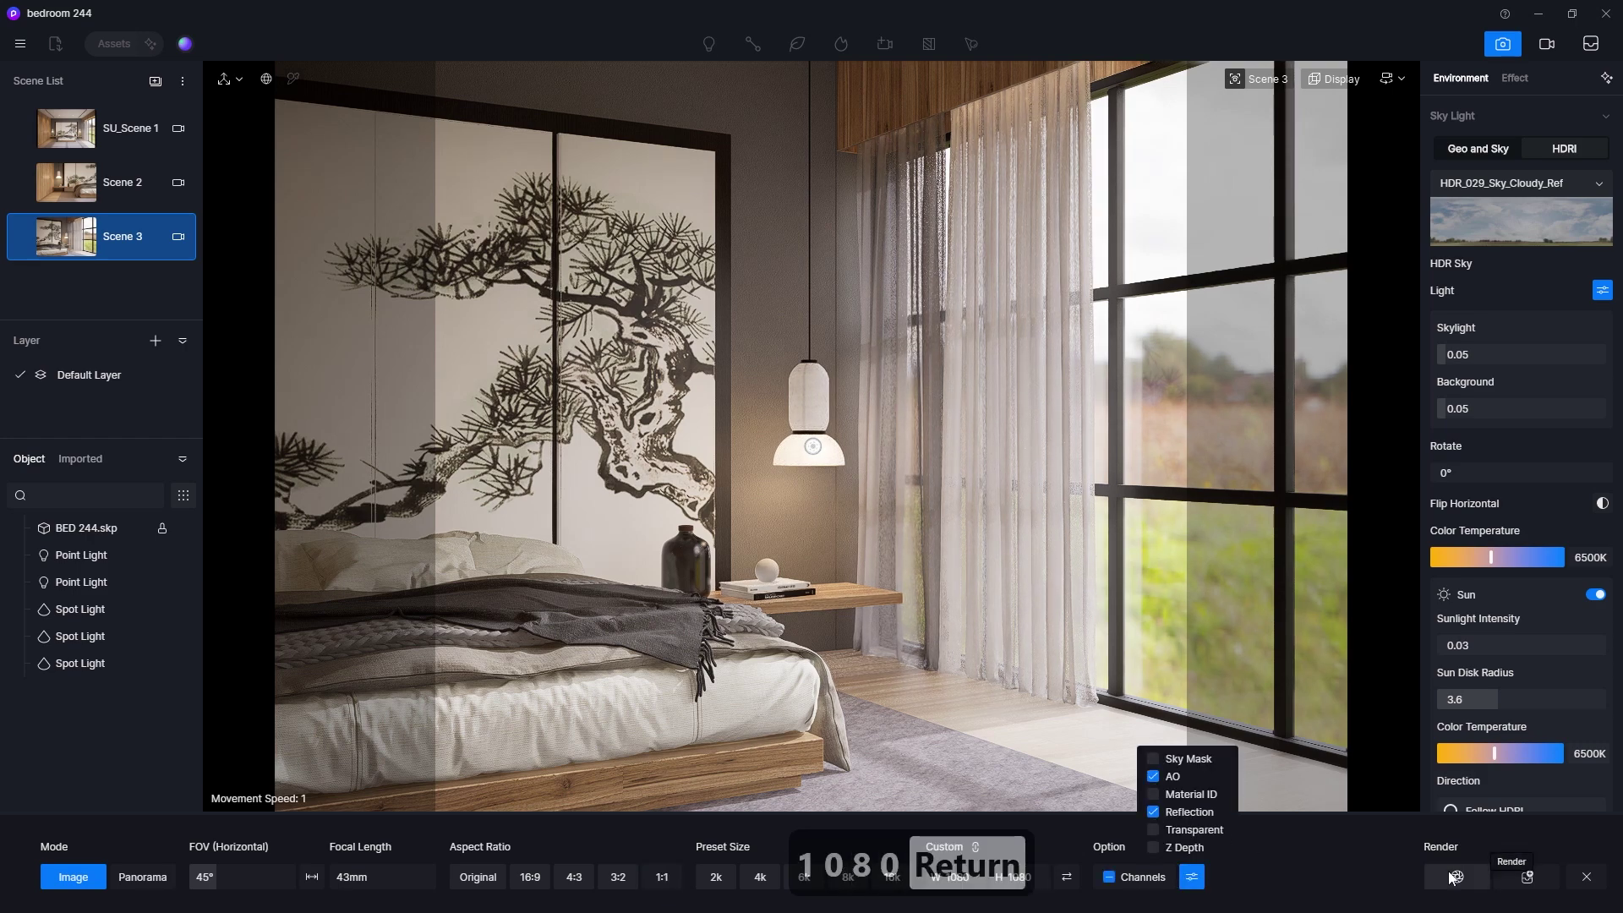
{"action": "left_click", "coordinate": [1526, 877]}
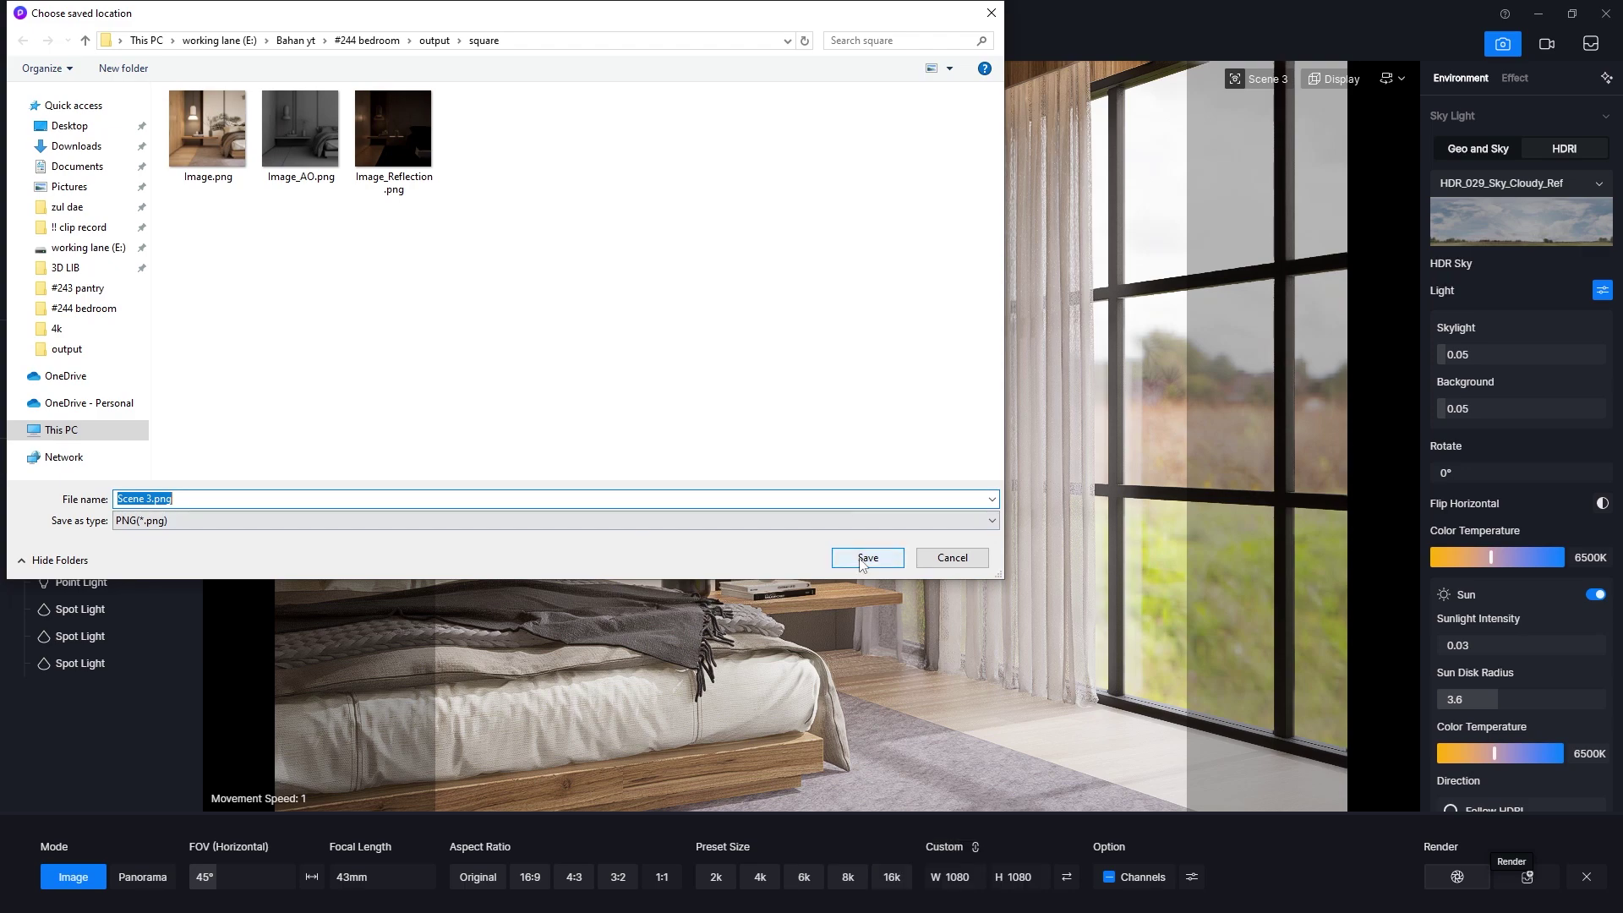
{"action": "left_click", "coordinate": [862, 561]}
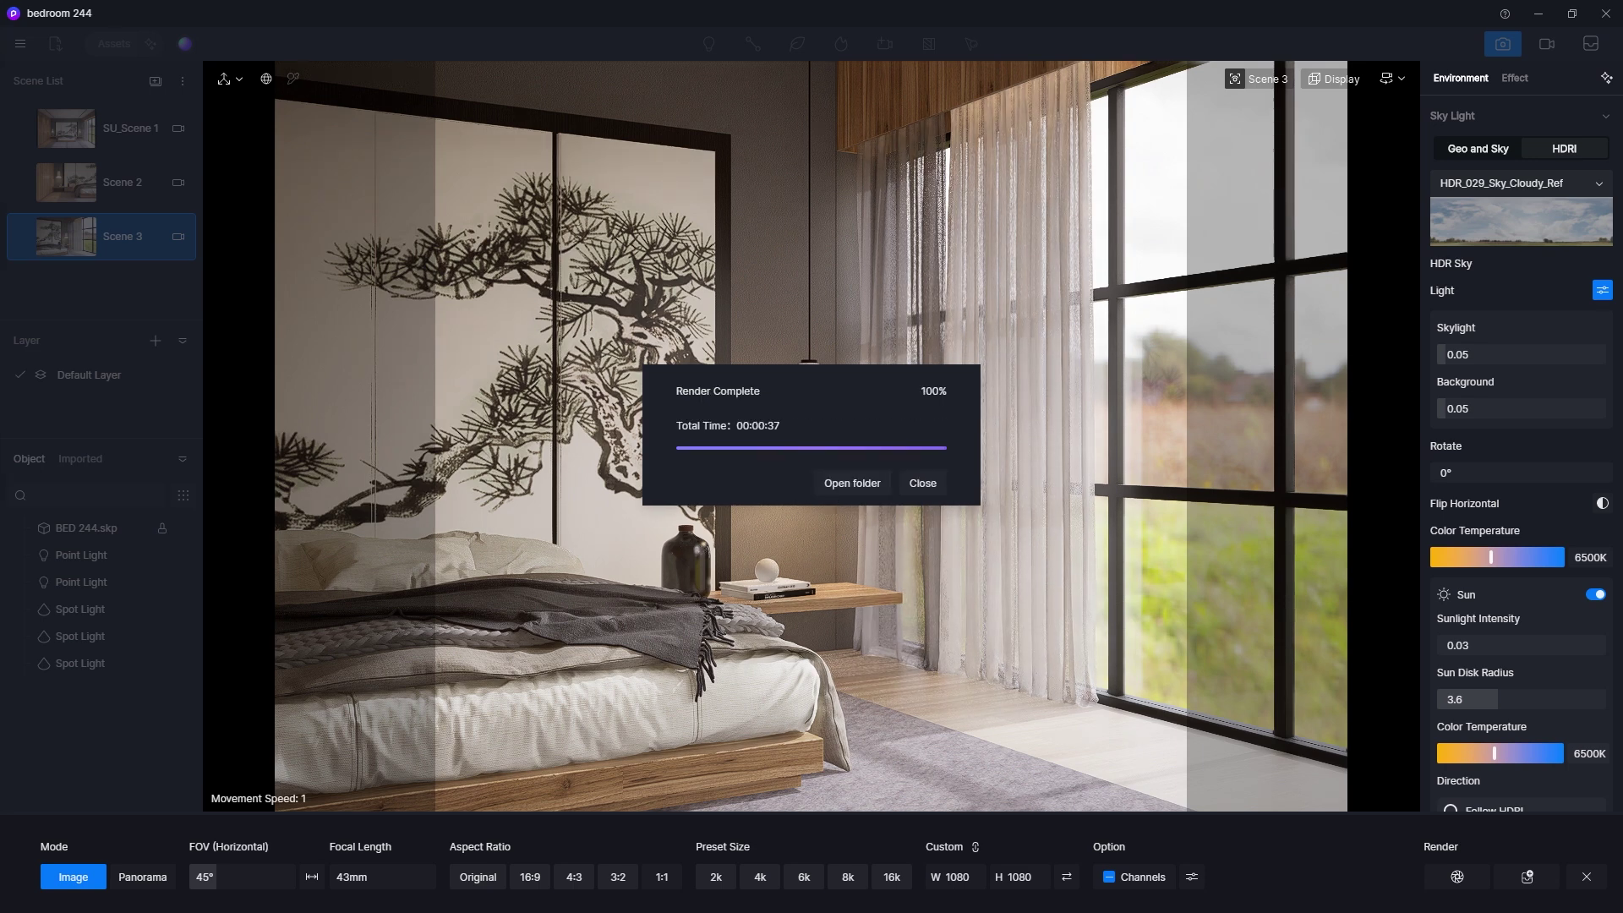
Step: Examine the rendered Scene 3 image with its AO and Reflection passes in the square folder, and close the image viewer
{"action": "key", "text": "alt+Tab"}
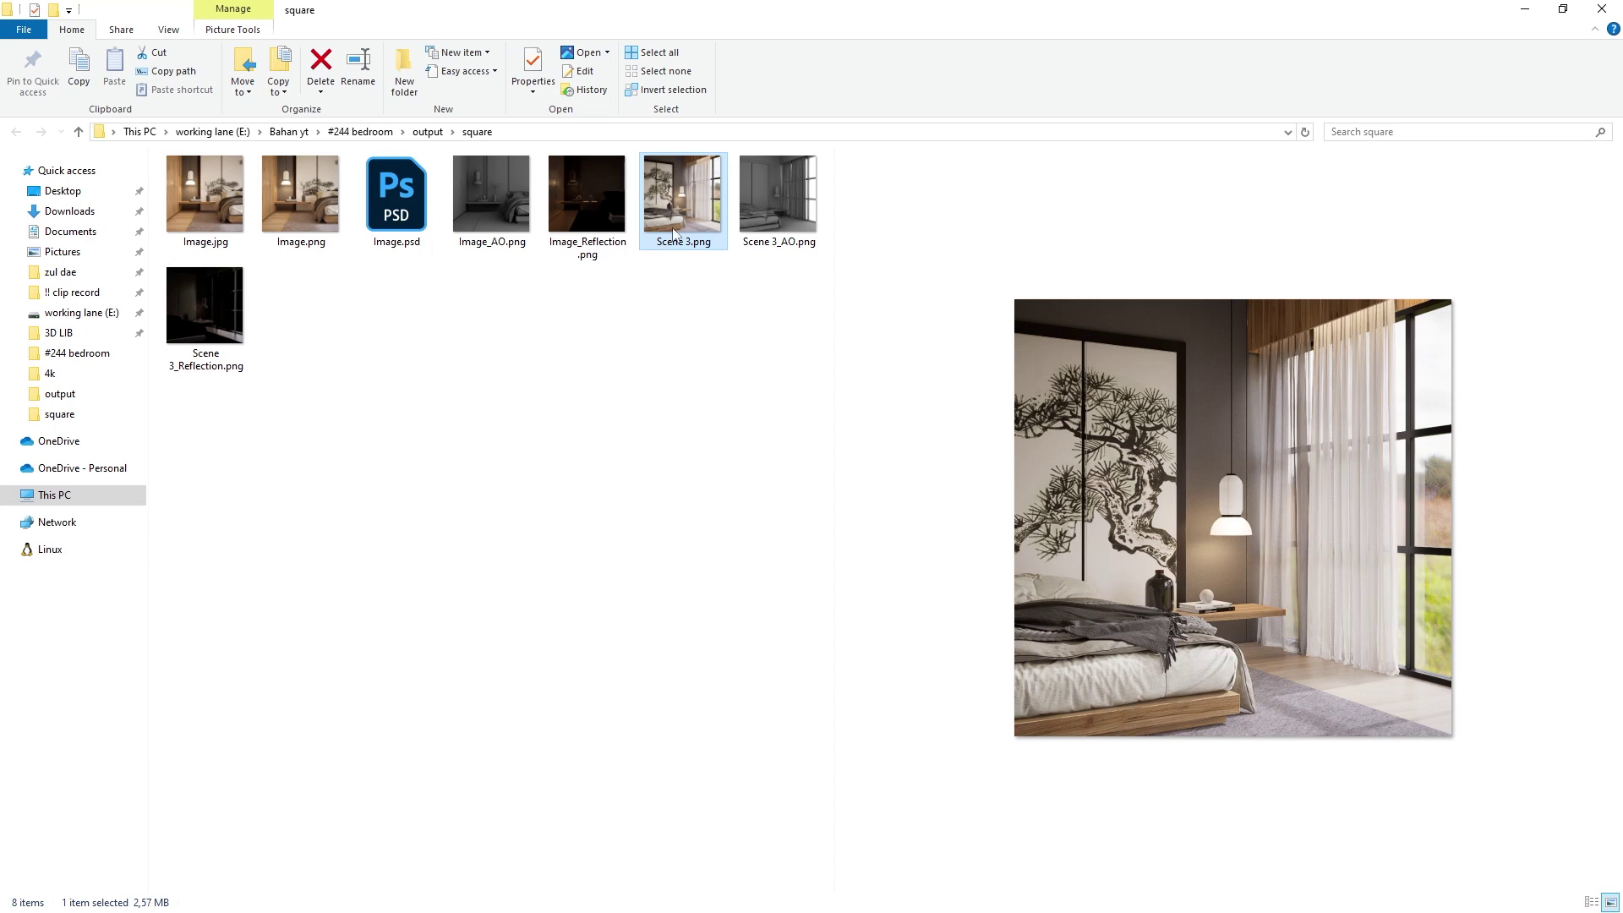
{"action": "left_click", "coordinate": [782, 205]}
{"action": "left_click", "coordinate": [204, 305]}
{"action": "left_click", "coordinate": [682, 222]}
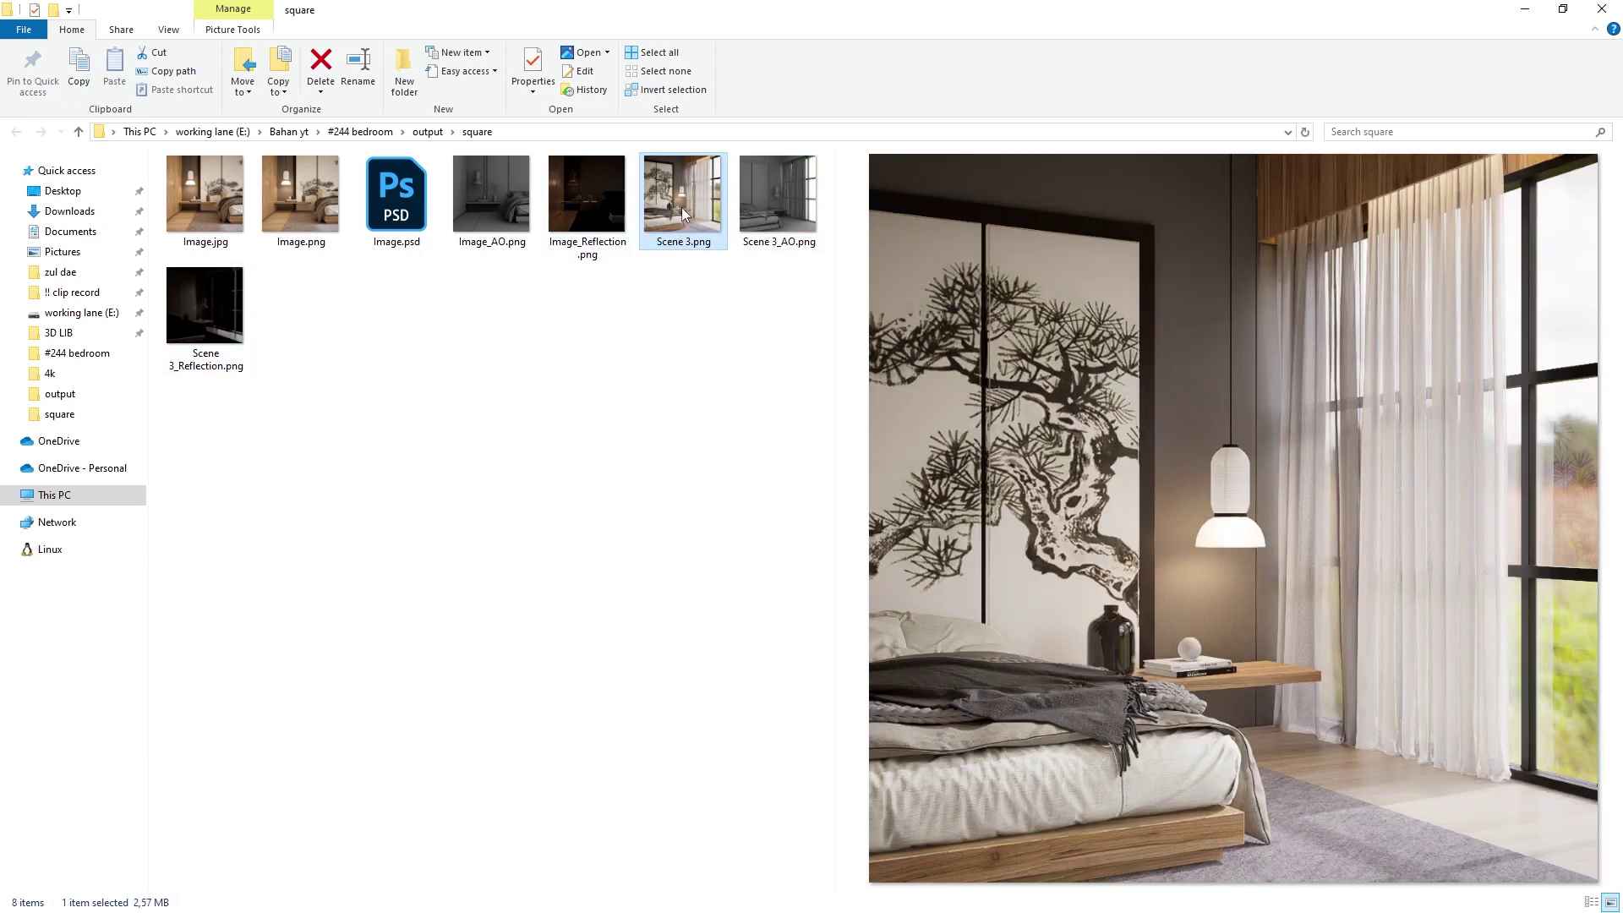
{"action": "double_click", "coordinate": [683, 209]}
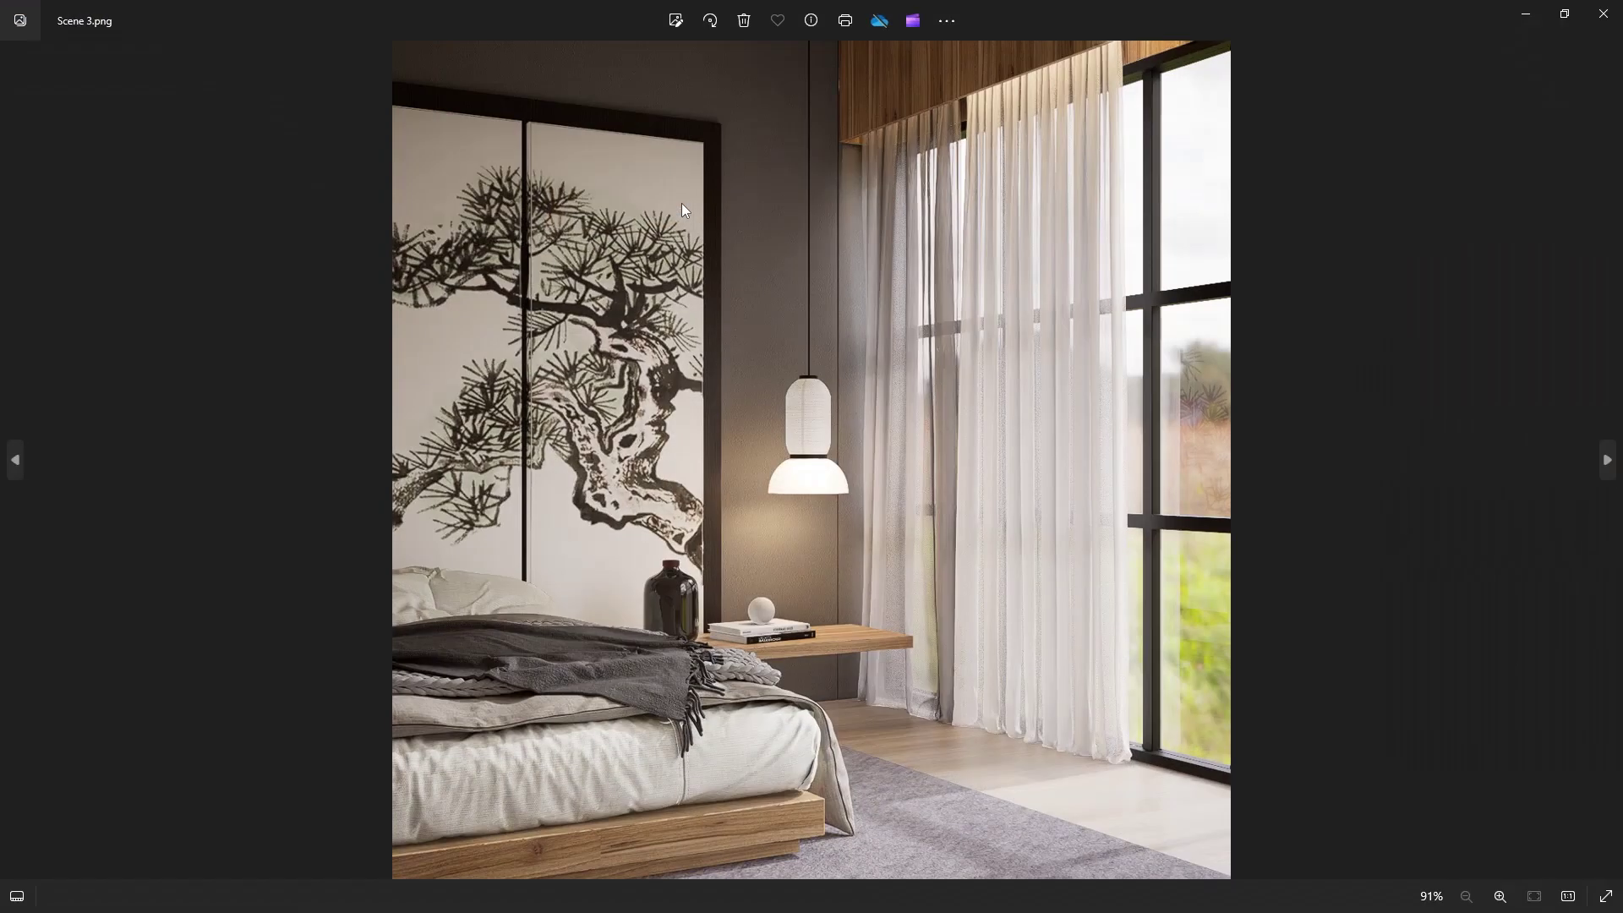
{"action": "scroll", "coordinate": [744, 751], "scroll_direction": "up", "scroll_amount": 3}
{"action": "scroll", "coordinate": [744, 750], "scroll_direction": "down", "scroll_amount": 3}
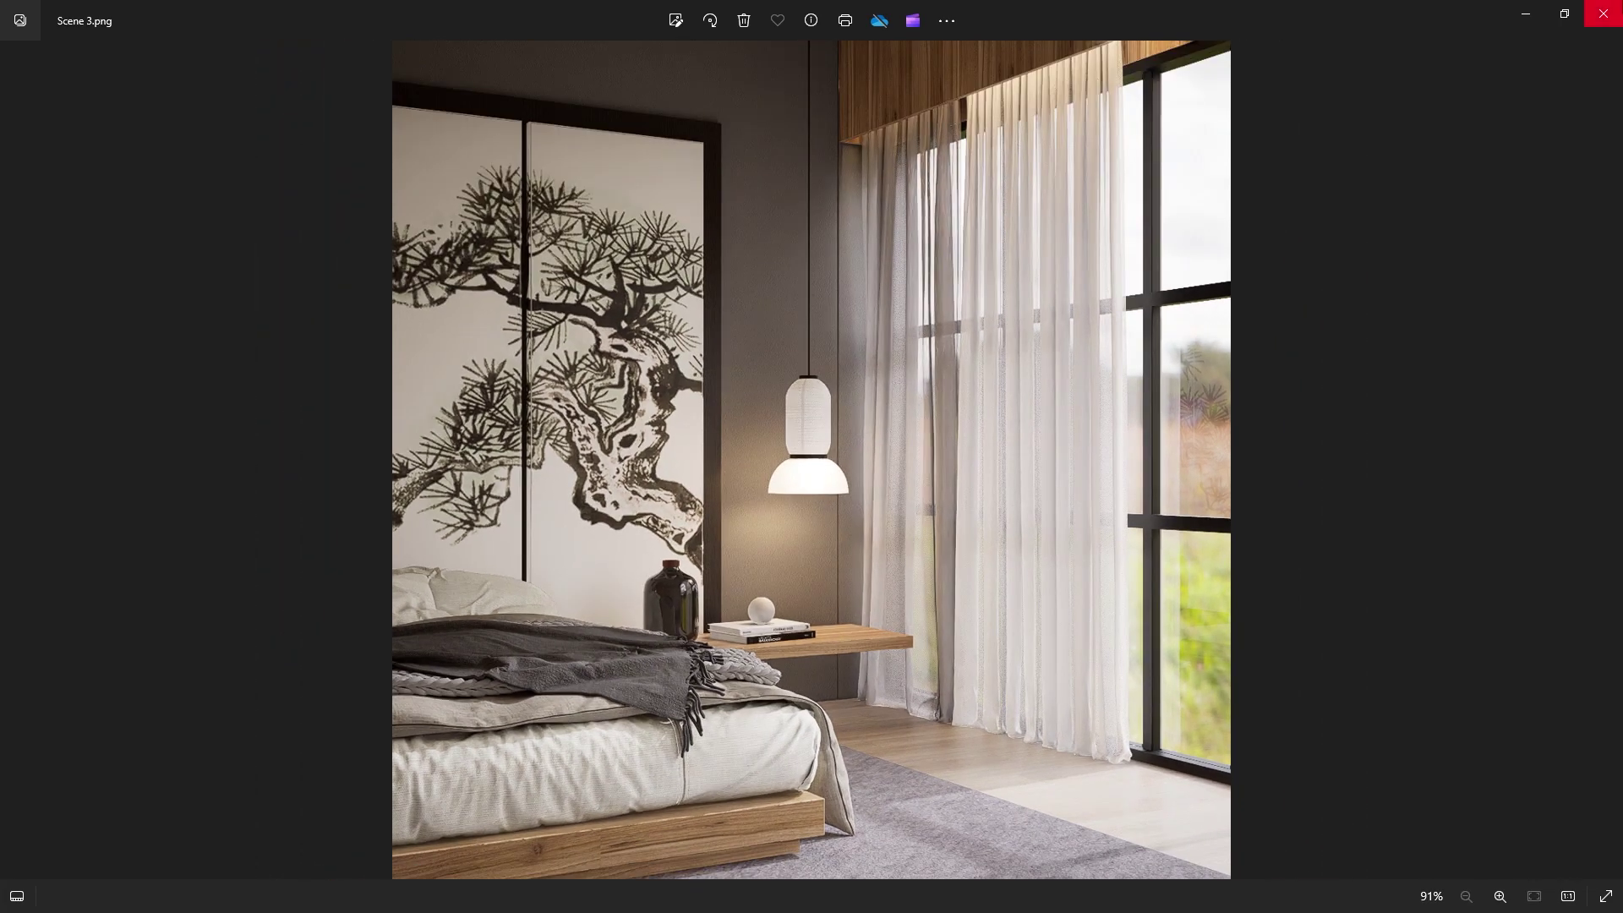
{"action": "left_click", "coordinate": [1603, 13]}
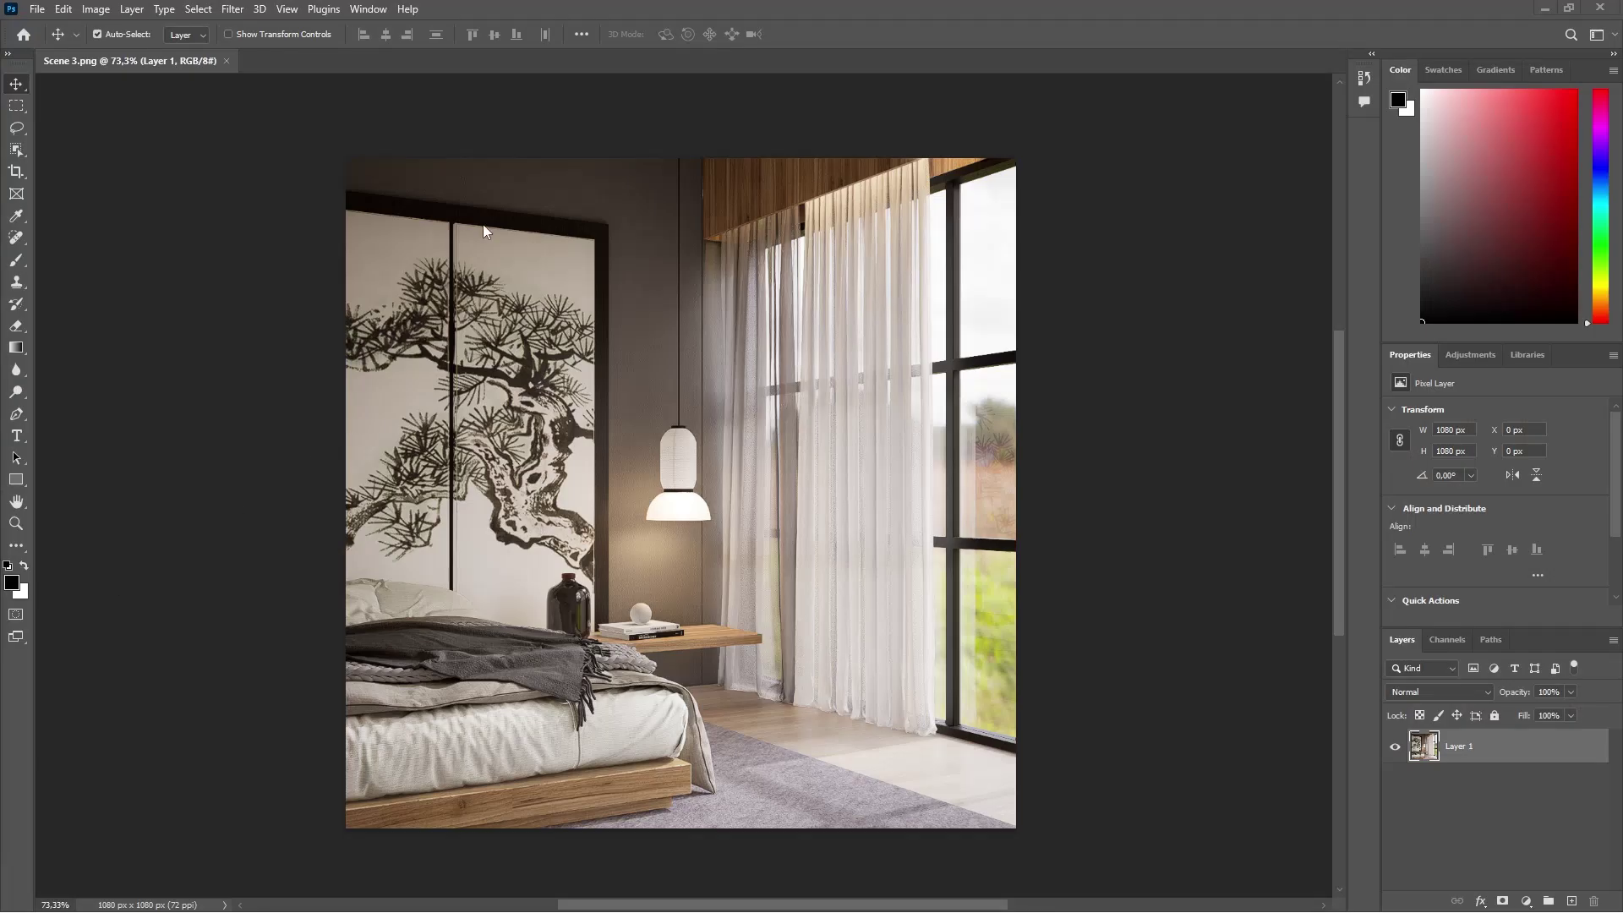
Step: In Photoshop, convert Scene 3.png to 16 bits per channel and turn Layer 1 into a smart object
{"action": "left_click", "coordinate": [96, 9]}
{"action": "mouse_move", "coordinate": [118, 28]}
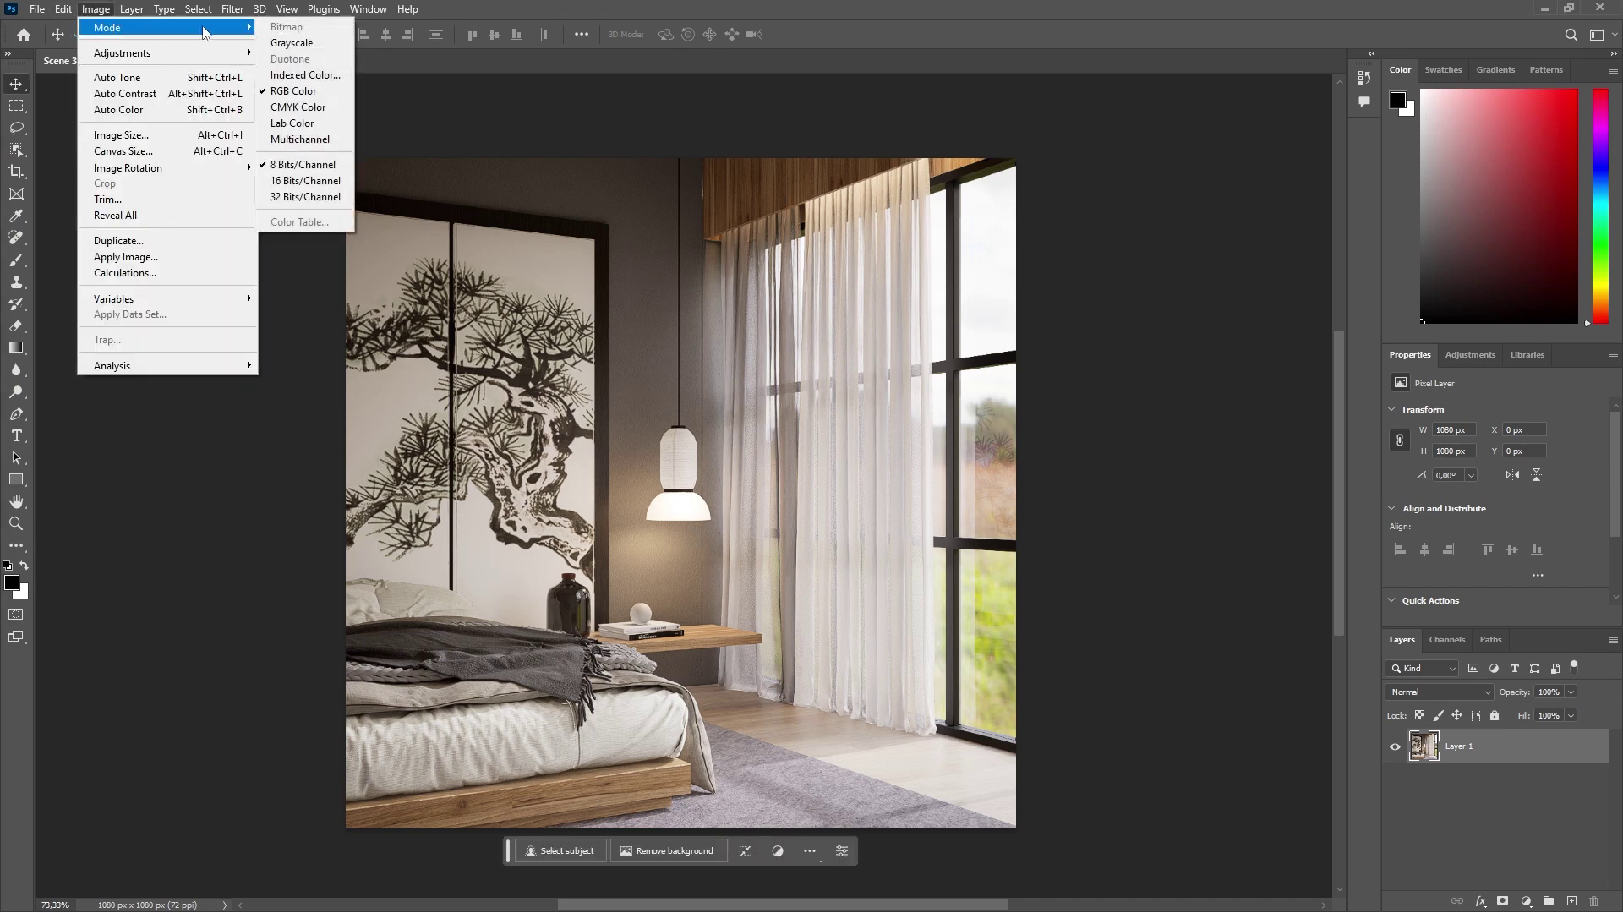
{"action": "left_click", "coordinate": [321, 180]}
{"action": "right_click", "coordinate": [1489, 752]}
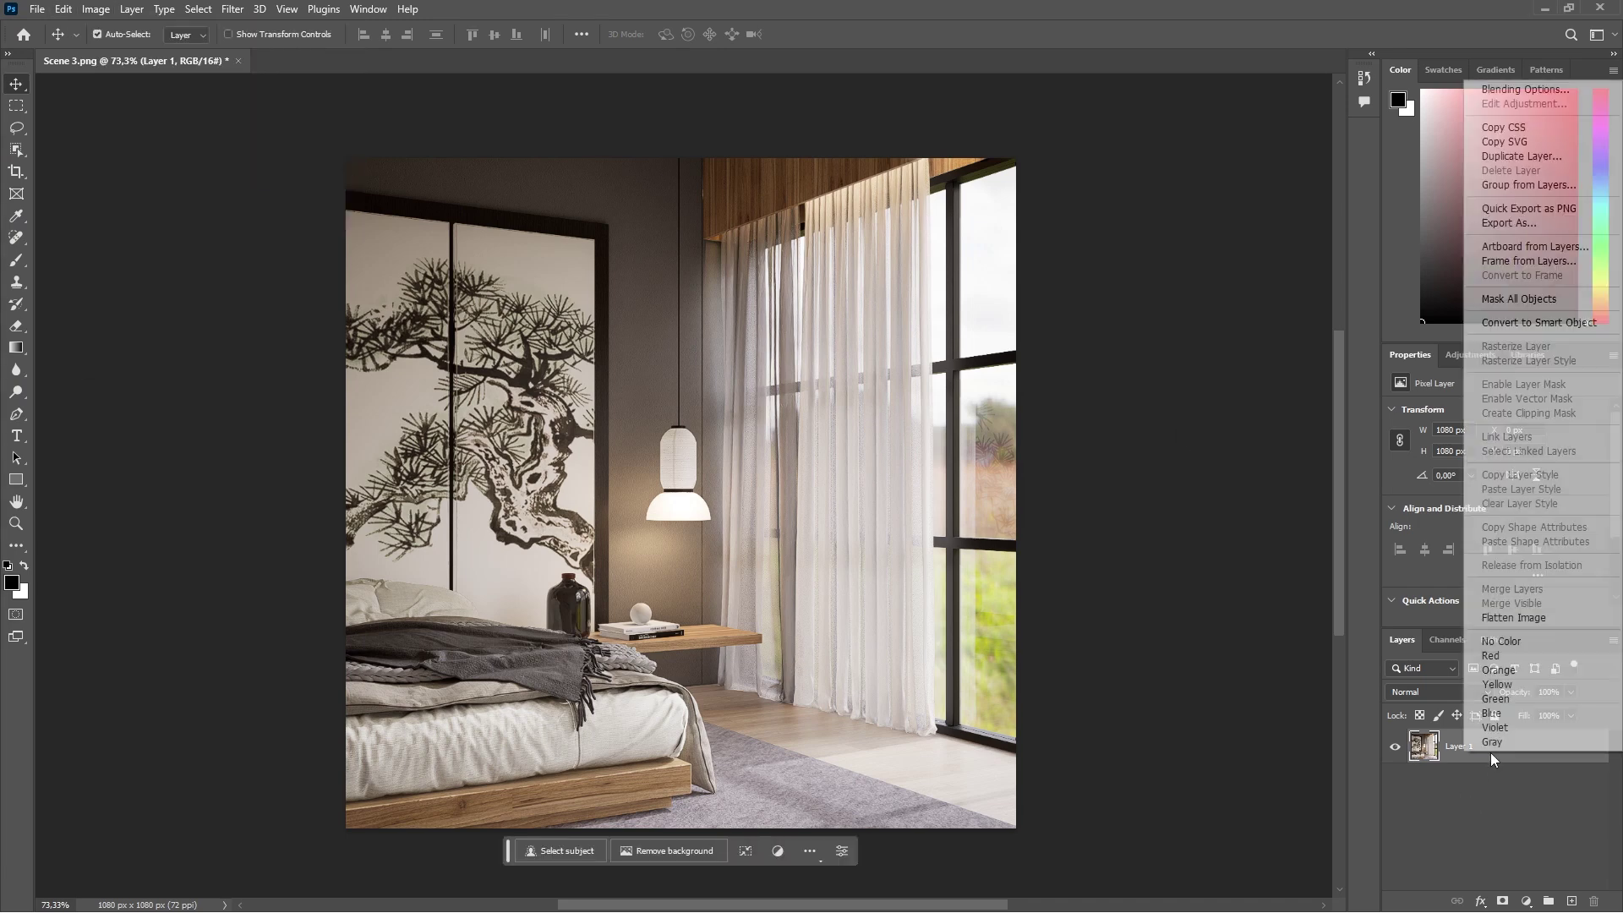
{"action": "left_click", "coordinate": [1524, 325]}
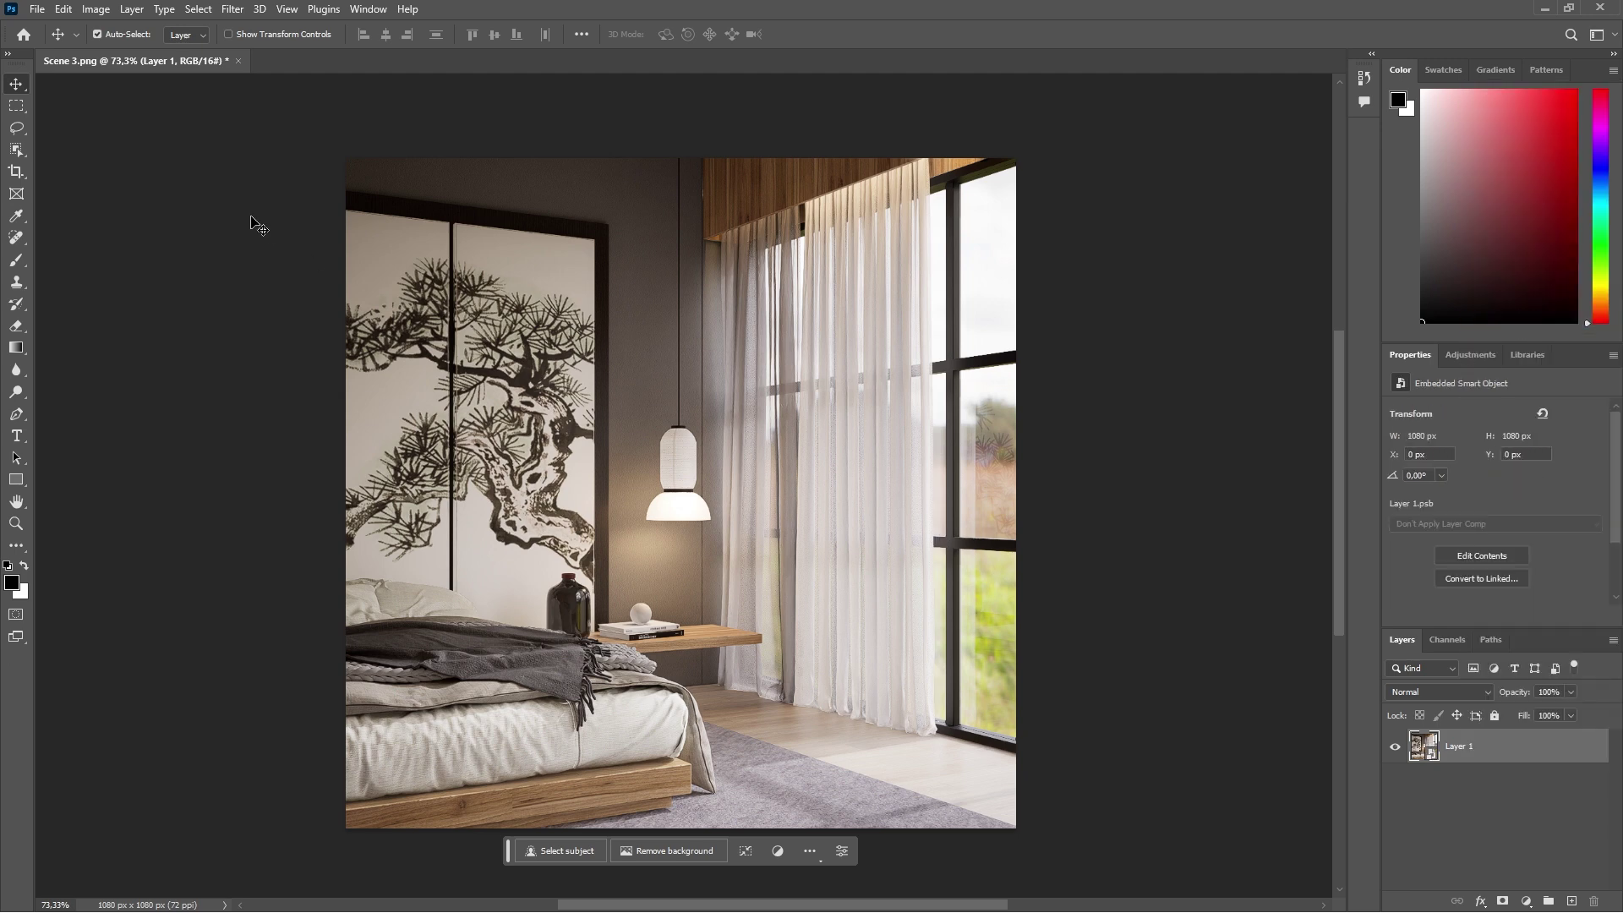
Step: Apply the Camera Raw Filter to Layer 1 with the saved settings file loaded from the #244 bedroom output folder
{"action": "left_click", "coordinate": [236, 11]}
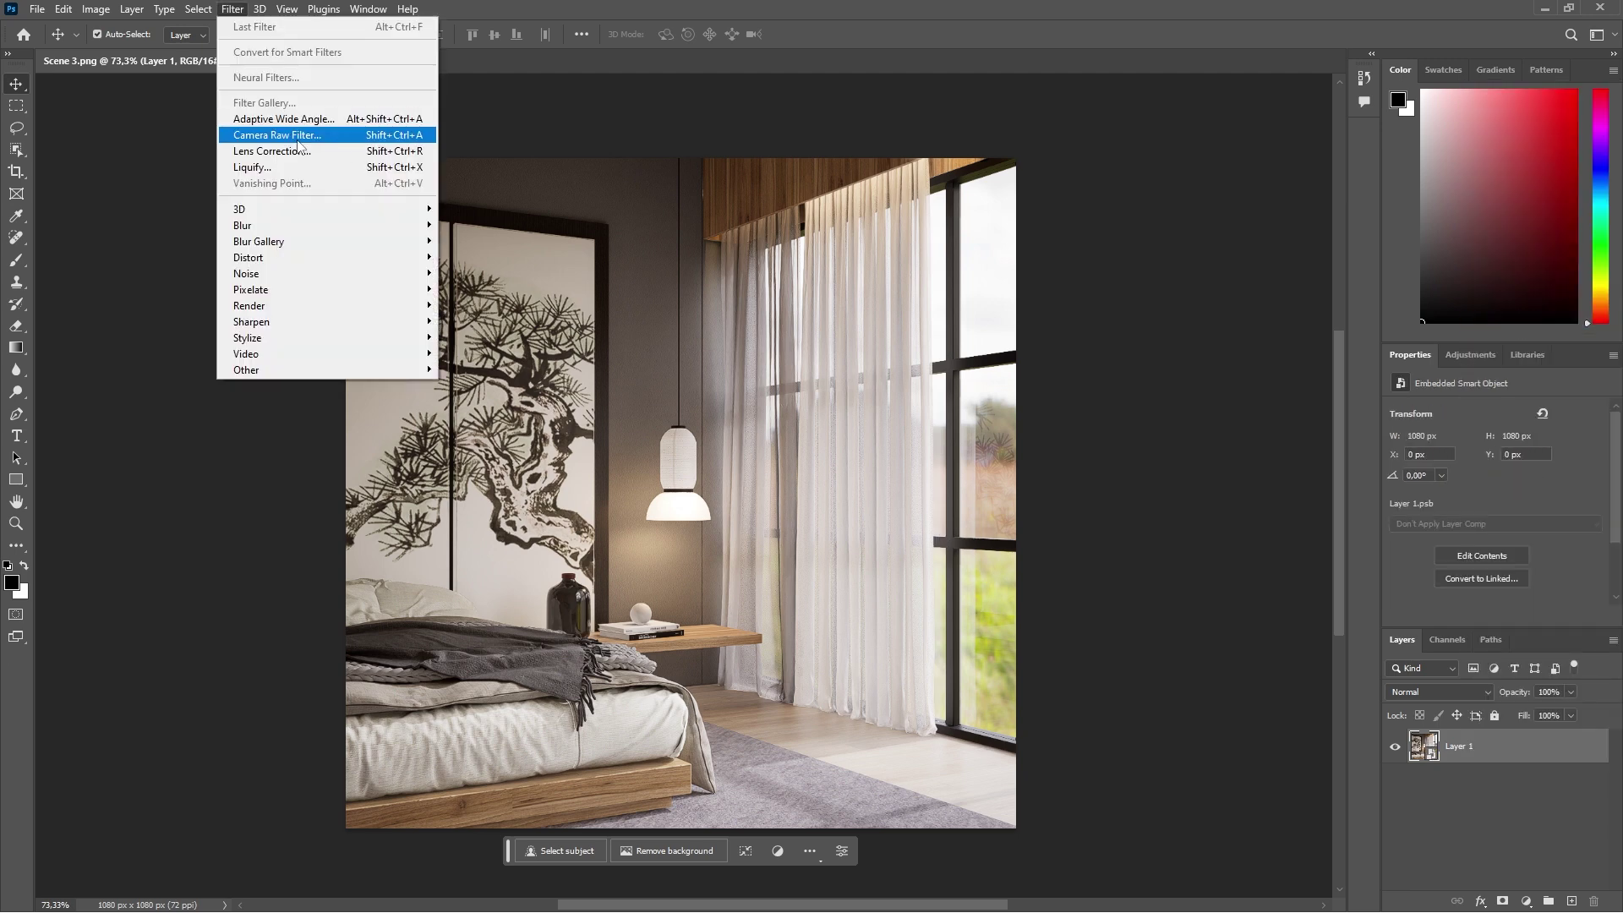
{"action": "left_click", "coordinate": [253, 136]}
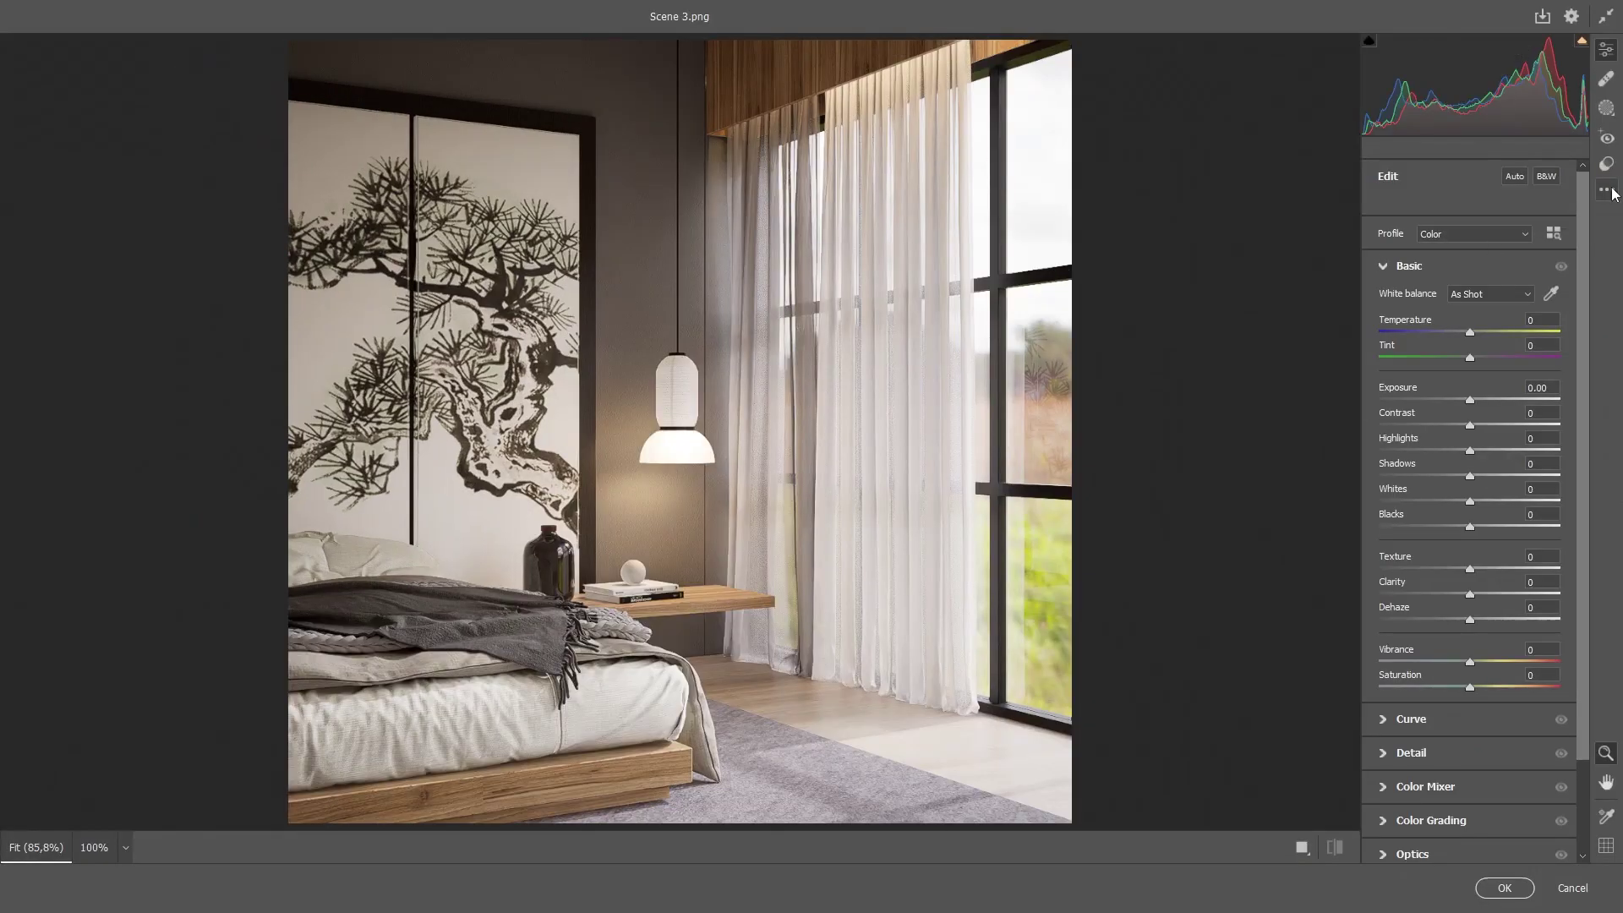
{"action": "left_click", "coordinate": [1606, 190]}
{"action": "left_click", "coordinate": [1419, 382]}
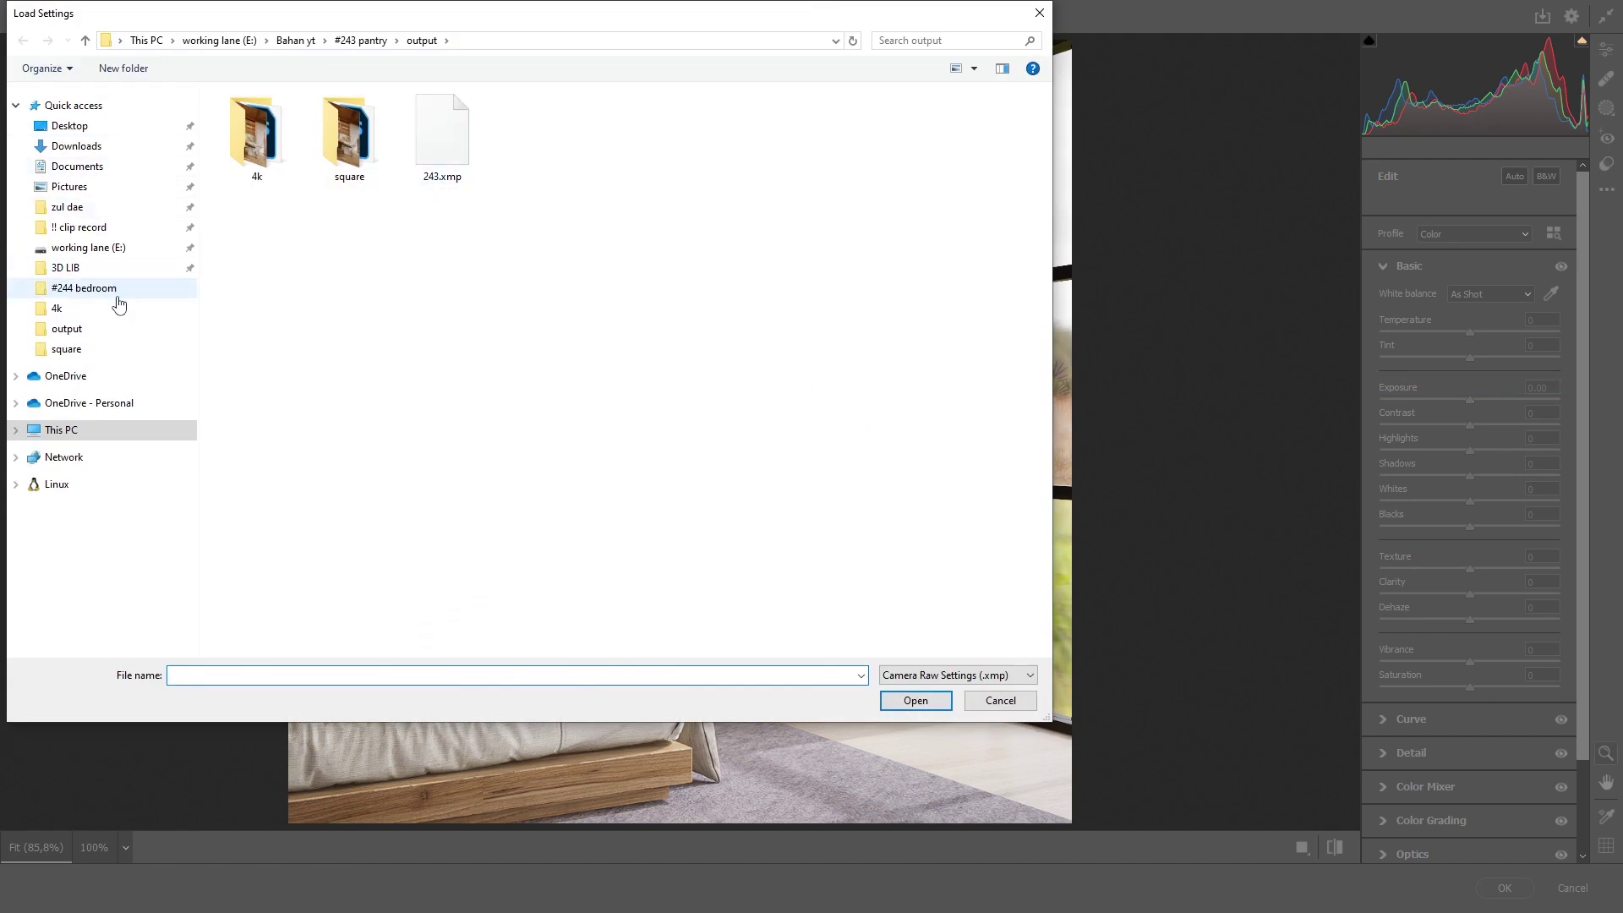
{"action": "left_click", "coordinate": [118, 291]}
{"action": "double_click", "coordinate": [534, 135]}
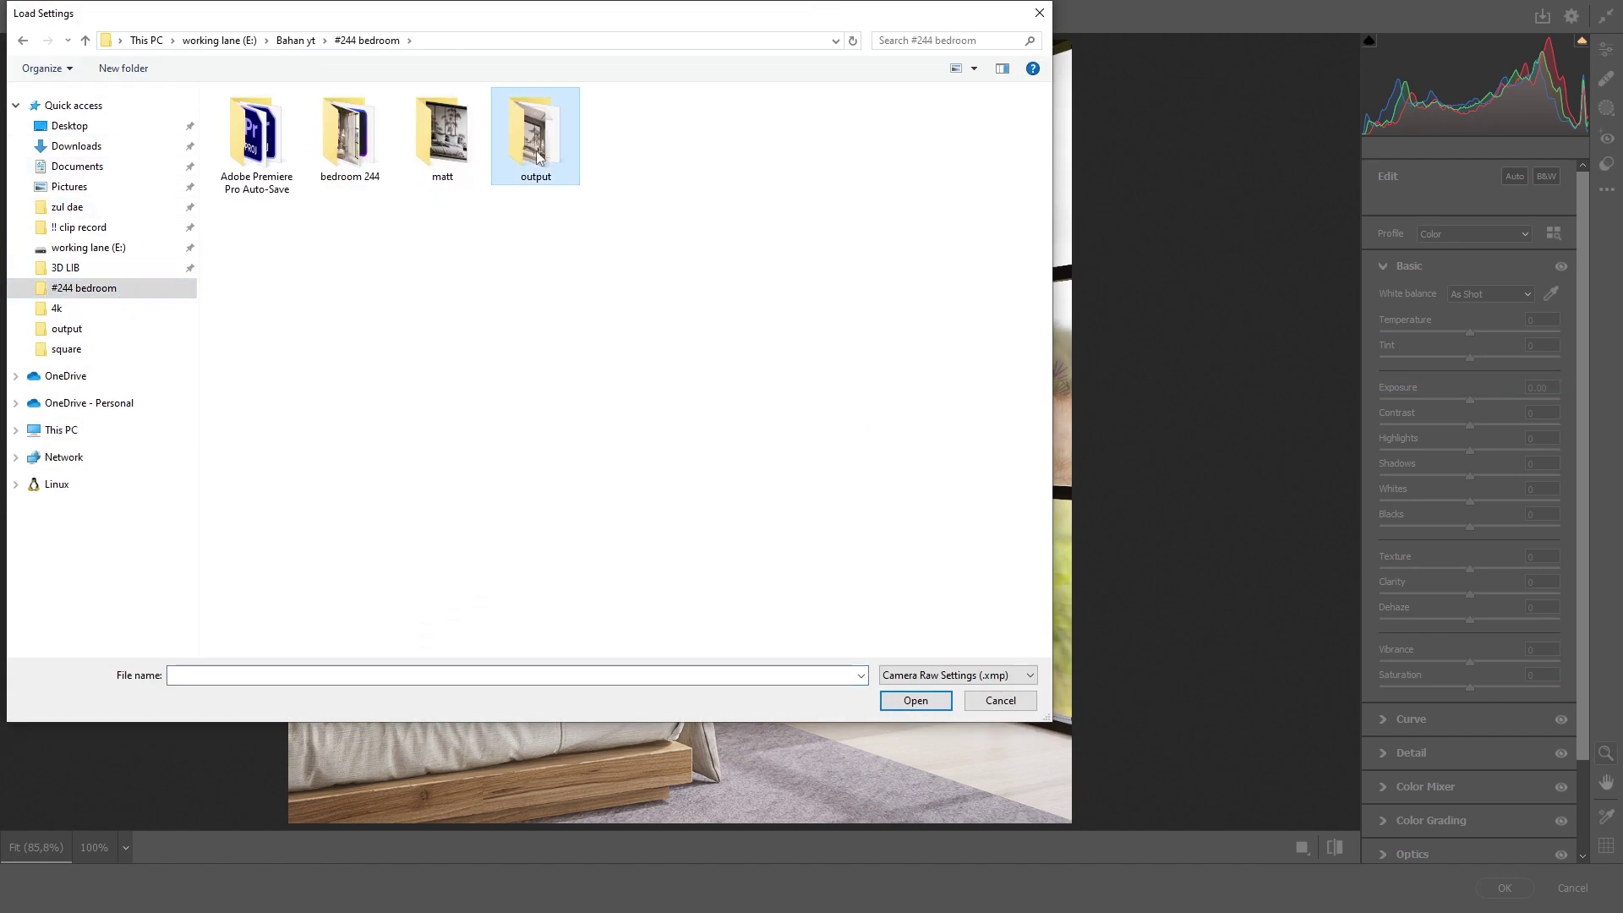
{"action": "double_click", "coordinate": [458, 159]}
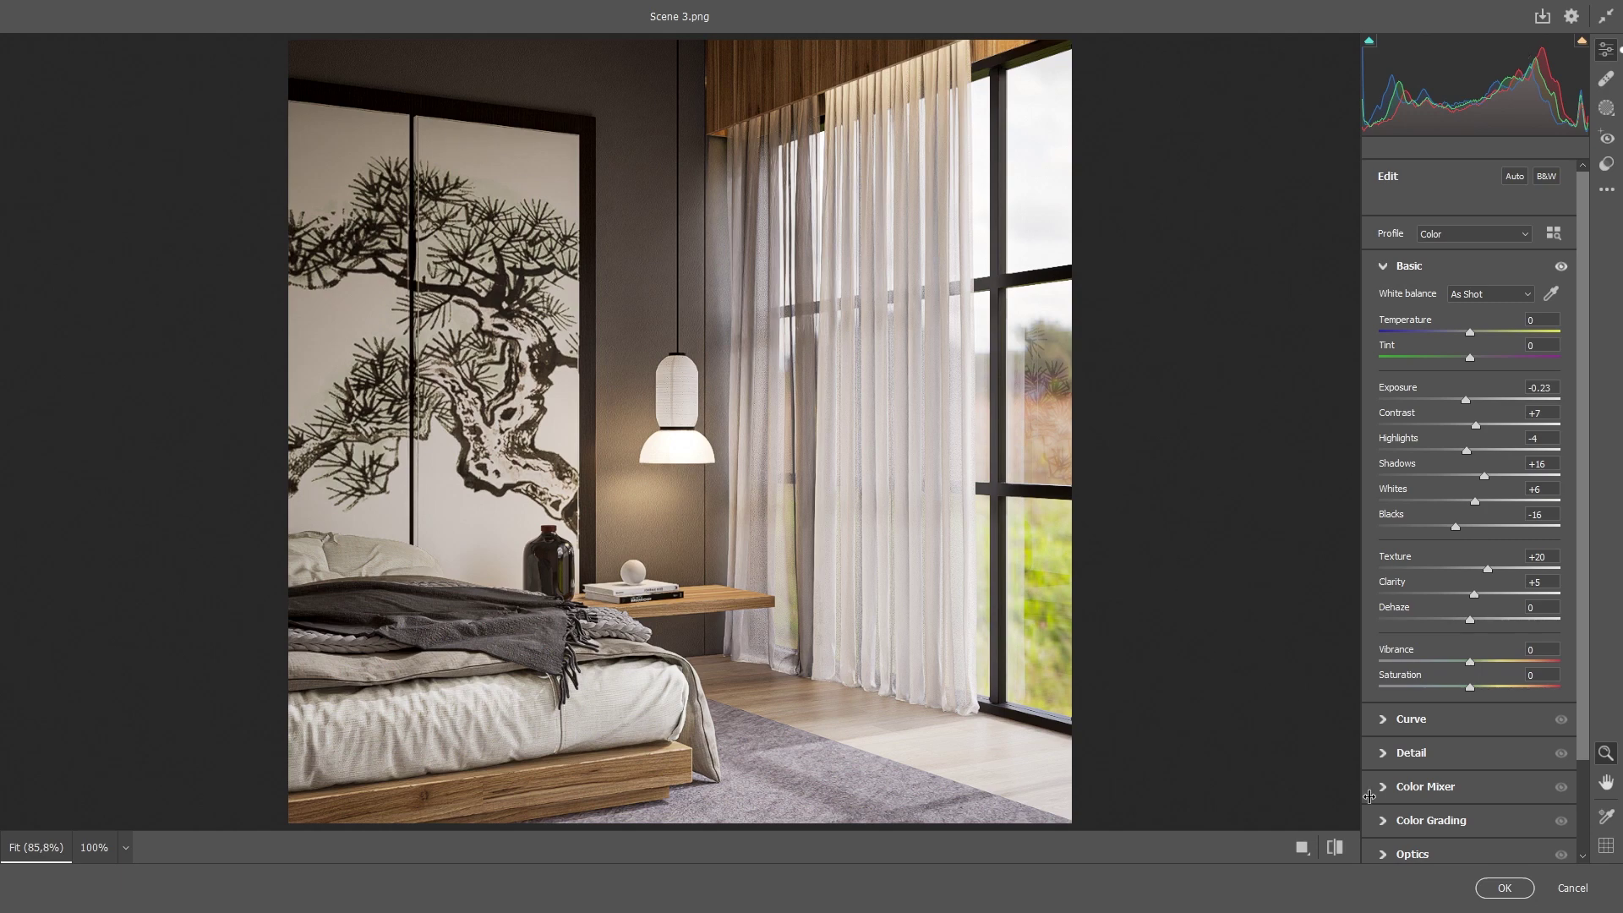
{"action": "left_click", "coordinate": [1503, 887]}
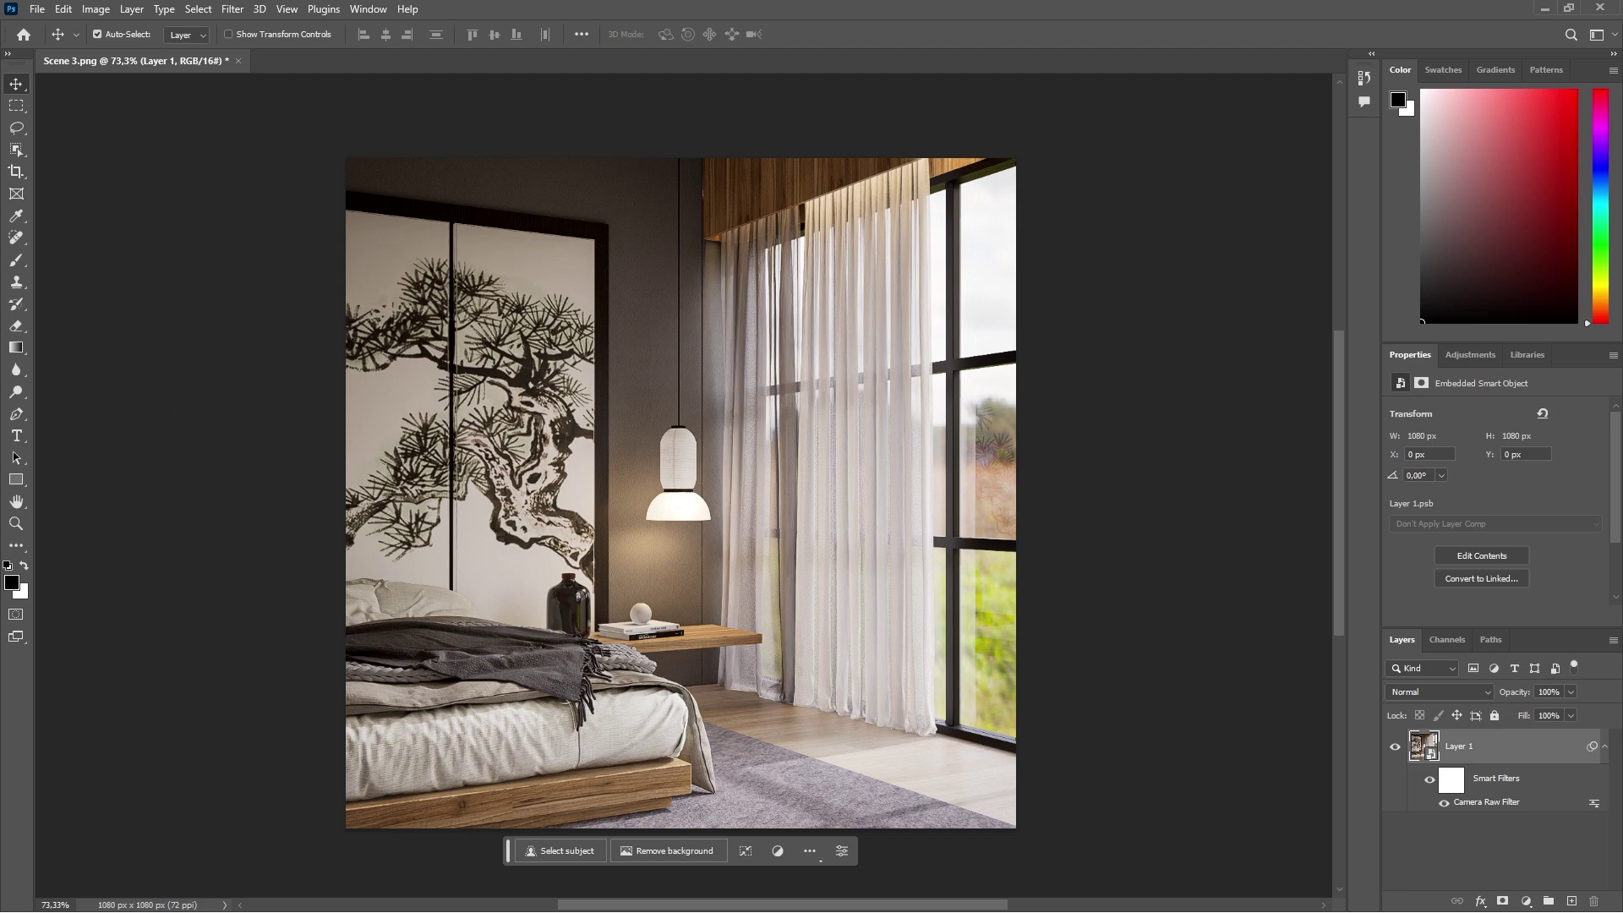
Step: Place the Image_Reflection pass as a layer above Layer 1 and try the Screen blend mode on it
{"action": "left_click_drag", "start_coordinate": [1027, 10], "coordinate": [996, 382]}
{"action": "left_click_drag", "start_coordinate": [576, 185], "coordinate": [856, 715]}
{"action": "left_click", "coordinate": [1508, 382]}
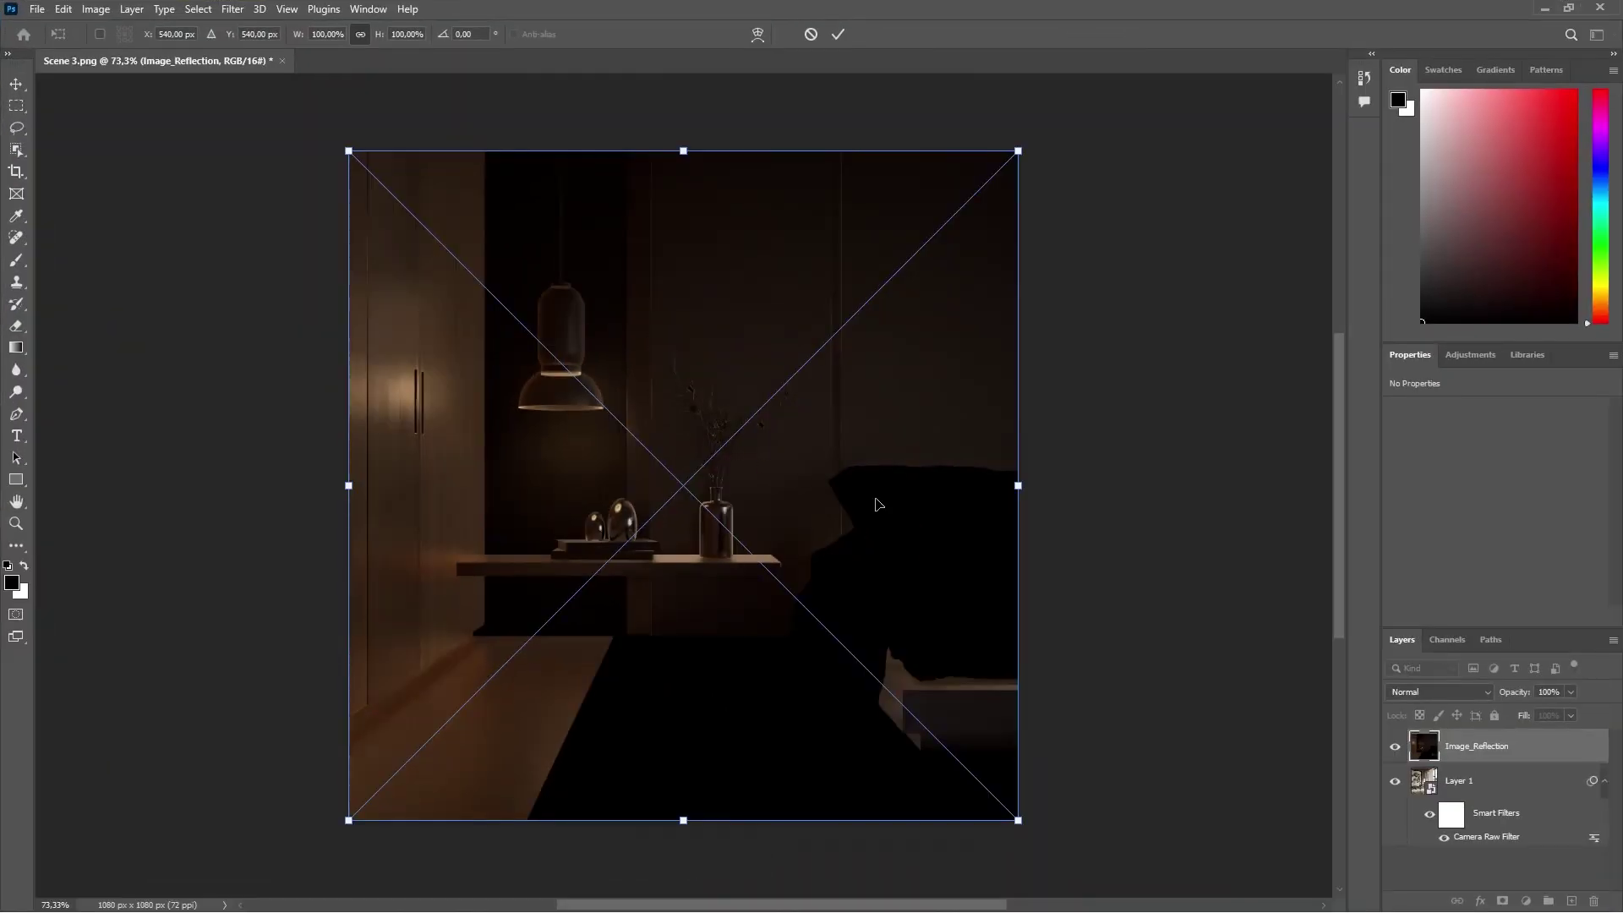
{"action": "left_click", "coordinate": [837, 34]}
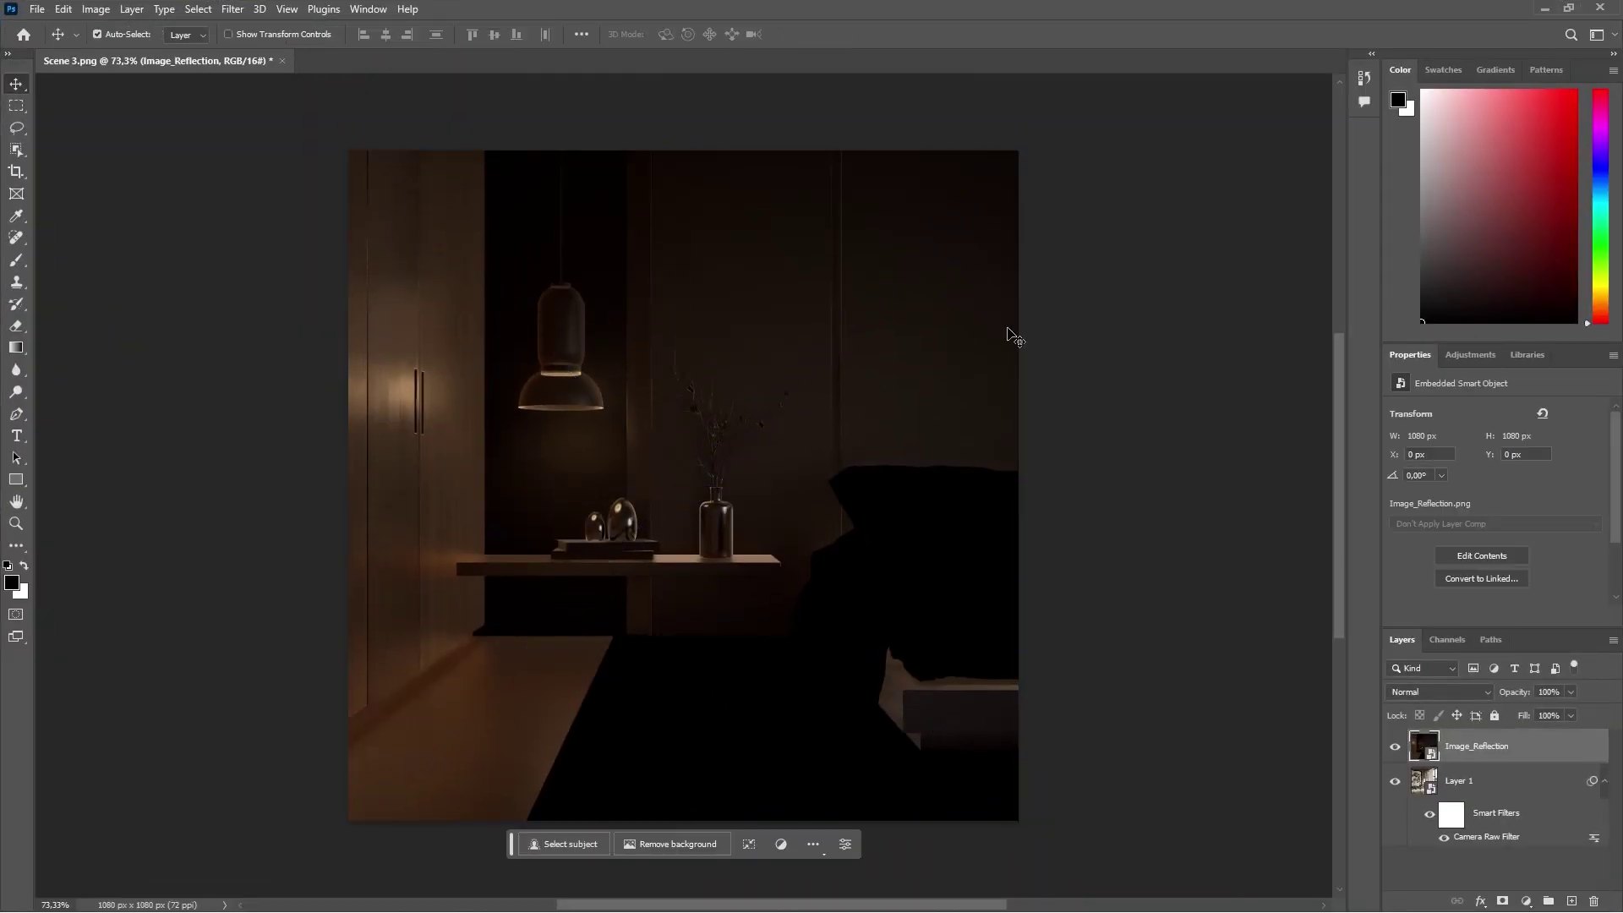
{"action": "left_click", "coordinate": [1443, 696]}
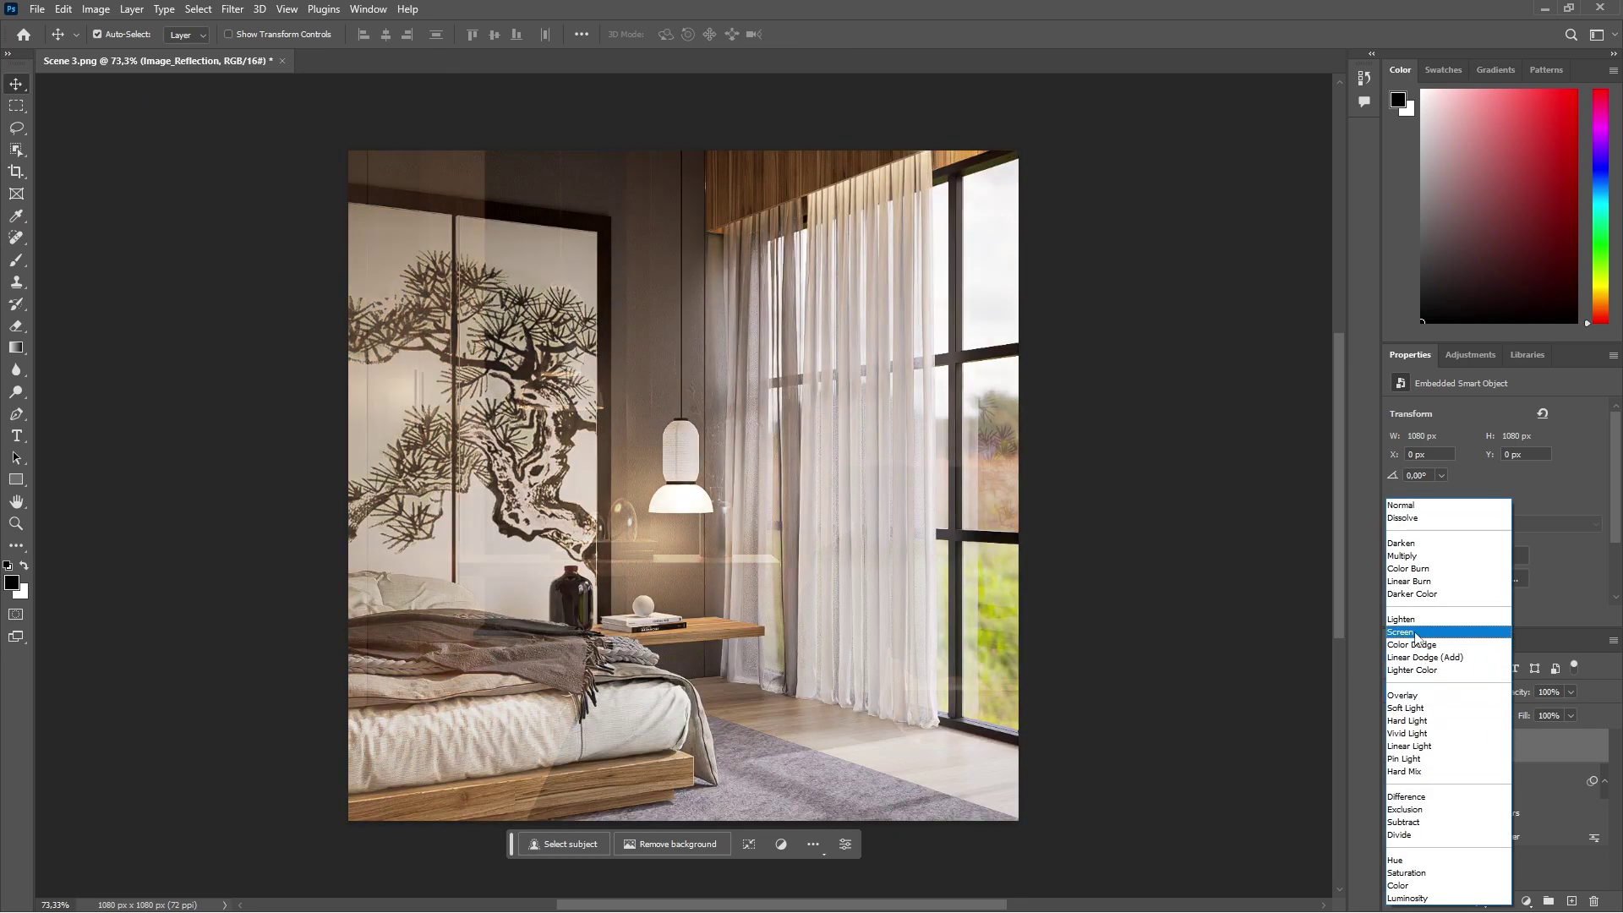
{"action": "left_click", "coordinate": [1205, 526]}
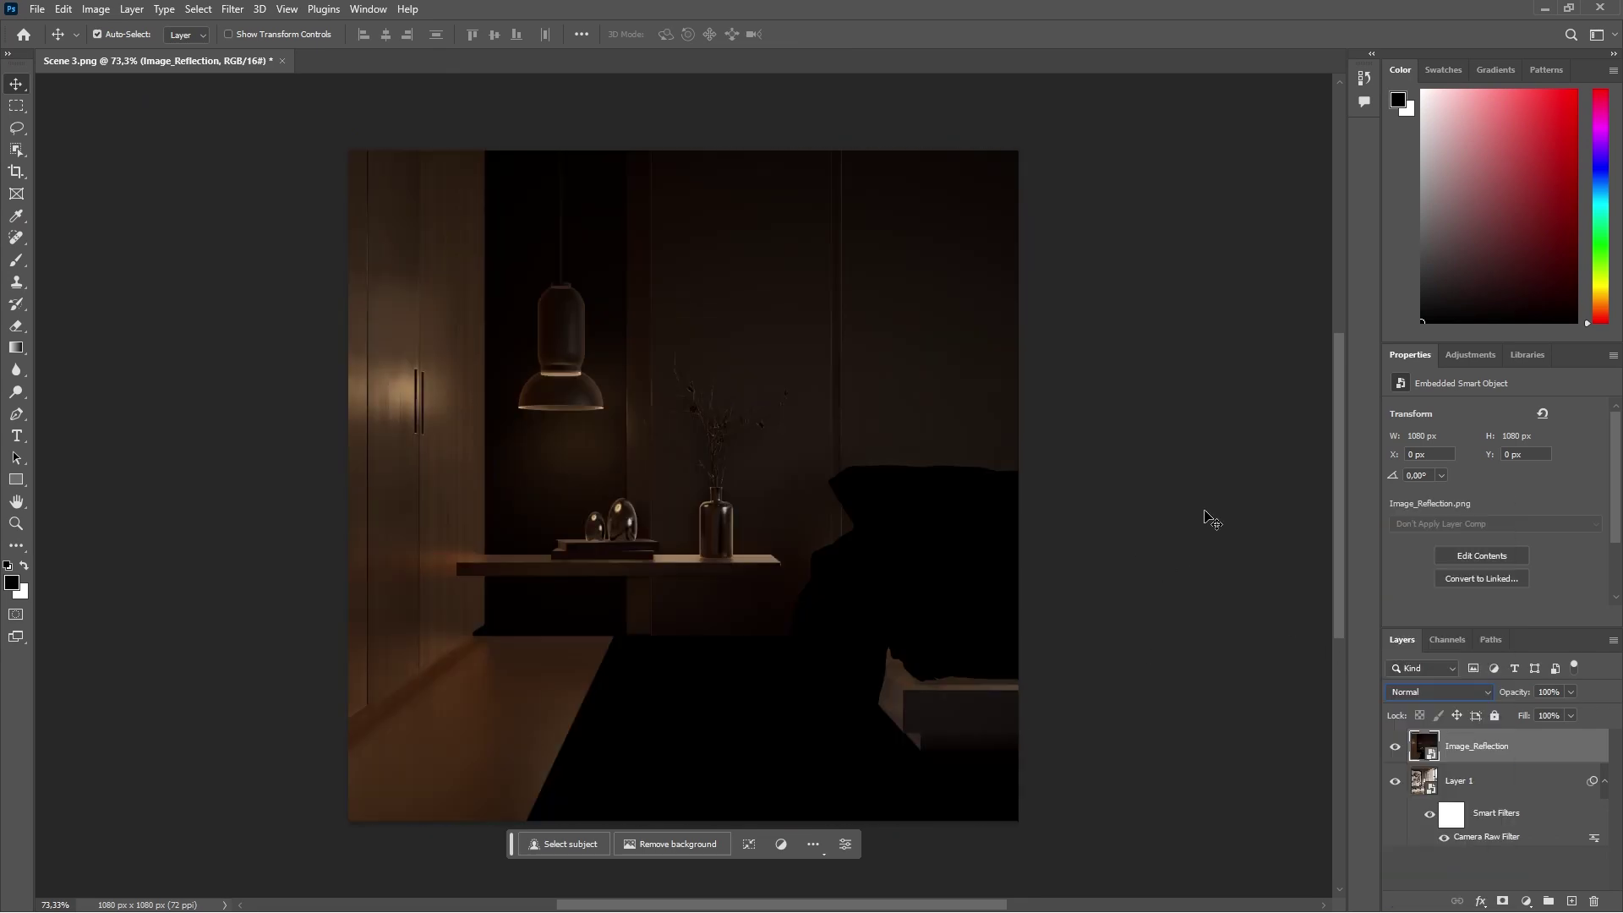
Step: Replace the Image_Reflection layer with the Scene 3_Reflection pass above Layer 1
{"action": "key", "text": "Delete"}
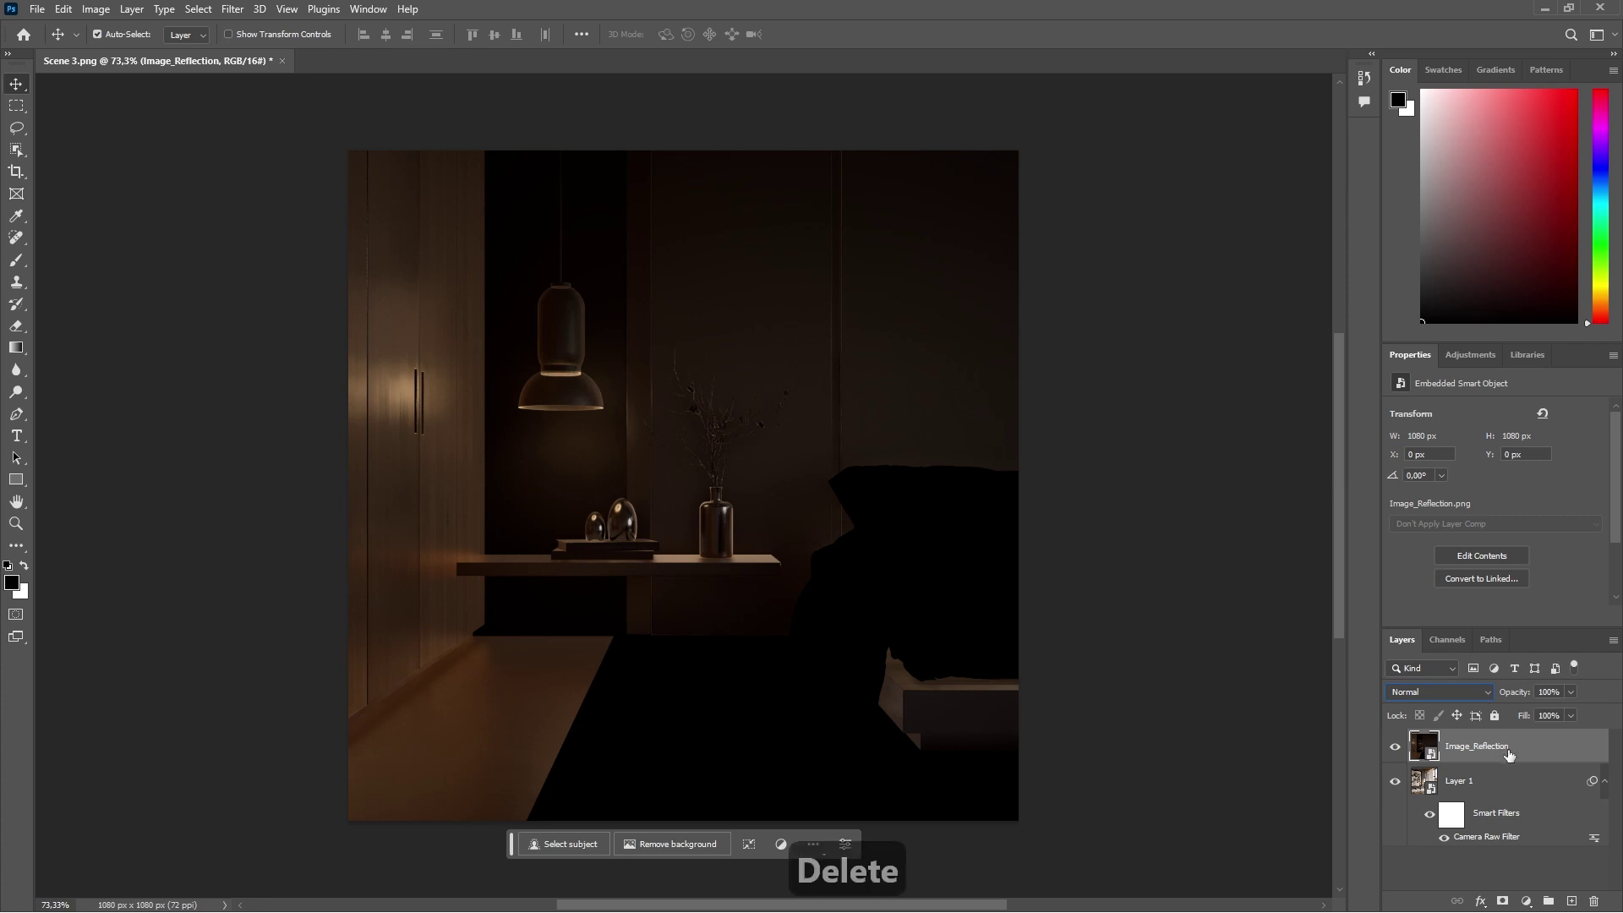
{"action": "key", "text": "Delete"}
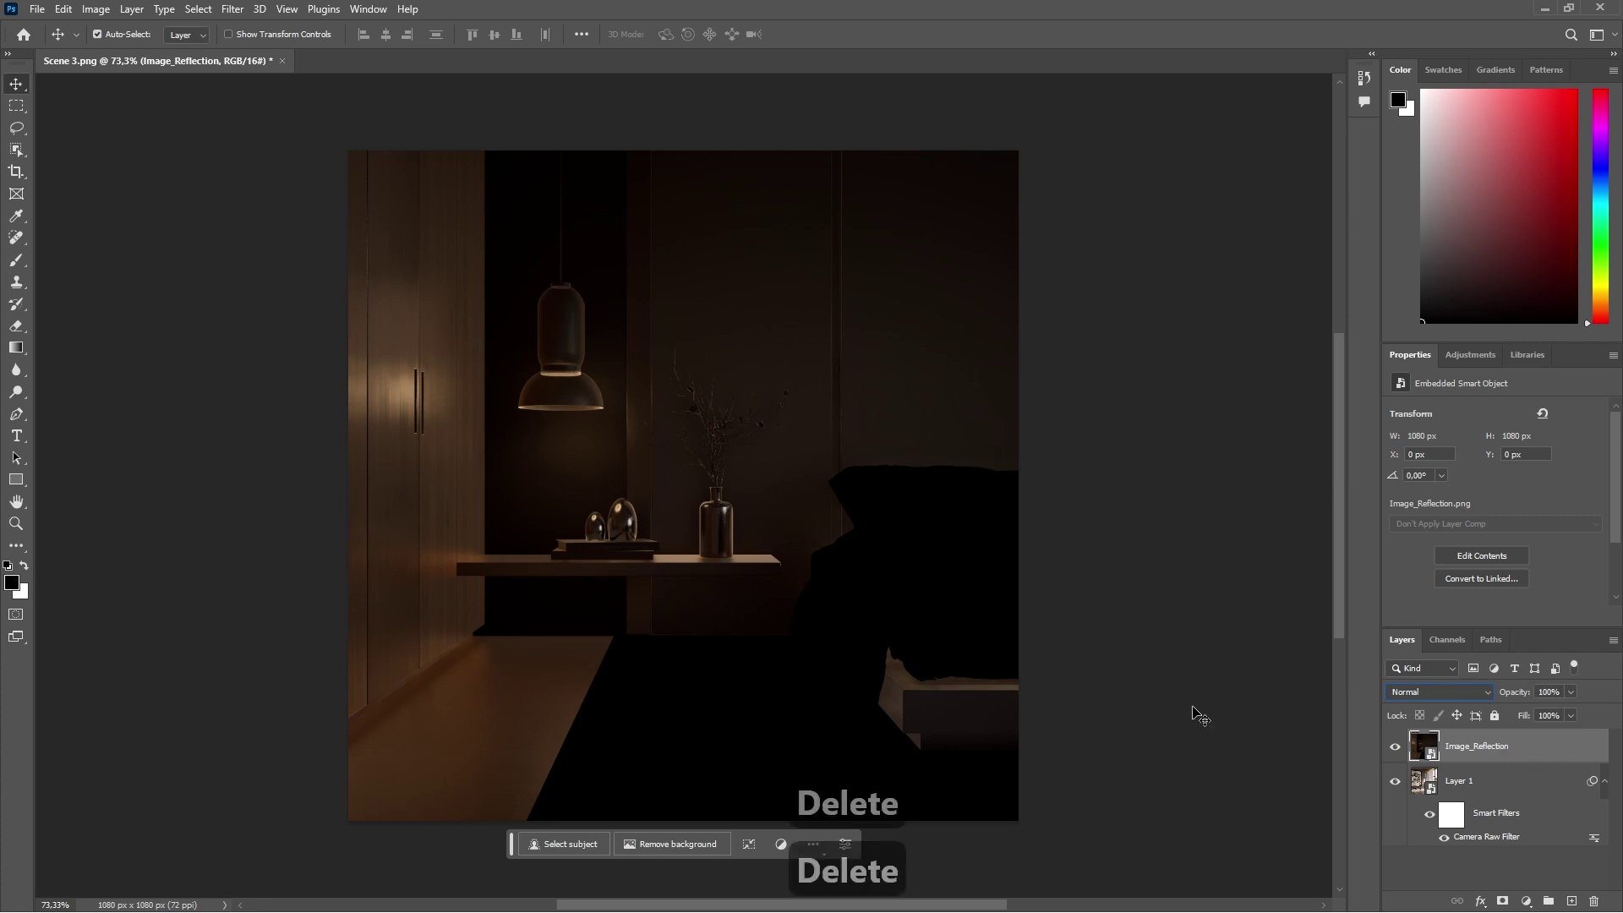
{"action": "right_click", "coordinate": [1482, 753]}
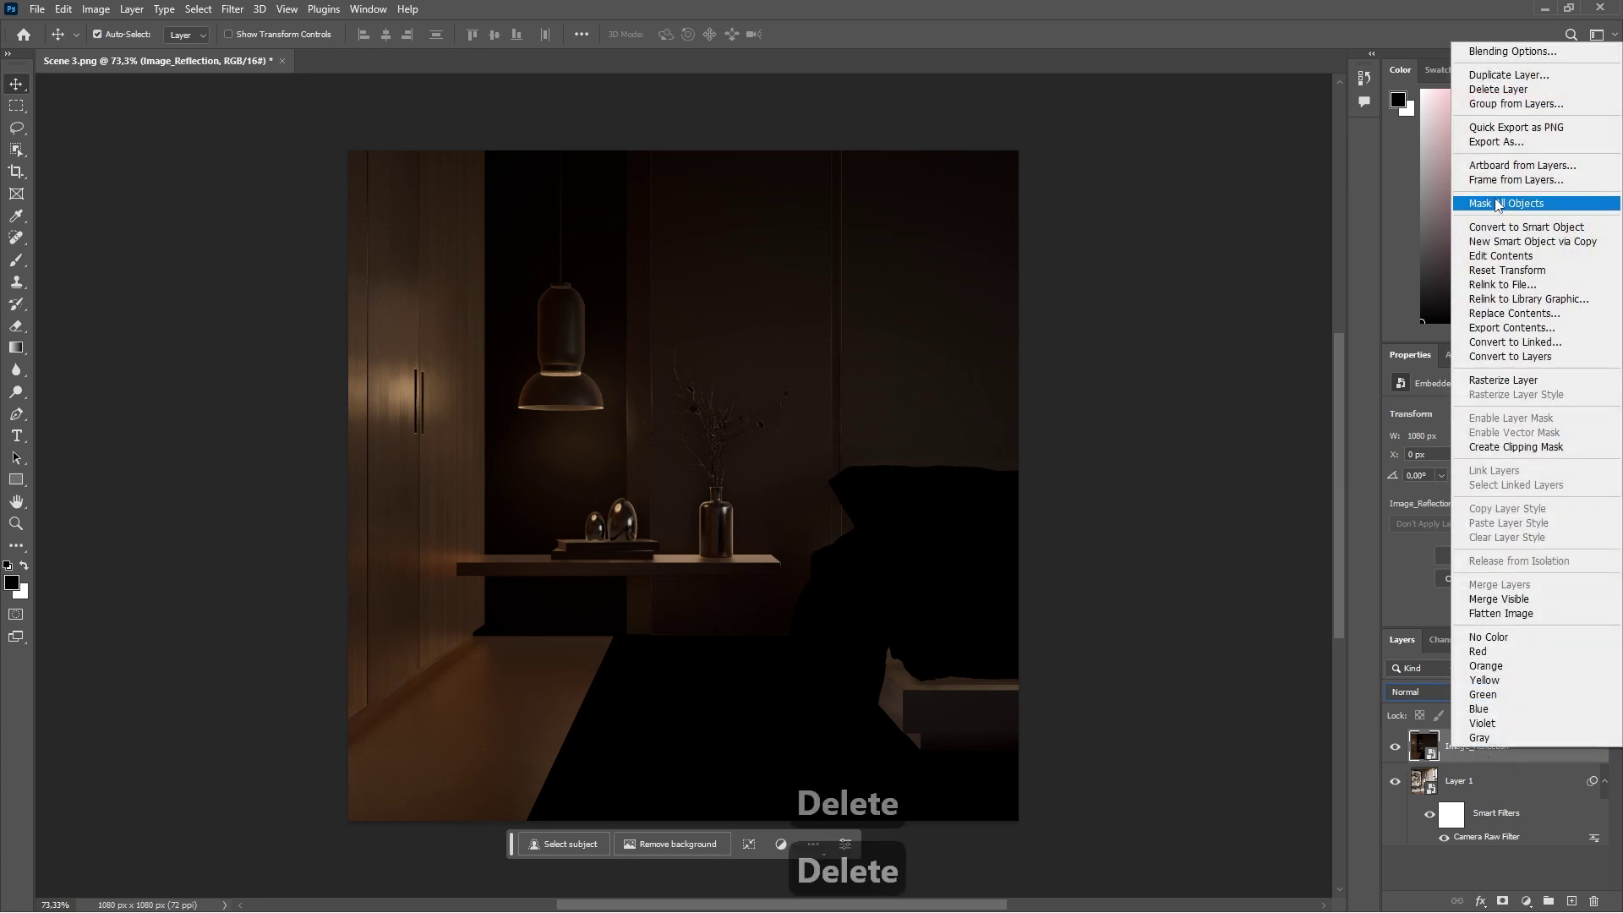
{"action": "key", "text": "Escape"}
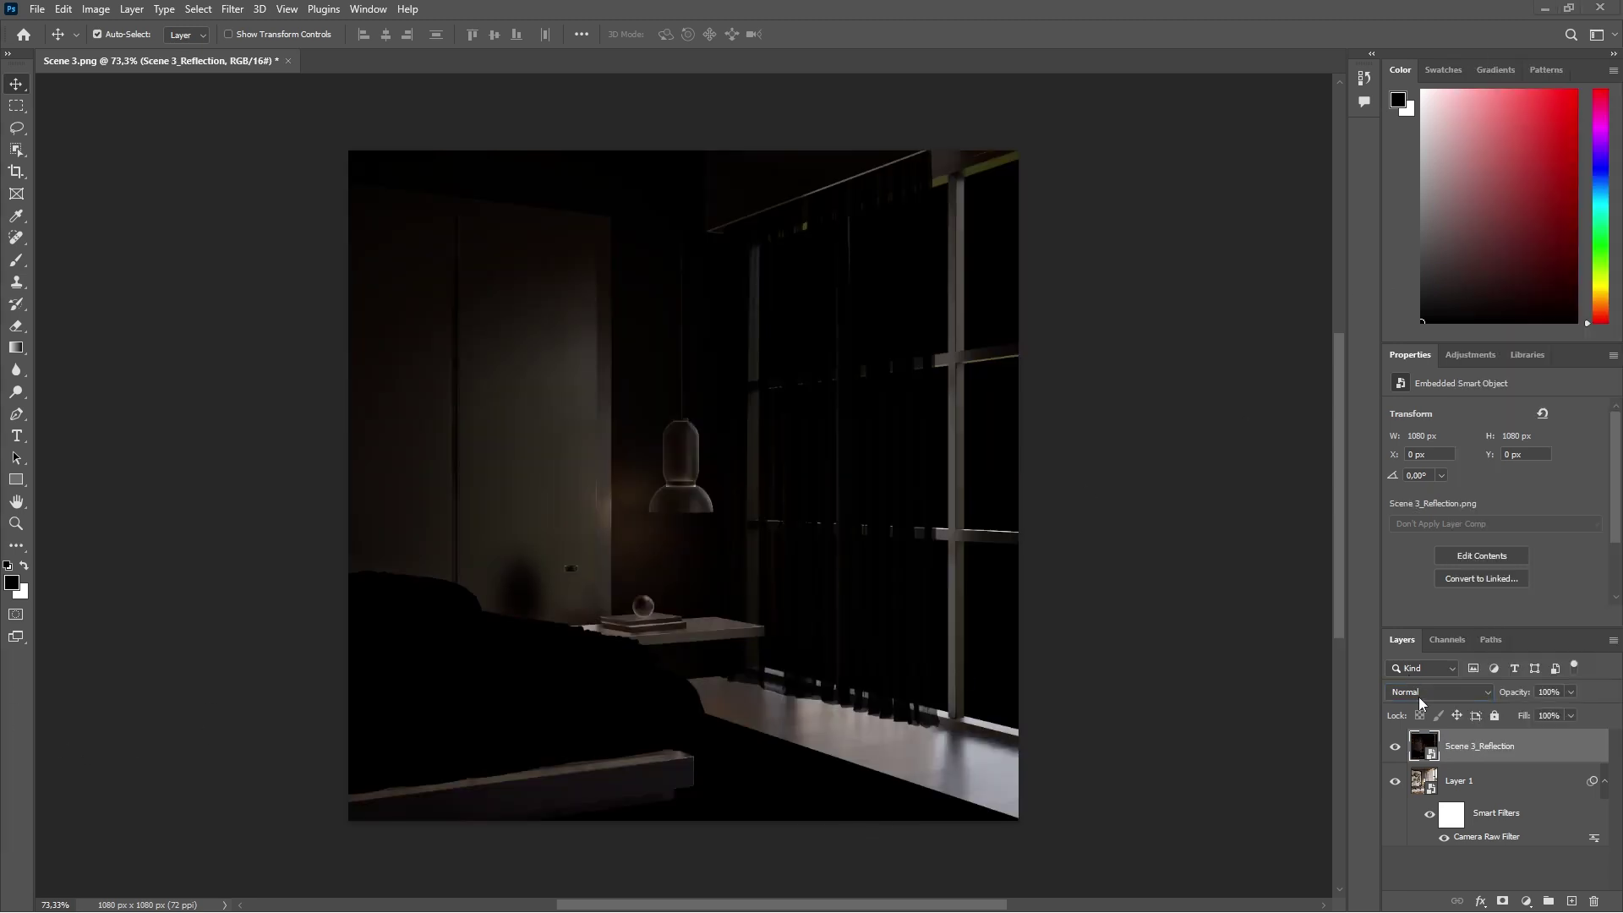
Step: Set the Scene 3_Reflection layer to the Screen blend mode with 45% opacity
{"action": "left_click", "coordinate": [1418, 695]}
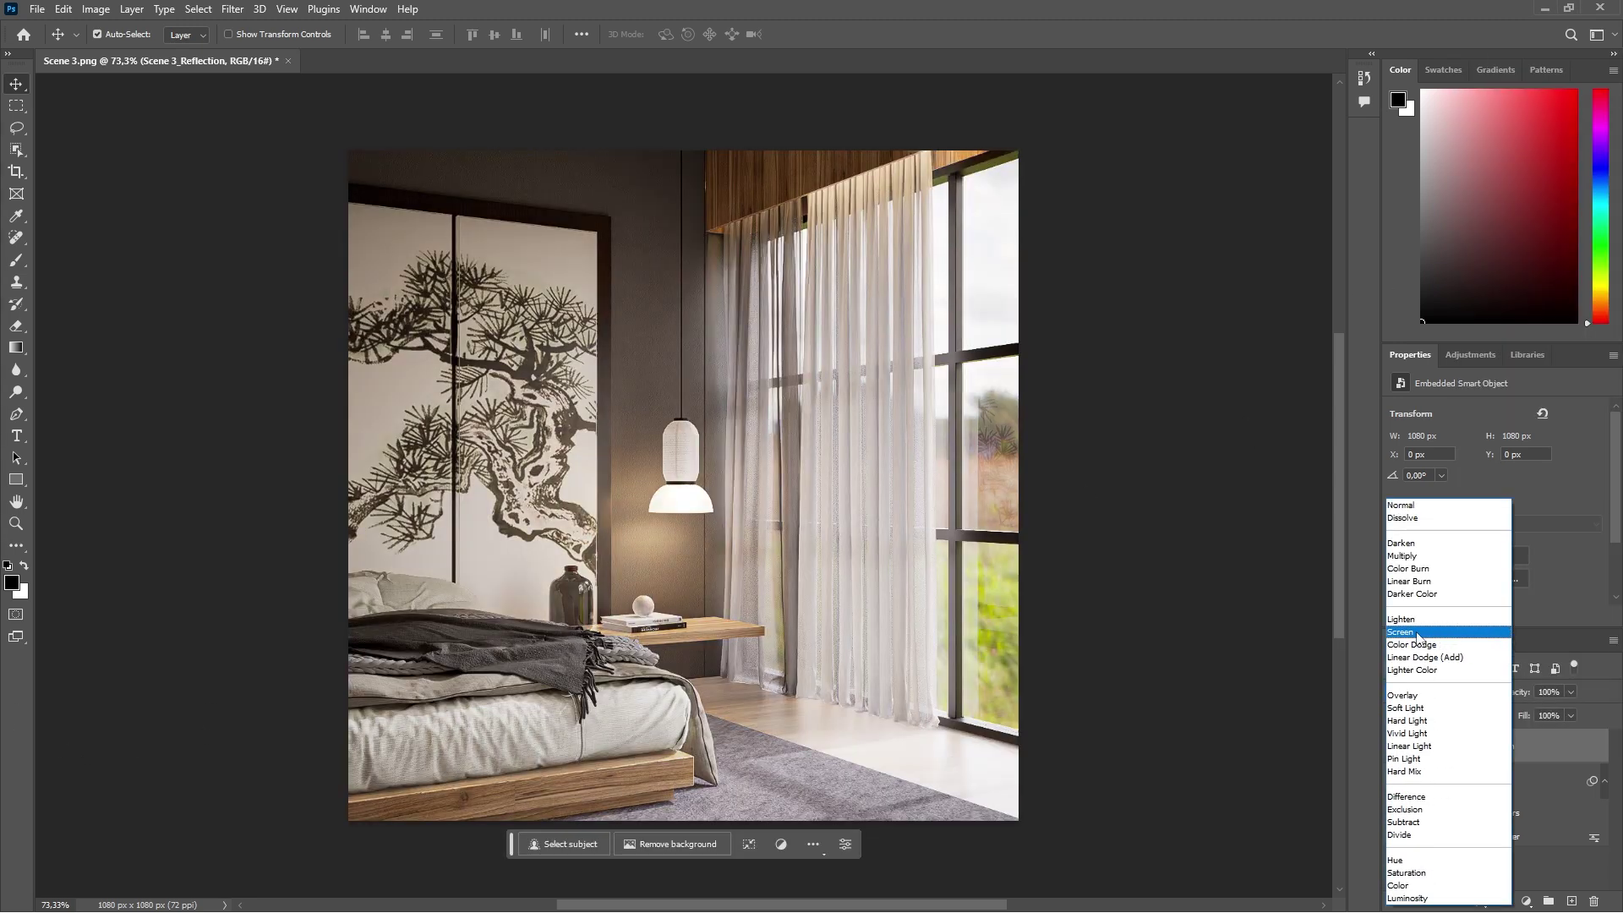
{"action": "left_click", "coordinate": [1417, 633]}
{"action": "left_click", "coordinate": [1561, 692]}
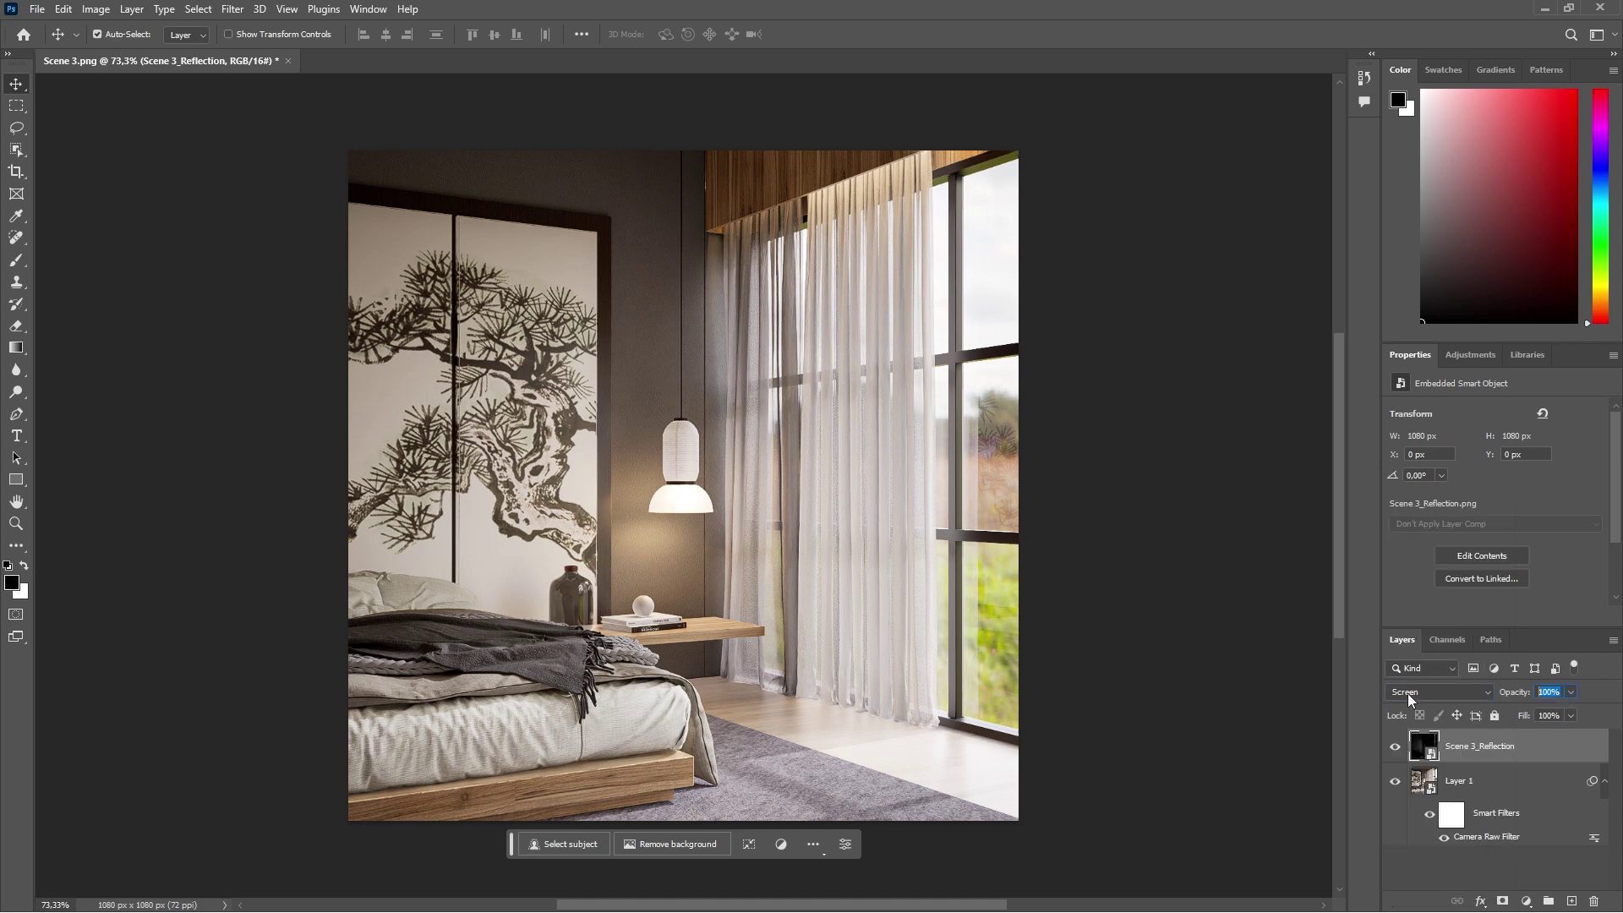
{"action": "type", "text": "45"}
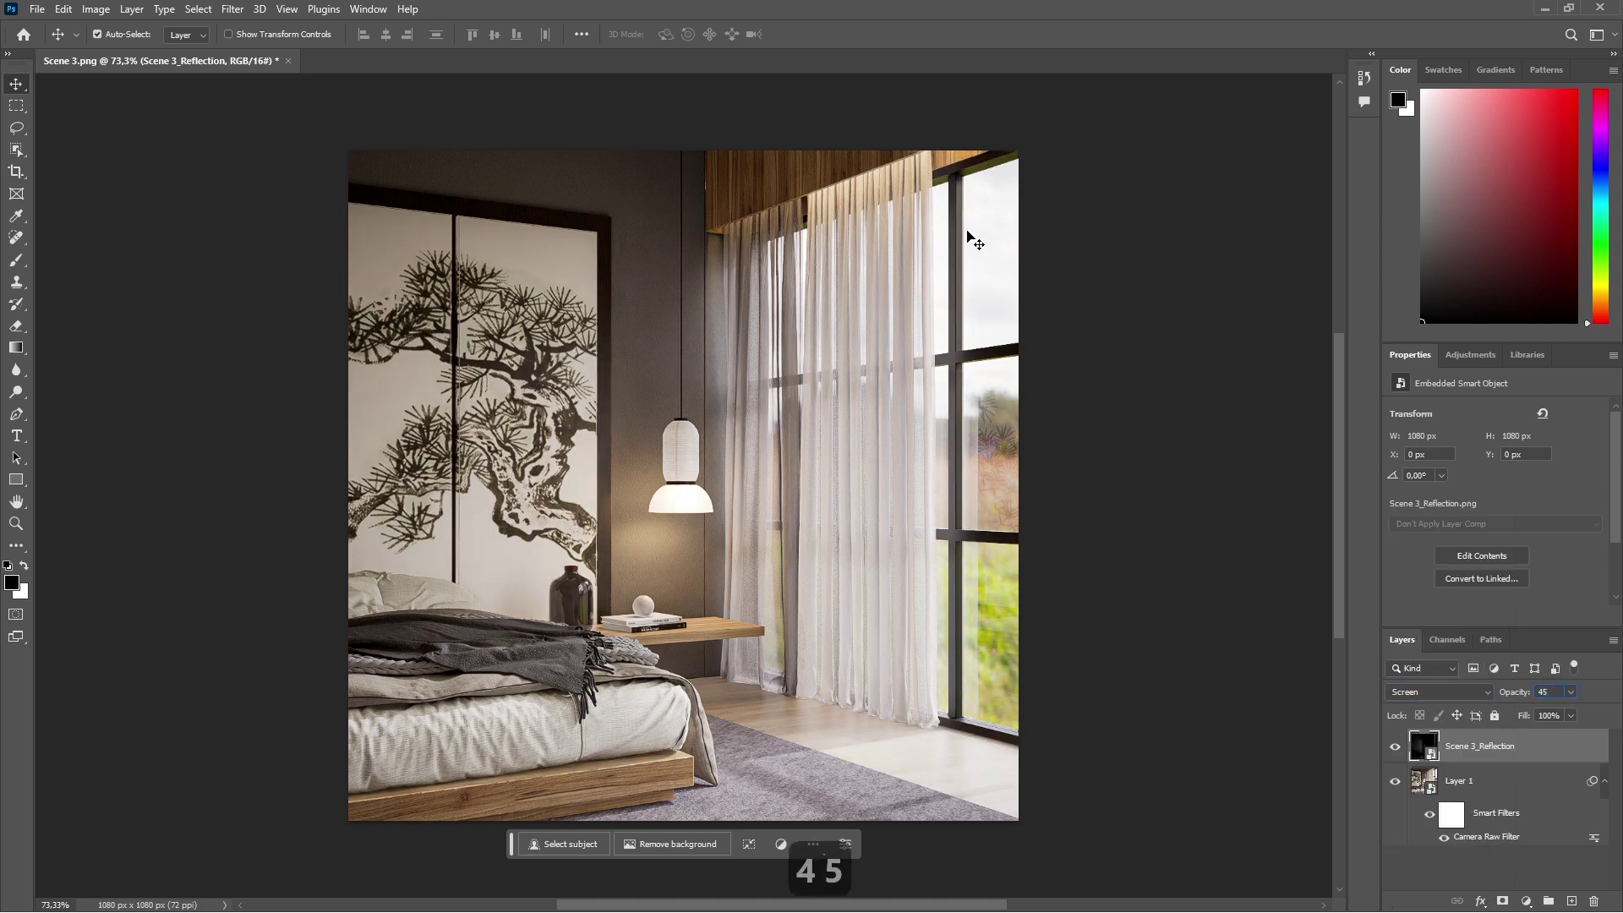
Step: Place the Scene 3_AO pass from the square folder as a layer above Scene 3_Reflection
{"action": "left_click_drag", "start_coordinate": [966, 6], "coordinate": [848, 51]}
{"action": "left_click_drag", "start_coordinate": [777, 226], "coordinate": [1004, 798]}
{"action": "left_click", "coordinate": [1435, 490]}
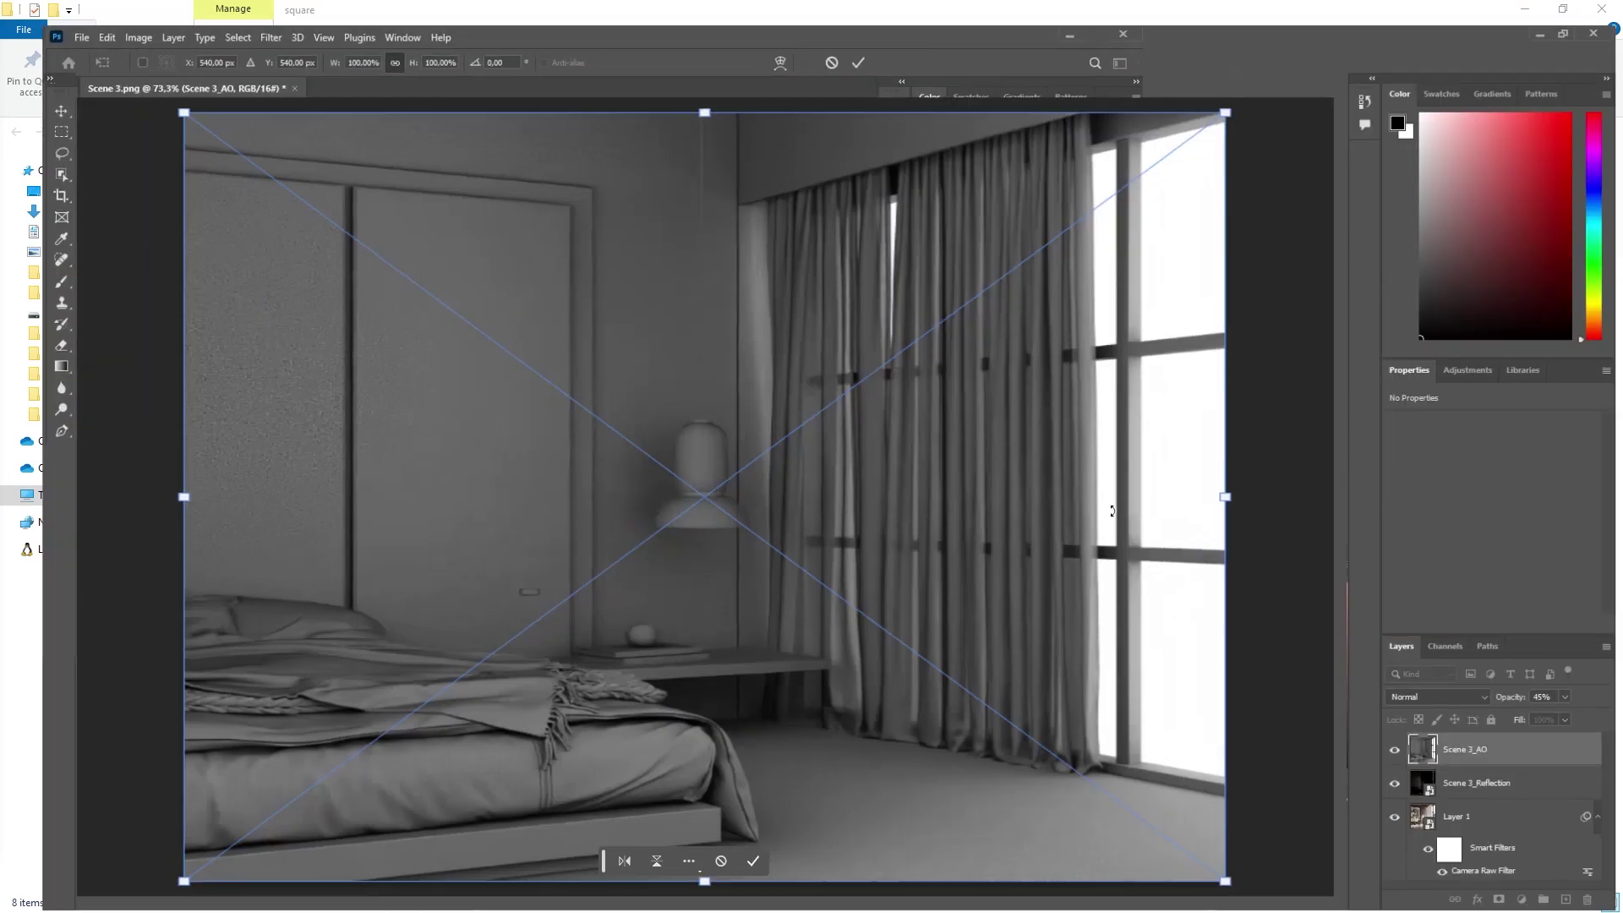
{"action": "left_click_drag", "start_coordinate": [963, 513], "coordinate": [968, 518]}
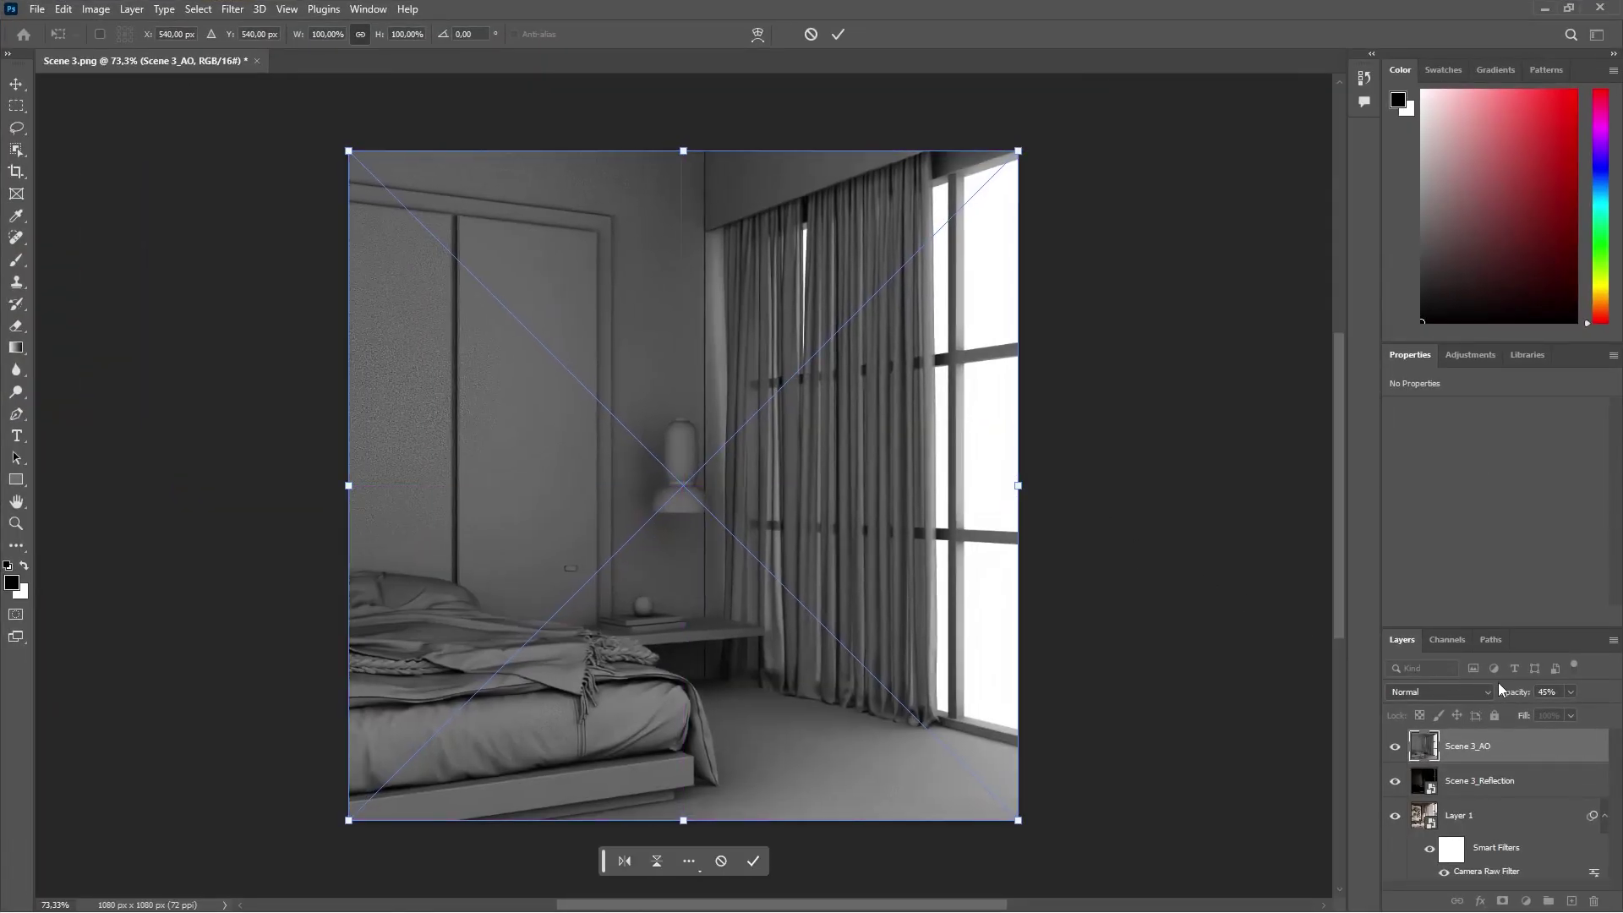
{"action": "left_click", "coordinate": [838, 34]}
Step: Set the Scene 3_AO layer to the Soft Light blend mode with 25% opacity
{"action": "left_click", "coordinate": [1446, 691]}
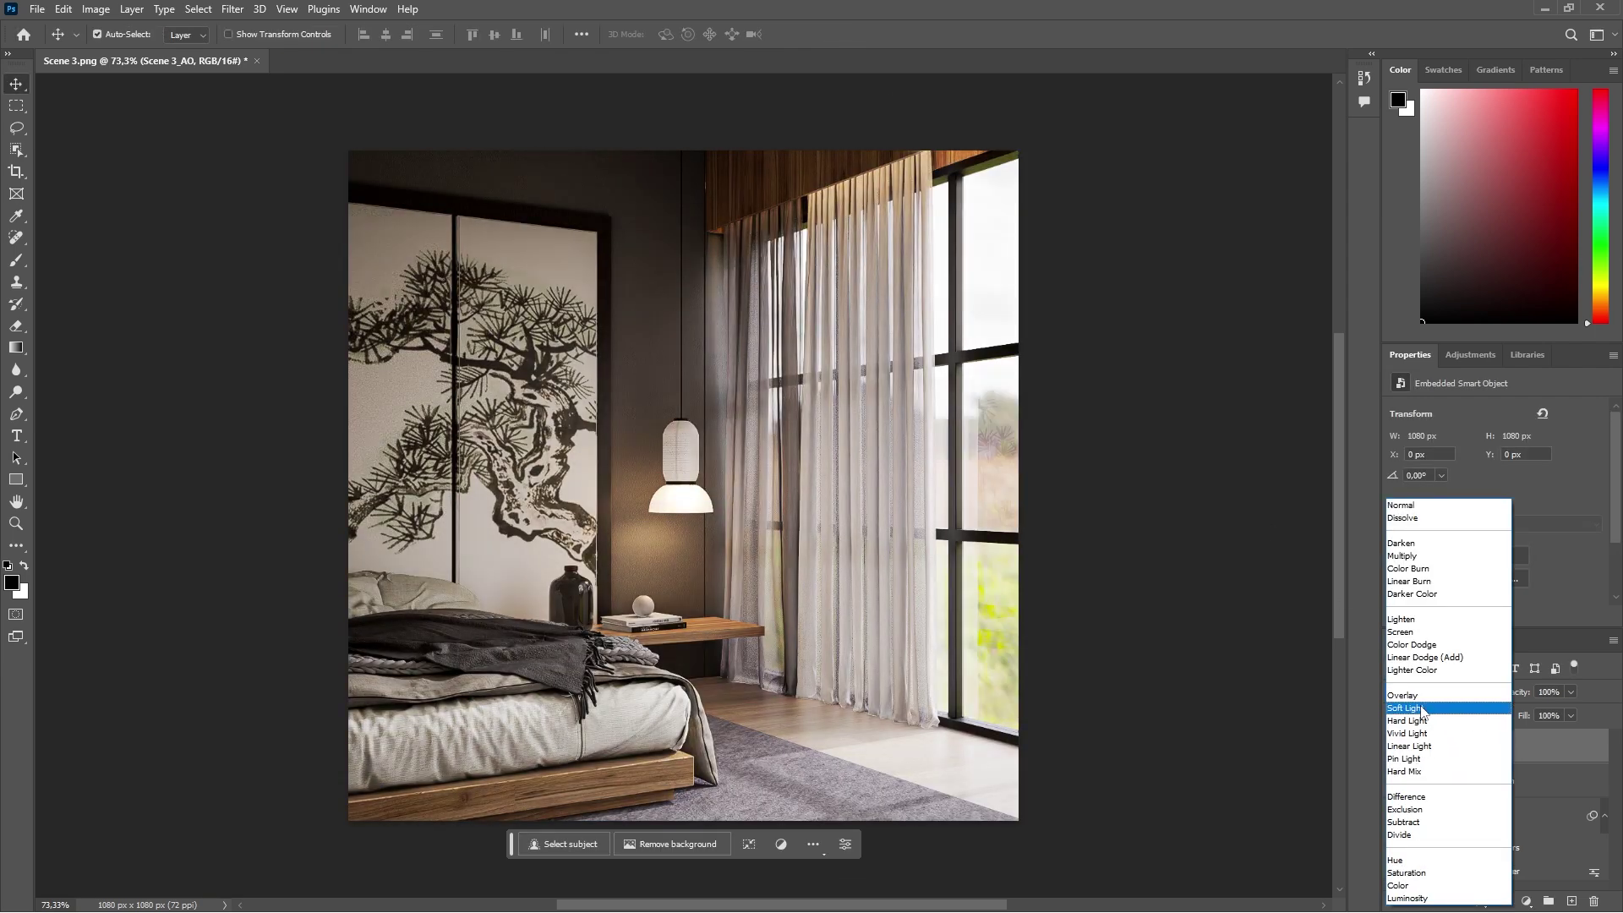
{"action": "left_click", "coordinate": [1422, 708]}
{"action": "left_click", "coordinate": [1533, 693]}
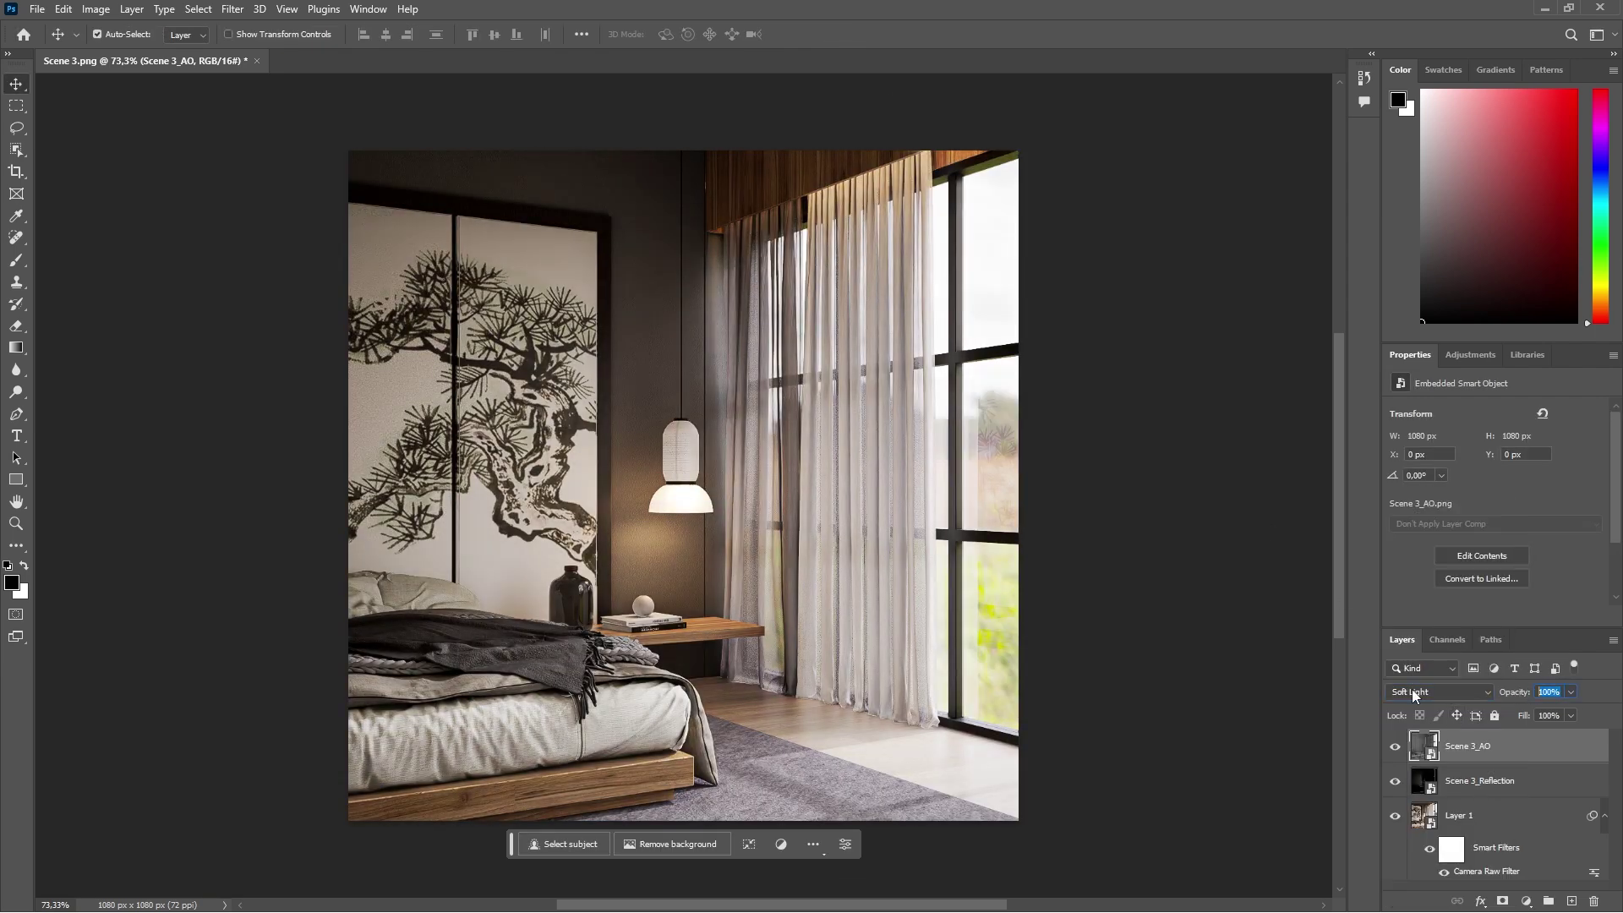
{"action": "type", "text": "15"}
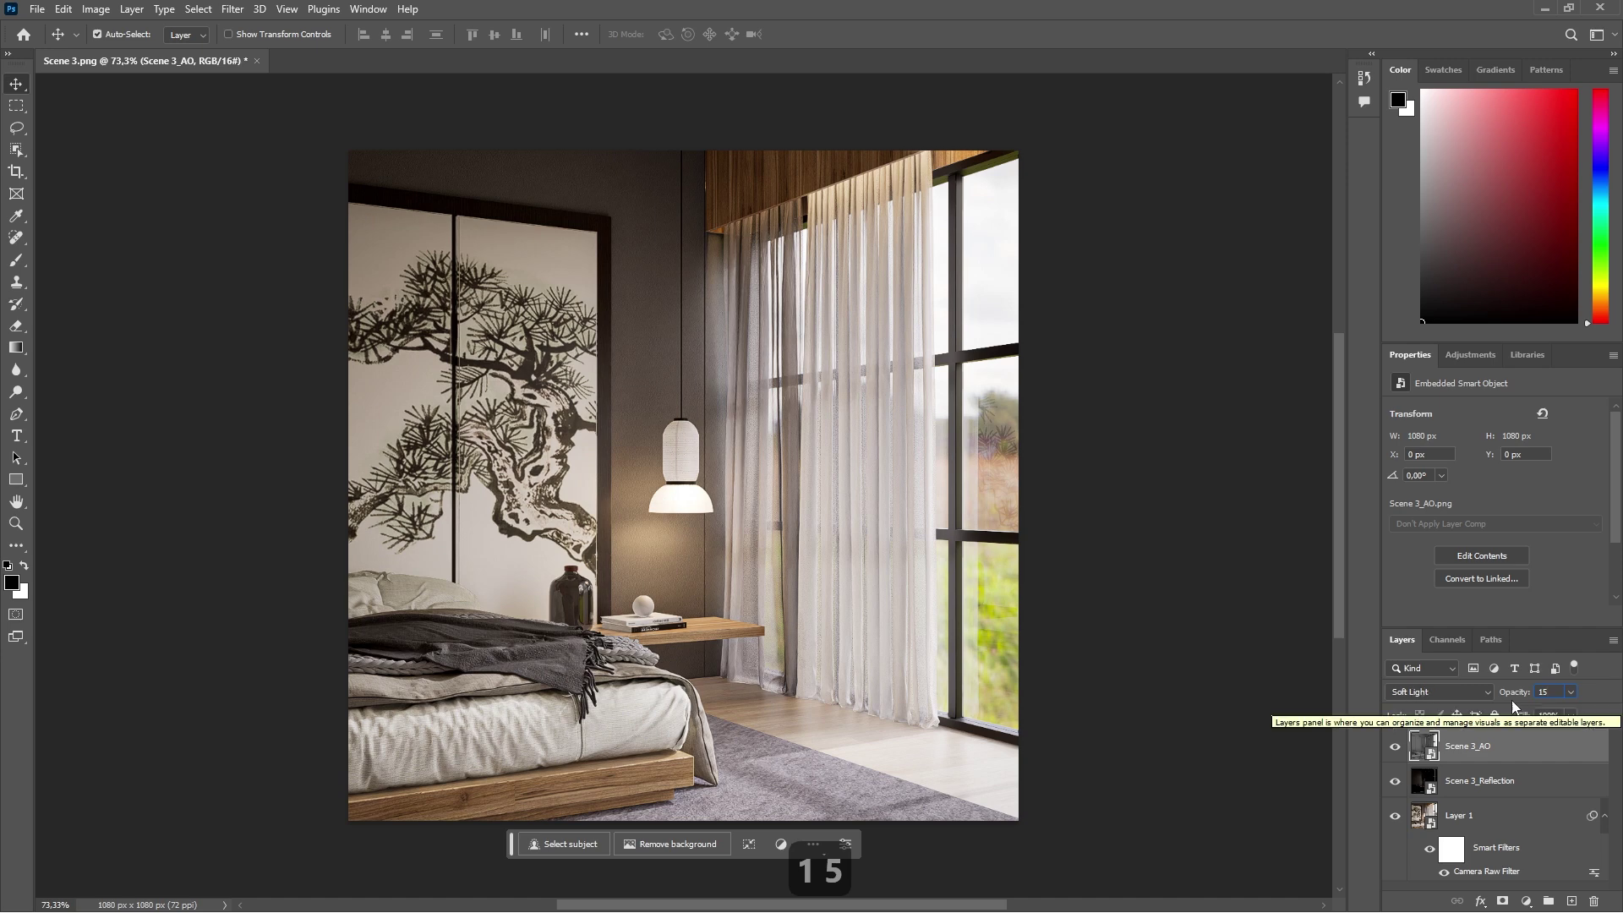
{"action": "left_click", "coordinate": [1569, 692]}
{"action": "mouse_move", "coordinate": [1553, 715]}
{"action": "left_mouse_down"}
{"action": "mouse_move", "coordinate": [1608, 722]}
{"action": "mouse_move", "coordinate": [1564, 721]}
{"action": "mouse_move", "coordinate": [1553, 704]}
{"action": "left_mouse_up"}
{"action": "type", "text": "25"}
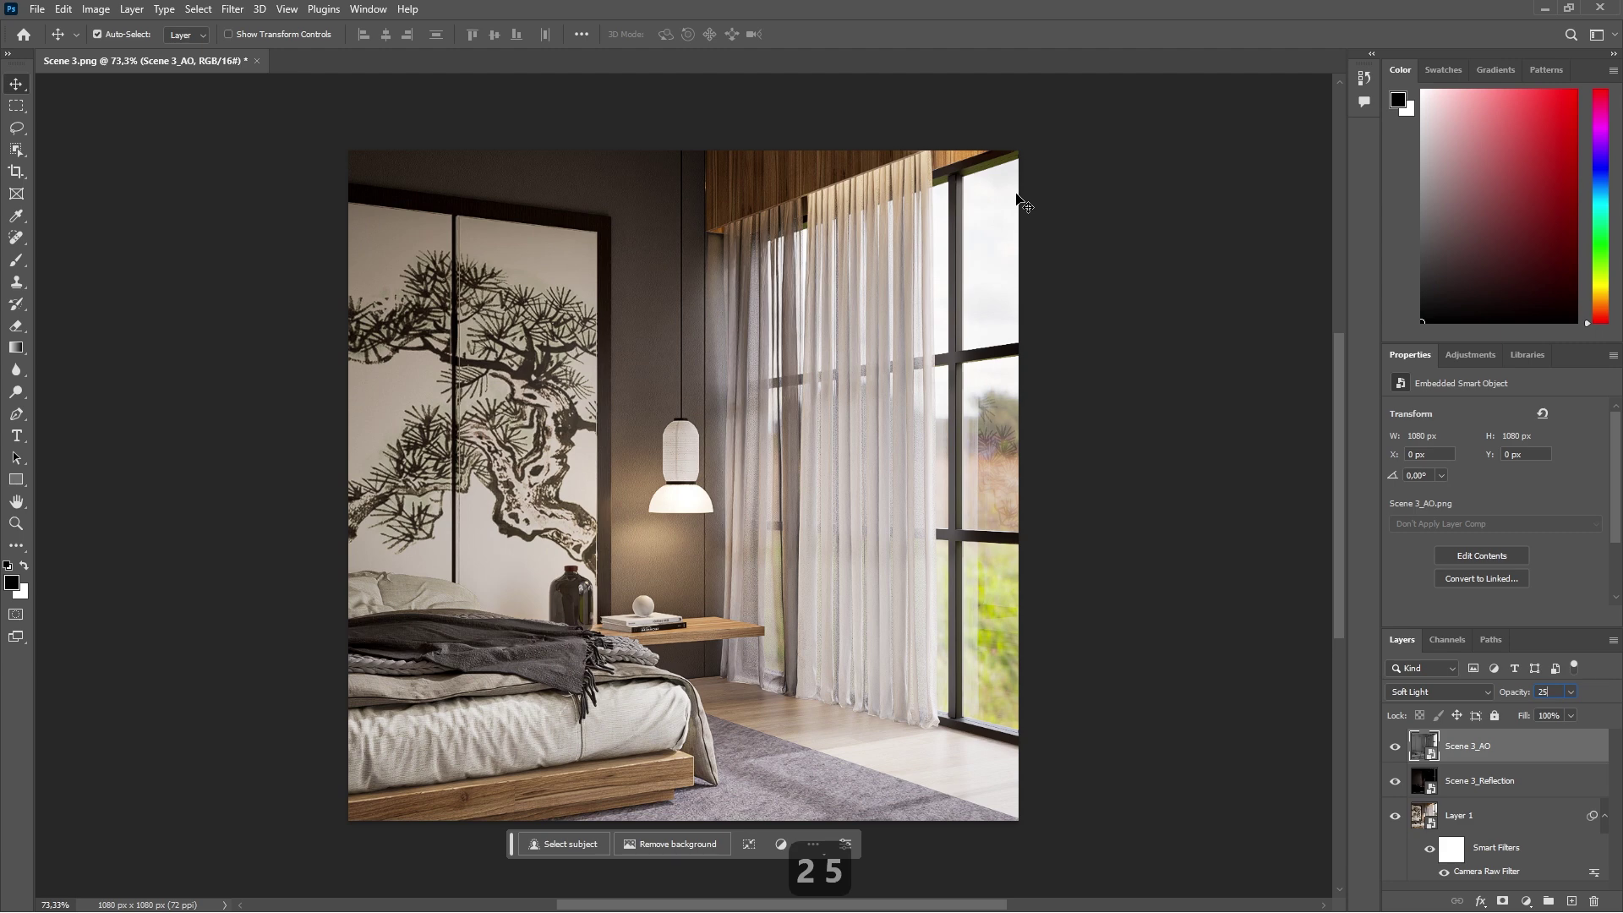
Step: Compare the image with and without the AO layer, the Reflection layer and the smart filters, leaving them all visible
{"action": "left_click", "coordinate": [1395, 743]}
{"action": "left_click", "coordinate": [1395, 781]}
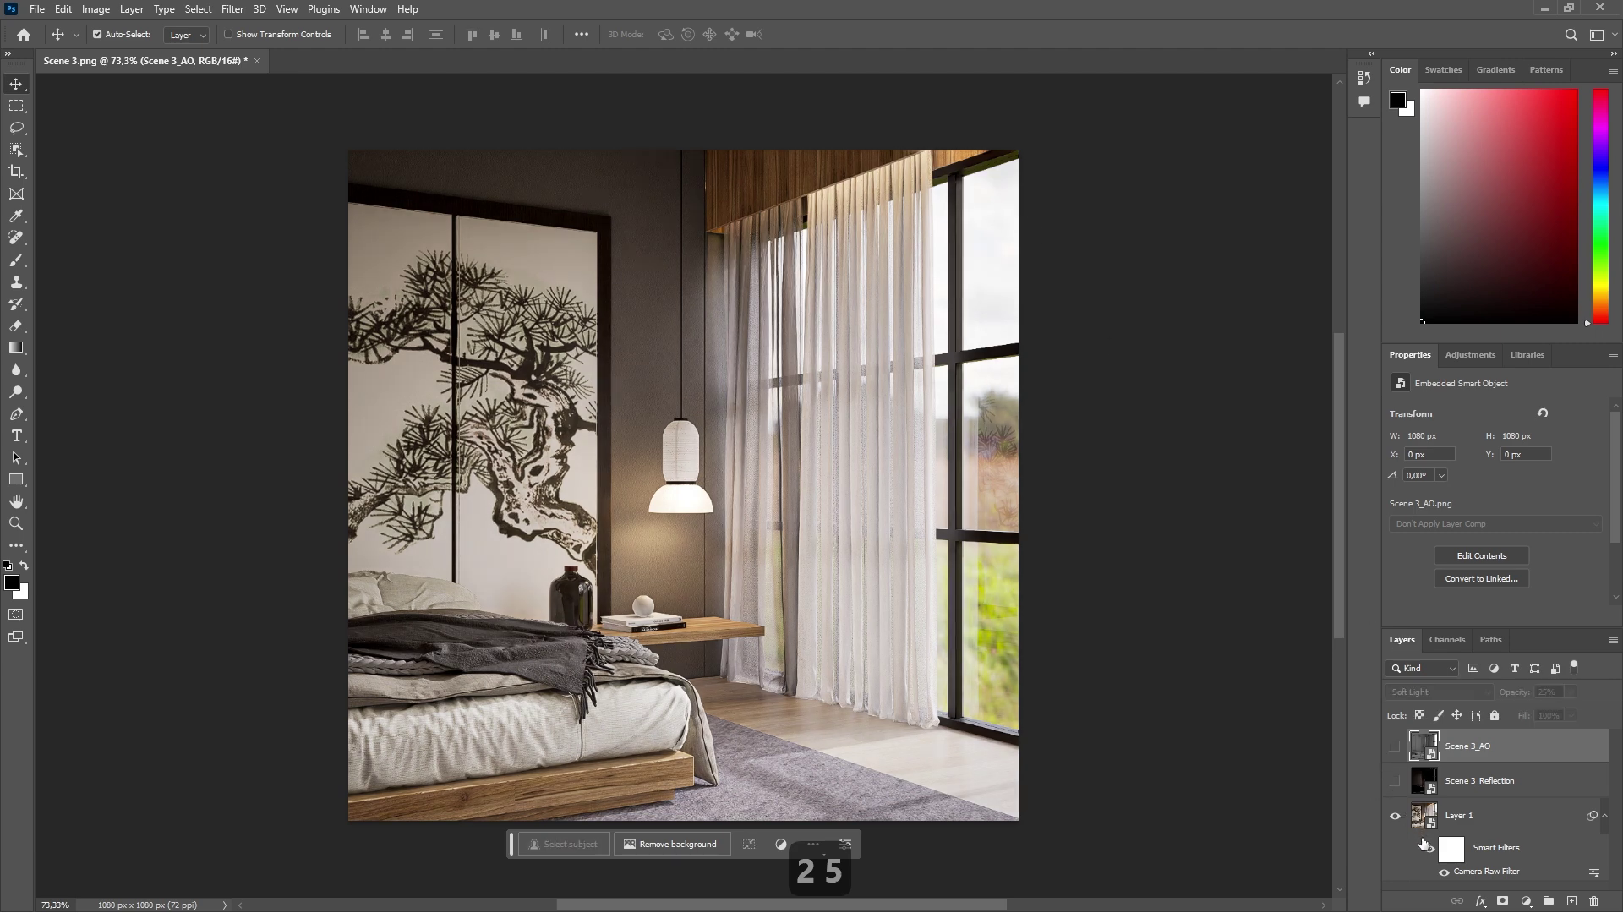
{"action": "left_click", "coordinate": [1429, 851]}
{"action": "left_click", "coordinate": [1429, 852]}
{"action": "left_click", "coordinate": [1395, 780]}
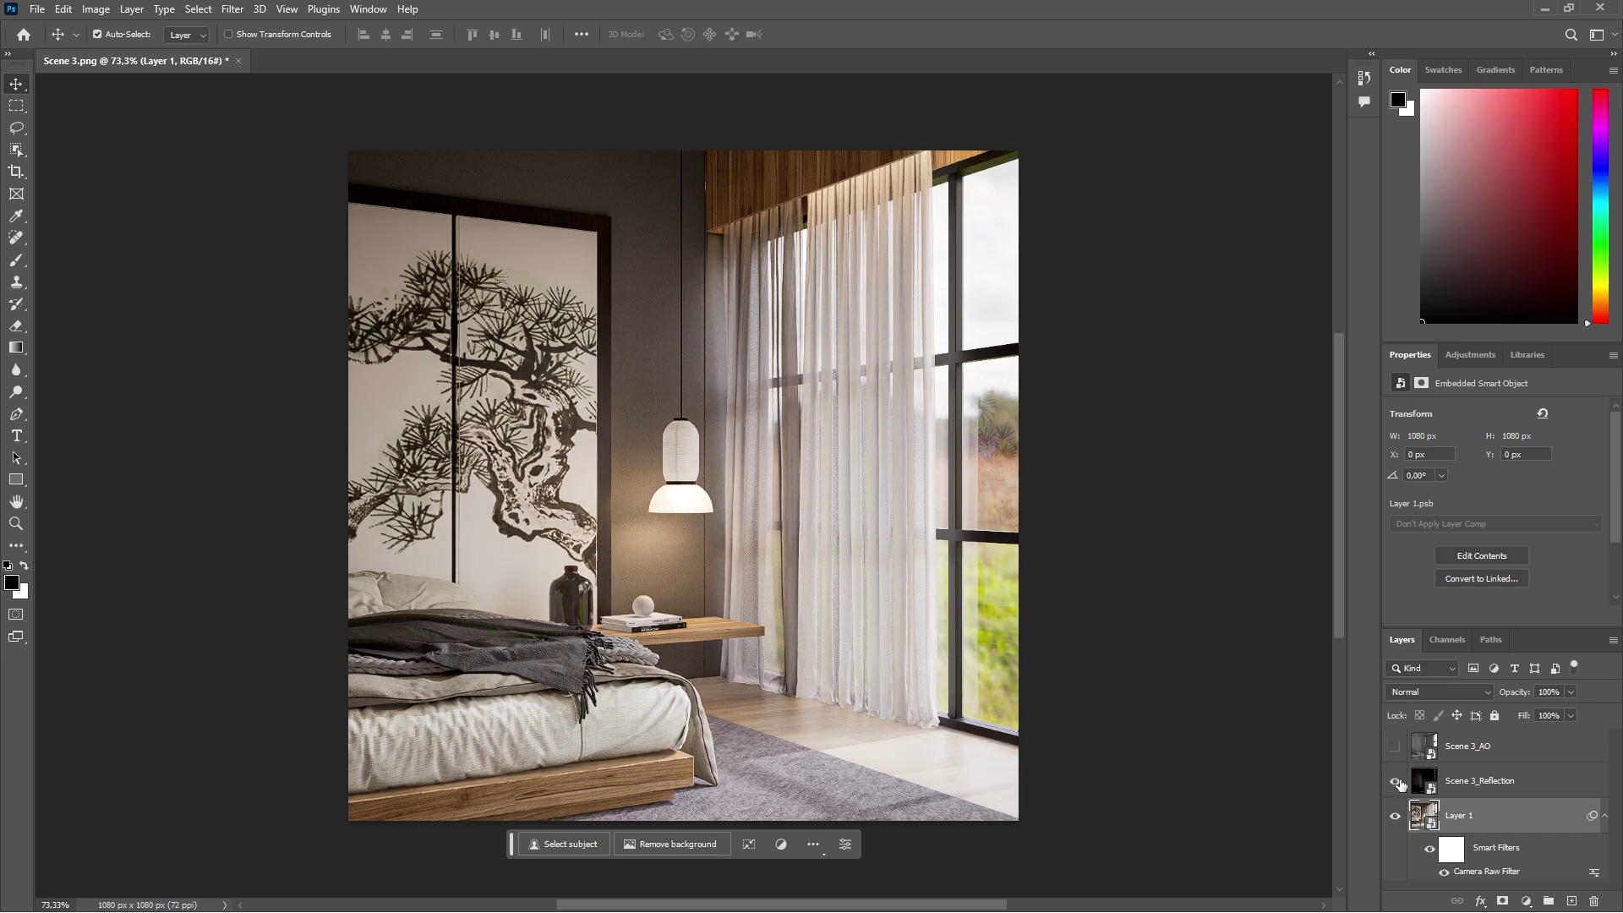
{"action": "left_click", "coordinate": [1395, 747]}
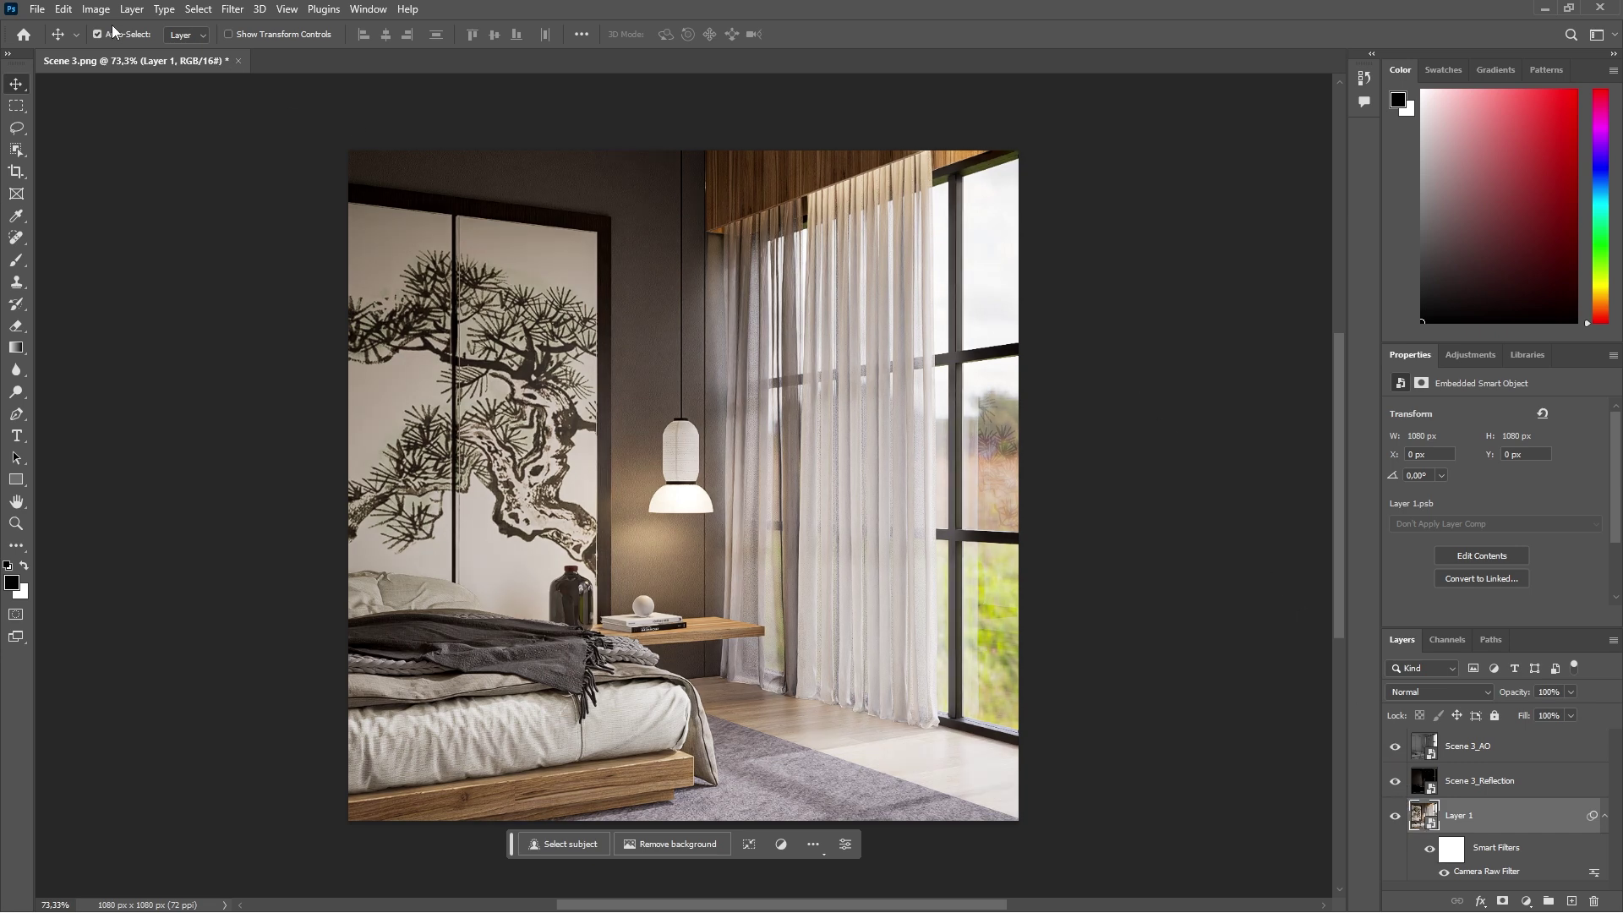
Step: Save the document as Scene 3.psd in the output square folder with maximized compatibility
{"action": "left_click", "coordinate": [37, 10]}
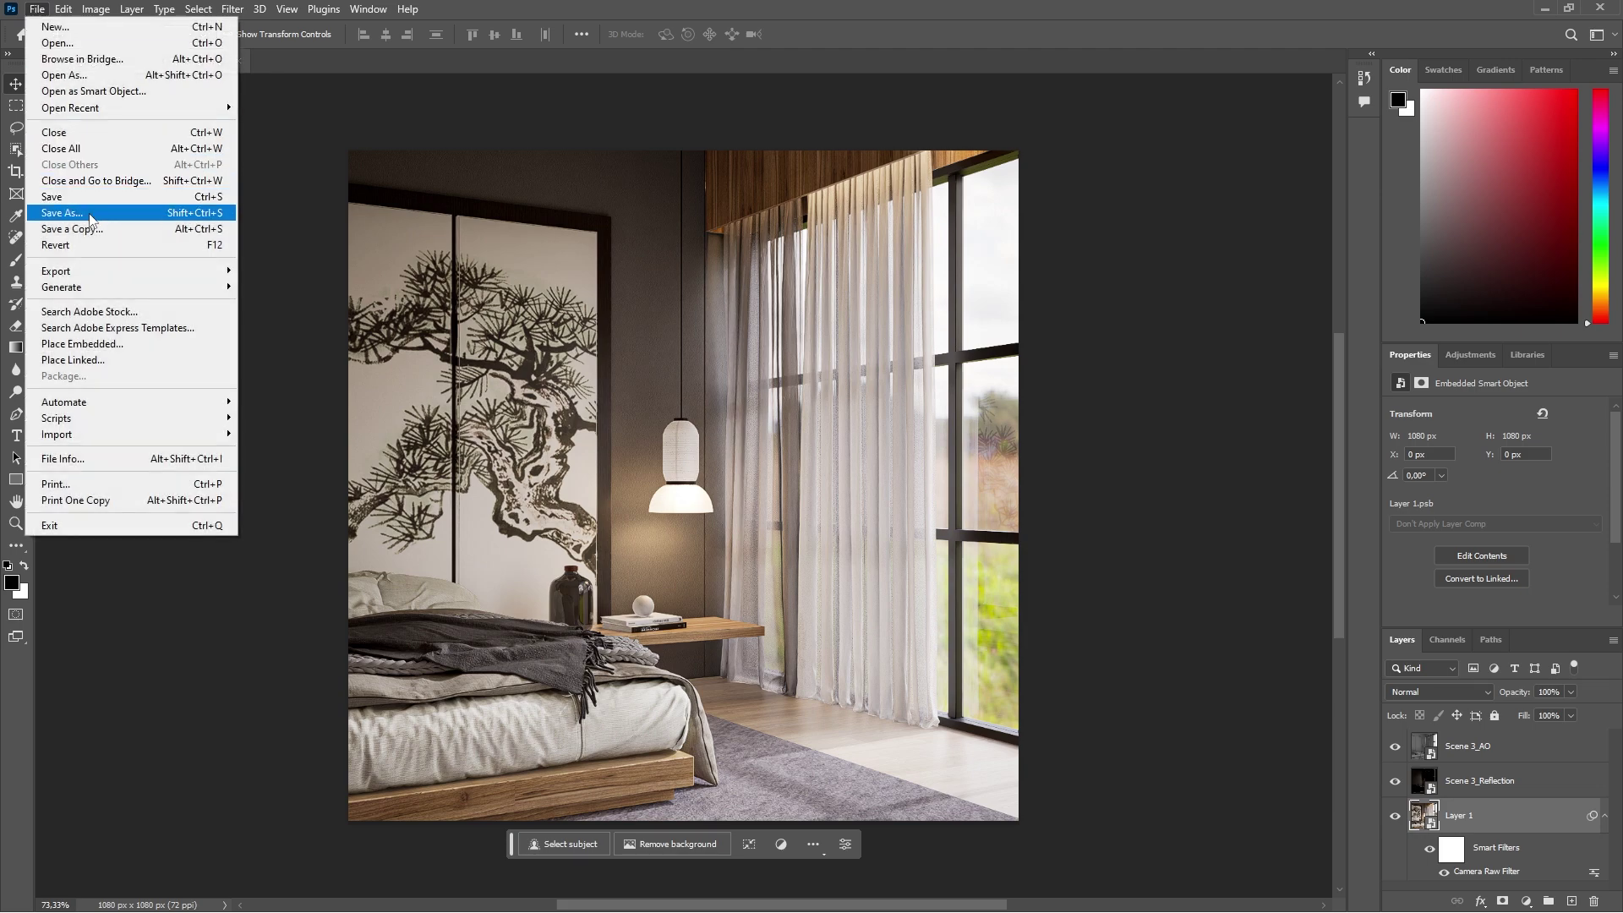
{"action": "left_click", "coordinate": [91, 216]}
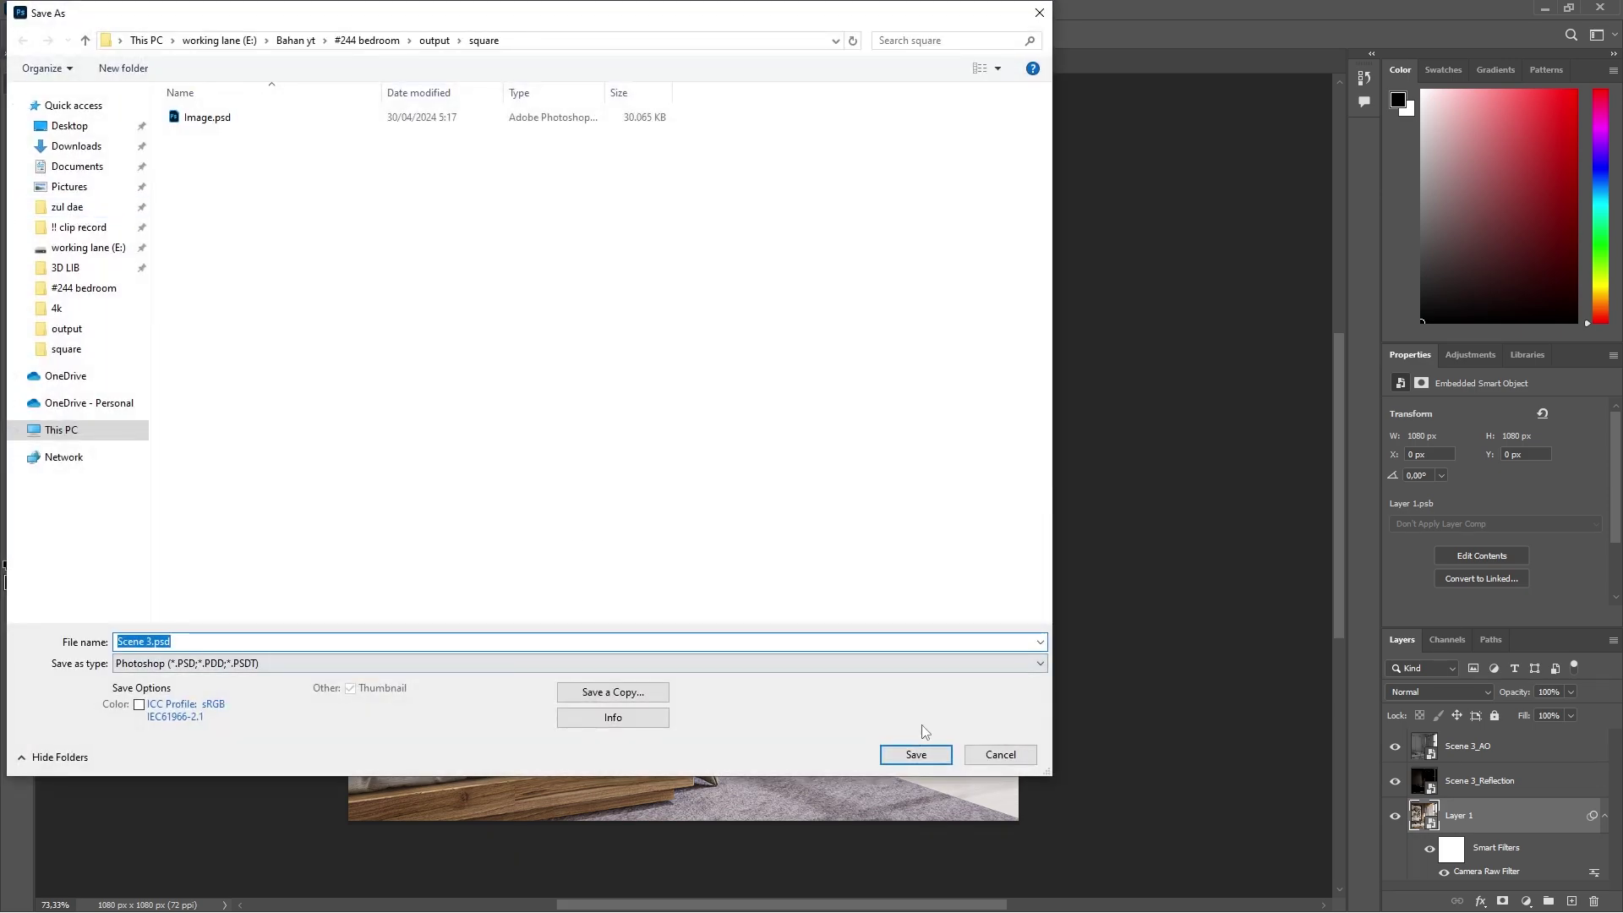
{"action": "left_click", "coordinate": [912, 757]}
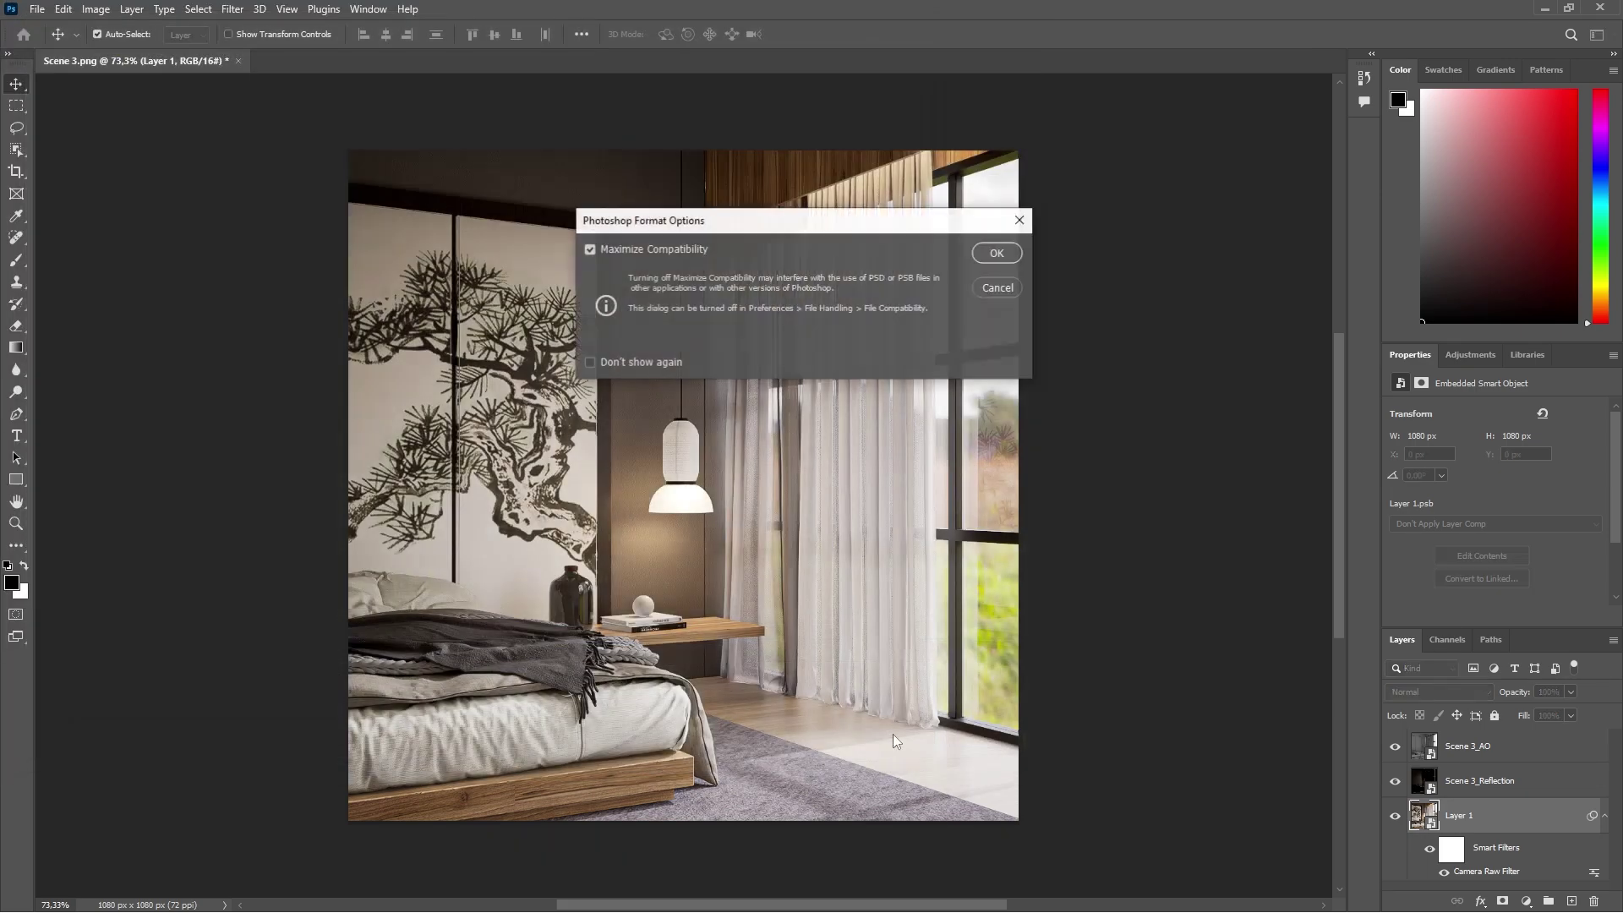
{"action": "left_click", "coordinate": [1001, 261]}
Step: Export the image as Scene 3.jpg in the output square folder, in JPG format at the highest quality
{"action": "left_click", "coordinate": [37, 9]}
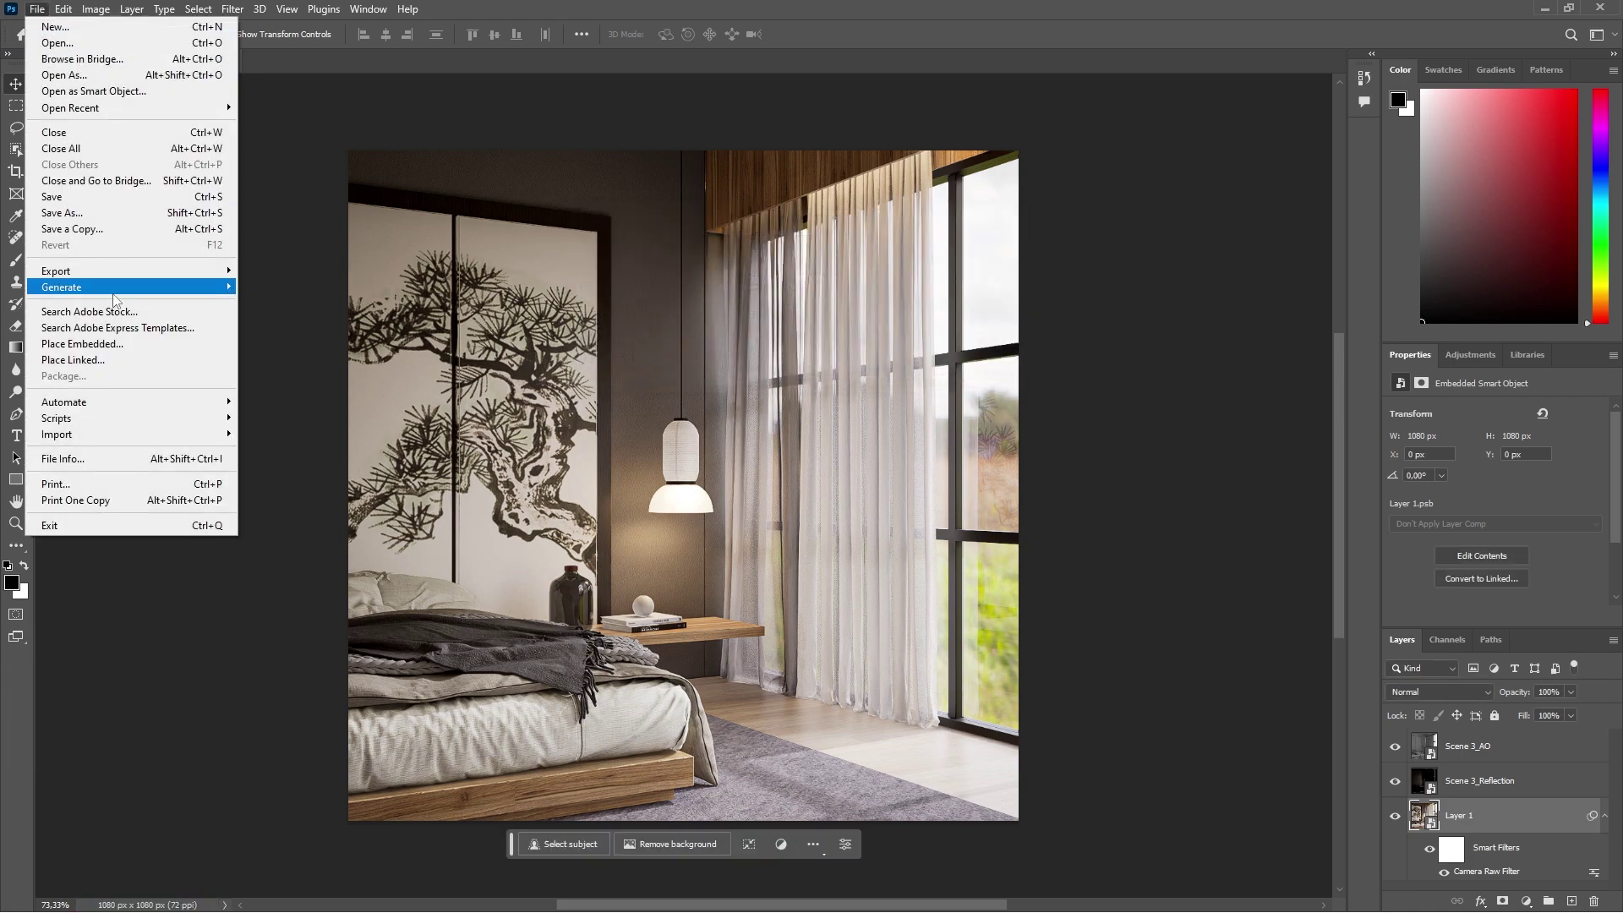
{"action": "mouse_move", "coordinate": [118, 271]}
{"action": "left_click", "coordinate": [270, 286]}
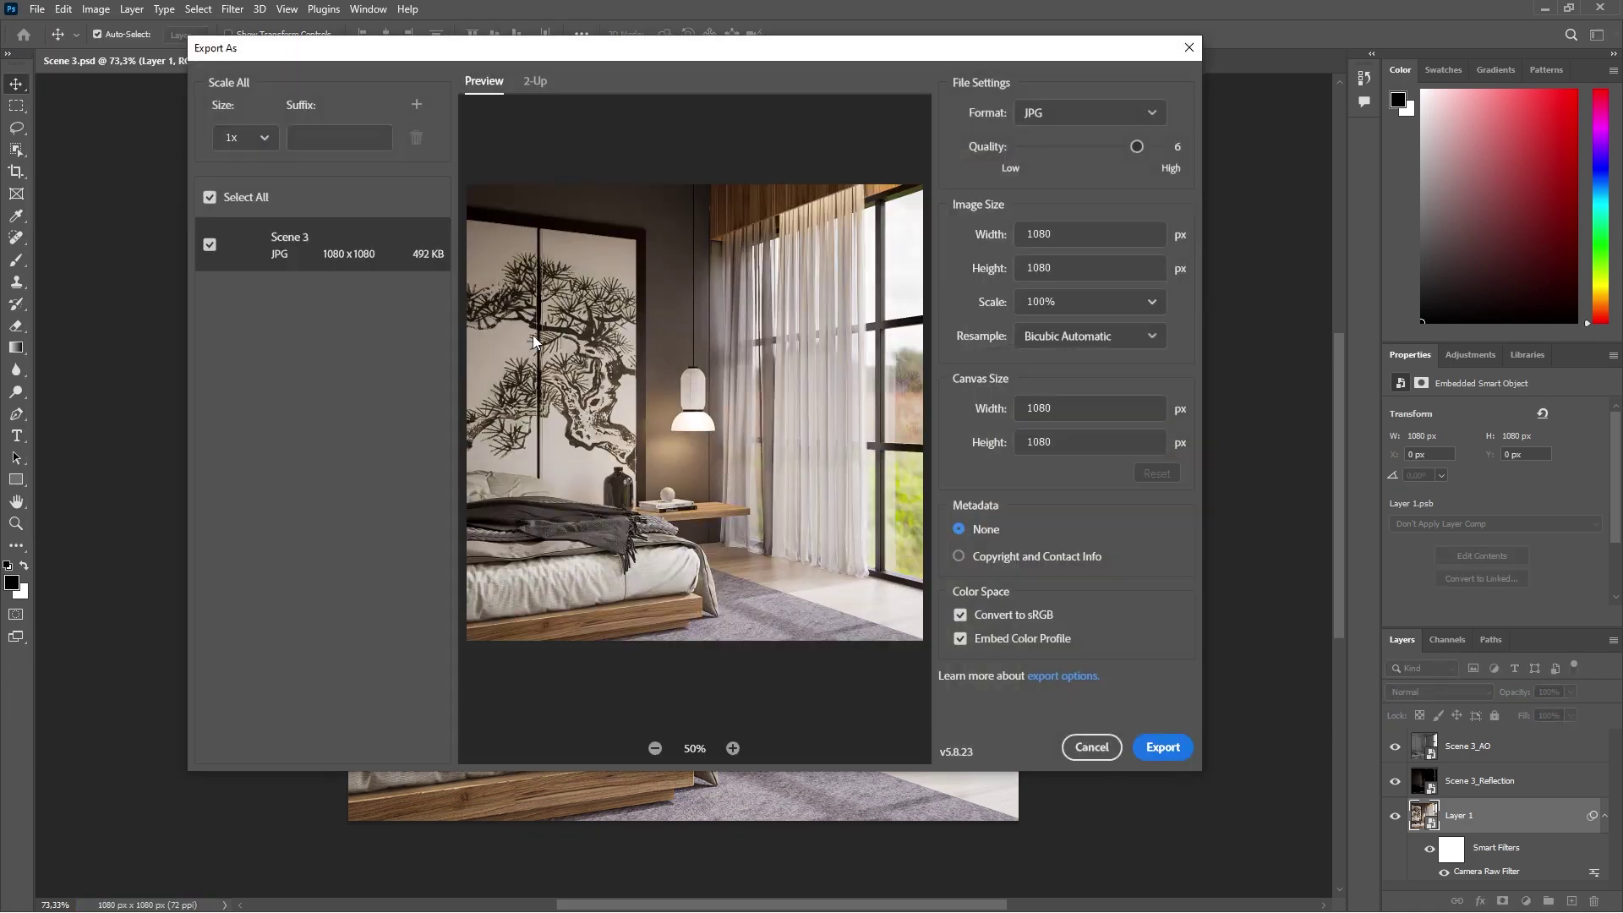
{"action": "left_click_drag", "start_coordinate": [1150, 148], "coordinate": [1171, 149]}
{"action": "left_click", "coordinate": [1163, 747]}
{"action": "double_click", "coordinate": [897, 337]}
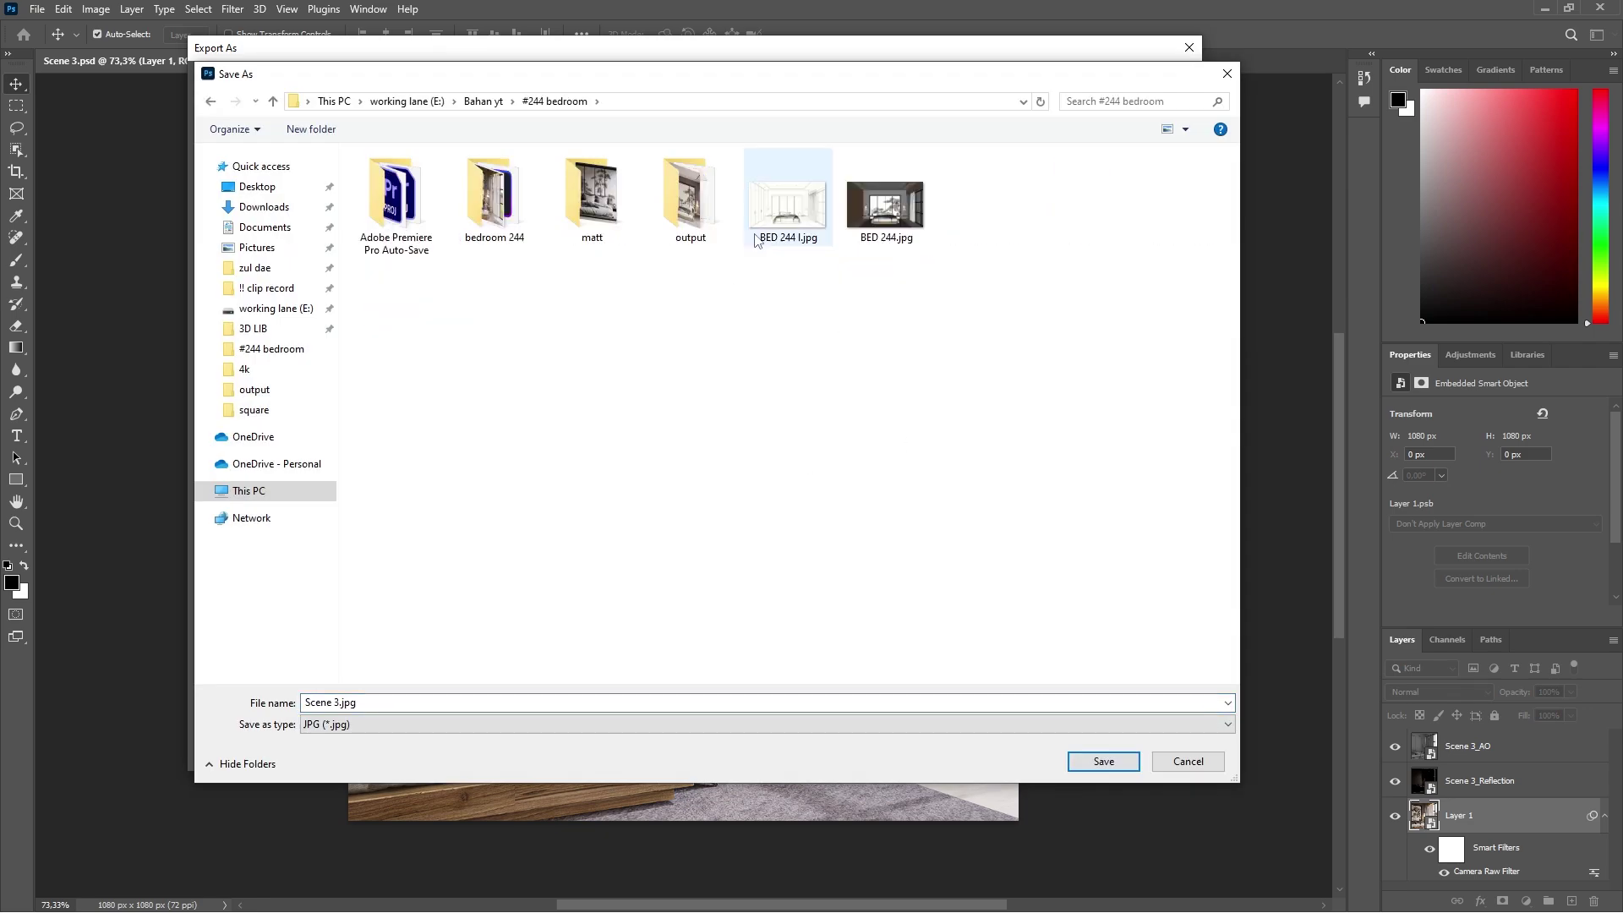
{"action": "double_click", "coordinate": [708, 203]}
{"action": "double_click", "coordinate": [522, 205]}
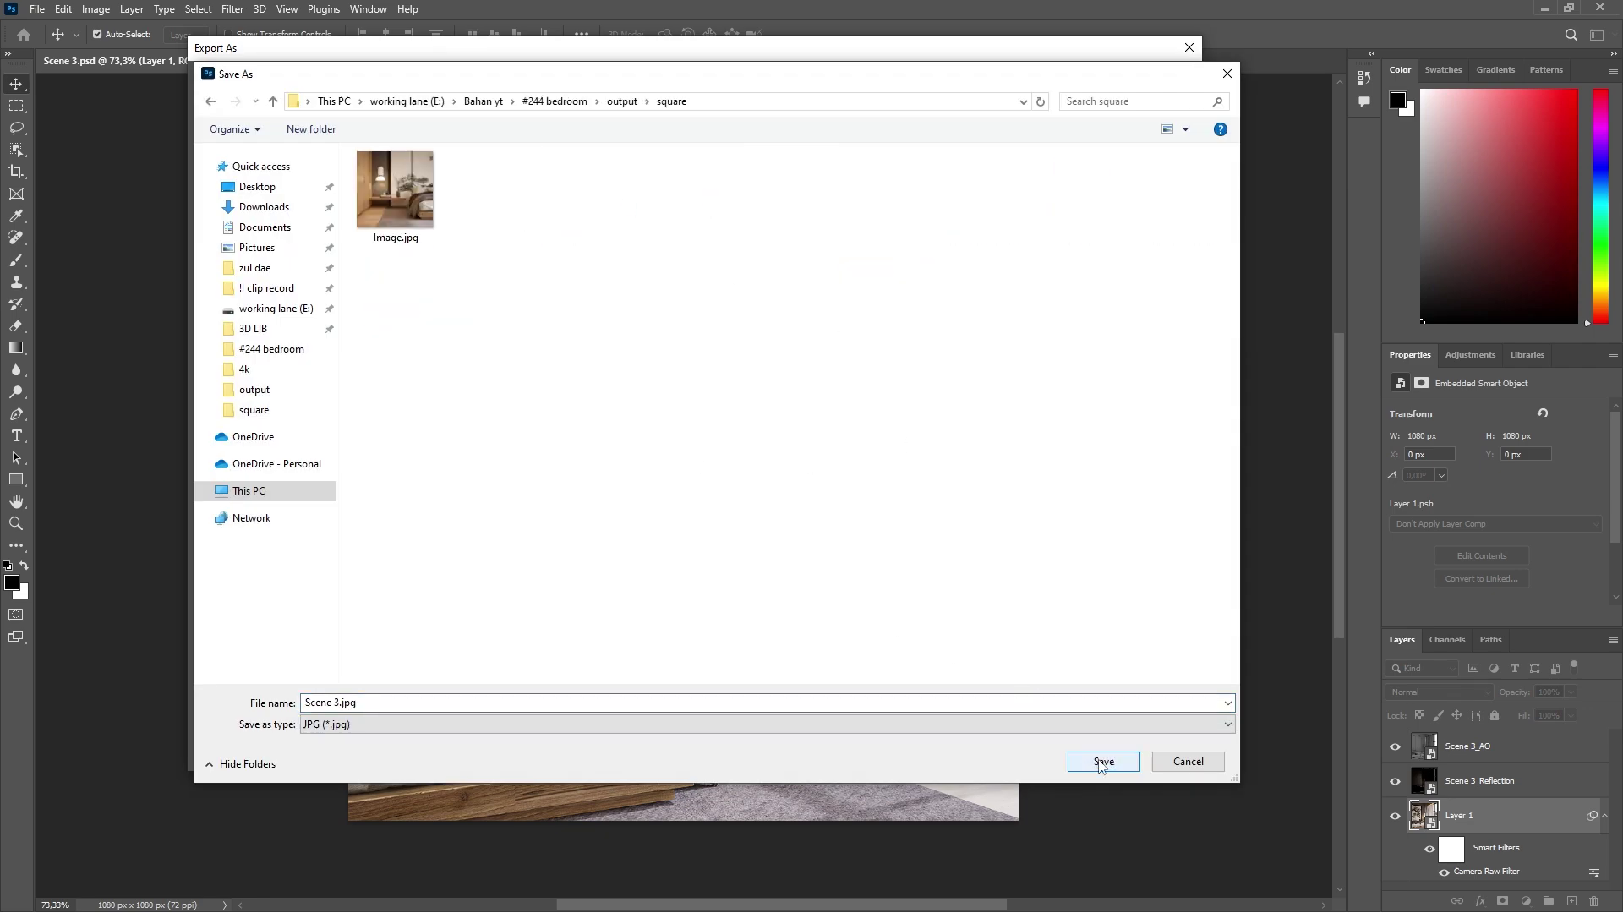
{"action": "left_click", "coordinate": [1101, 761]}
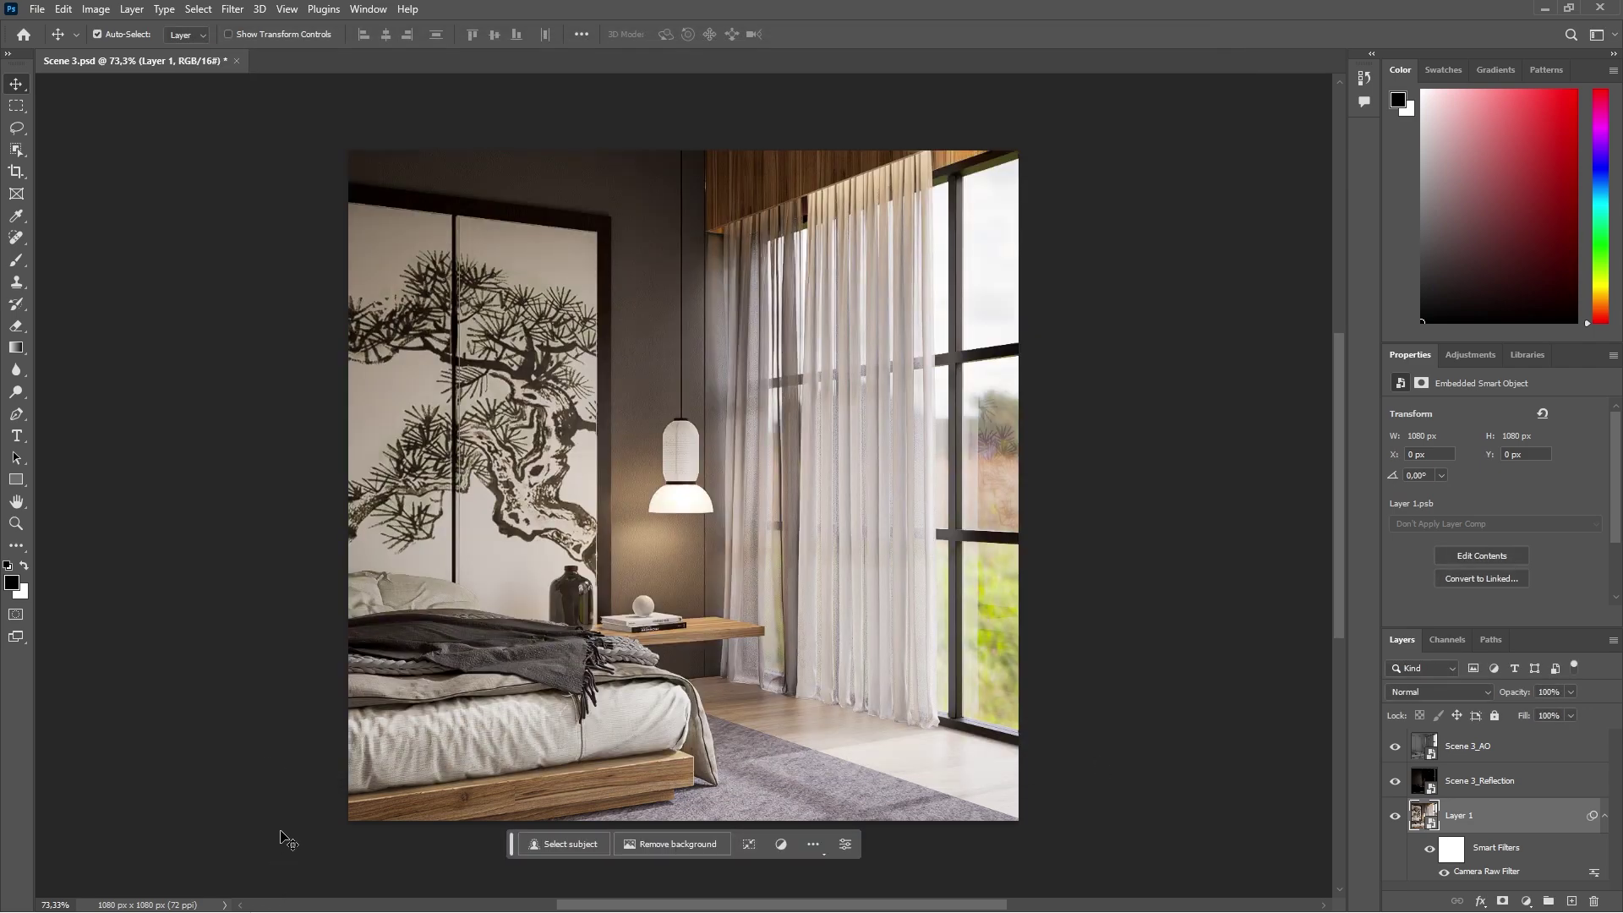
Step: Switch to File Explorer and browse the contents of the #244 bedroom folder
{"action": "key", "text": "super"}
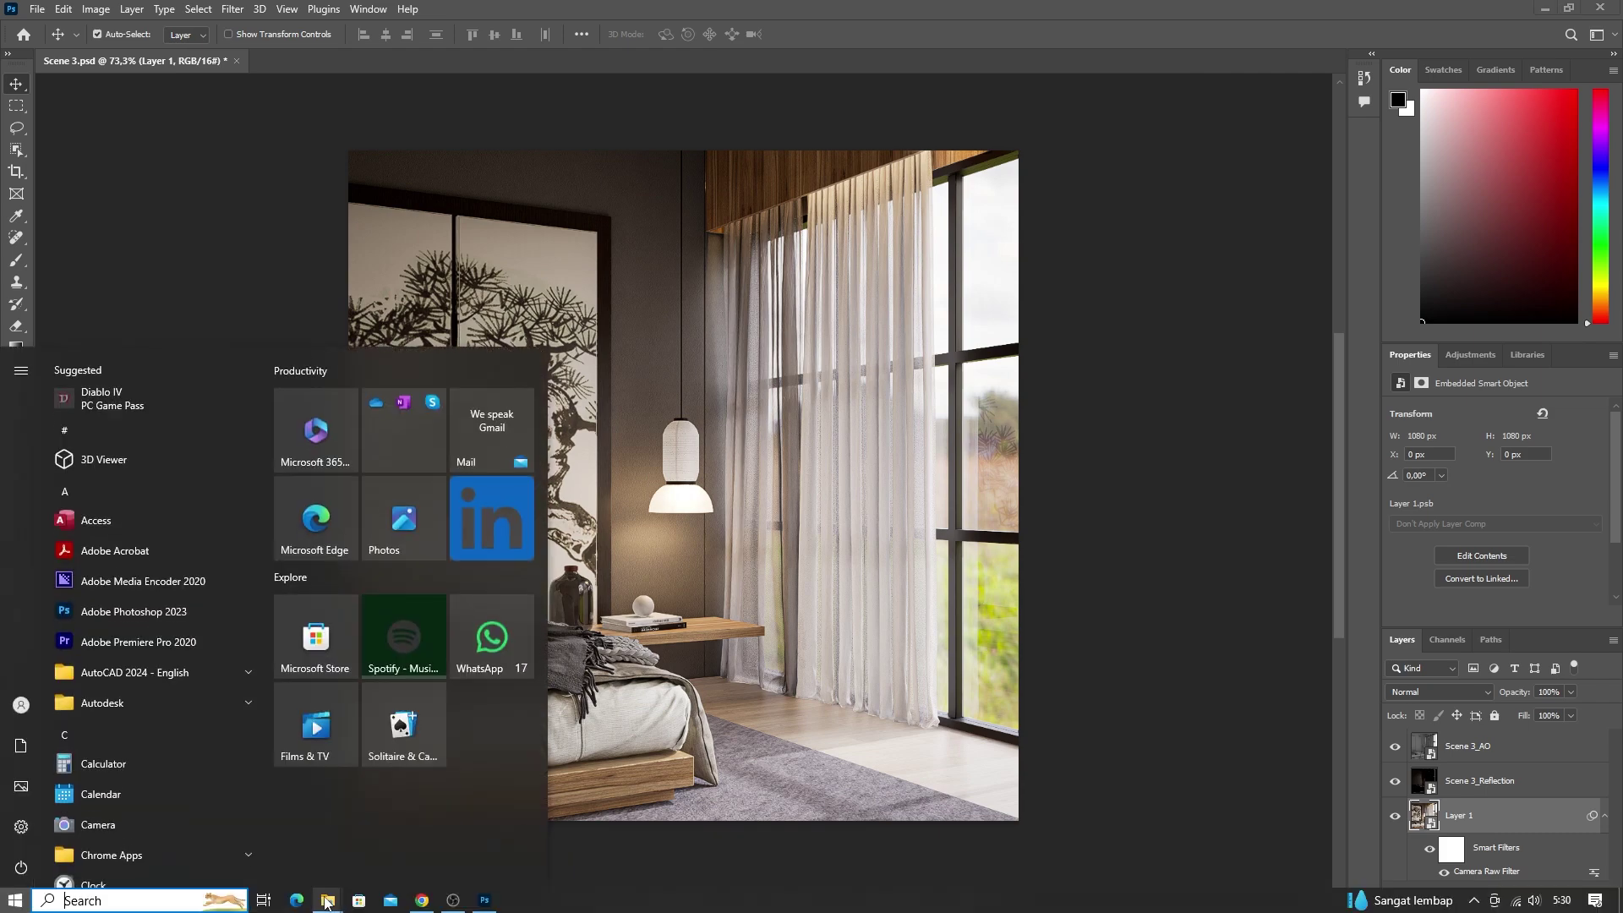
{"action": "mouse_move", "coordinate": [328, 898]}
{"action": "left_click", "coordinate": [368, 825]}
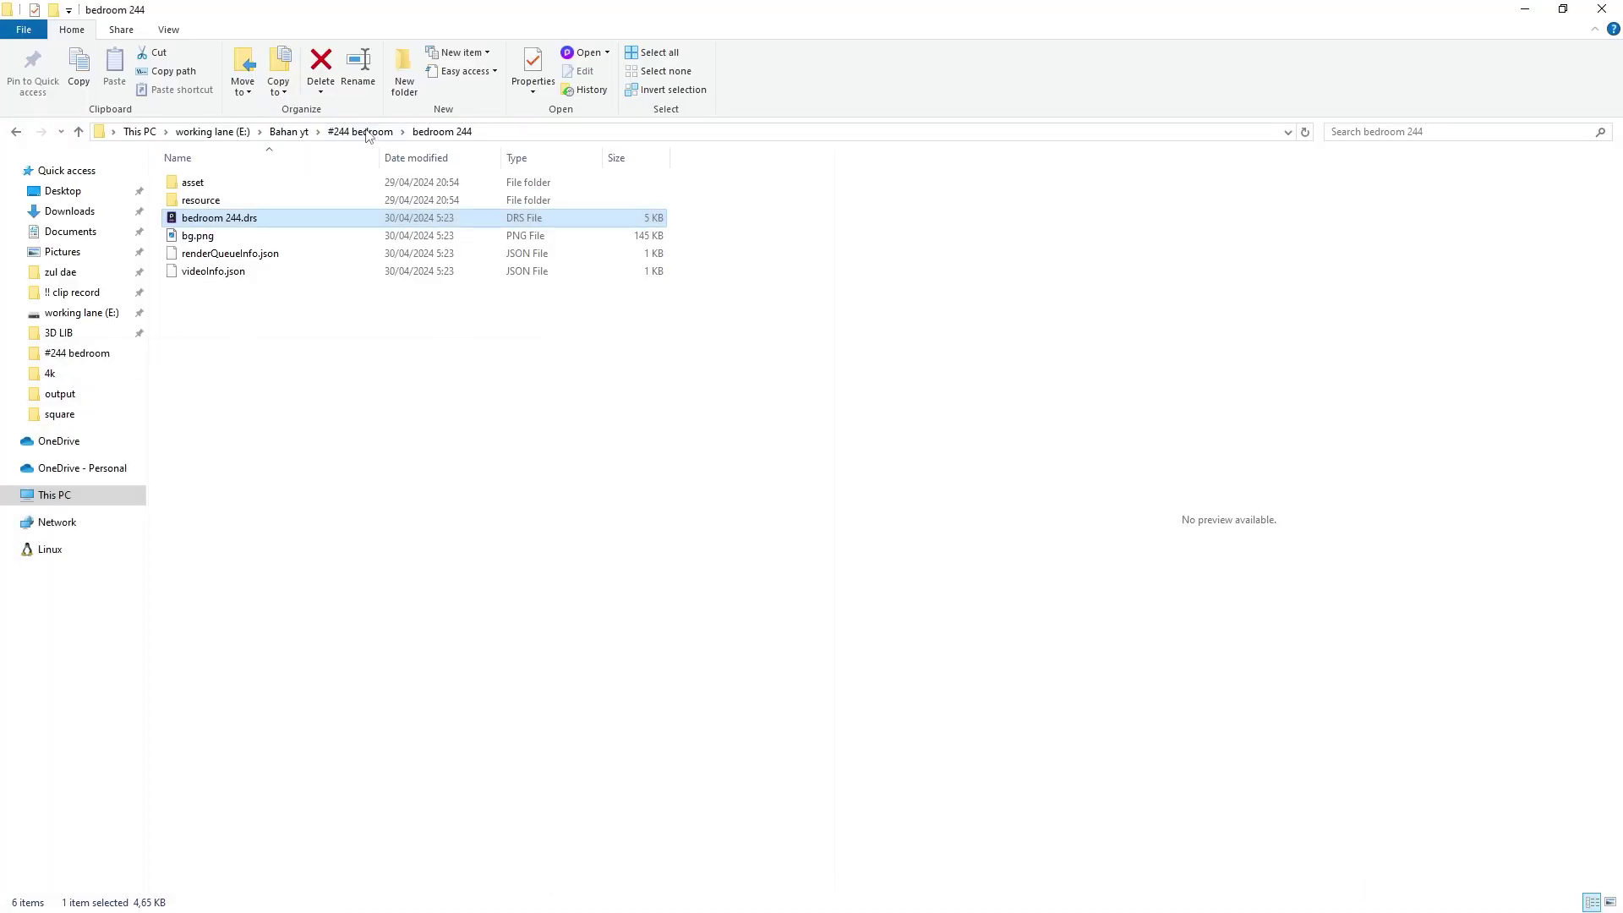
{"action": "left_click", "coordinate": [361, 131]}
{"action": "double_click", "coordinate": [492, 221]}
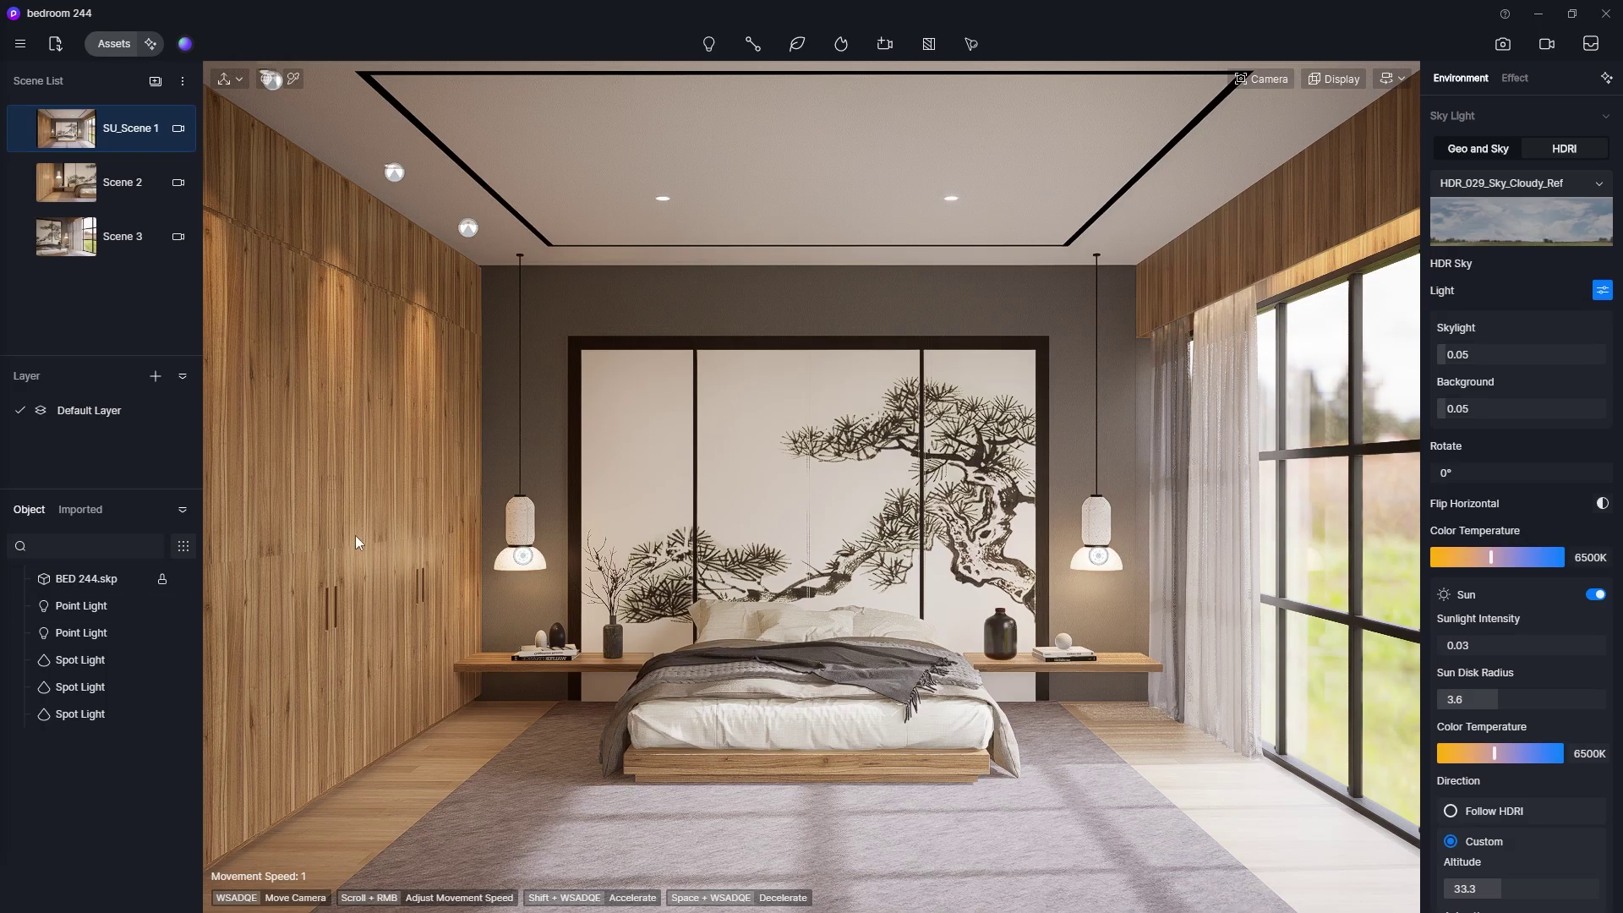
Step: In D5 Render, set up an image render of SU_Scene 1 with a 1:1 aspect ratio and a 60° camera field of view
{"action": "left_click", "coordinate": [1502, 43]}
{"action": "left_click", "coordinate": [659, 876]}
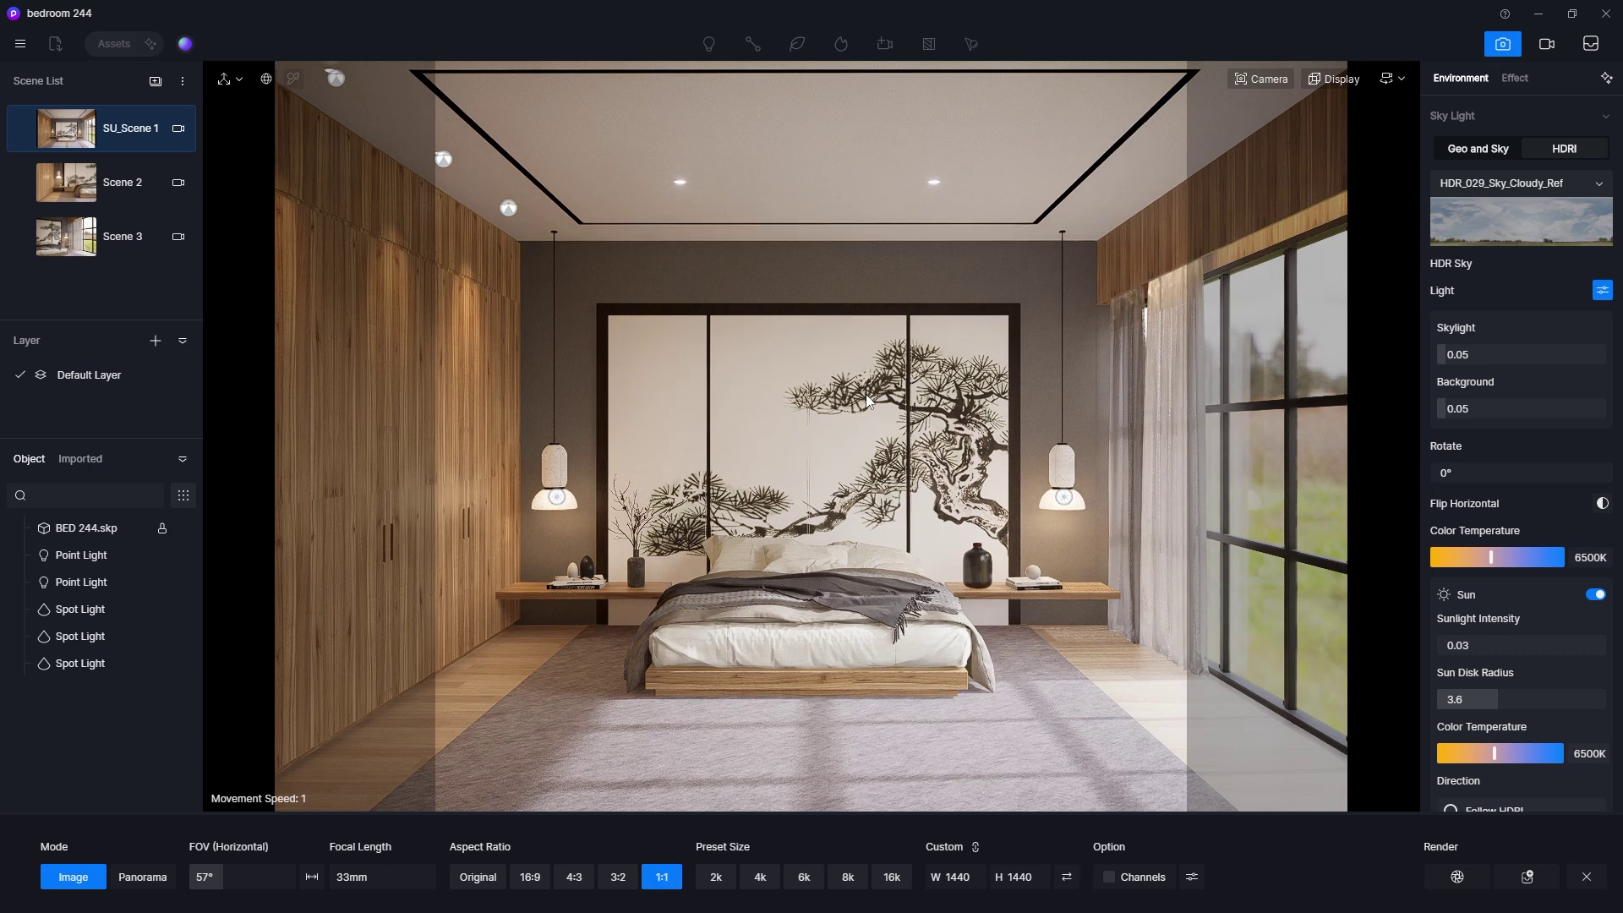
{"action": "left_click", "coordinate": [1258, 79]}
{"action": "left_click", "coordinate": [1269, 195]}
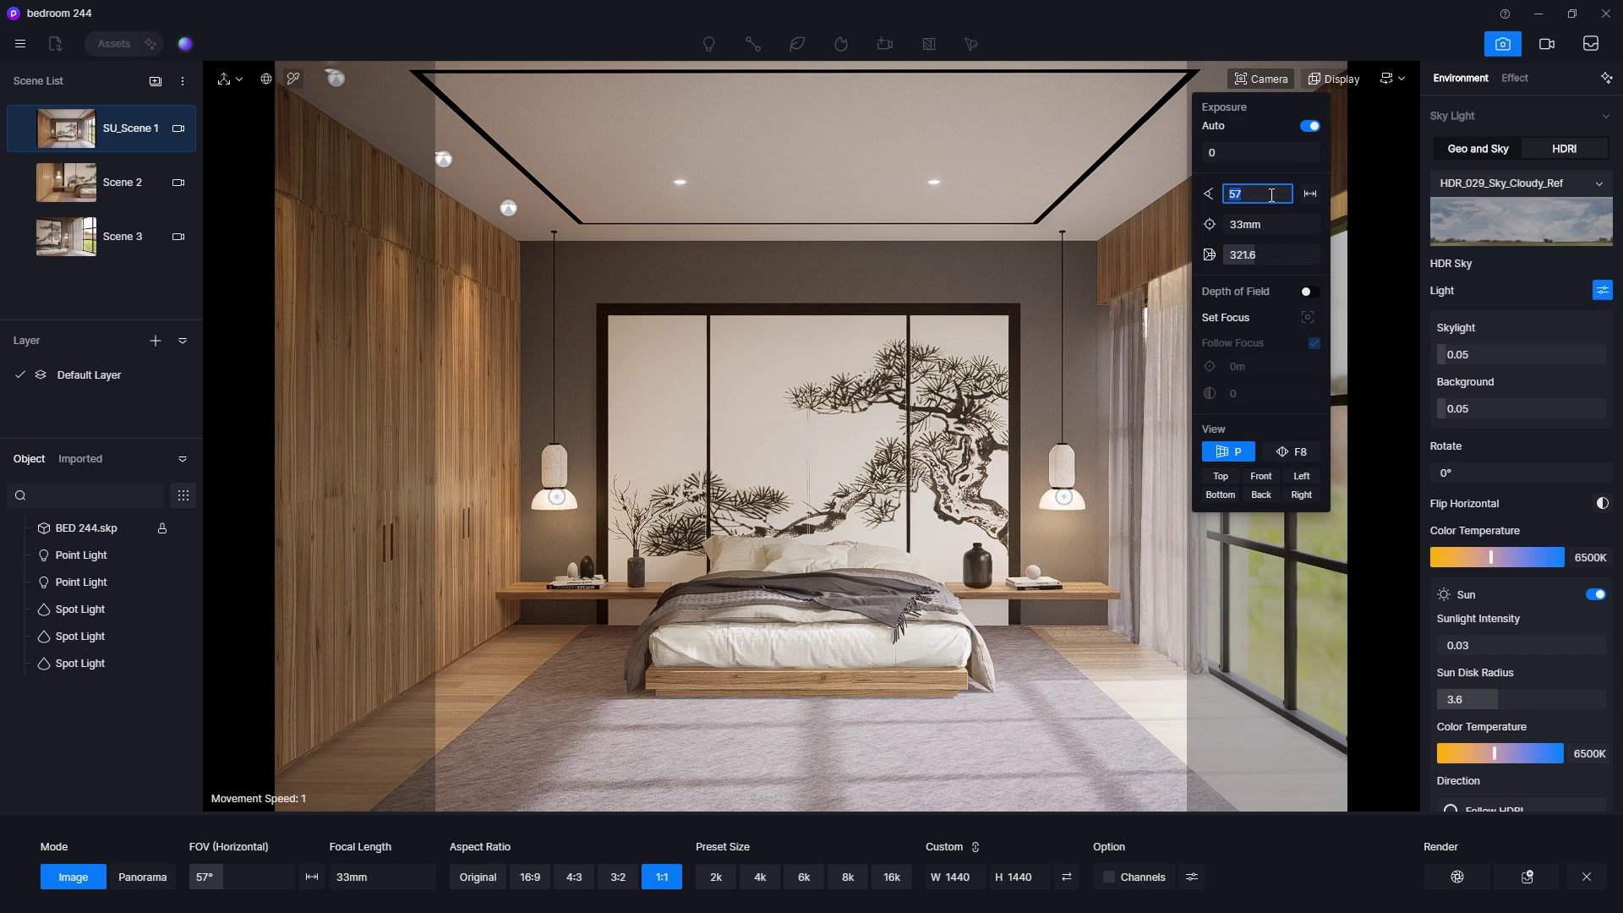
{"action": "type", "text": "45"}
{"action": "key", "text": "Return"}
{"action": "left_click", "coordinate": [1269, 194]}
{"action": "type", "text": "60"}
{"action": "key", "text": "Return"}
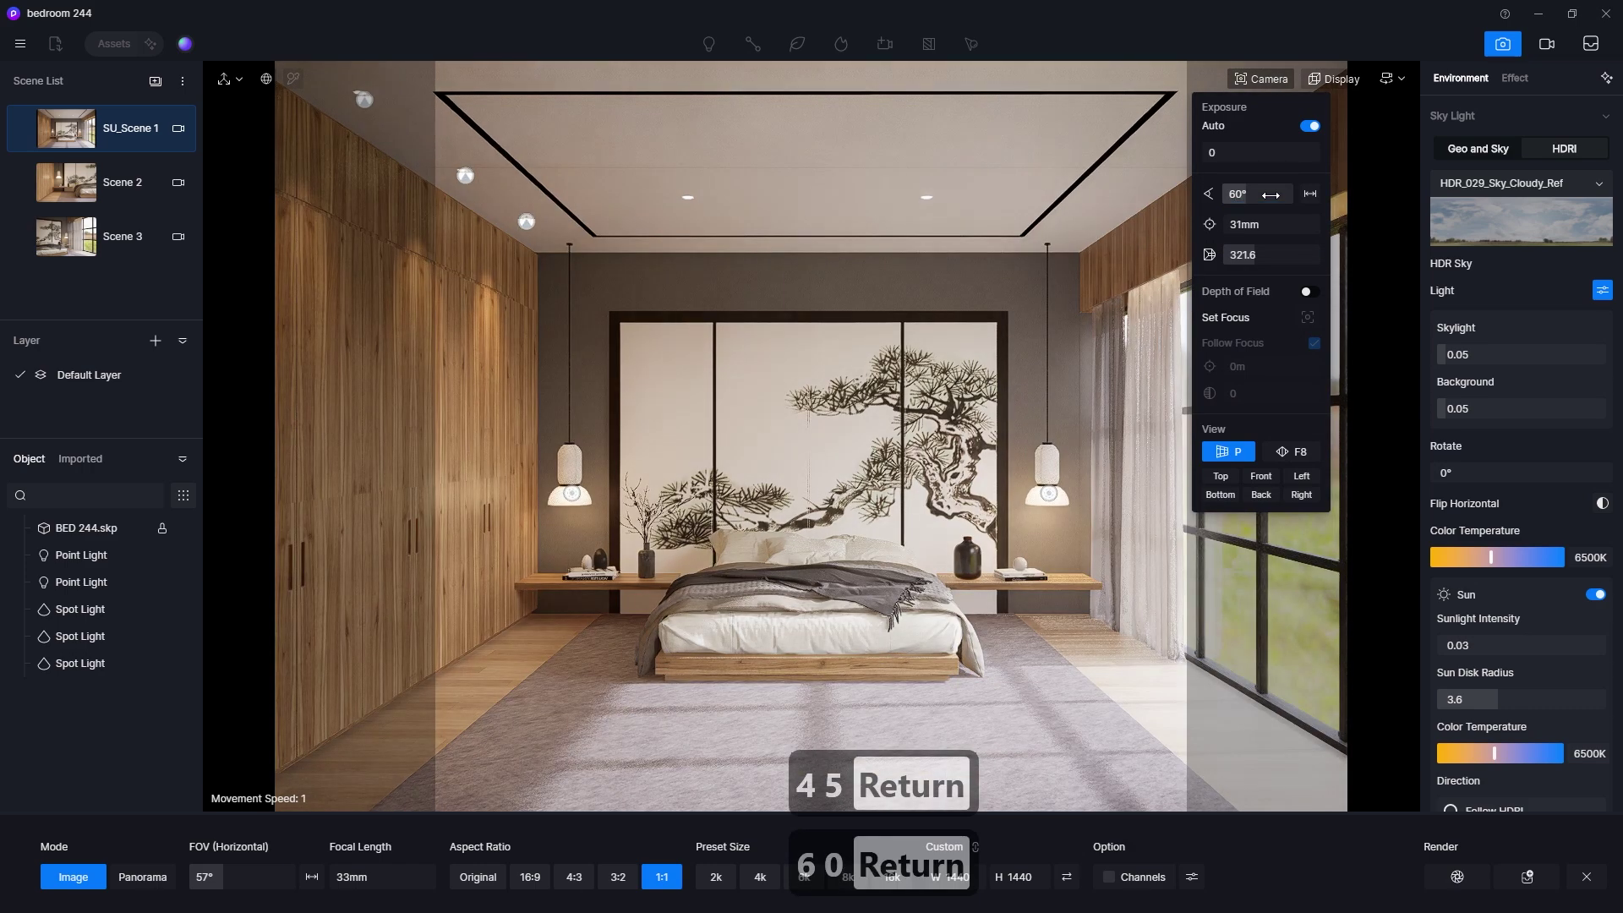
Step: Move the camera closer to the bed, fine-tune its distance and height, and show the composition grid over the view
{"action": "key", "text": "w"}
{"action": "key", "text": "w"}
{"action": "key", "text": "w"}
{"action": "key", "text": "w"}
{"action": "key", "text": "w"}
{"action": "key", "text": "w"}
{"action": "key", "text": "w"}
{"action": "key", "text": "w"}
{"action": "key", "text": "w"}
{"action": "key", "text": "w"}
{"action": "key", "text": "w"}
{"action": "key", "text": "w"}
{"action": "key", "text": "w"}
{"action": "key", "text": "w"}
{"action": "key", "text": "w"}
{"action": "key", "text": "w"}
{"action": "key", "text": "w"}
{"action": "key", "text": "w"}
{"action": "key", "text": "w"}
{"action": "key", "text": "w"}
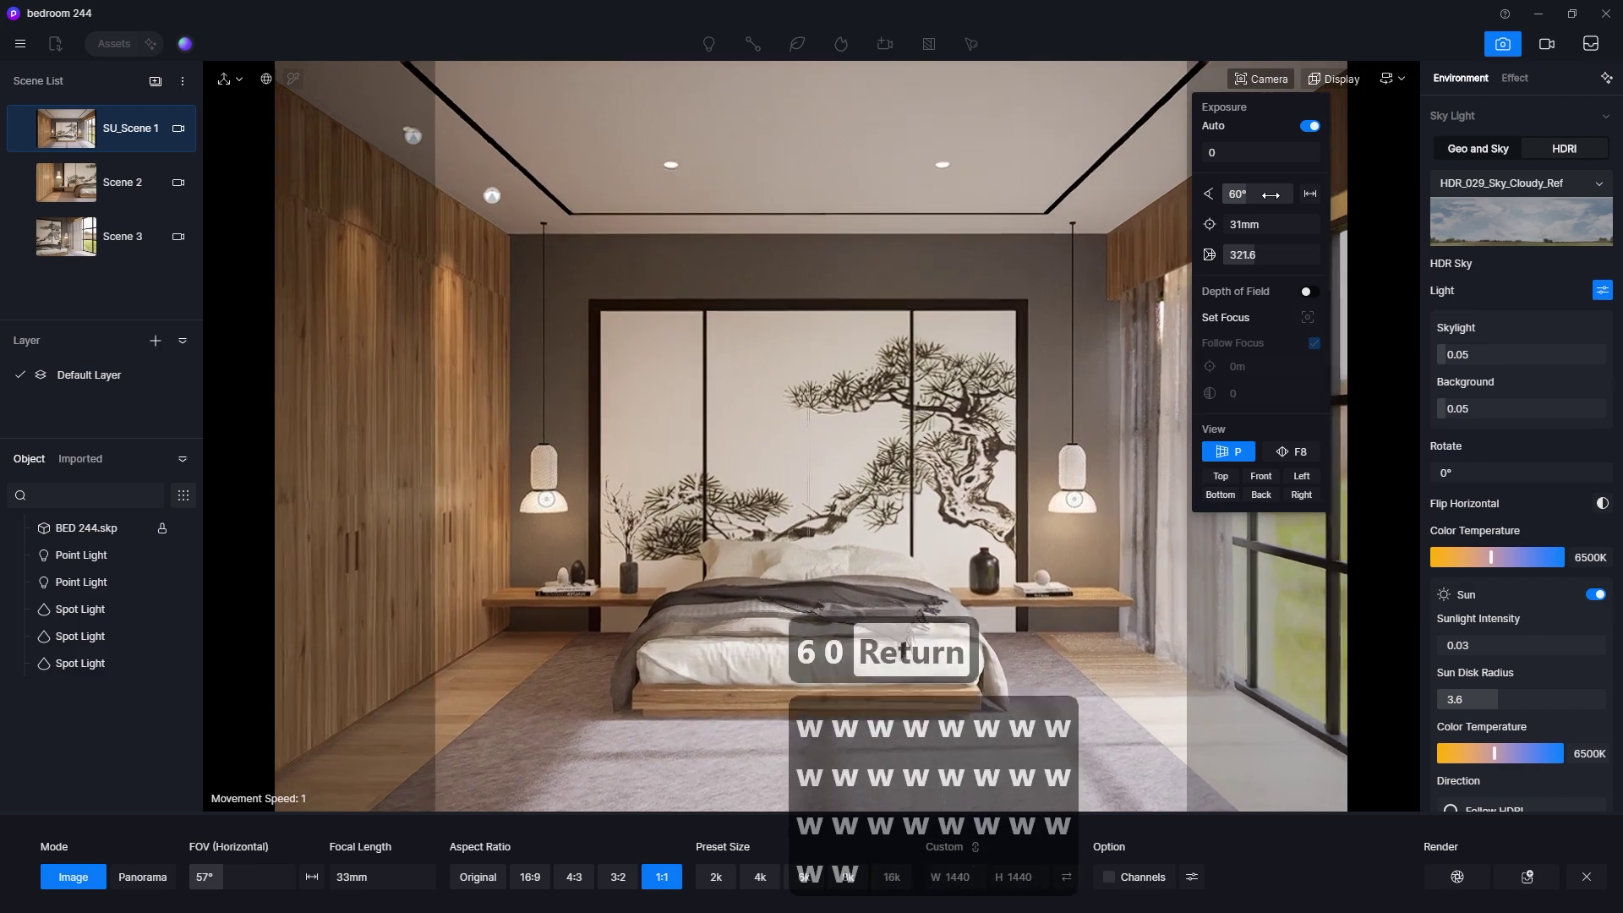
{"action": "key", "text": "w"}
{"action": "key", "text": "w"}
{"action": "key", "text": "w"}
{"action": "key", "text": "w"}
{"action": "key", "text": "w"}
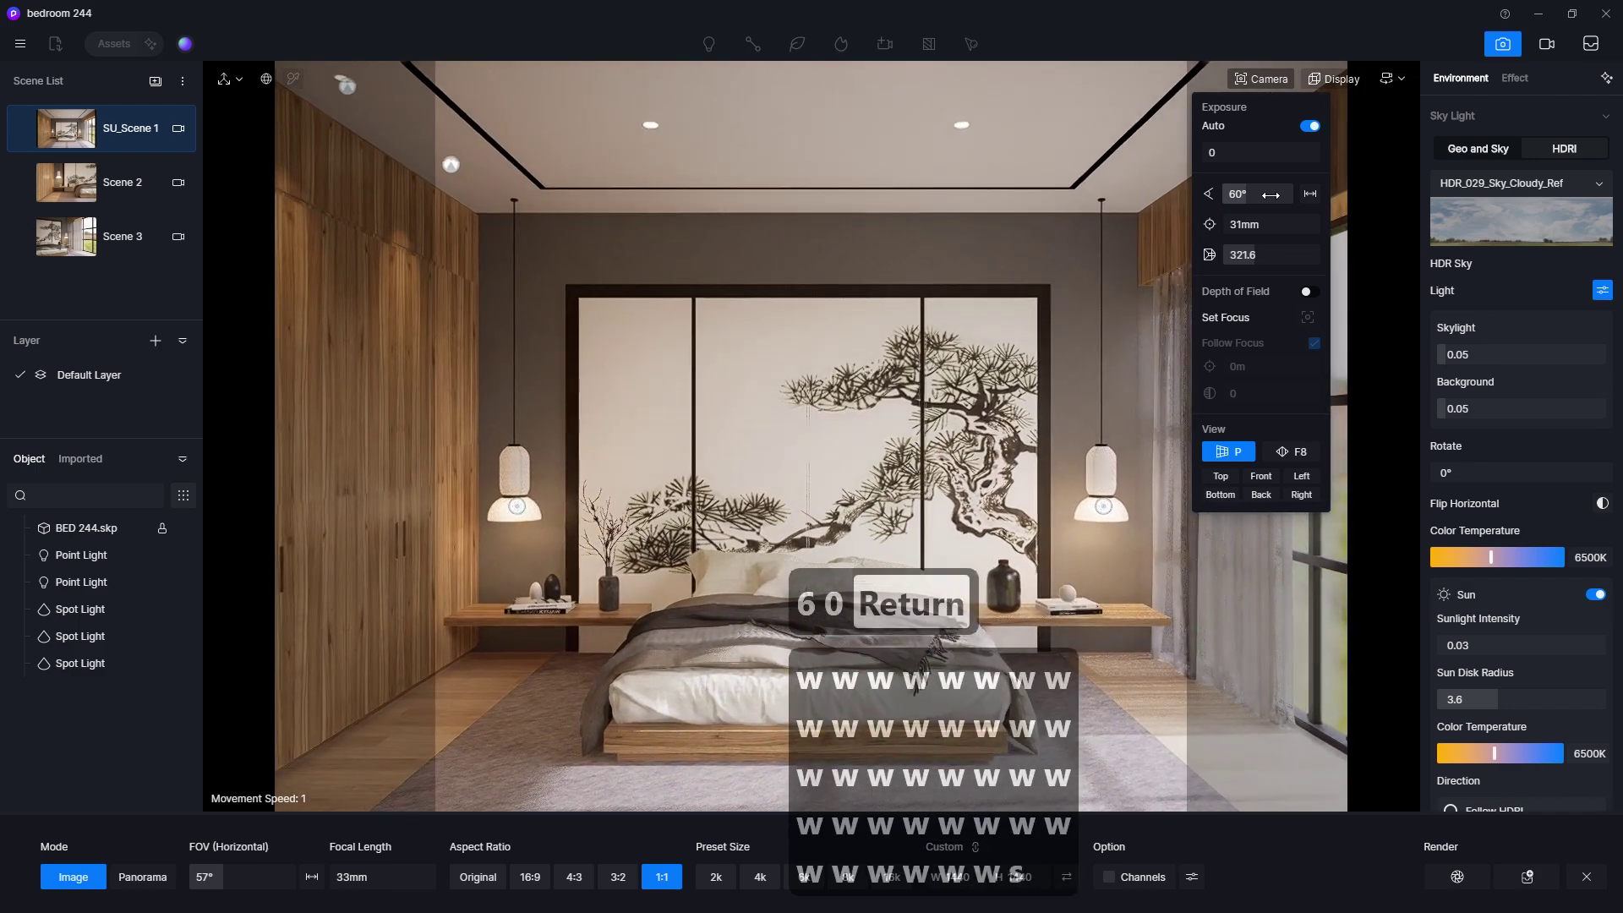
{"action": "key", "text": "s"}
{"action": "key", "text": "q"}
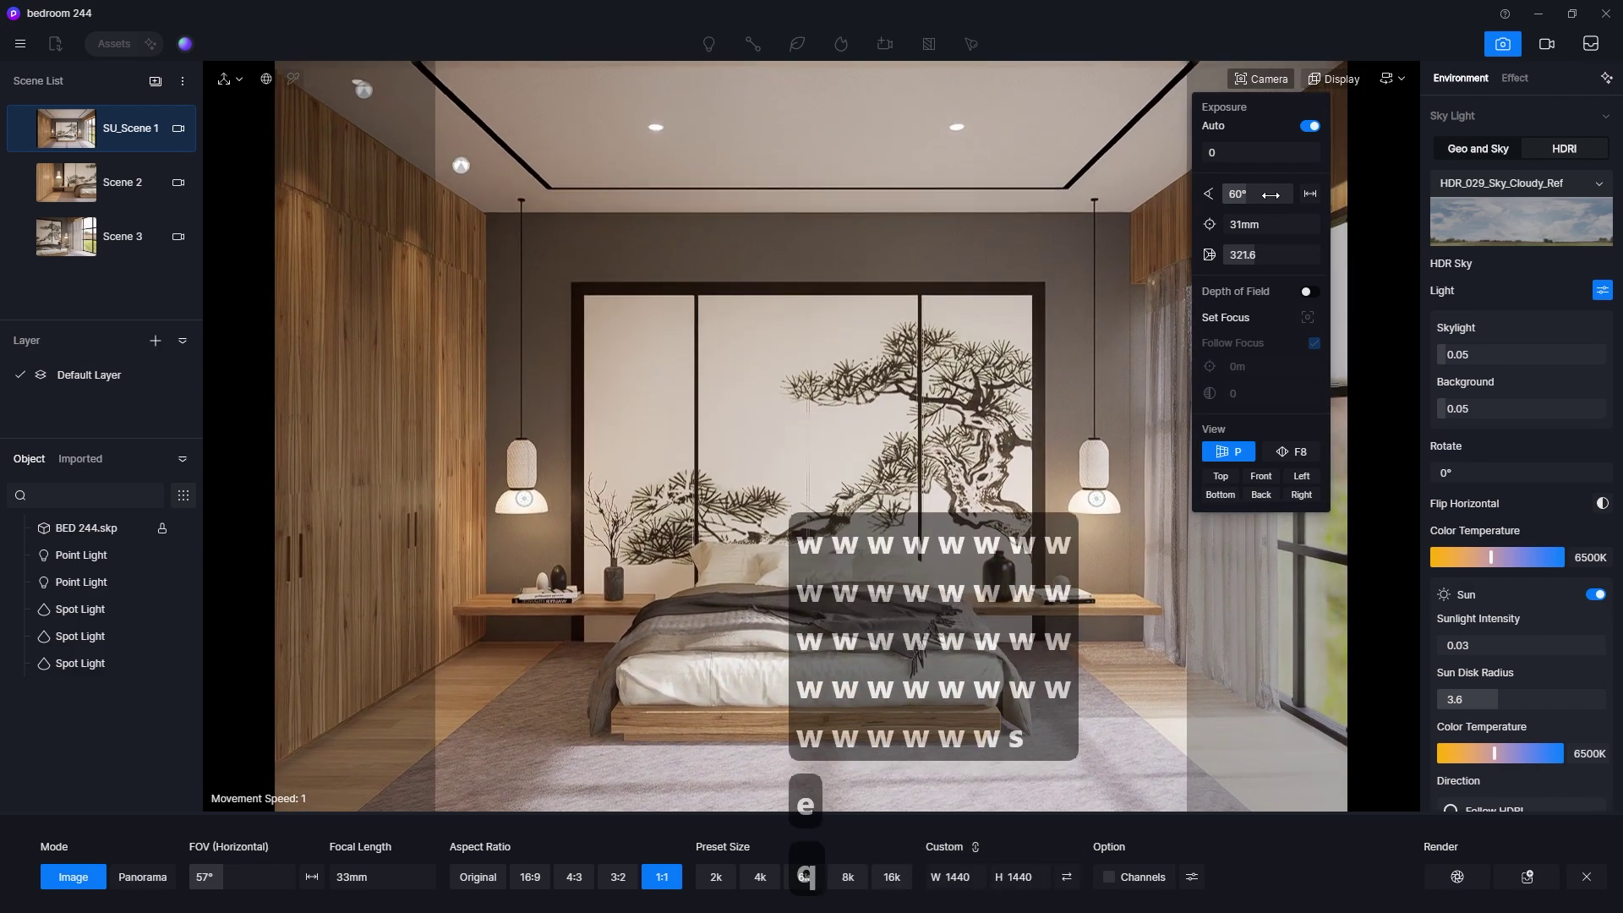
{"action": "key", "text": "e"}
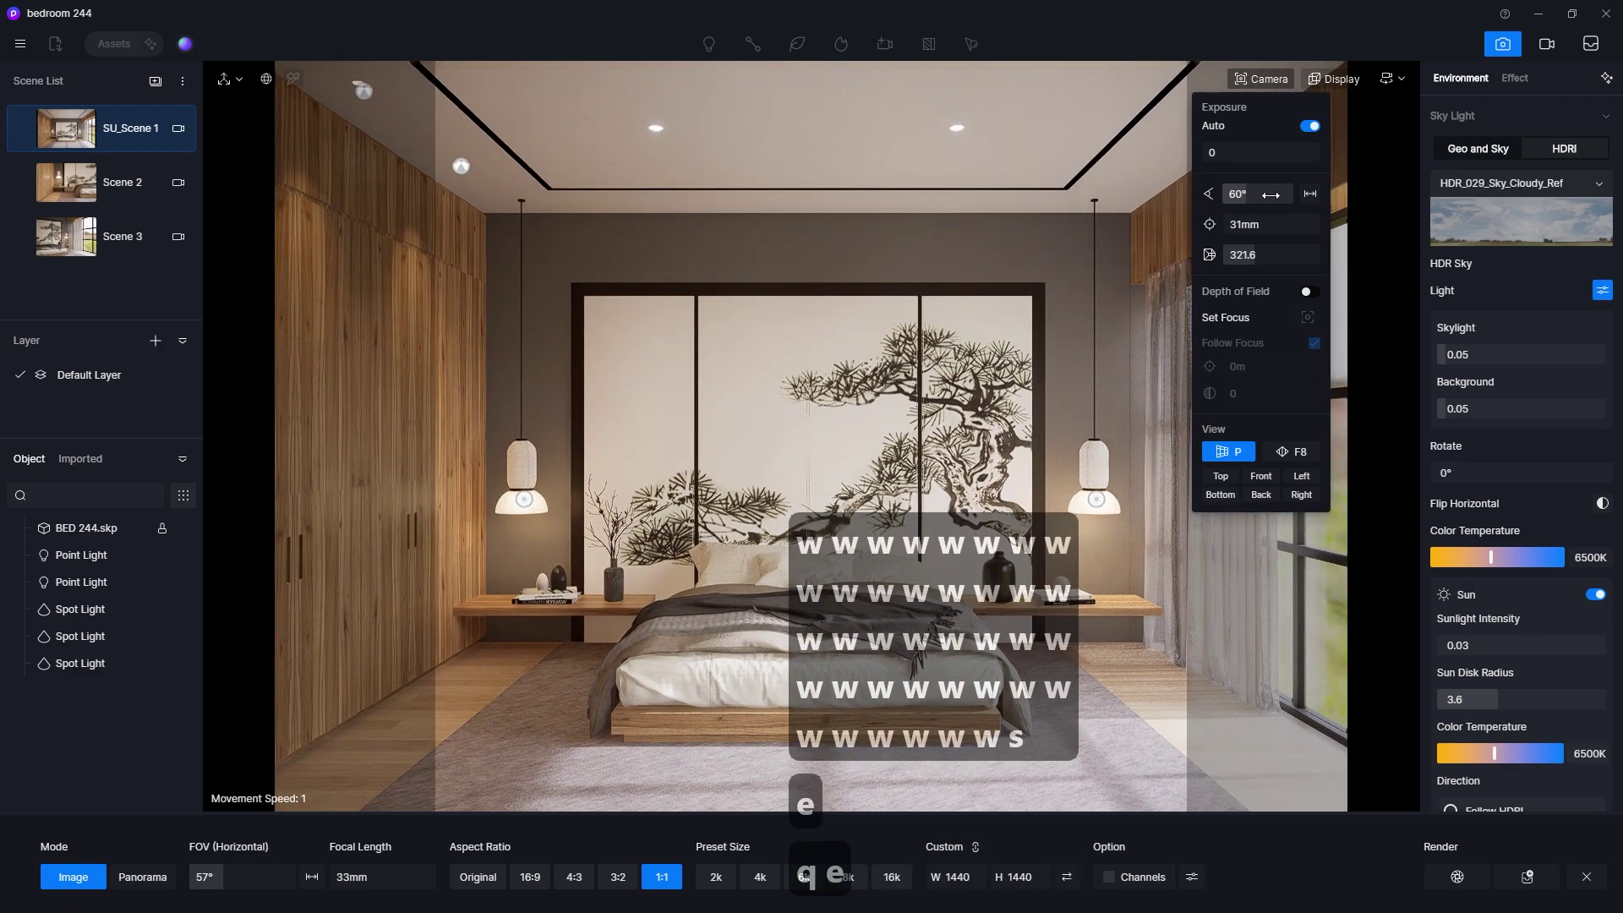
{"action": "left_click", "coordinate": [1335, 79]}
{"action": "left_click", "coordinate": [1383, 132]}
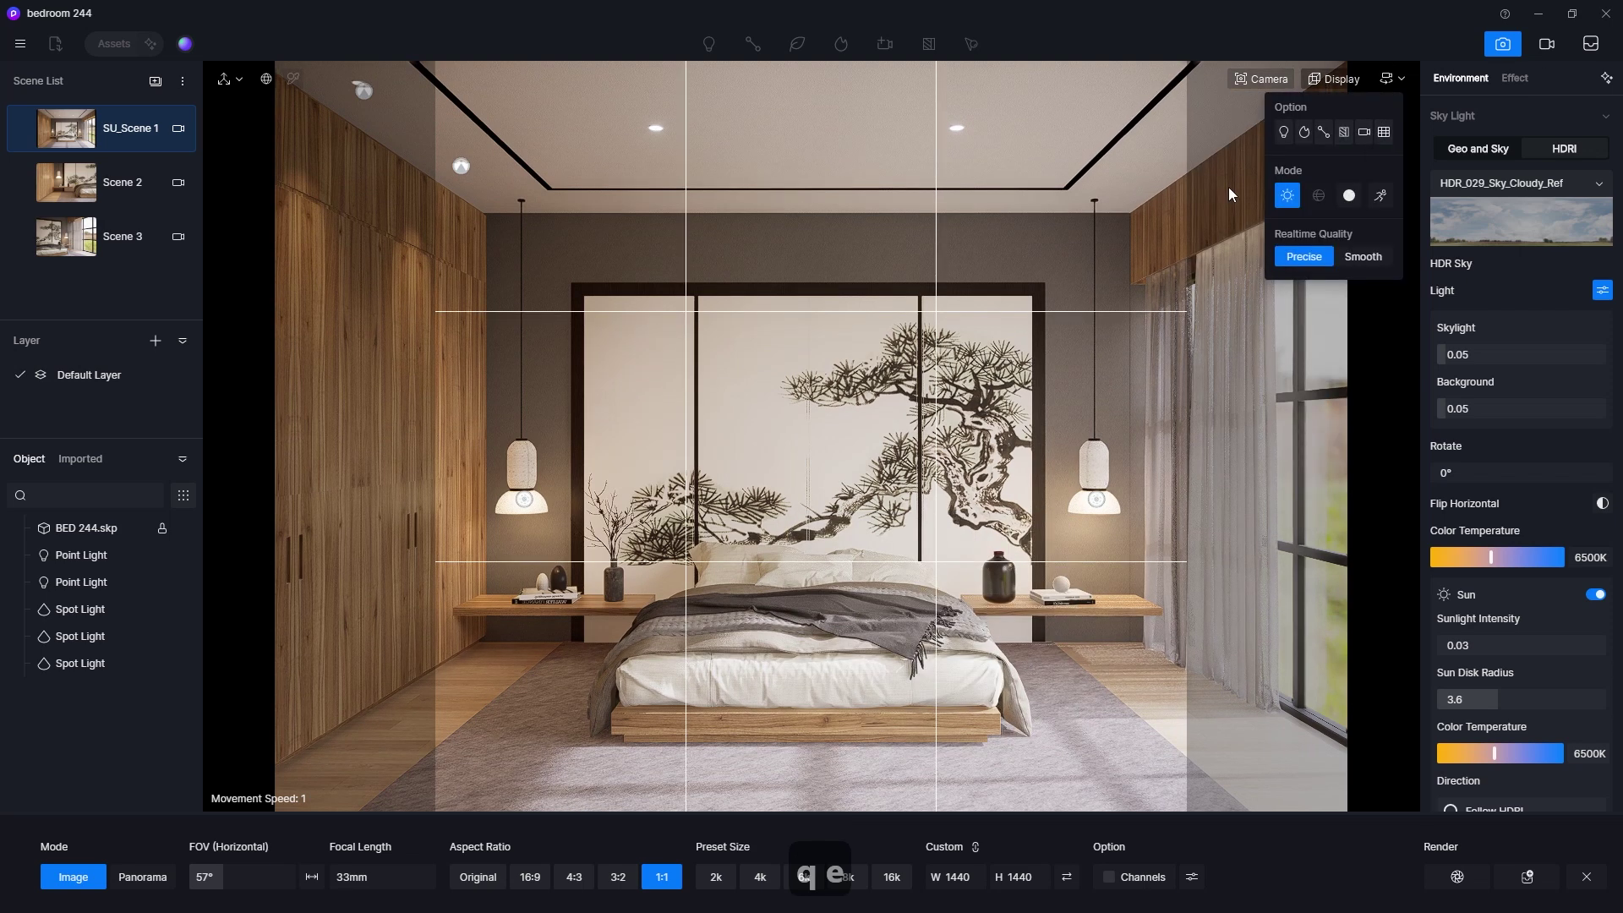
Step: Fine-tune the camera's sideways position and height so the bed wall is centred in the square composition grid
{"action": "key", "text": "a"}
{"action": "key", "text": "d"}
{"action": "key", "text": "e"}
{"action": "key", "text": "e"}
{"action": "key", "text": "e"}
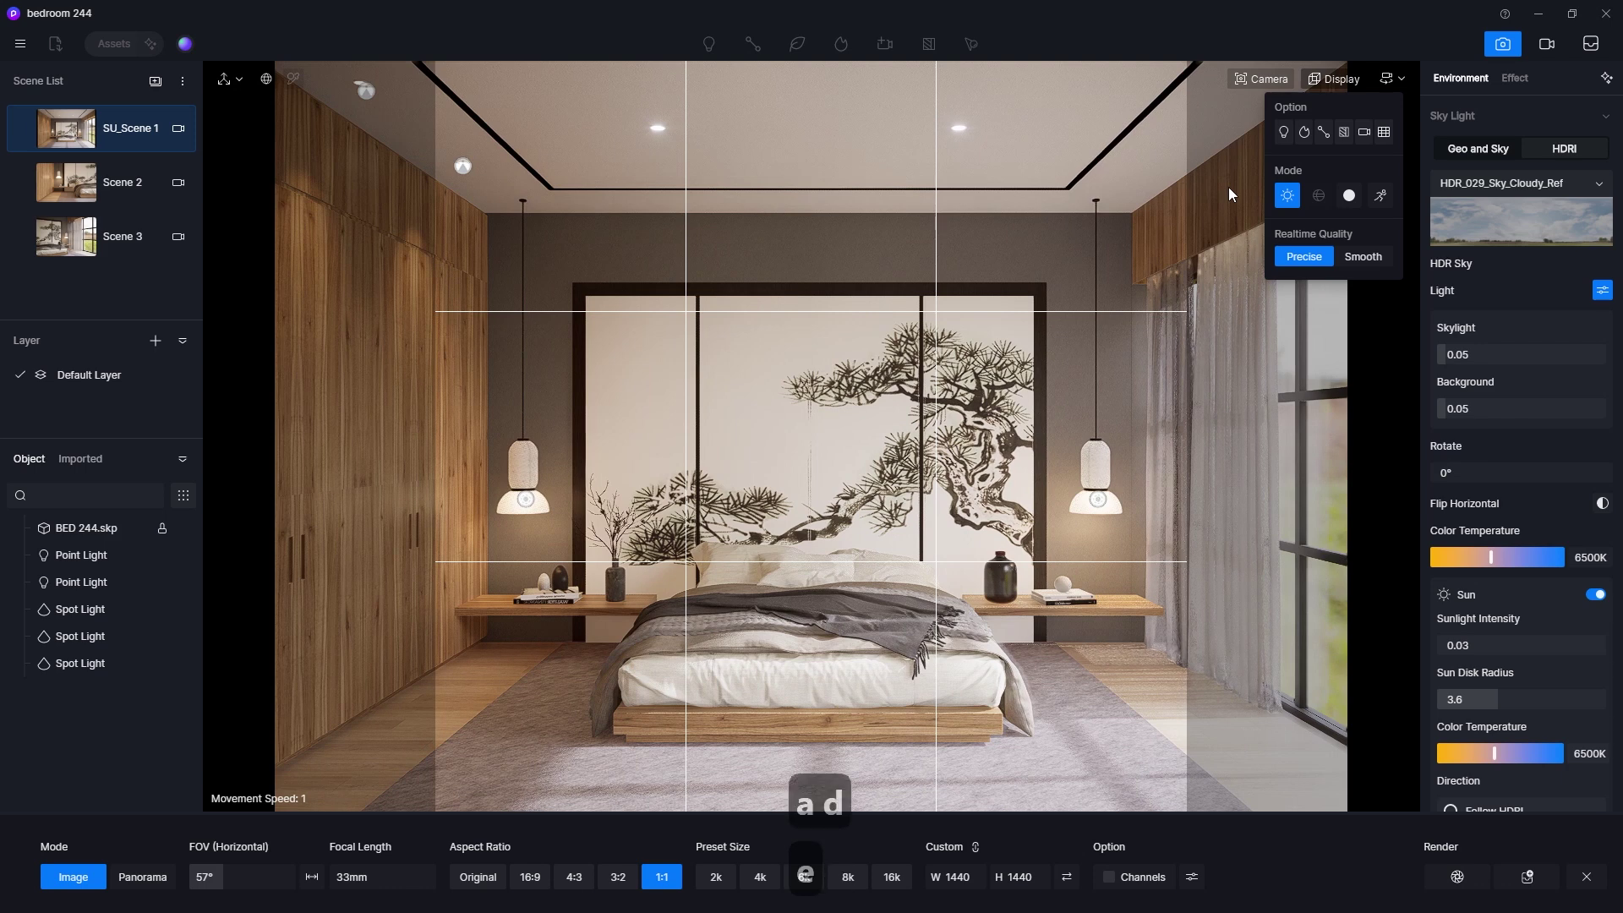
{"action": "key", "text": "q"}
{"action": "key", "text": "q"}
{"action": "key", "text": "e"}
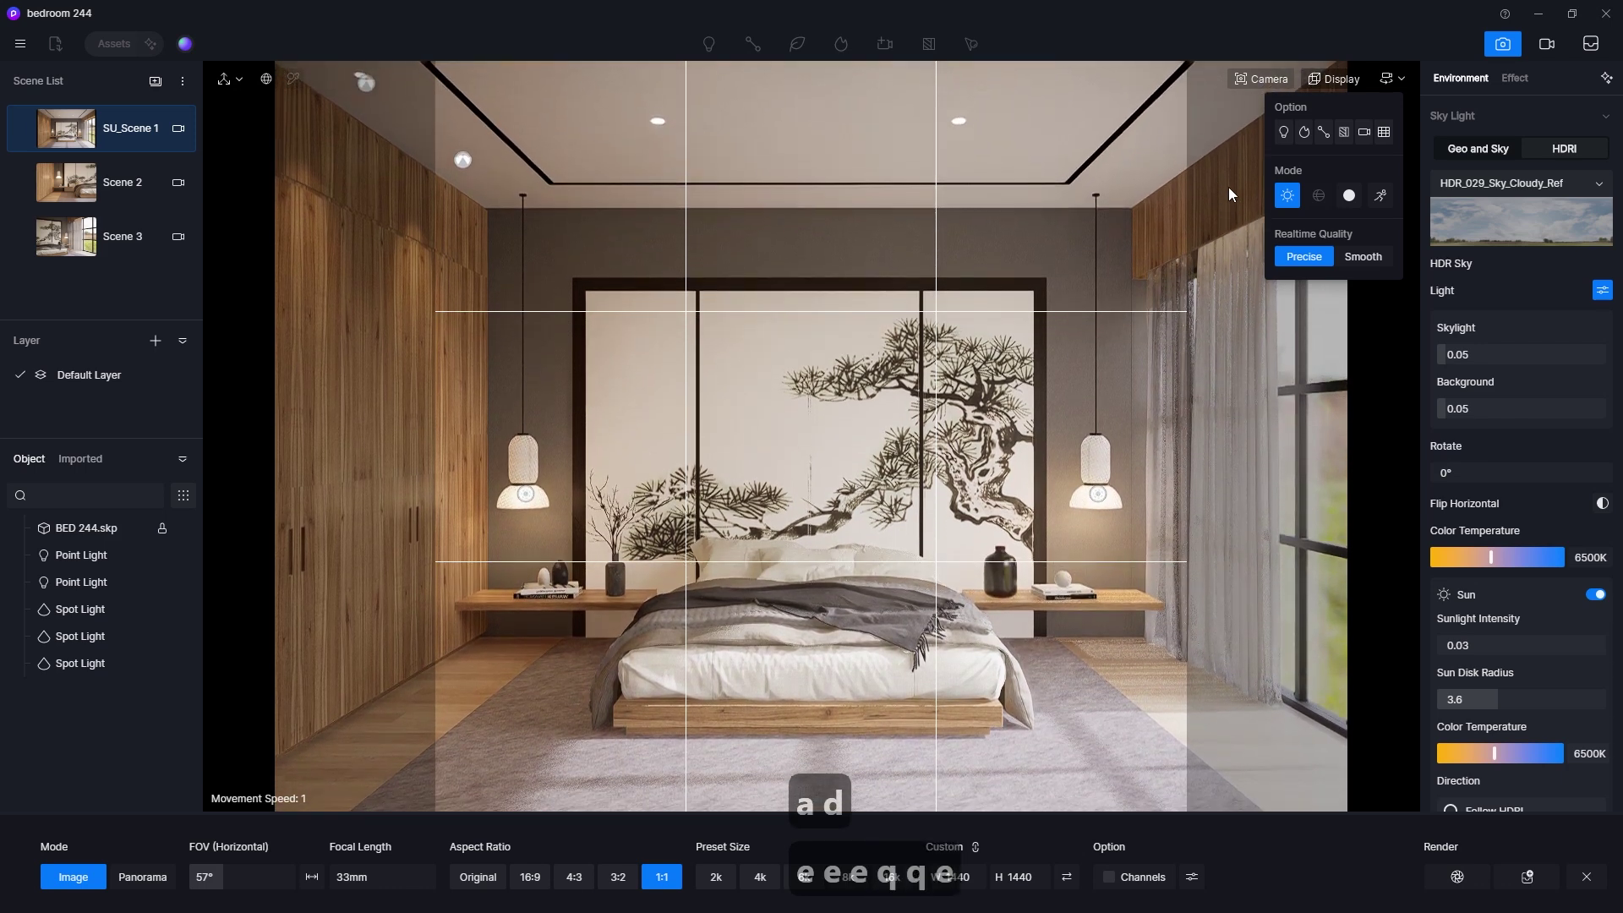
{"action": "key", "text": "a"}
{"action": "key", "text": "d"}
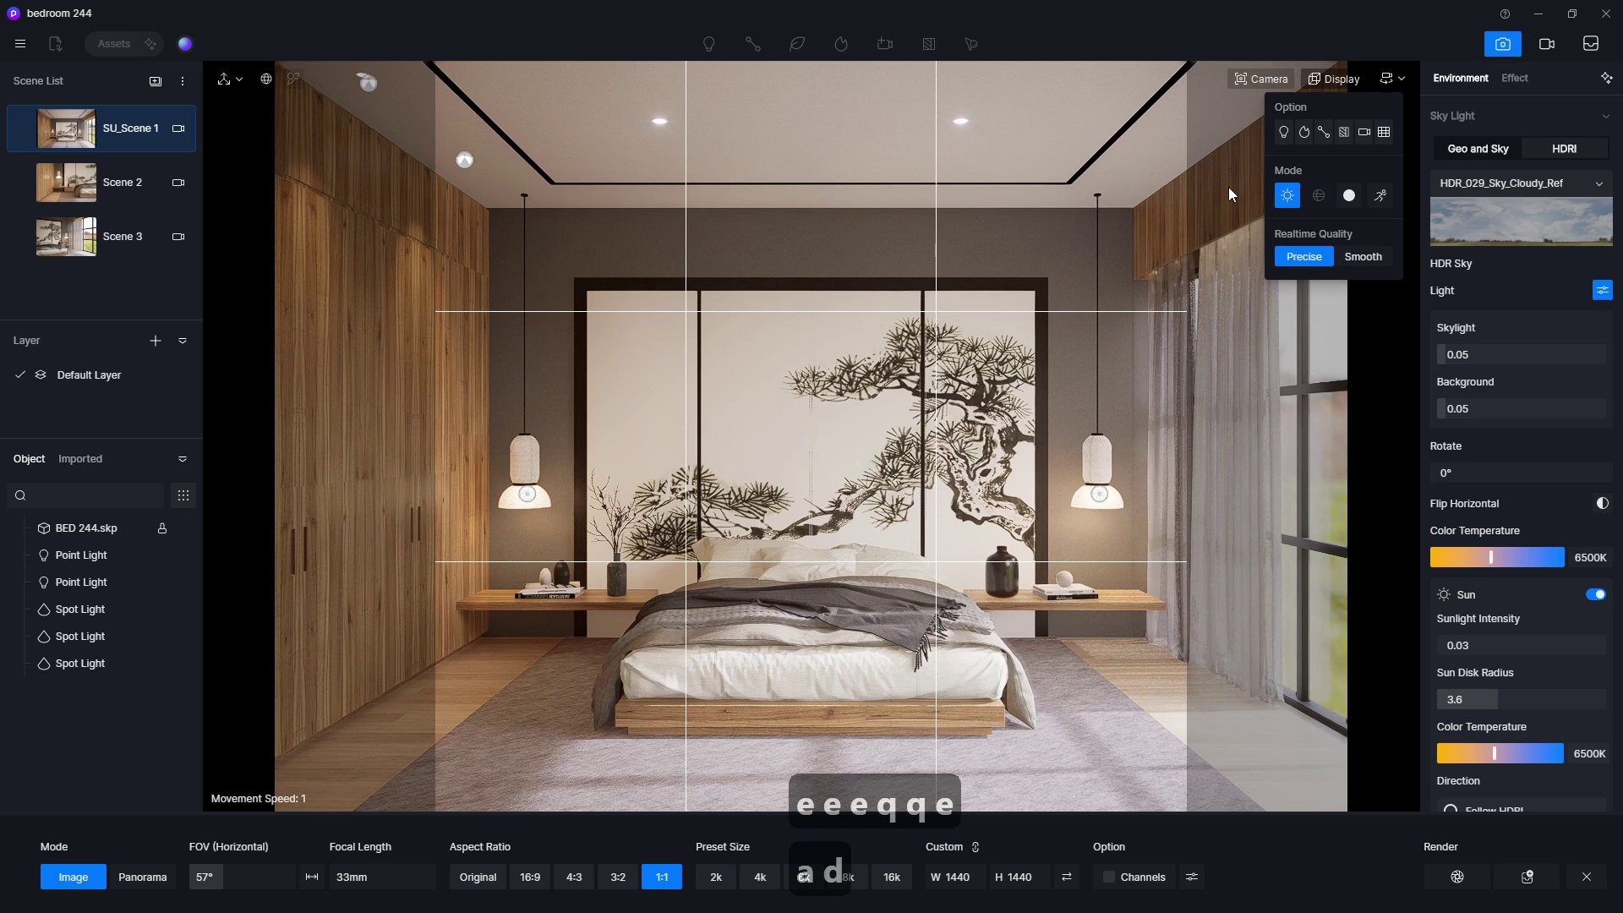
Step: Set the custom render size to 1080 × 1080
{"action": "left_click", "coordinate": [1019, 876]}
{"action": "type", "text": "1080"}
{"action": "key", "text": "Return"}
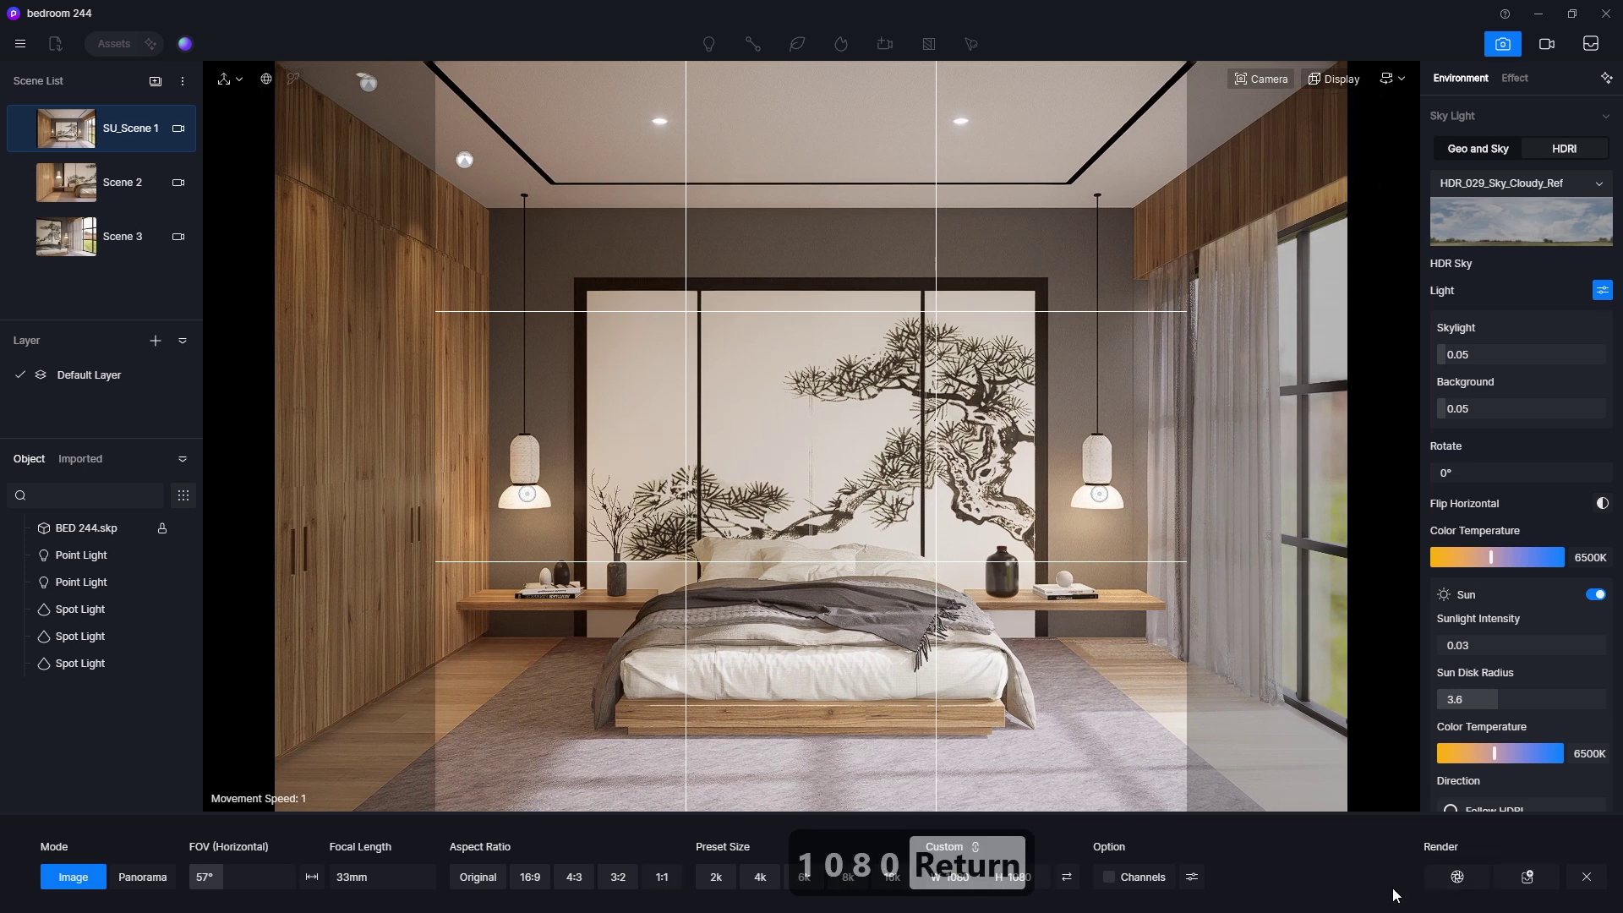
Step: Enable the AO and Reflection channels and render the view as Image(1).png in the output square folder
{"action": "left_click", "coordinate": [1191, 876]}
{"action": "left_click", "coordinate": [1171, 779]}
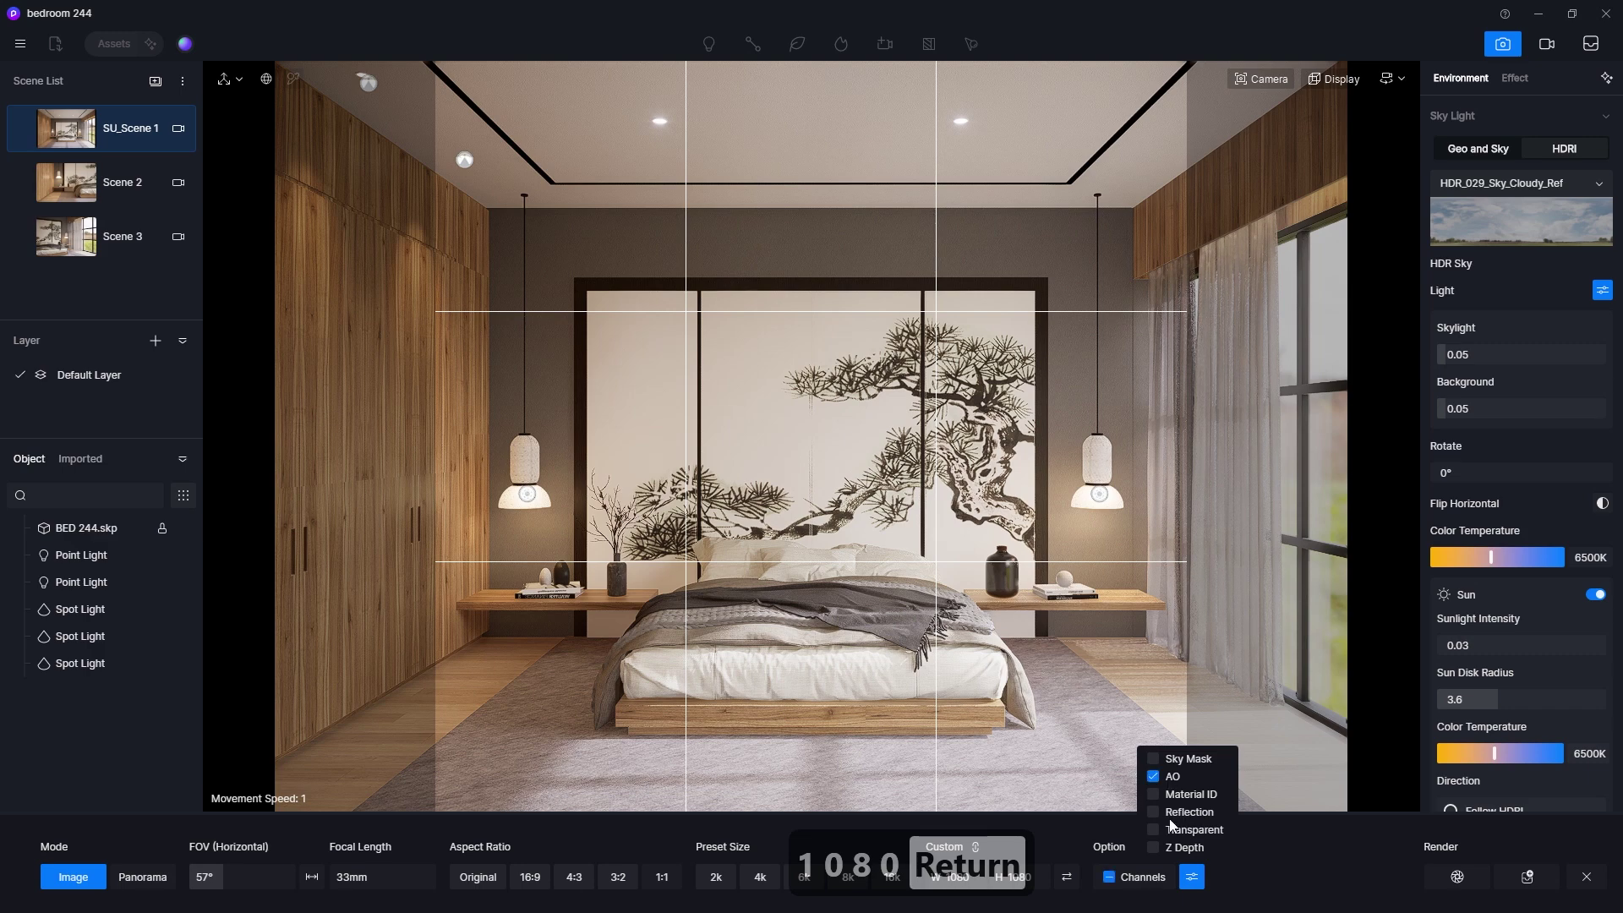
{"action": "left_click", "coordinate": [1463, 880]}
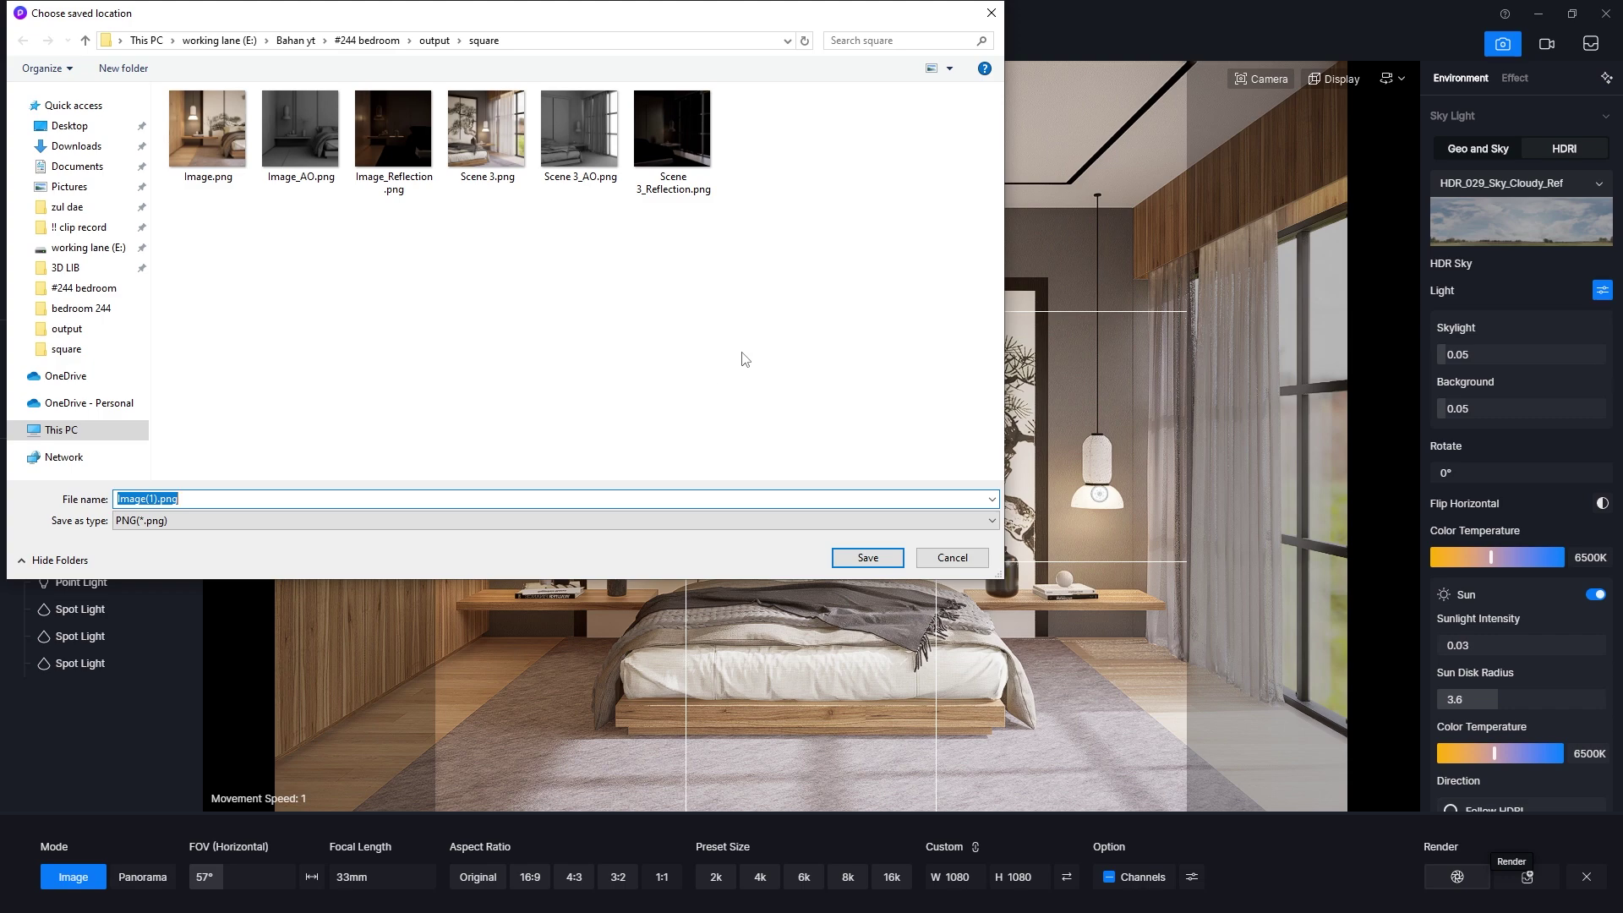
{"action": "left_click", "coordinate": [867, 557]}
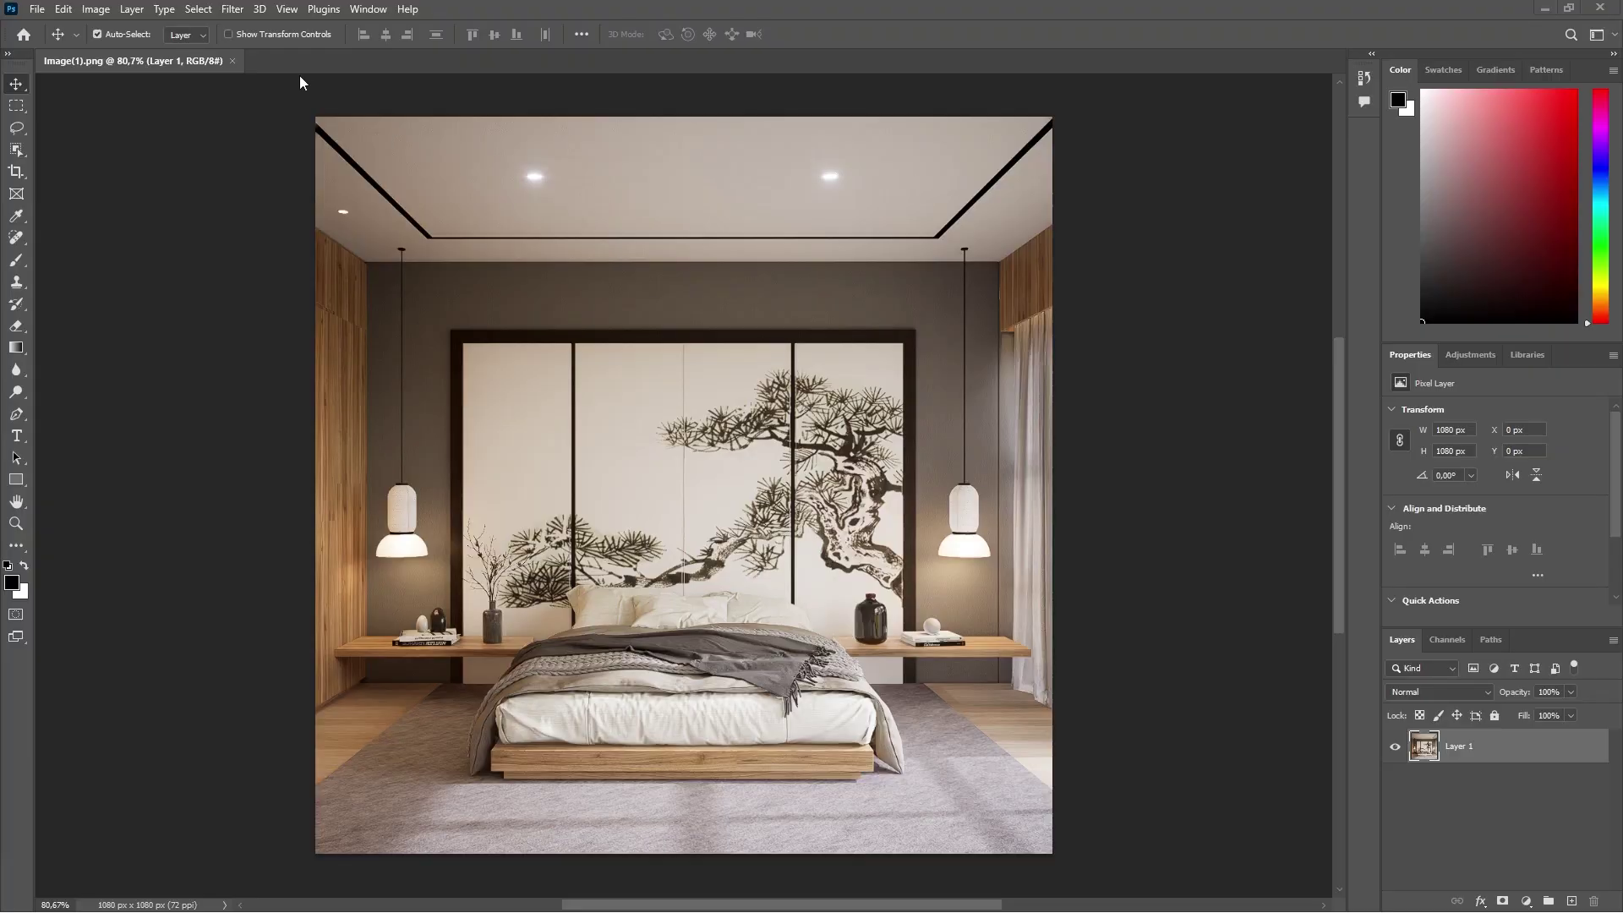
Step: In Photoshop, set Image(1).png to 16 Bits/Channel and convert Layer 1 to a smart object
{"action": "left_click", "coordinate": [96, 8]}
{"action": "mouse_move", "coordinate": [106, 30]}
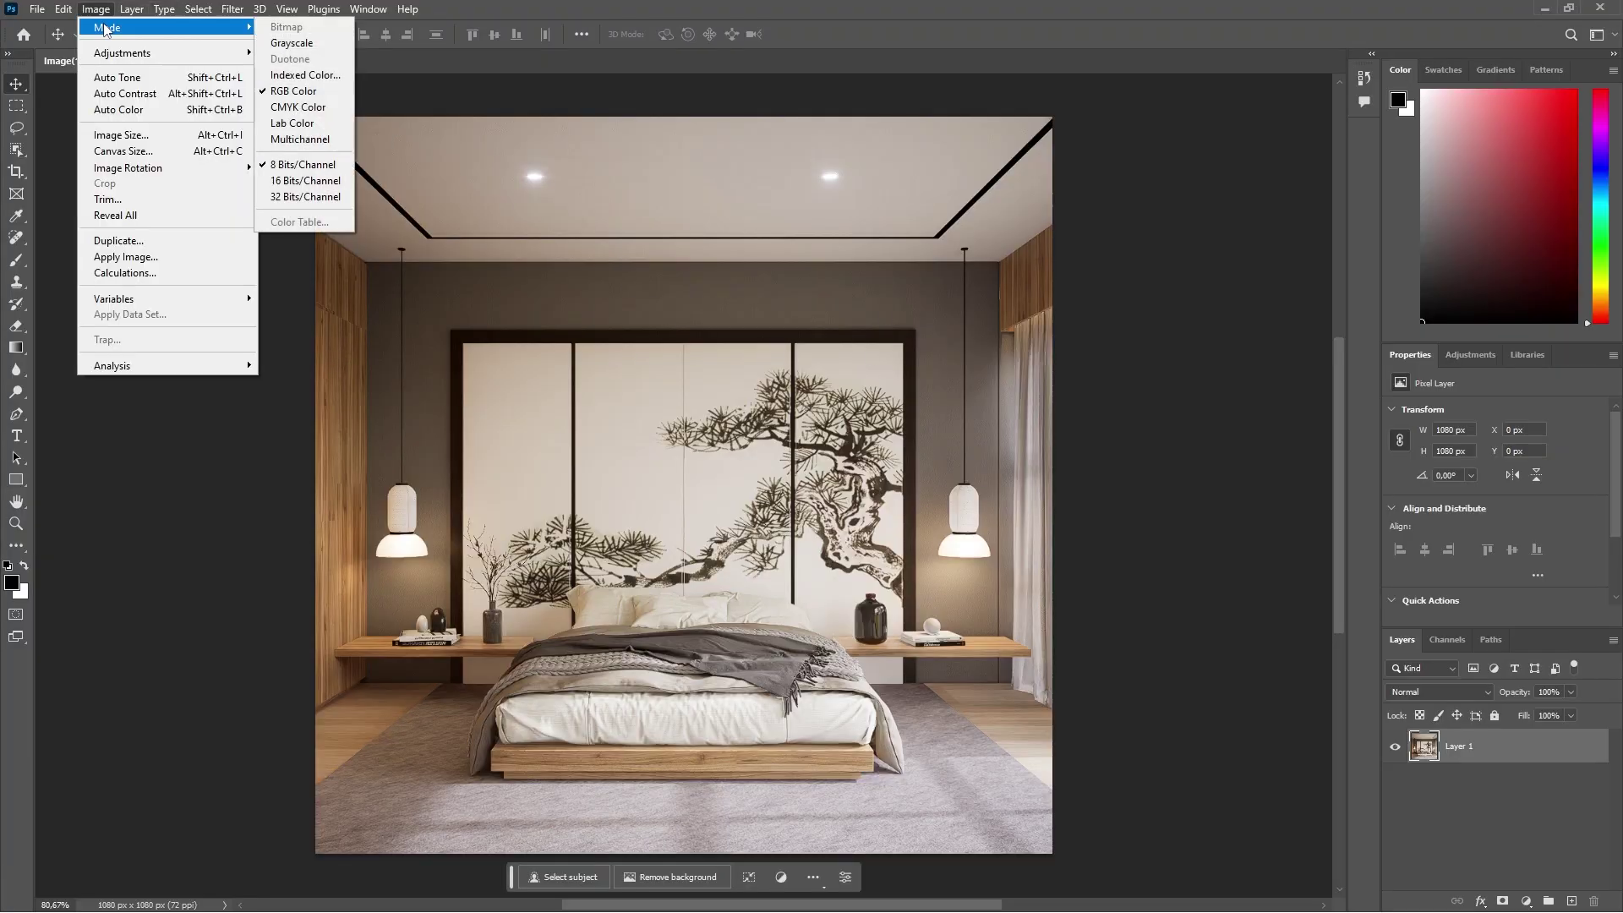
{"action": "left_click", "coordinate": [318, 181]}
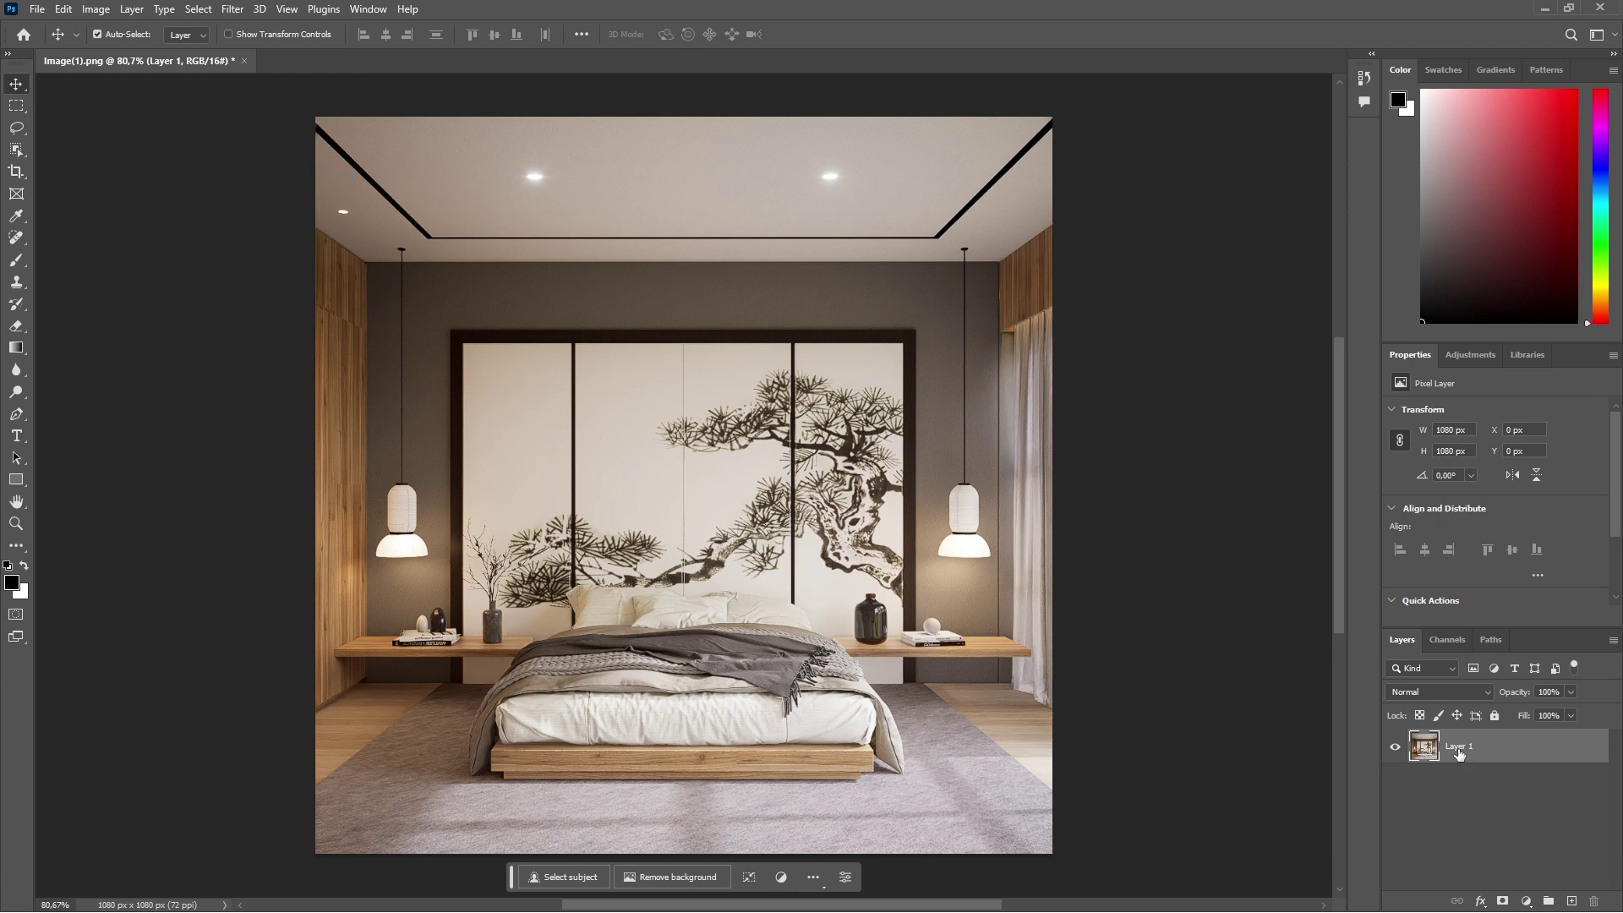
{"action": "right_click", "coordinate": [1464, 755]}
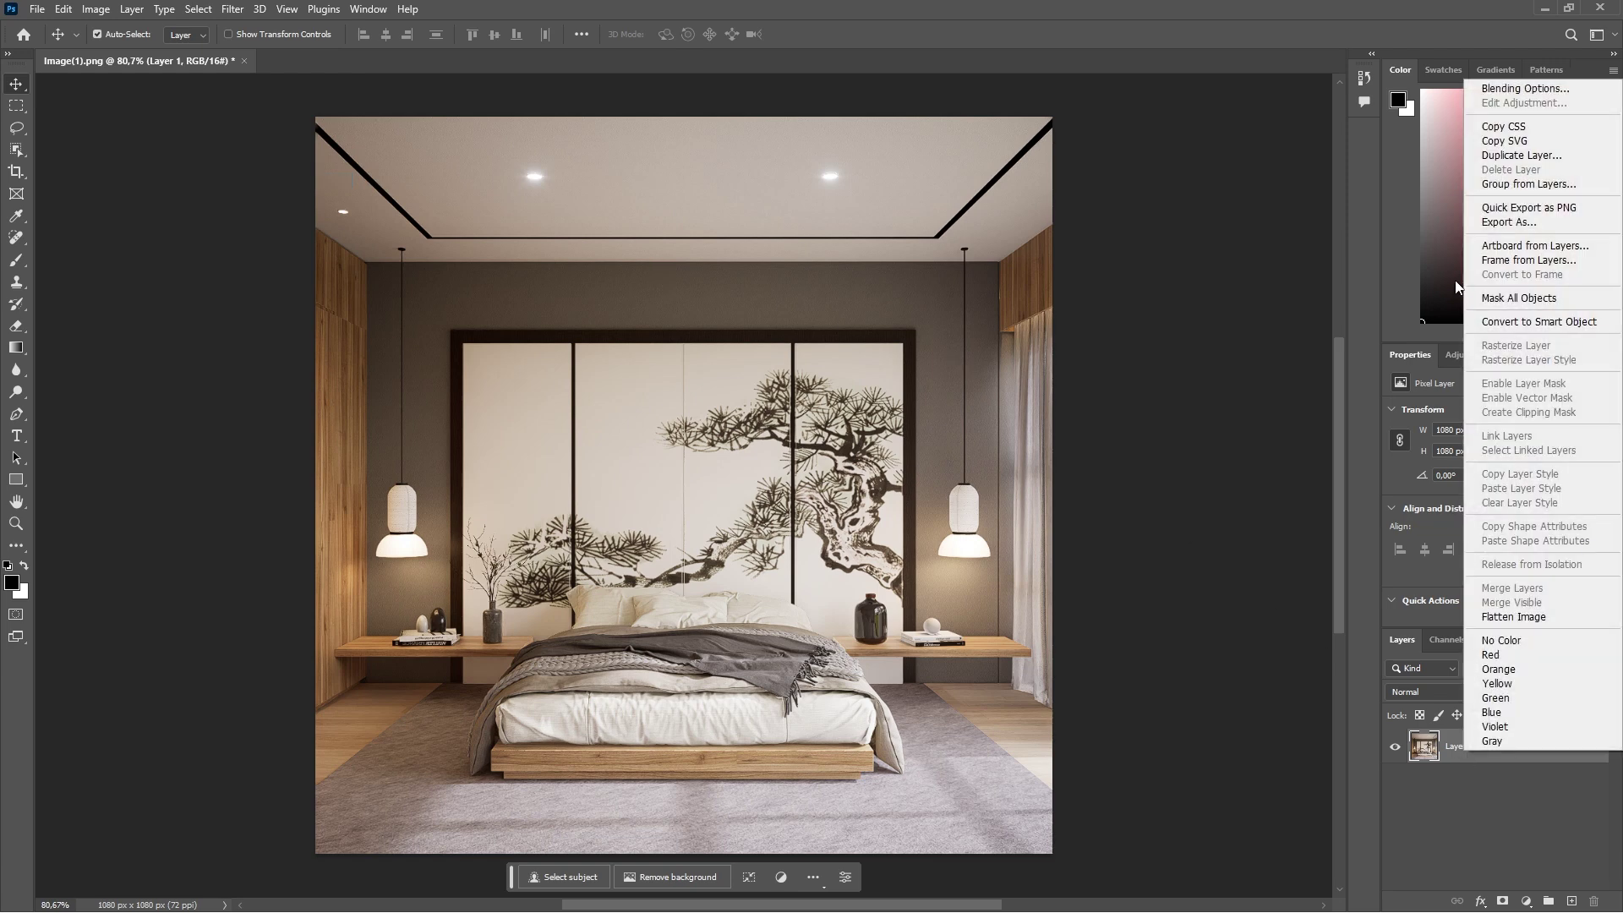
{"action": "left_click", "coordinate": [1499, 322]}
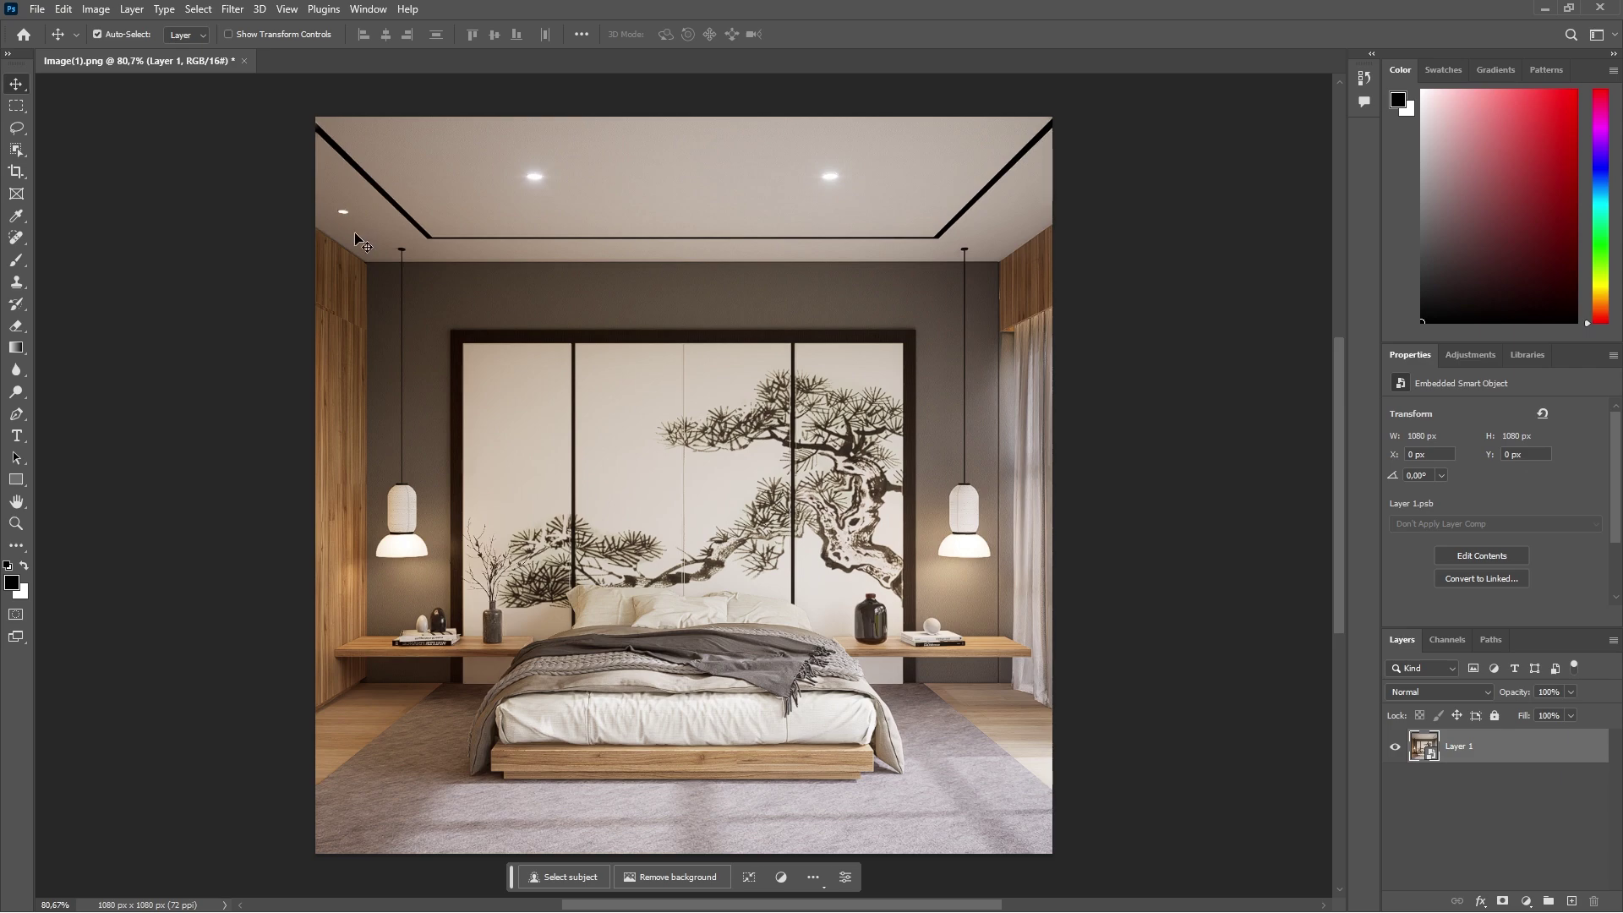
Step: Apply a Camera Raw Filter to Layer 1 using the saved settings file 244.xmp
{"action": "left_click", "coordinate": [232, 9]}
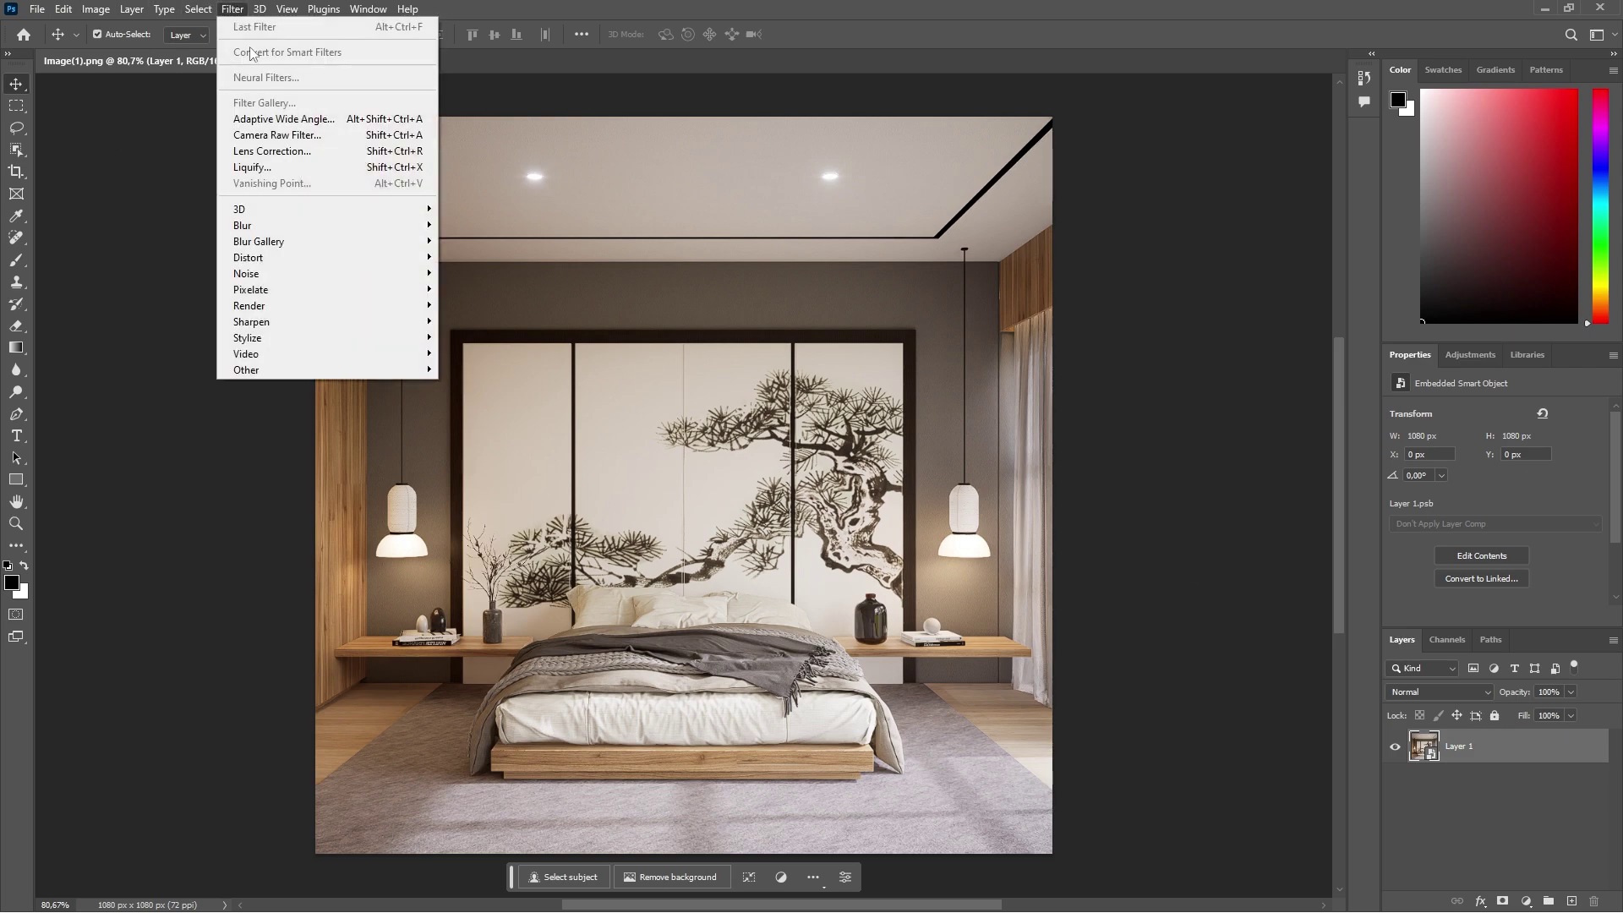
{"action": "left_click", "coordinate": [283, 140]}
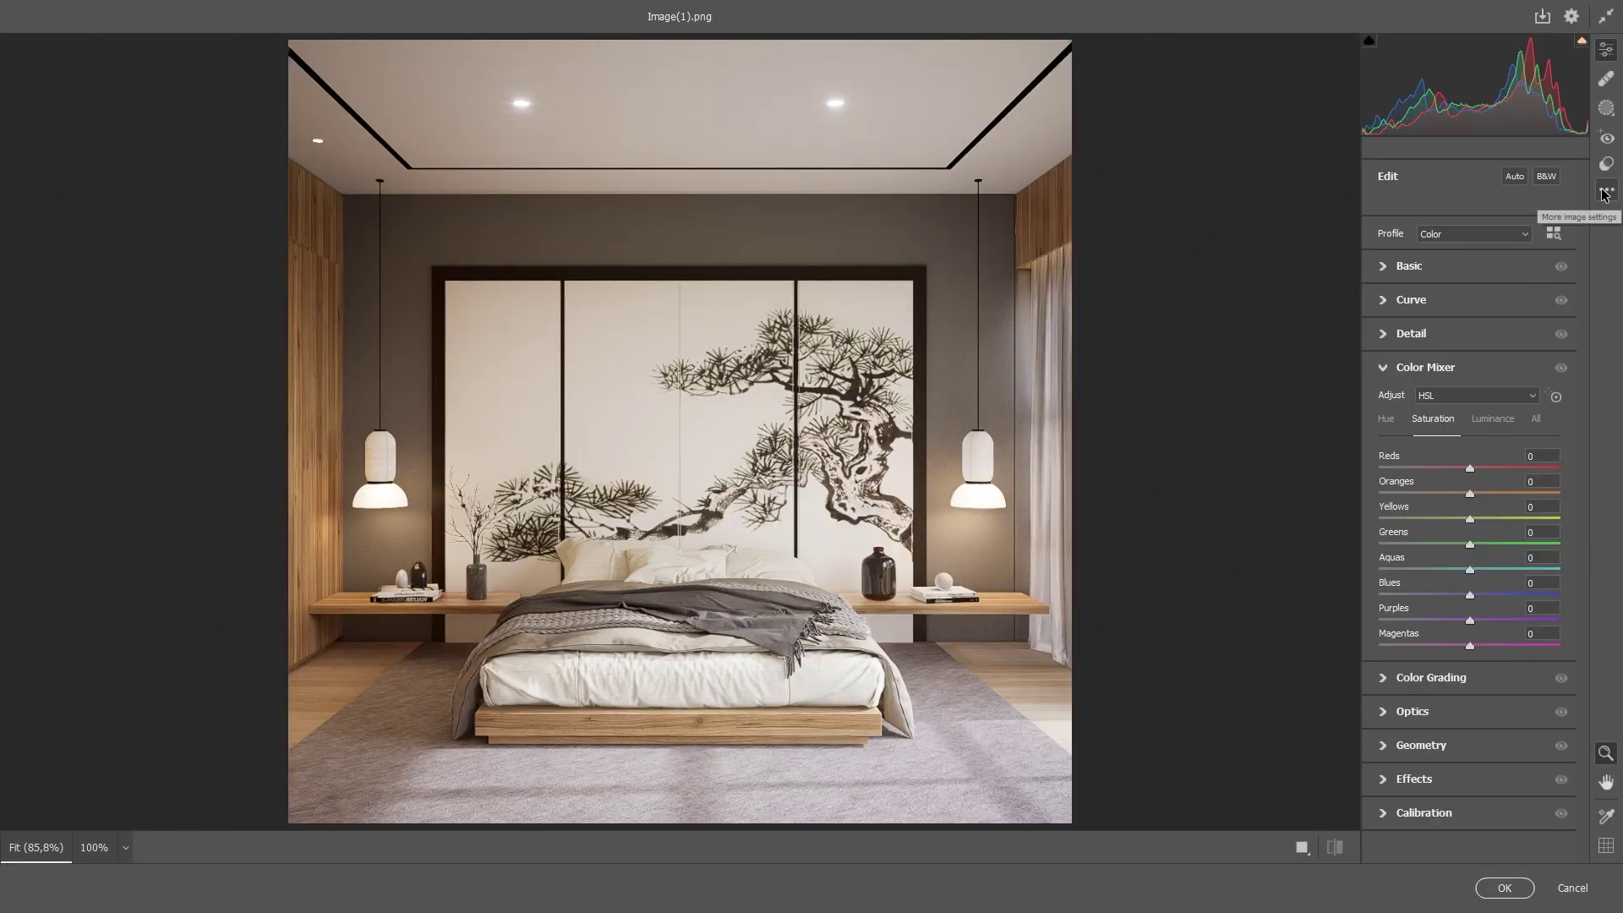
{"action": "left_click", "coordinate": [1606, 189]}
{"action": "left_click", "coordinate": [1403, 385]}
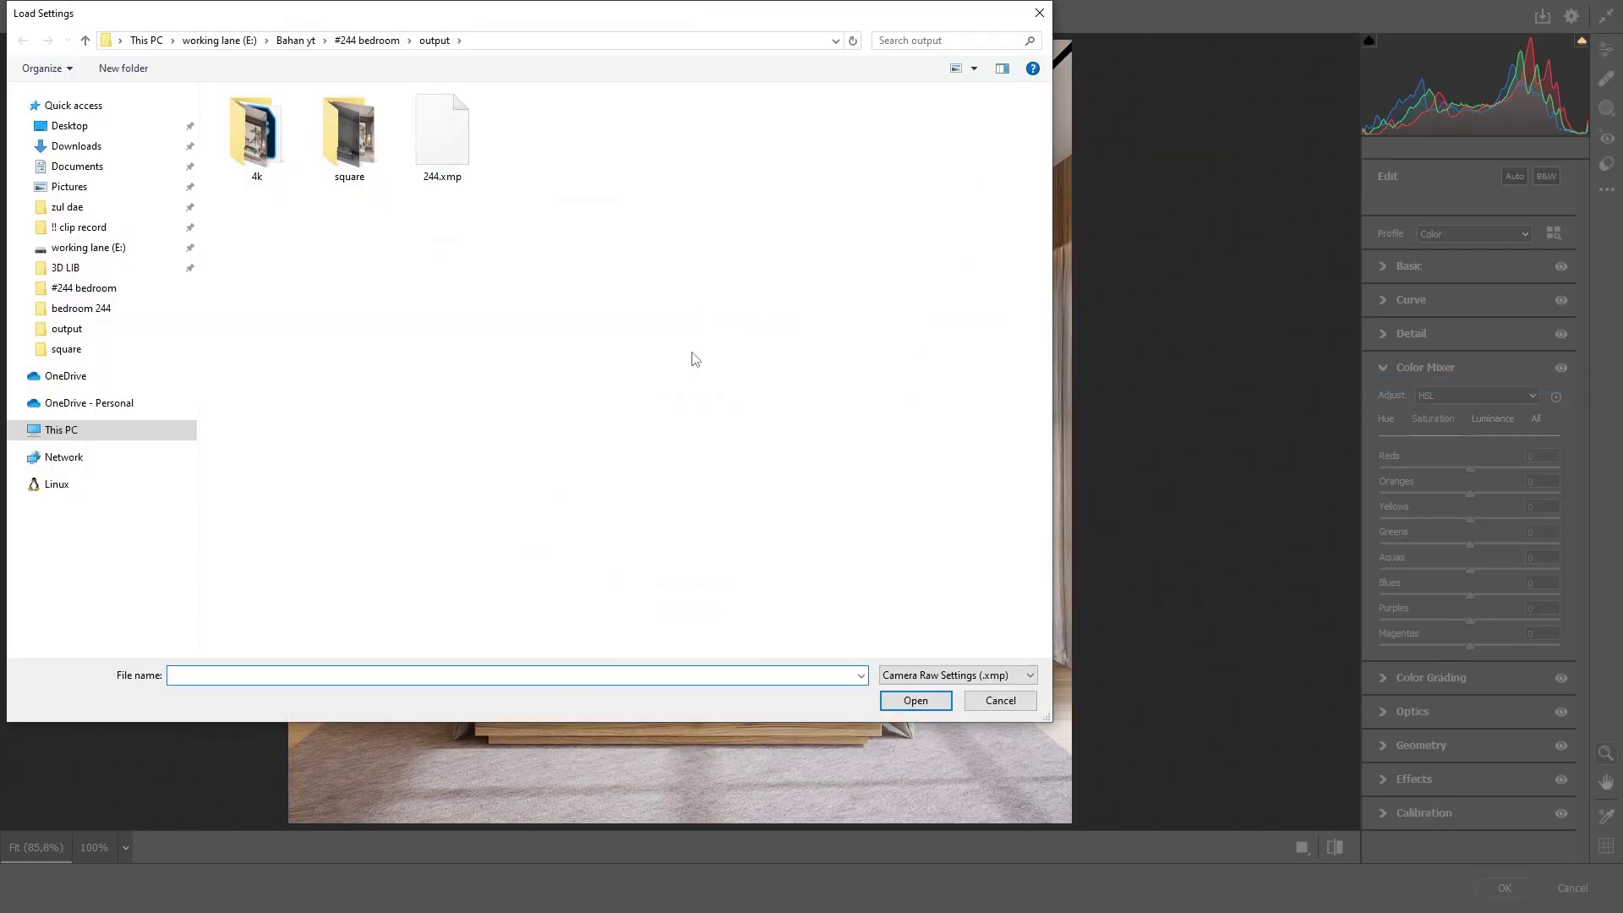
{"action": "double_click", "coordinate": [442, 135]}
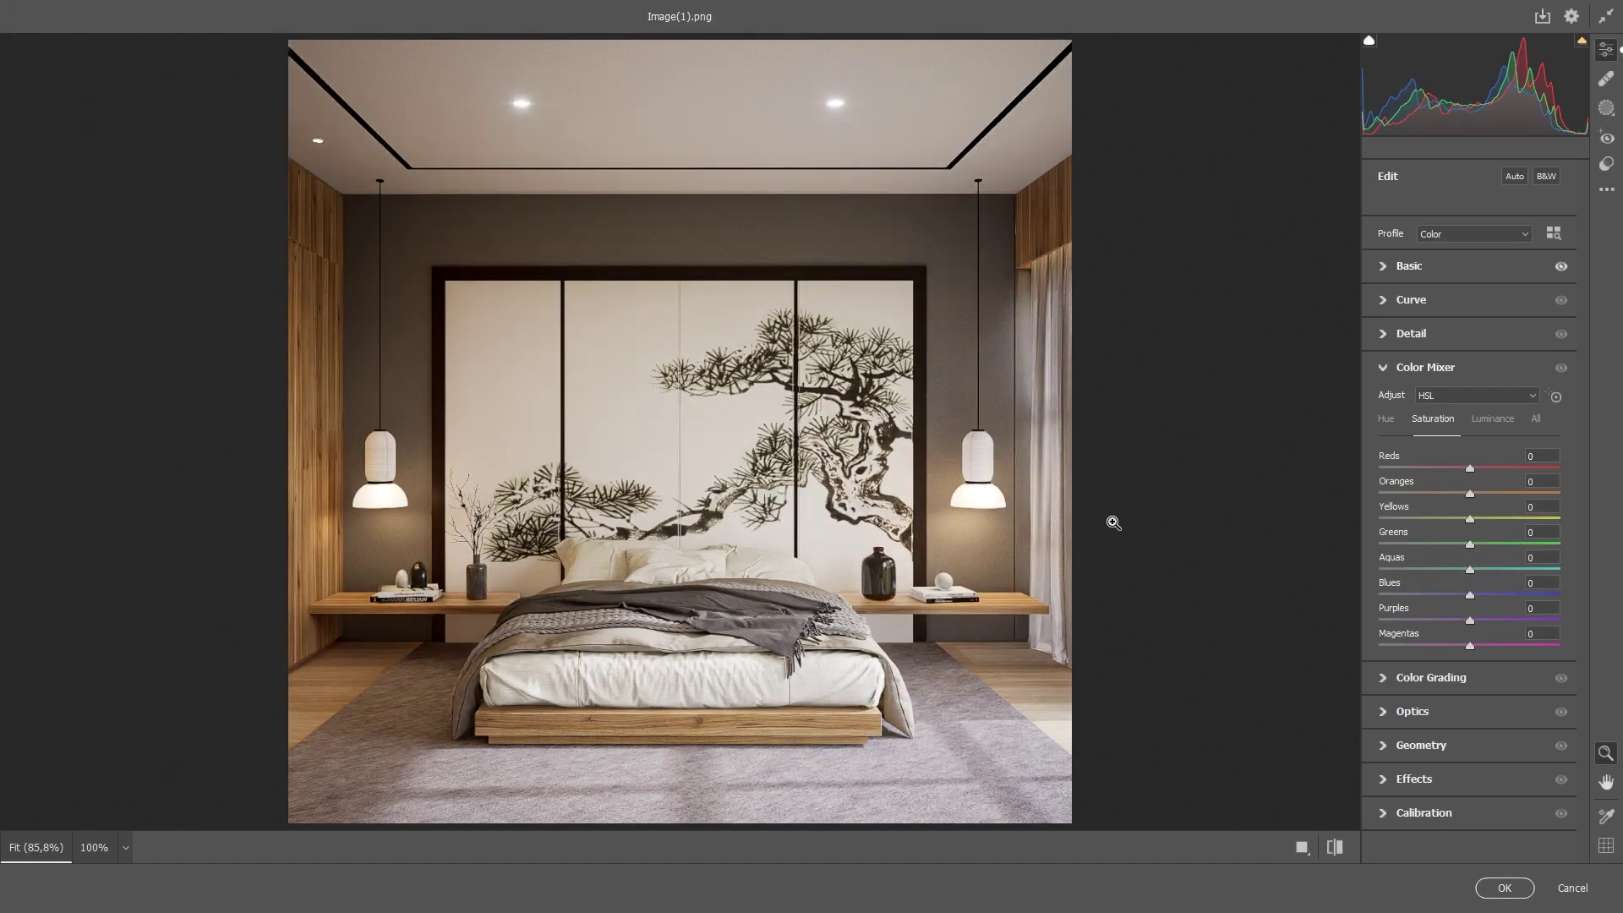
{"action": "left_click", "coordinate": [1503, 887]}
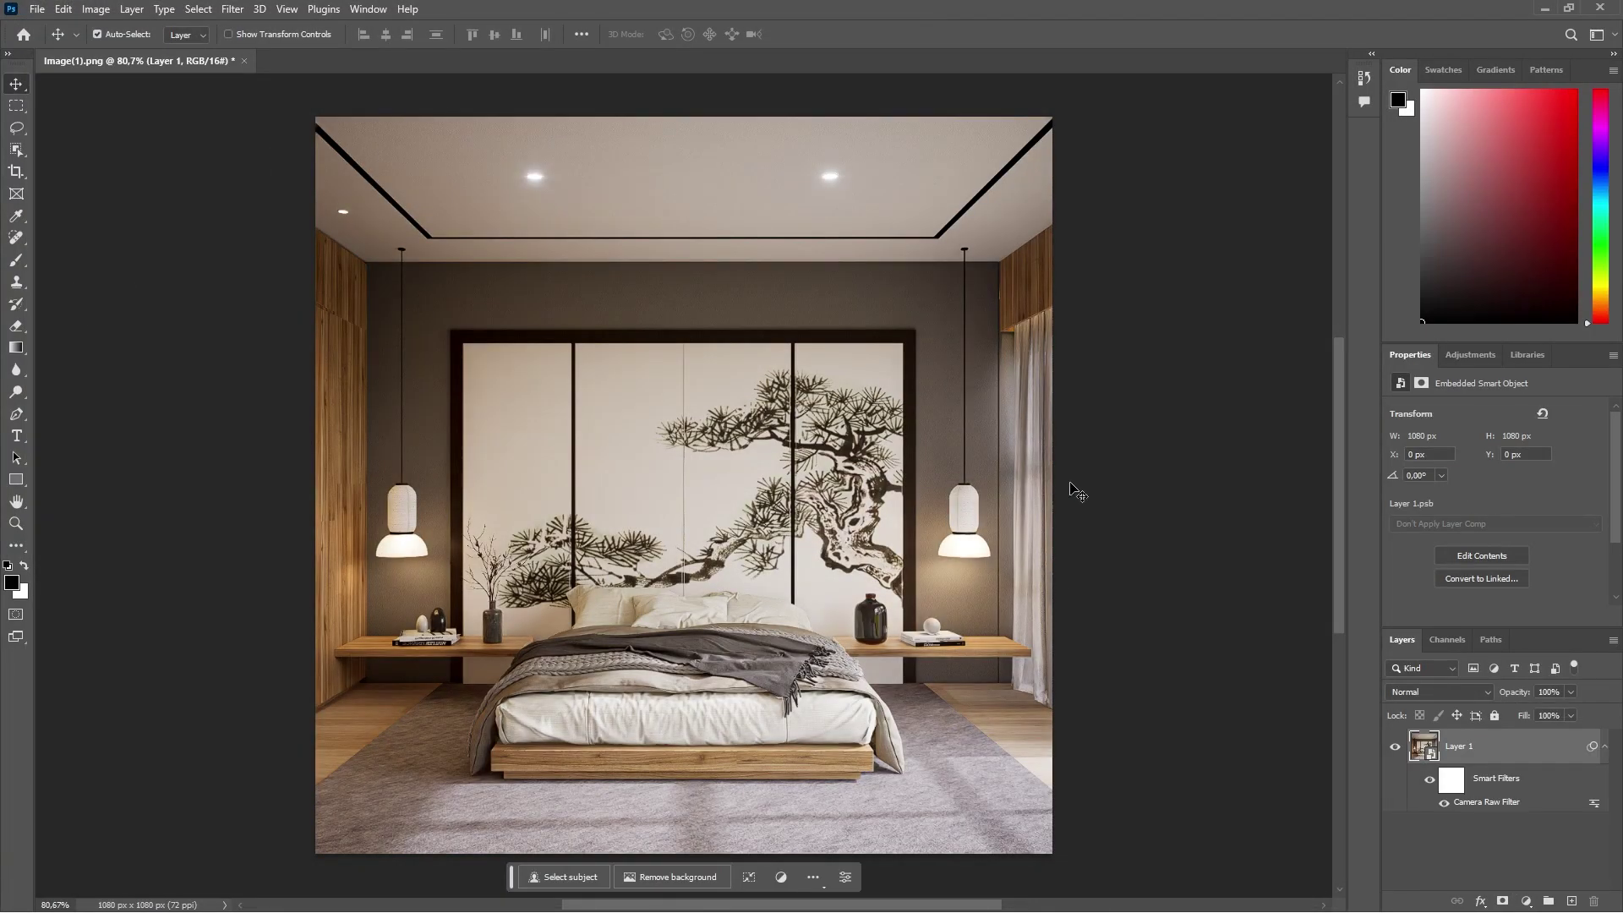
Step: Place Image(1)_Reflection.png from the output square folder as a new layer over the bedroom render
{"action": "left_click_drag", "start_coordinate": [568, 8], "coordinate": [727, 469]}
{"action": "left_click_drag", "start_coordinate": [395, 194], "coordinate": [608, 803]}
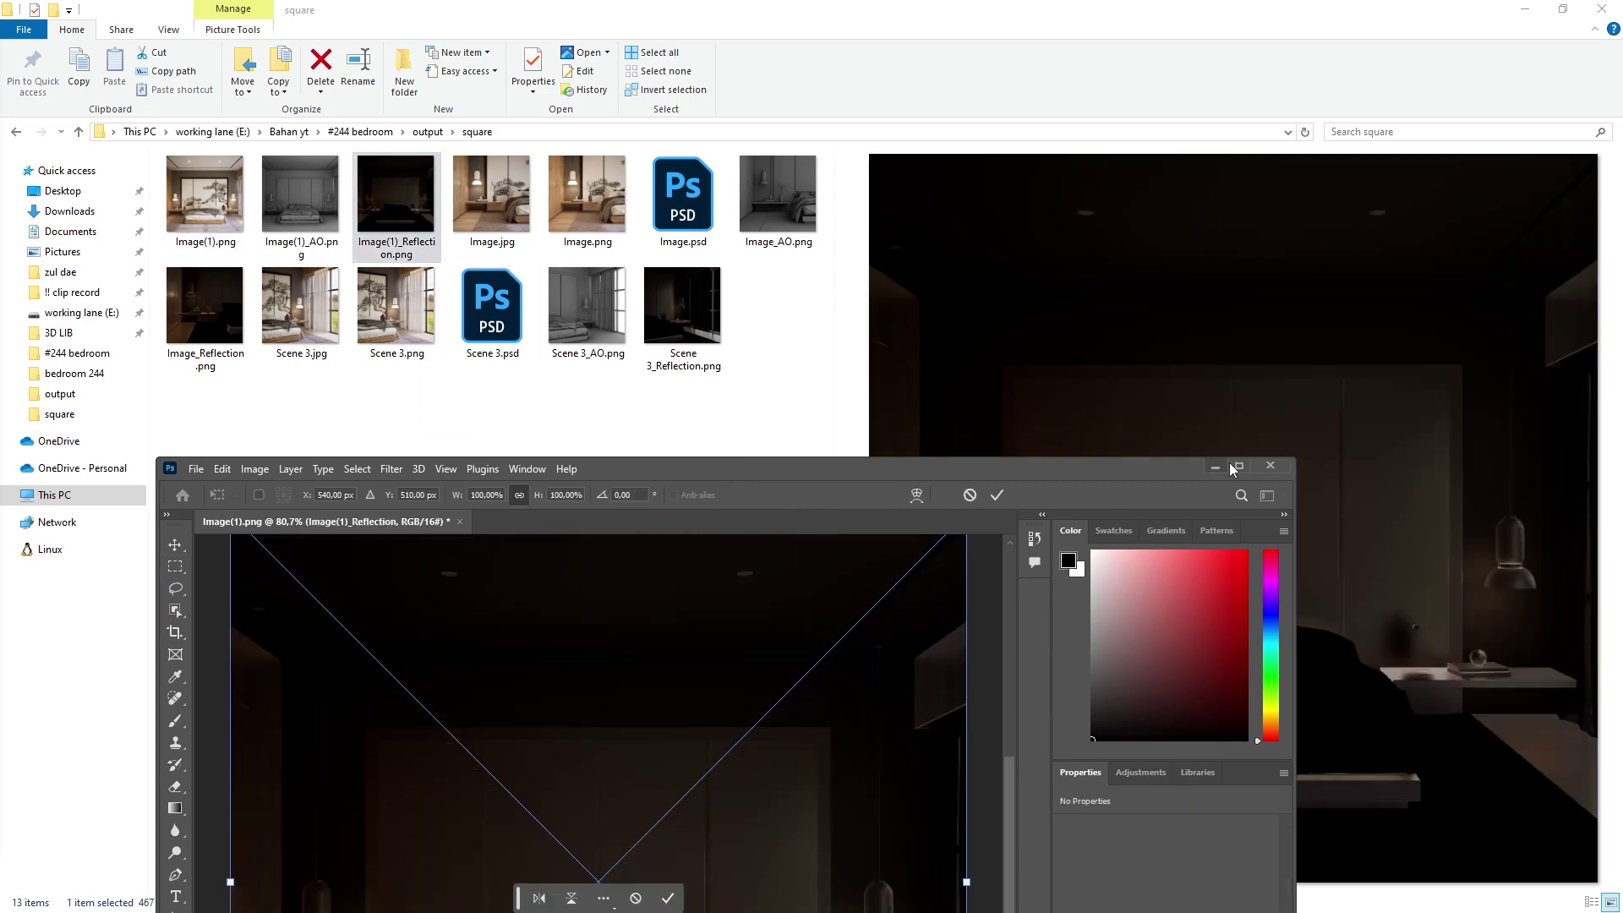
{"action": "left_click", "coordinate": [1239, 466]}
{"action": "left_click_drag", "start_coordinate": [933, 469], "coordinate": [933, 488]}
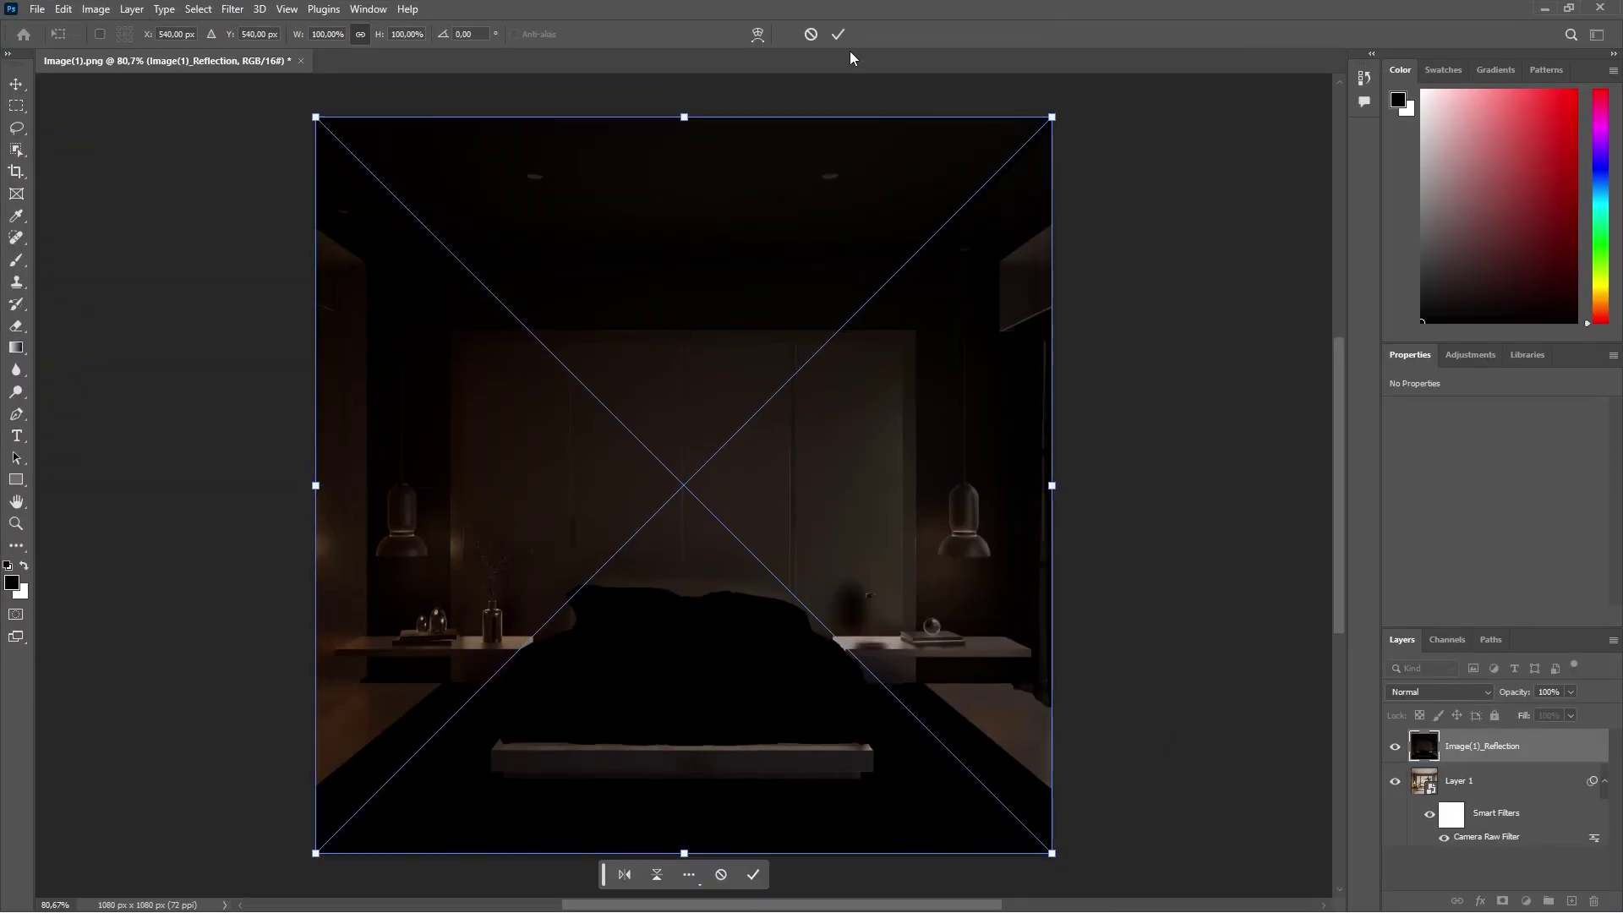
{"action": "left_click", "coordinate": [837, 34]}
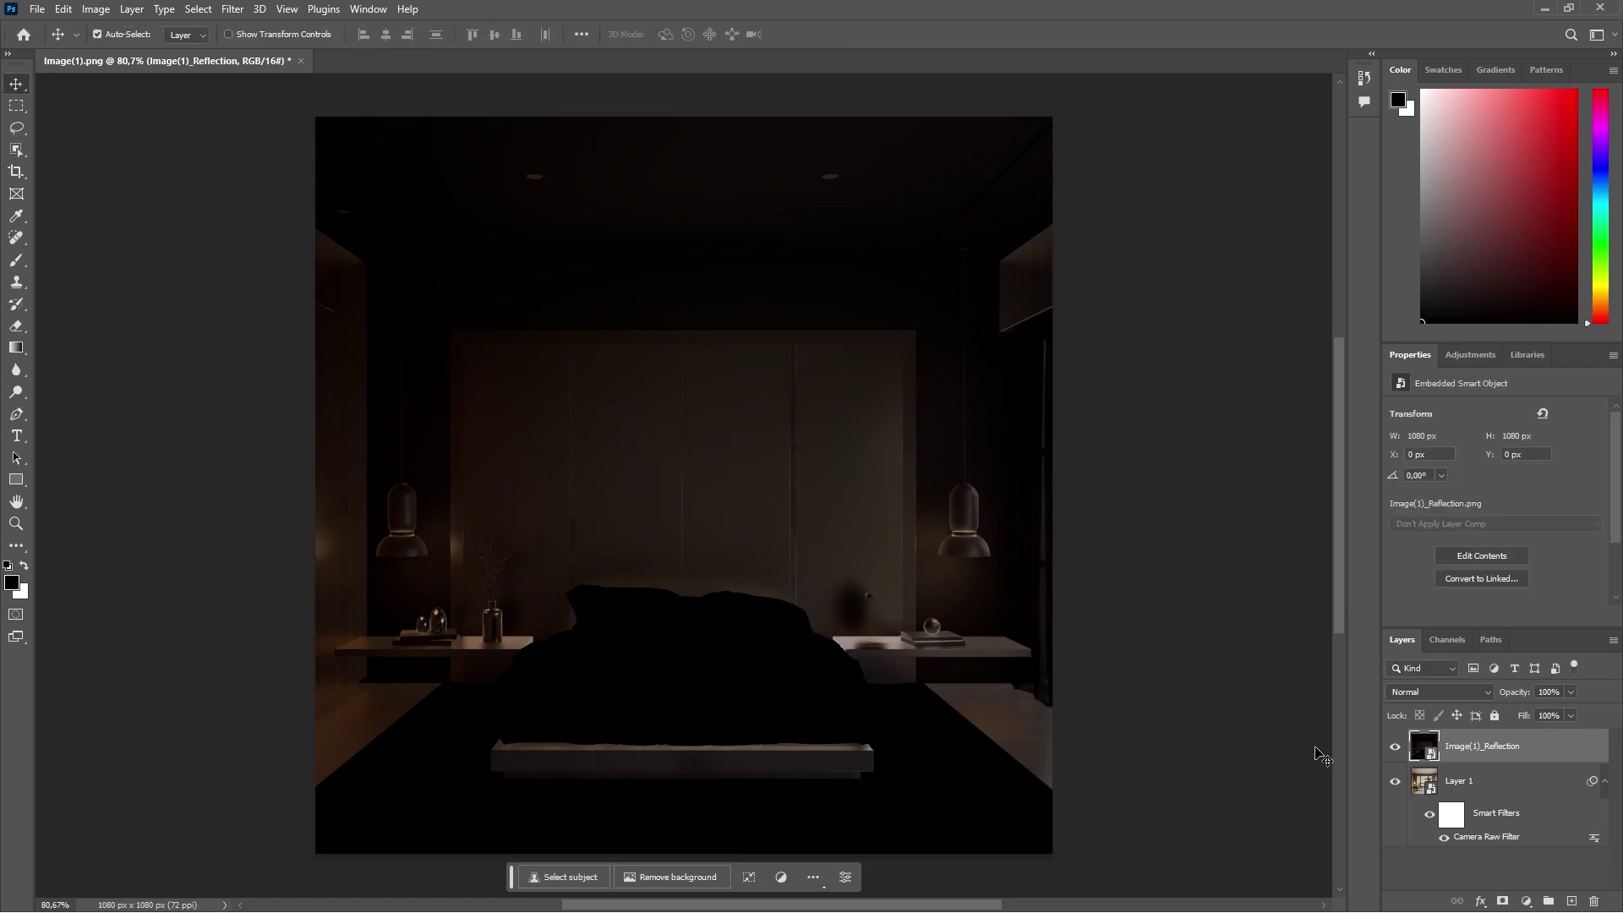
Step: Set the reflection layer's blend mode to Screen and its opacity to 30%
{"action": "left_click", "coordinate": [1417, 693]}
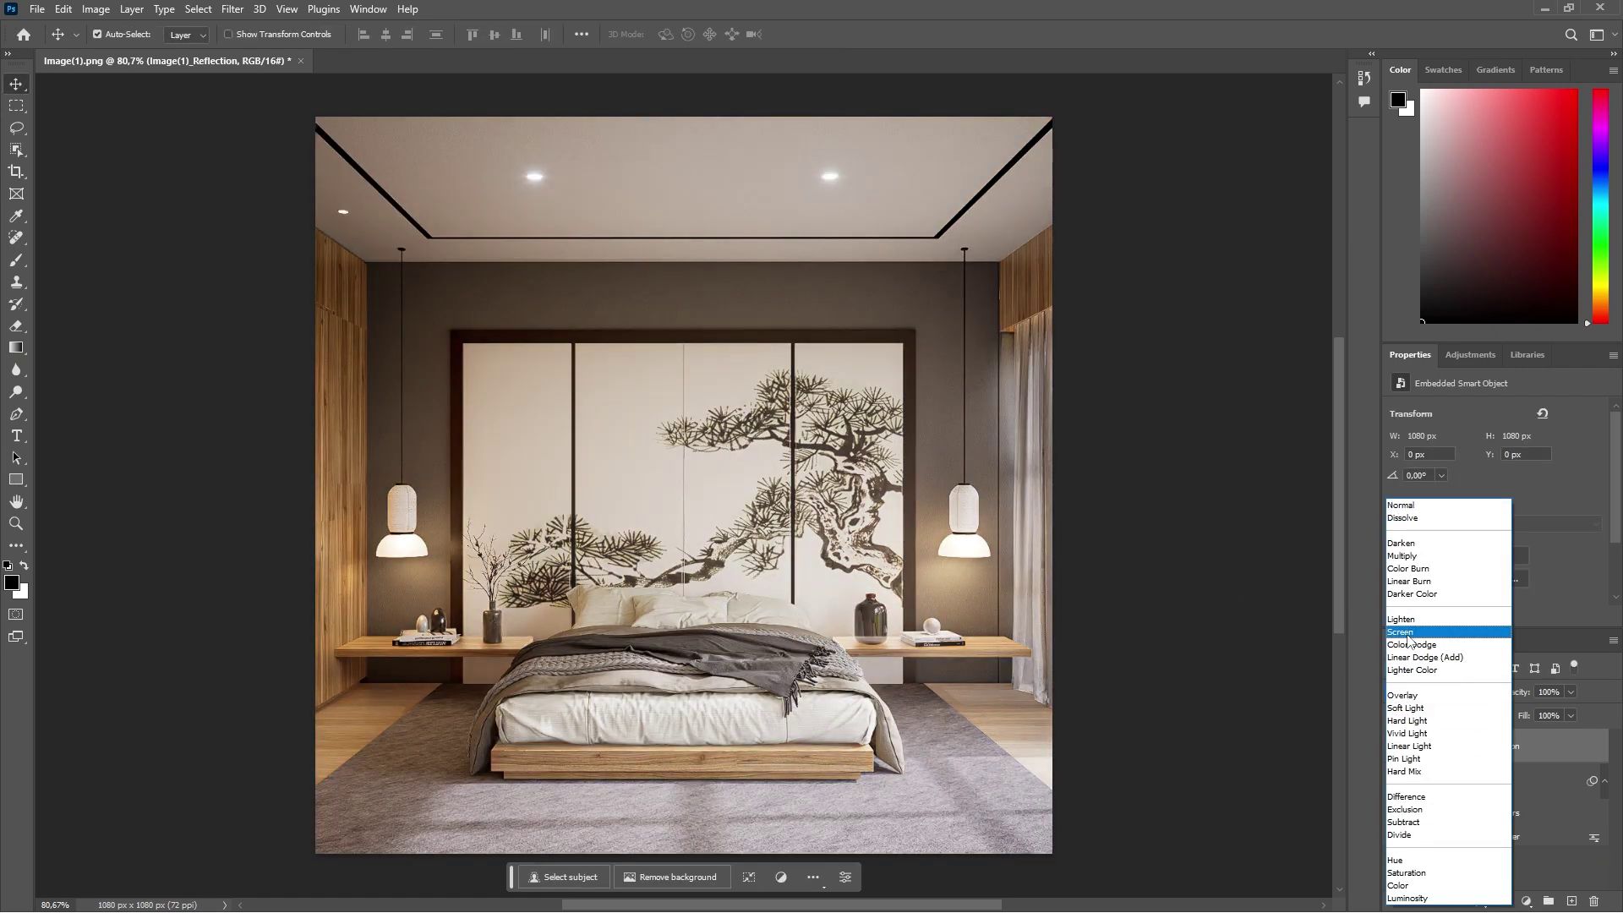
{"action": "left_click", "coordinate": [1407, 633]}
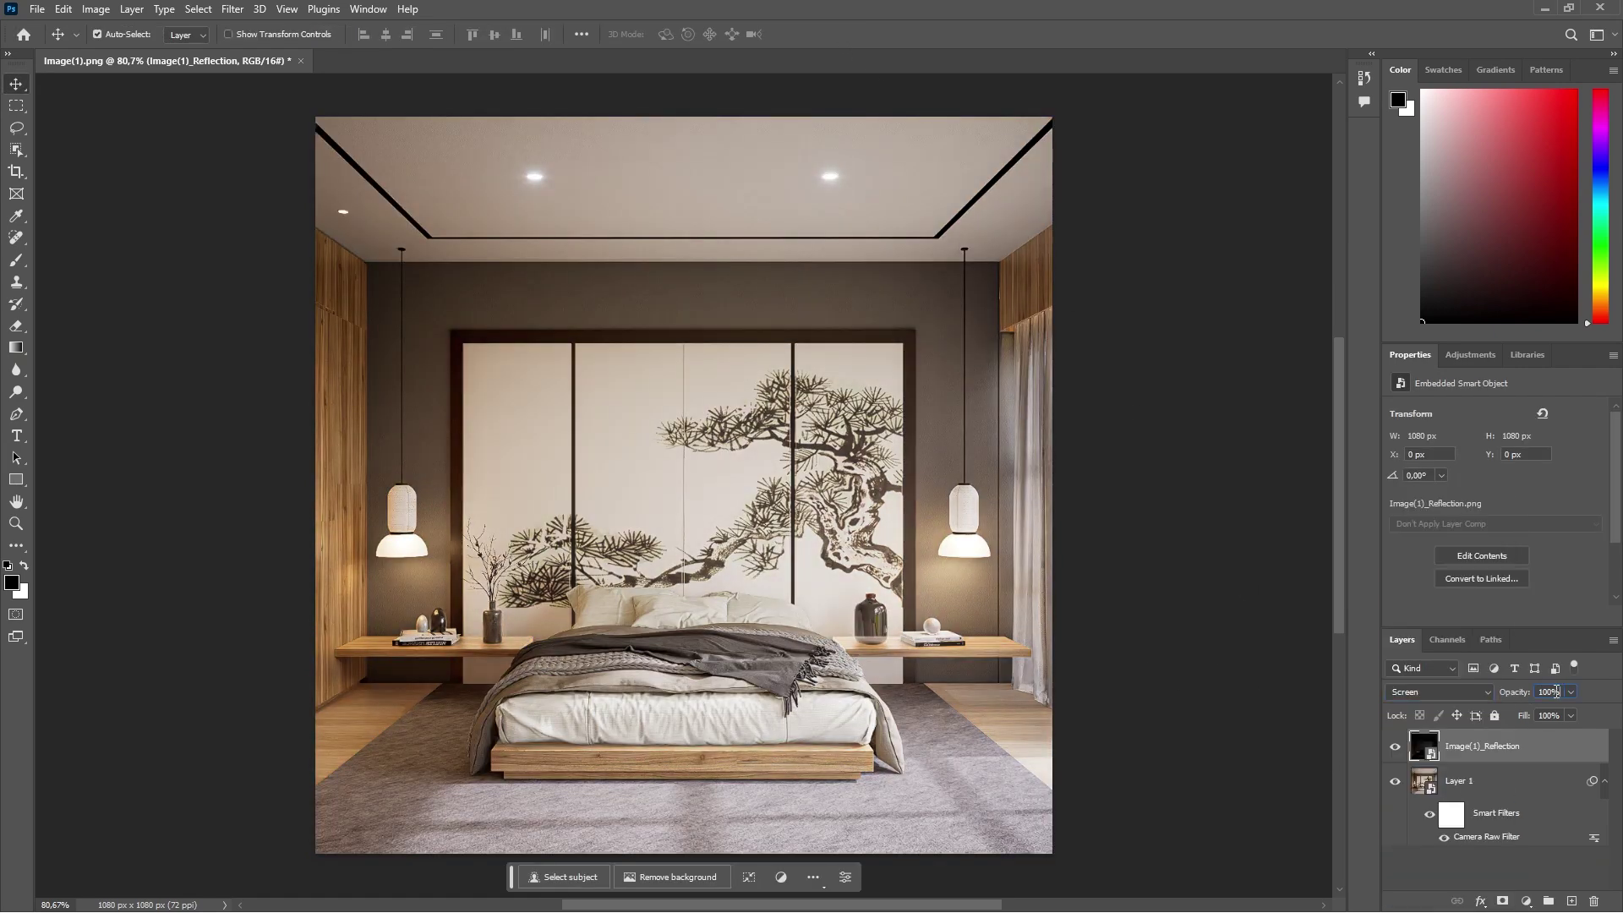
{"action": "type", "text": "30"}
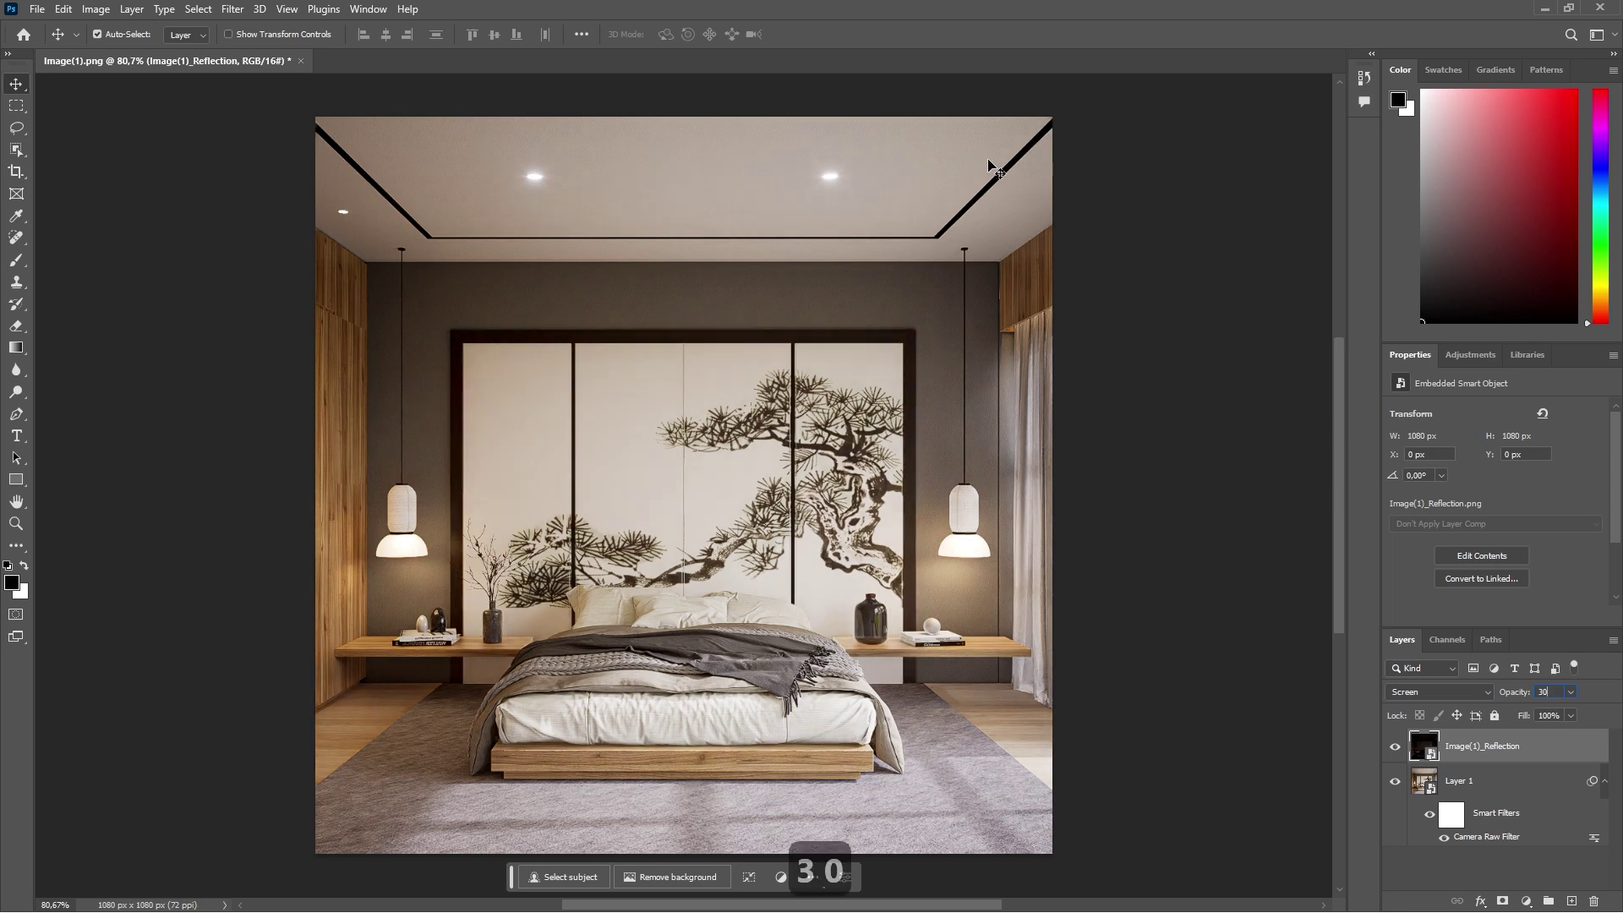
Step: Place Image(1)_AO.png from the output square folder as a new layer above the reflection layer
{"action": "double_click", "coordinate": [983, 7]}
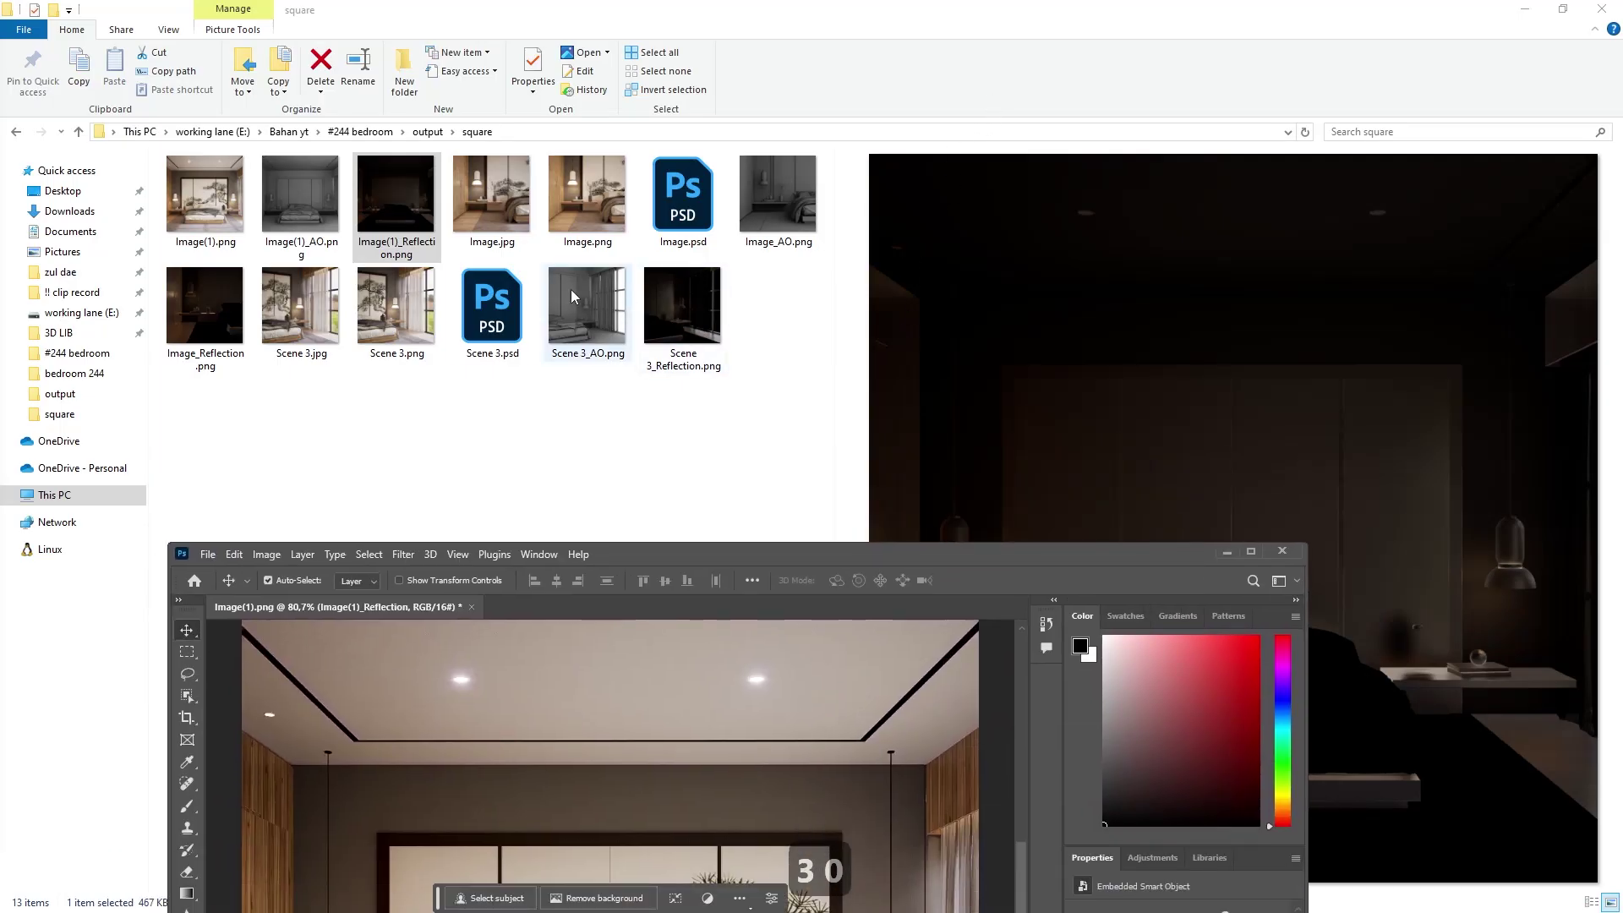
{"action": "left_click", "coordinate": [300, 195]}
{"action": "left_click_drag", "start_coordinate": [300, 194], "coordinate": [561, 789]}
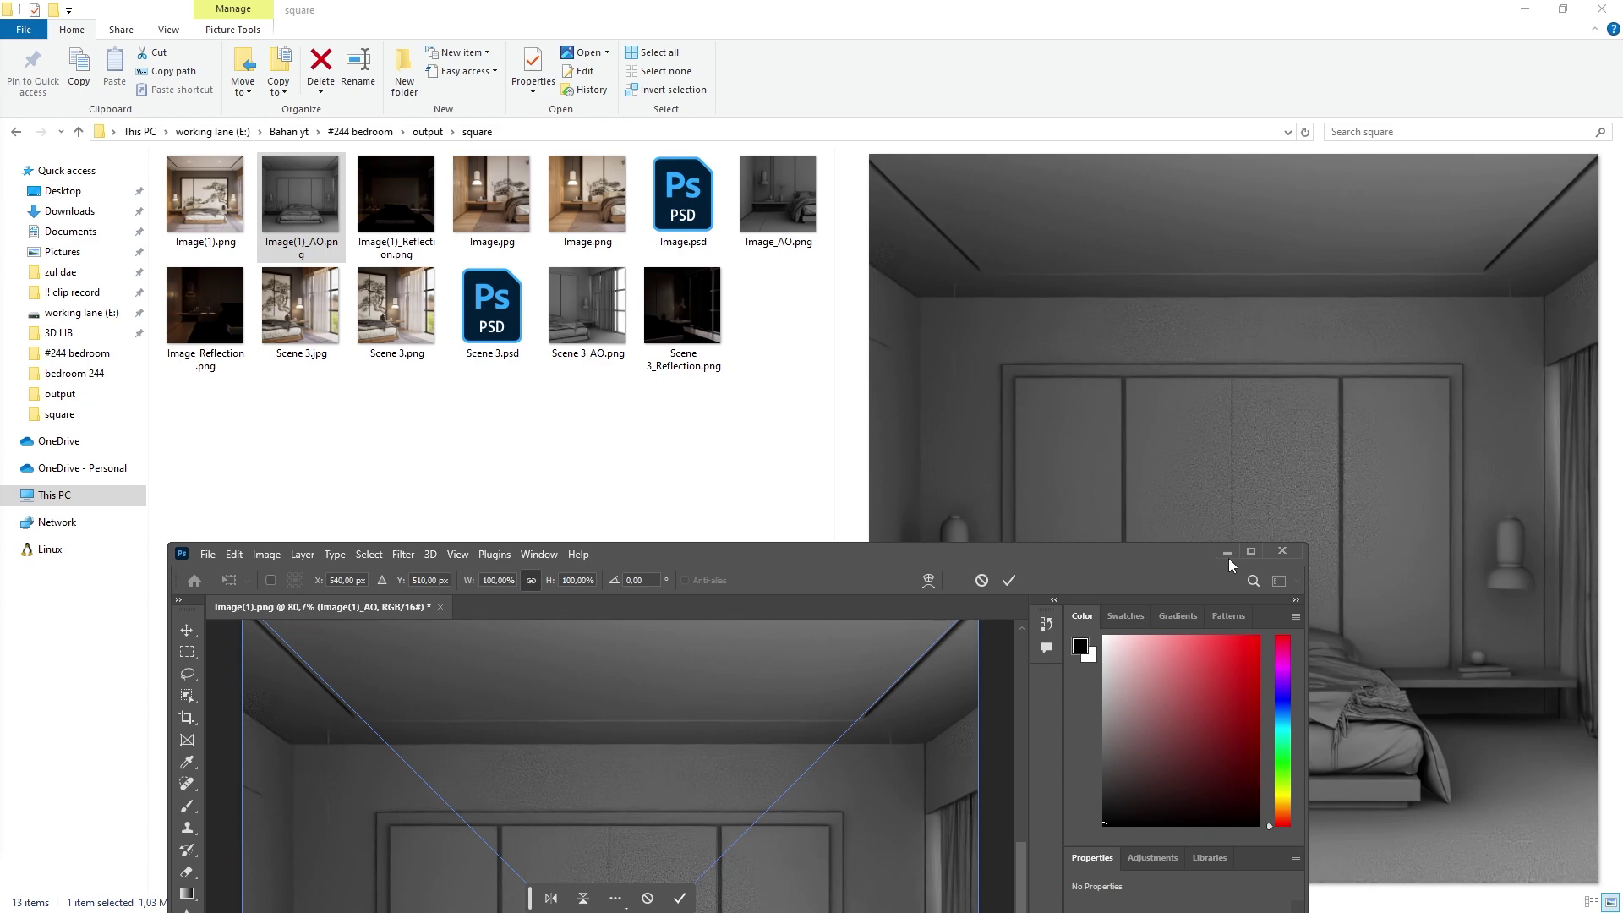
{"action": "double_click", "coordinate": [1215, 558]}
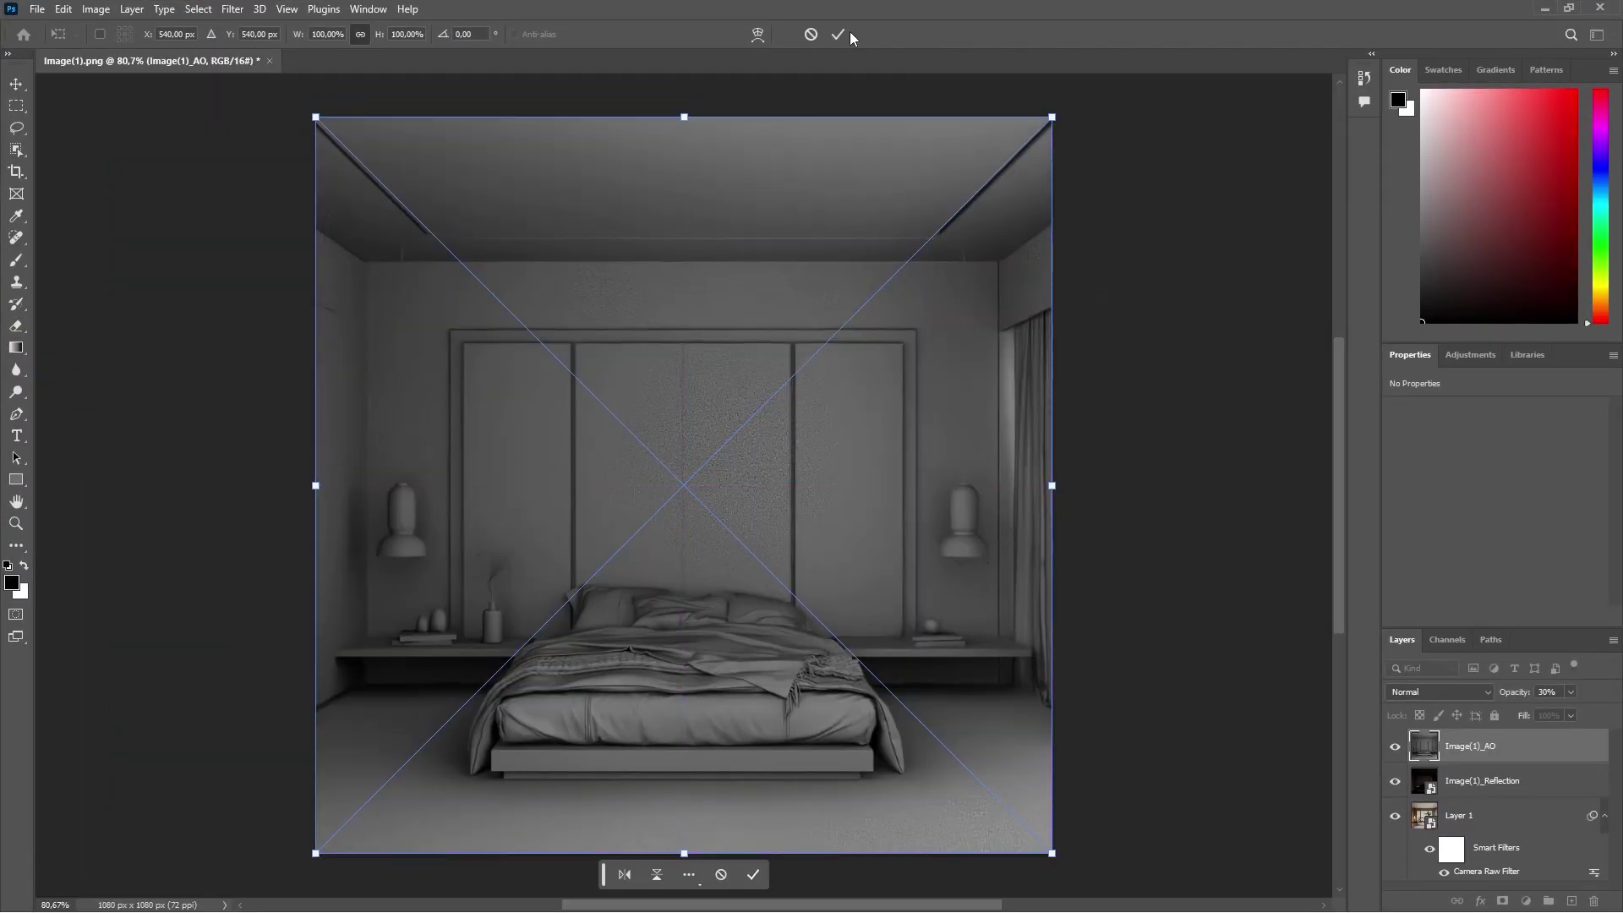
{"action": "left_click", "coordinate": [838, 34]}
Step: Set the AO layer's blend mode to Soft Light and its opacity to 15%
{"action": "left_click", "coordinate": [1440, 694]}
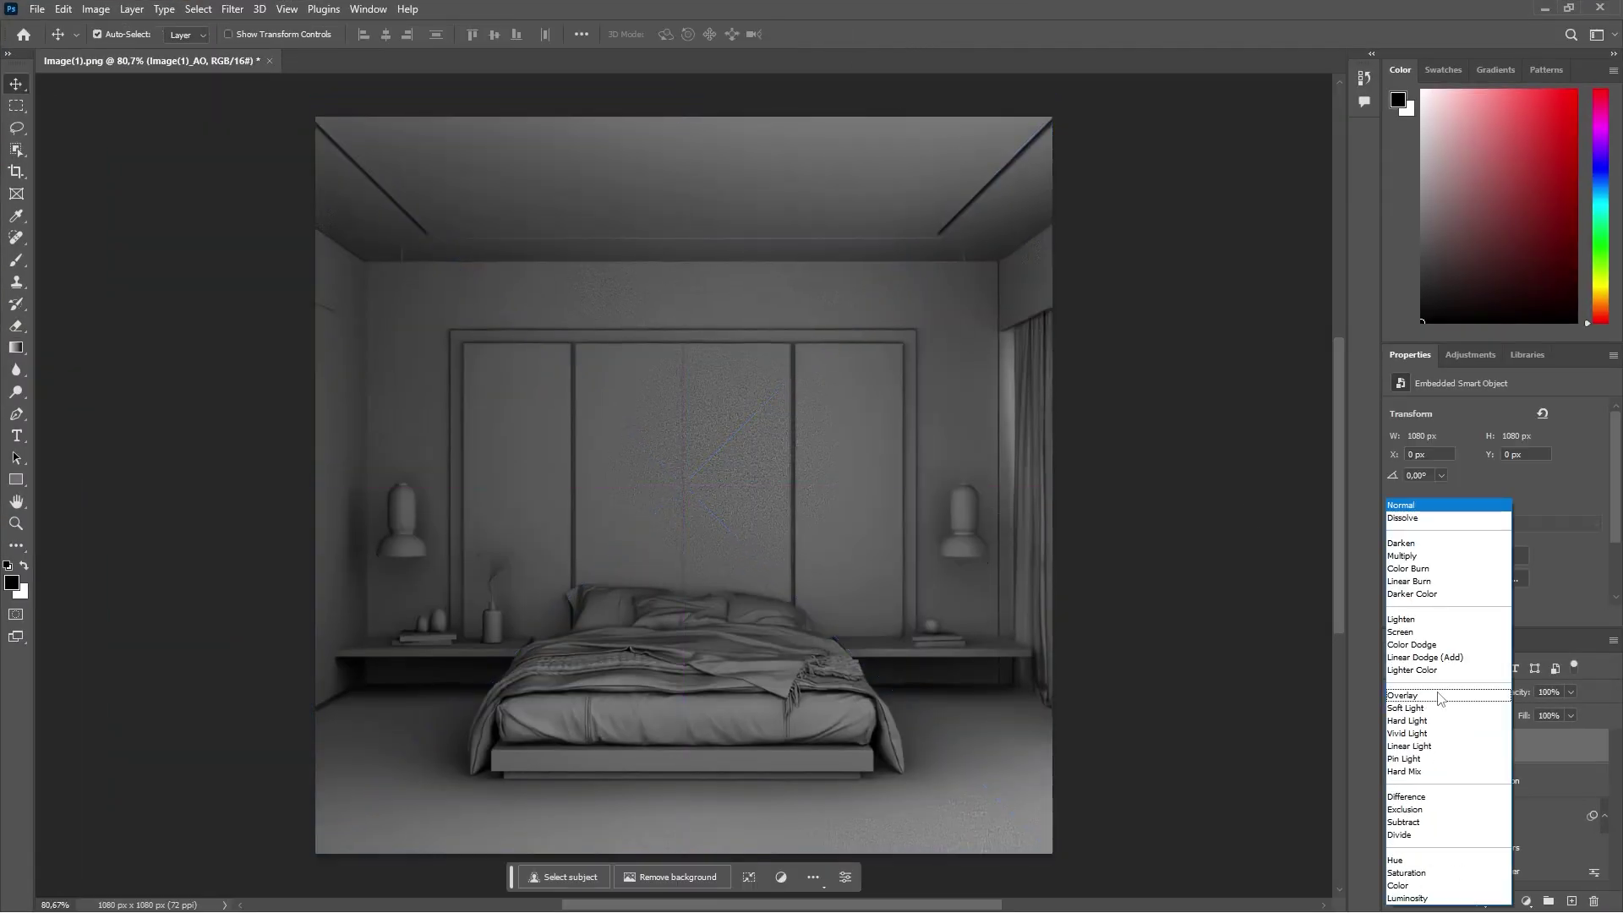
{"action": "left_click", "coordinate": [1453, 701]}
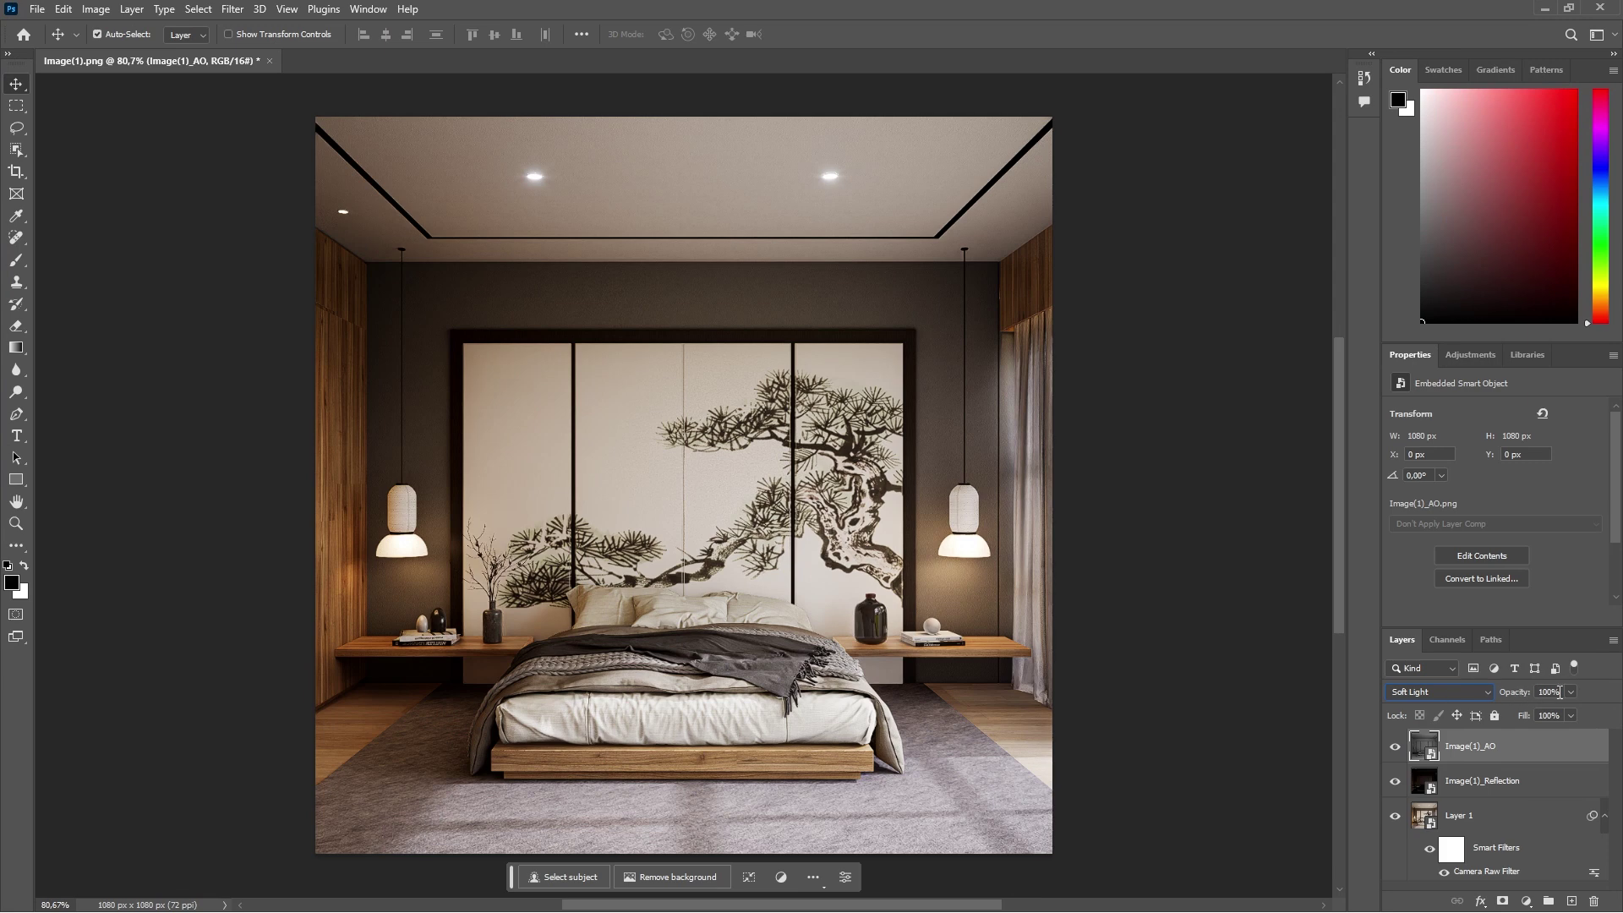
{"action": "type", "text": "15"}
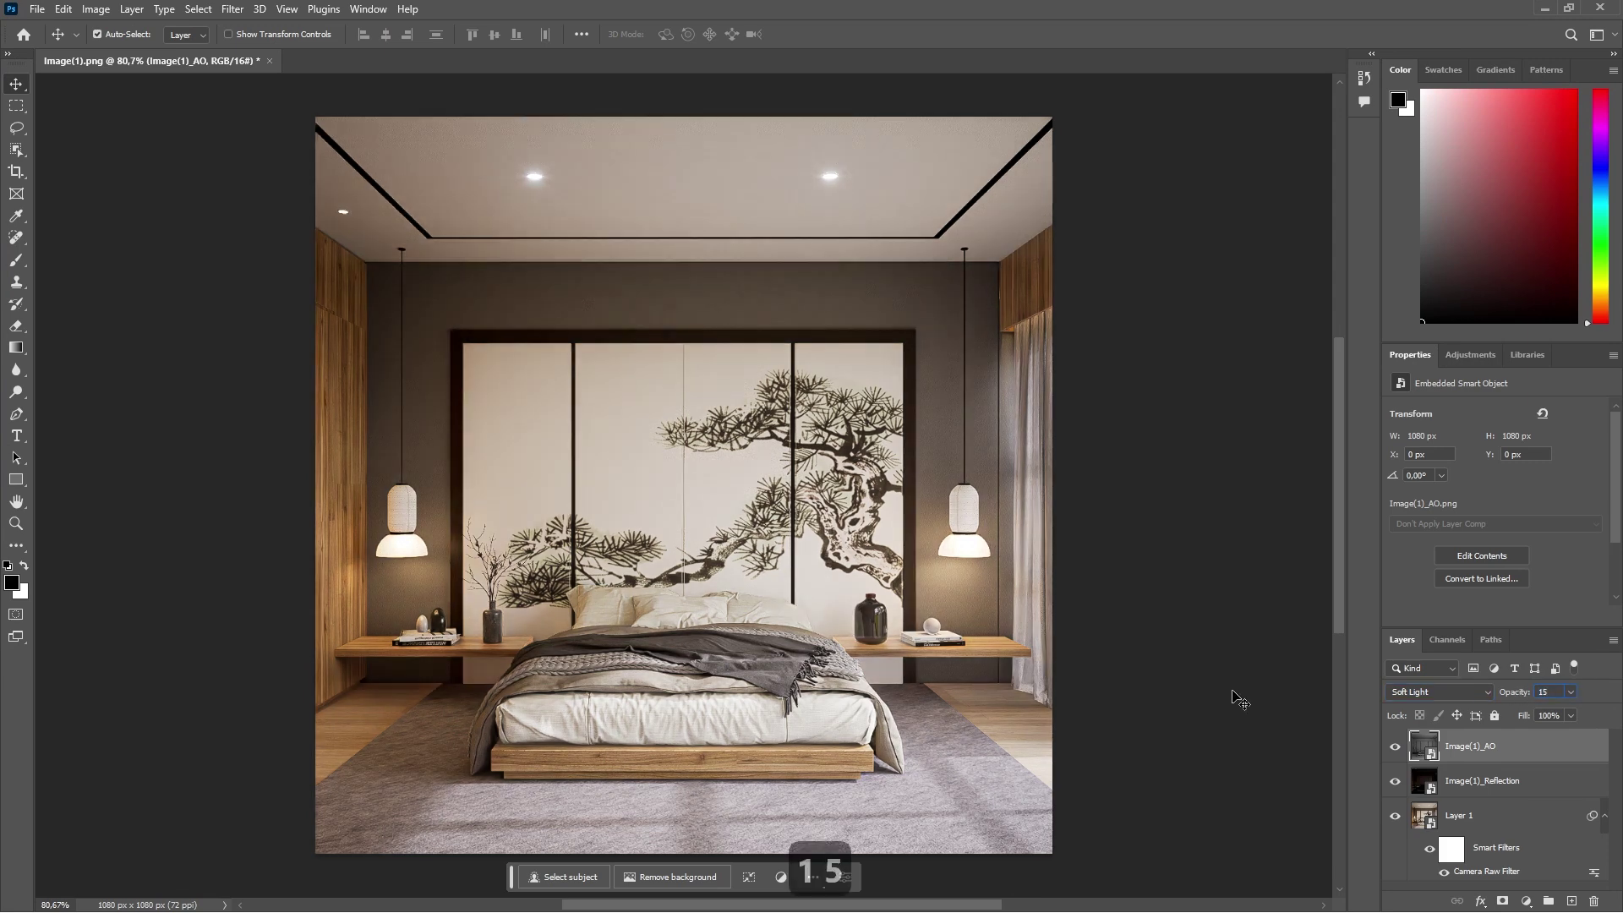
Step: Export the image in JPG format at quality 7
{"action": "left_click", "coordinate": [39, 10]}
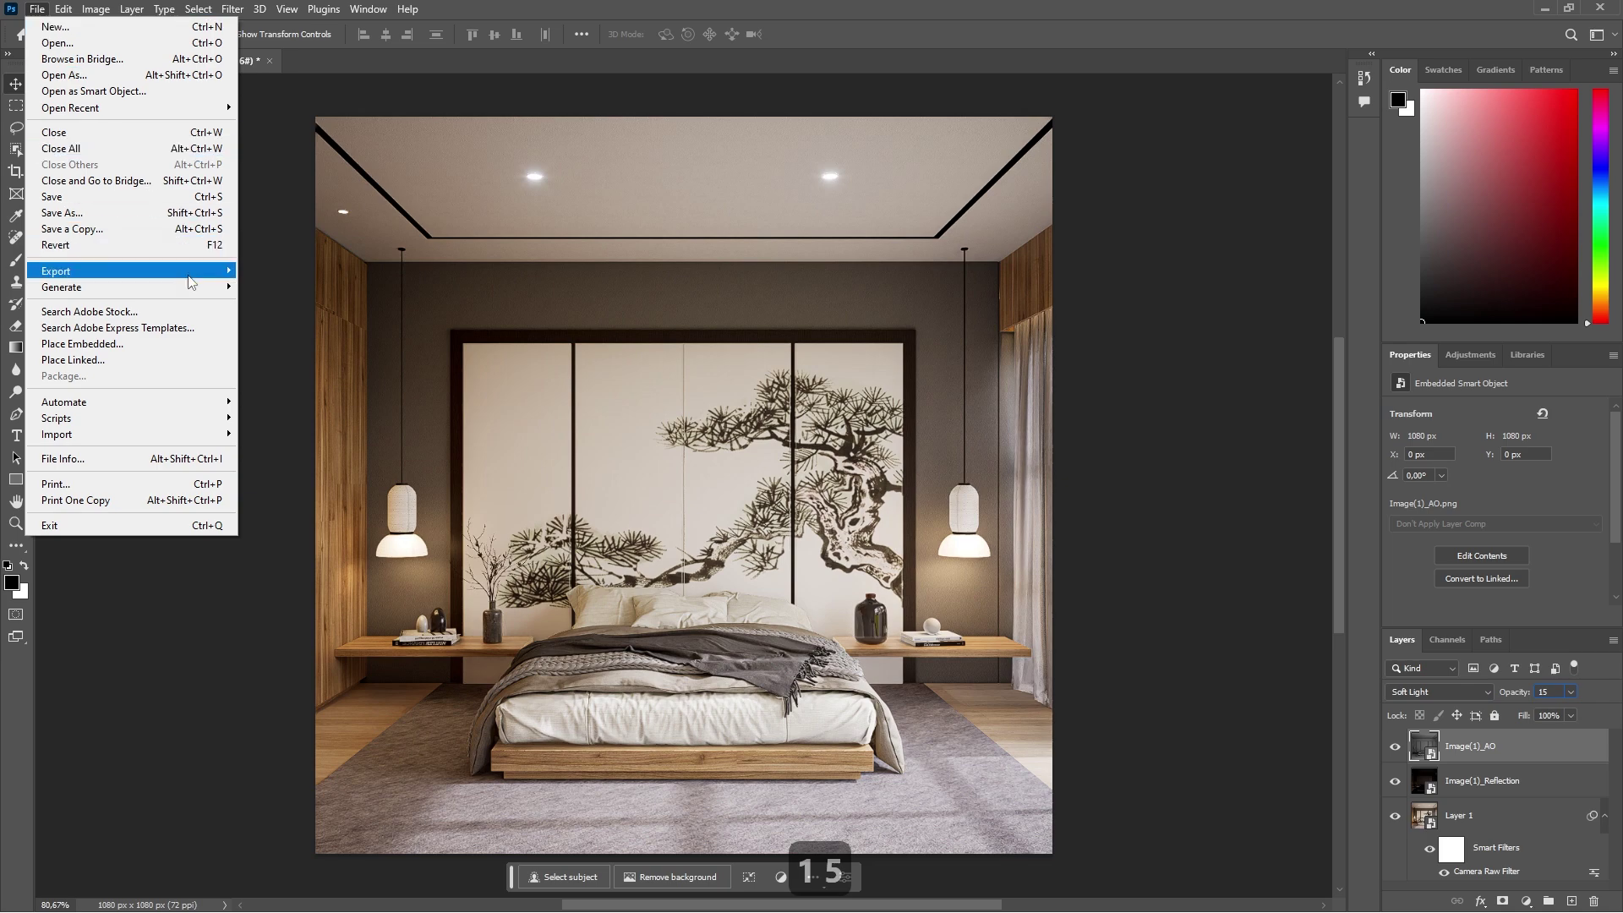
{"action": "mouse_move", "coordinate": [189, 282]}
{"action": "left_click", "coordinate": [272, 287]}
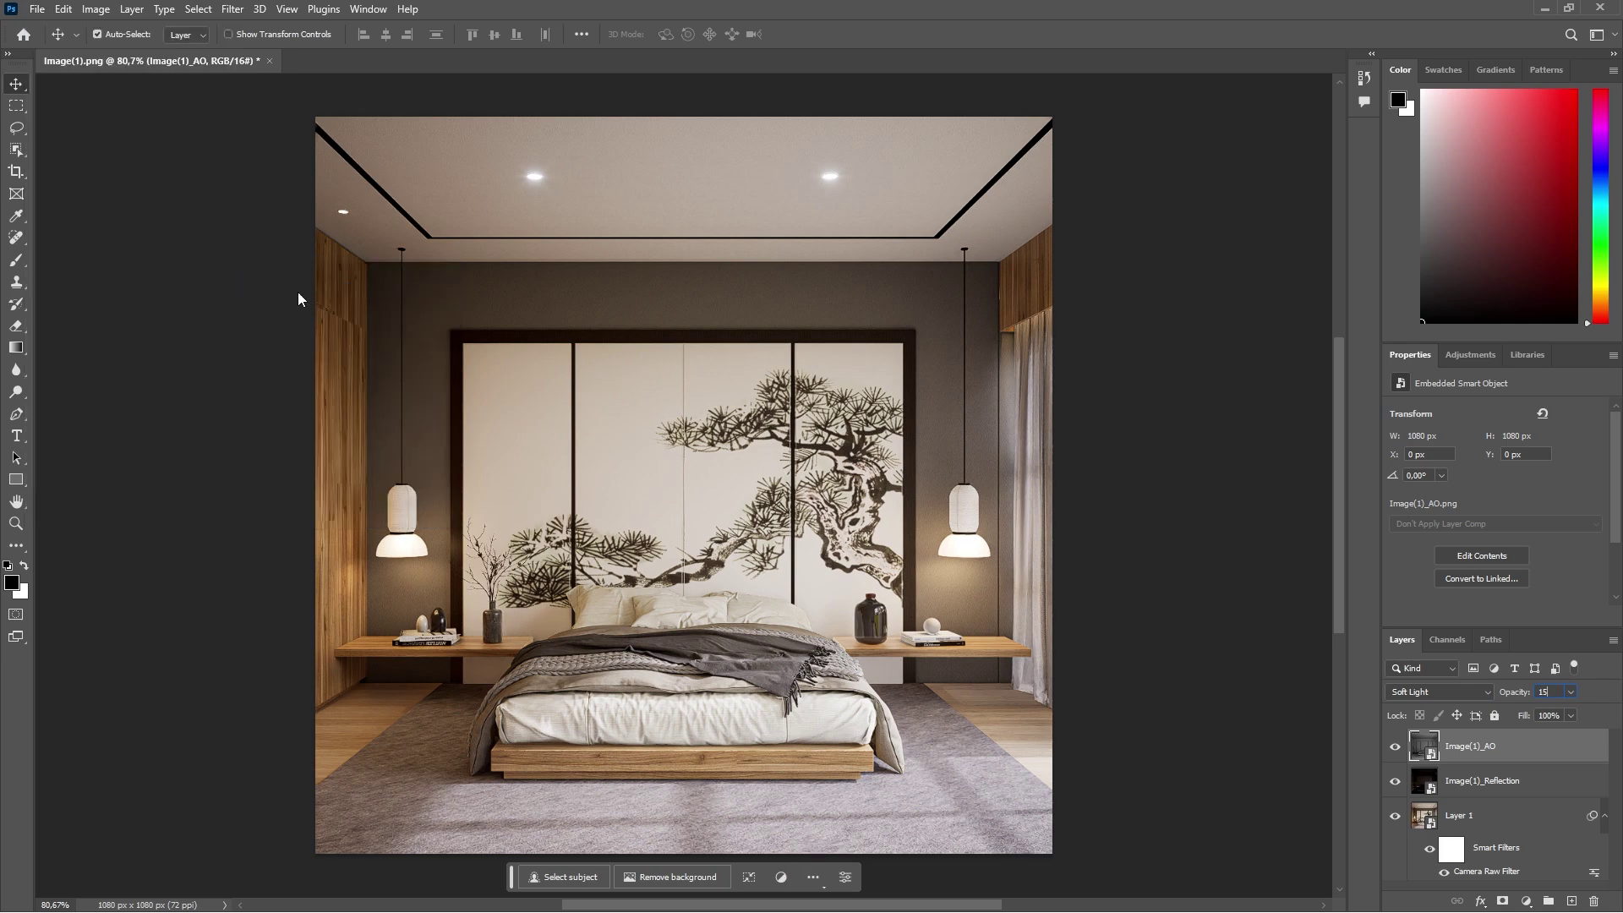
{"action": "left_click_drag", "start_coordinate": [1137, 148], "coordinate": [1160, 148]}
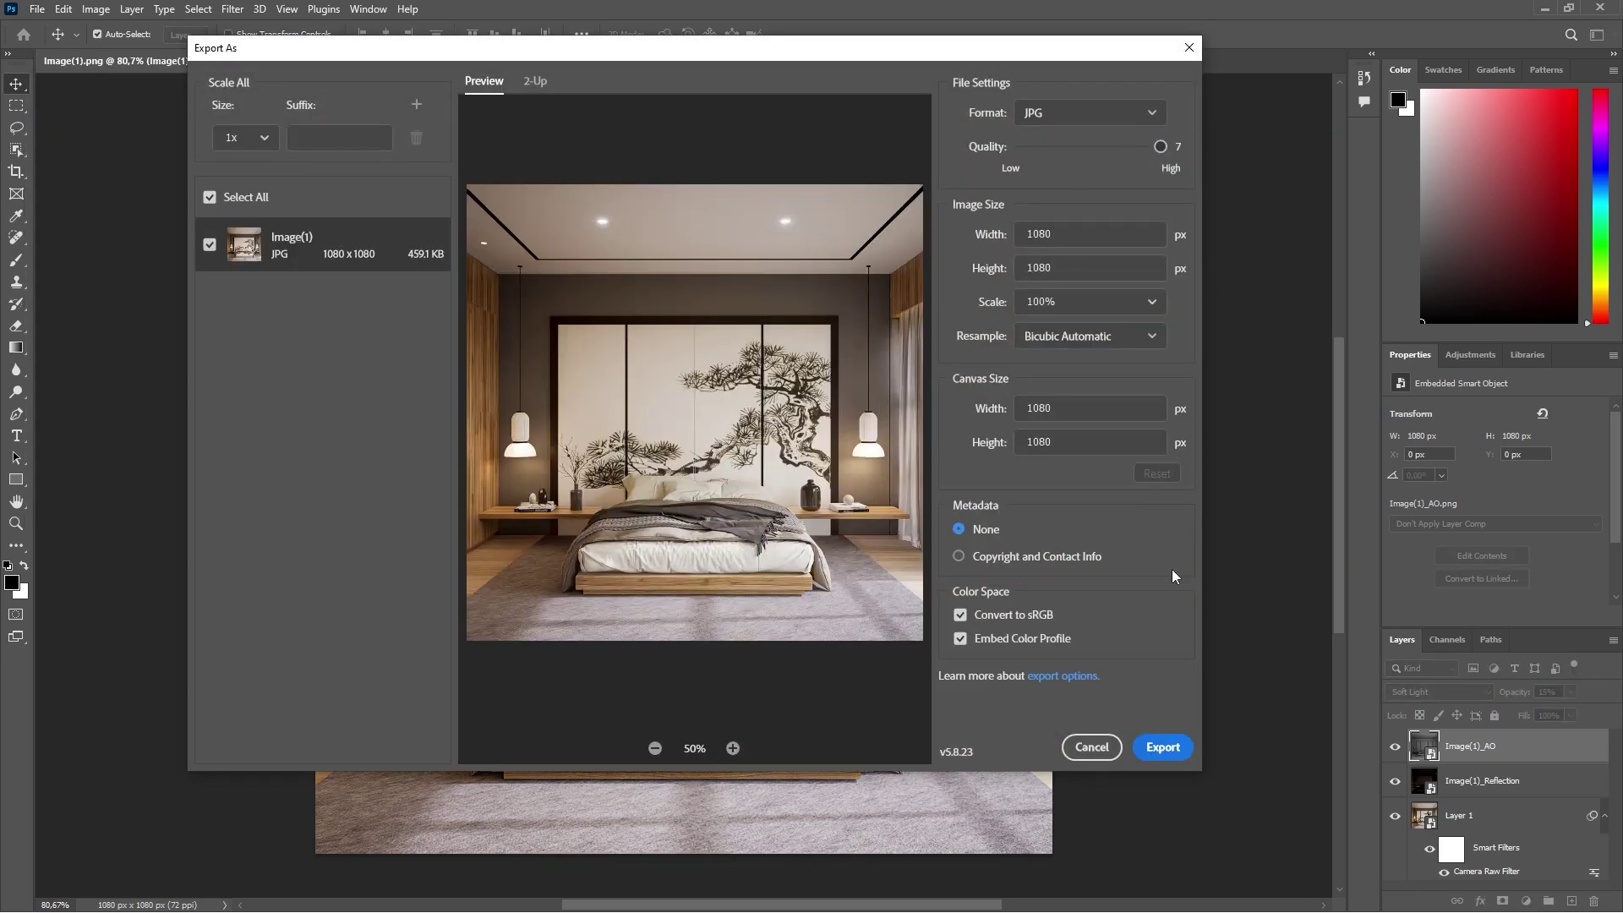
{"action": "left_click", "coordinate": [1162, 748]}
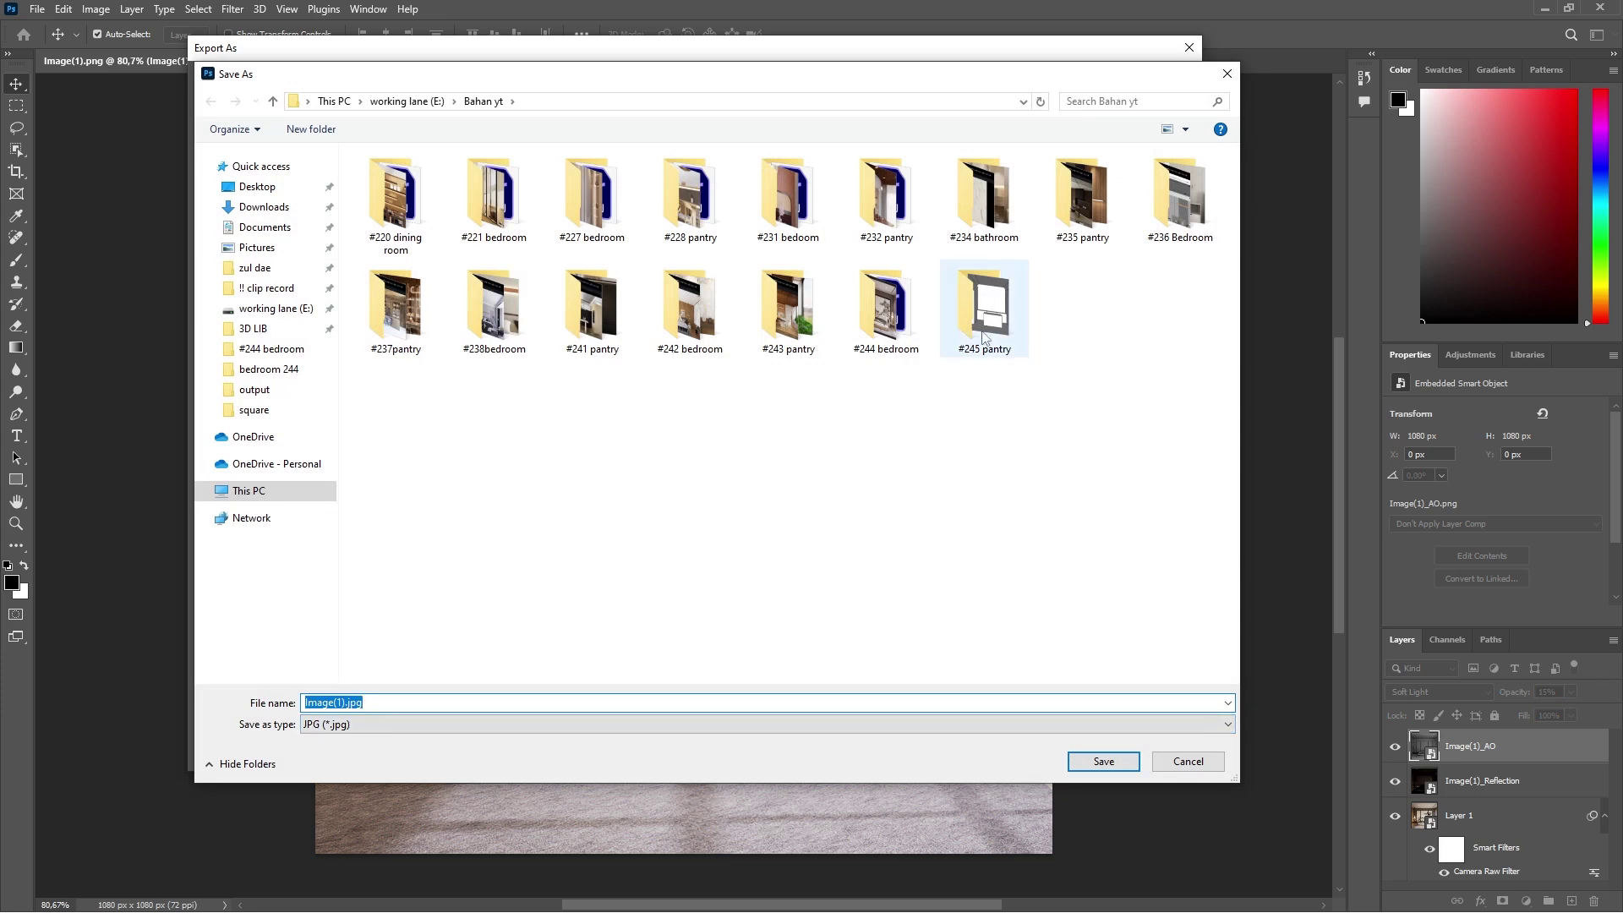
Step: Save the JPG export as Image(1).jpg in the square folder inside #244 bedroom's output folder
{"action": "double_click", "coordinate": [885, 291]}
{"action": "double_click", "coordinate": [503, 211]}
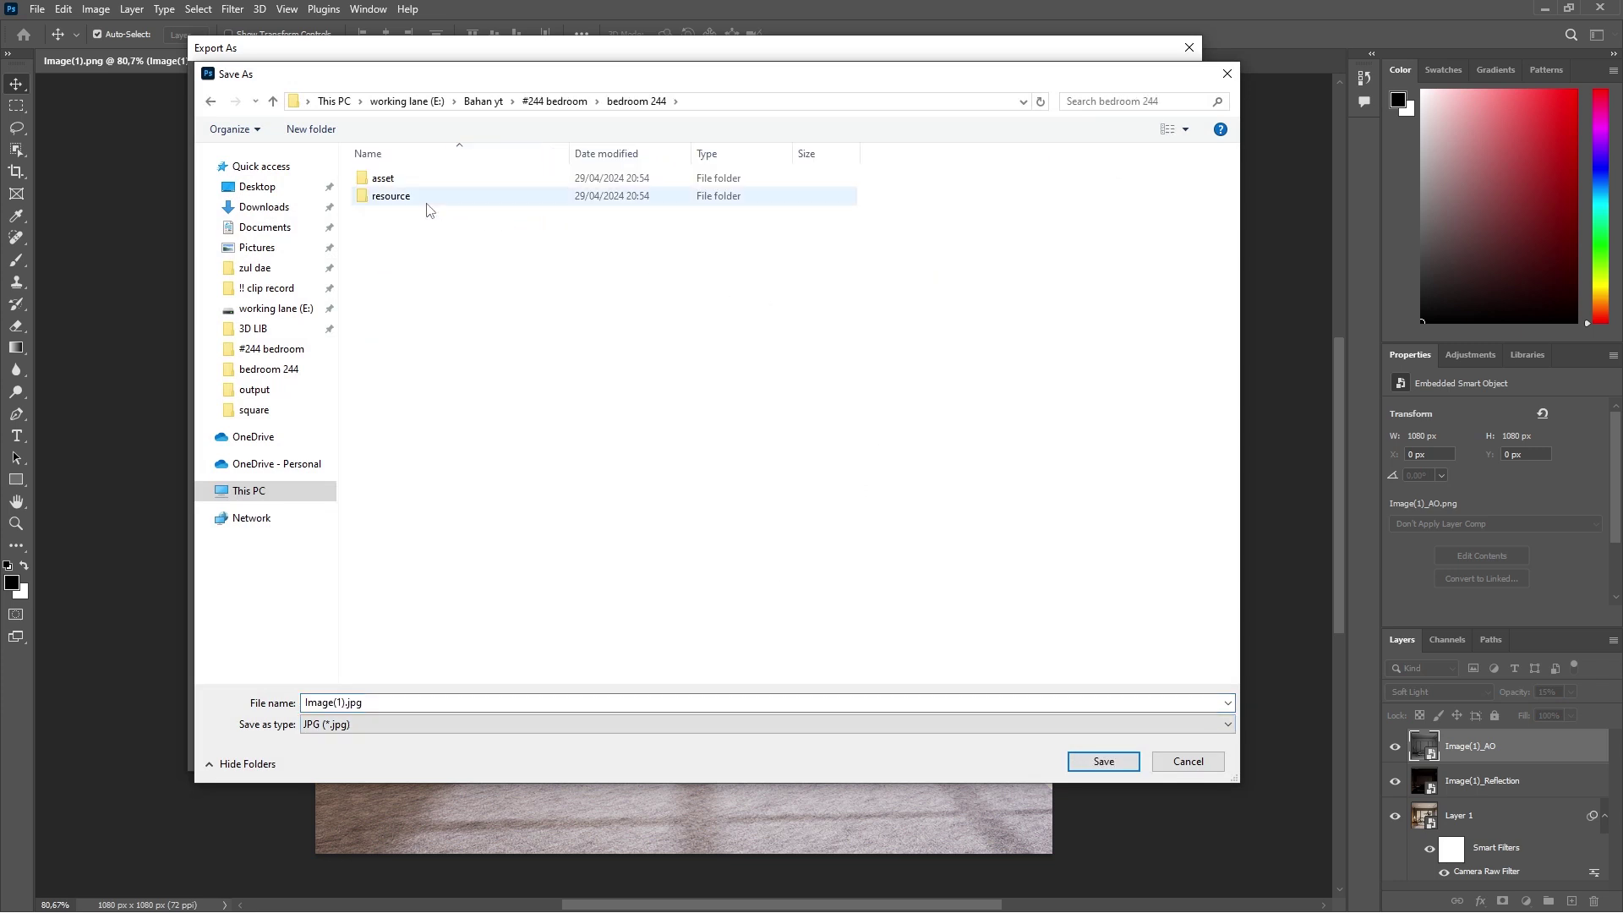
{"action": "left_click", "coordinate": [211, 101]}
{"action": "double_click", "coordinate": [688, 195]}
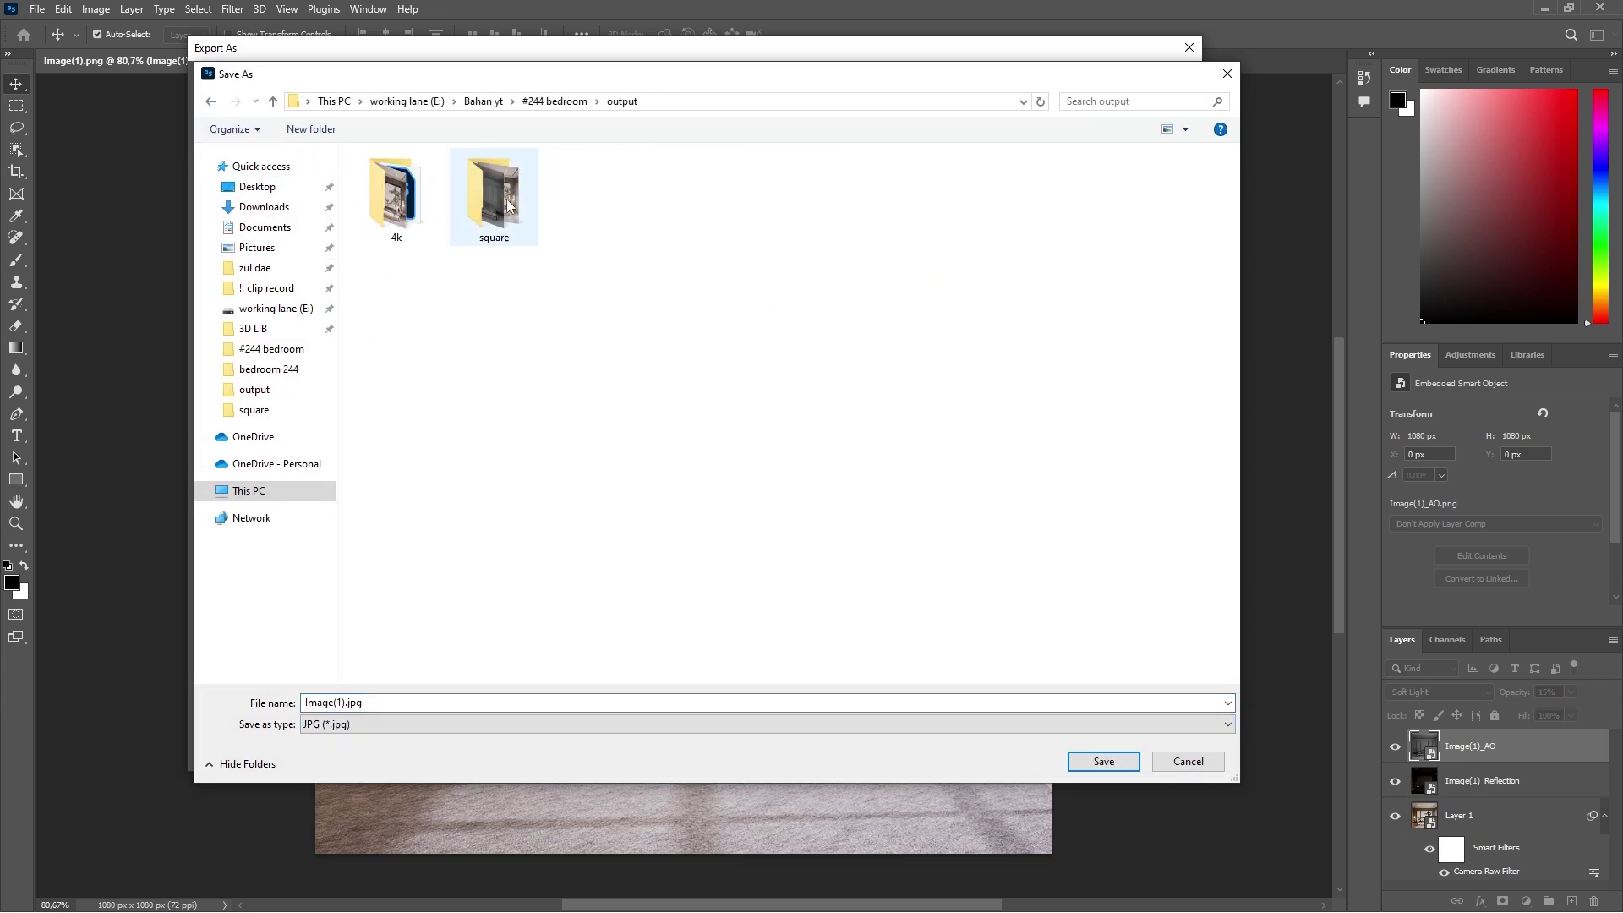
{"action": "left_click", "coordinate": [395, 196]}
{"action": "double_click", "coordinate": [494, 196]}
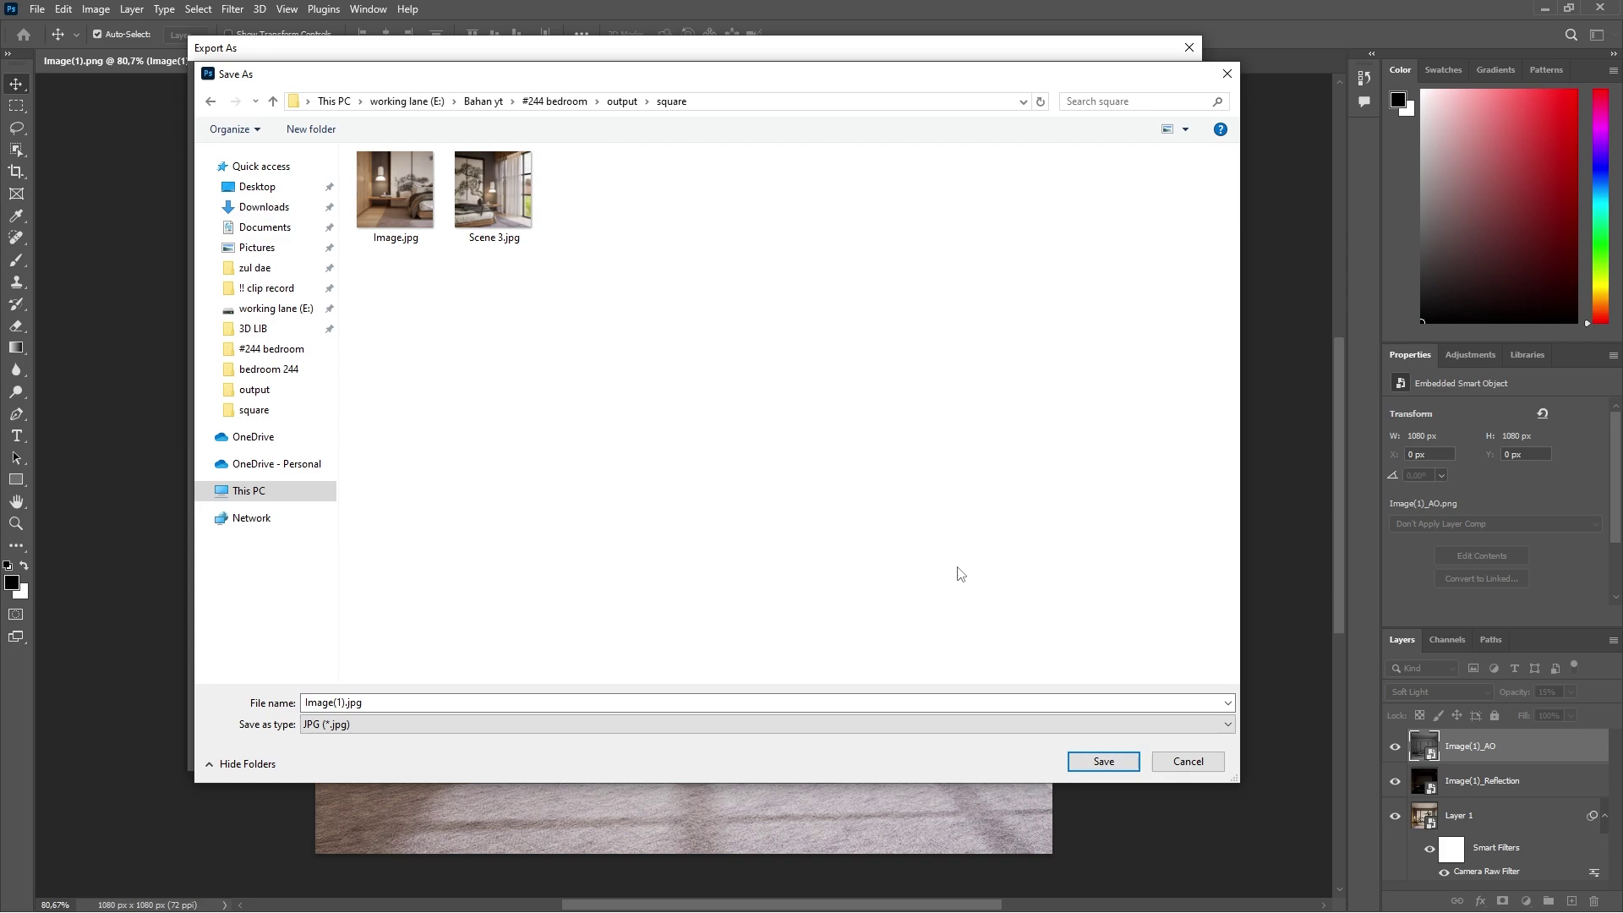
{"action": "left_click", "coordinate": [1103, 761]}
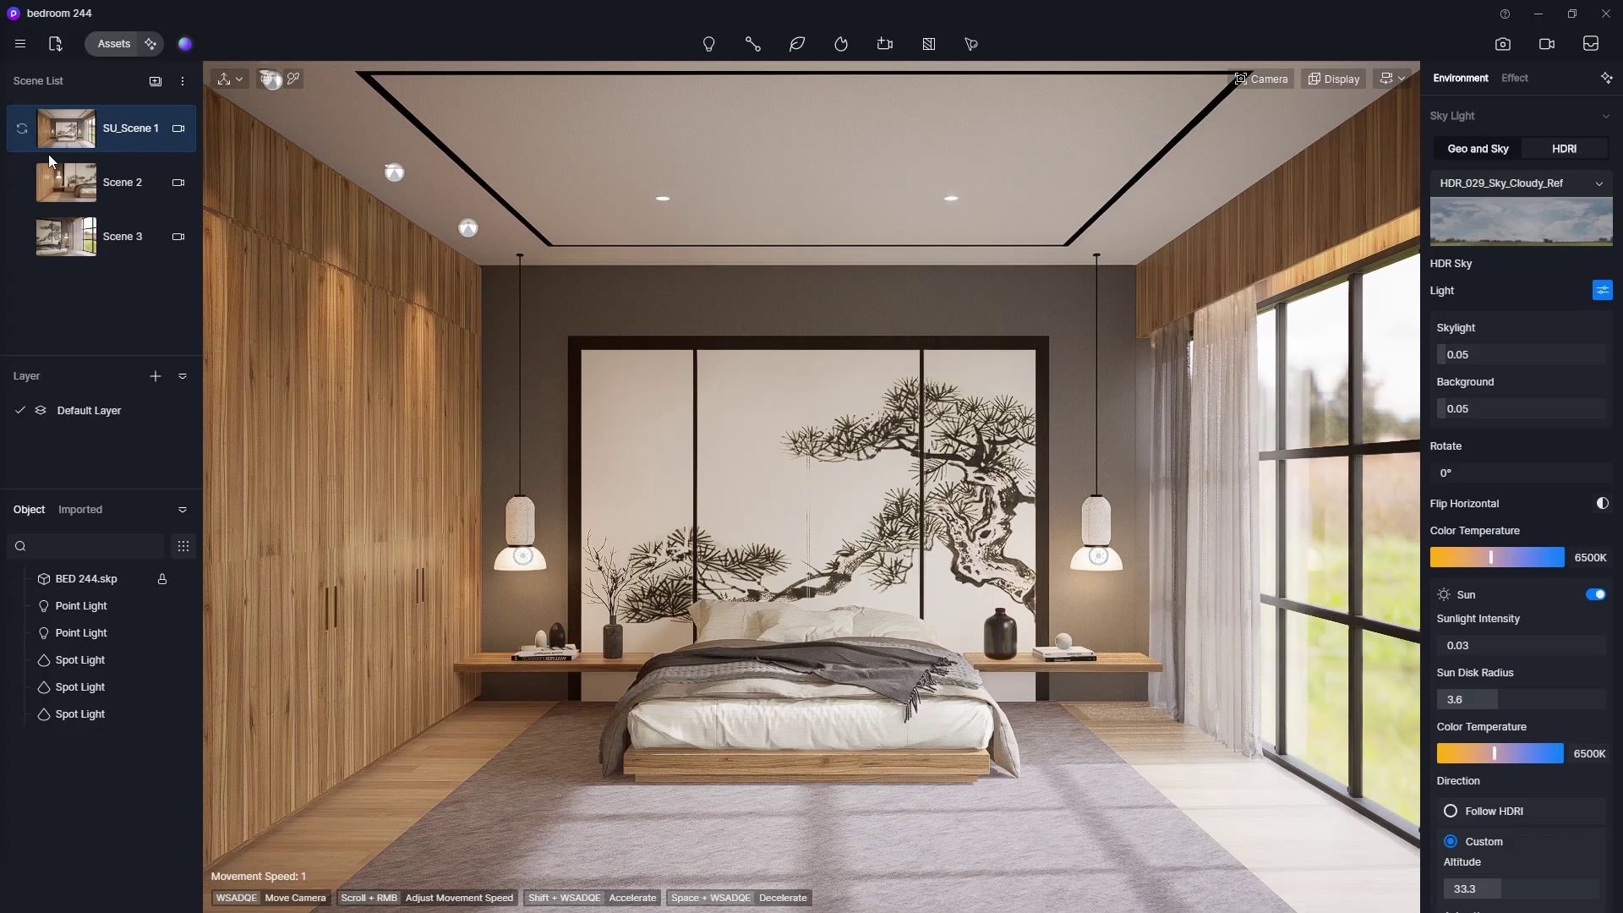
Step: Switch to D5 Render, add a camera from Scene 2's current view and set its aspect ratio to 9:16
{"action": "left_click", "coordinate": [69, 194]}
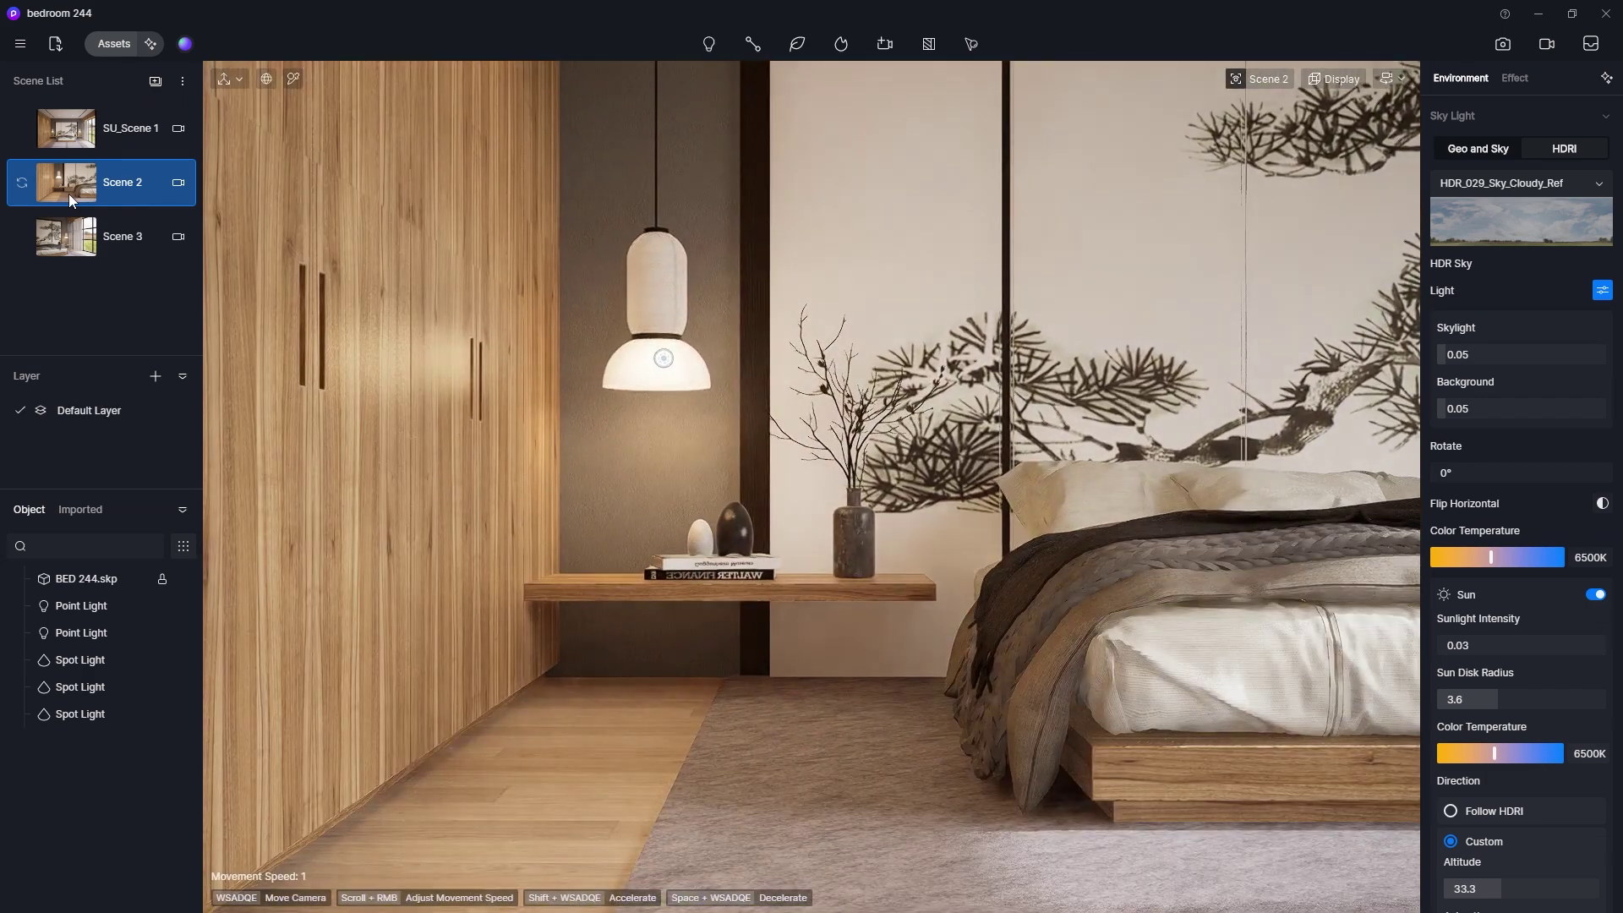
{"action": "left_click", "coordinate": [884, 45]}
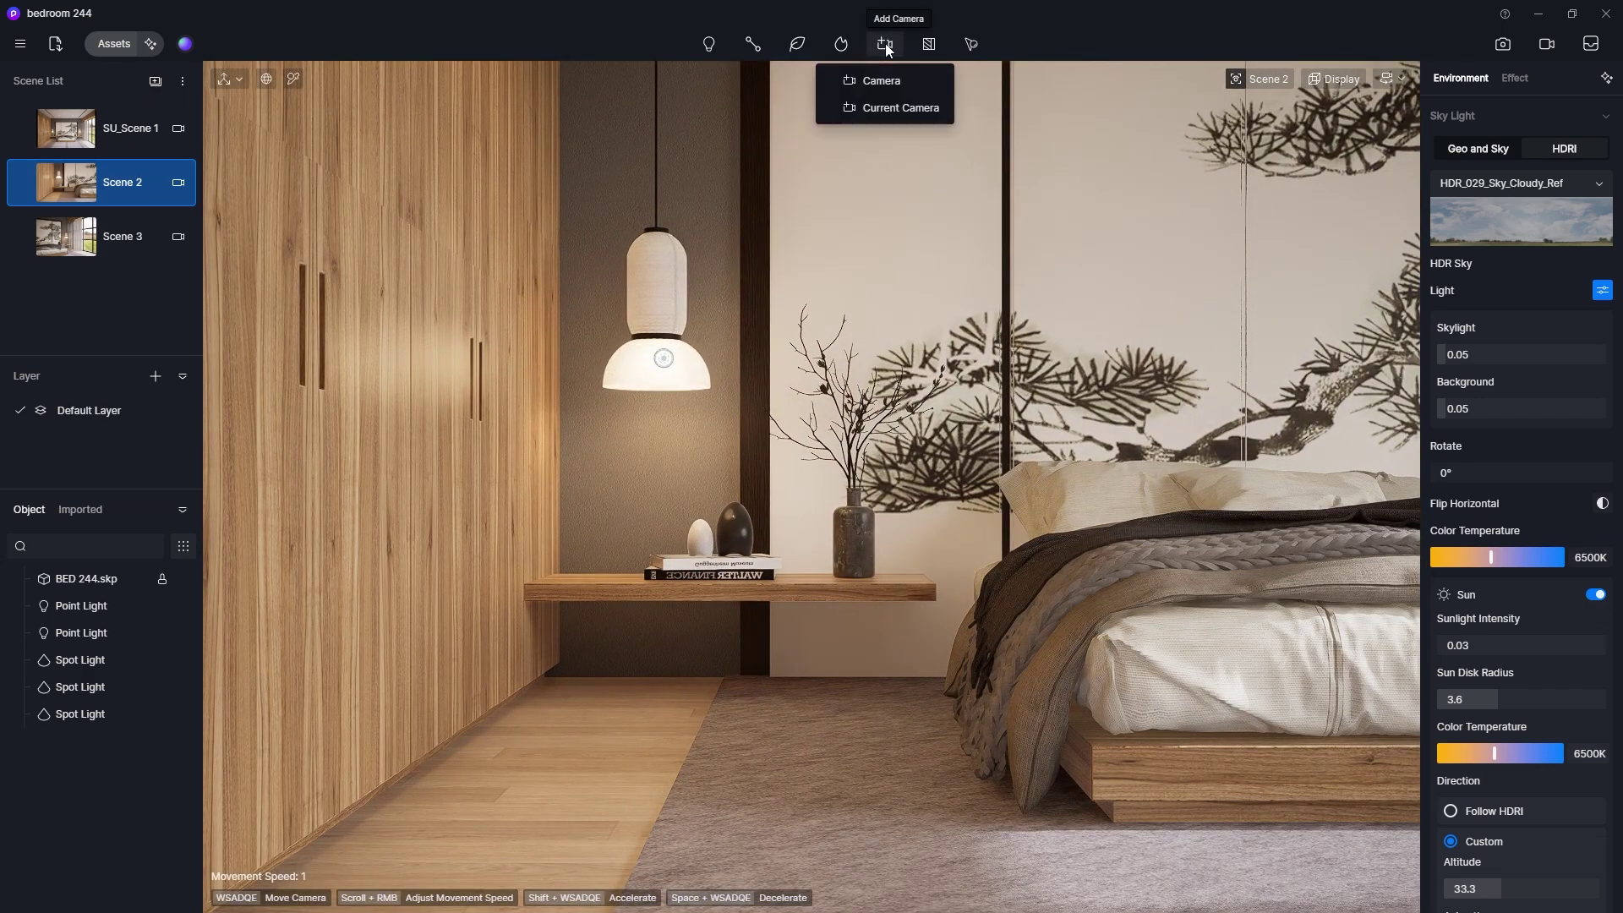
{"action": "left_click", "coordinate": [902, 108]}
{"action": "left_click", "coordinate": [1515, 604]}
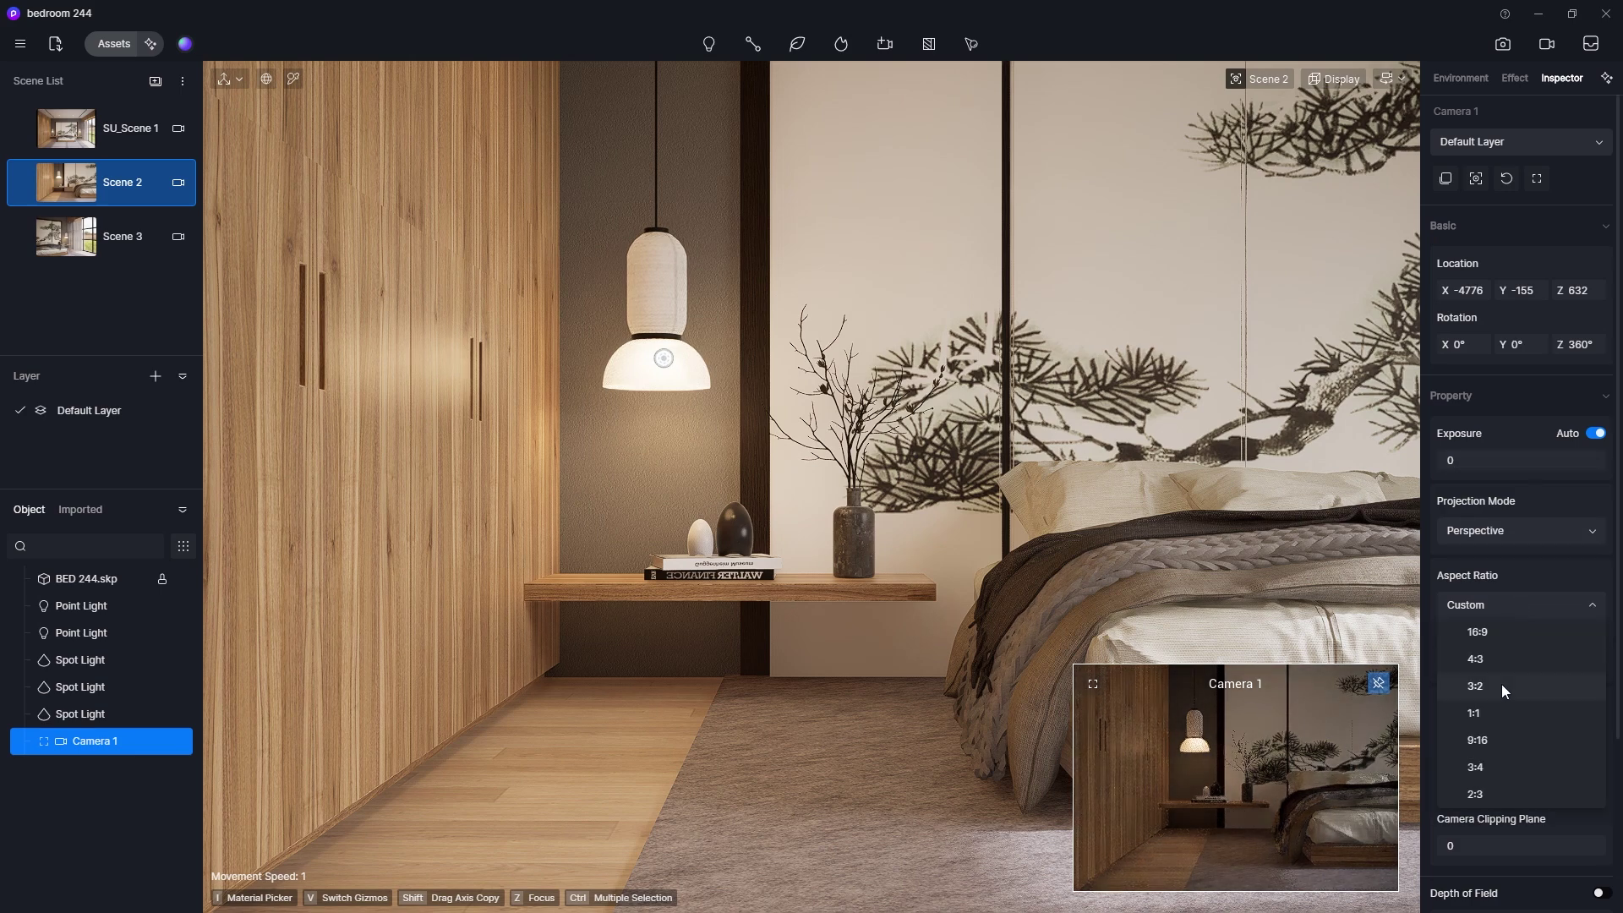
{"action": "left_click", "coordinate": [1495, 742]}
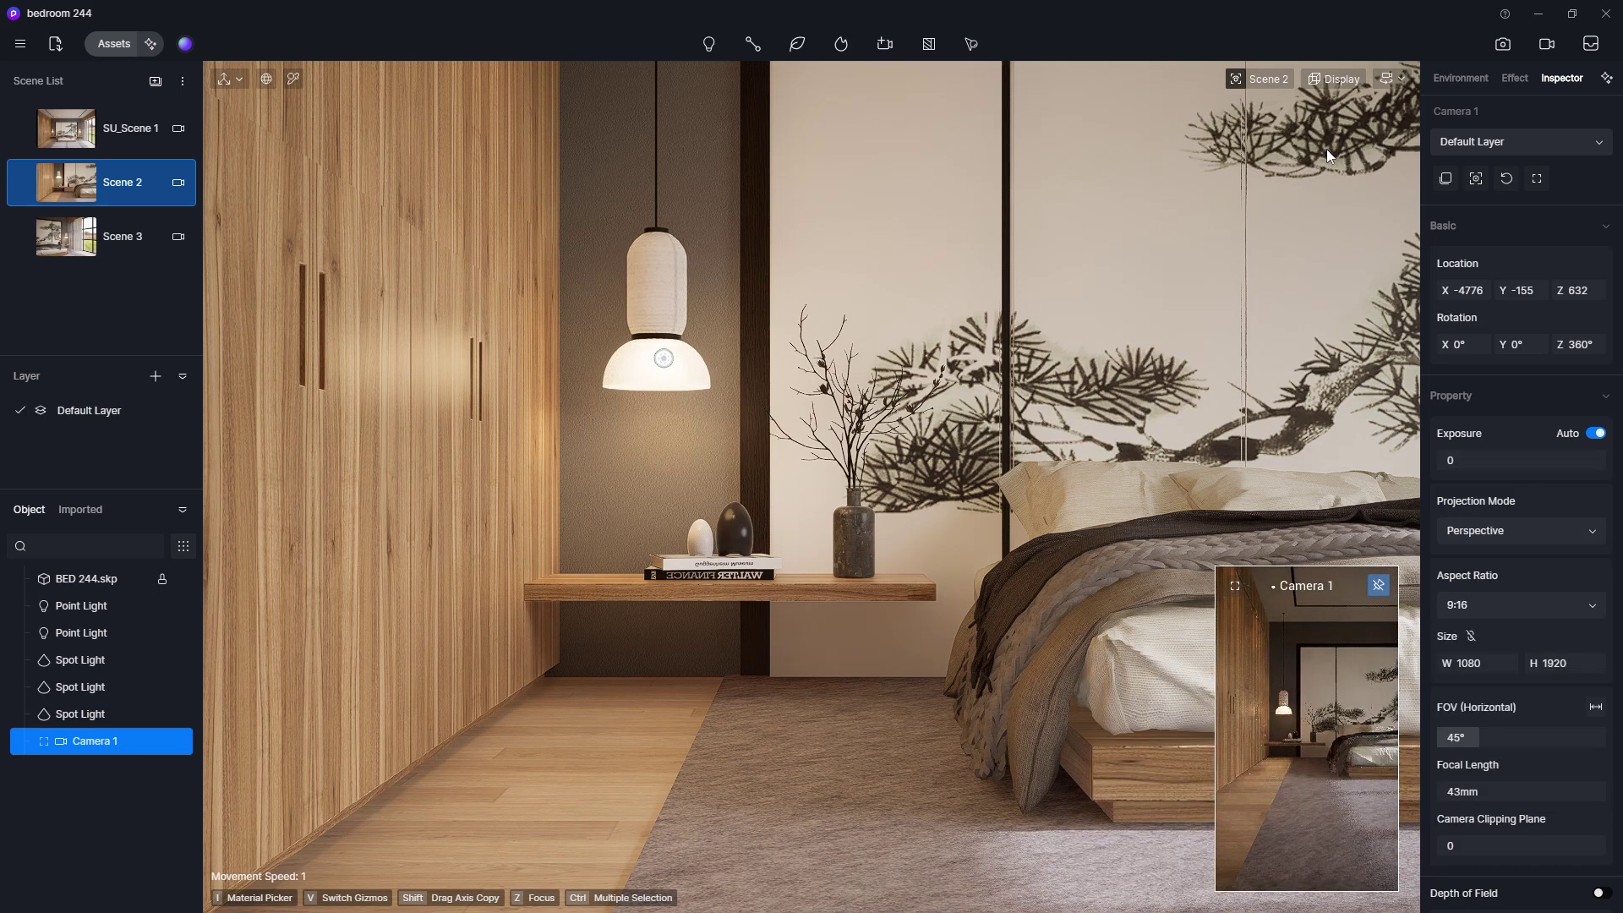
Step: In video mode, add the selected Camera 1 as a new shot in Clip 1 and preview it
{"action": "left_click", "coordinate": [1546, 43]}
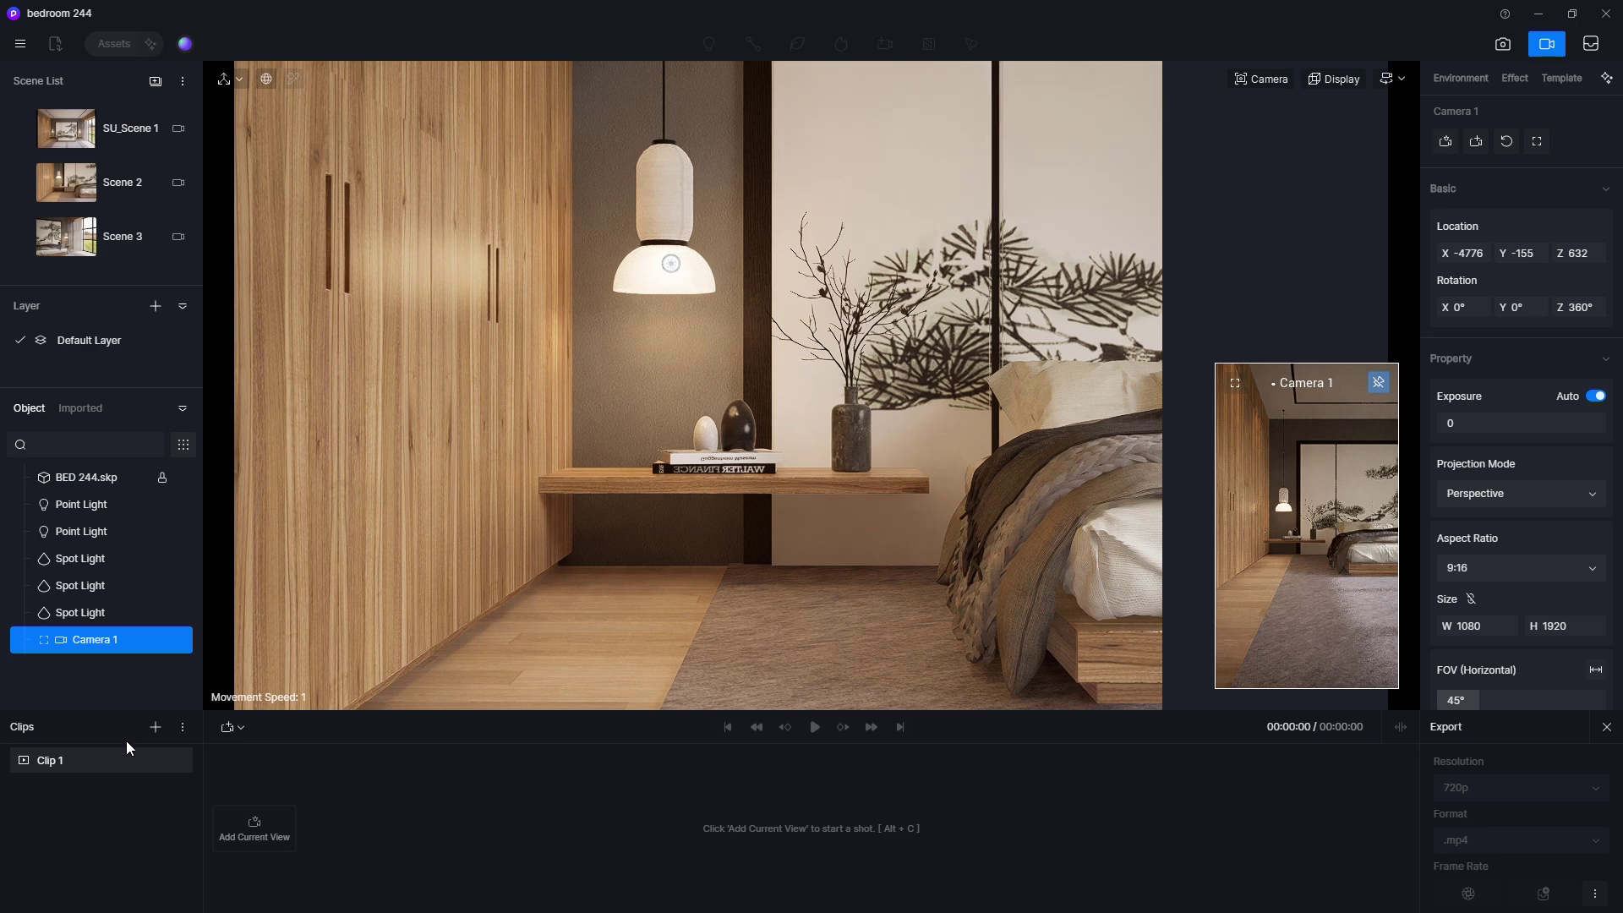
{"action": "left_click", "coordinate": [109, 757]}
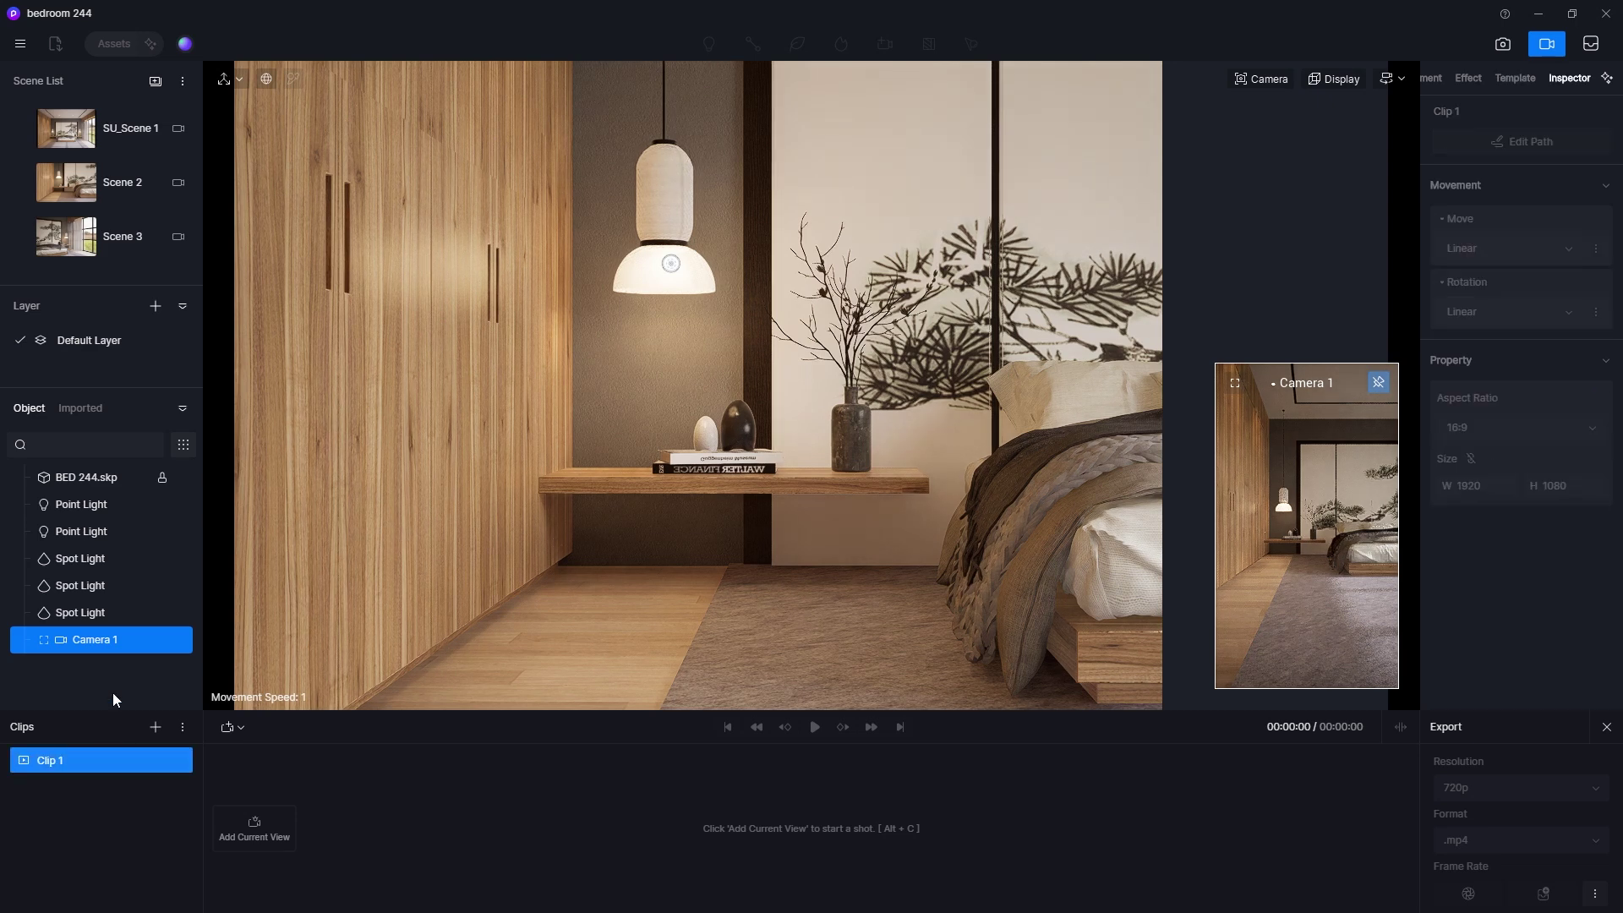
{"action": "left_click", "coordinate": [108, 637]}
{"action": "left_click", "coordinate": [233, 727]}
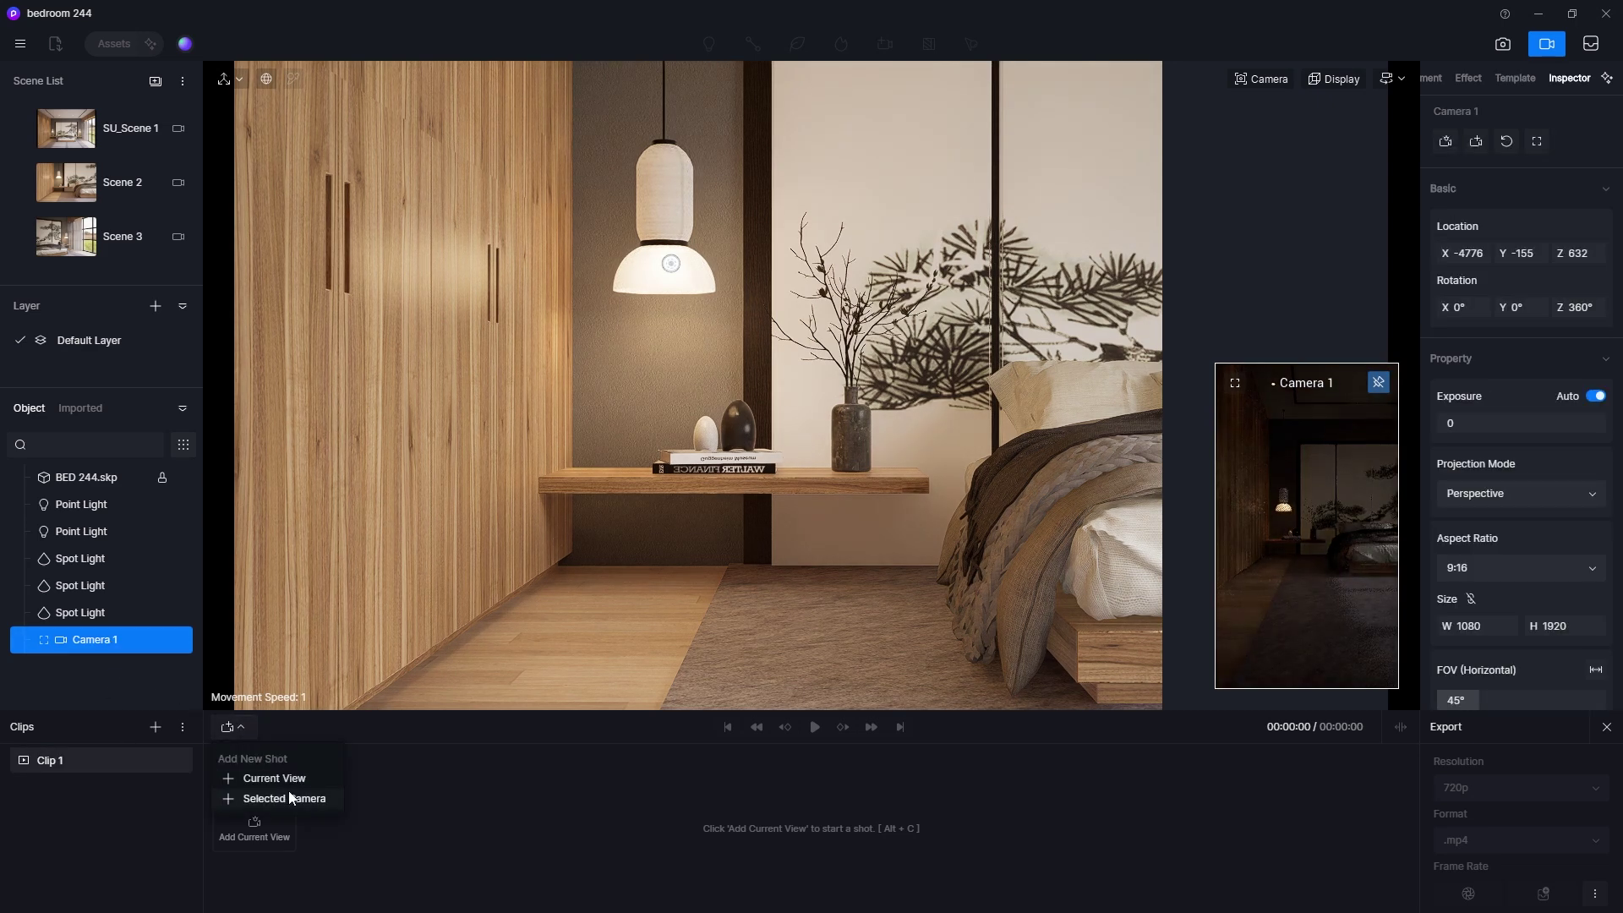
{"action": "left_click", "coordinate": [283, 799]}
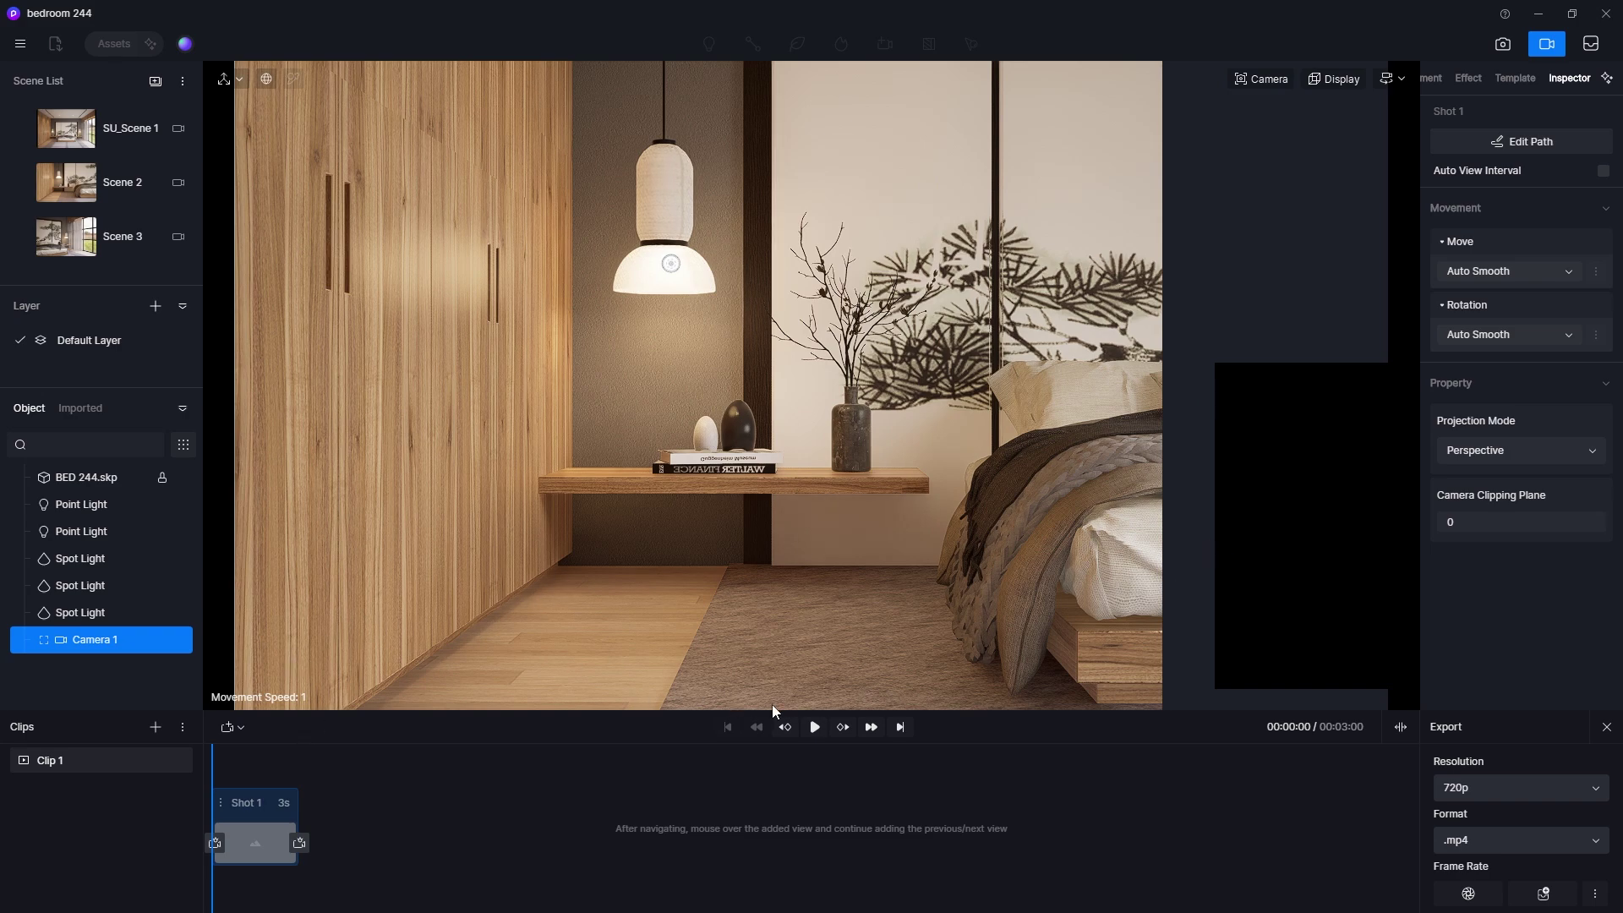
{"action": "left_click", "coordinate": [814, 728]}
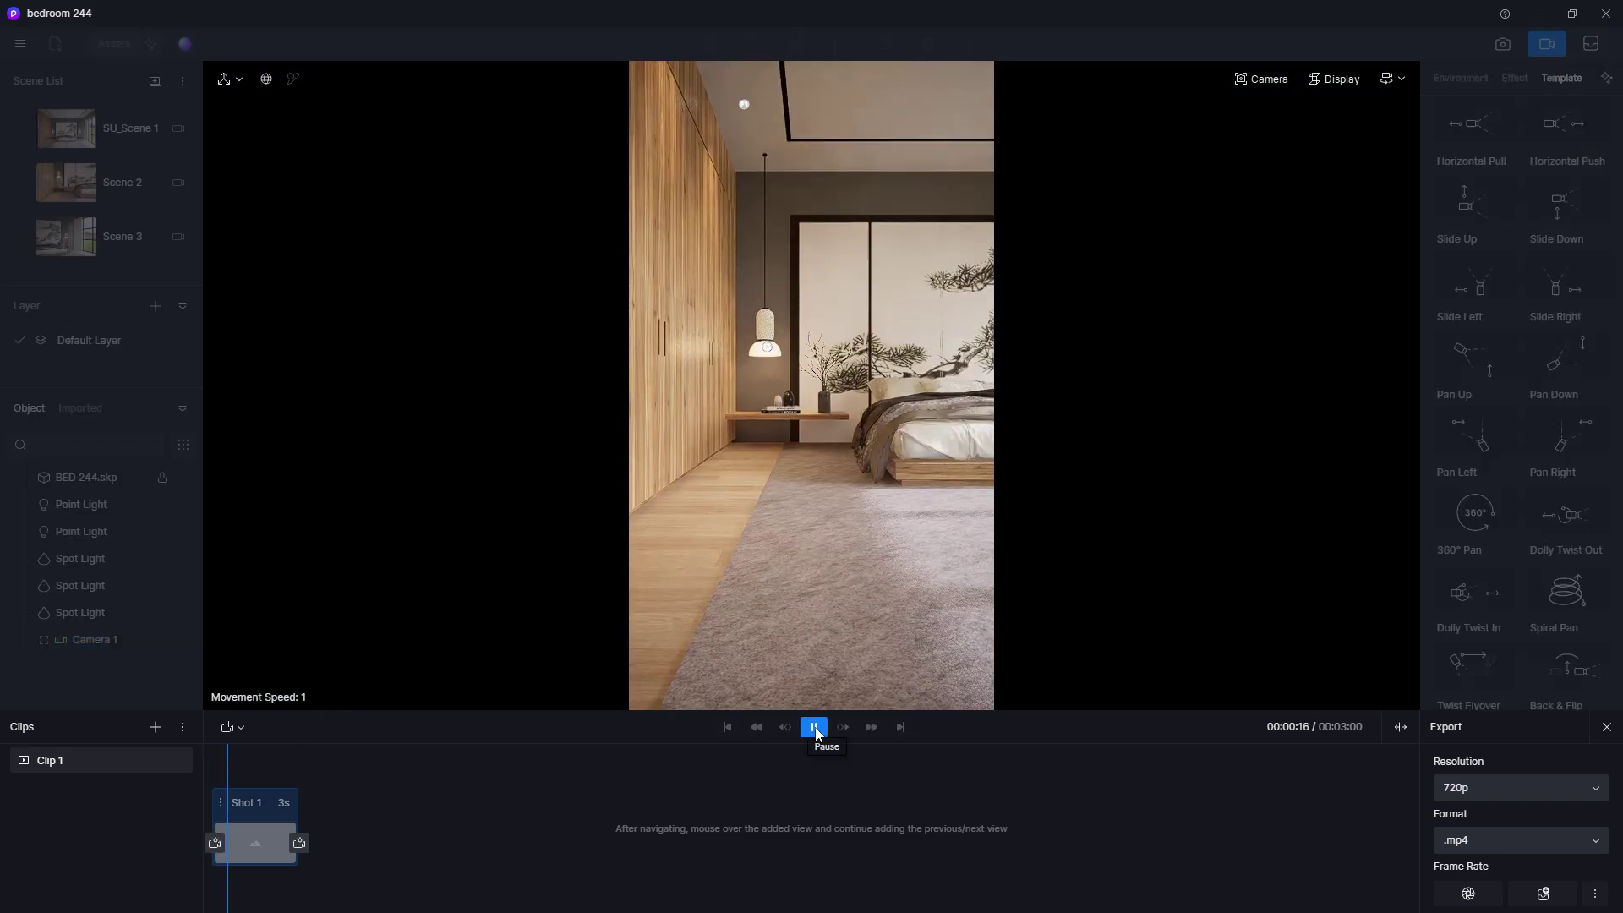
Step: Set the camera's field of view to 25°
{"action": "left_click", "coordinate": [1261, 79]}
{"action": "left_click", "coordinate": [1258, 194]}
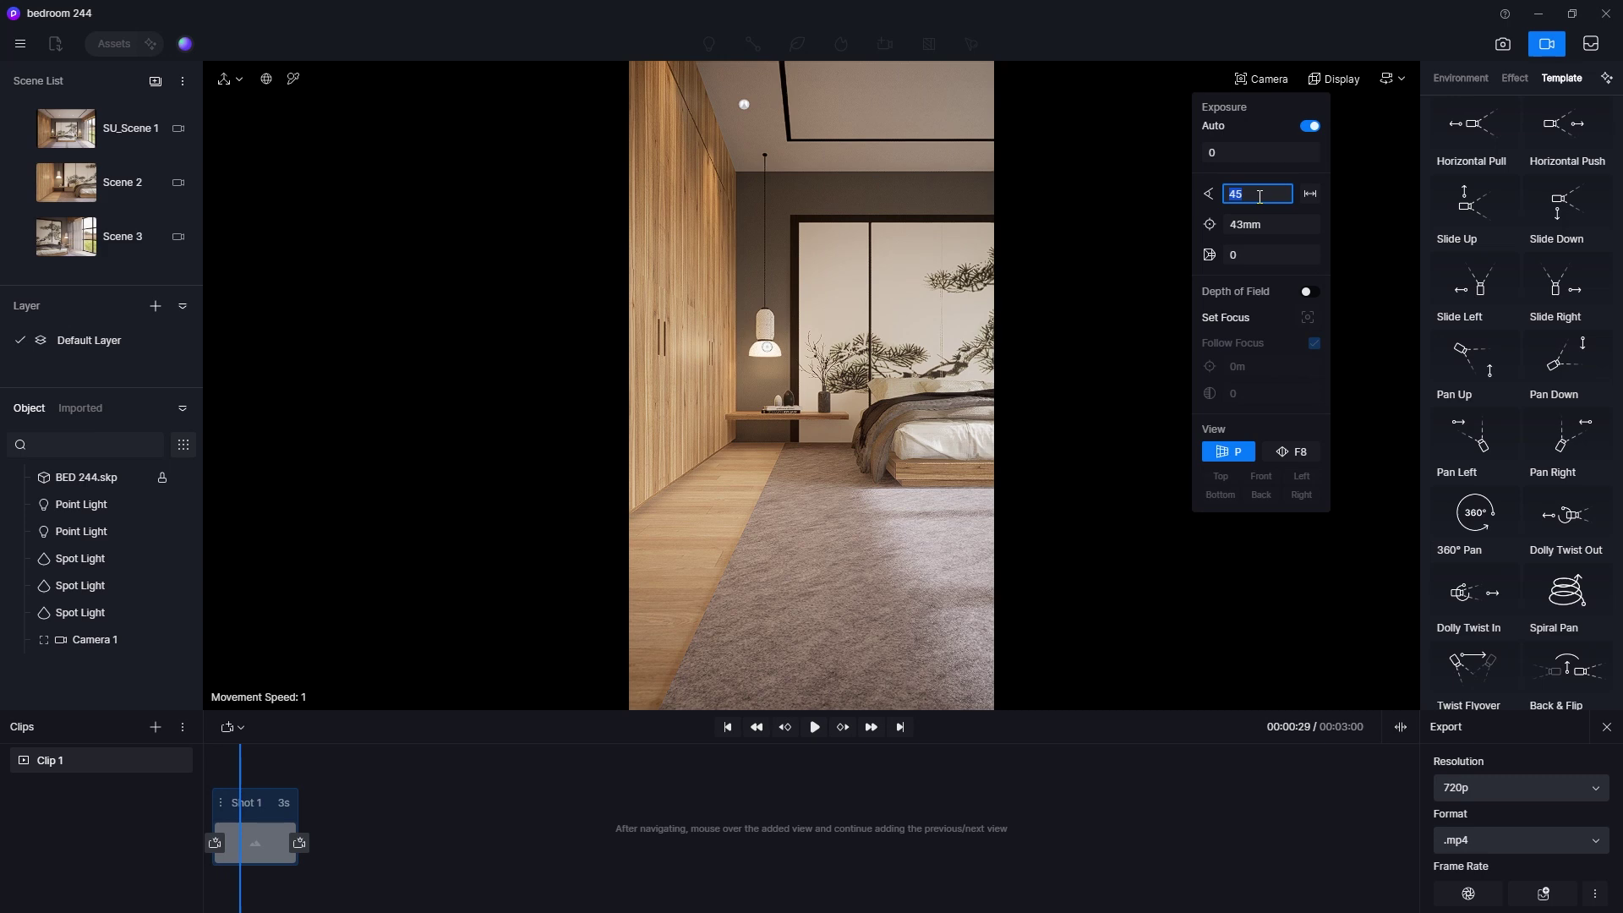
{"action": "type", "text": "35"}
{"action": "key", "text": "Return"}
{"action": "left_click", "coordinate": [1258, 195]}
{"action": "type", "text": "25"}
{"action": "key", "text": "Return"}
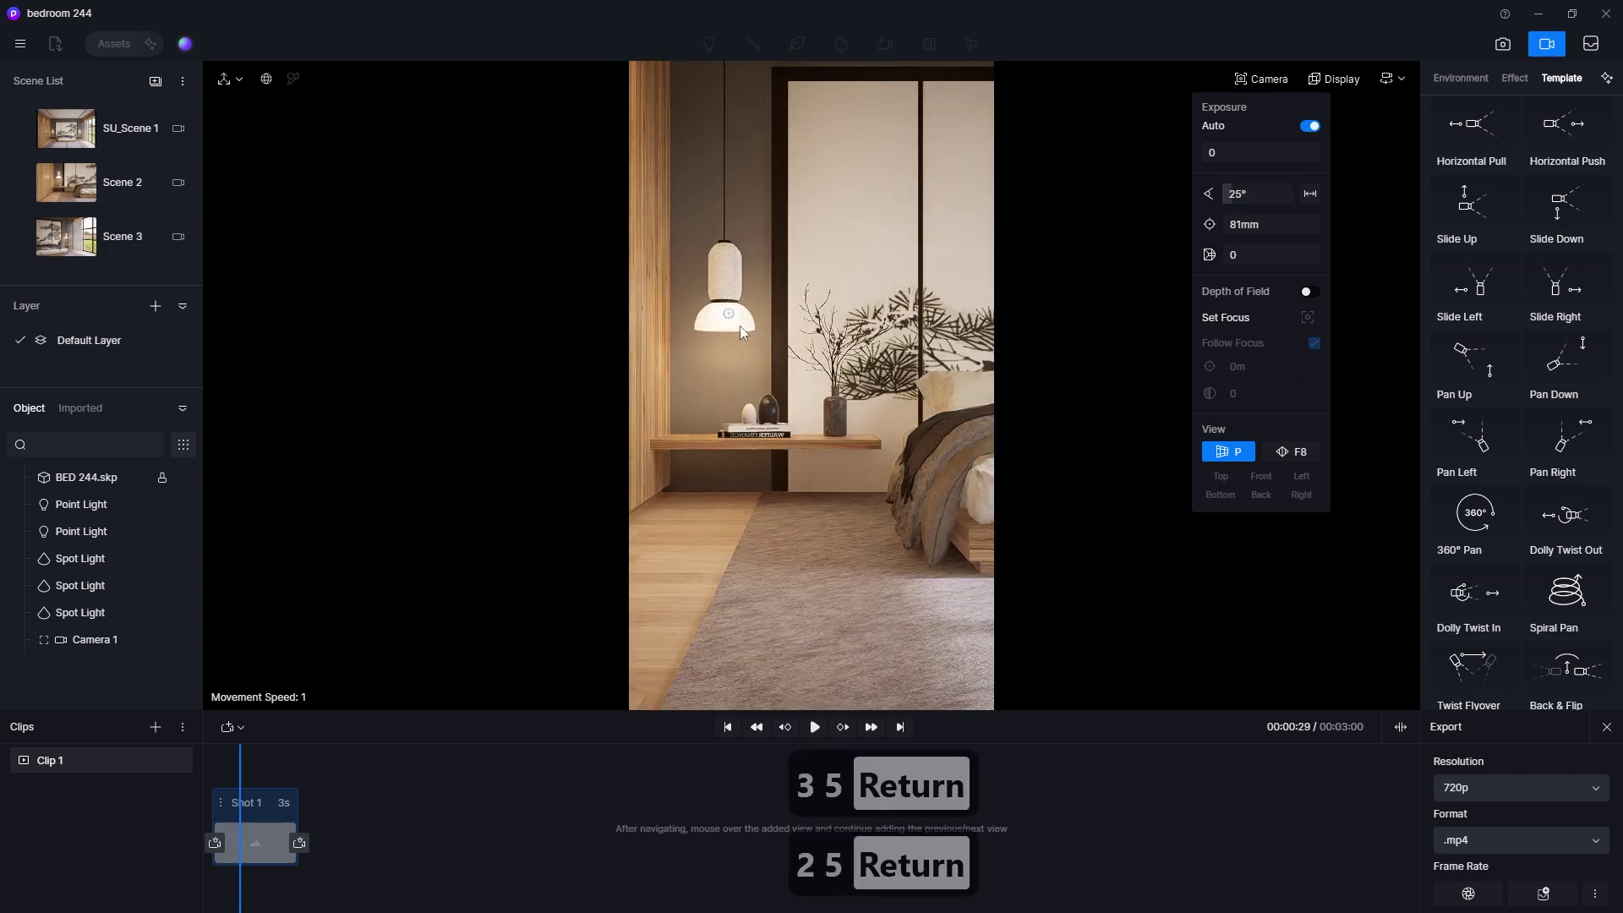
Step: Raise the camera slightly and move it forward toward the pendant lamp and bedside shelf
{"action": "key", "text": "q"}
{"action": "key", "text": "q"}
{"action": "key", "text": "w"}
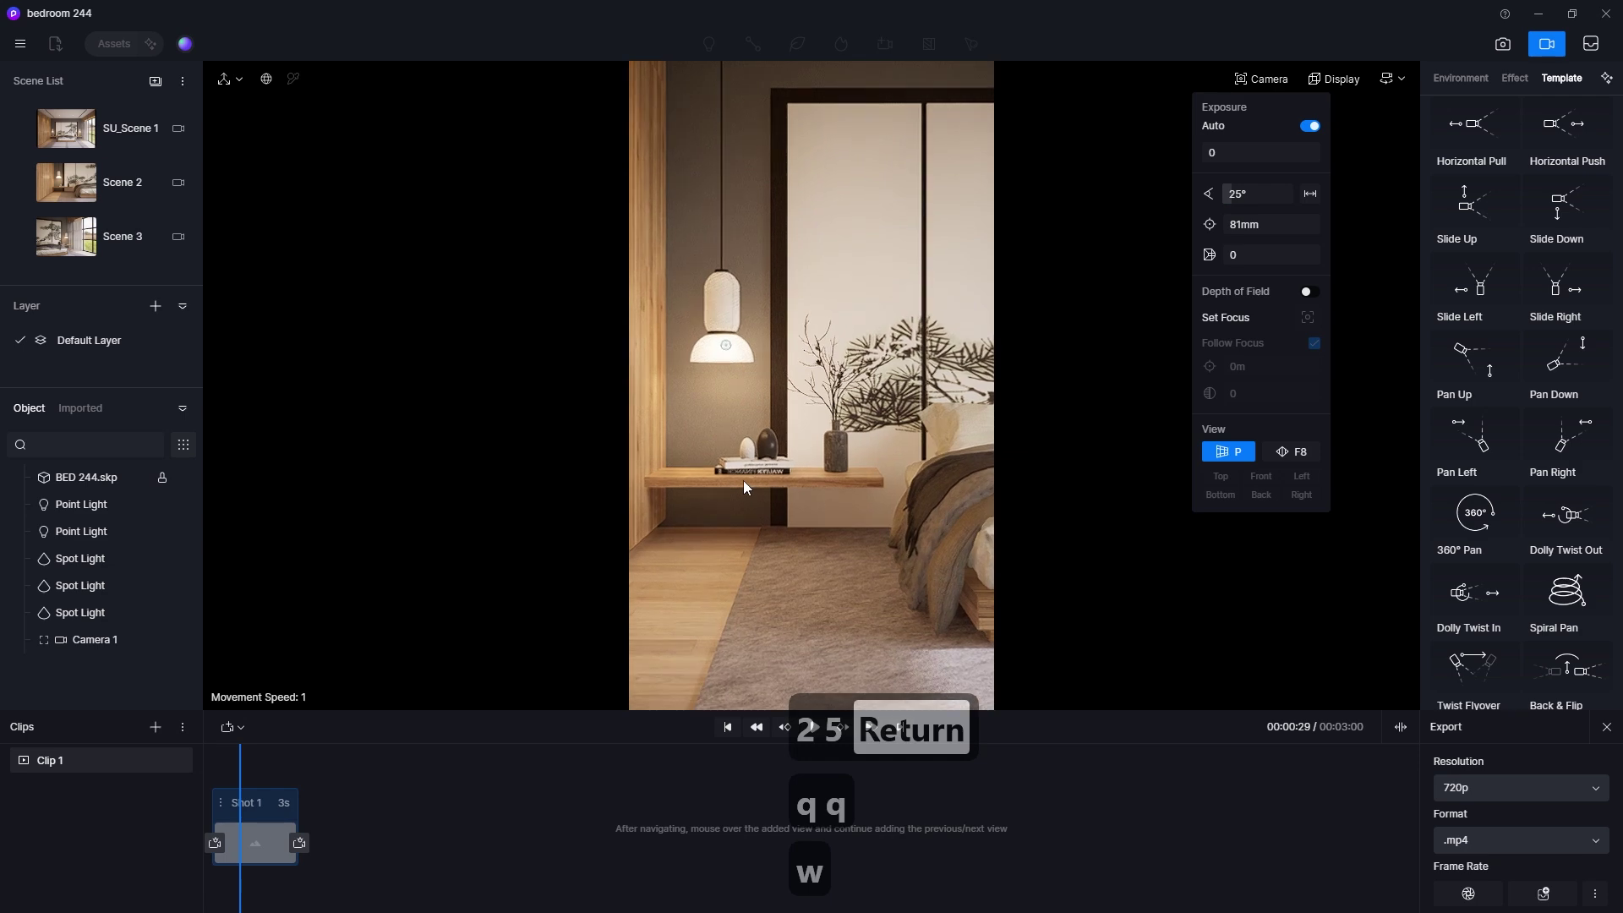
{"action": "key", "text": "w"}
{"action": "key", "text": "w"}
{"action": "key", "text": "w"}
{"action": "key", "text": "w"}
{"action": "key", "text": "w"}
{"action": "key", "text": "w"}
{"action": "key", "text": "w"}
{"action": "key", "text": "w"}
{"action": "key", "text": "w"}
{"action": "key", "text": "w"}
{"action": "key", "text": "w"}
{"action": "key", "text": "w"}
{"action": "key", "text": "w"}
{"action": "key", "text": "w"}
{"action": "key", "text": "w"}
{"action": "key", "text": "w"}
{"action": "key", "text": "w"}
{"action": "key", "text": "w"}
{"action": "key", "text": "w"}
{"action": "key", "text": "w"}
{"action": "key", "text": "a"}
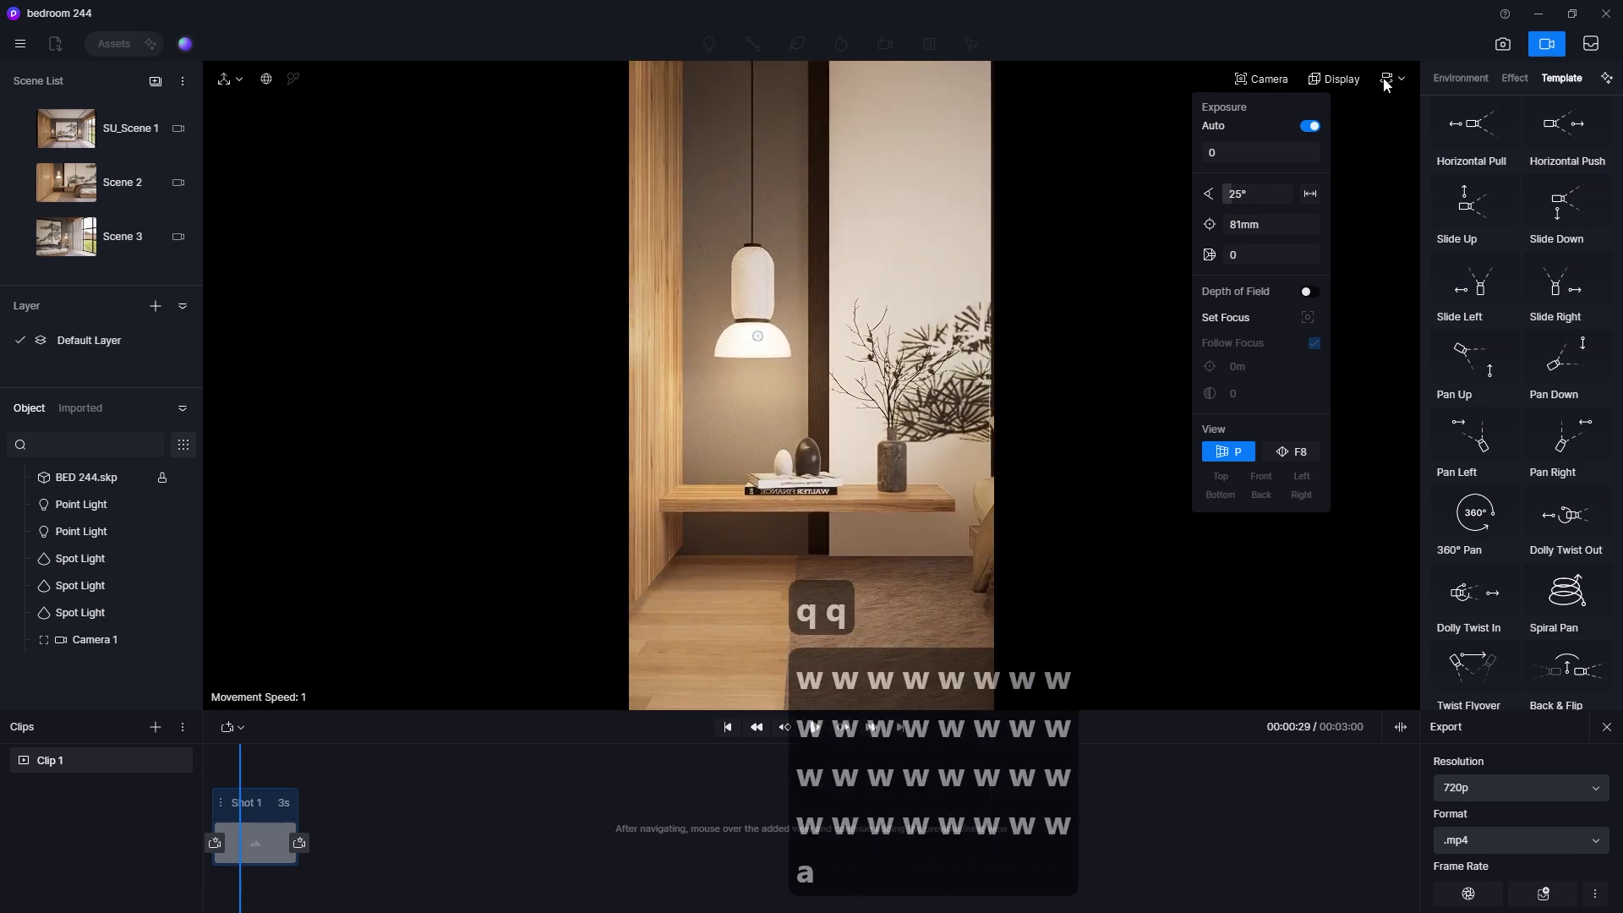
Step: Set the movement speed to 3 and shift the camera to reframe the lamp and shelf
{"action": "left_click", "coordinate": [1389, 77]}
{"action": "left_click", "coordinate": [1332, 157]}
{"action": "type", "text": "3"}
{"action": "key", "text": "Return"}
{"action": "key", "text": "w"}
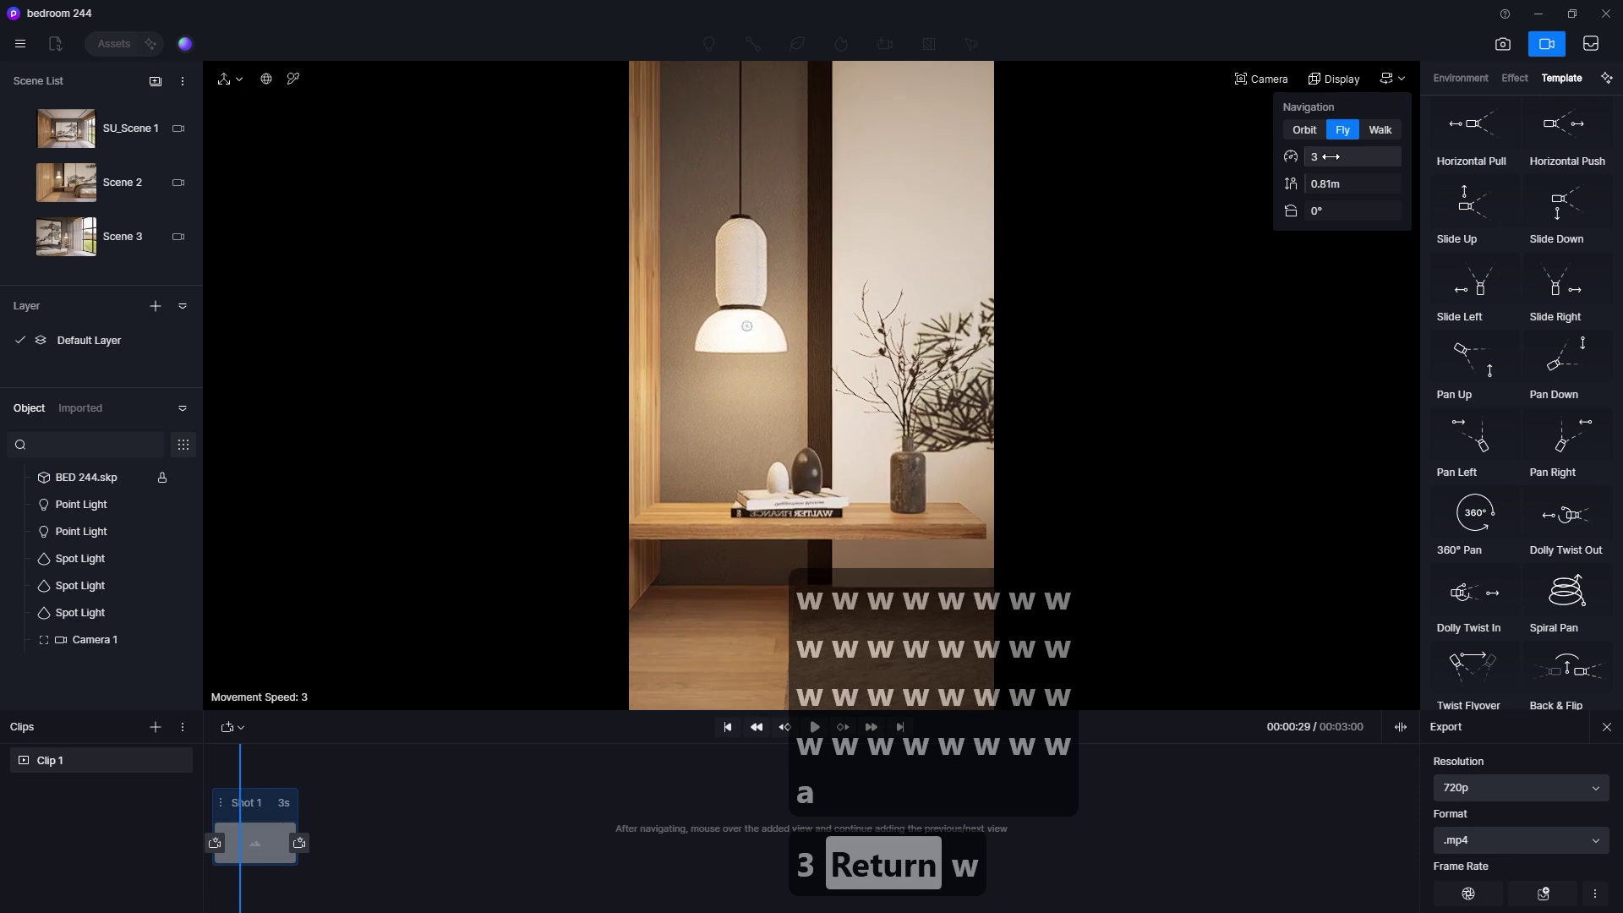
{"action": "key", "text": "s"}
{"action": "key", "text": "d"}
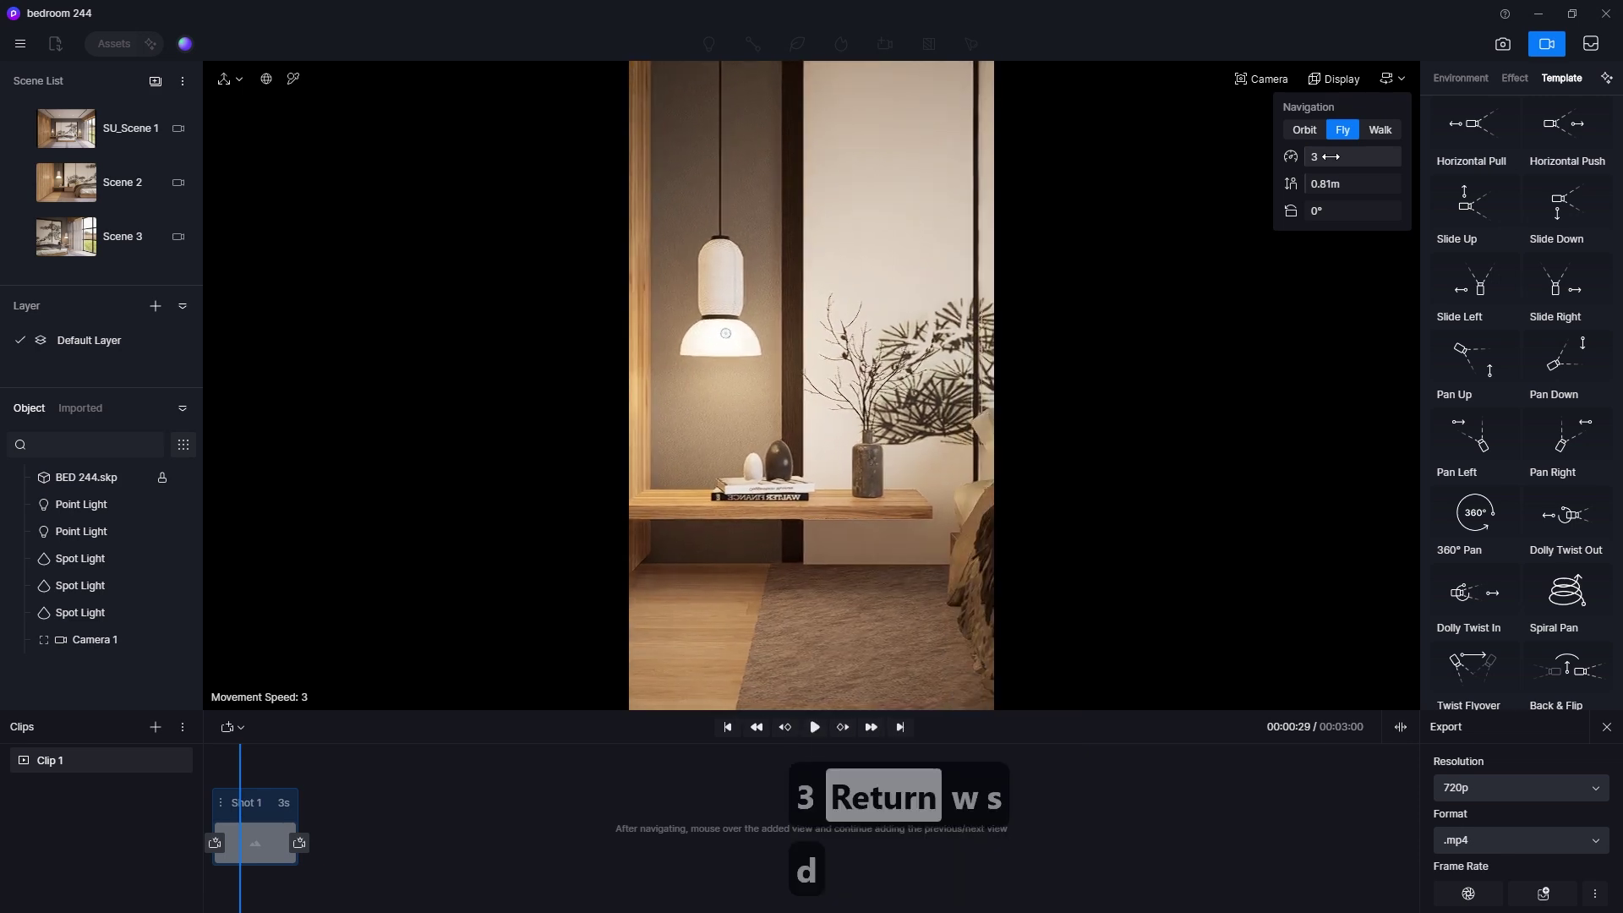
{"action": "key", "text": "a"}
Step: Set the movement speed to 1, fine-tune the sideways framing of the shelf, and update Shot 1's first view
{"action": "left_click", "coordinate": [1359, 155]}
{"action": "type", "text": "1"}
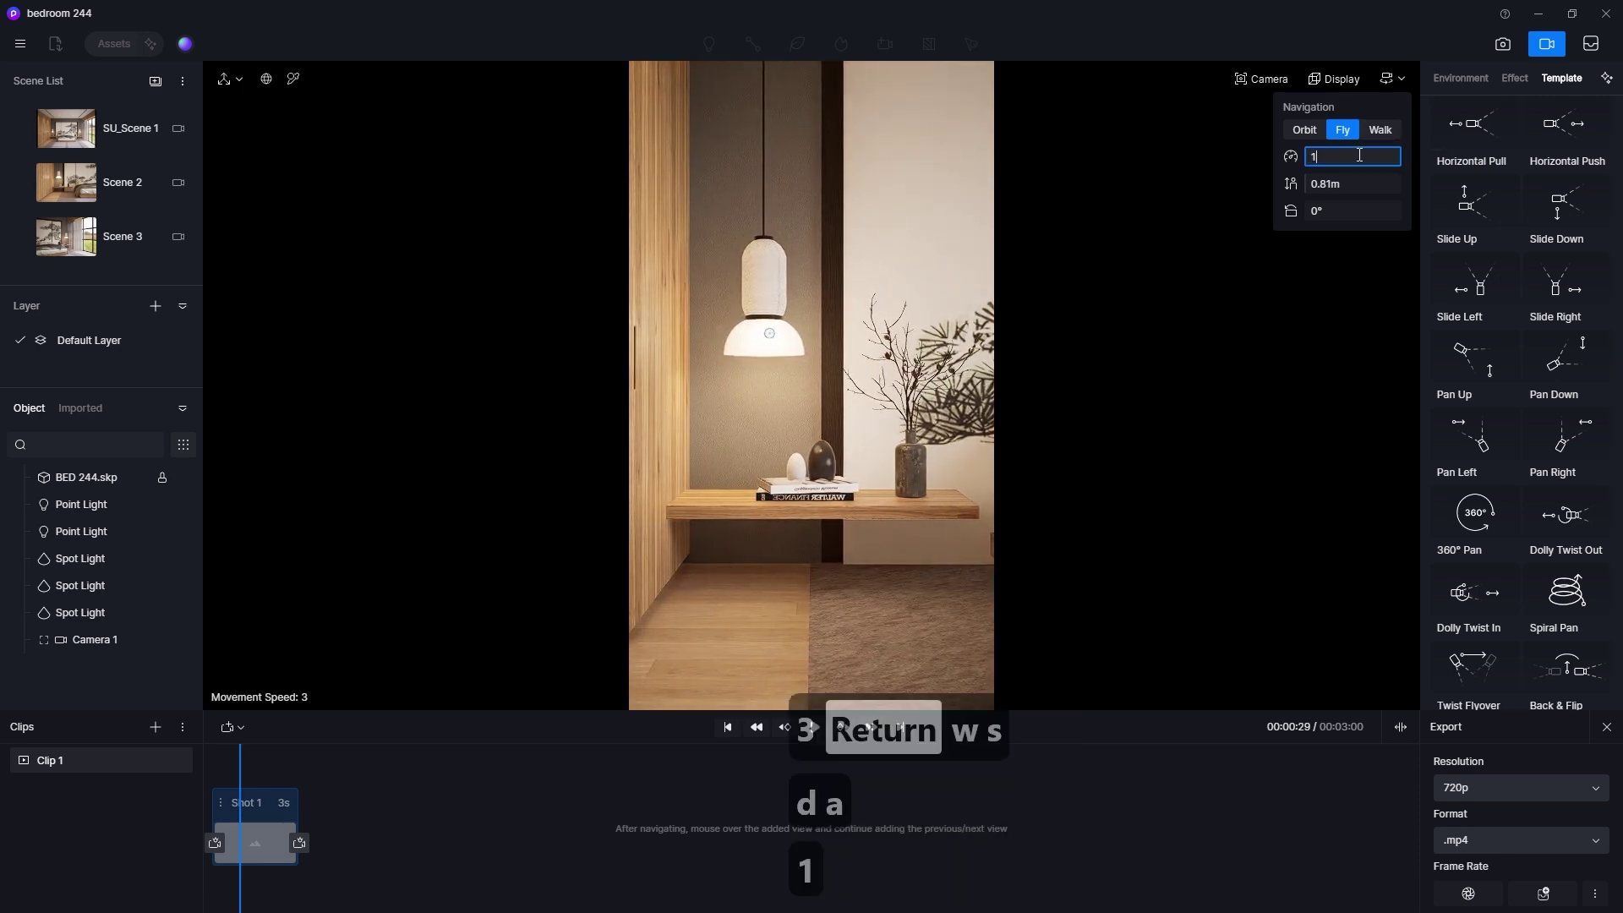
{"action": "key", "text": "Return"}
{"action": "key", "text": "d"}
{"action": "key", "text": "a"}
{"action": "key", "text": "d"}
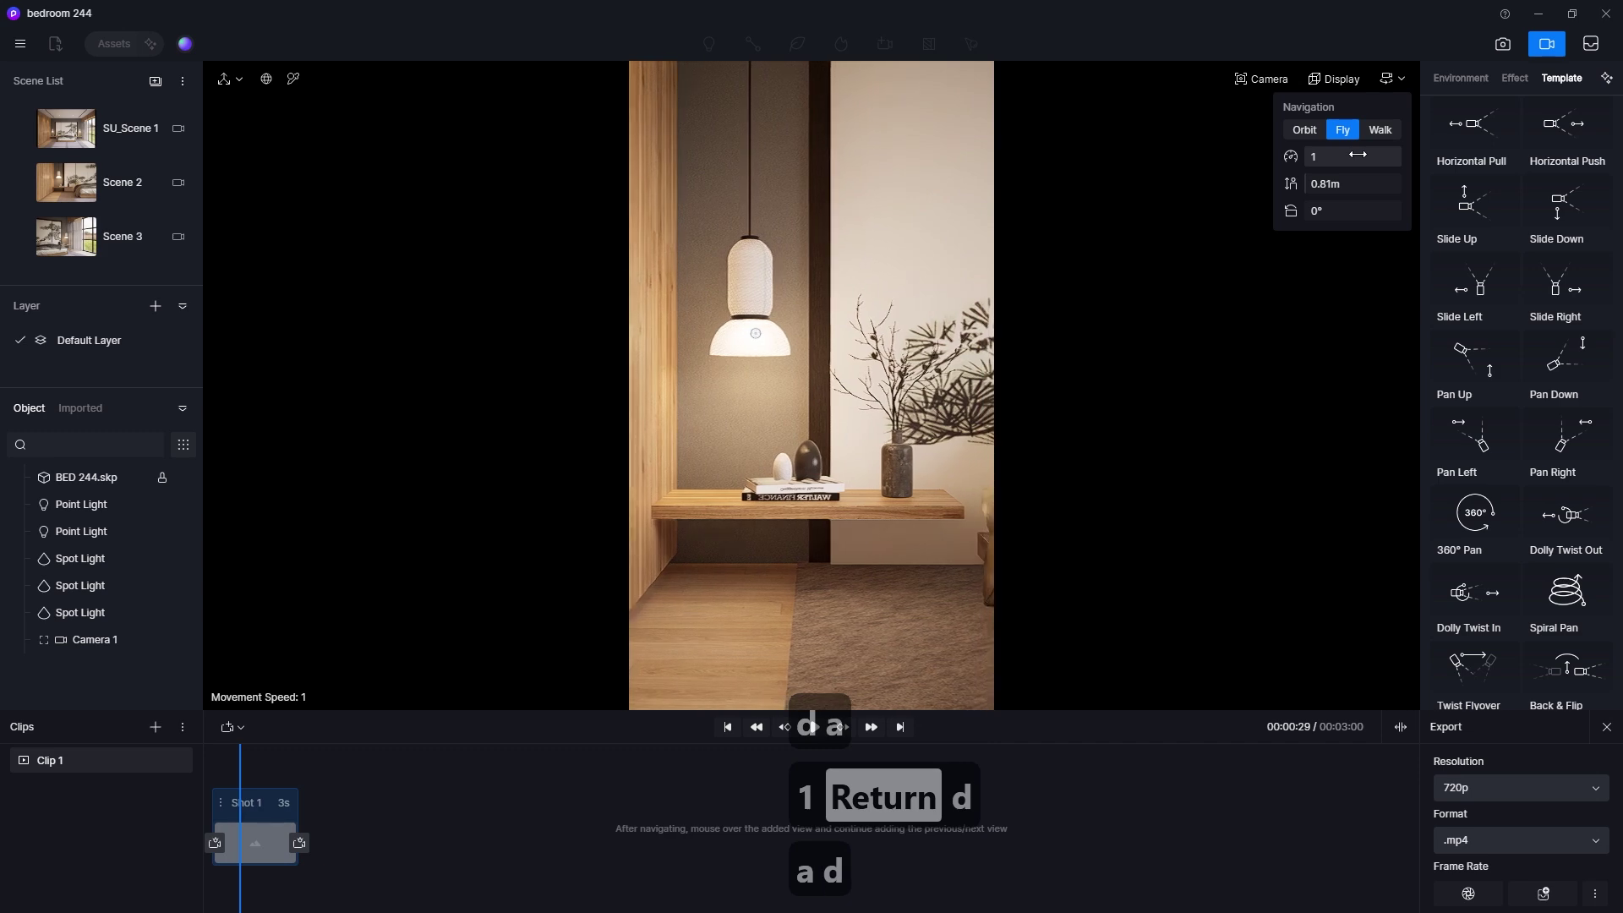
{"action": "left_click", "coordinate": [282, 883]}
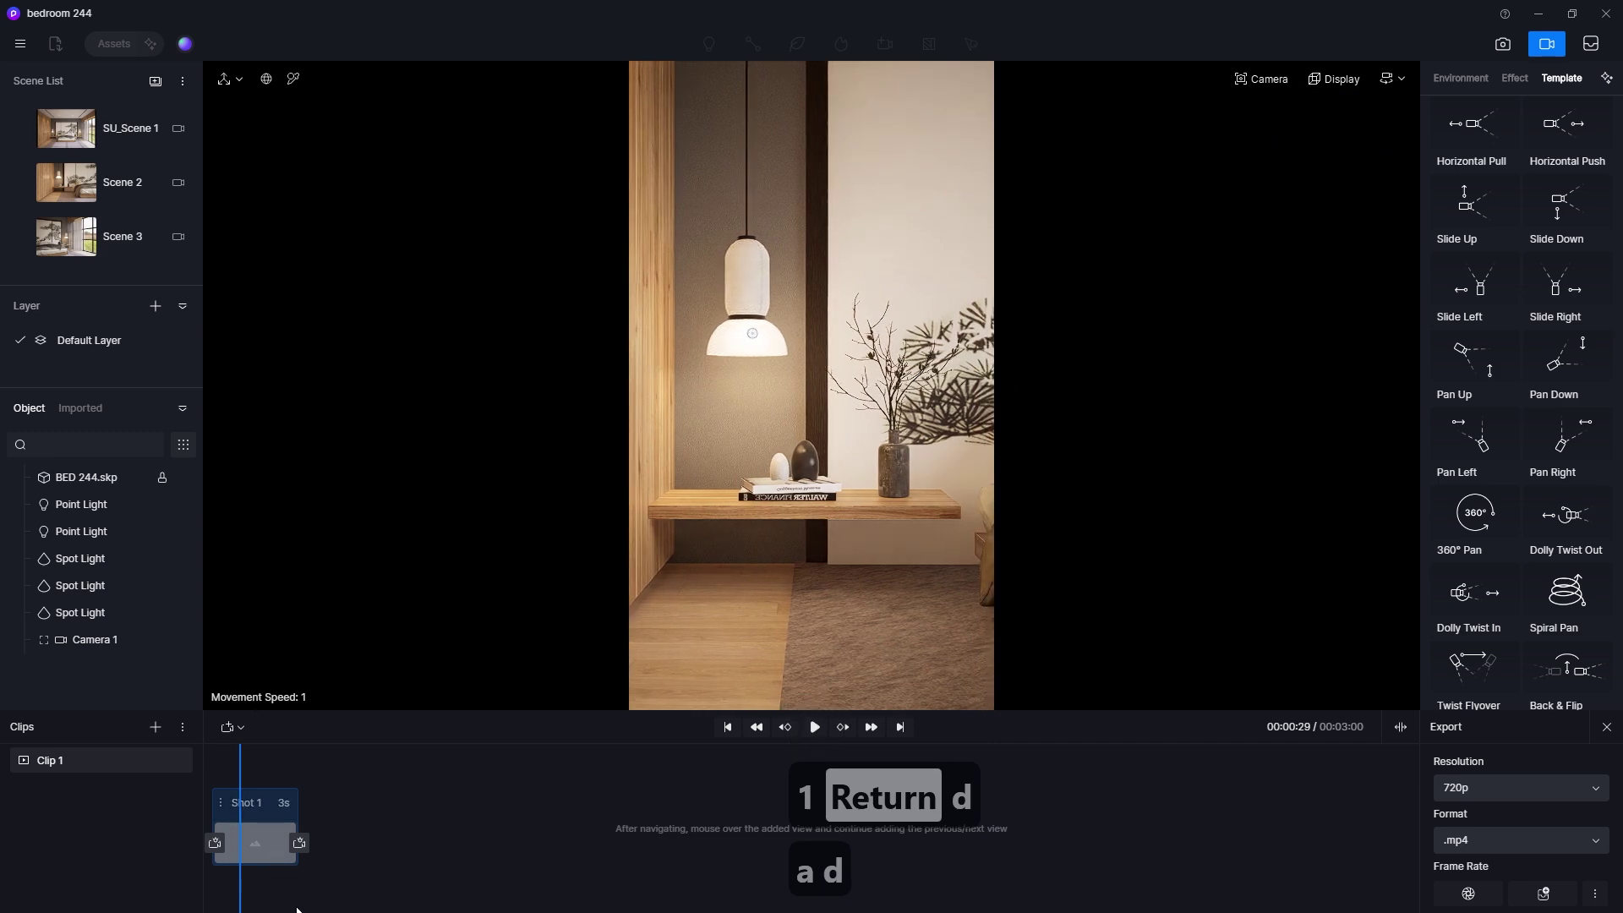
Step: Pull the camera straight back from the shelf at movement speed 3 to frame the wardrobe and bed edge
{"action": "key", "text": "s"}
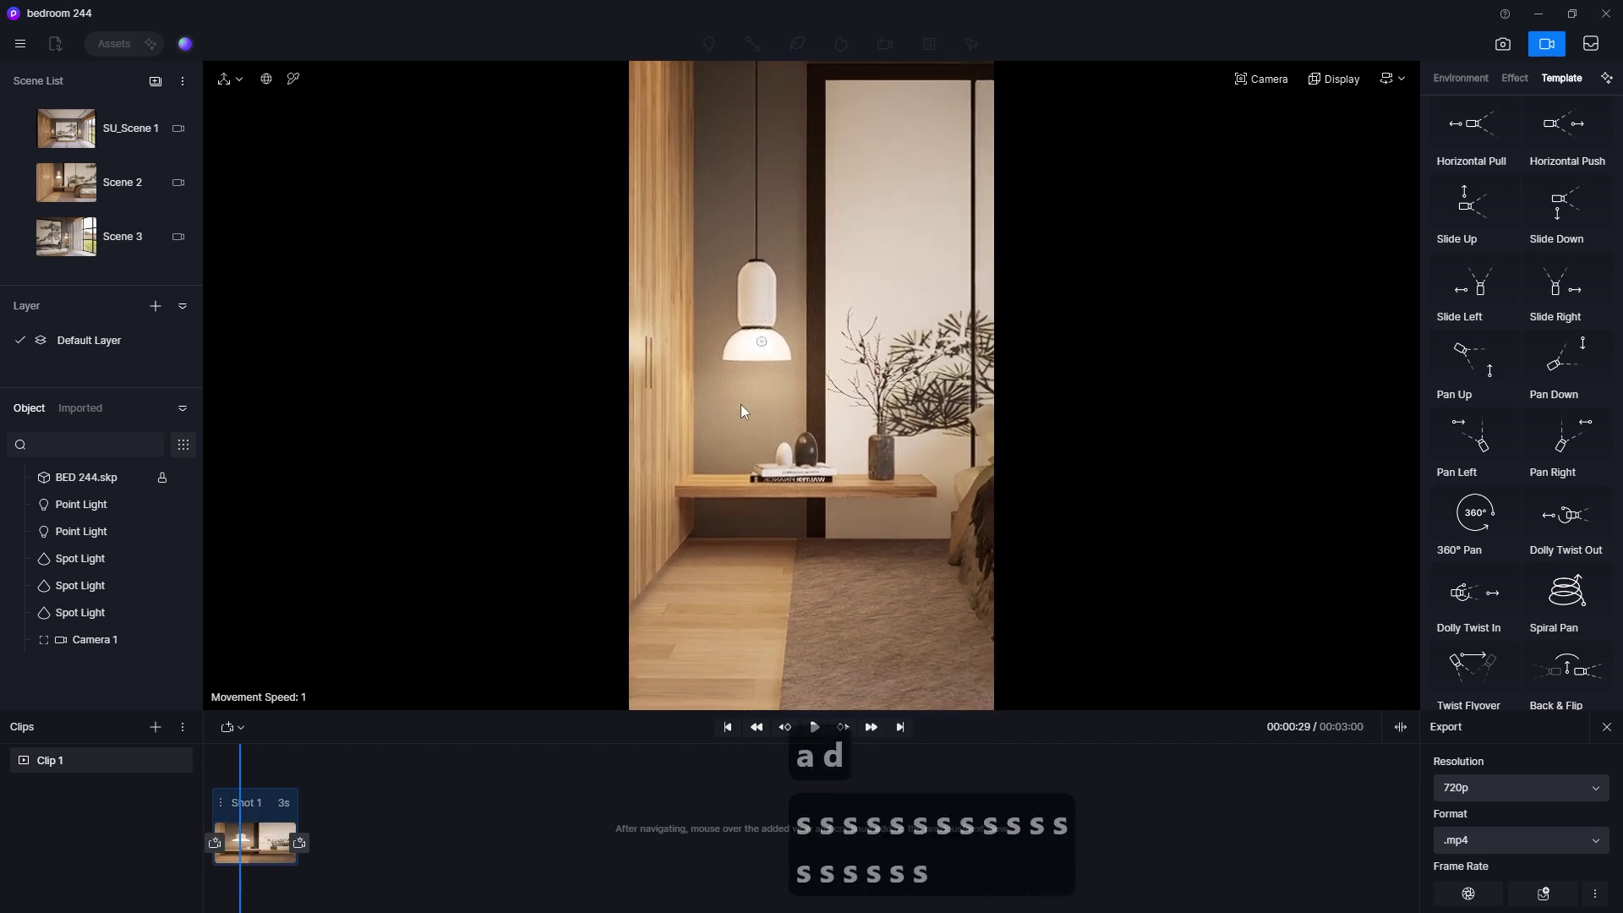
{"action": "left_click", "coordinate": [1386, 80]}
{"action": "left_click", "coordinate": [1357, 157]}
{"action": "type", "text": "3"}
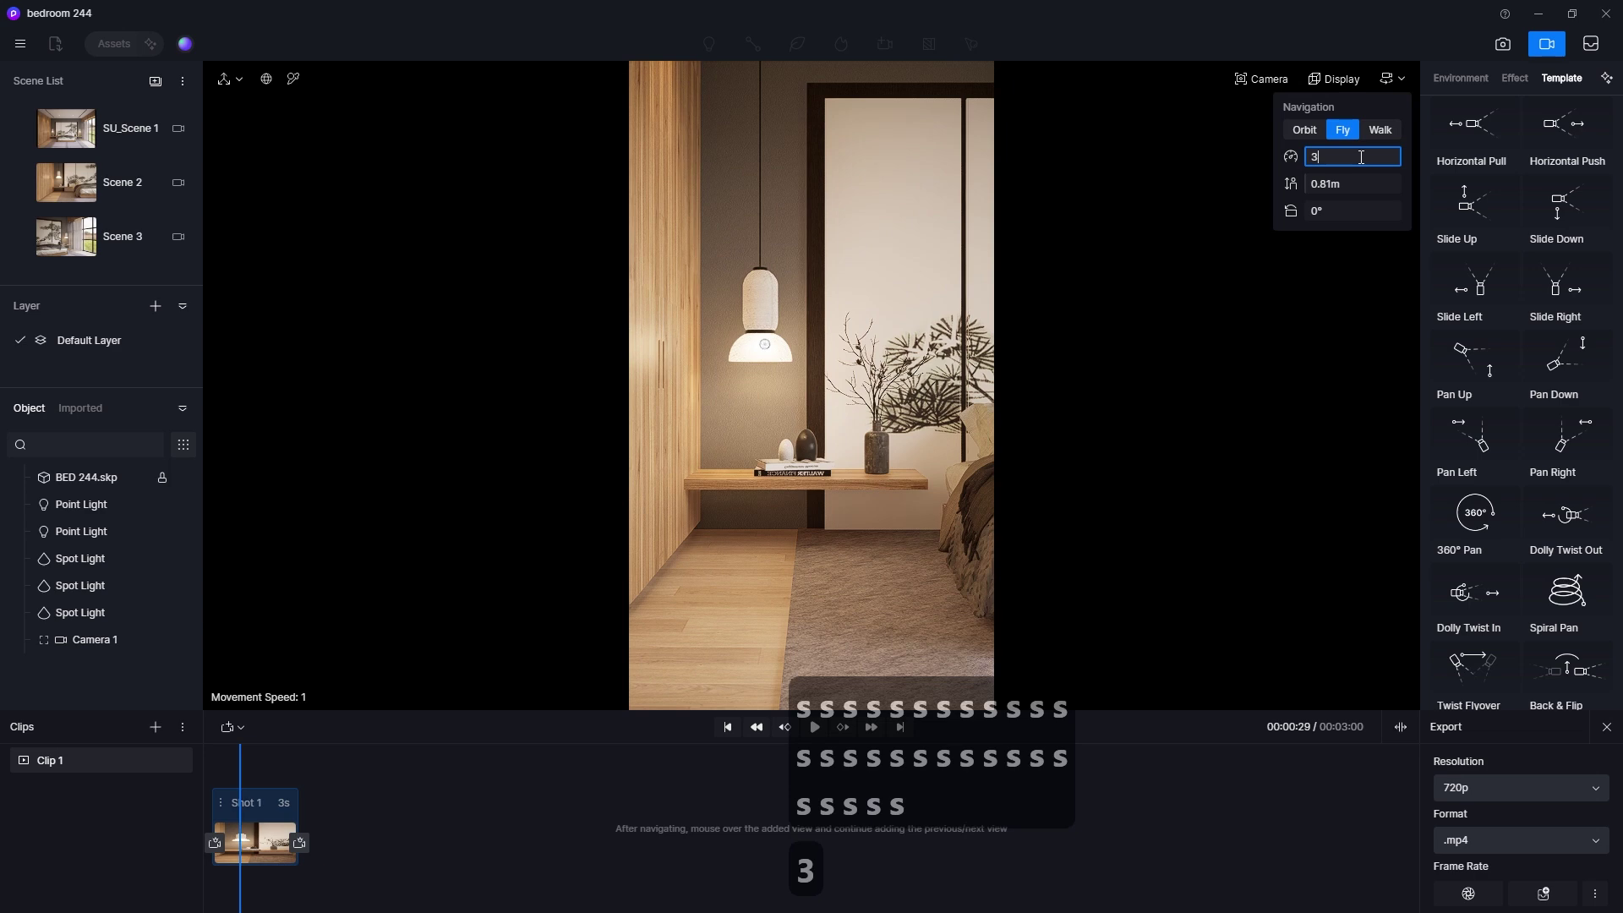
{"action": "key", "text": "Return"}
{"action": "key", "text": "s"}
{"action": "key", "text": "w"}
{"action": "key", "text": "s"}
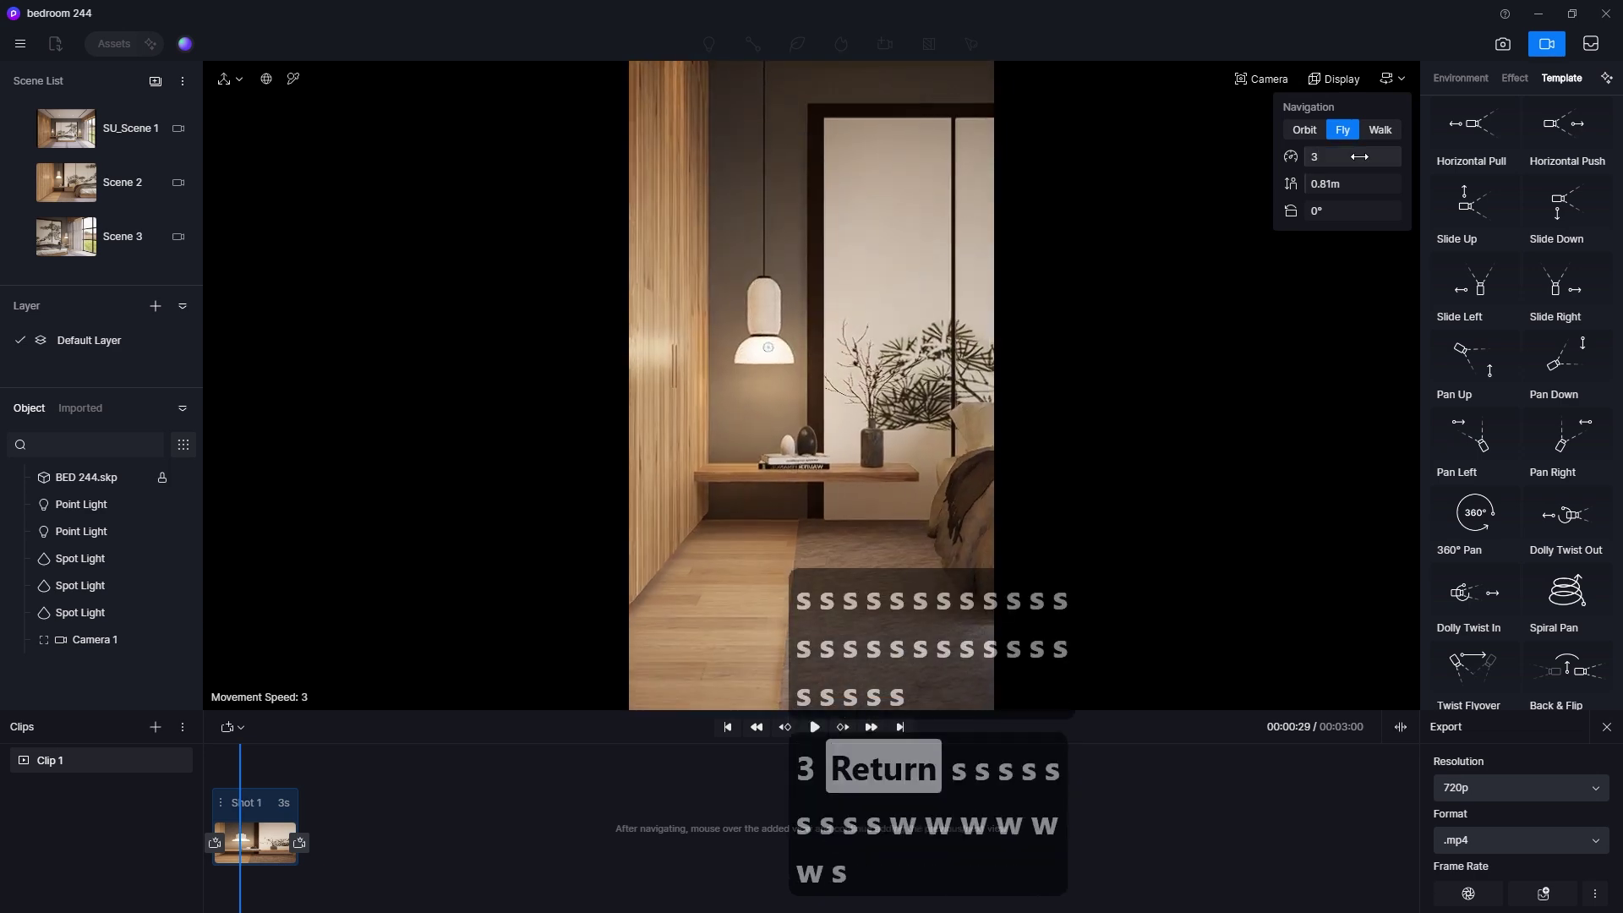
{"action": "key", "text": "s"}
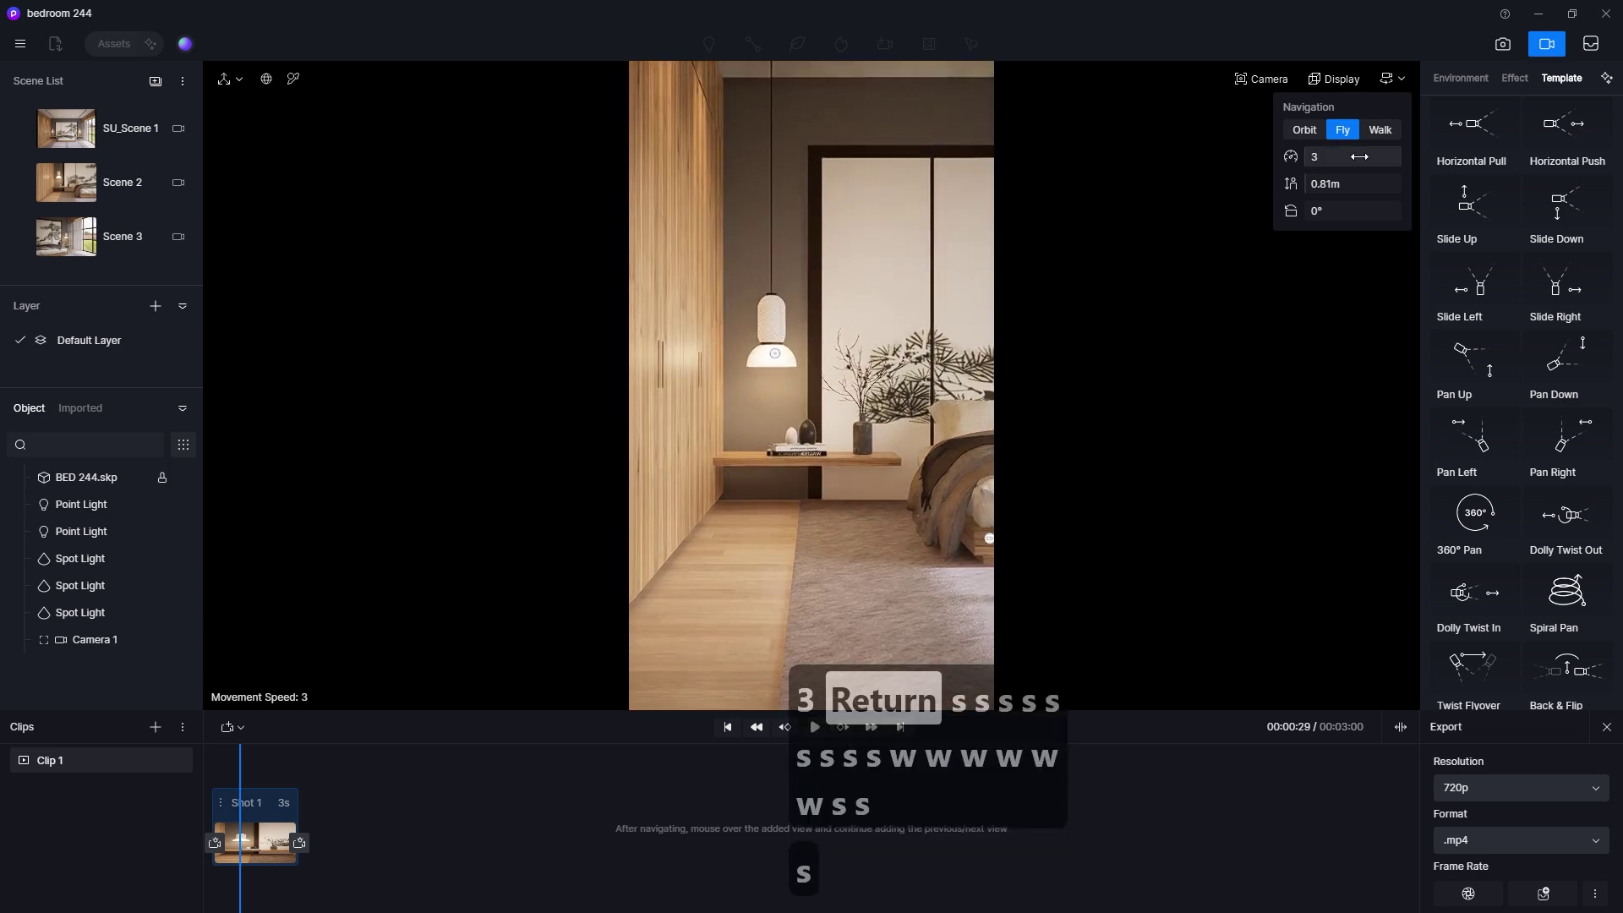
{"action": "key", "text": "w"}
{"action": "key", "text": "s"}
{"action": "key", "text": "s"}
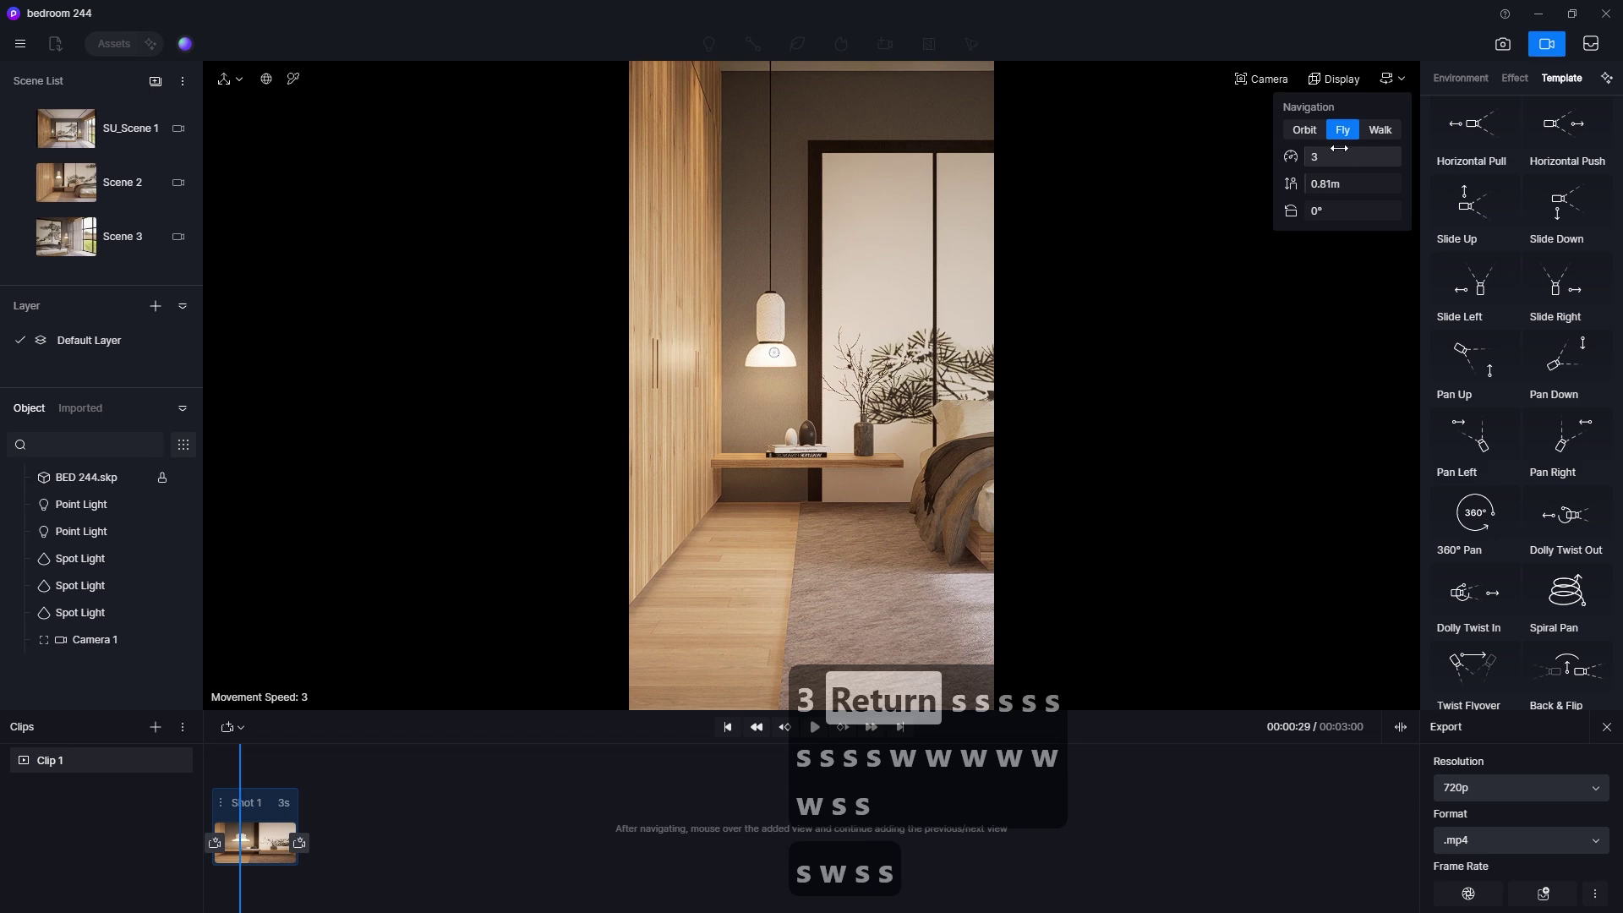
{"action": "key", "text": "w"}
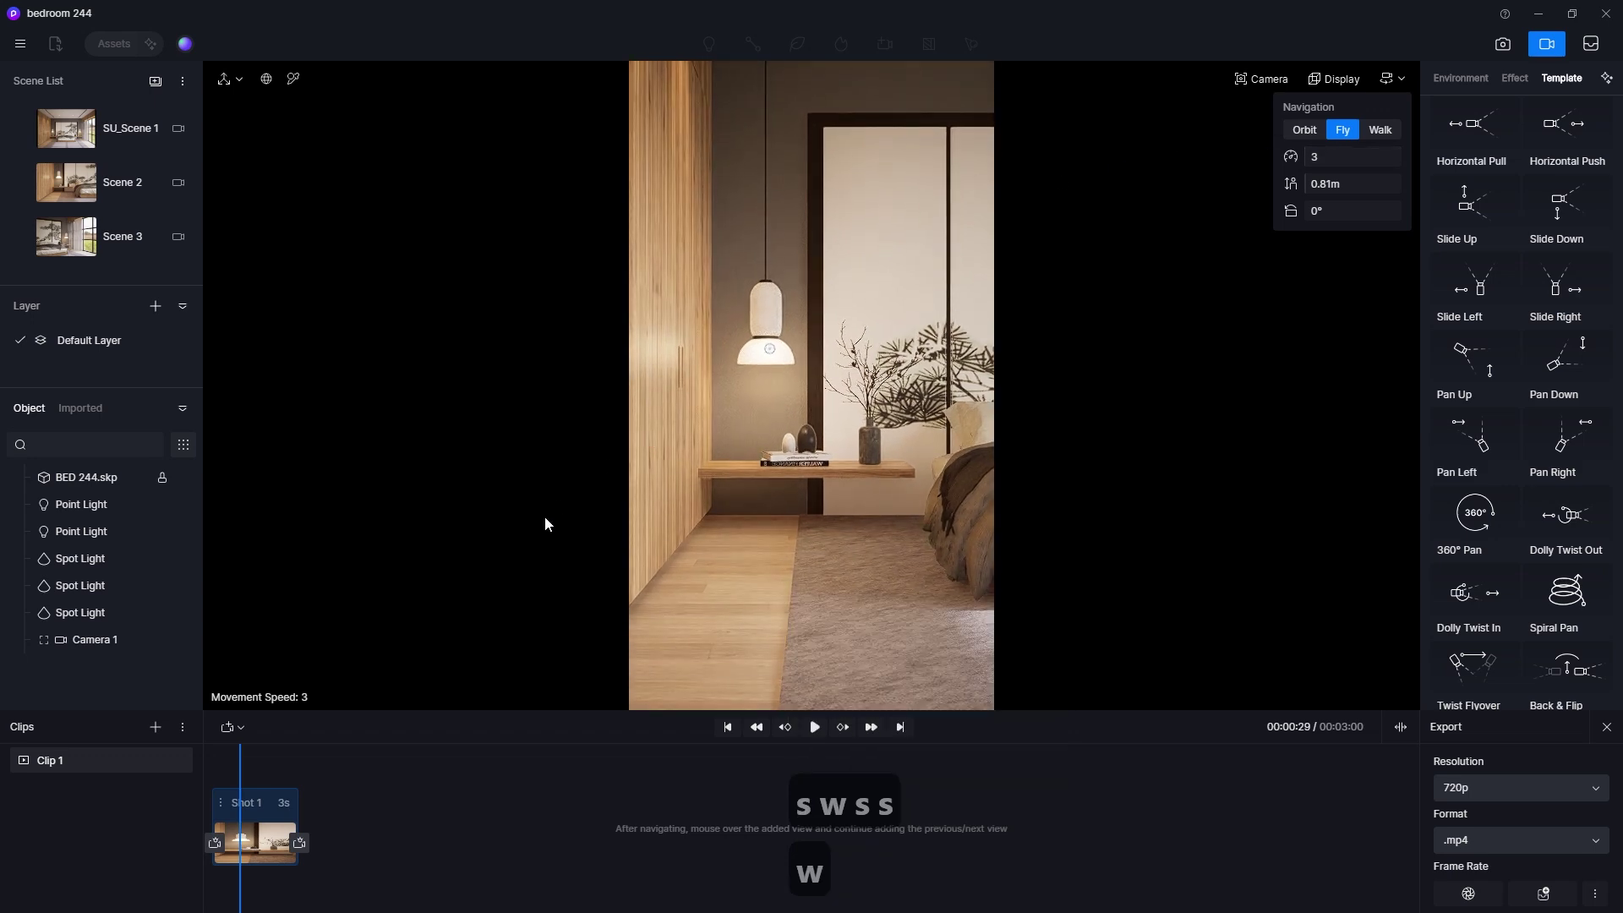
Step: Add the pulled-back view as Shot 1's second view, set the duration to 4 seconds, and play the clip
{"action": "left_click", "coordinate": [300, 843]}
{"action": "left_click", "coordinate": [365, 798]}
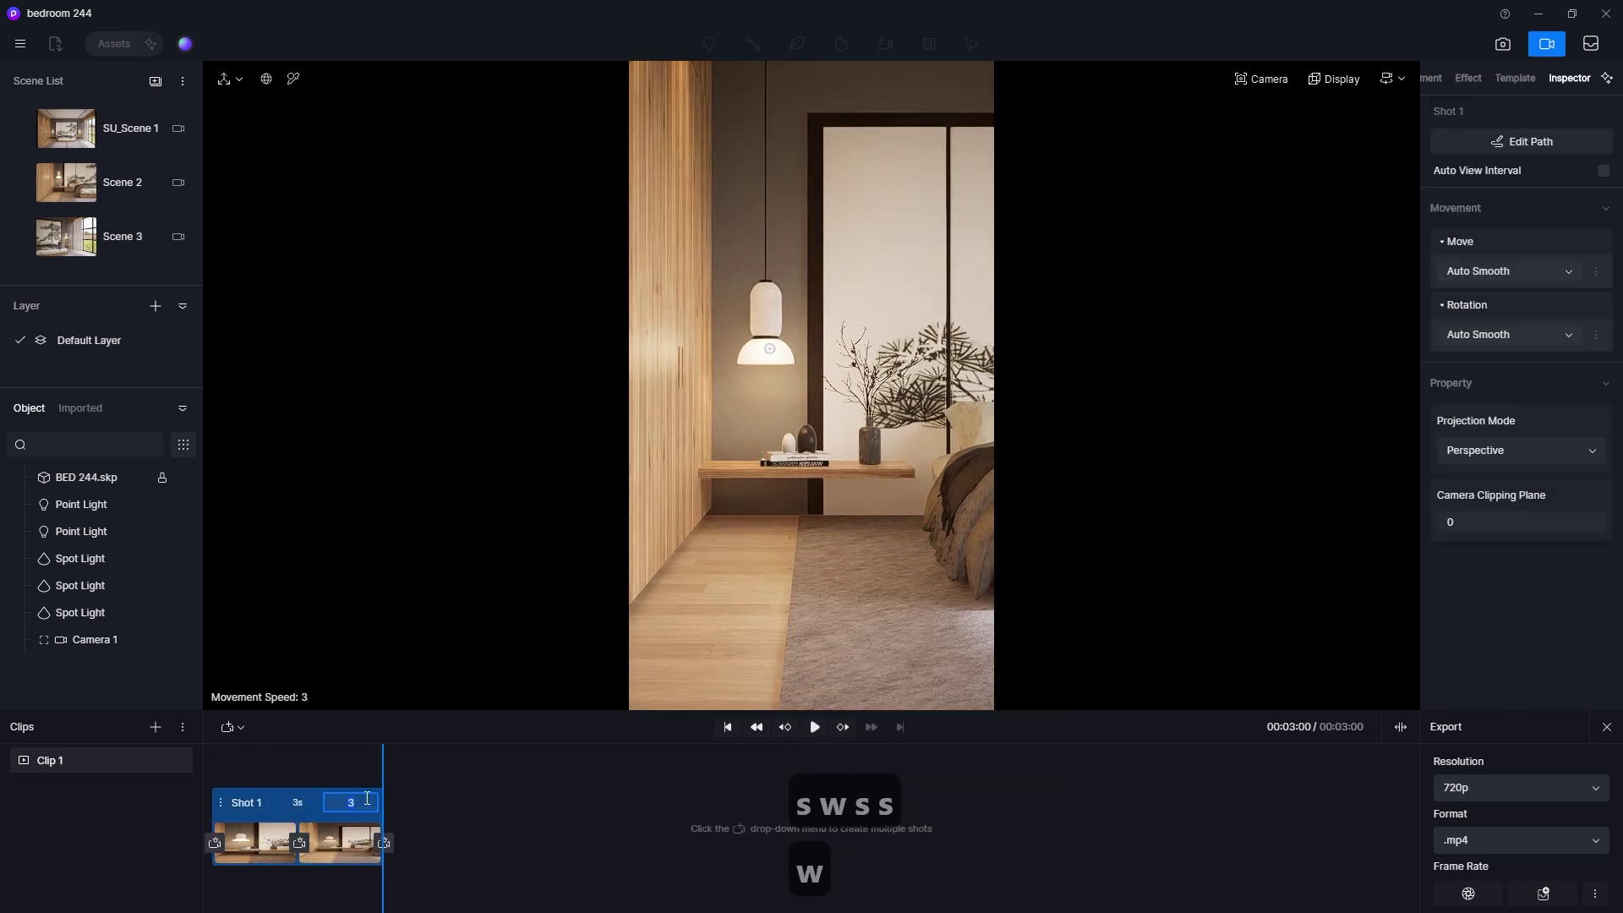
{"action": "type", "text": "4"}
{"action": "key", "text": "Return"}
{"action": "left_click", "coordinate": [815, 727]}
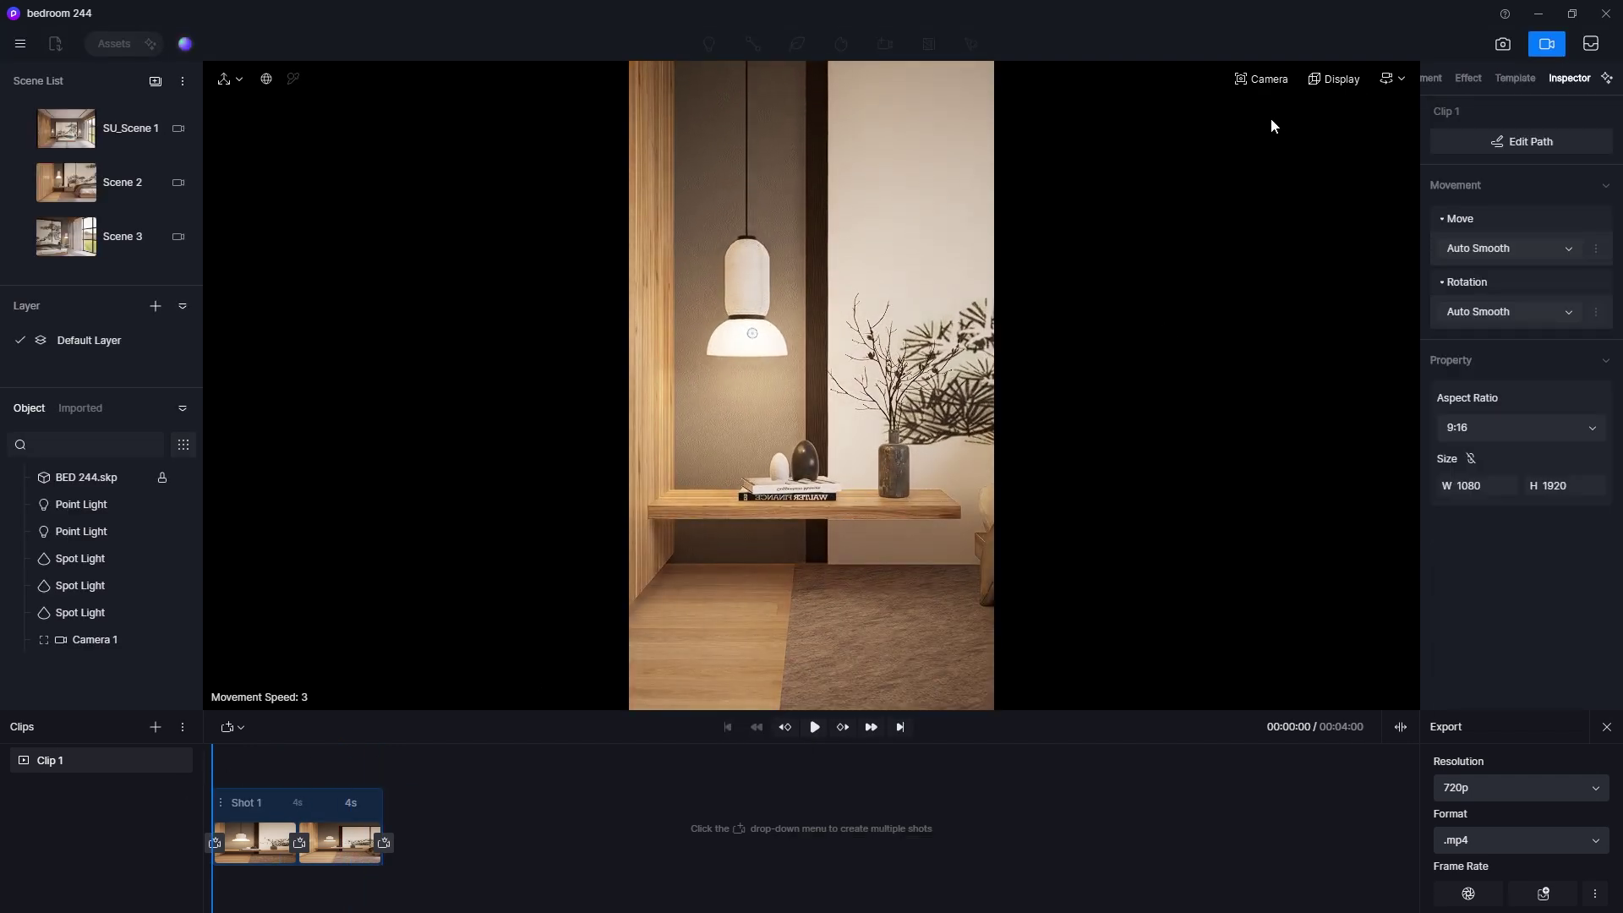
Step: Enable depth of field on the shot's first view and focus on the books on the bedside shelf
{"action": "left_click", "coordinate": [1266, 80]}
{"action": "left_click", "coordinate": [1309, 292]}
{"action": "left_click", "coordinate": [1308, 317]}
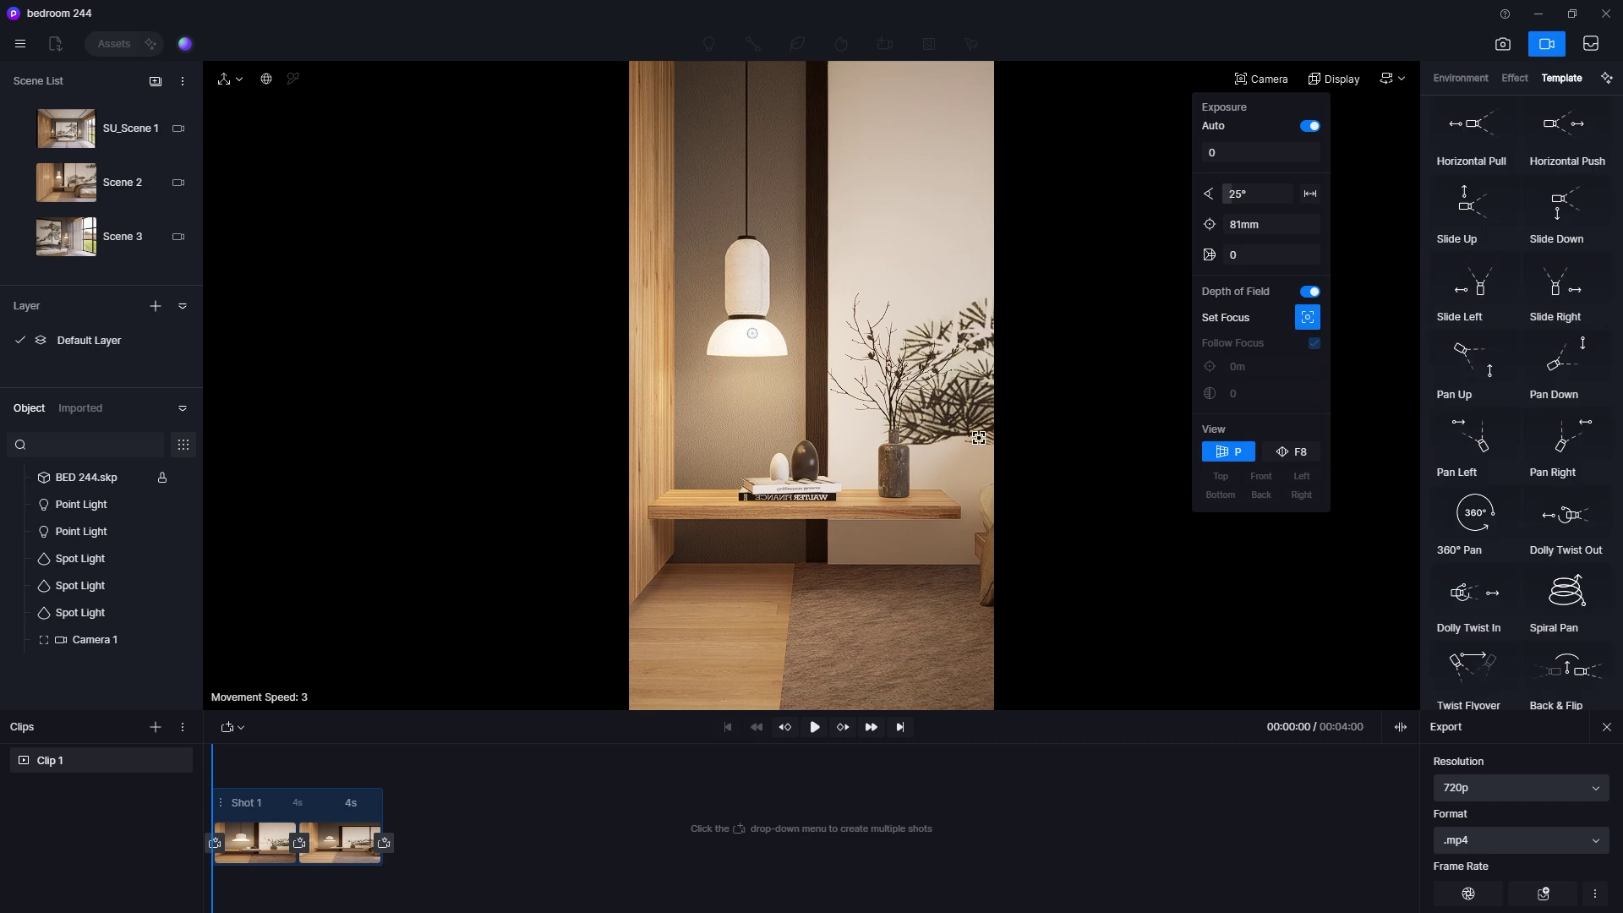
{"action": "left_click", "coordinate": [797, 500]}
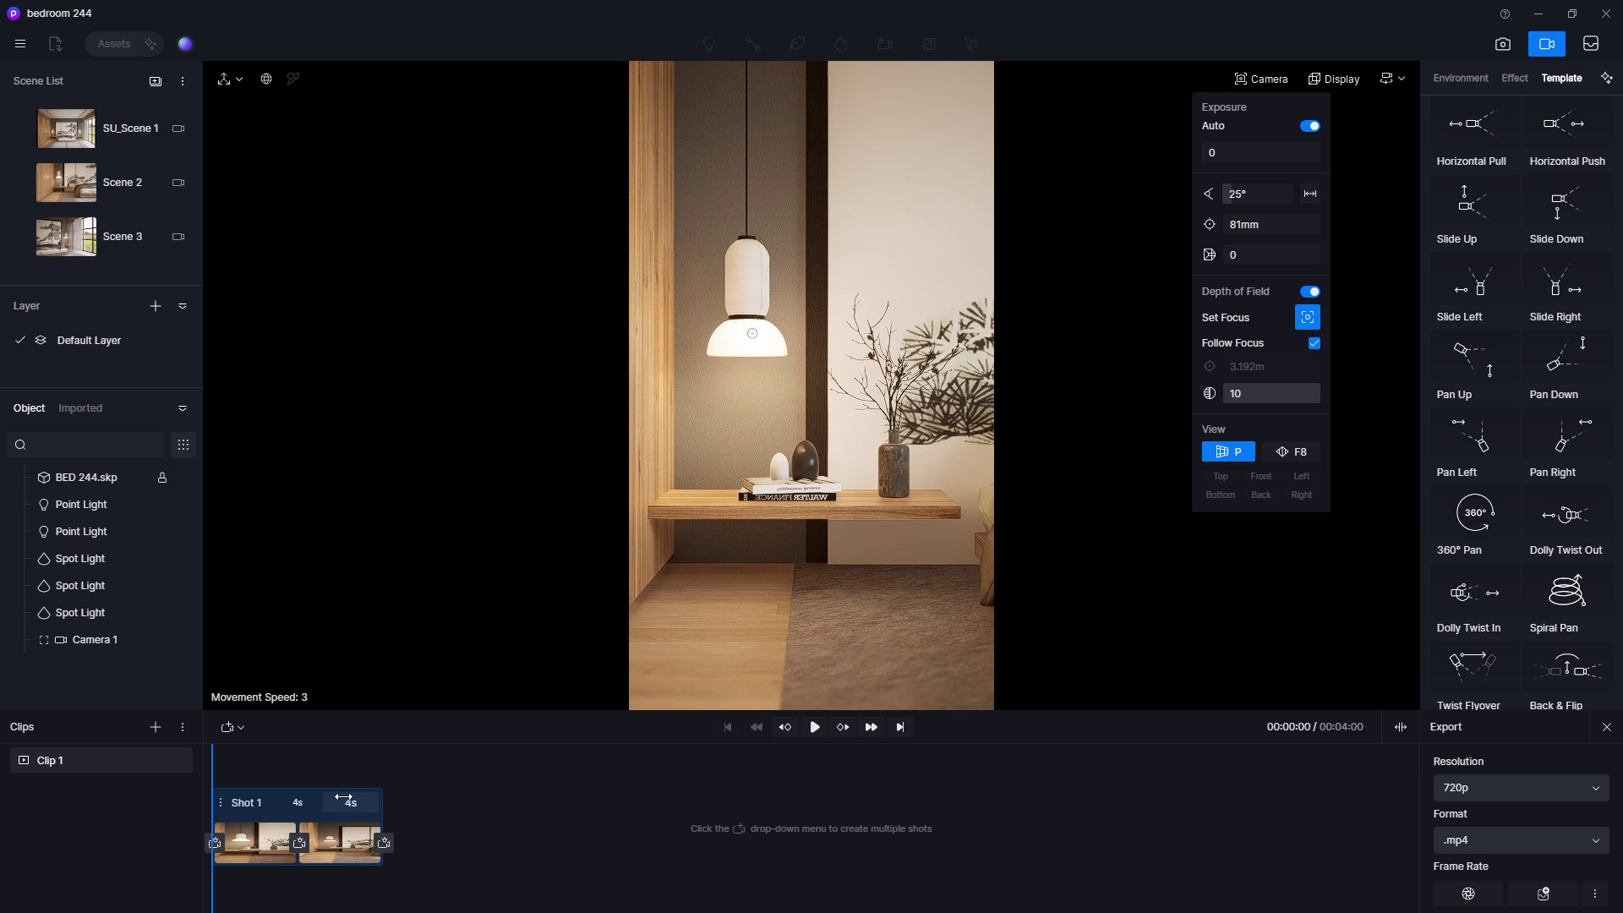
Step: Enable depth of field on the shot's second view, focus on the books on the shelf, and return the playhead to the start
{"action": "left_click", "coordinate": [347, 845]}
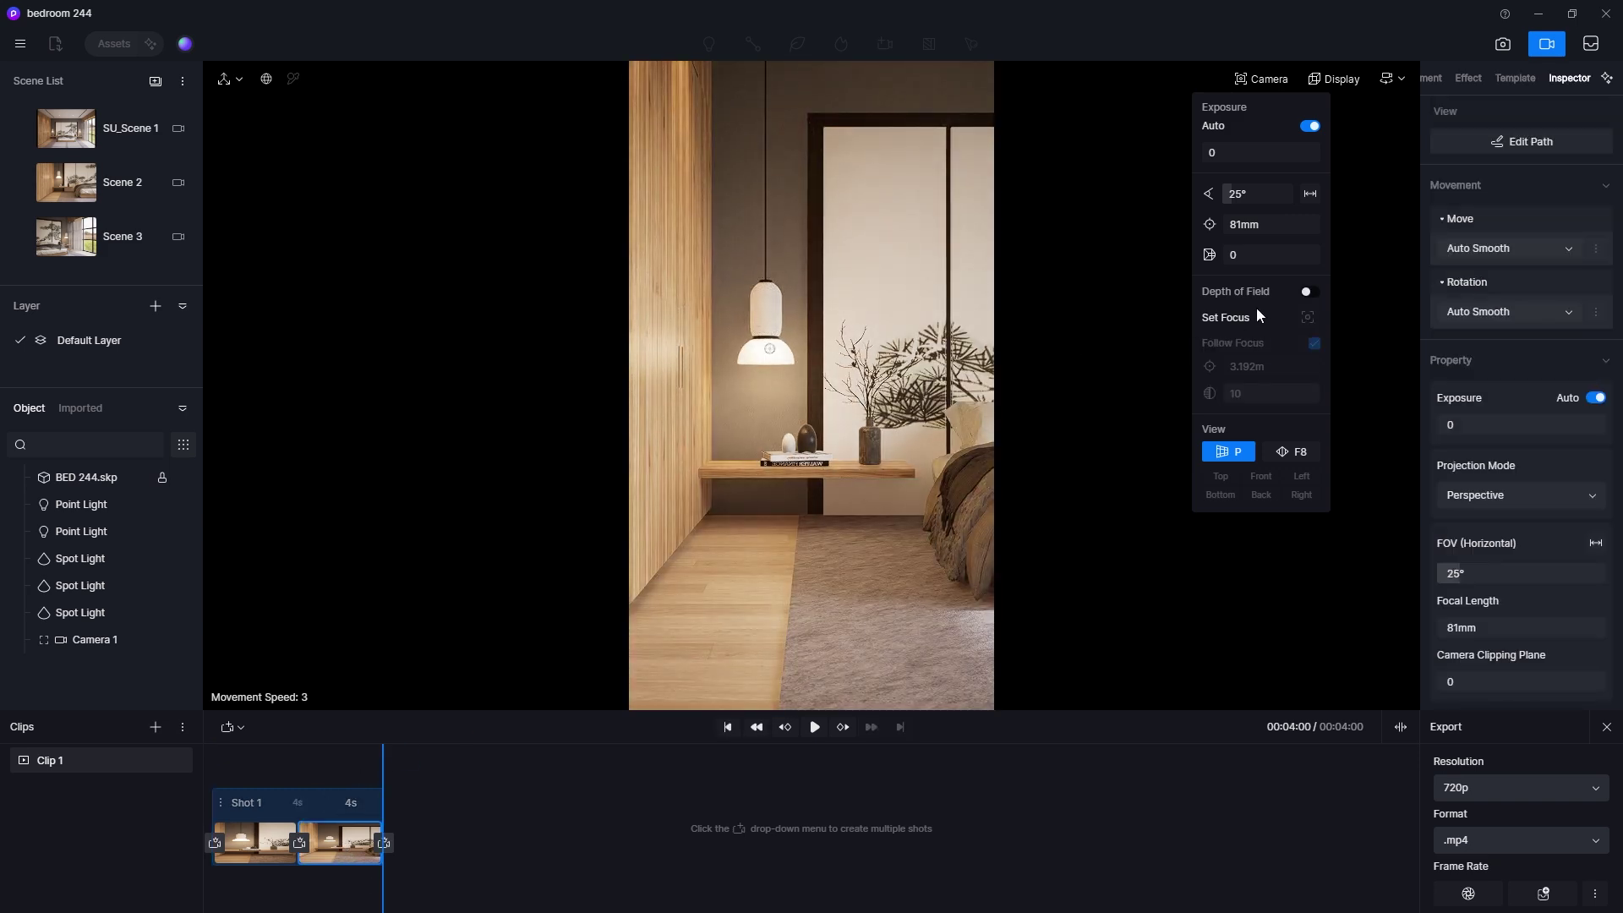
{"action": "left_click", "coordinate": [1309, 292]}
{"action": "left_click", "coordinate": [1307, 317]}
{"action": "left_click", "coordinate": [806, 460]}
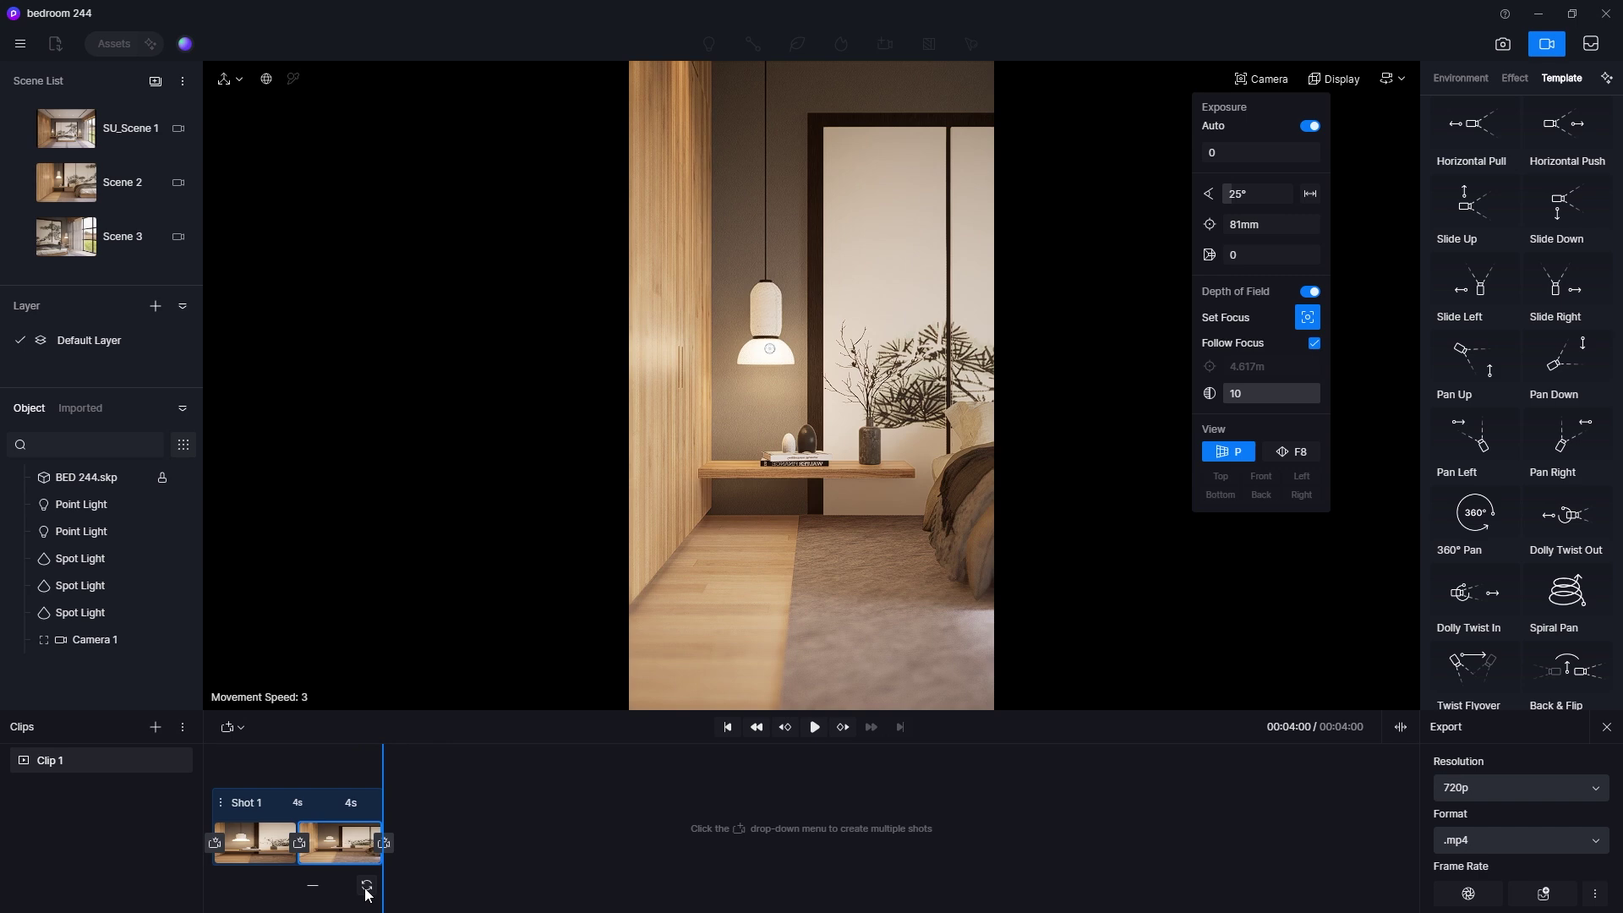
{"action": "left_click_drag", "start_coordinate": [383, 757], "coordinate": [203, 768]}
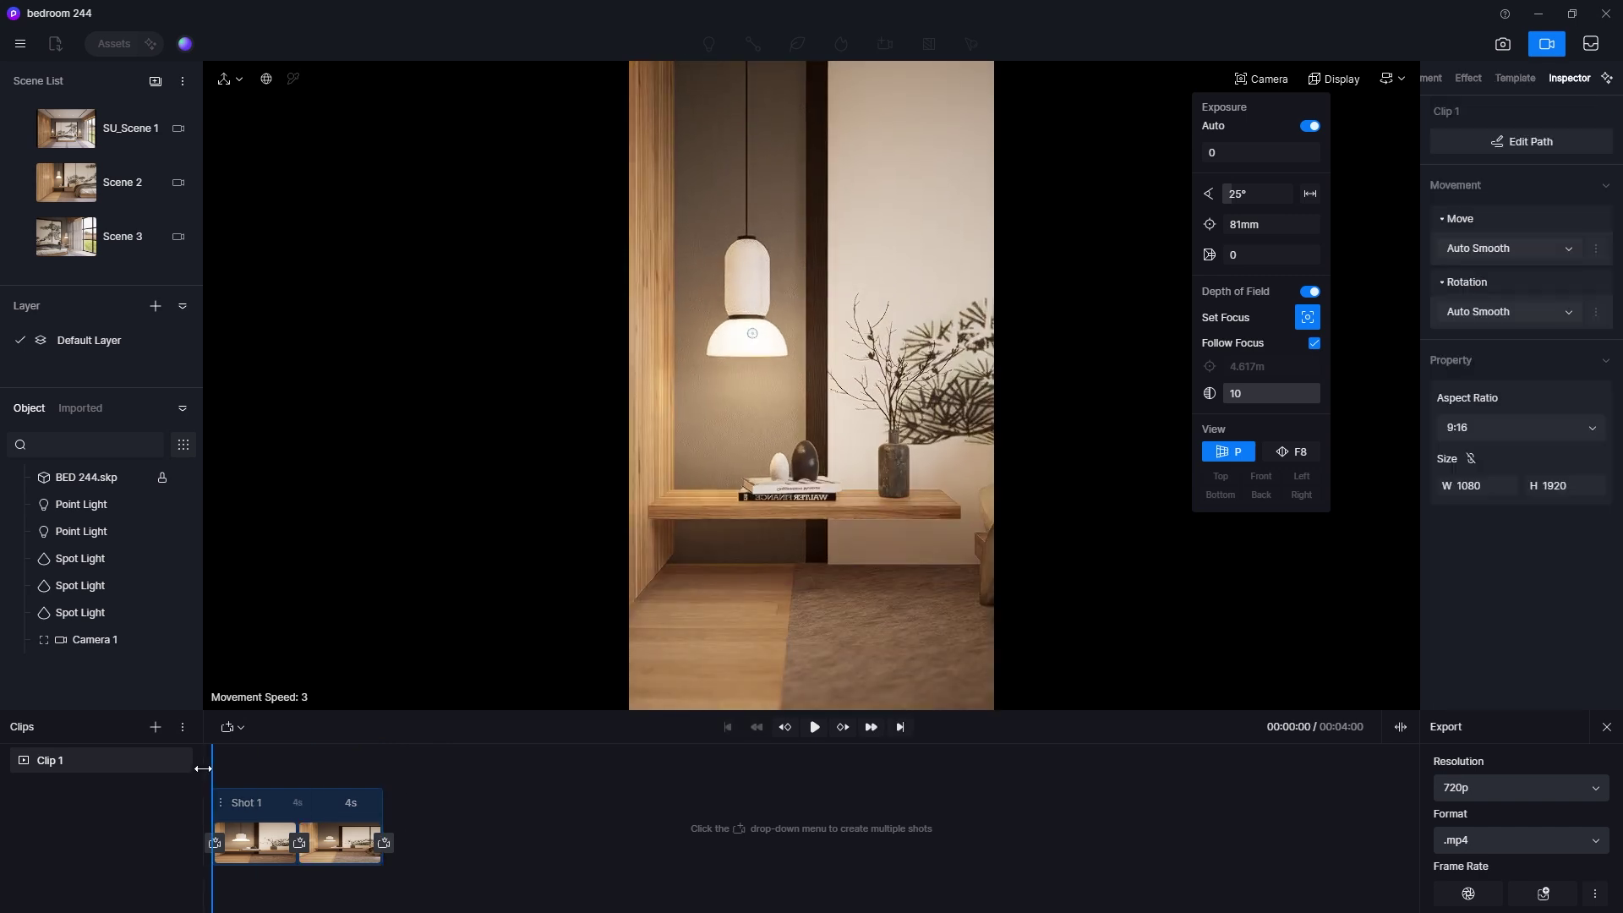
Step: Try a 5-second duration for Shot 1 and play the clip from the start
{"action": "left_click", "coordinate": [815, 728]}
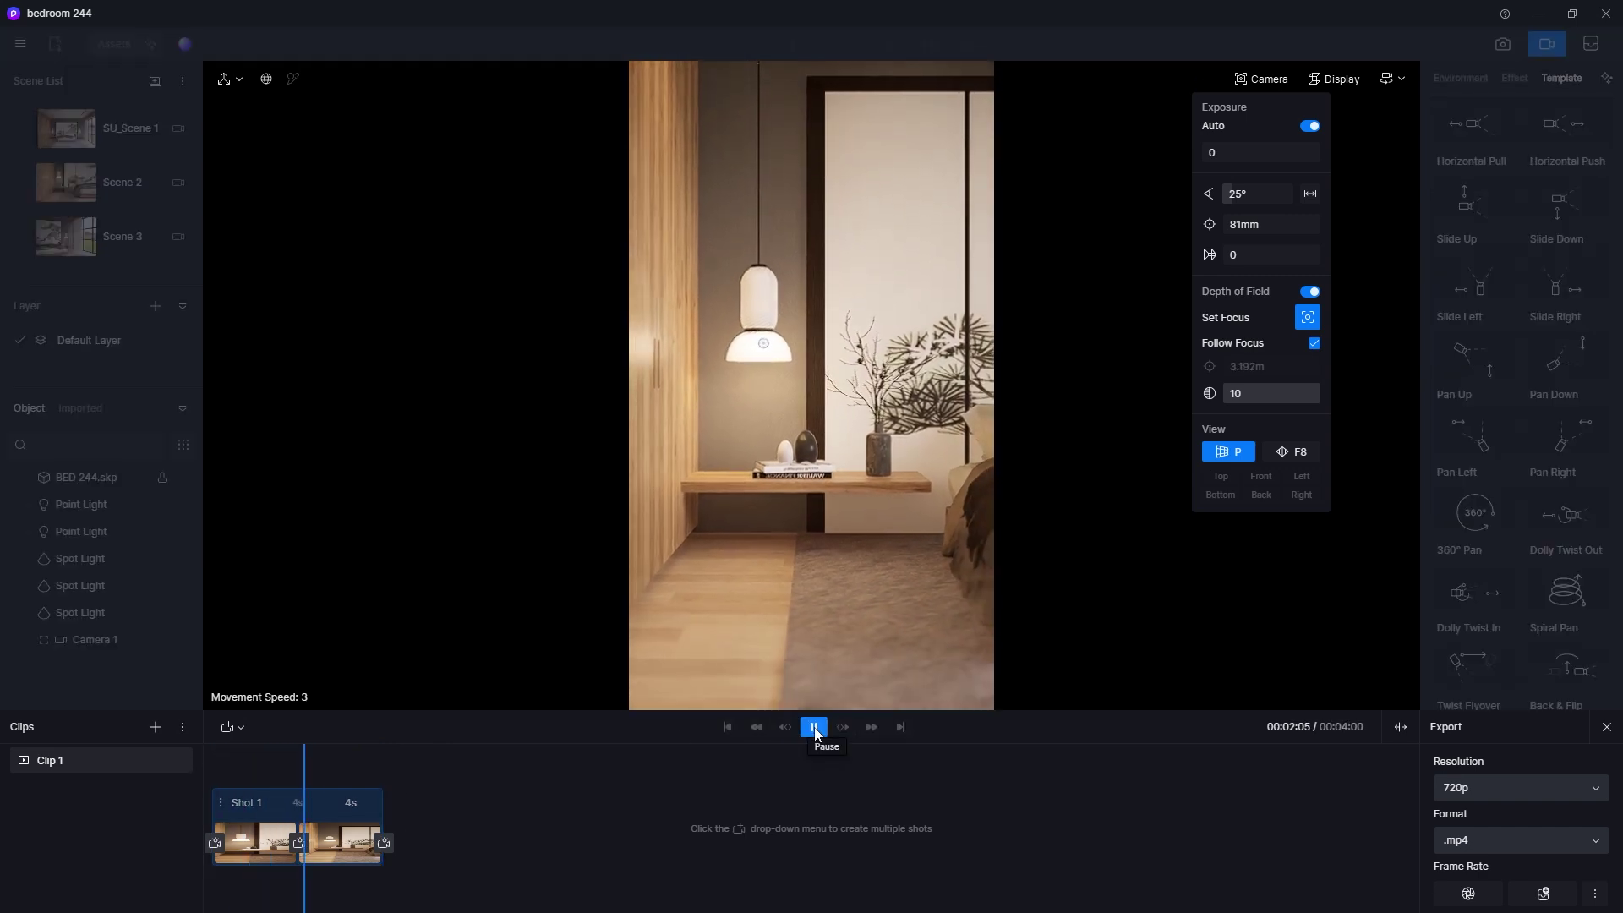
{"action": "type", "text": "5"}
{"action": "key", "text": "Return"}
{"action": "left_click_drag", "start_coordinate": [342, 769], "coordinate": [203, 775]}
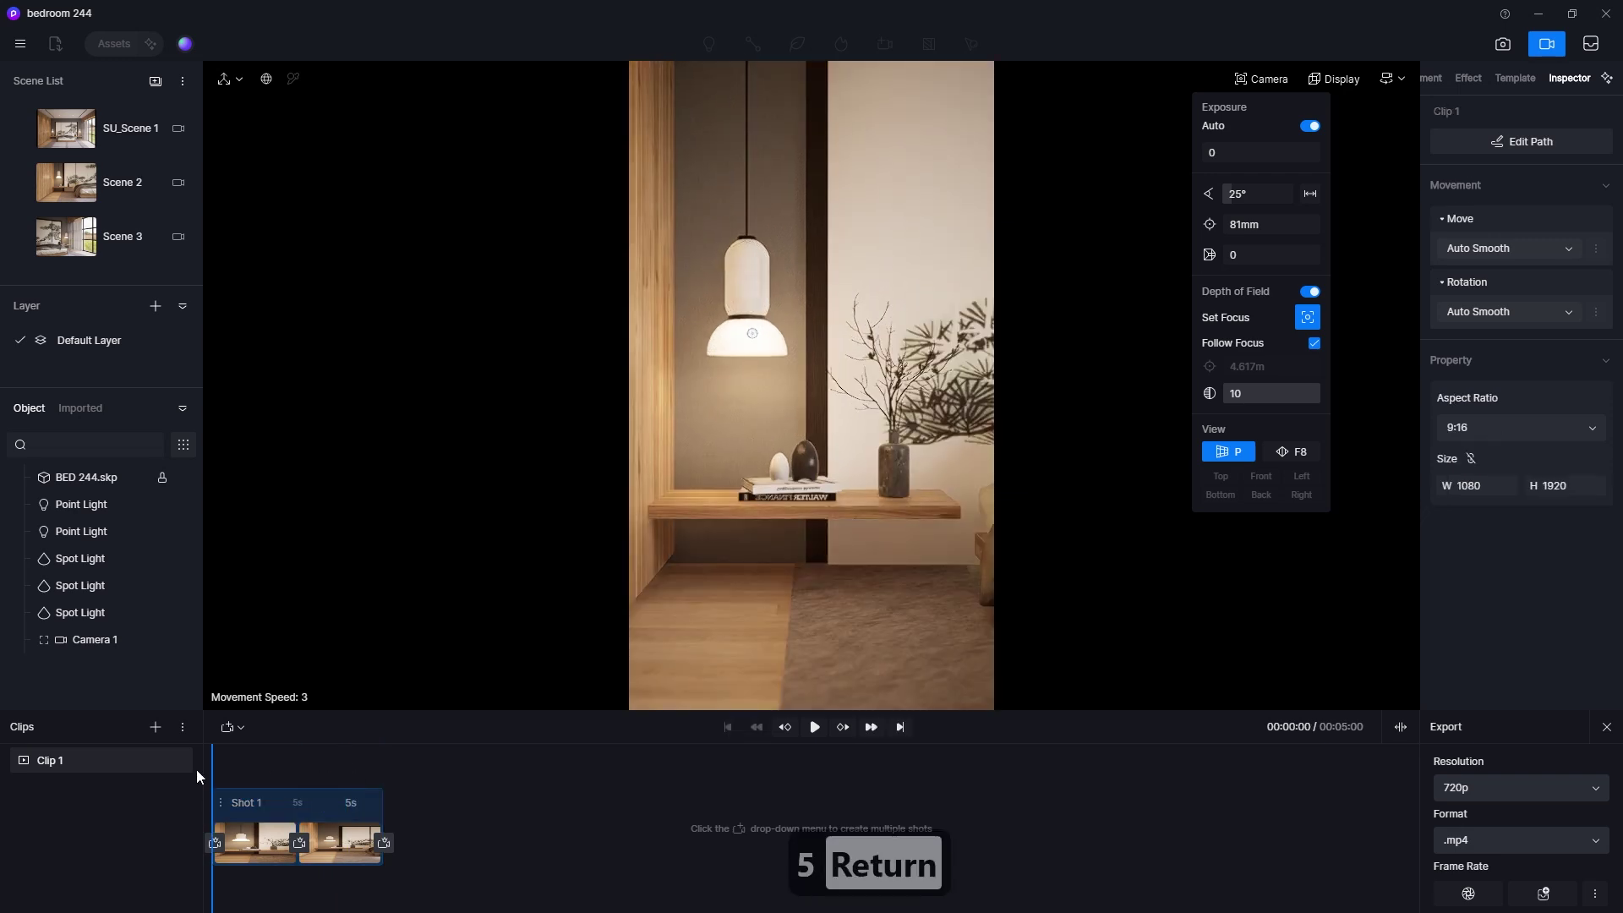
{"action": "left_click", "coordinate": [814, 728]}
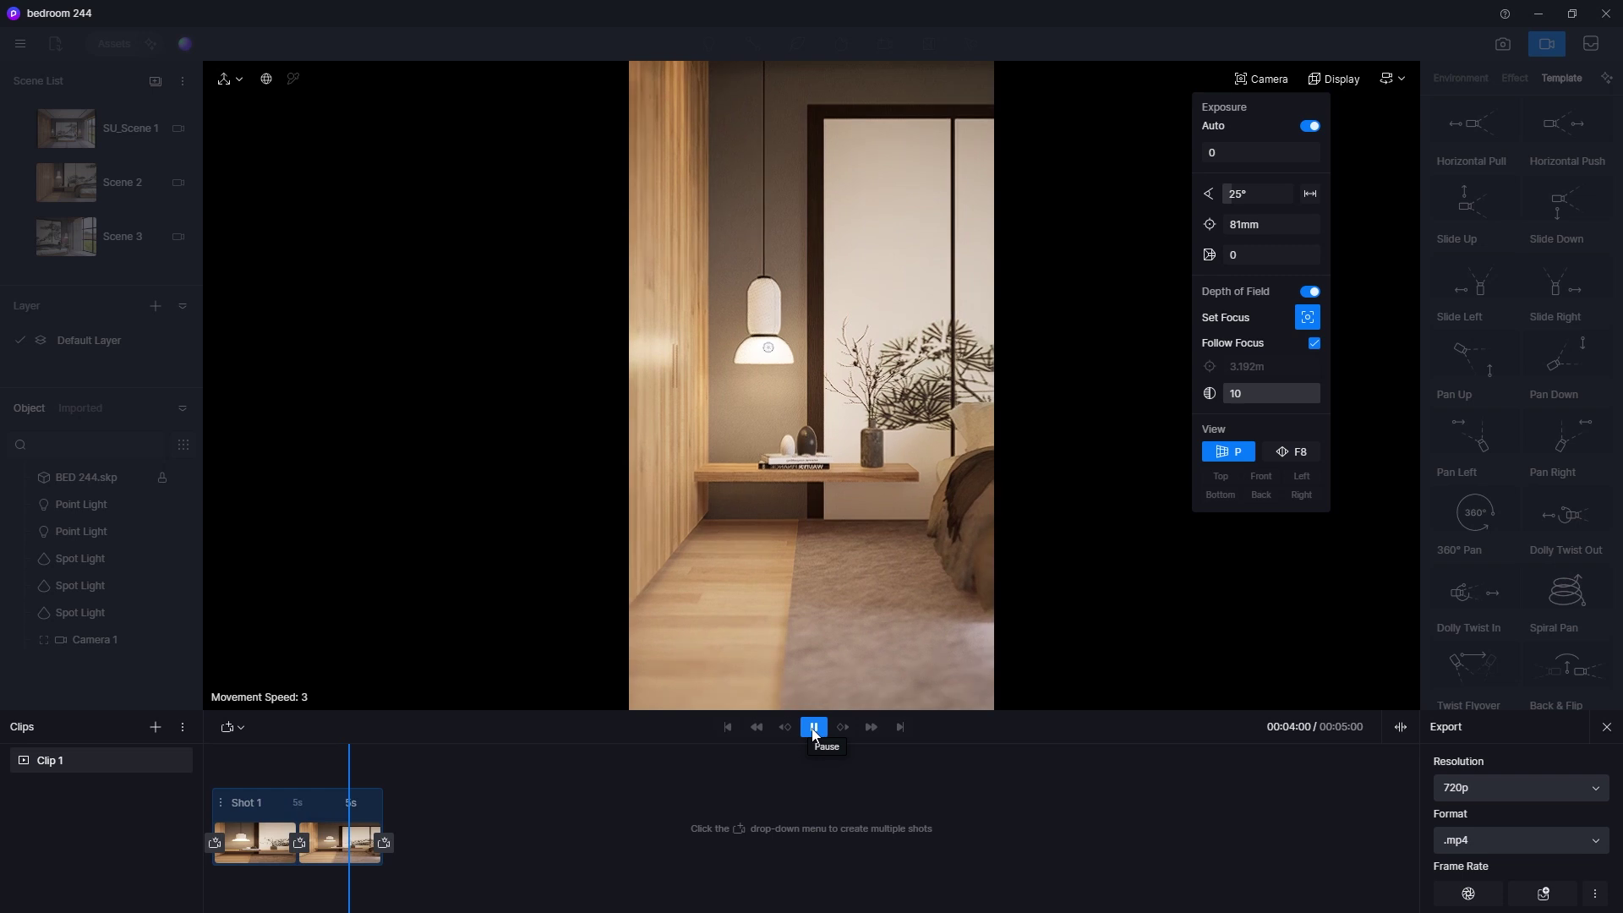
Step: Set Shot 1's duration to 4 seconds and replay the clip from the start
{"action": "left_click", "coordinate": [338, 835]}
{"action": "left_click", "coordinate": [354, 800]}
{"action": "type", "text": "4"}
{"action": "key", "text": "Return"}
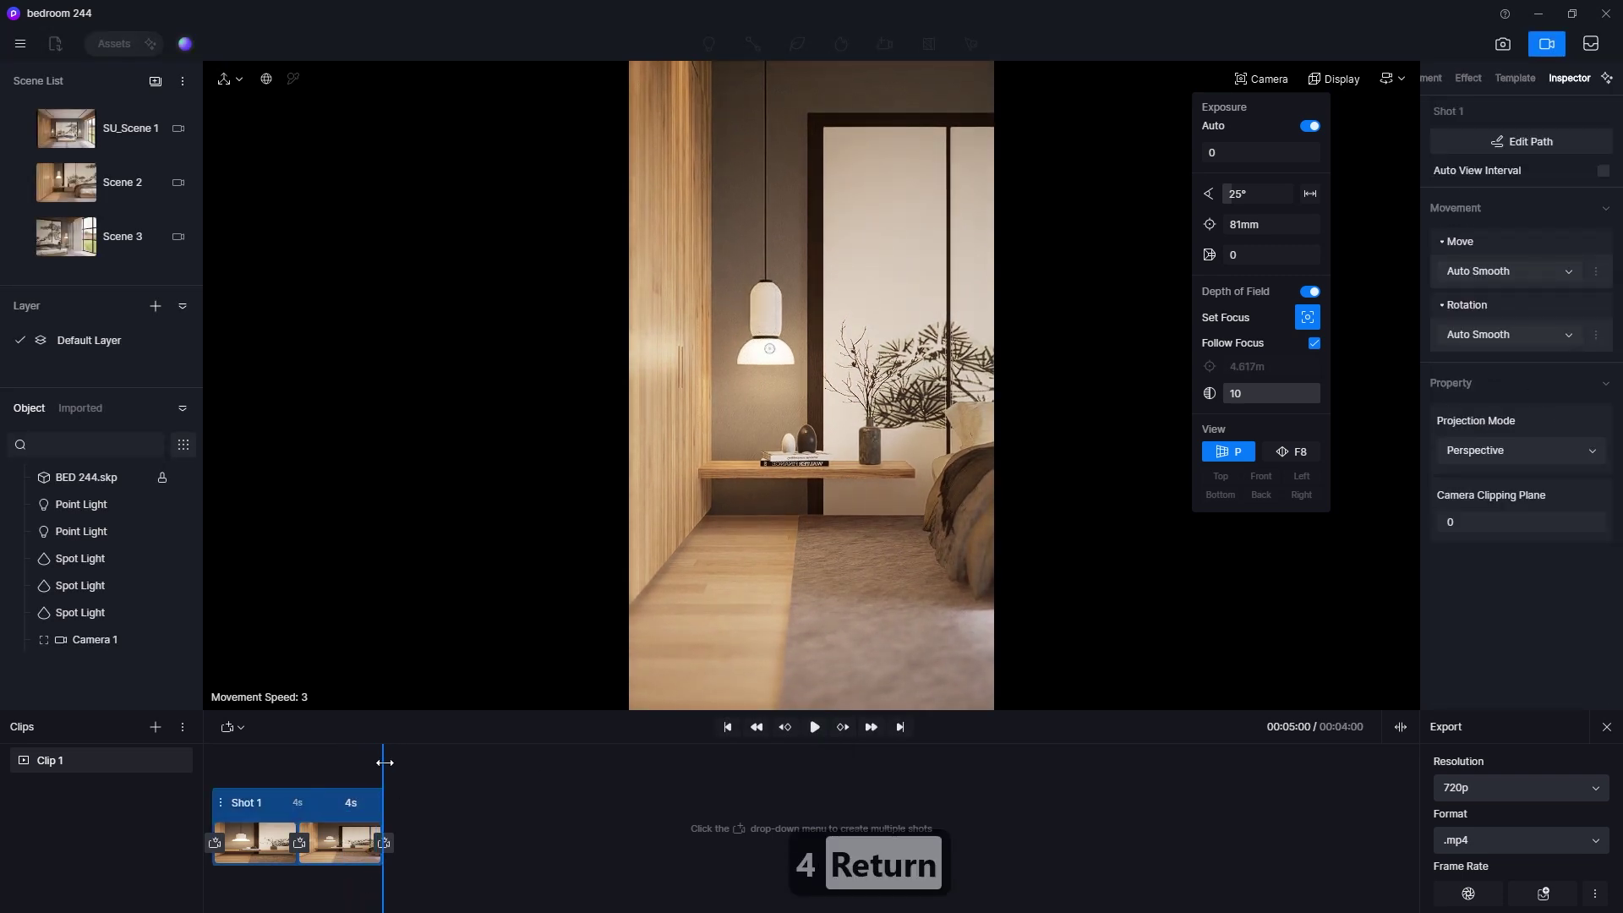
{"action": "left_click_drag", "start_coordinate": [385, 760], "coordinate": [207, 767]}
{"action": "left_click", "coordinate": [815, 732]}
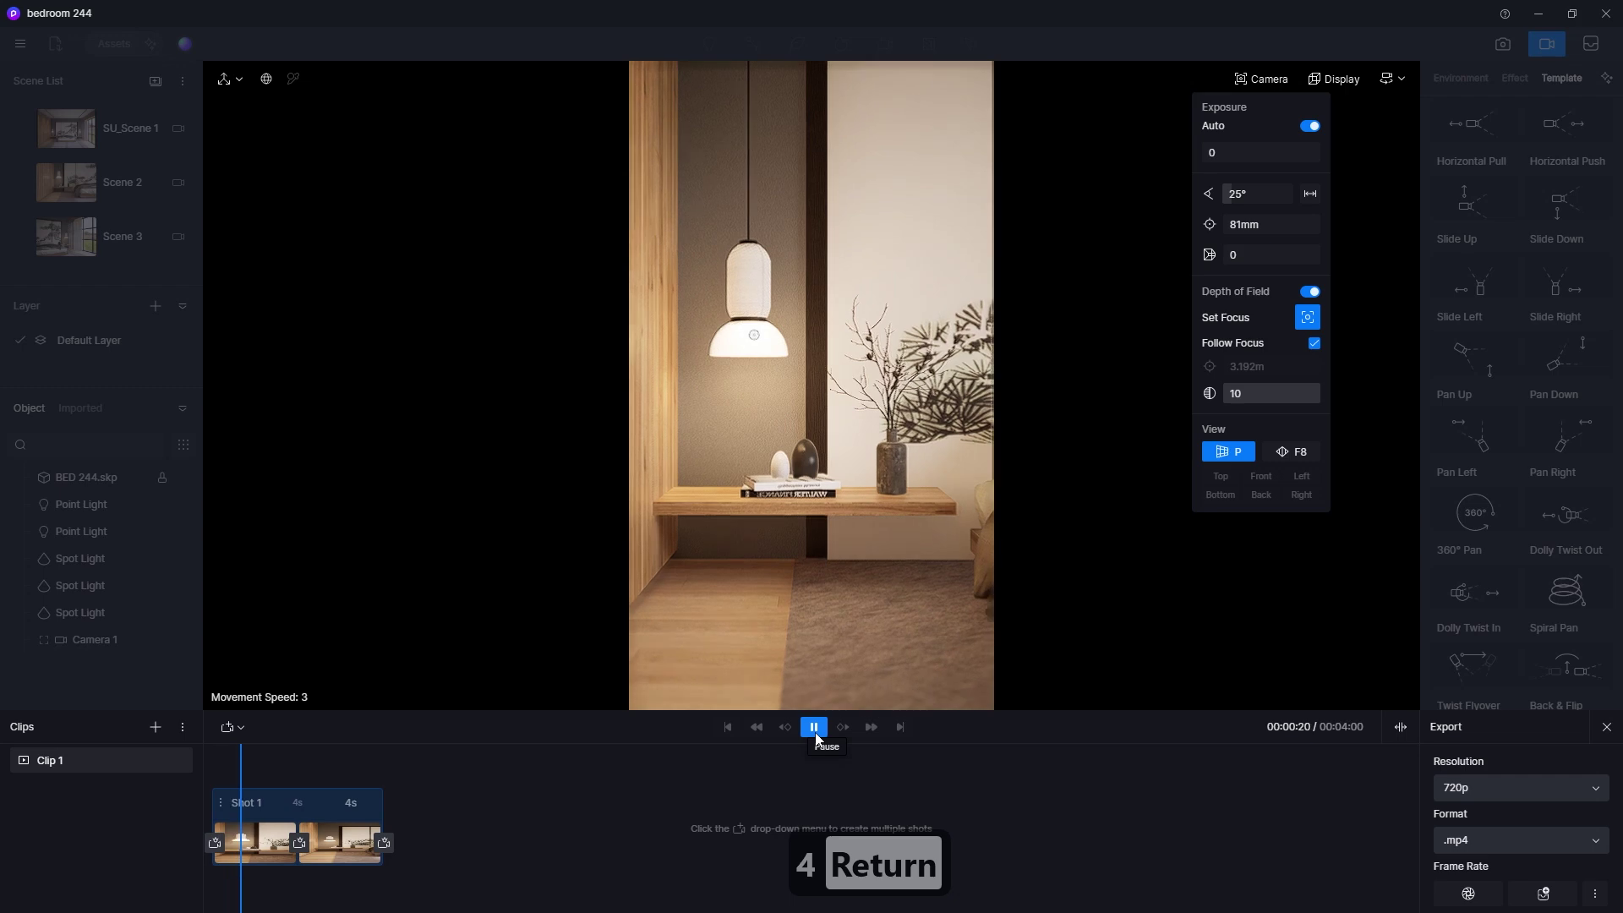
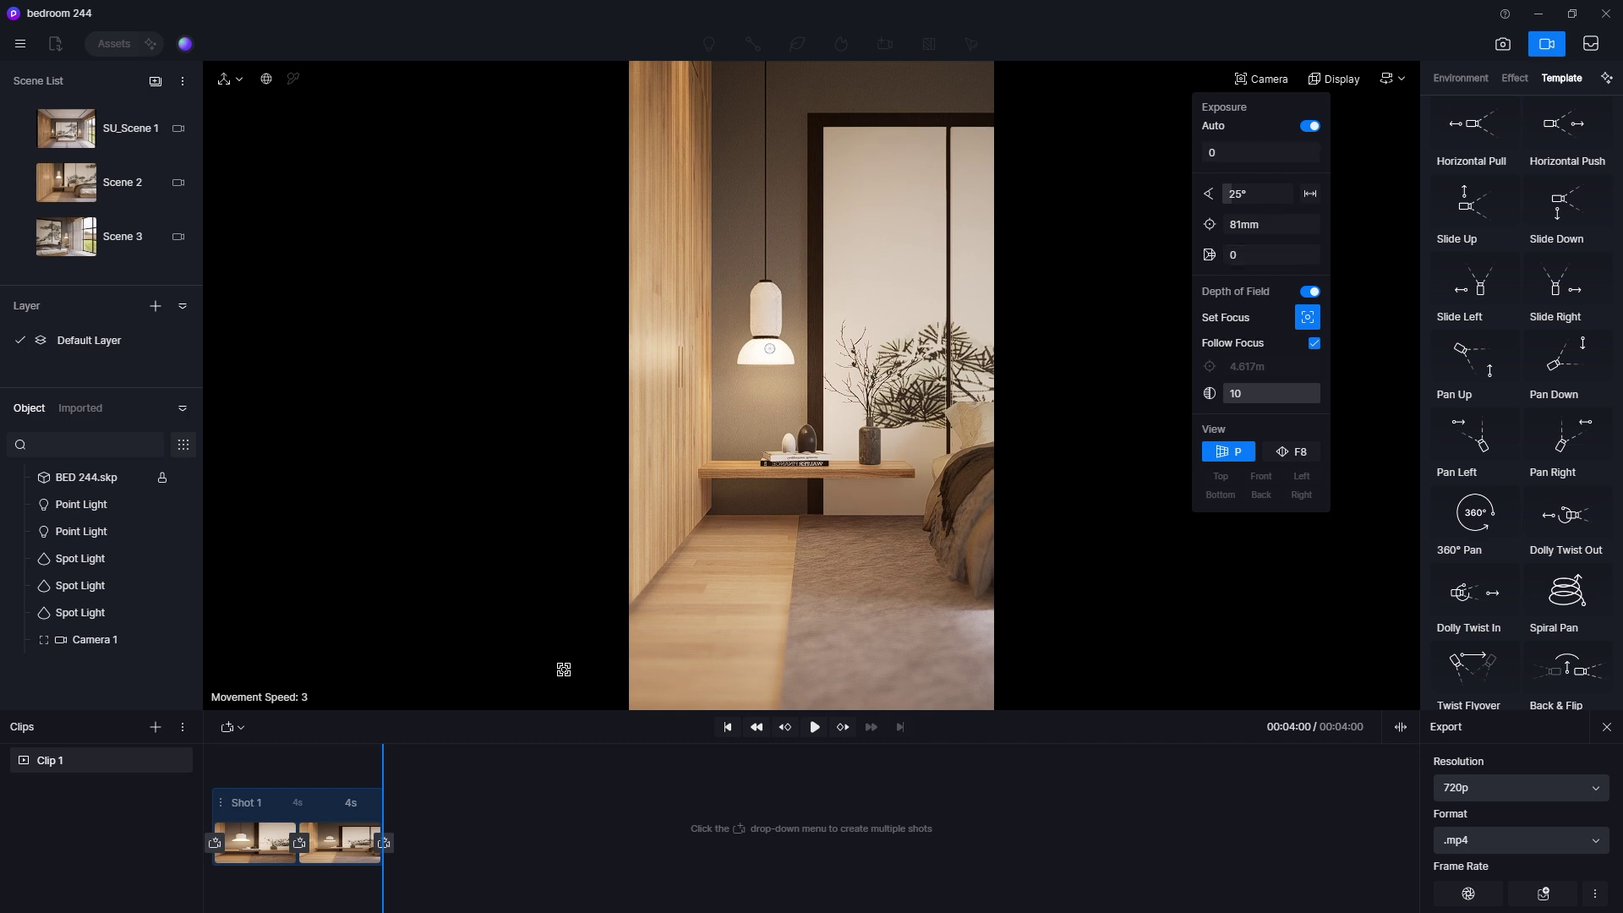
Step: Set both the Move and Rotation interpolation of Clip 1 to Linear
{"action": "left_click_drag", "start_coordinate": [384, 770], "coordinate": [206, 769]}
{"action": "left_click", "coordinate": [222, 802]}
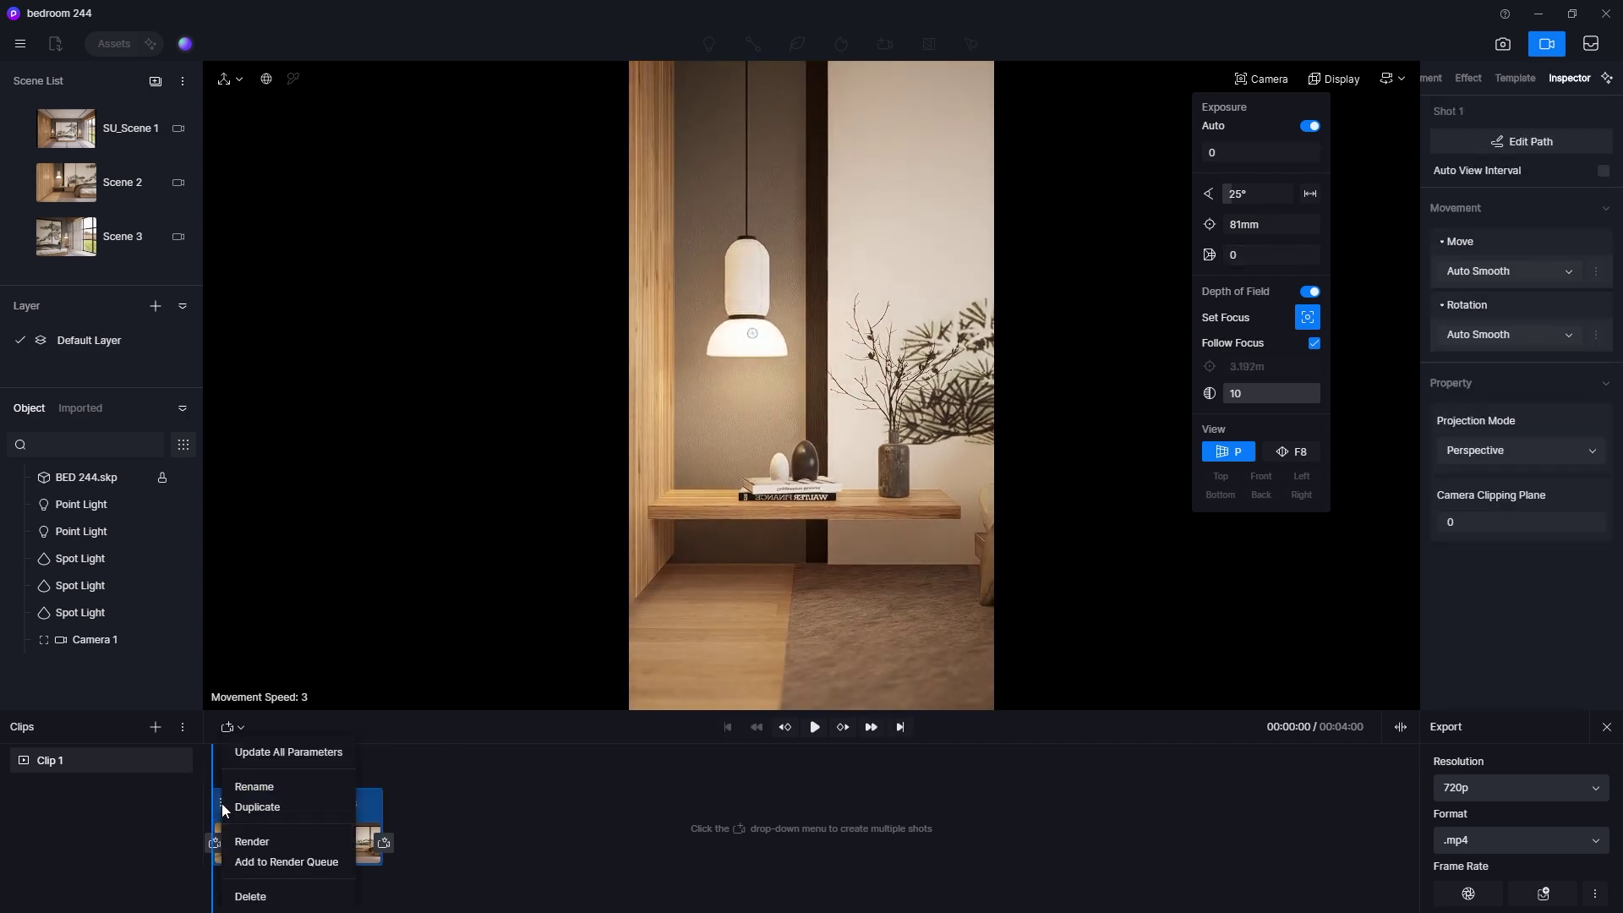
{"action": "left_click", "coordinate": [526, 753]}
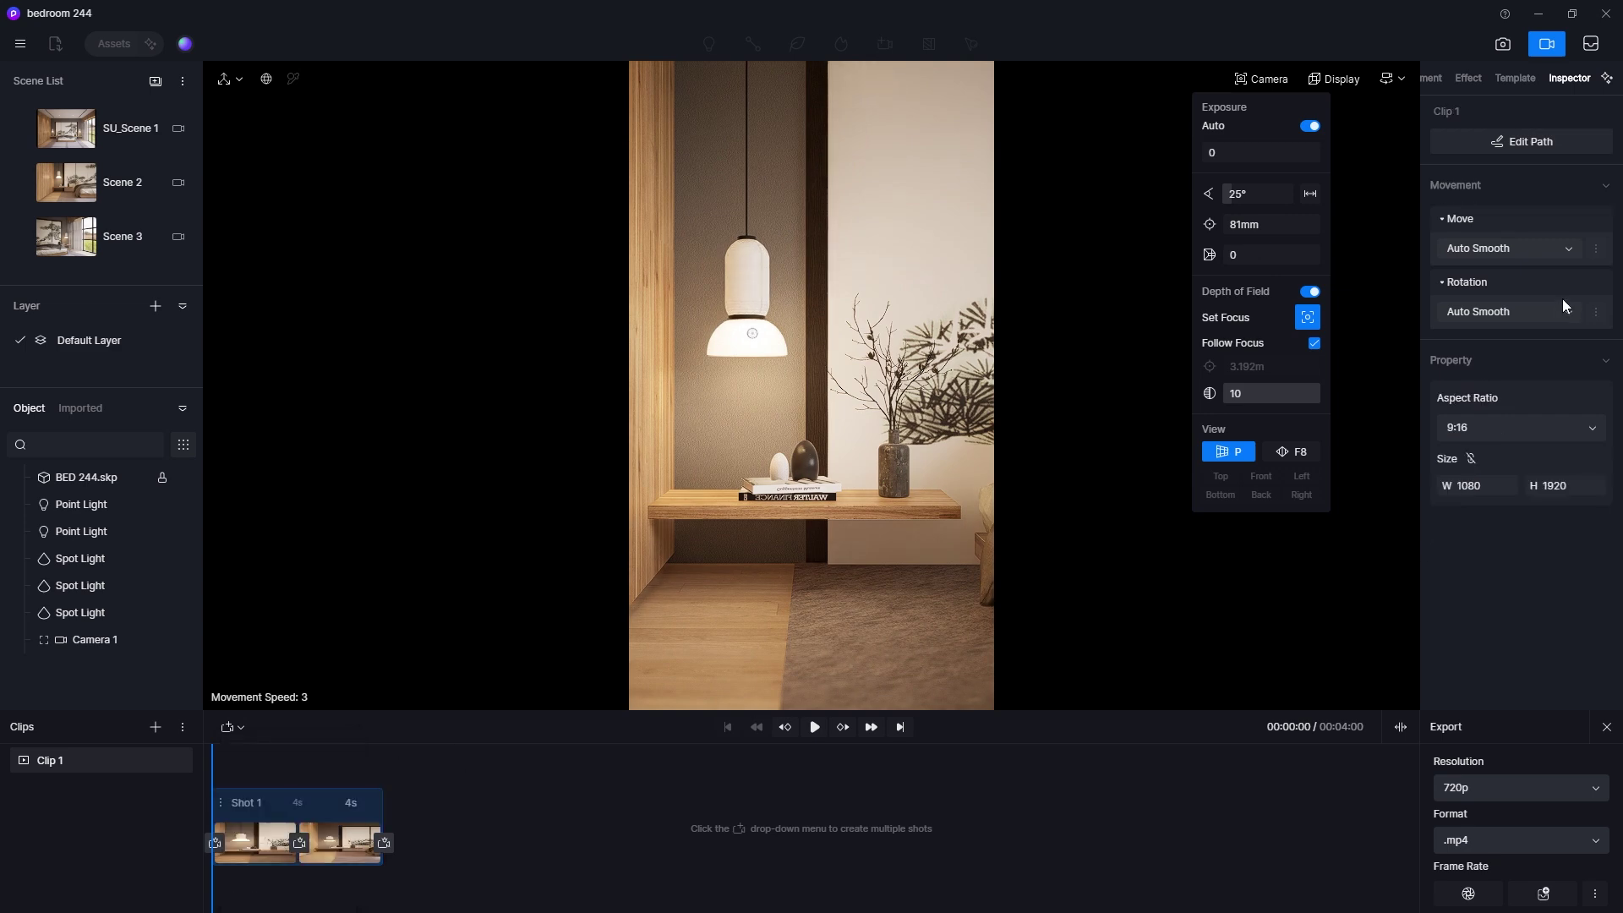
{"action": "left_click", "coordinate": [1555, 249]}
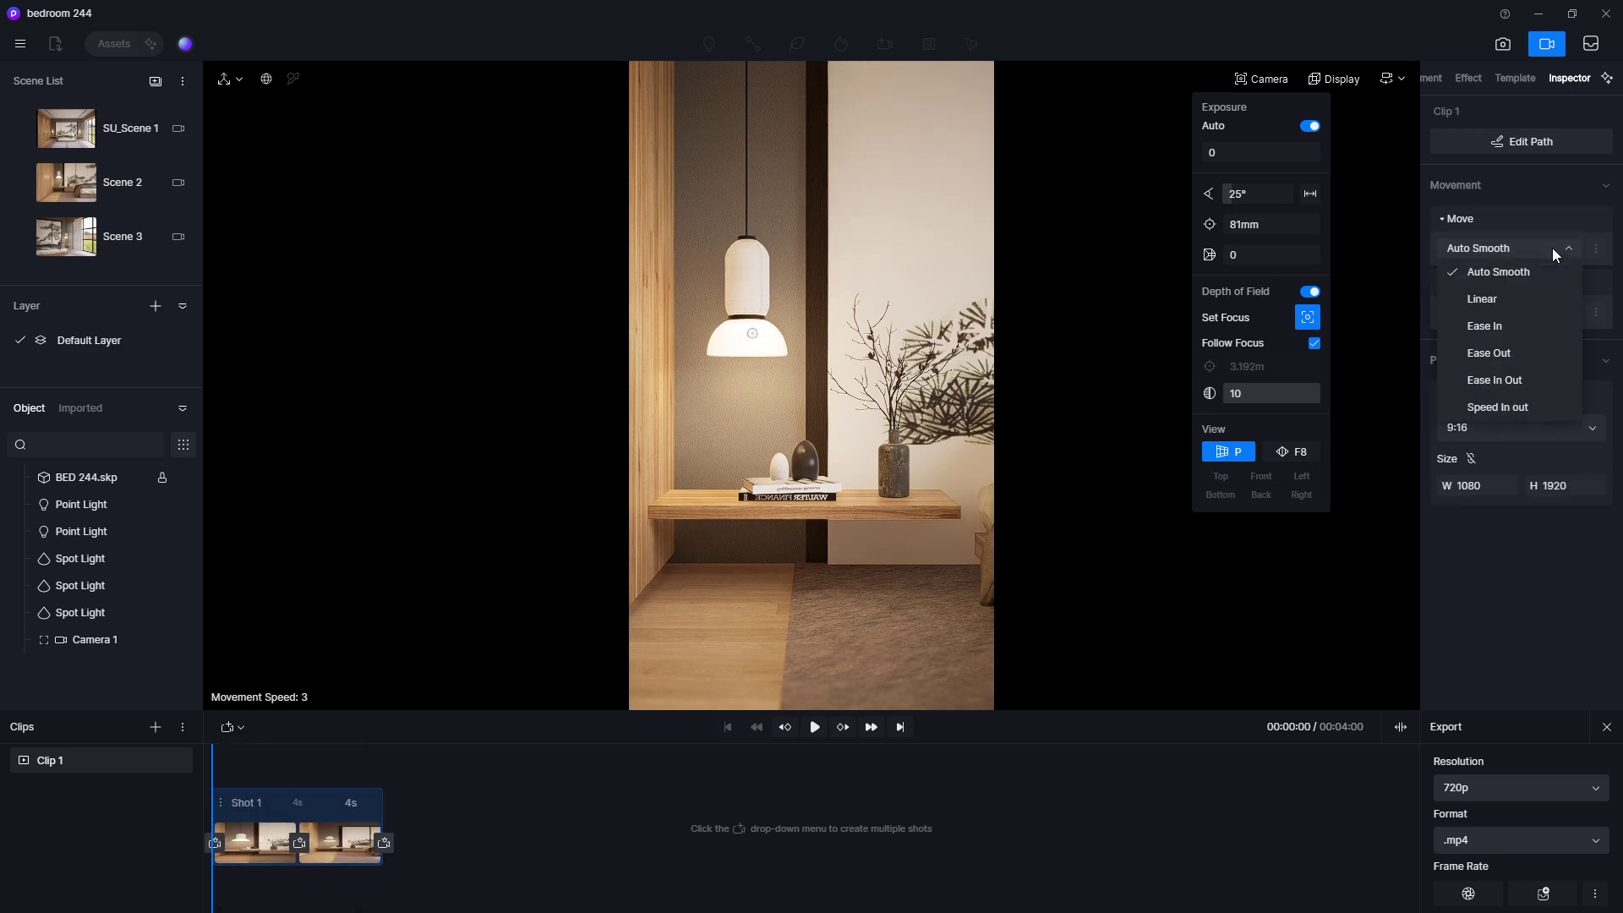
{"action": "left_click", "coordinate": [1529, 297]}
{"action": "left_click", "coordinate": [1521, 312]}
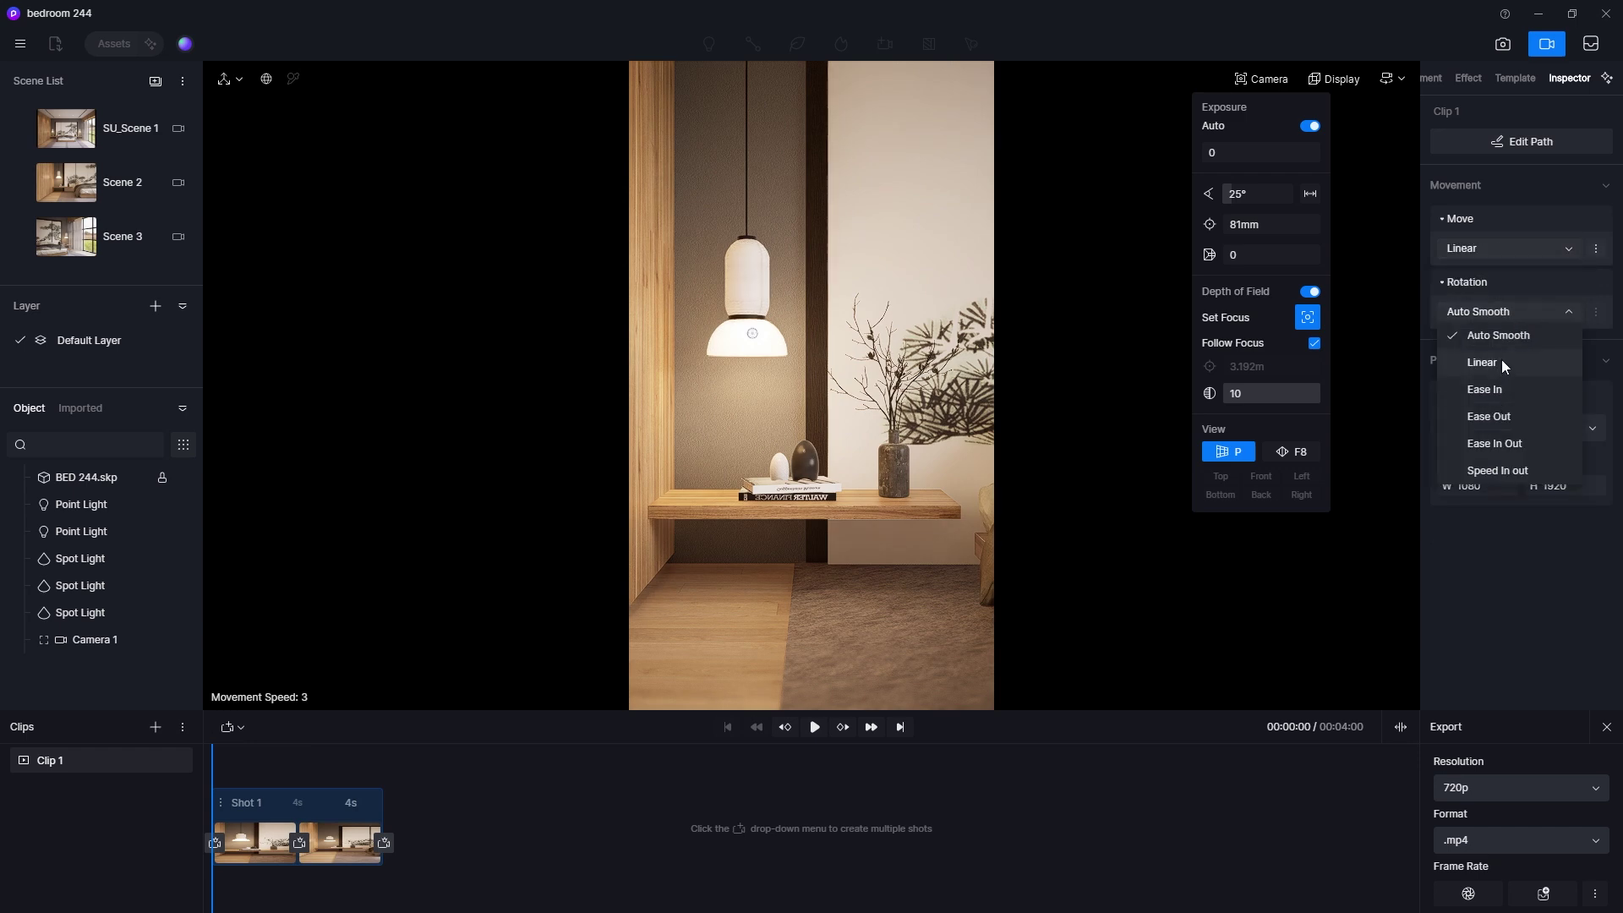
{"action": "left_click", "coordinate": [1512, 364]}
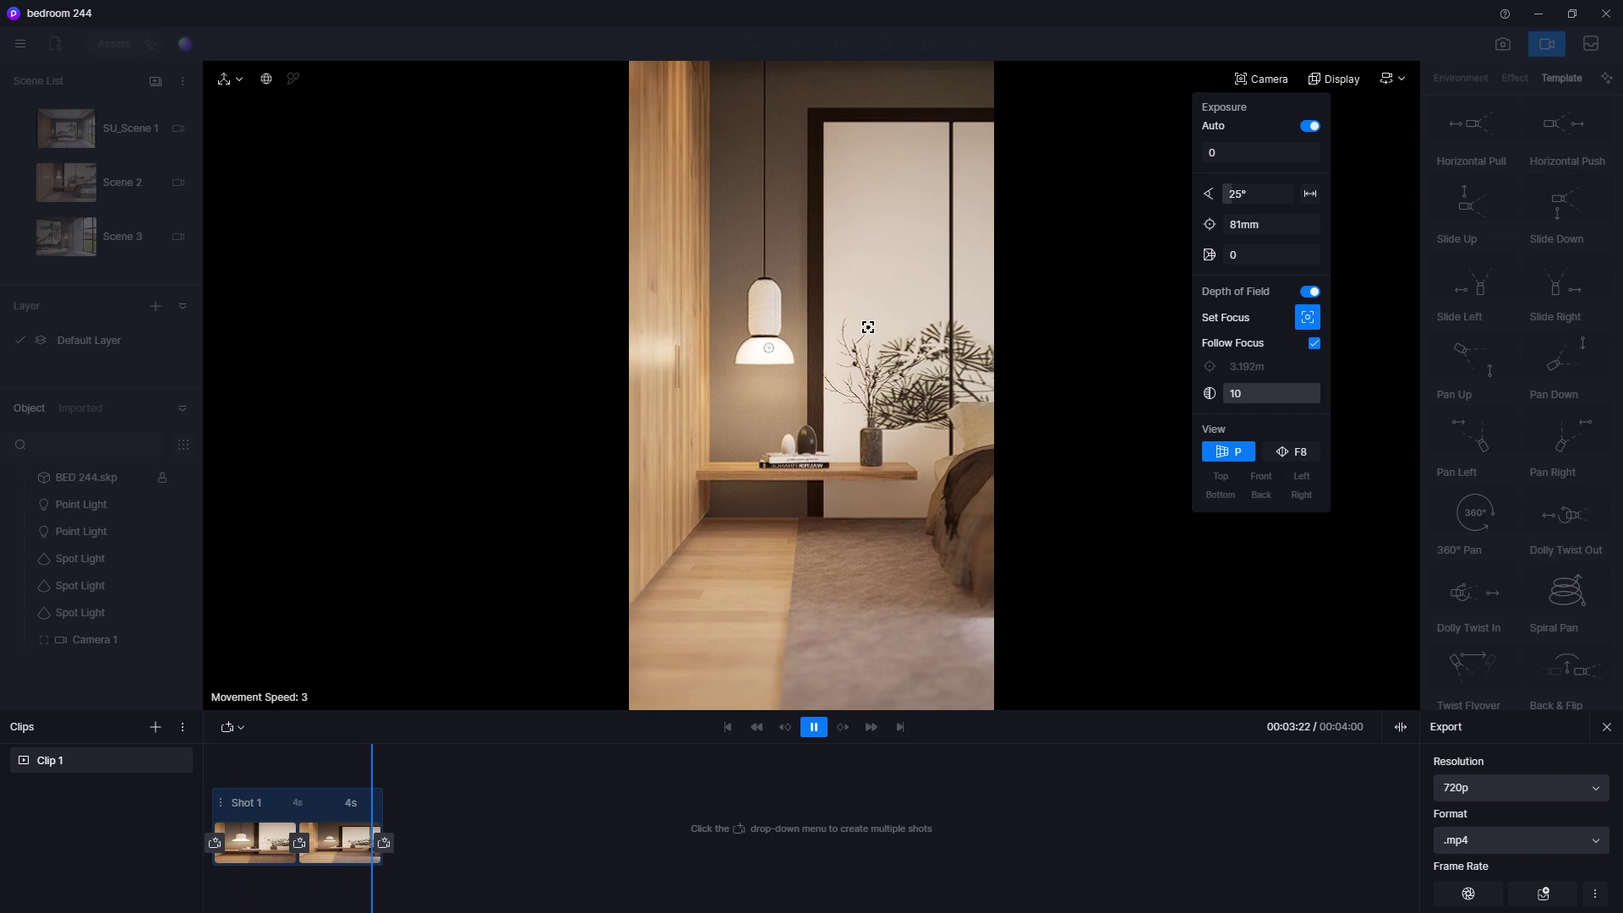
{"action": "left_click", "coordinate": [255, 803]}
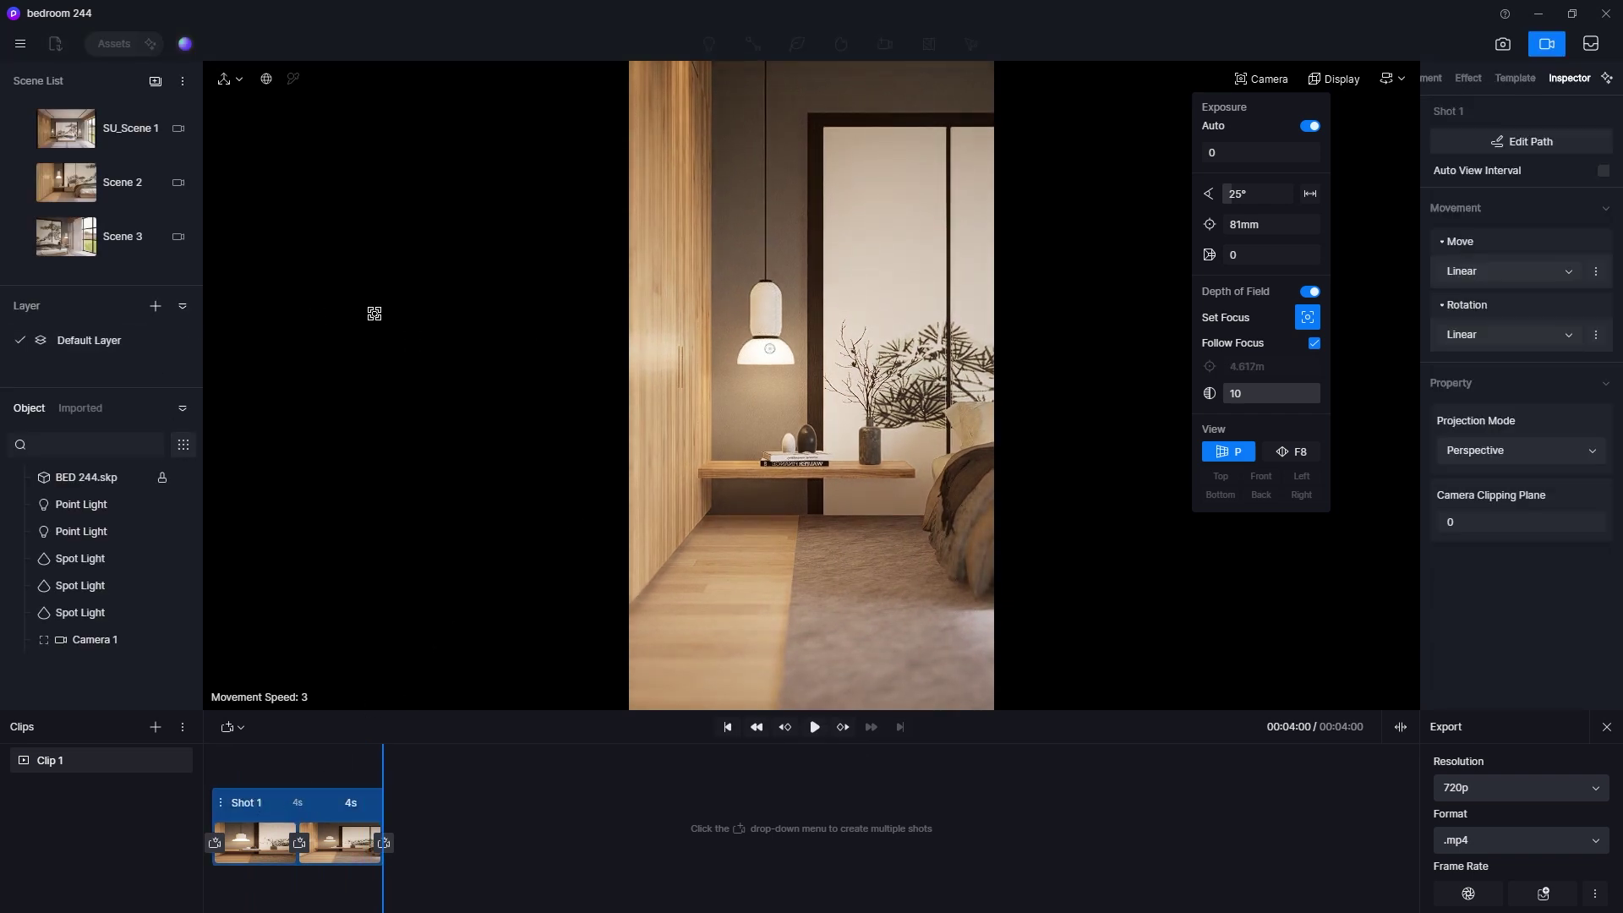
Step: Leave video mode, open Scene 3, and add a camera there with a 9:16 aspect ratio
{"action": "left_click", "coordinate": [1538, 52]}
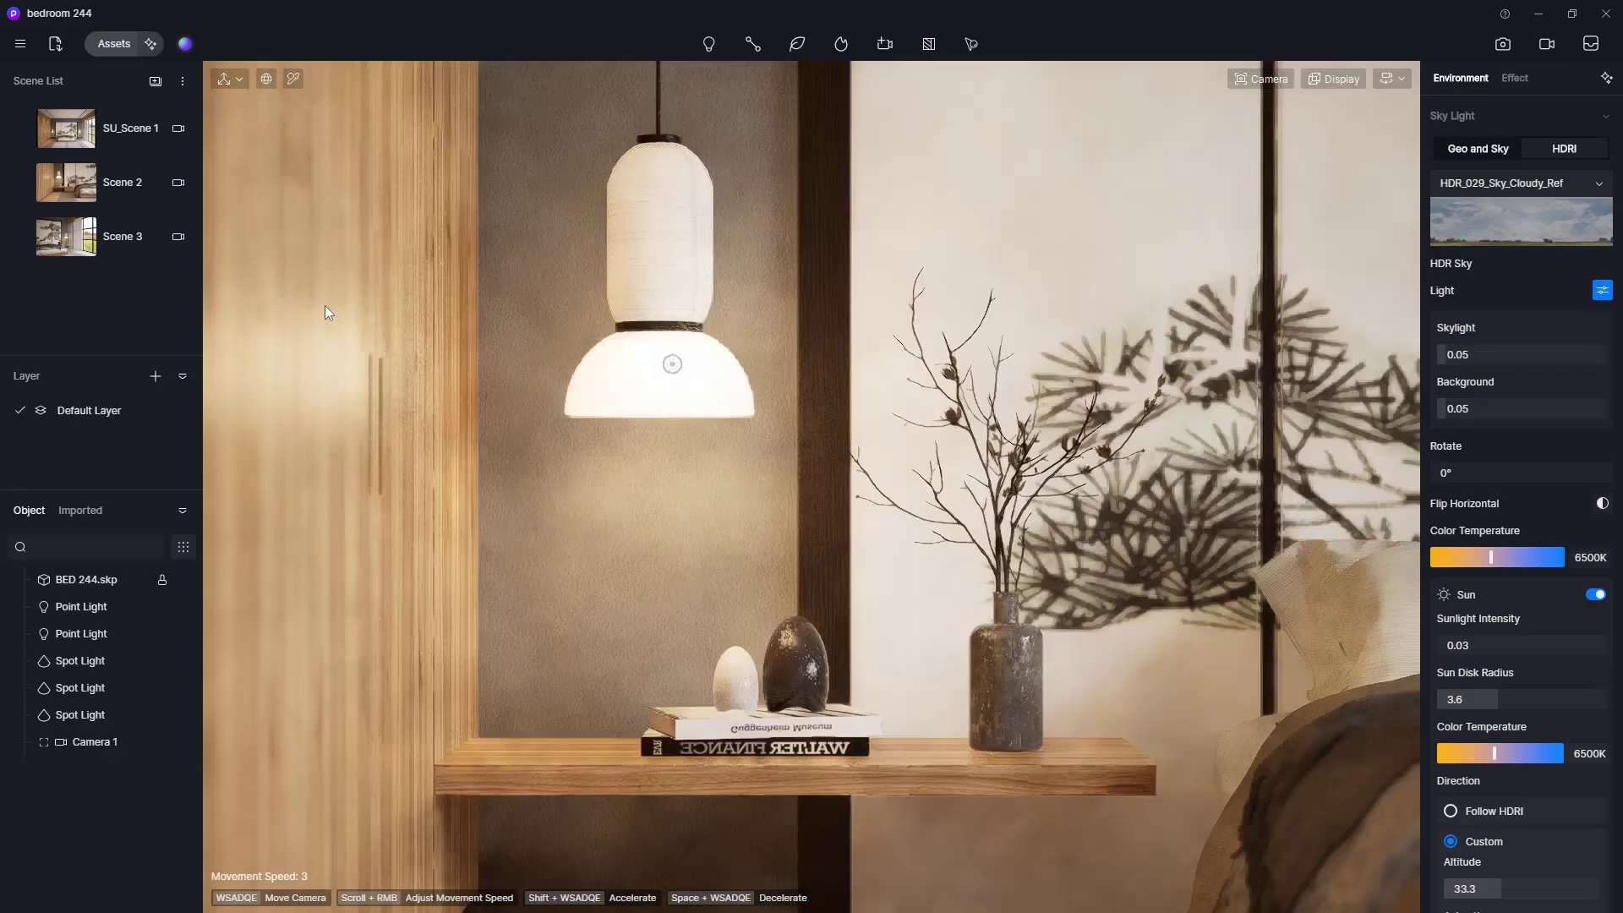
{"action": "left_click", "coordinate": [86, 245]}
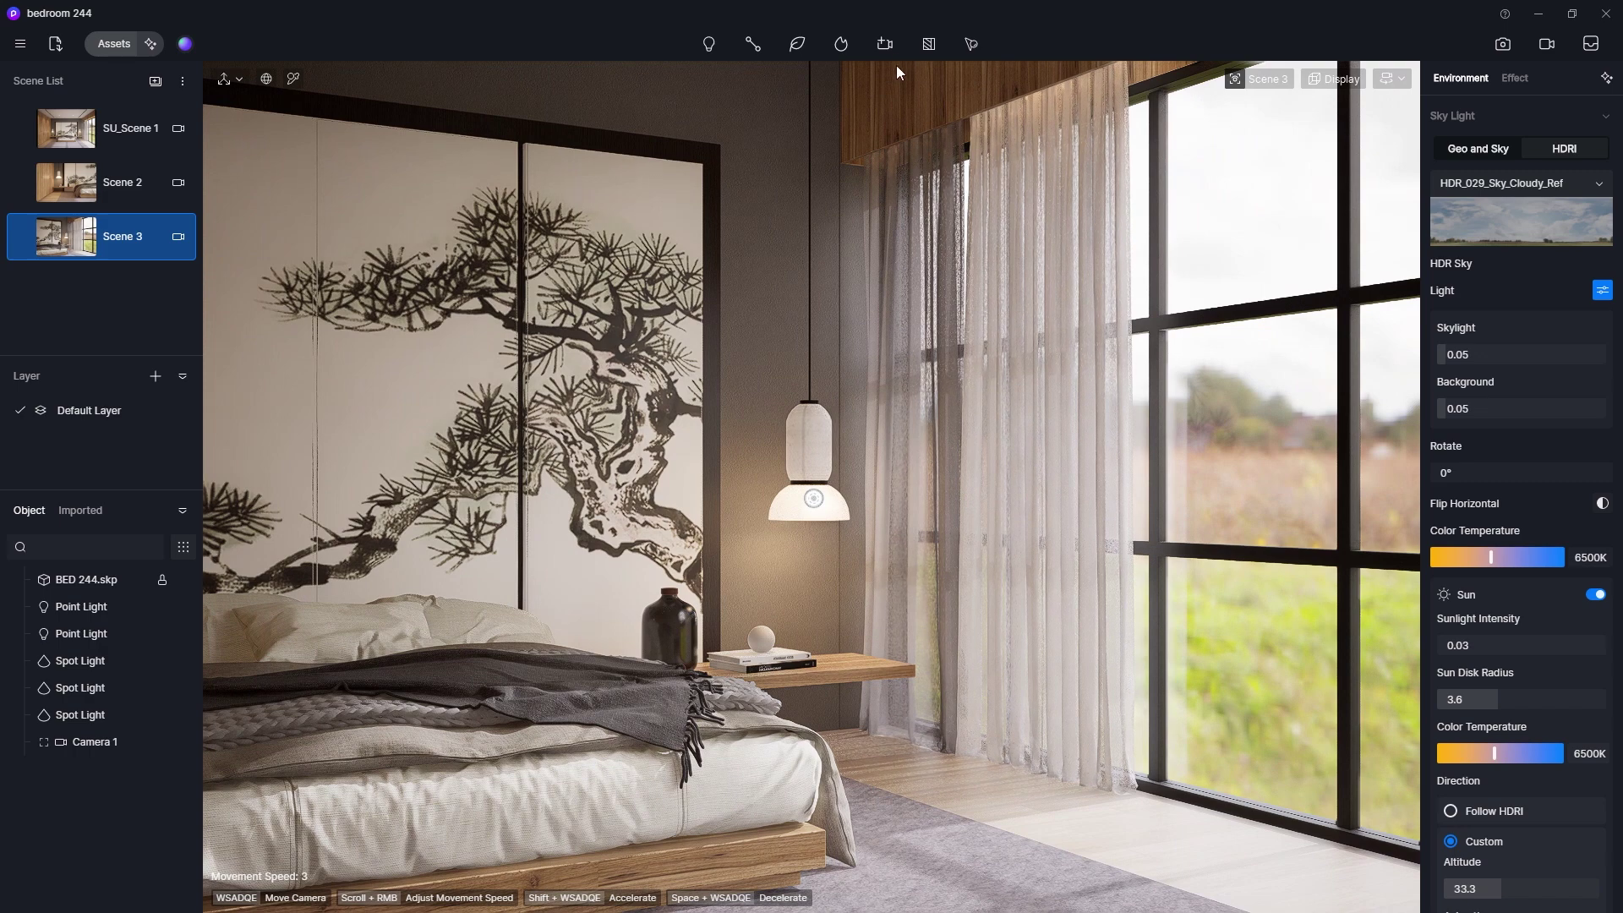
{"action": "left_click", "coordinate": [885, 44]}
{"action": "left_click", "coordinate": [879, 107]}
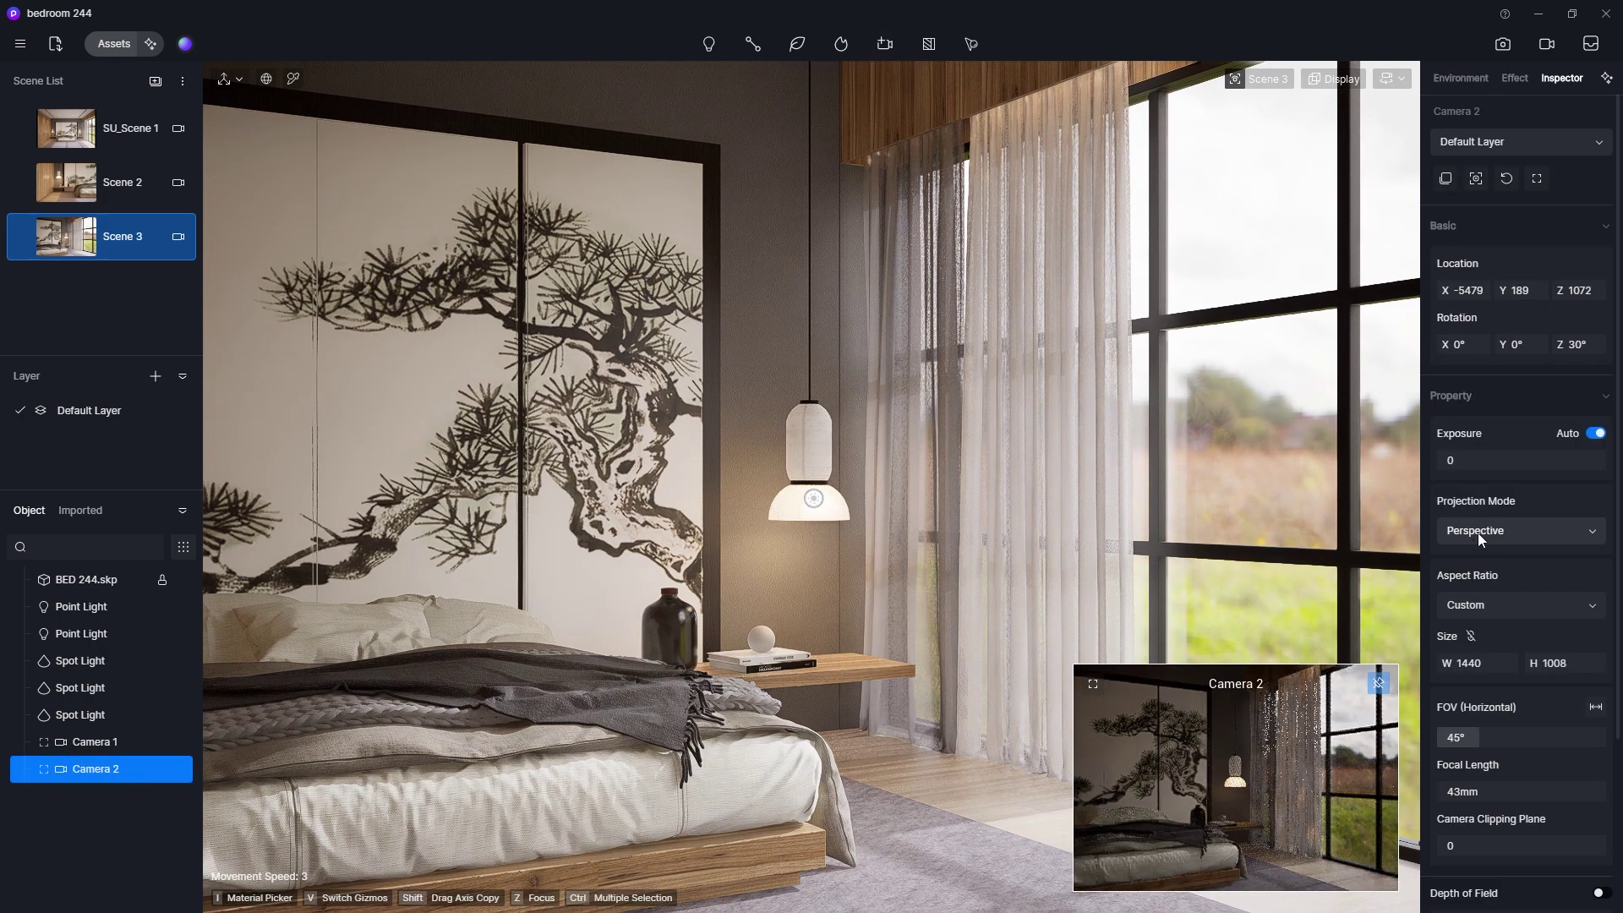
{"action": "left_click", "coordinate": [1494, 604]}
{"action": "left_click", "coordinate": [1495, 735]}
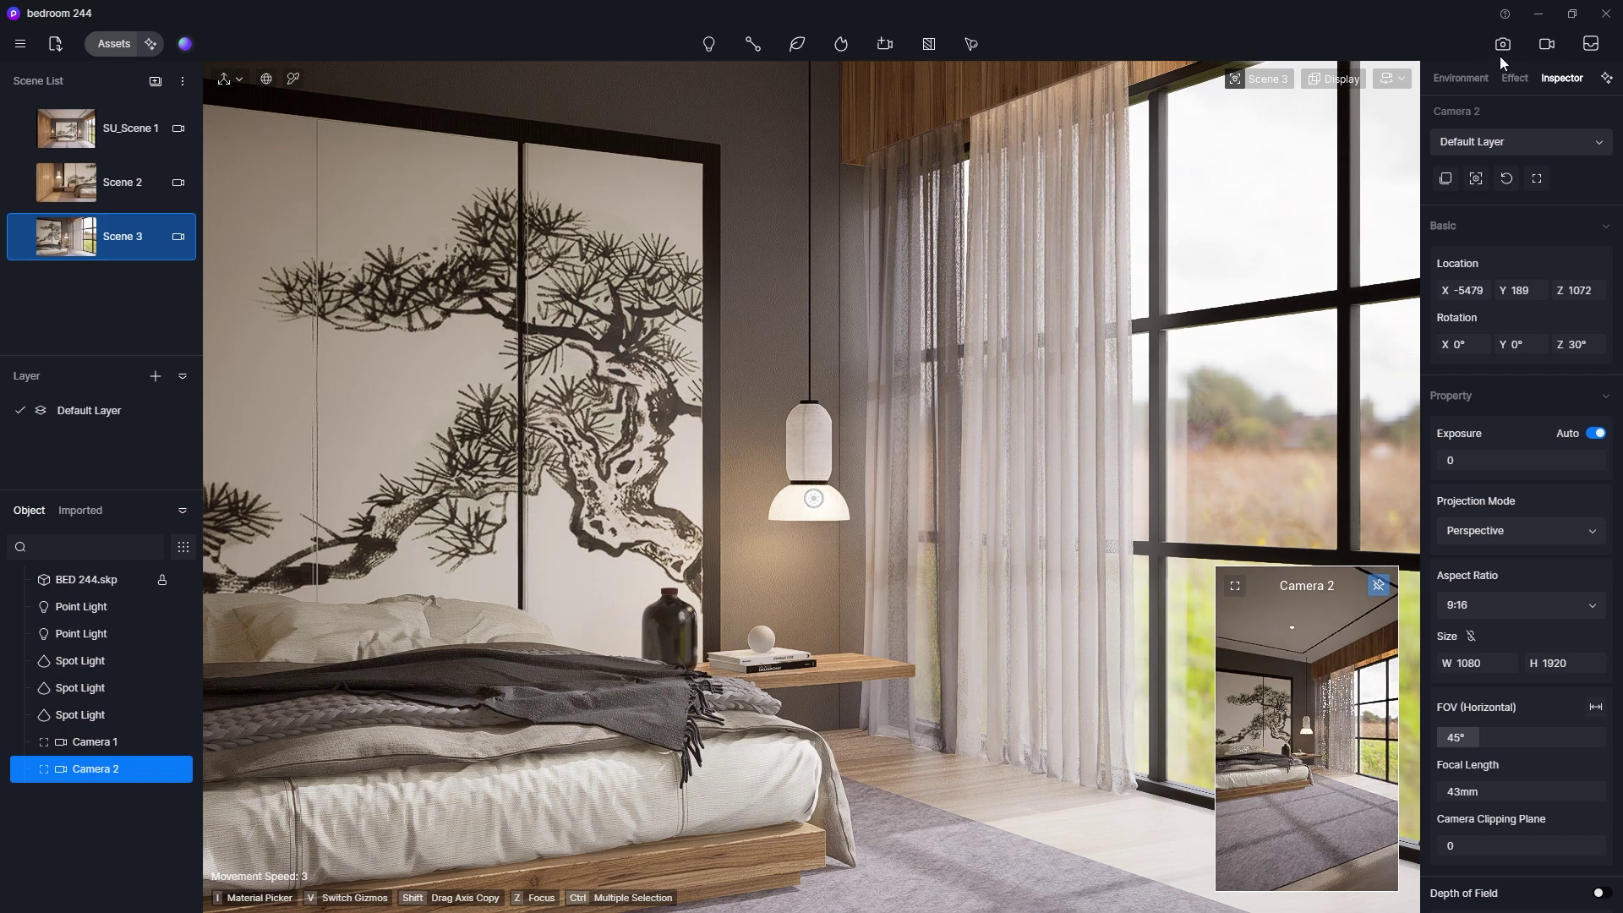
Step: Create a second clip in video mode and add the selected Camera 2 as its first shot
{"action": "left_click", "coordinate": [1546, 44]}
{"action": "left_click", "coordinate": [153, 727]}
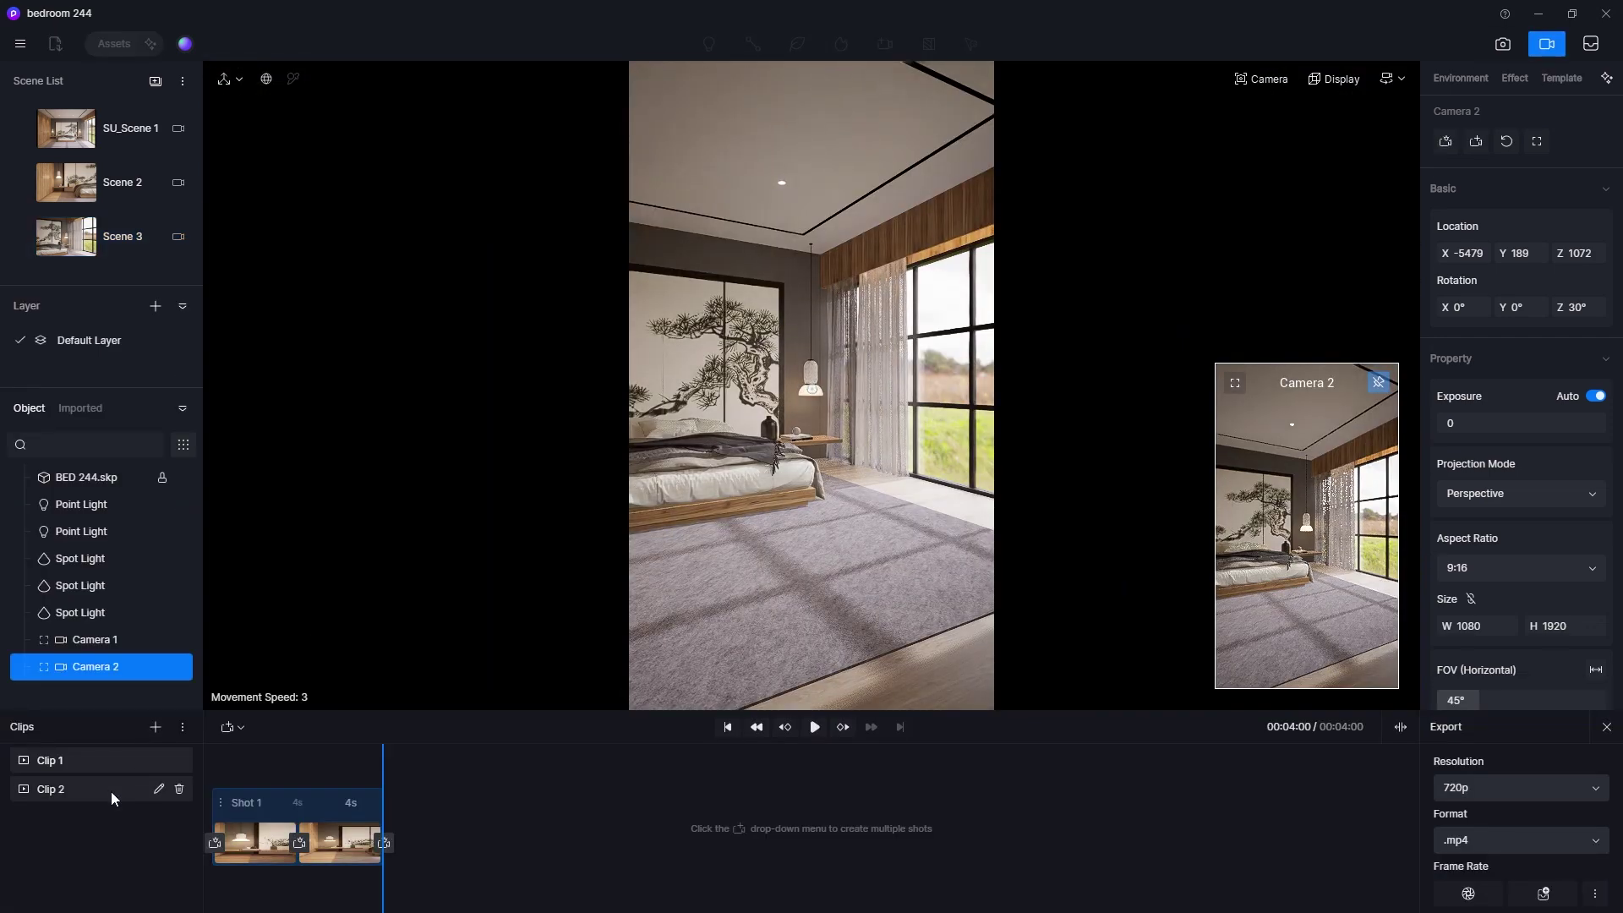
{"action": "left_click", "coordinate": [110, 791]}
{"action": "left_click", "coordinate": [230, 727]}
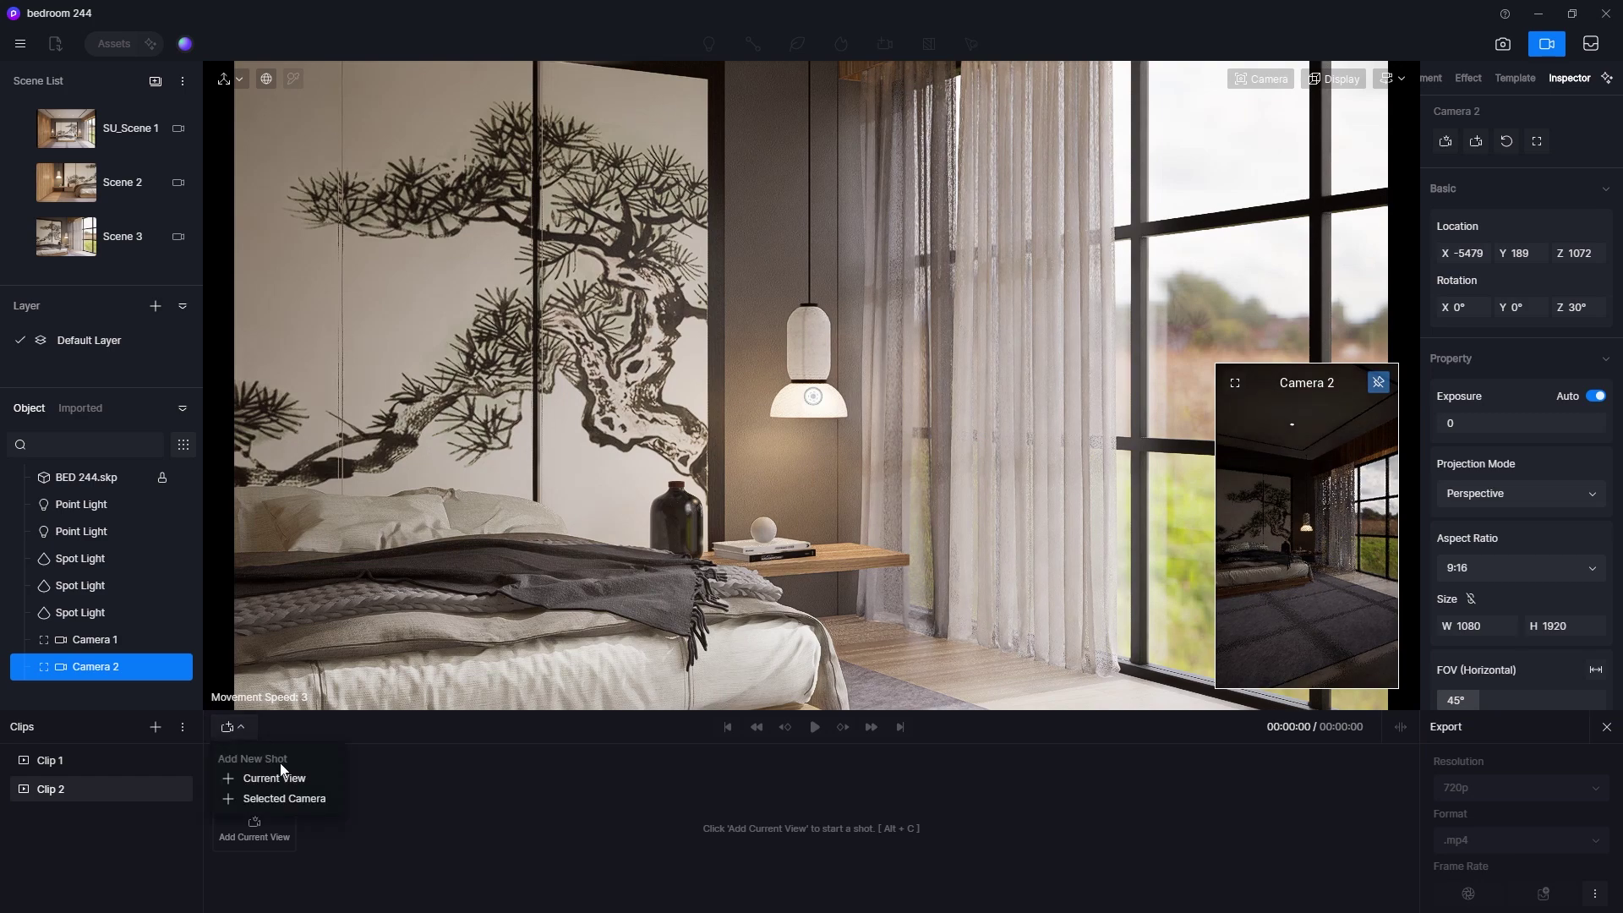
{"action": "left_click", "coordinate": [299, 800]}
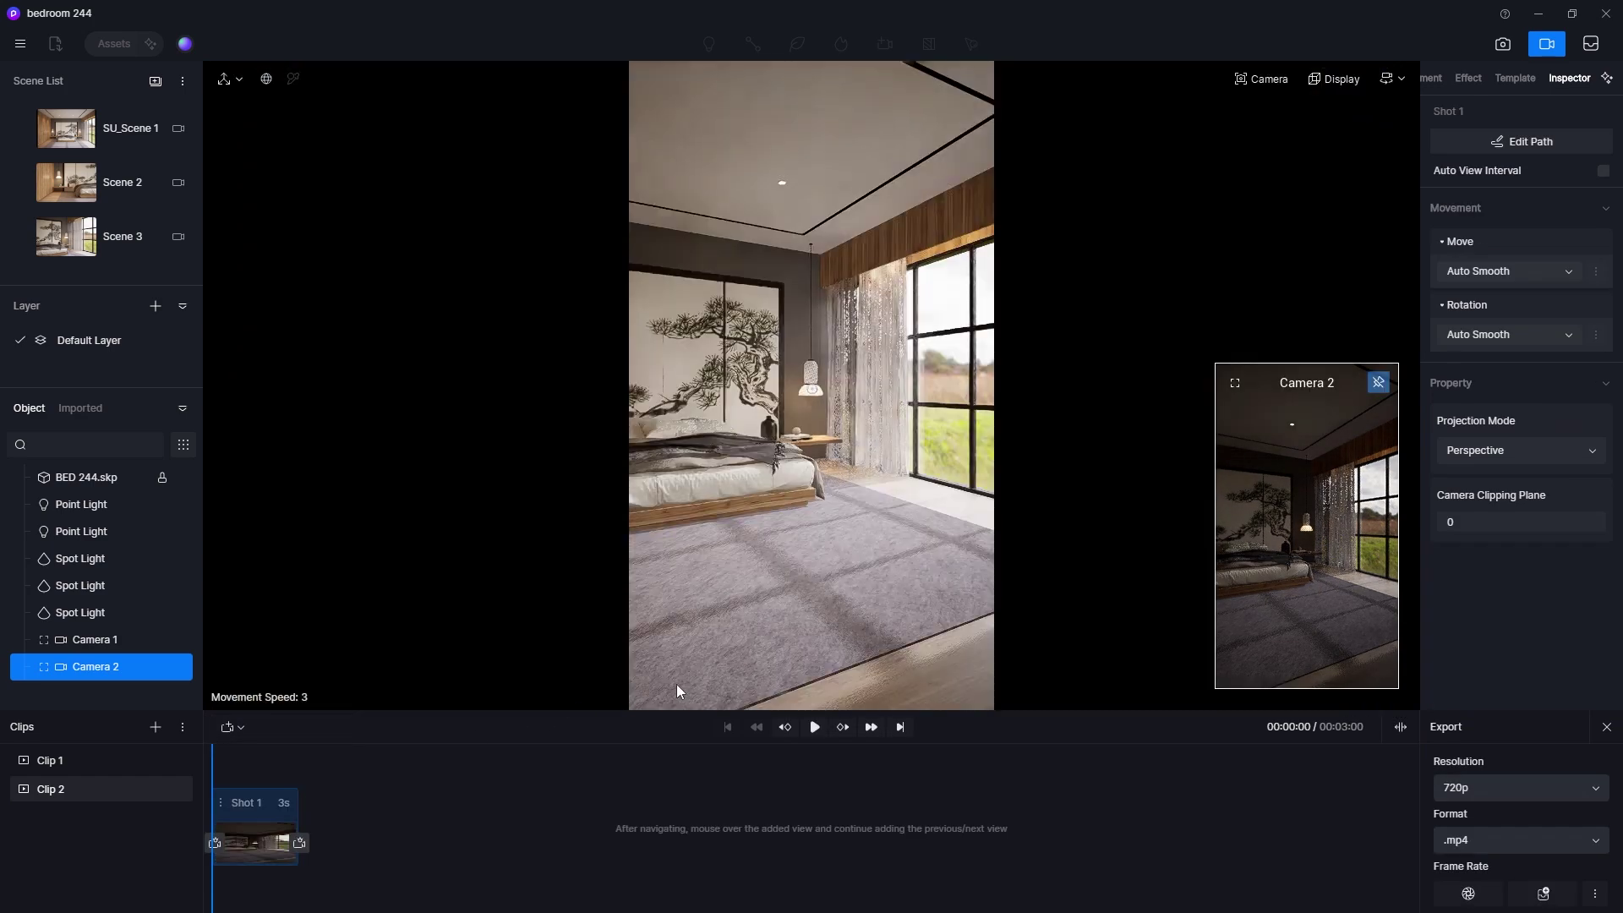
Step: Set the viewport camera's field of view to 25° for Clip 2
{"action": "left_click", "coordinate": [1279, 80]}
{"action": "type", "text": "25"}
{"action": "key", "text": "Return"}
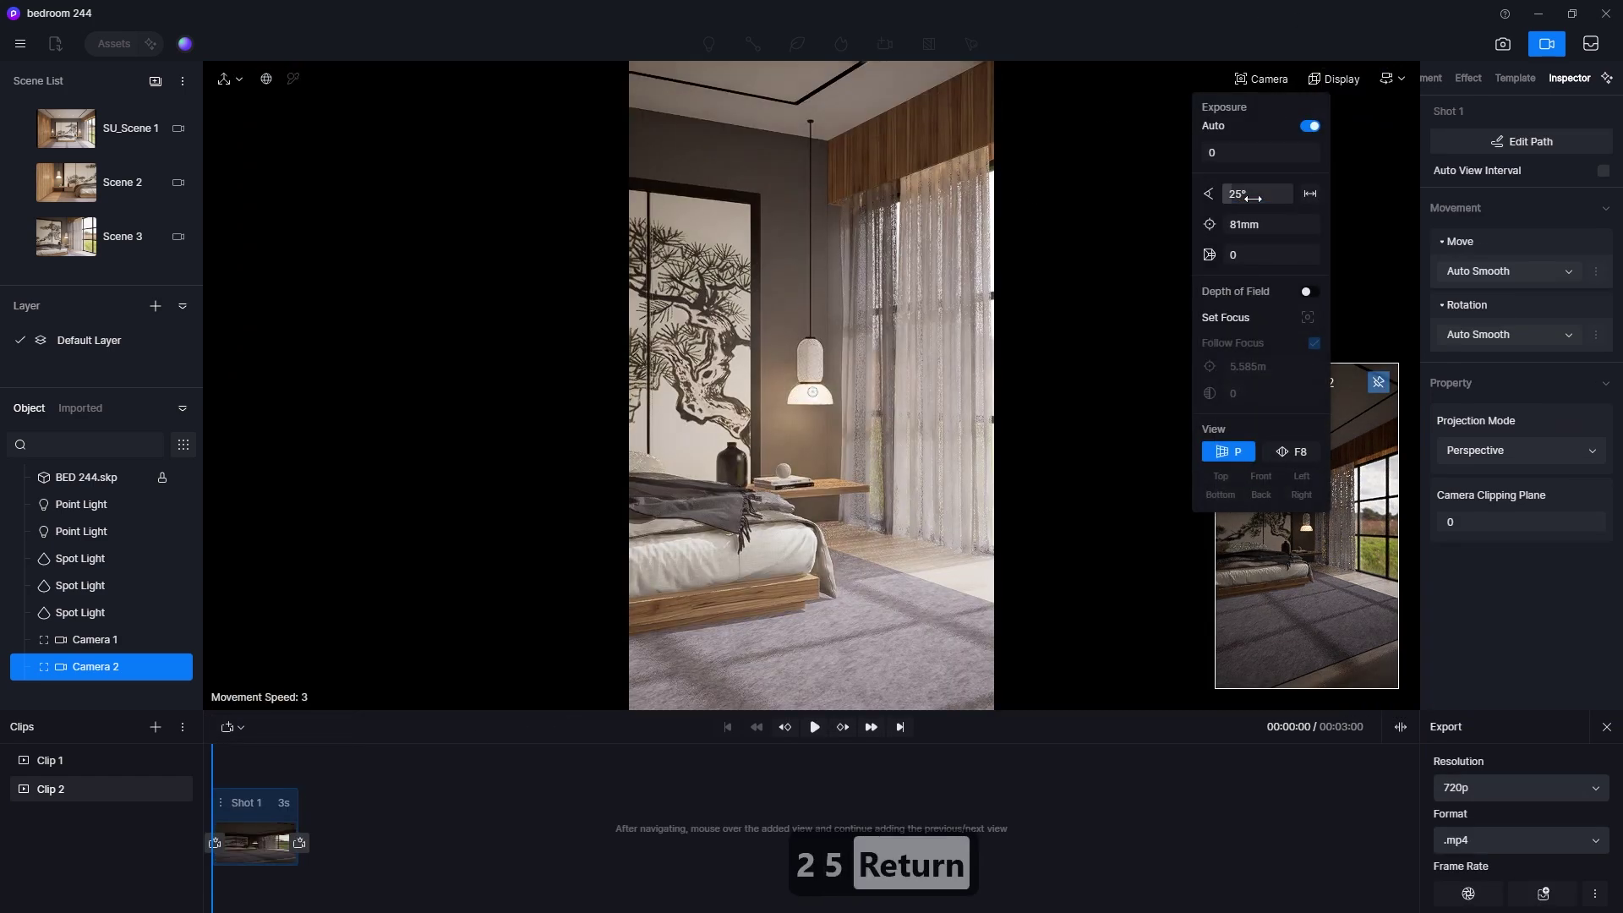
Step: Move the camera forward and down to frame the bed's corner with the bedside shelf and pendant lamp
{"action": "key", "text": "w"}
{"action": "key", "text": "w"}
{"action": "key", "text": "w"}
{"action": "key", "text": "w"}
{"action": "key", "text": "w"}
{"action": "key", "text": "w"}
{"action": "key", "text": "w"}
{"action": "key", "text": "w"}
{"action": "key", "text": "e"}
{"action": "key", "text": "e"}
{"action": "key", "text": "e"}
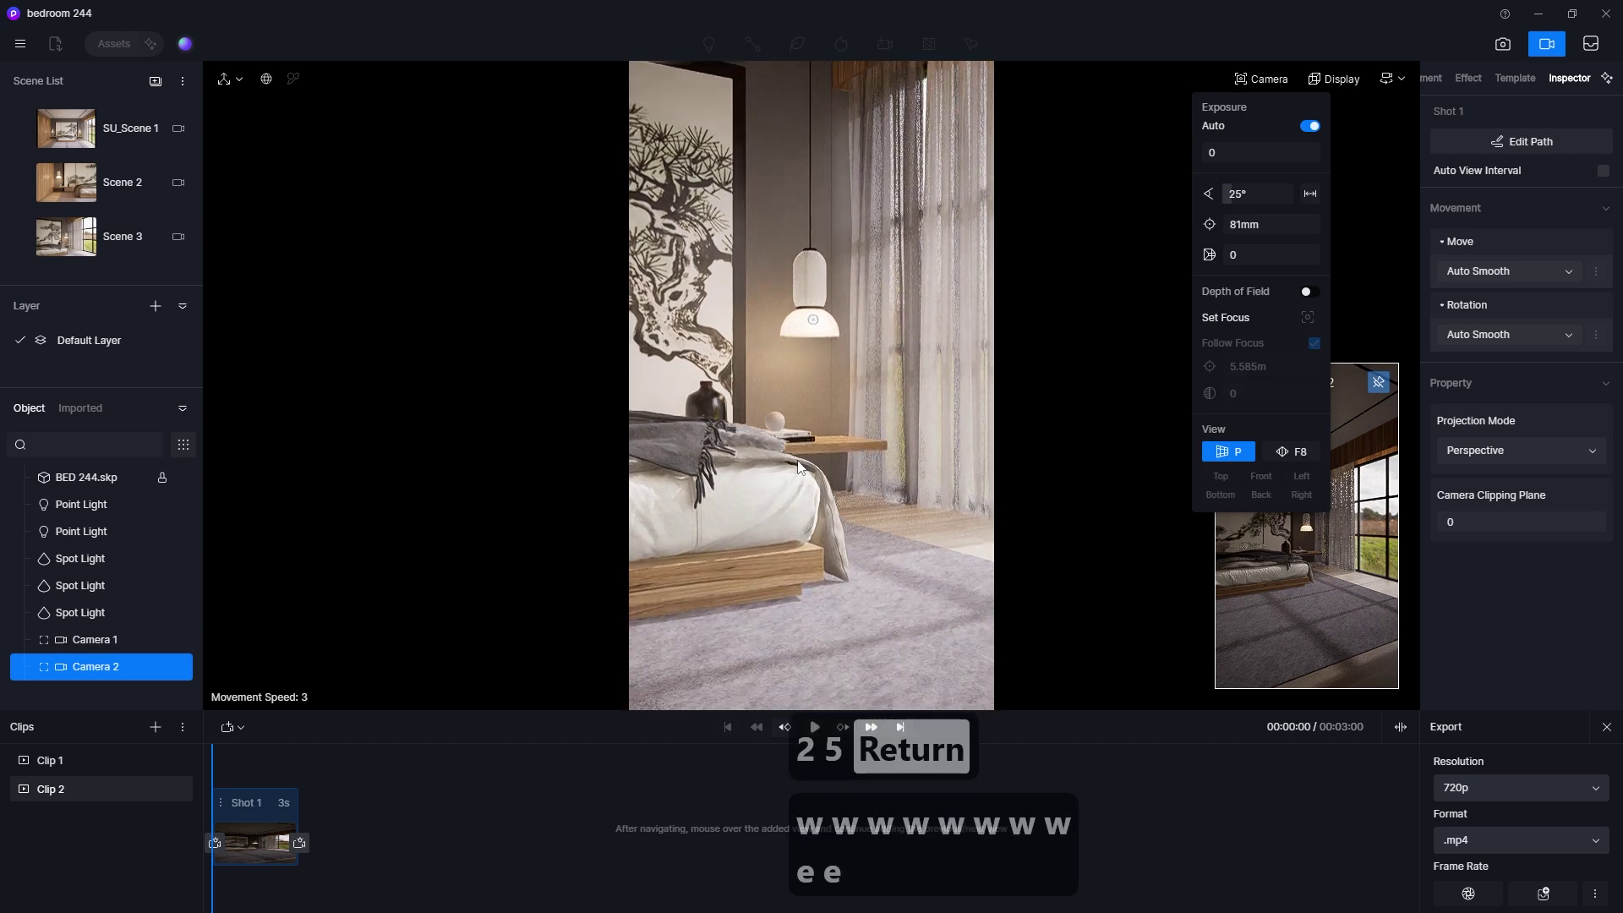
{"action": "key", "text": "w"}
{"action": "key", "text": "w"}
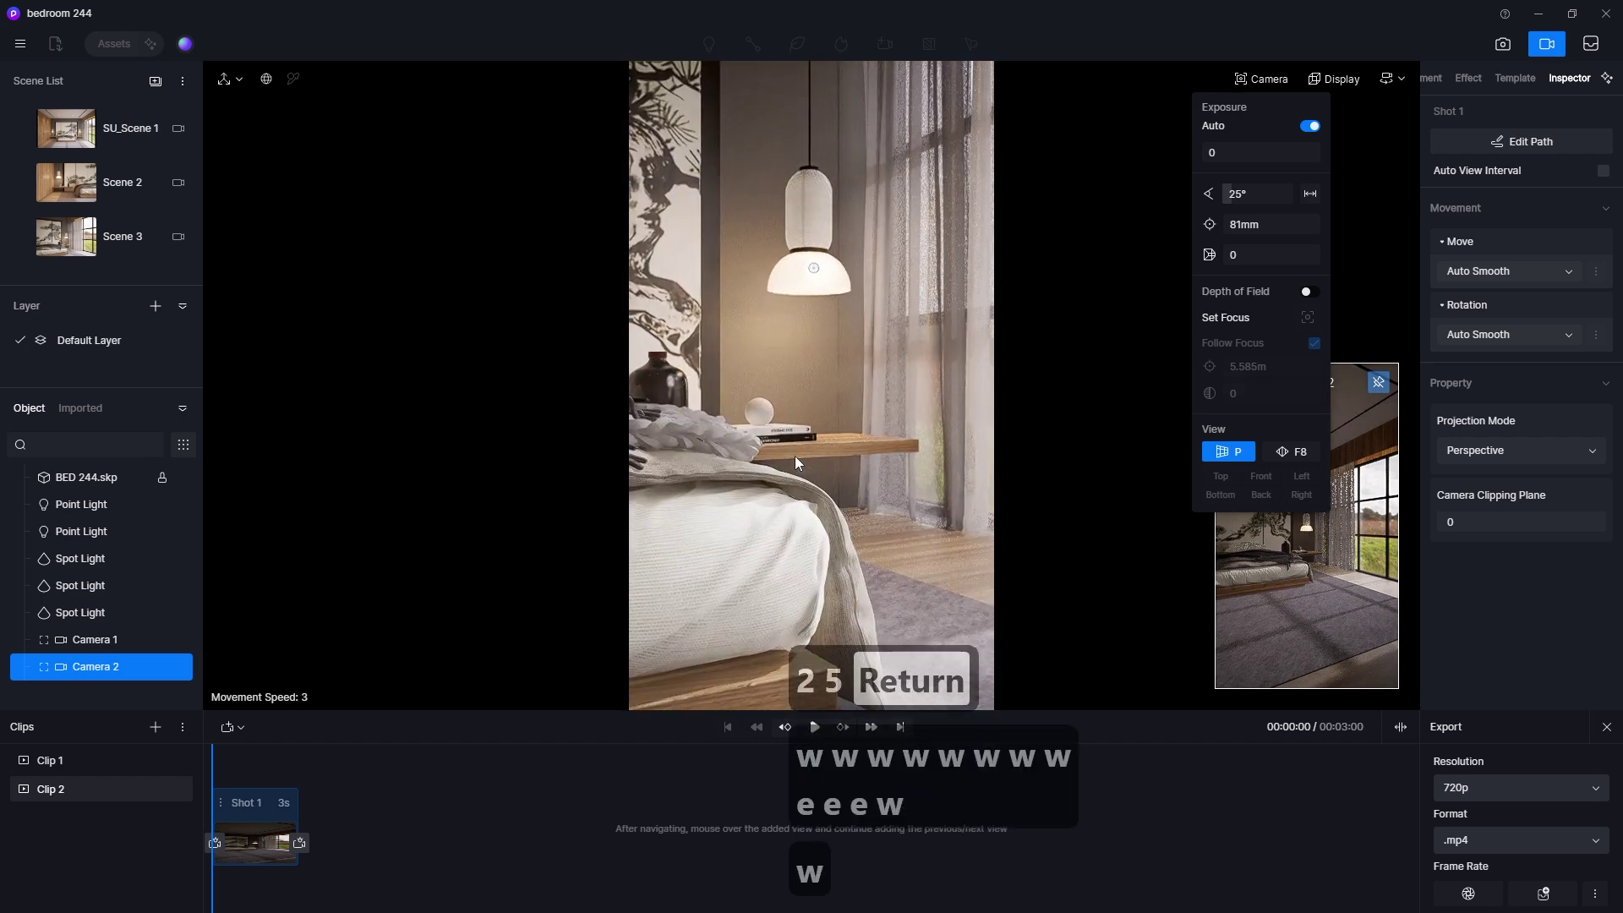
{"action": "key", "text": "s"}
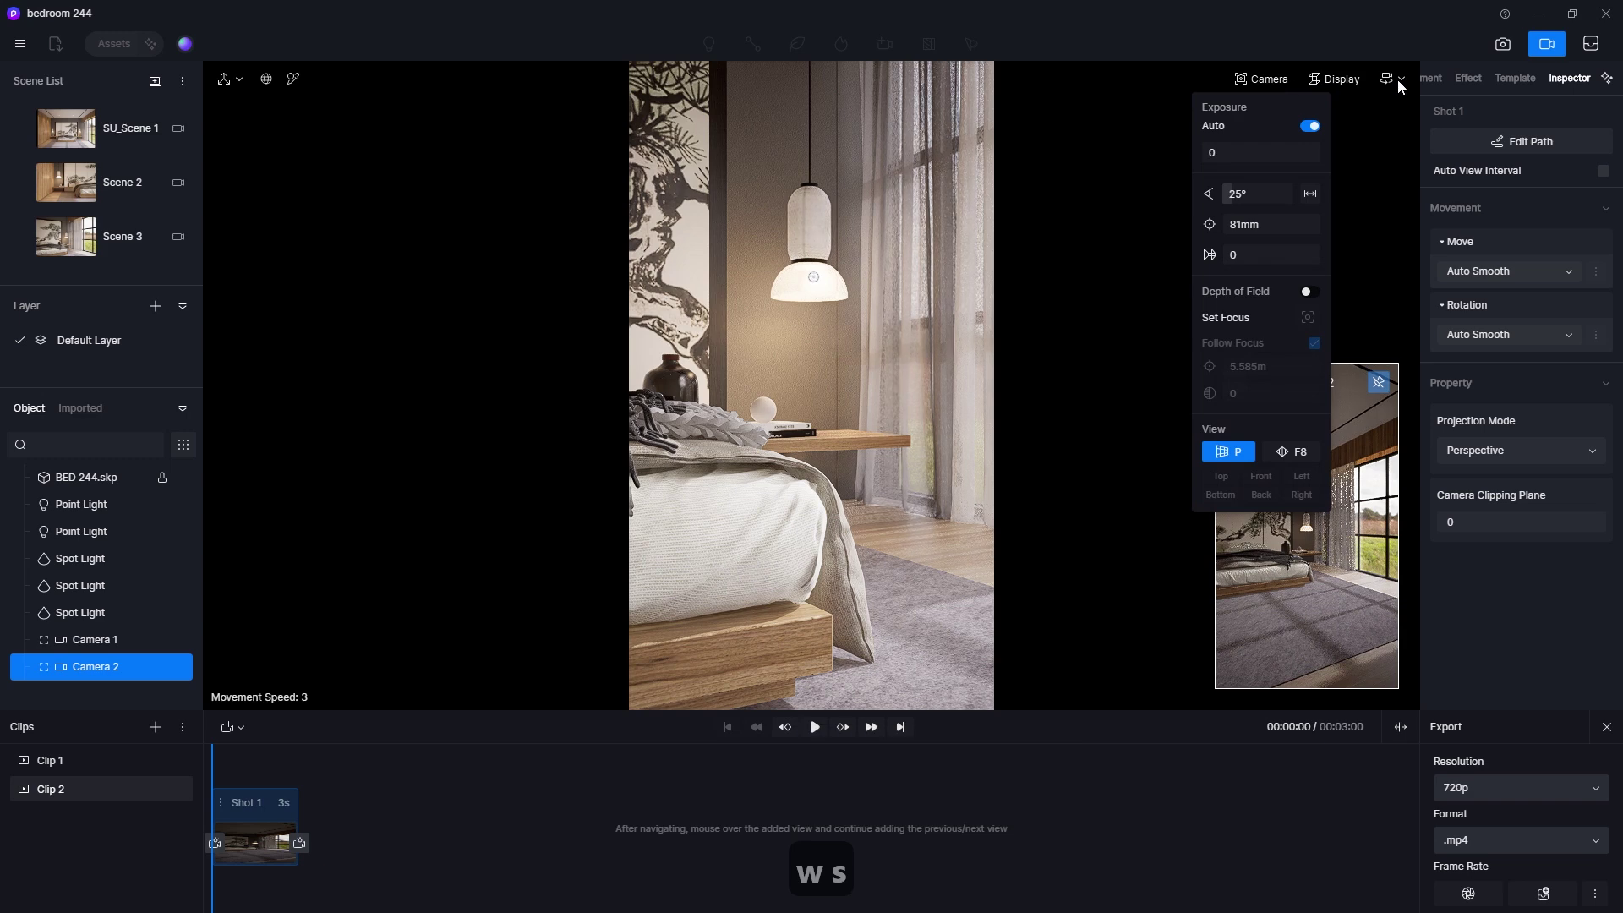
Step: Set the fly movement speed to 1 and fine-tune the camera's height at the bed's corner
{"action": "mouse_move", "coordinate": [1397, 78]}
{"action": "left_click", "coordinate": [1341, 156]}
{"action": "type", "text": "1"}
{"action": "key", "text": "Return"}
{"action": "key", "text": "e"}
{"action": "key", "text": "q"}
{"action": "key", "text": "e"}
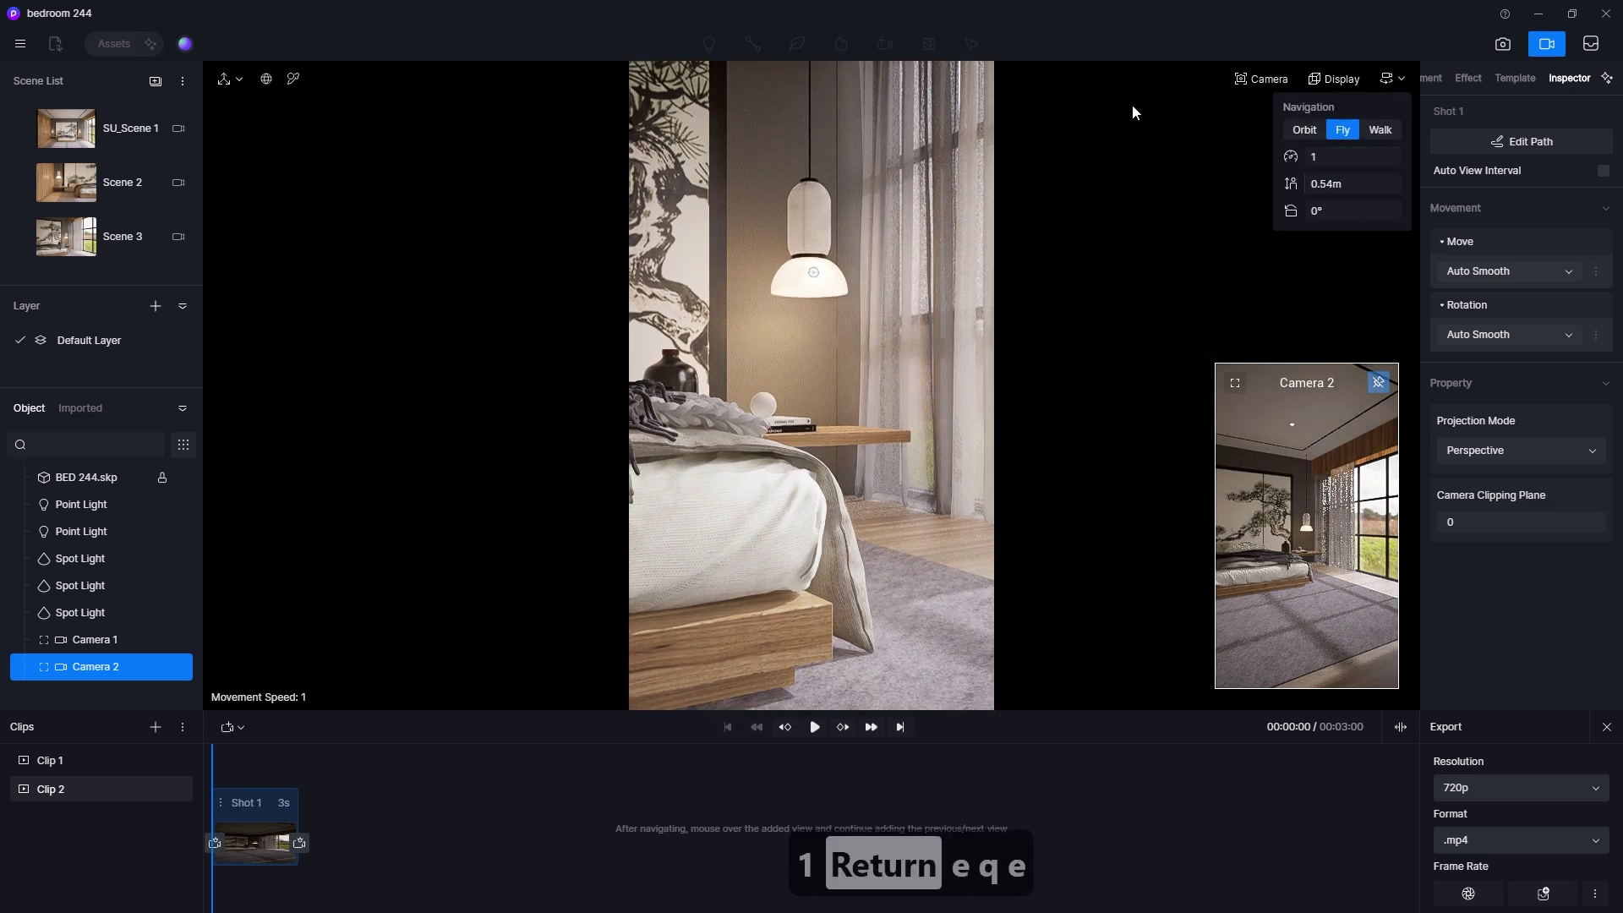
{"action": "key", "text": "q"}
{"action": "key", "text": "e"}
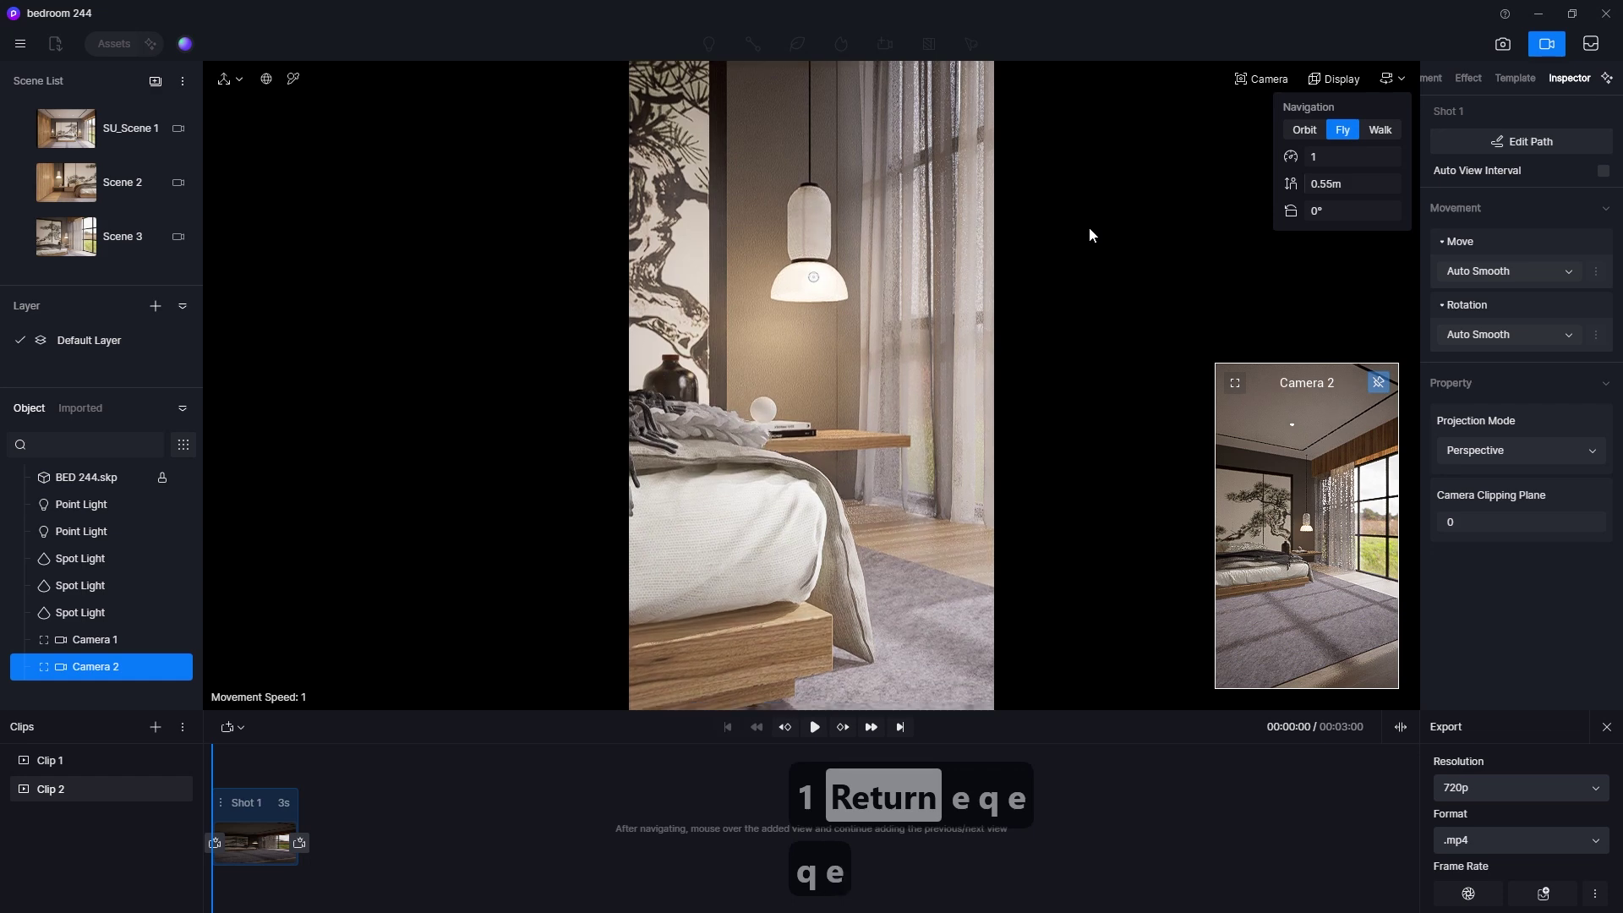
{"action": "left_click", "coordinate": [1265, 79]}
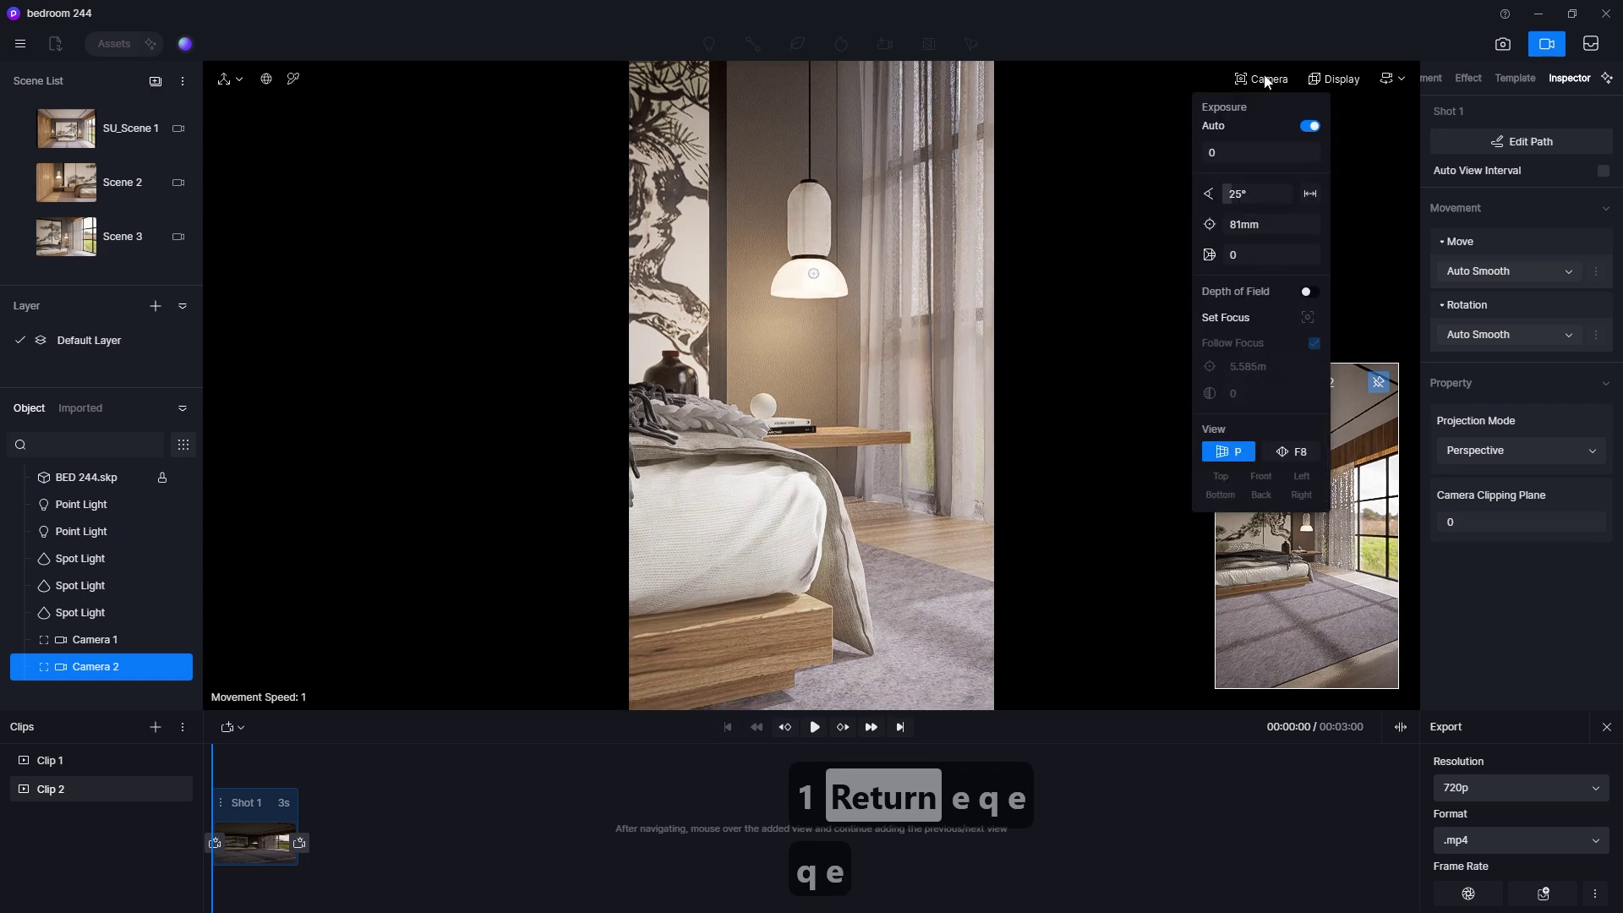
{"action": "key", "text": "q"}
{"action": "key", "text": "q"}
{"action": "key", "text": "e"}
{"action": "key", "text": "q"}
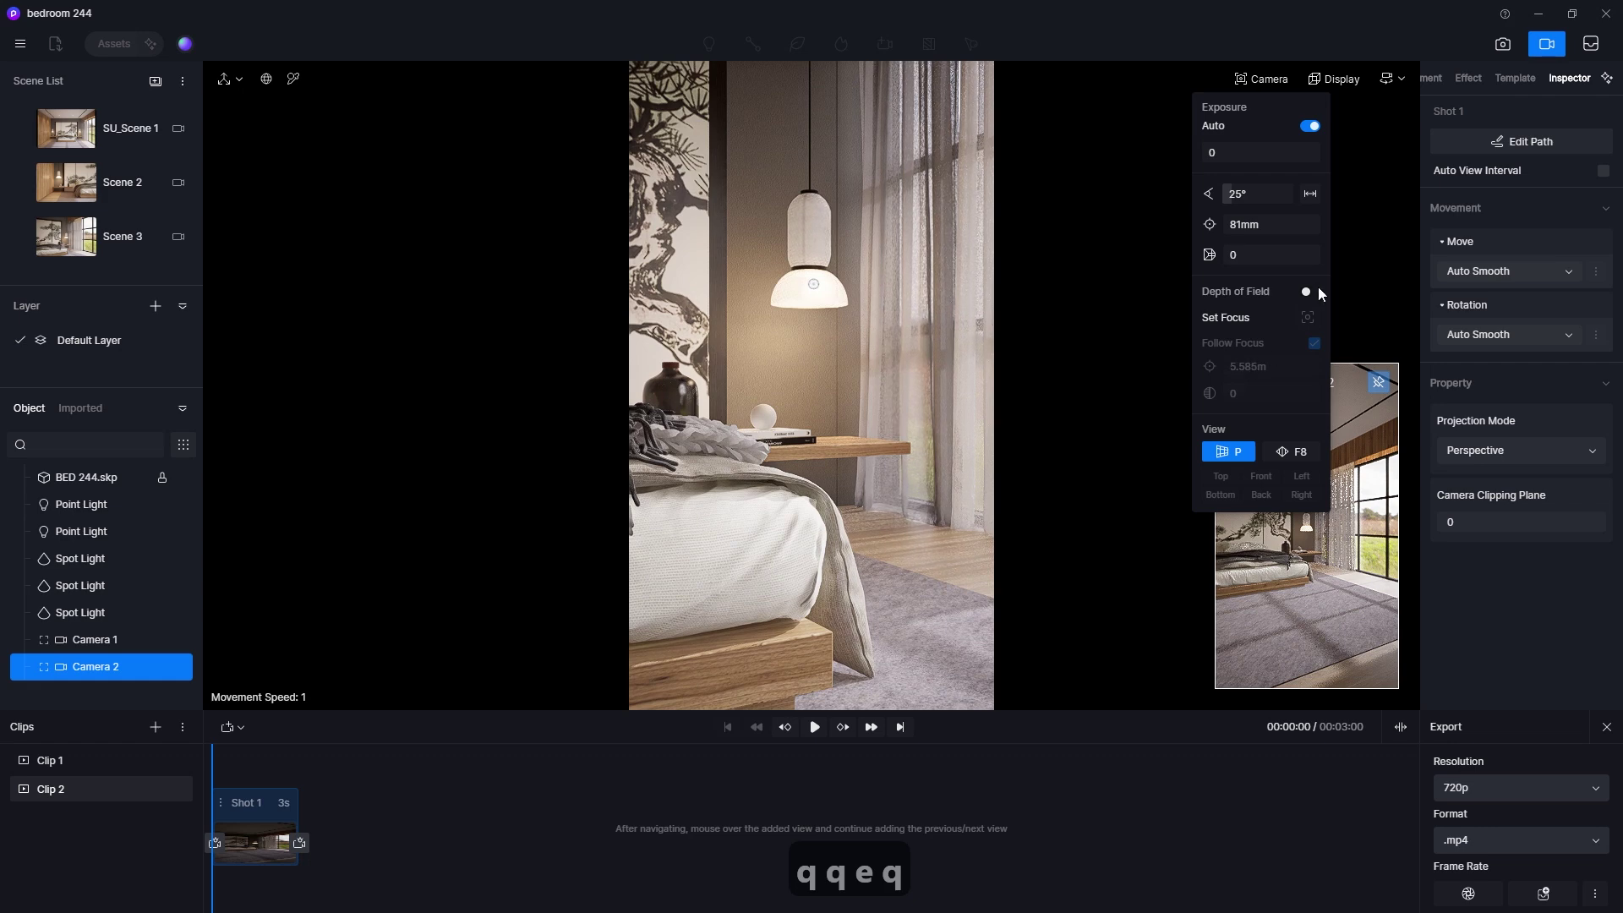
Step: Enable depth of field focused on the bed with a blur amount of 8.1, and update Shot 1's first view
{"action": "left_click", "coordinate": [1308, 291]}
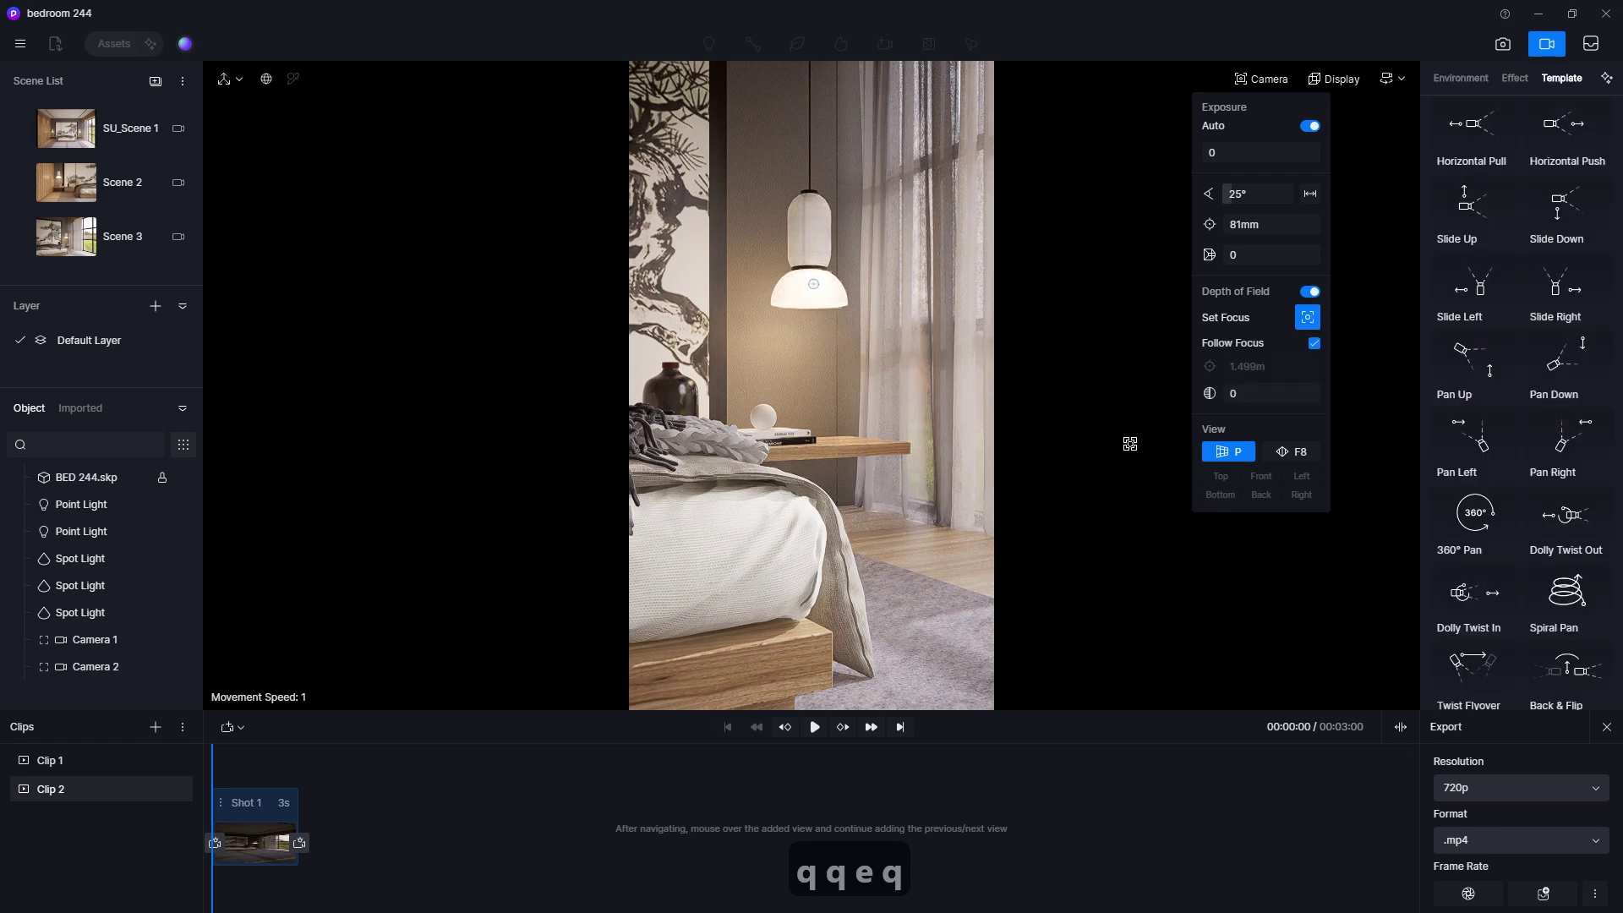
{"action": "left_click_drag", "start_coordinate": [1236, 394], "coordinate": [1302, 400]}
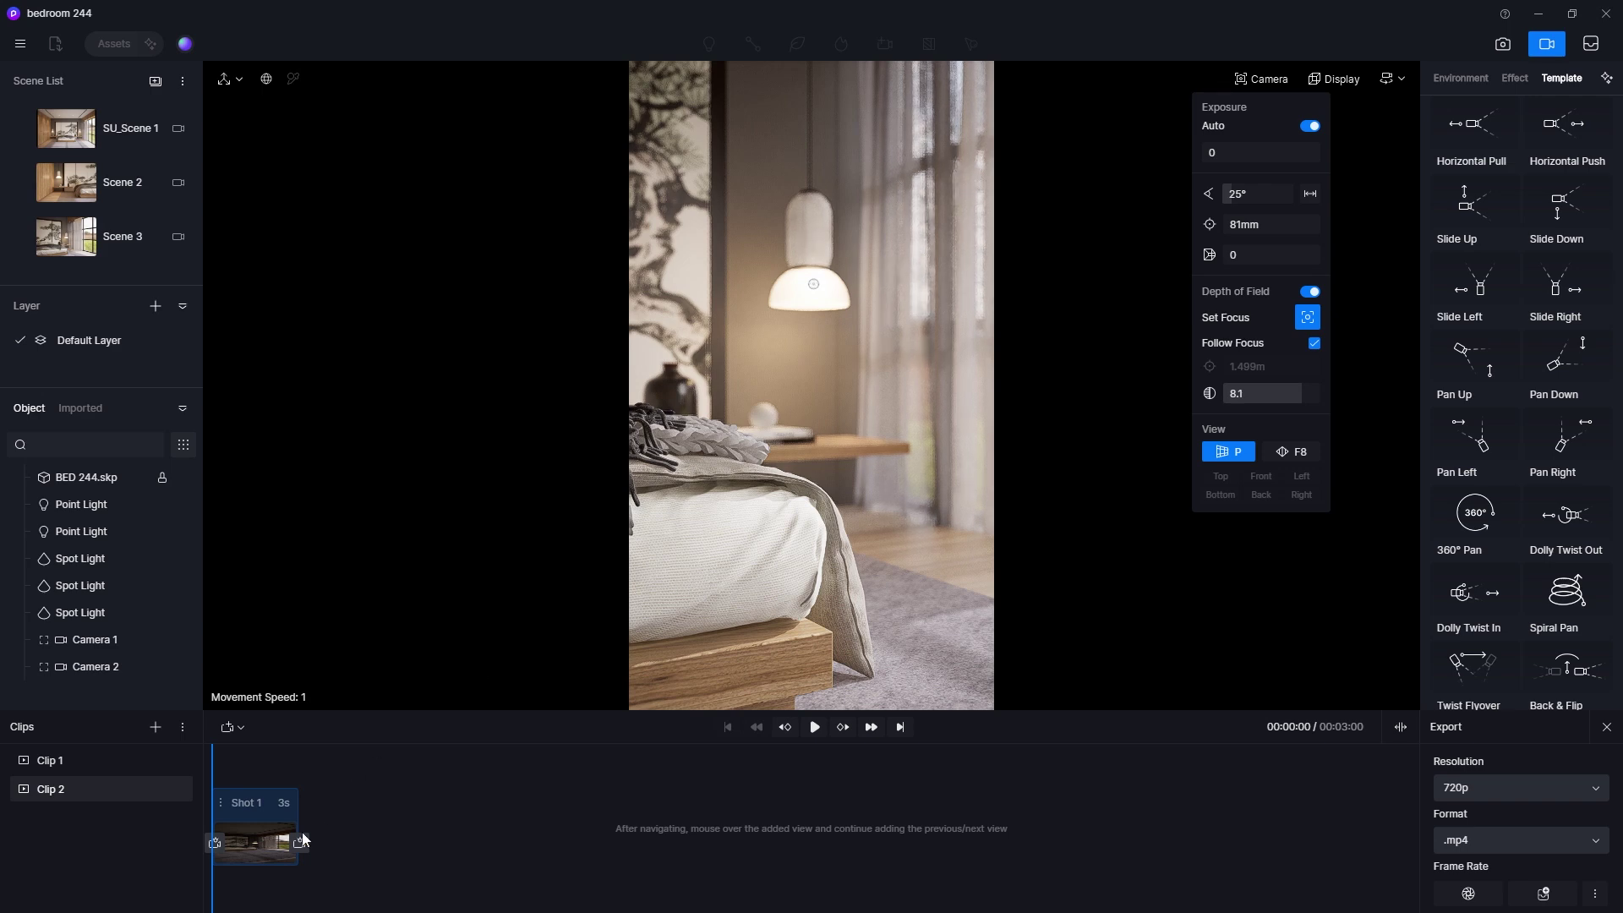
{"action": "left_click", "coordinate": [282, 885]}
Step: Raise the camera to frame the bedside shelf and pendant lamp, refocusing there with a depth of field blur amount of 9.5
{"action": "key", "text": "q"}
{"action": "key", "text": "q"}
{"action": "key", "text": "q"}
{"action": "key", "text": "q"}
{"action": "key", "text": "q"}
{"action": "key", "text": "q"}
{"action": "key", "text": "q"}
{"action": "key", "text": "q"}
{"action": "key", "text": "q"}
{"action": "key", "text": "q"}
{"action": "key", "text": "q"}
{"action": "key", "text": "q"}
{"action": "key", "text": "q"}
{"action": "key", "text": "q"}
{"action": "key", "text": "q"}
{"action": "key", "text": "q"}
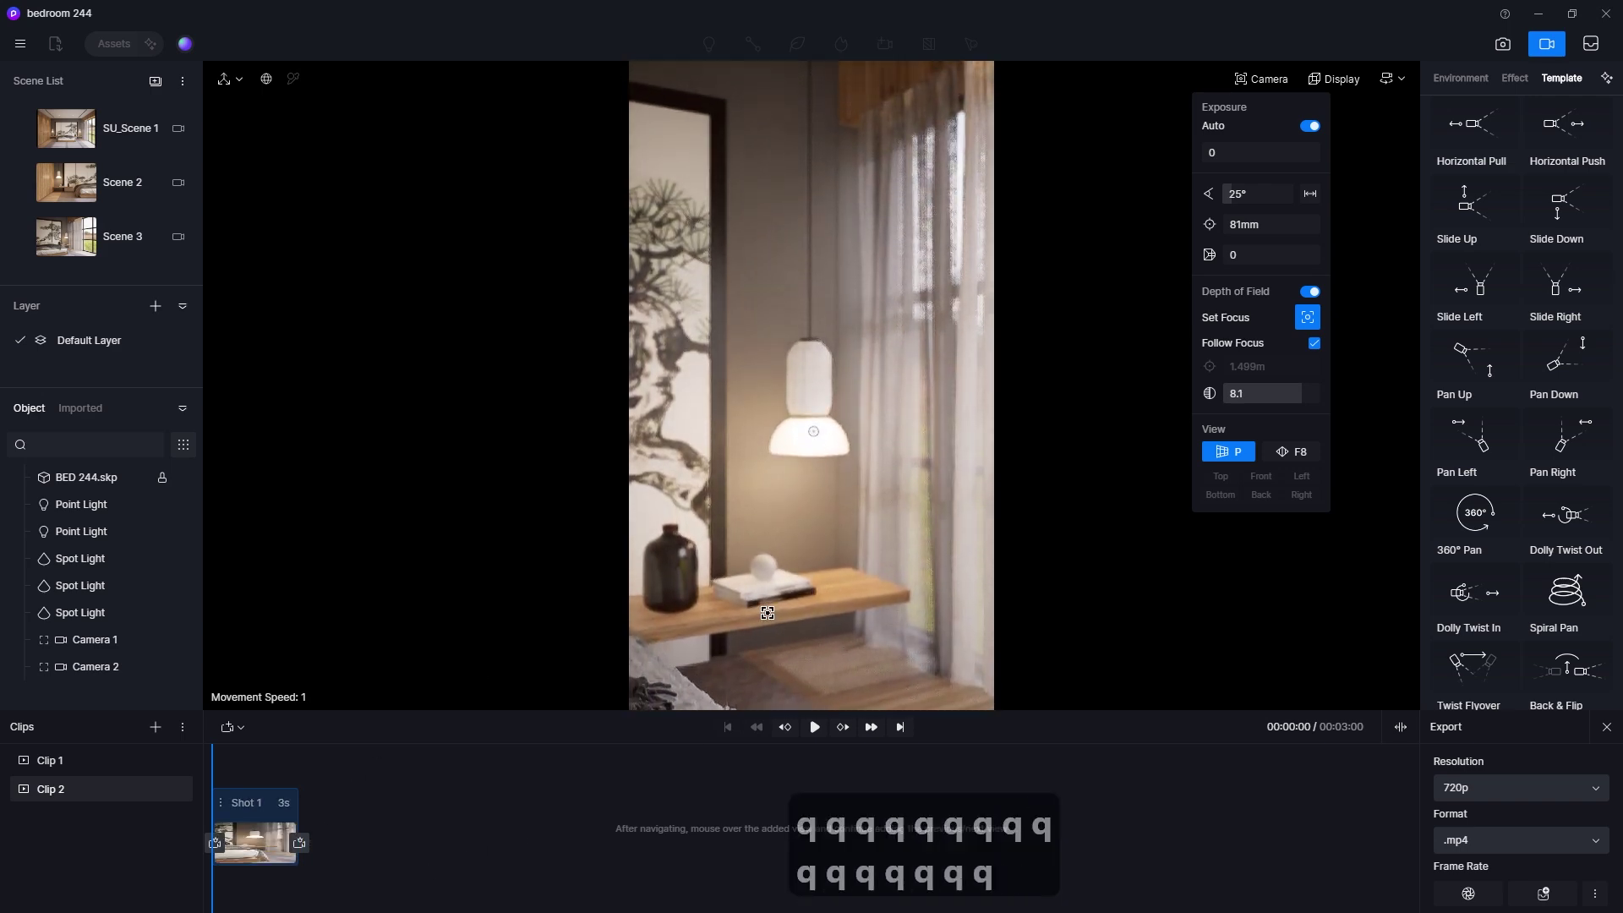
{"action": "key", "text": "q"}
{"action": "key", "text": "e"}
{"action": "key", "text": "e"}
{"action": "key", "text": "e"}
{"action": "key", "text": "e"}
{"action": "key", "text": "e"}
{"action": "key", "text": "e"}
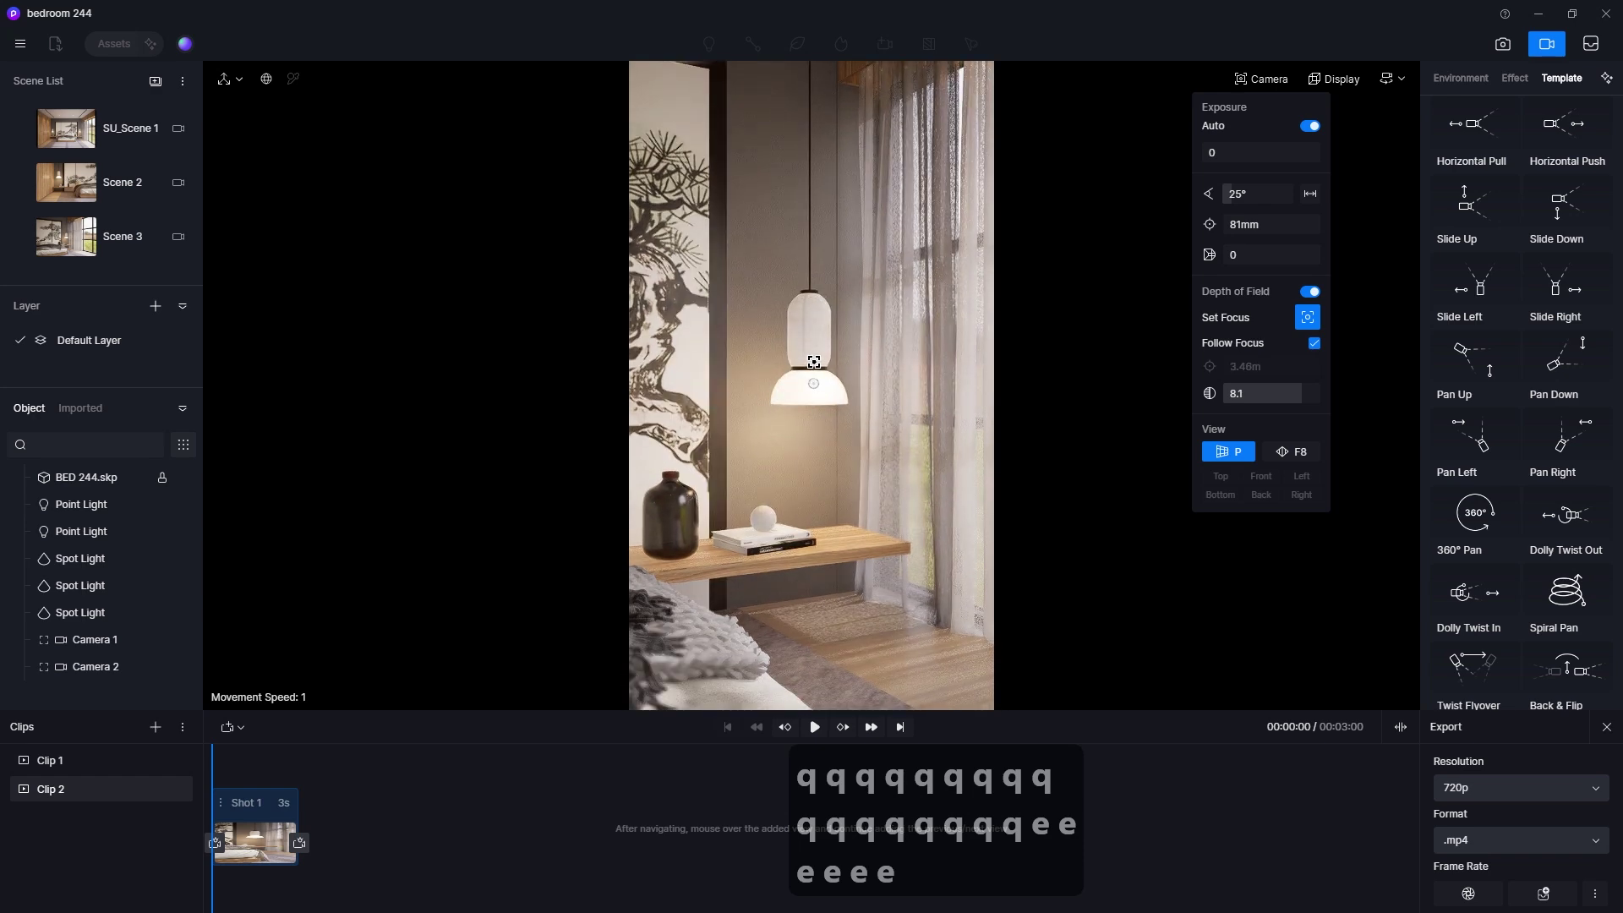
{"action": "mouse_move", "coordinate": [1294, 393]}
{"action": "left_mouse_down"}
{"action": "mouse_move", "coordinate": [1386, 394]}
{"action": "mouse_move", "coordinate": [1282, 393]}
{"action": "mouse_move", "coordinate": [1315, 403]}
{"action": "left_mouse_up"}
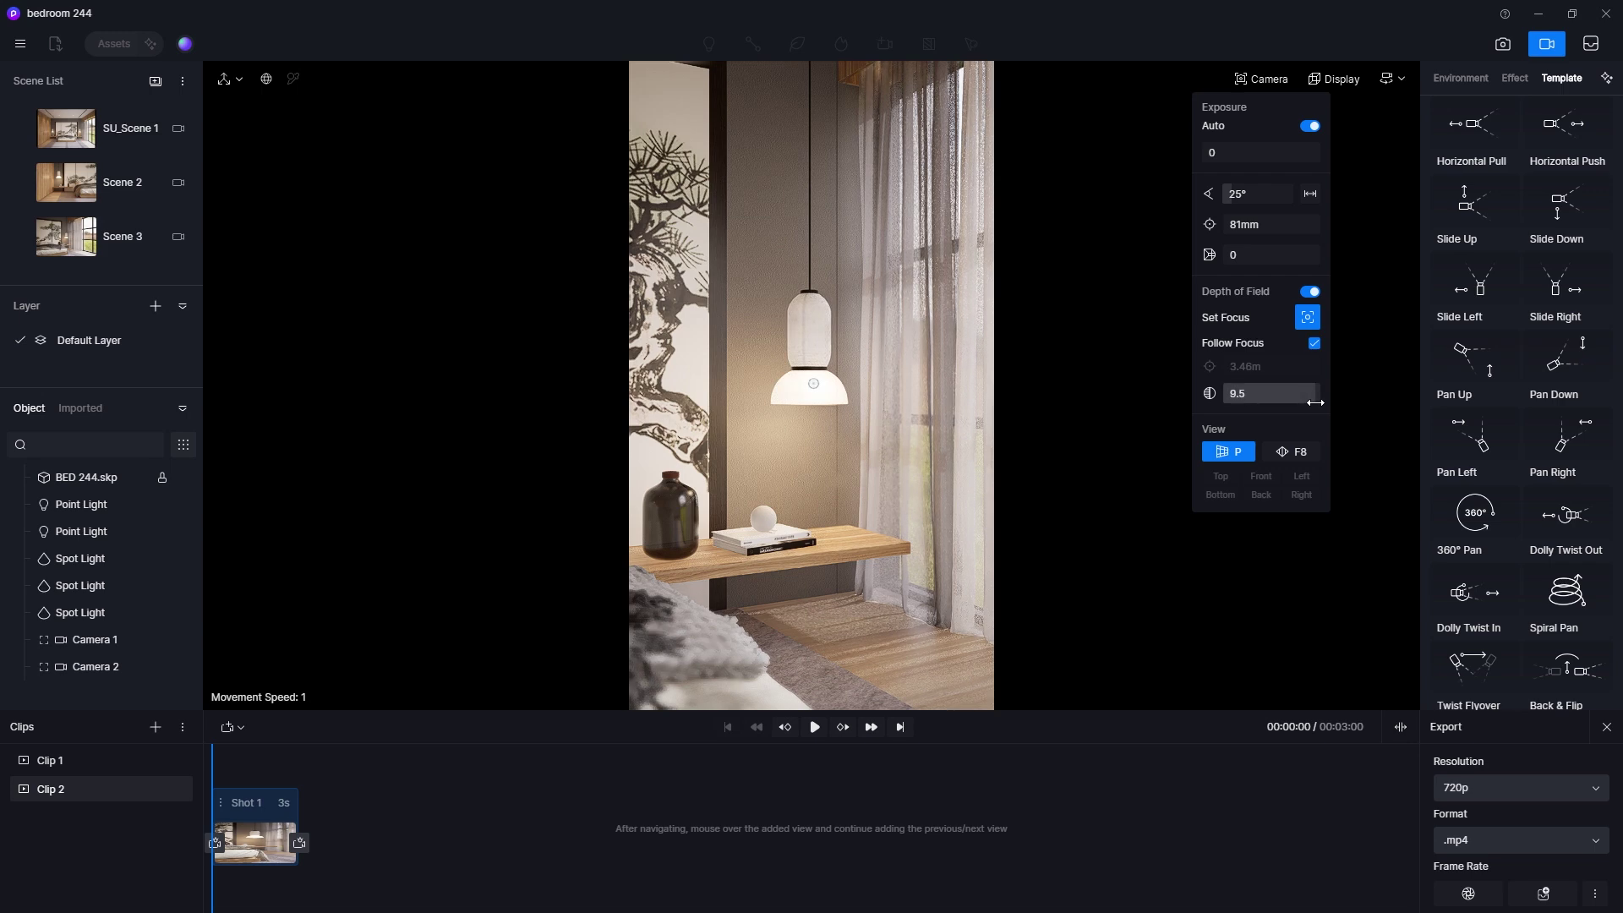
Step: Add the raised view as the second view of Clip 2's shot with a 4-second duration, and play the clip
{"action": "left_click", "coordinate": [301, 844]}
{"action": "key", "text": "Return"}
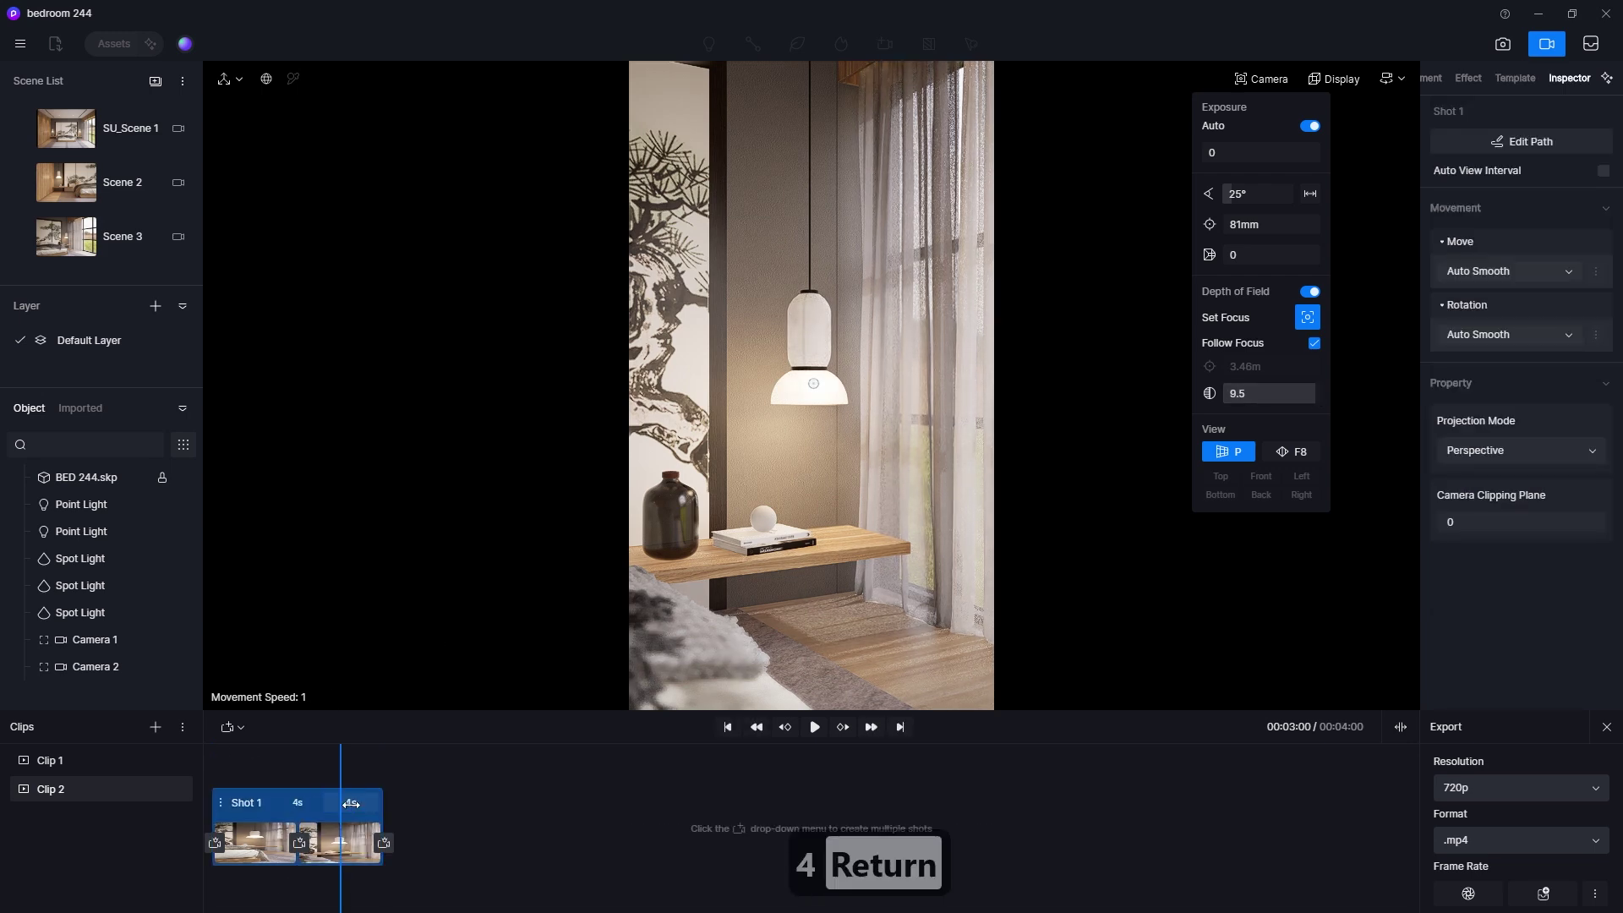
{"action": "left_click", "coordinate": [815, 727]}
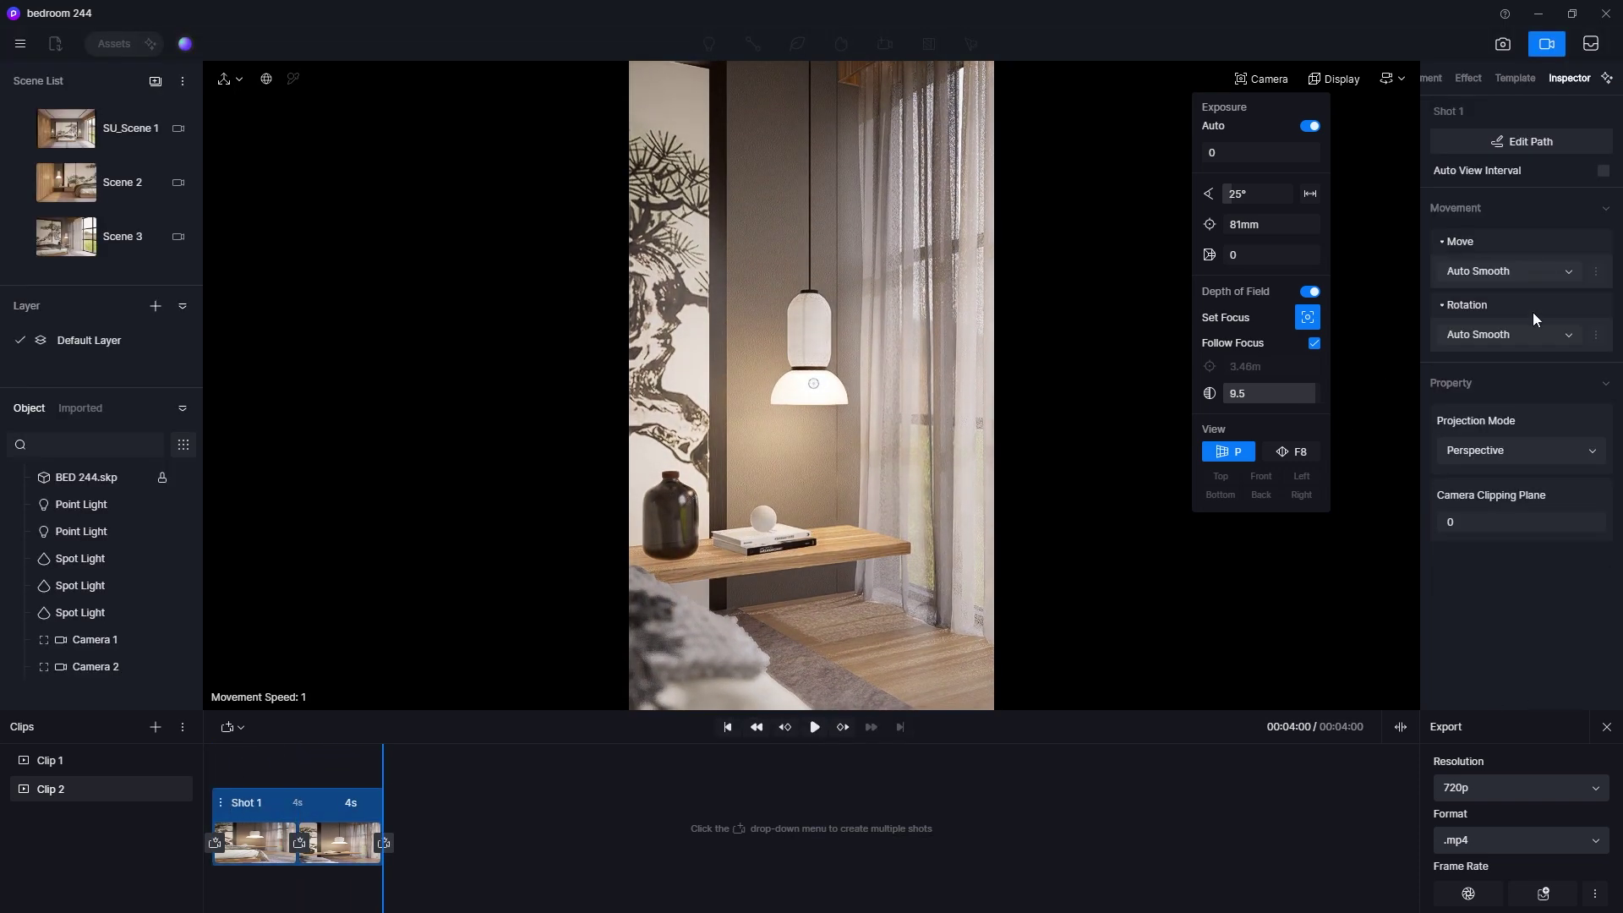
Step: Set the Move and Rotation of Clip 2's Shot 1 to Linear and play the clip from its start
{"action": "left_click", "coordinate": [1559, 272]}
{"action": "left_click", "coordinate": [1482, 322]}
{"action": "left_click", "coordinate": [1535, 336]}
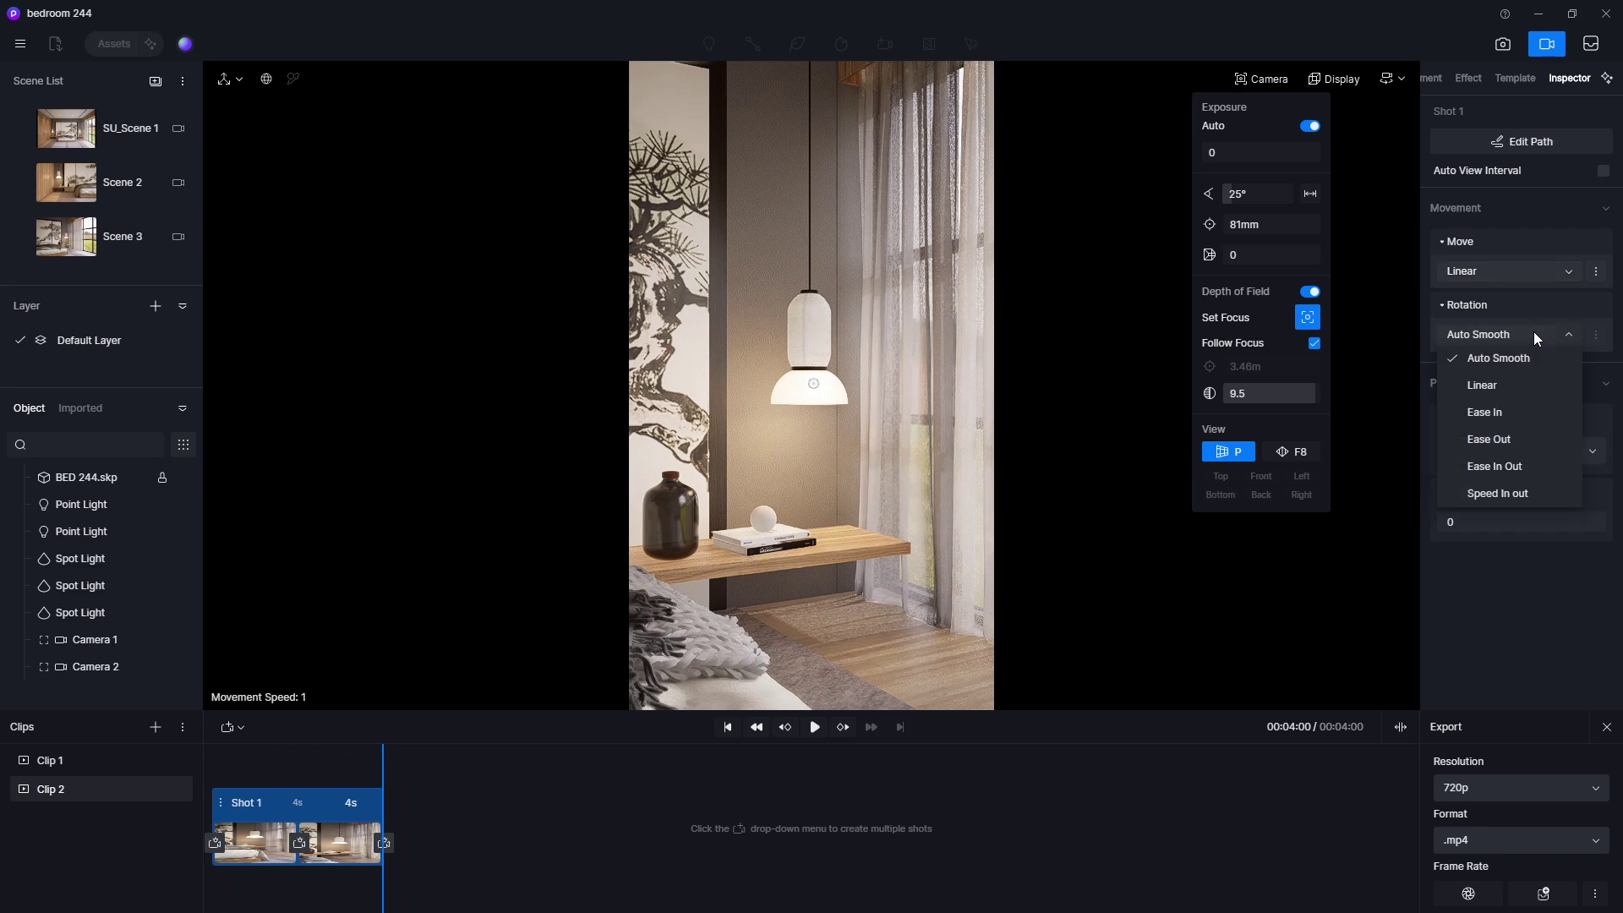
{"action": "left_click", "coordinate": [1488, 387]}
{"action": "left_click_drag", "start_coordinate": [390, 766], "coordinate": [210, 760]}
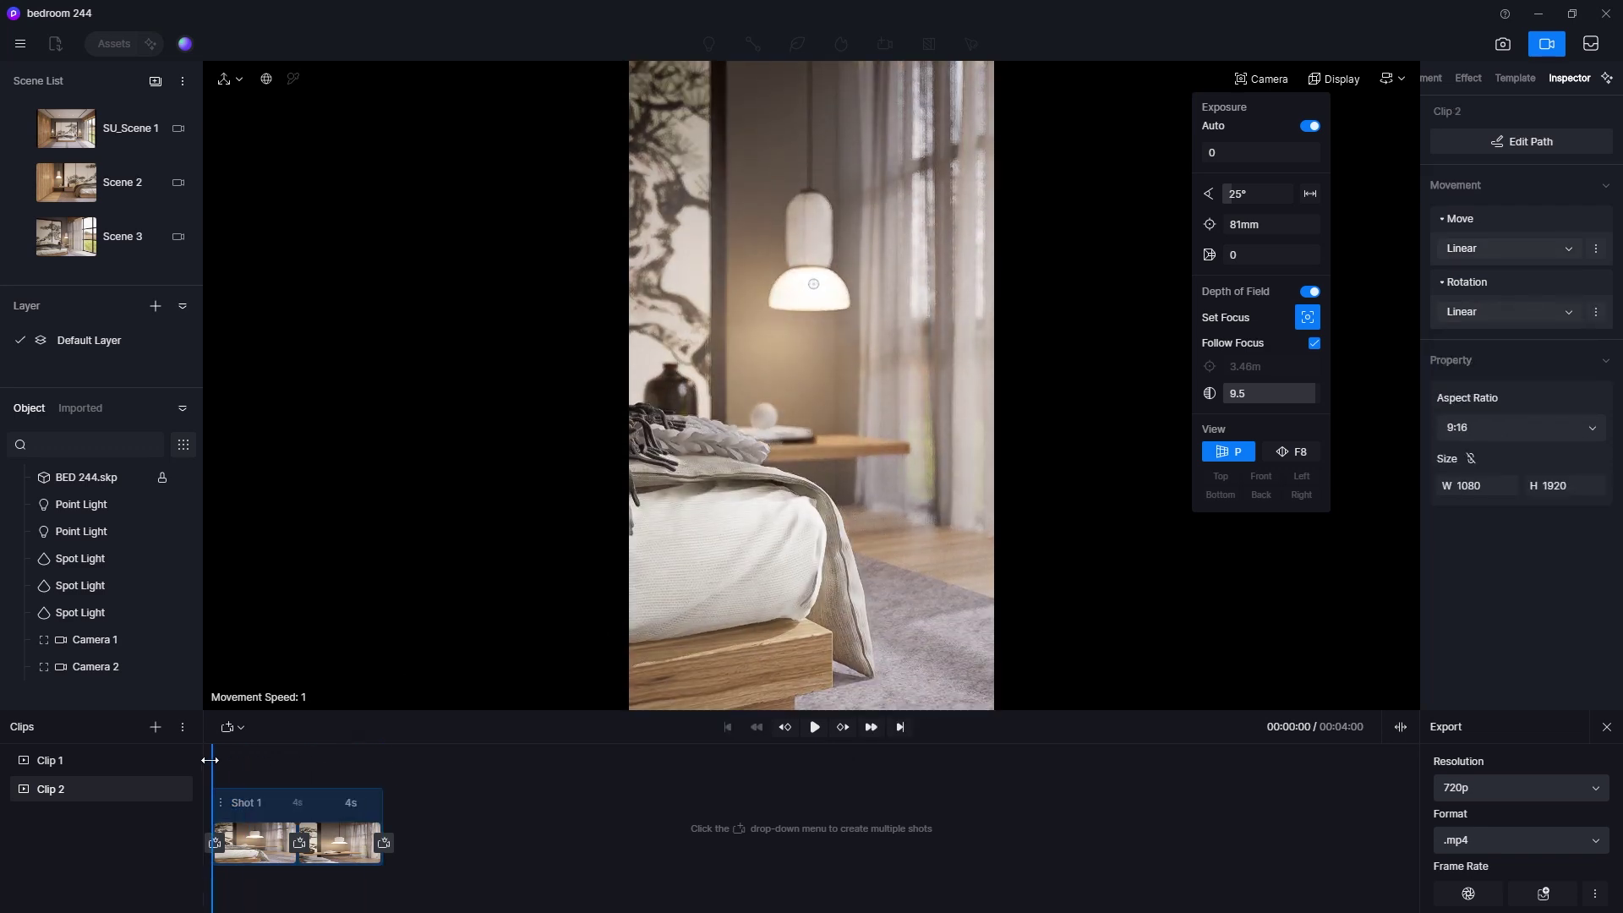
{"action": "left_click", "coordinate": [814, 726]}
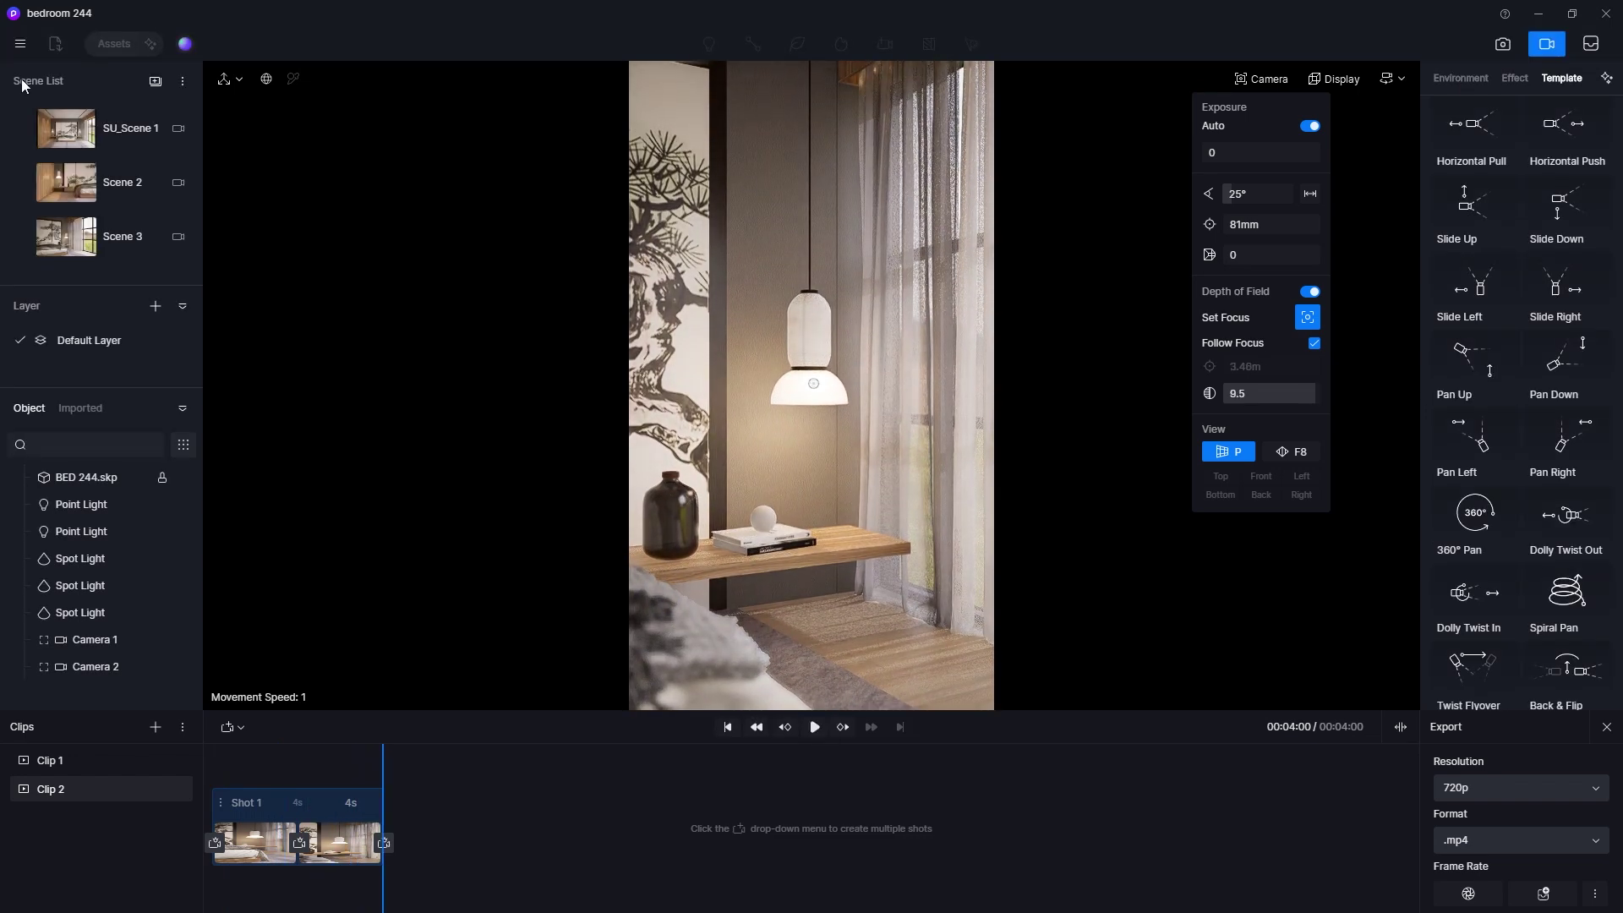
Step: Save the project
{"action": "left_click", "coordinate": [20, 43]}
{"action": "left_click", "coordinate": [254, 175]}
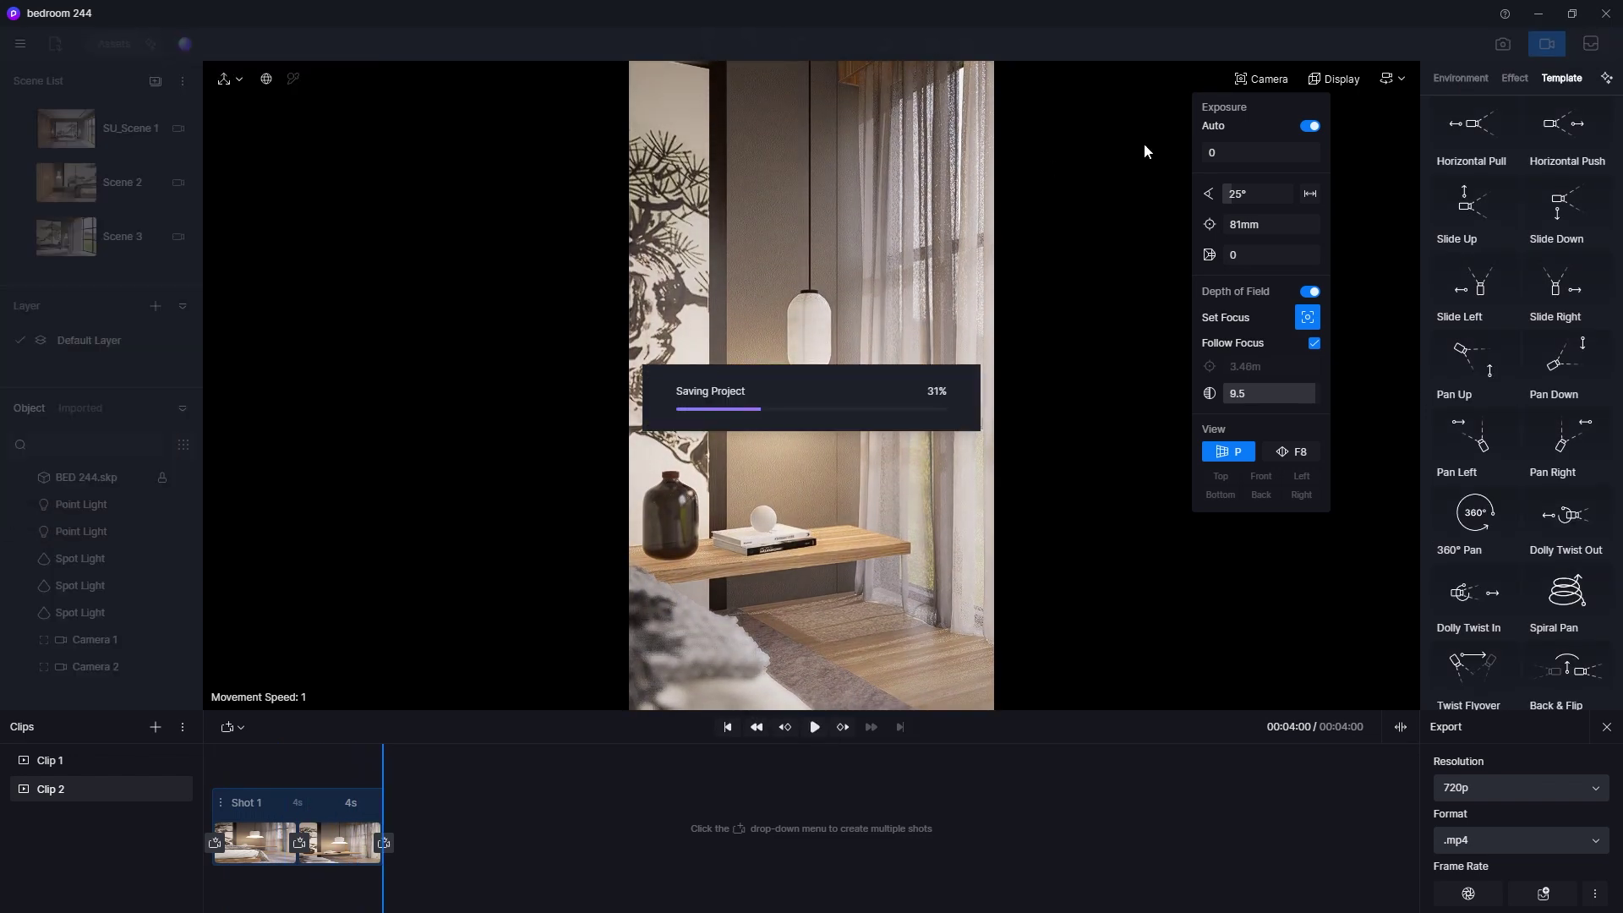
Step: Leave video mode, add a camera from the SU_Scene 1 view and set its aspect ratio to 9:16
{"action": "left_click", "coordinate": [1559, 49]}
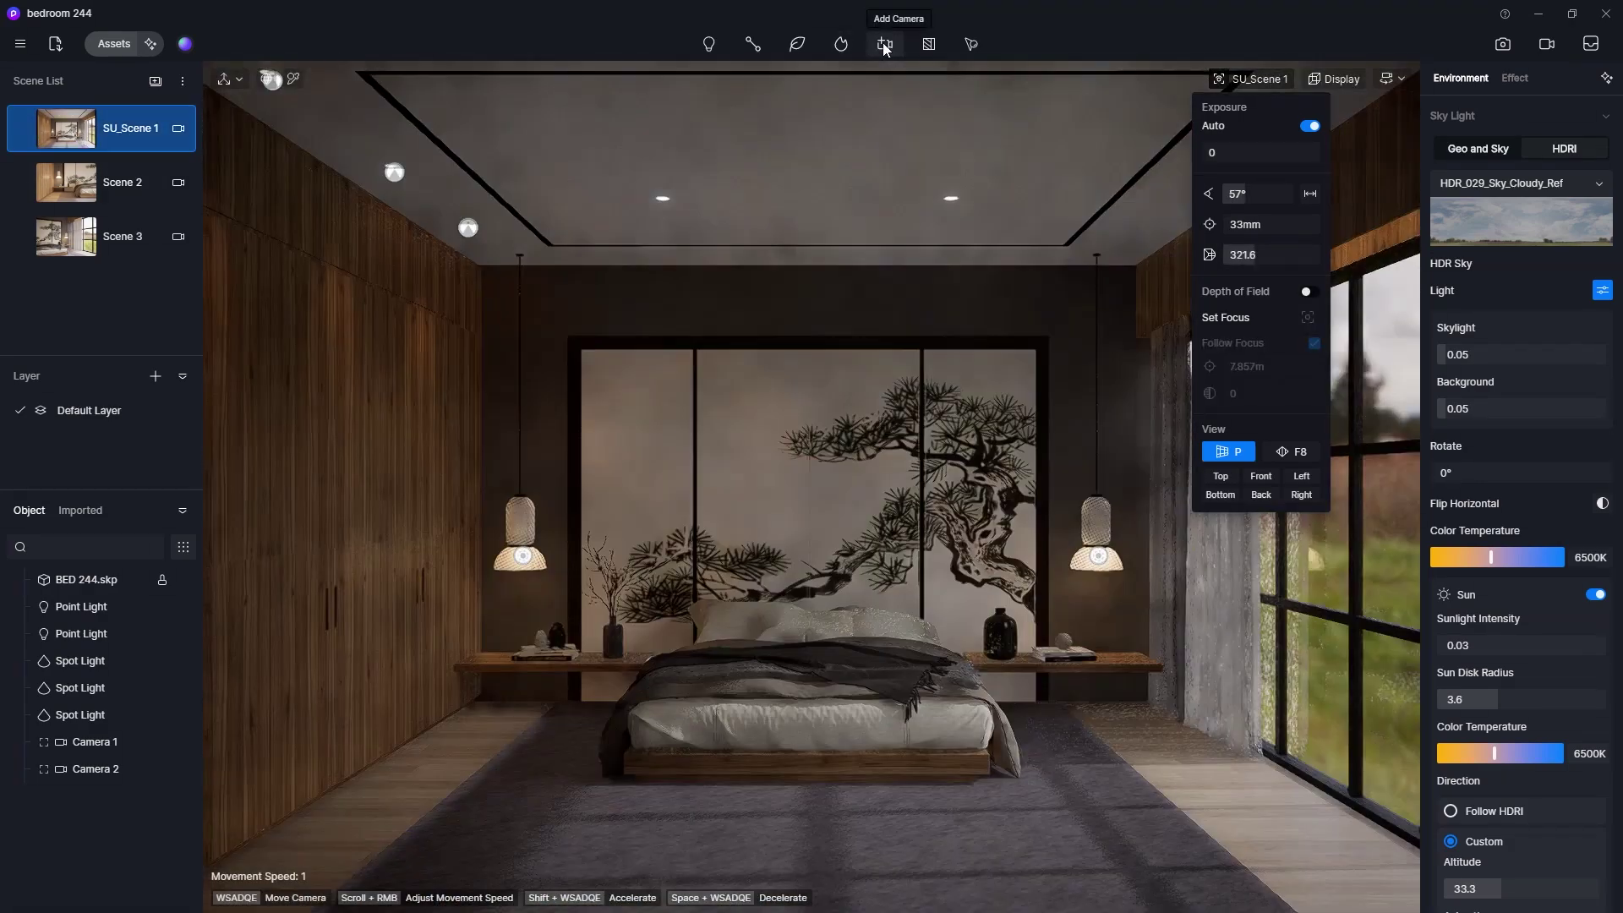
{"action": "left_click", "coordinate": [884, 45]}
{"action": "left_click", "coordinate": [884, 108]}
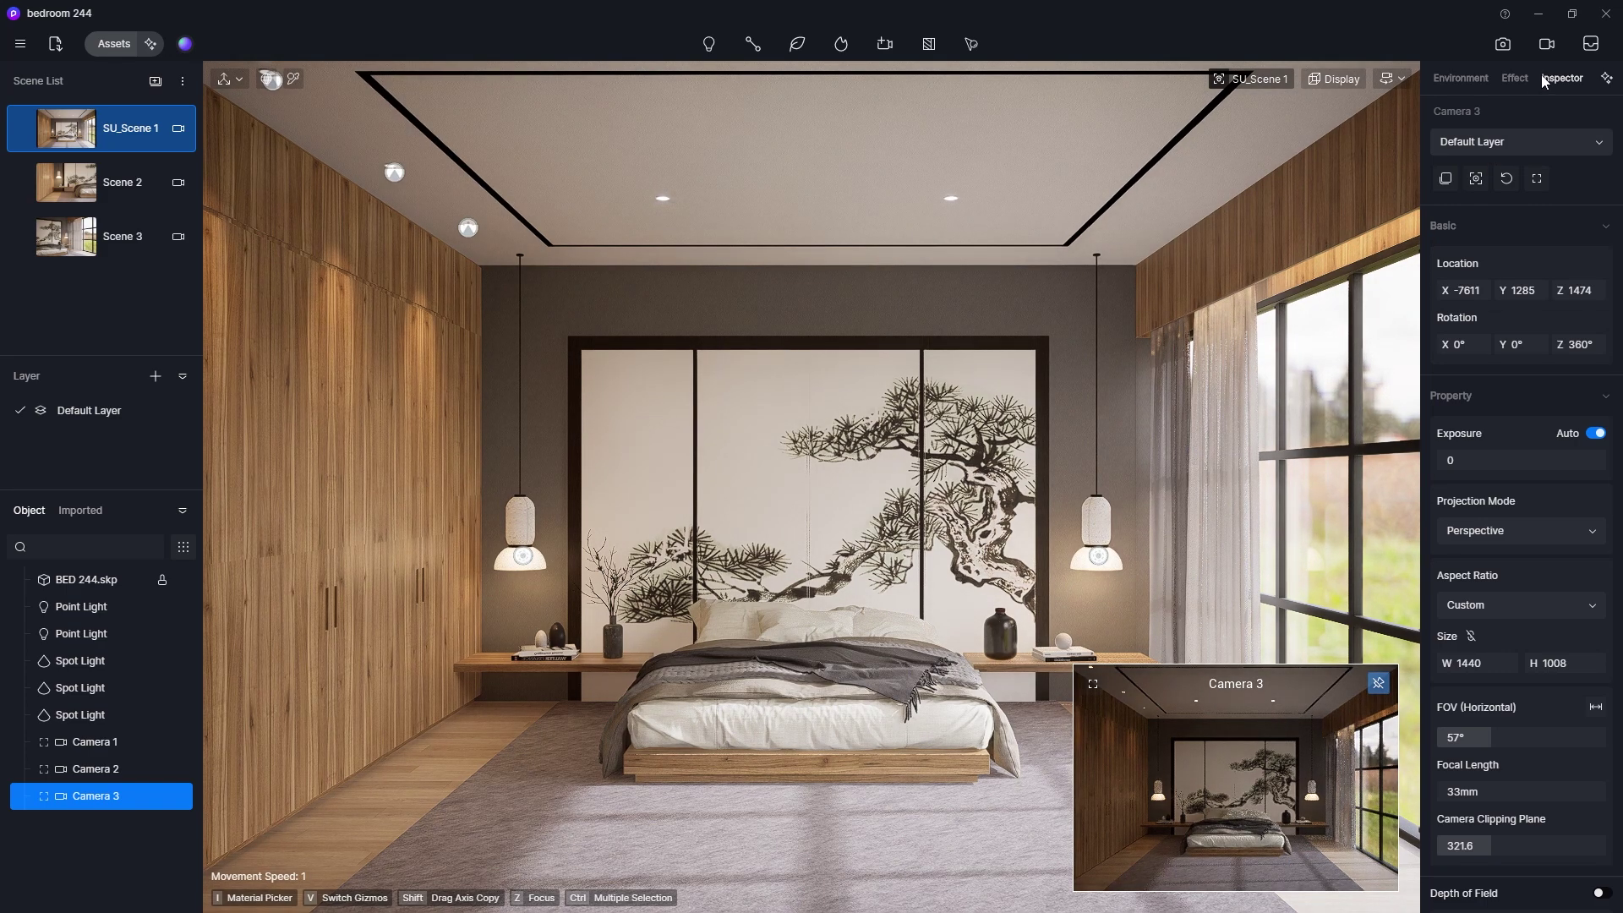
{"action": "left_click", "coordinate": [1491, 602]}
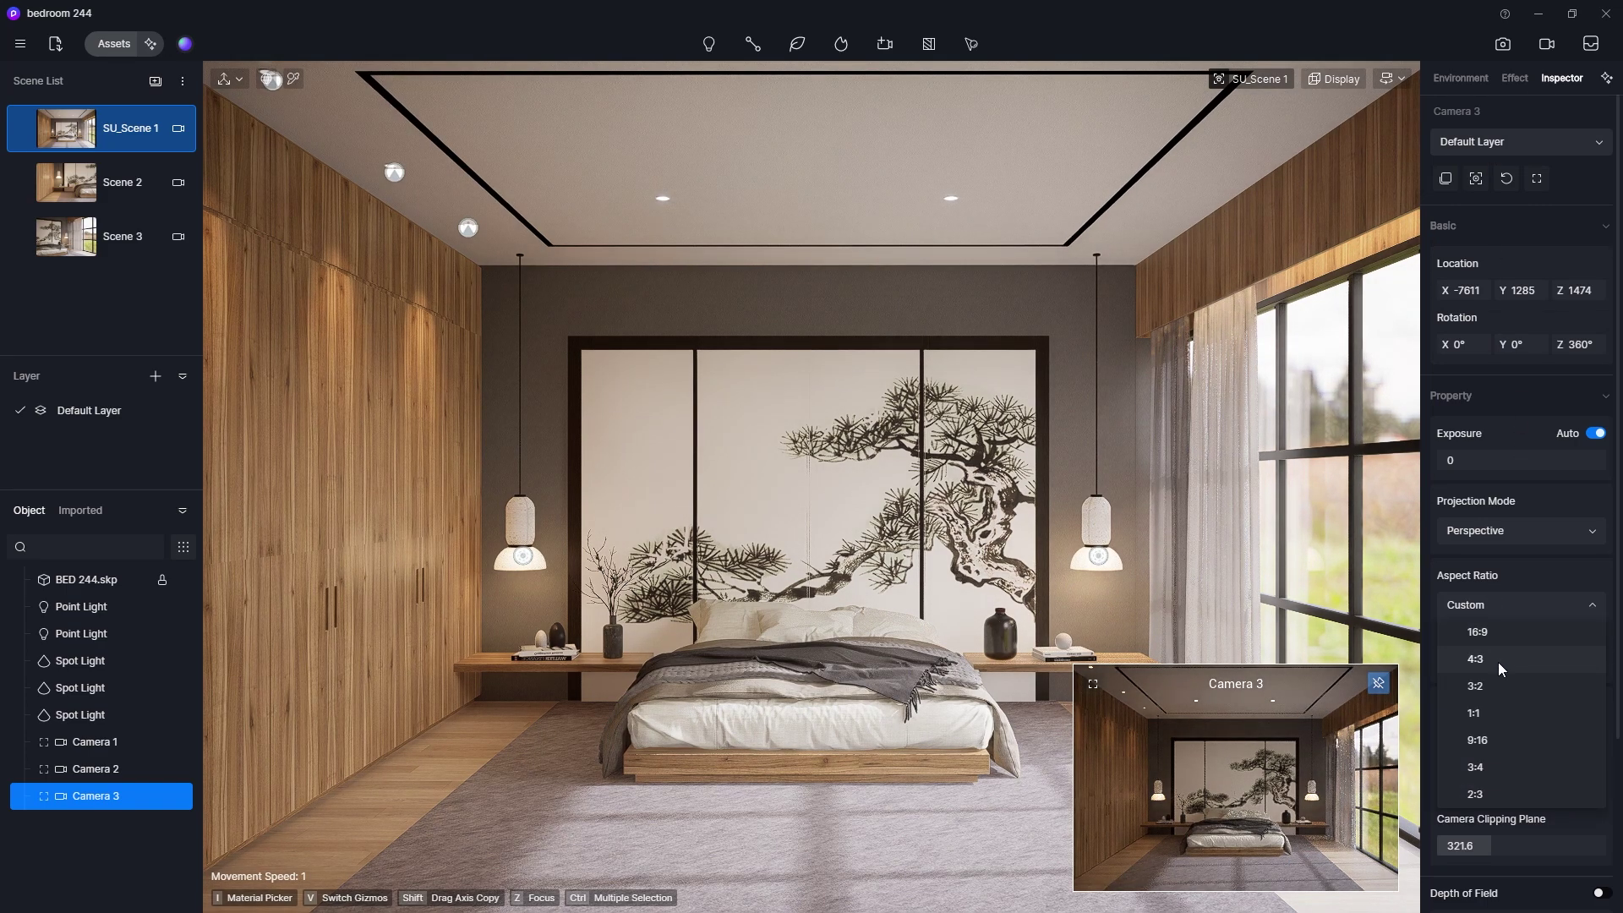
{"action": "left_click", "coordinate": [1501, 742]}
Step: Return to video mode, create Clip 3 and start its first shot from the Camera 3 view
{"action": "left_click", "coordinate": [1547, 43]}
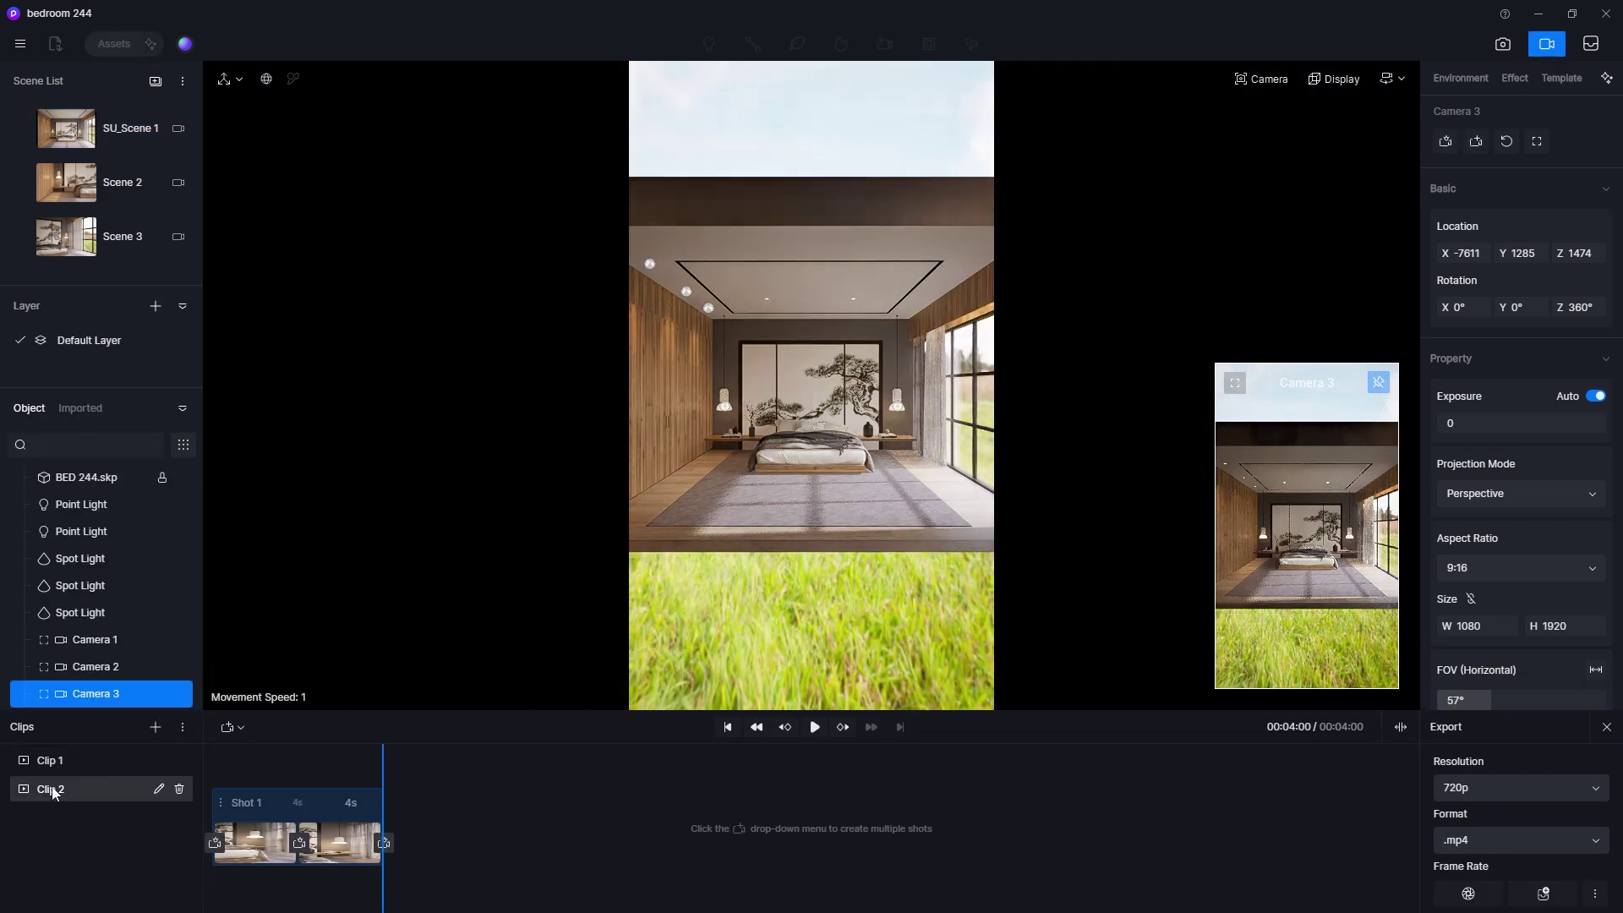
{"action": "left_click", "coordinate": [155, 725]}
{"action": "left_click", "coordinate": [120, 818]}
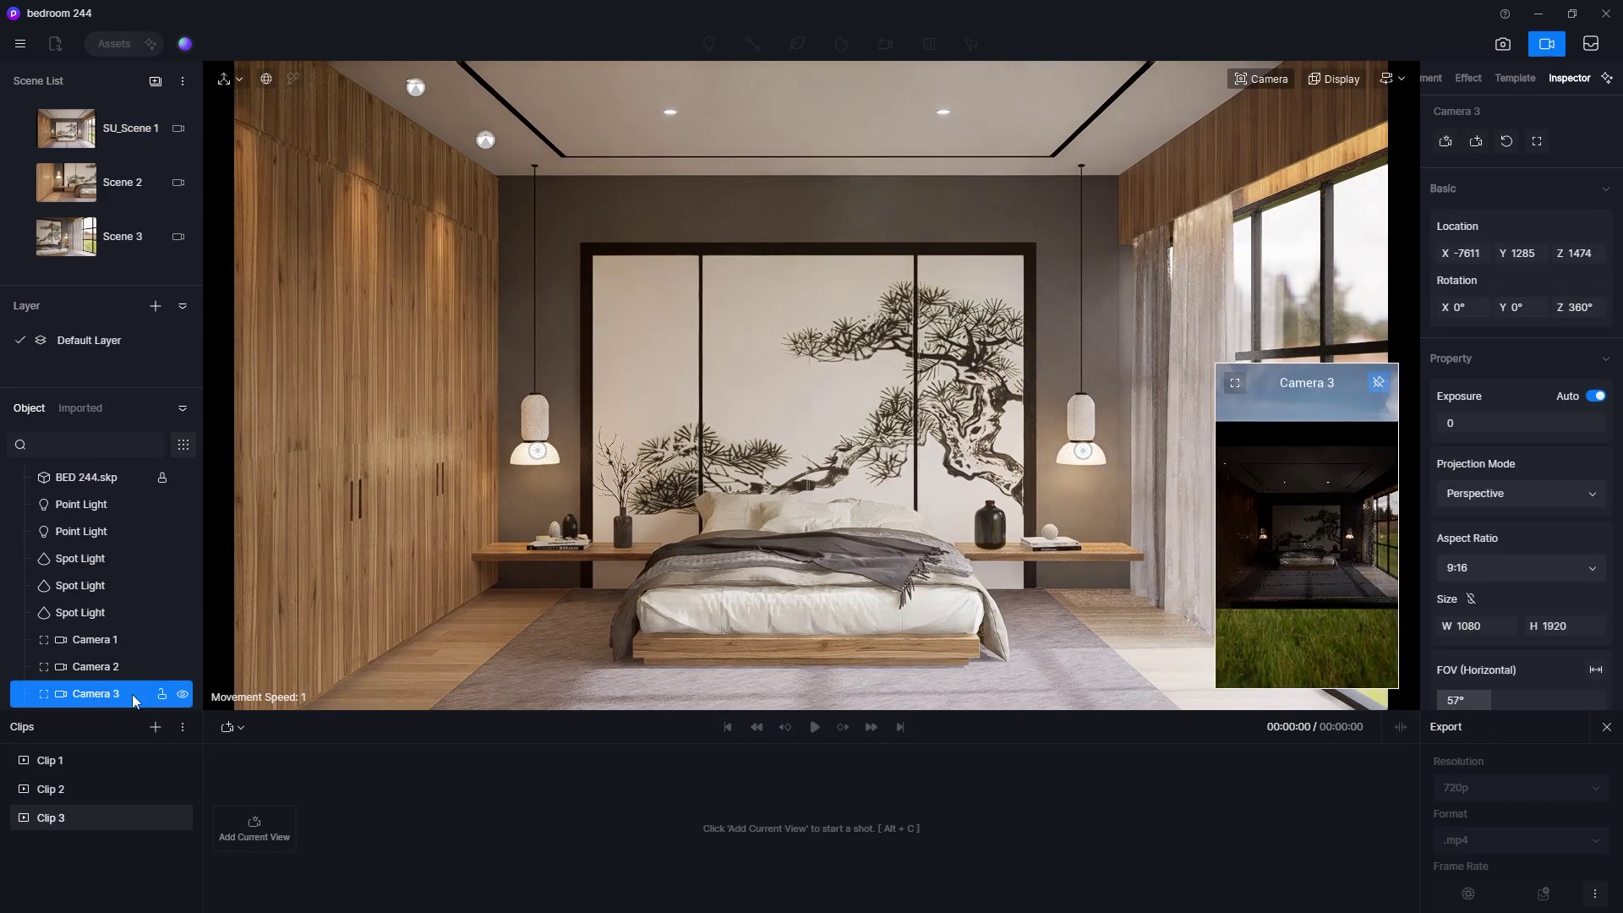
{"action": "left_click", "coordinate": [230, 728]}
{"action": "left_click", "coordinate": [325, 799]}
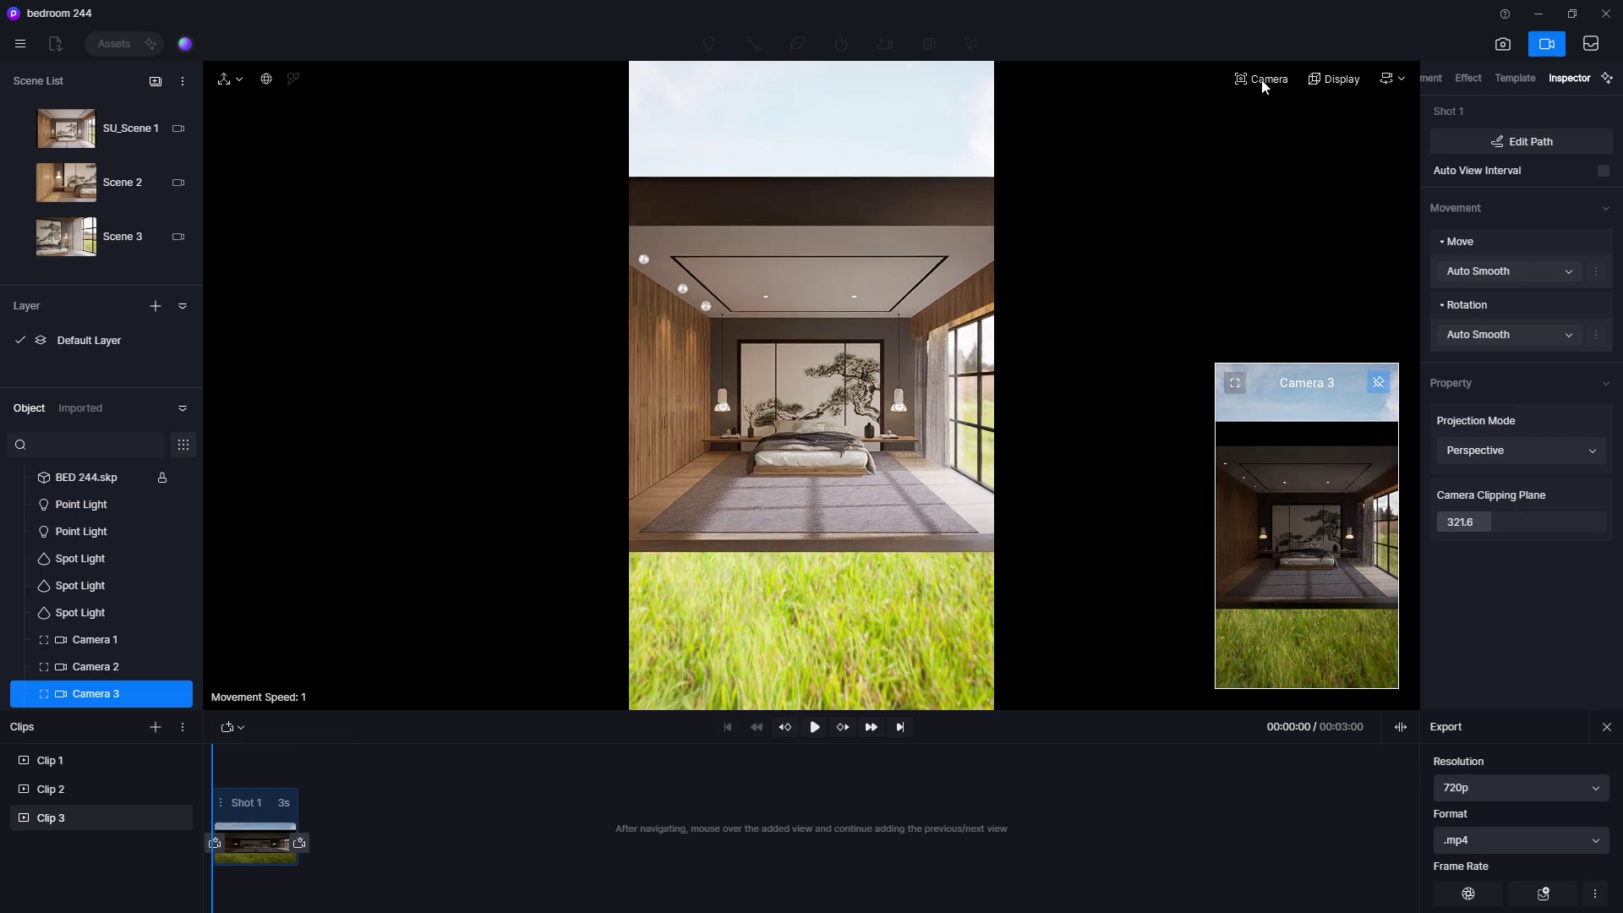
Step: Fly the camera slowly forward toward the bed in Fly navigation mode
{"action": "left_click", "coordinate": [1385, 81]}
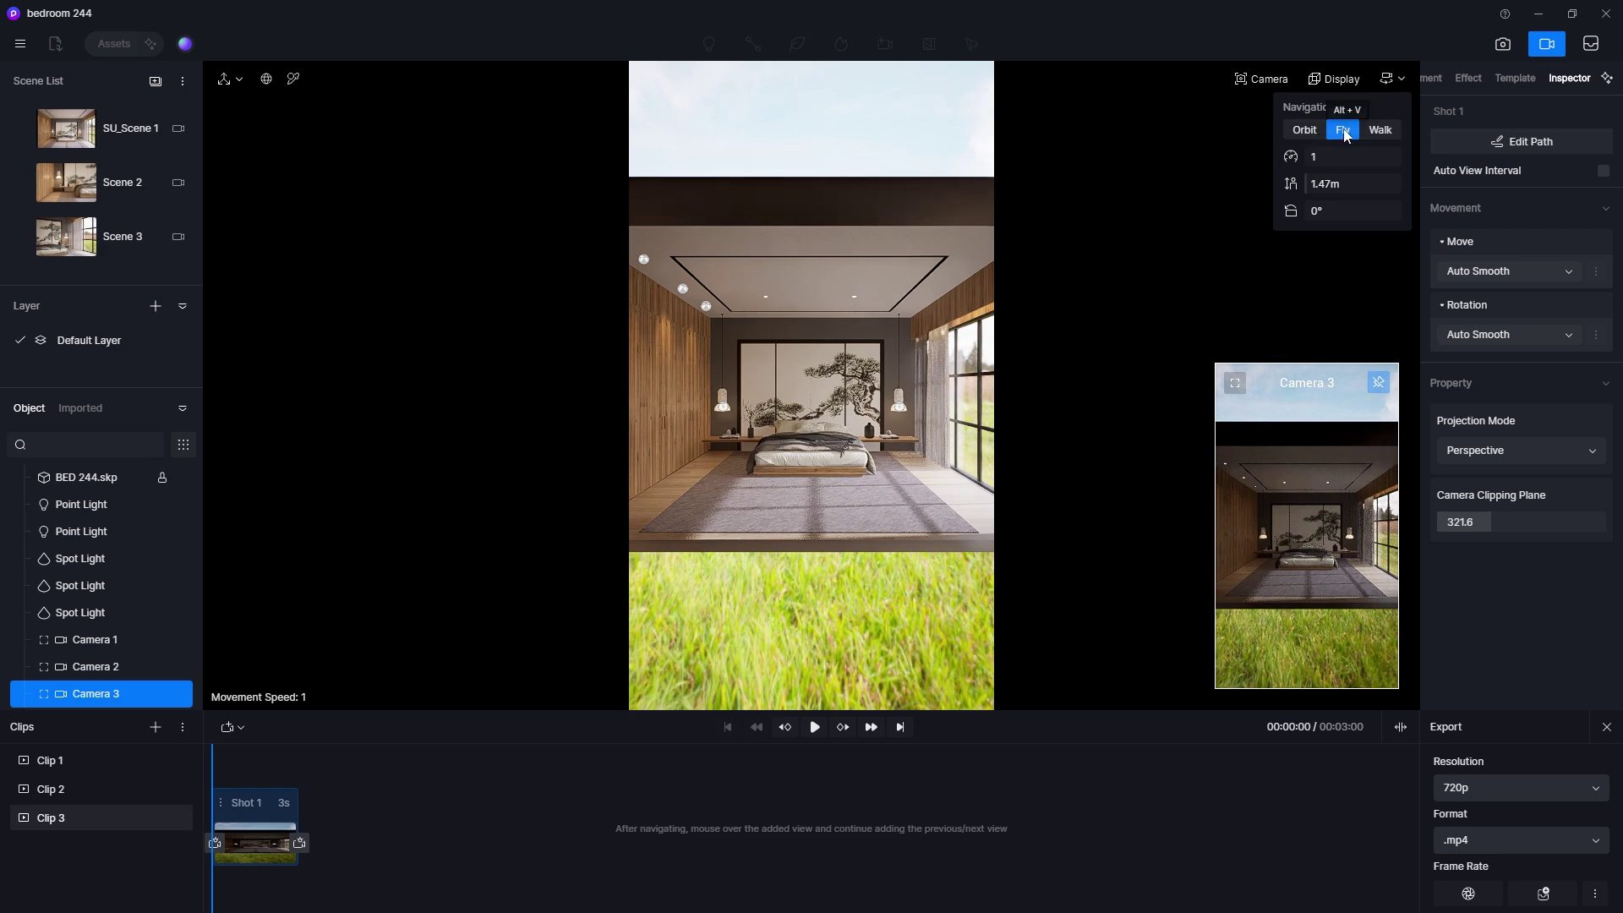
{"action": "key", "text": "w"}
{"action": "key", "text": "w"}
{"action": "key", "text": "w"}
{"action": "key", "text": "w"}
{"action": "key", "text": "w"}
{"action": "key", "text": "w"}
{"action": "key", "text": "w"}
{"action": "key", "text": "w"}
{"action": "key", "text": "w"}
{"action": "key", "text": "w"}
{"action": "key", "text": "w"}
{"action": "key", "text": "w"}
{"action": "key", "text": "w"}
{"action": "key", "text": "w"}
{"action": "key", "text": "w"}
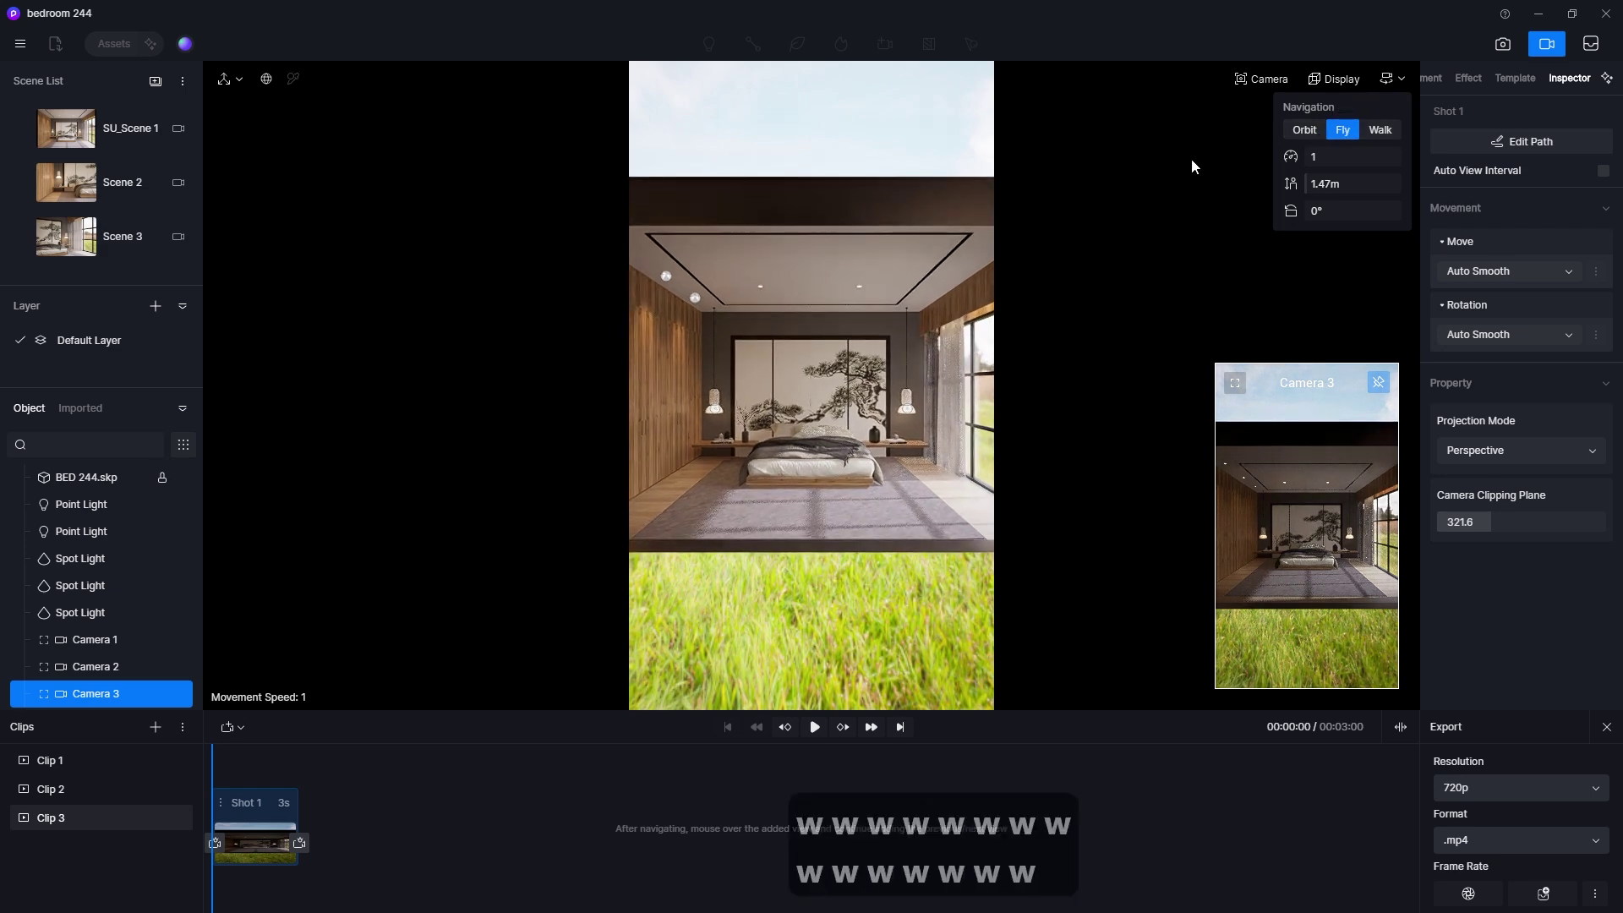
Step: Set the view's field of view to 35°
{"action": "left_click", "coordinate": [1266, 78]}
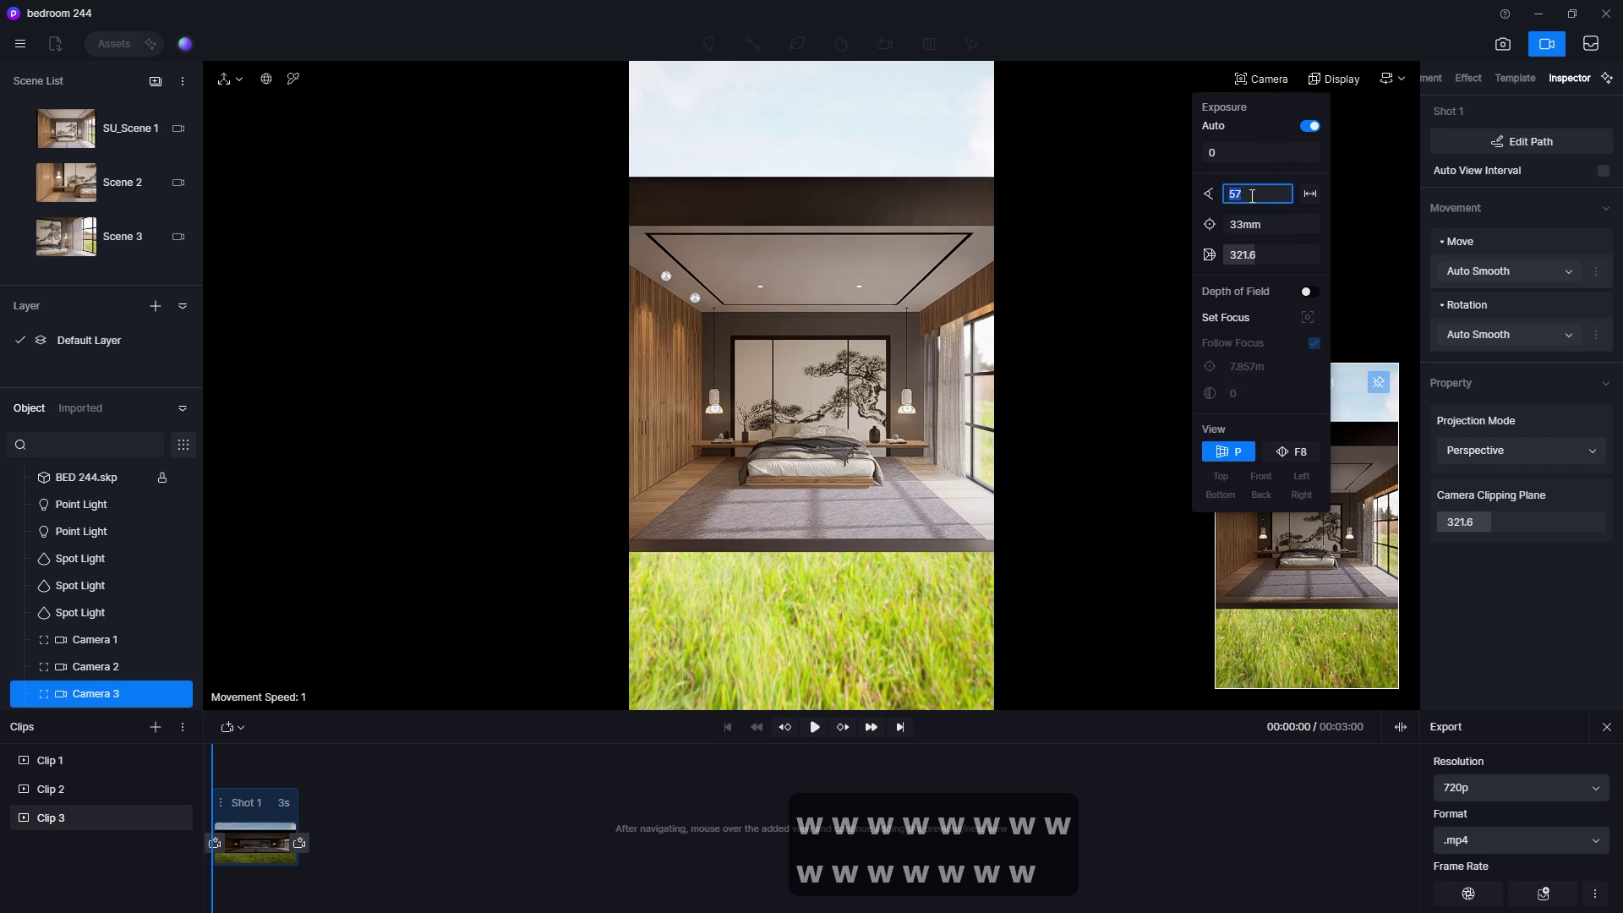
{"action": "type", "text": "35"}
{"action": "key", "text": "Return"}
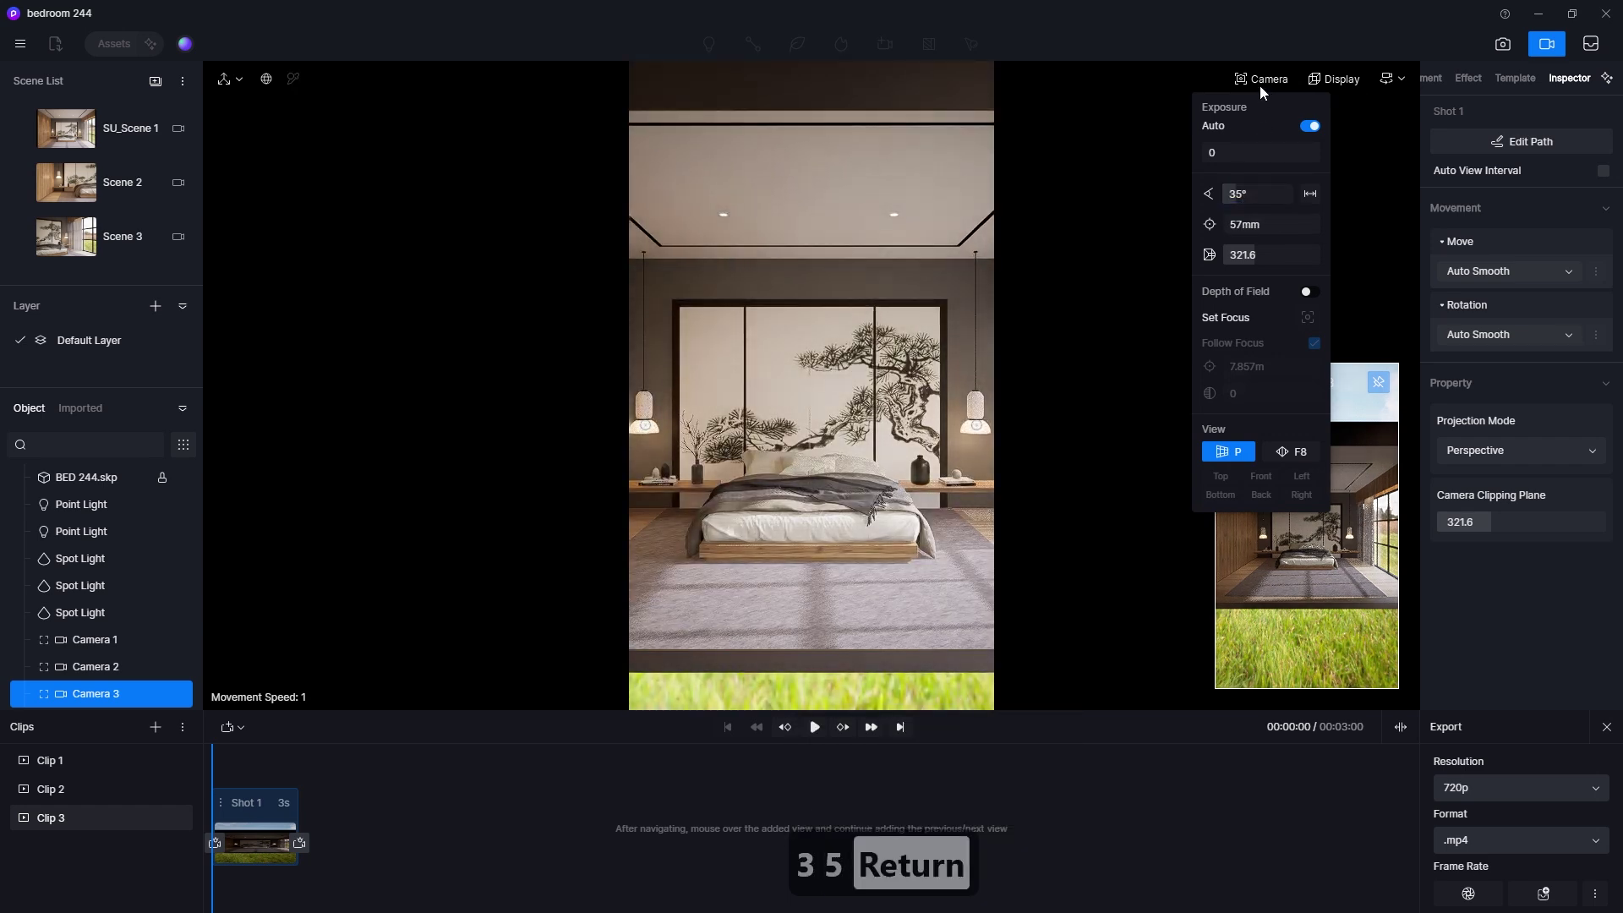
Step: Set the fly movement speed to 5 and move the camera closer to the bed
{"action": "left_click", "coordinate": [1387, 80]}
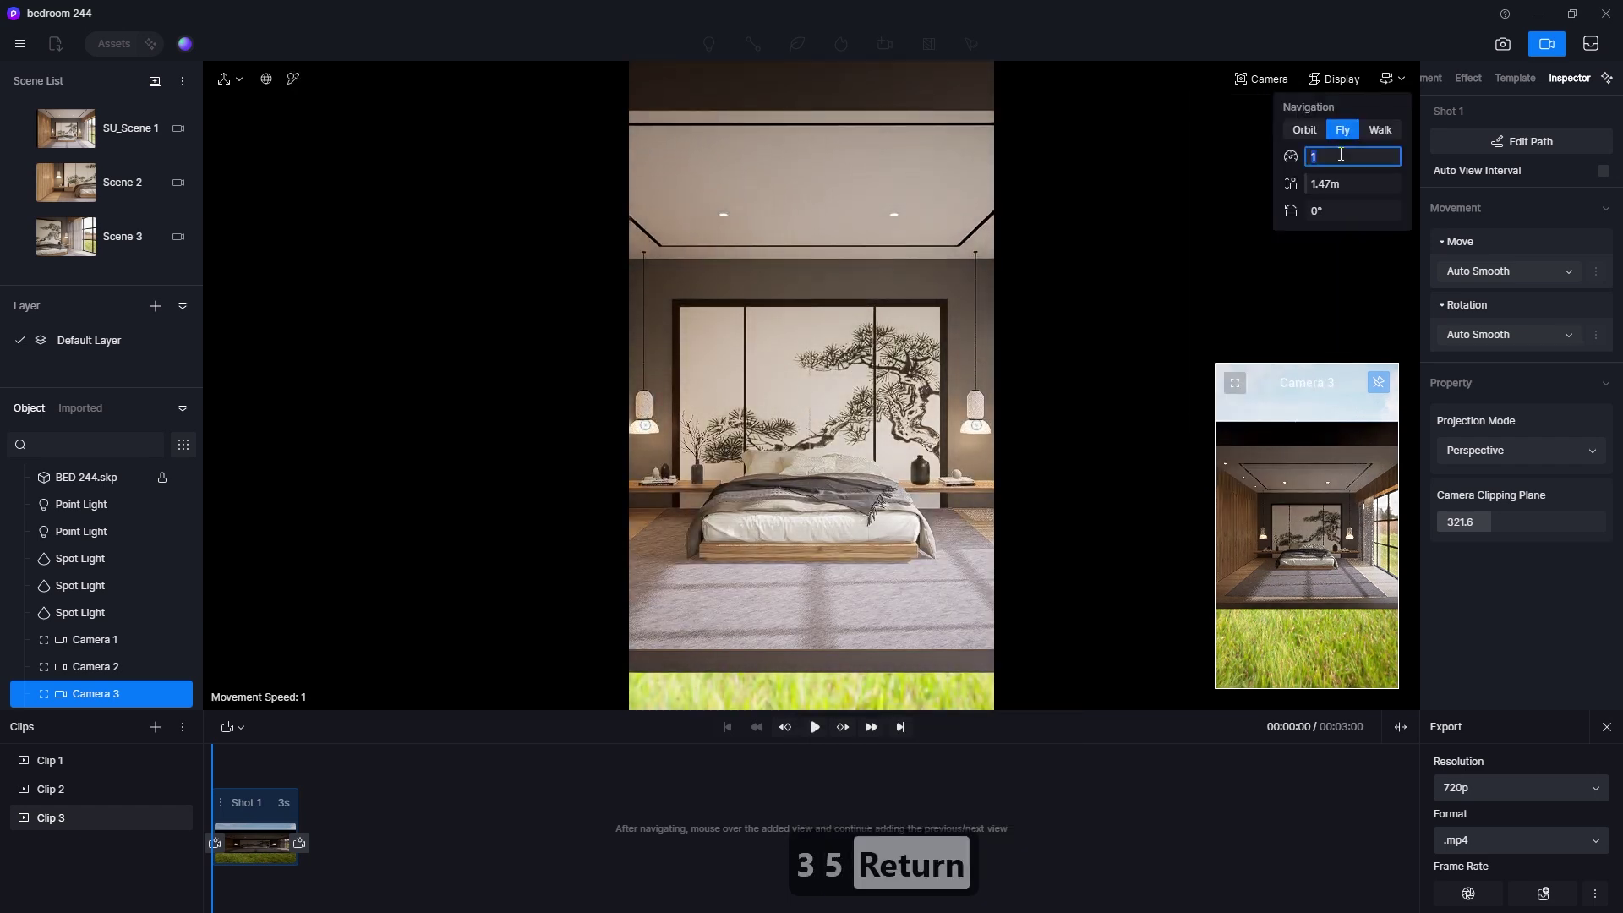
{"action": "type", "text": "5"}
{"action": "key", "text": "Return"}
{"action": "key", "text": "w"}
Step: Set the camera clipping plane to 0 and fine-tune the camera's distance from the bed
{"action": "left_click", "coordinate": [1267, 78]}
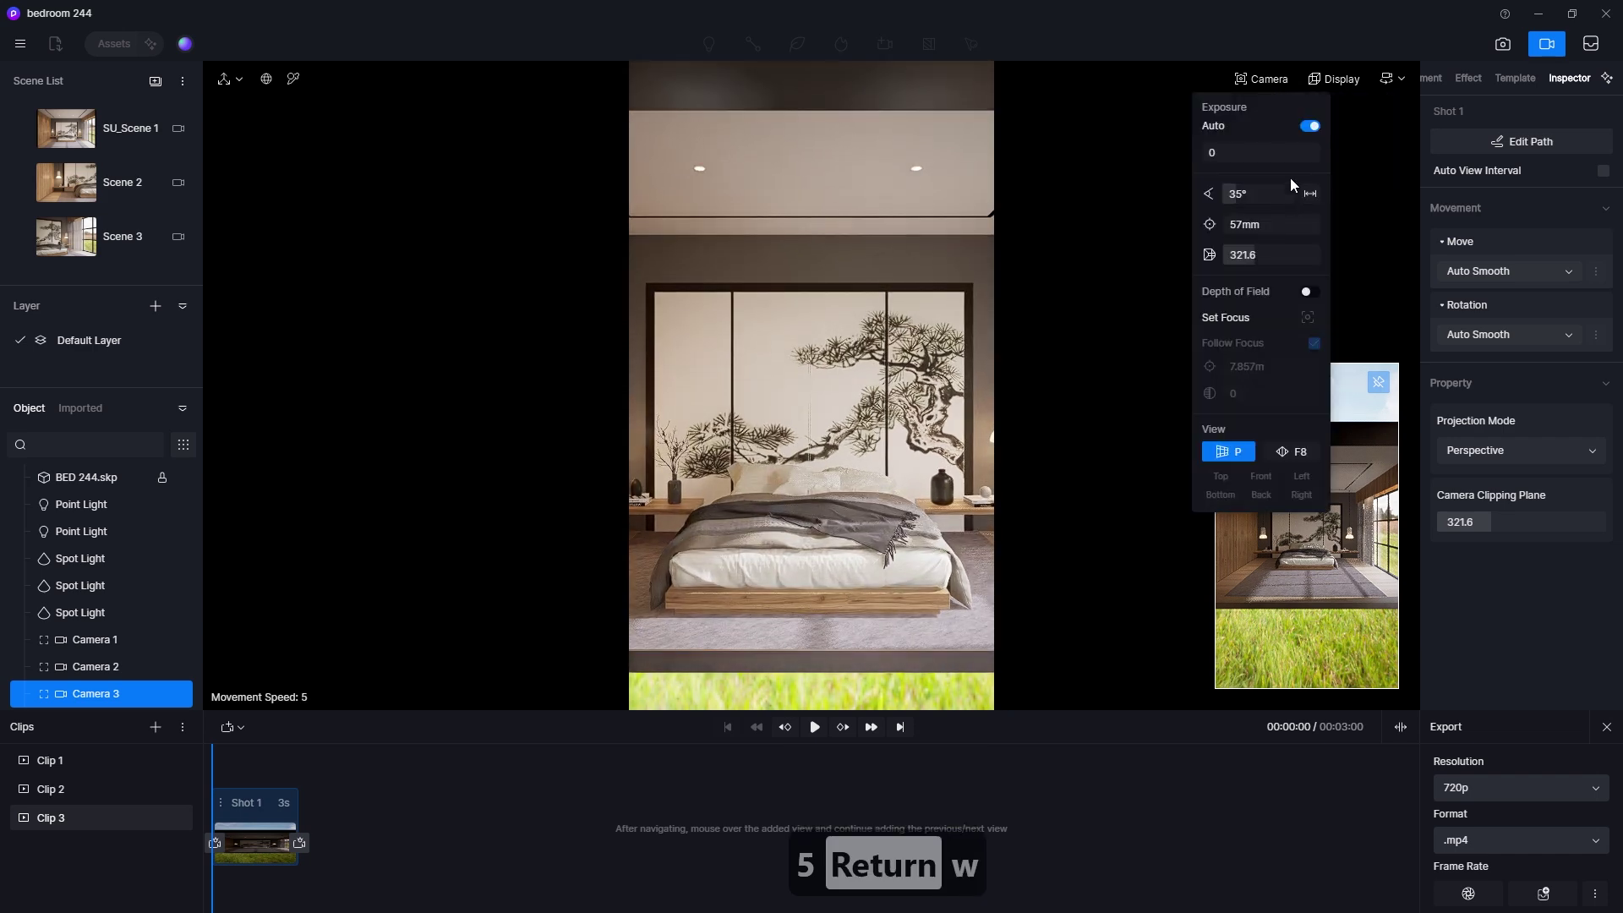
{"action": "left_click_drag", "start_coordinate": [1269, 255], "coordinate": [1166, 268]}
{"action": "key", "text": "s"}
{"action": "key", "text": "w"}
{"action": "key", "text": "w"}
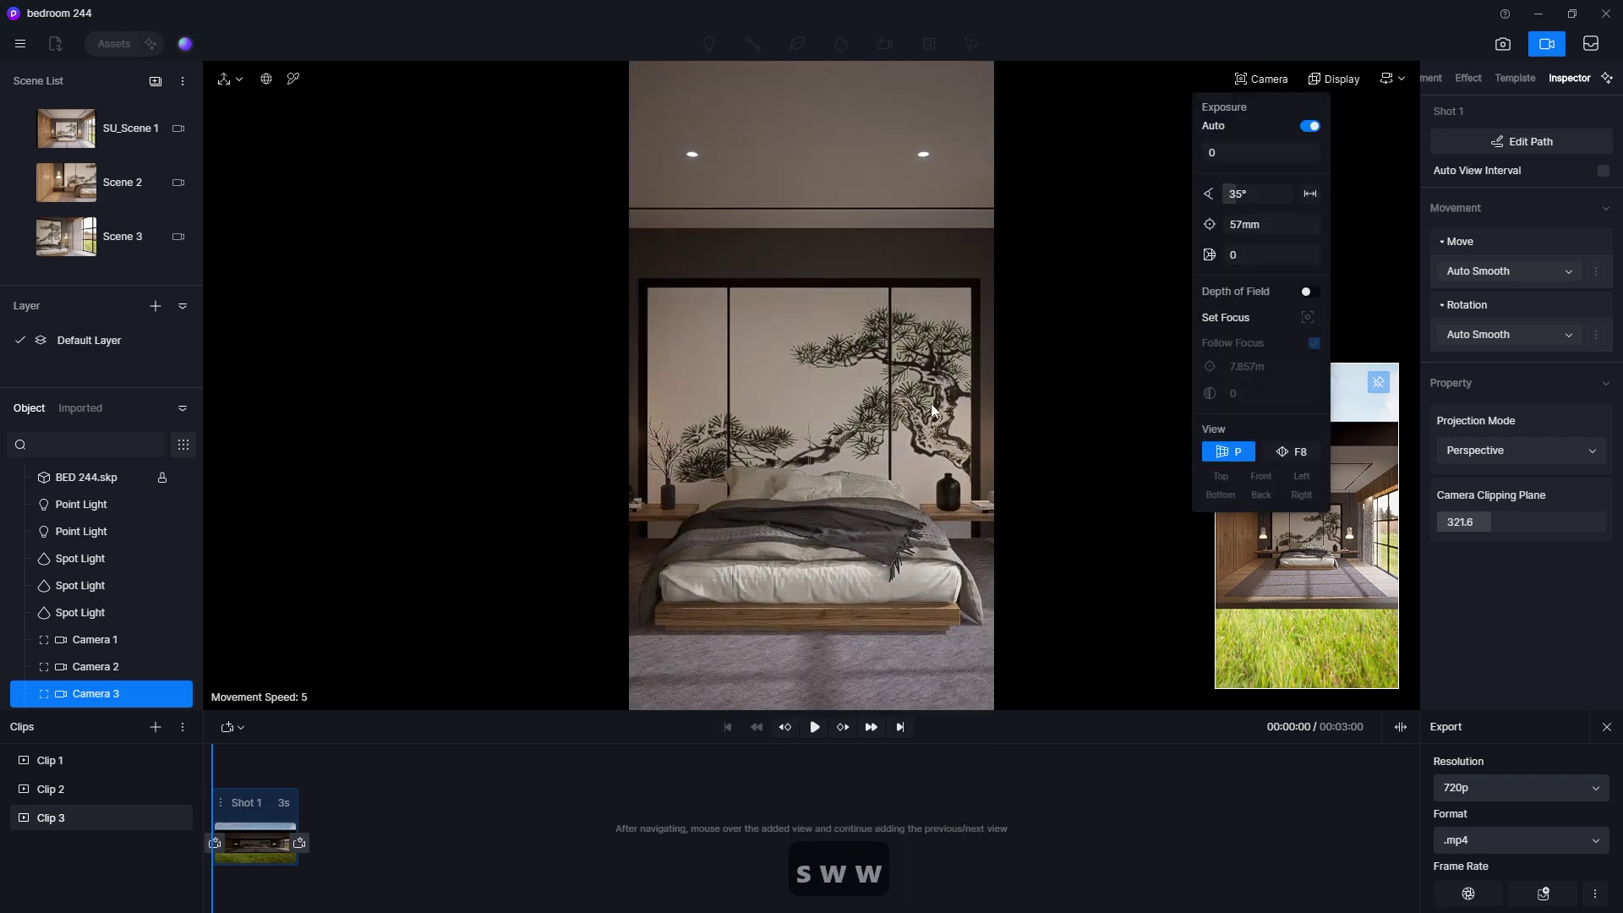
Step: Try a field of view of 45° and set it back to 35°
{"action": "type", "text": "45"}
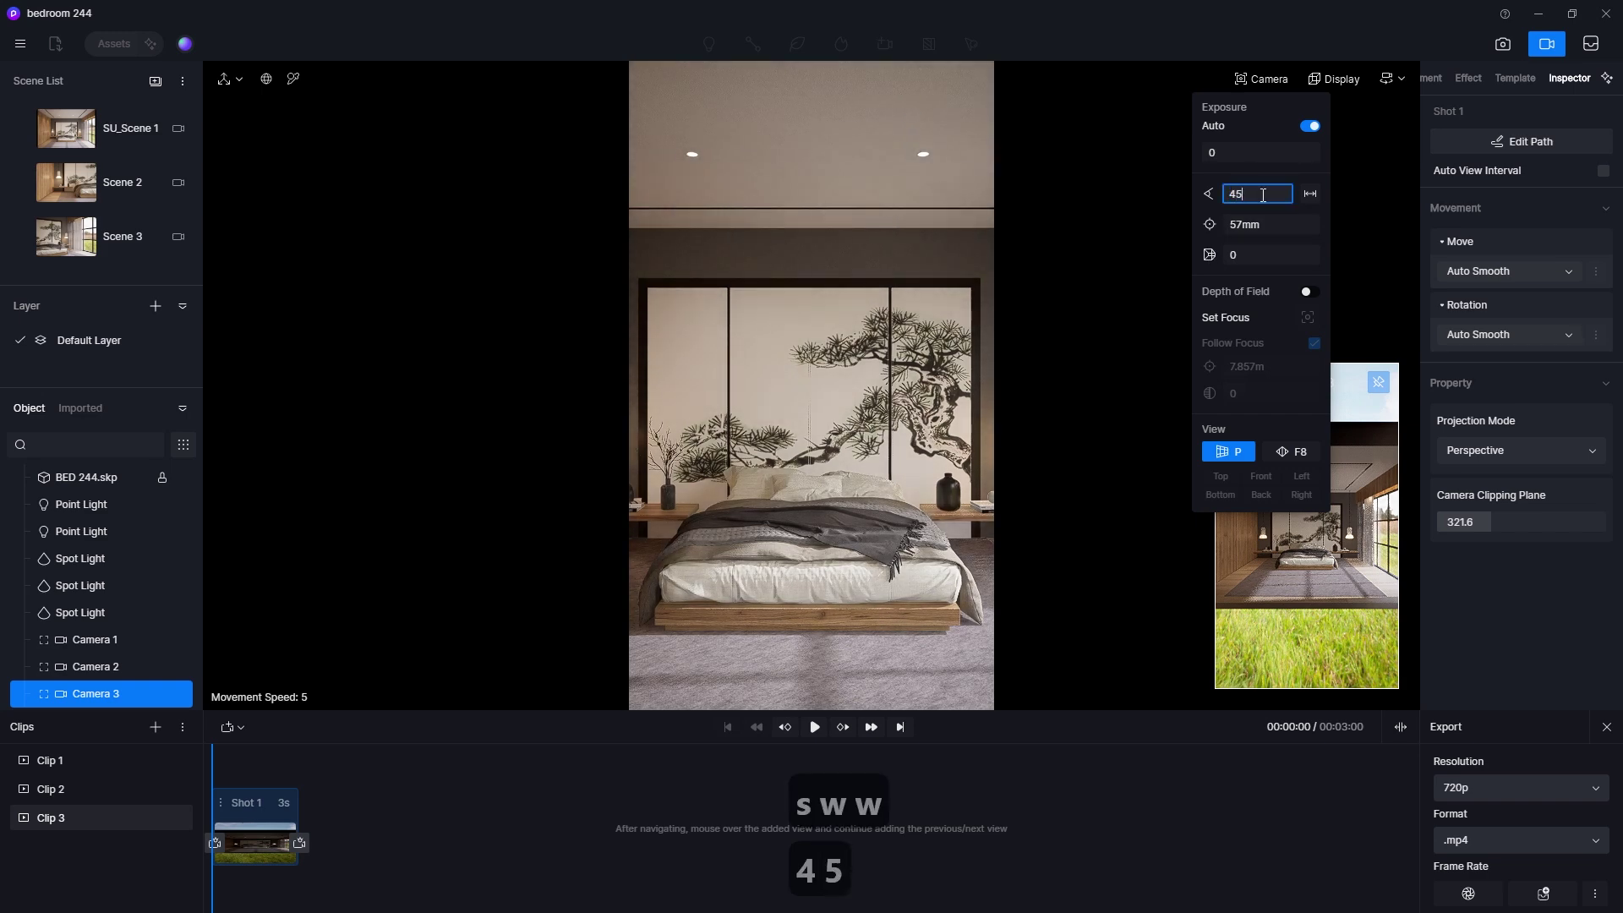
{"action": "key", "text": "Return"}
{"action": "type", "text": "35"}
{"action": "key", "text": "Return"}
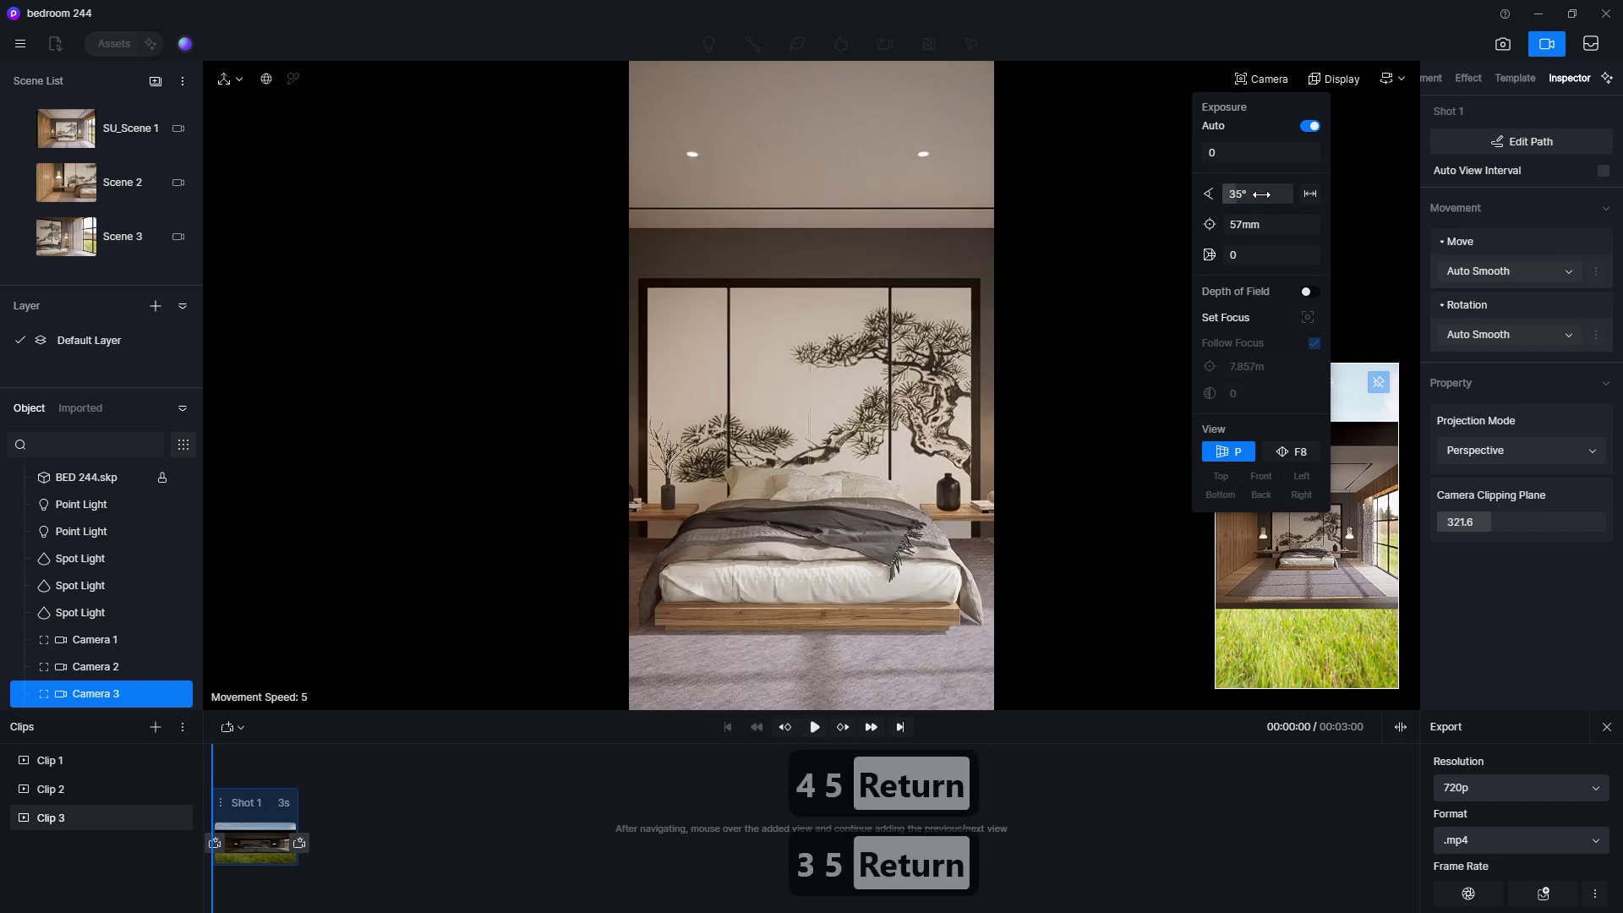
Step: Adjust the camera position, turn it toward the wardrobe and its adjacent bedside shelf, and update Shot 1's first view
{"action": "key", "text": "w"}
{"action": "key", "text": "s"}
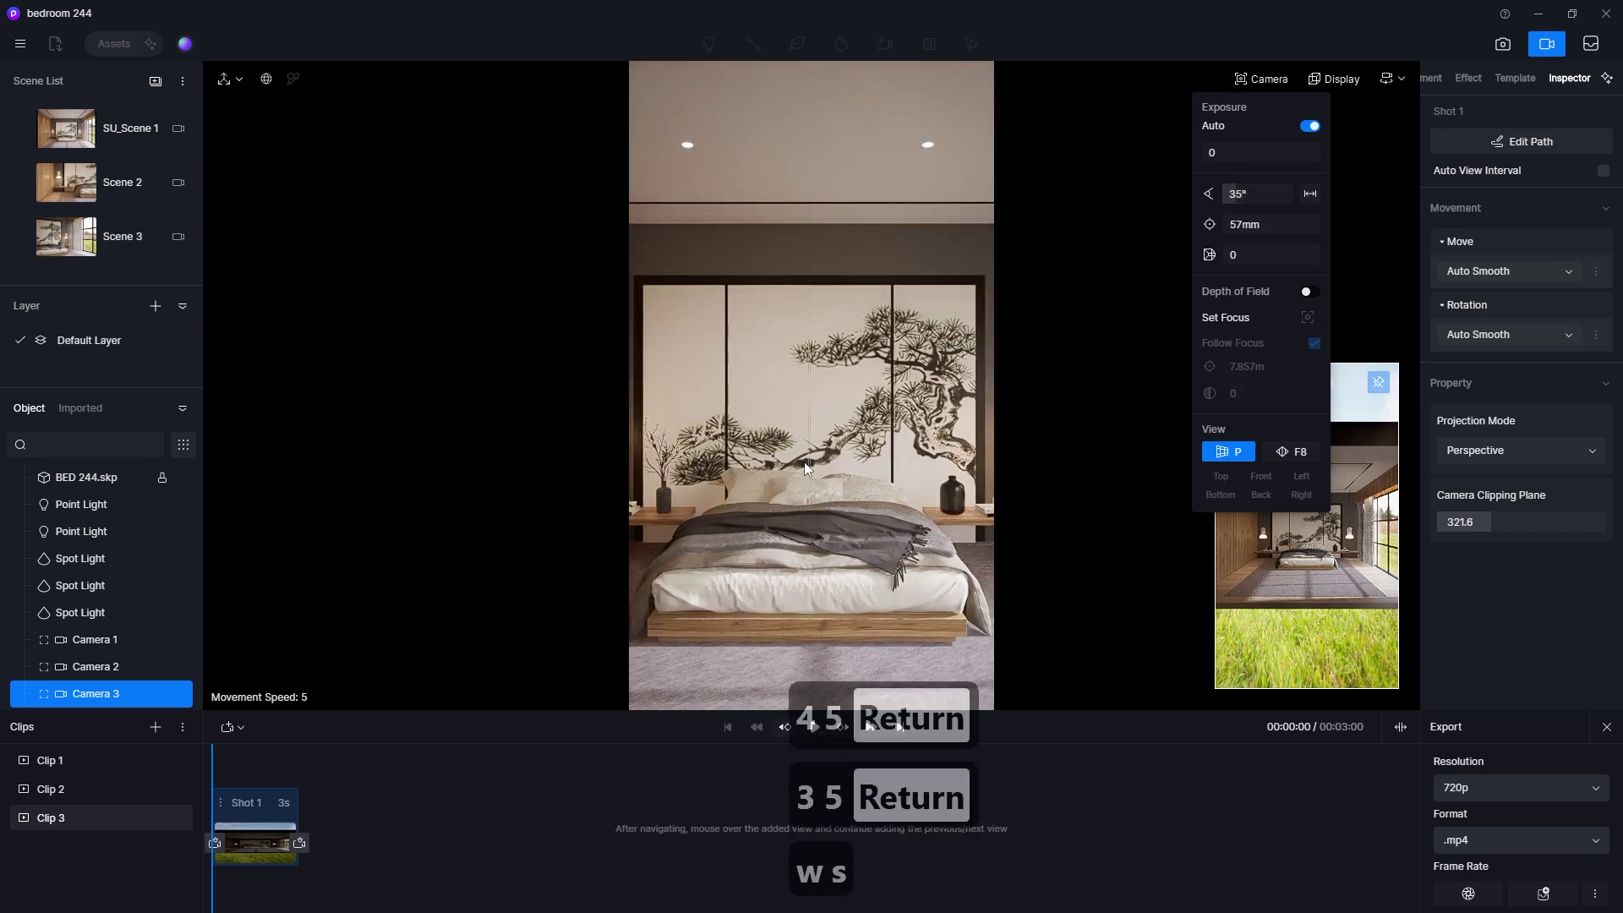
{"action": "key", "text": "e"}
{"action": "key", "text": "q"}
{"action": "right_click_drag", "start_coordinate": [829, 462], "coordinate": [697, 445]}
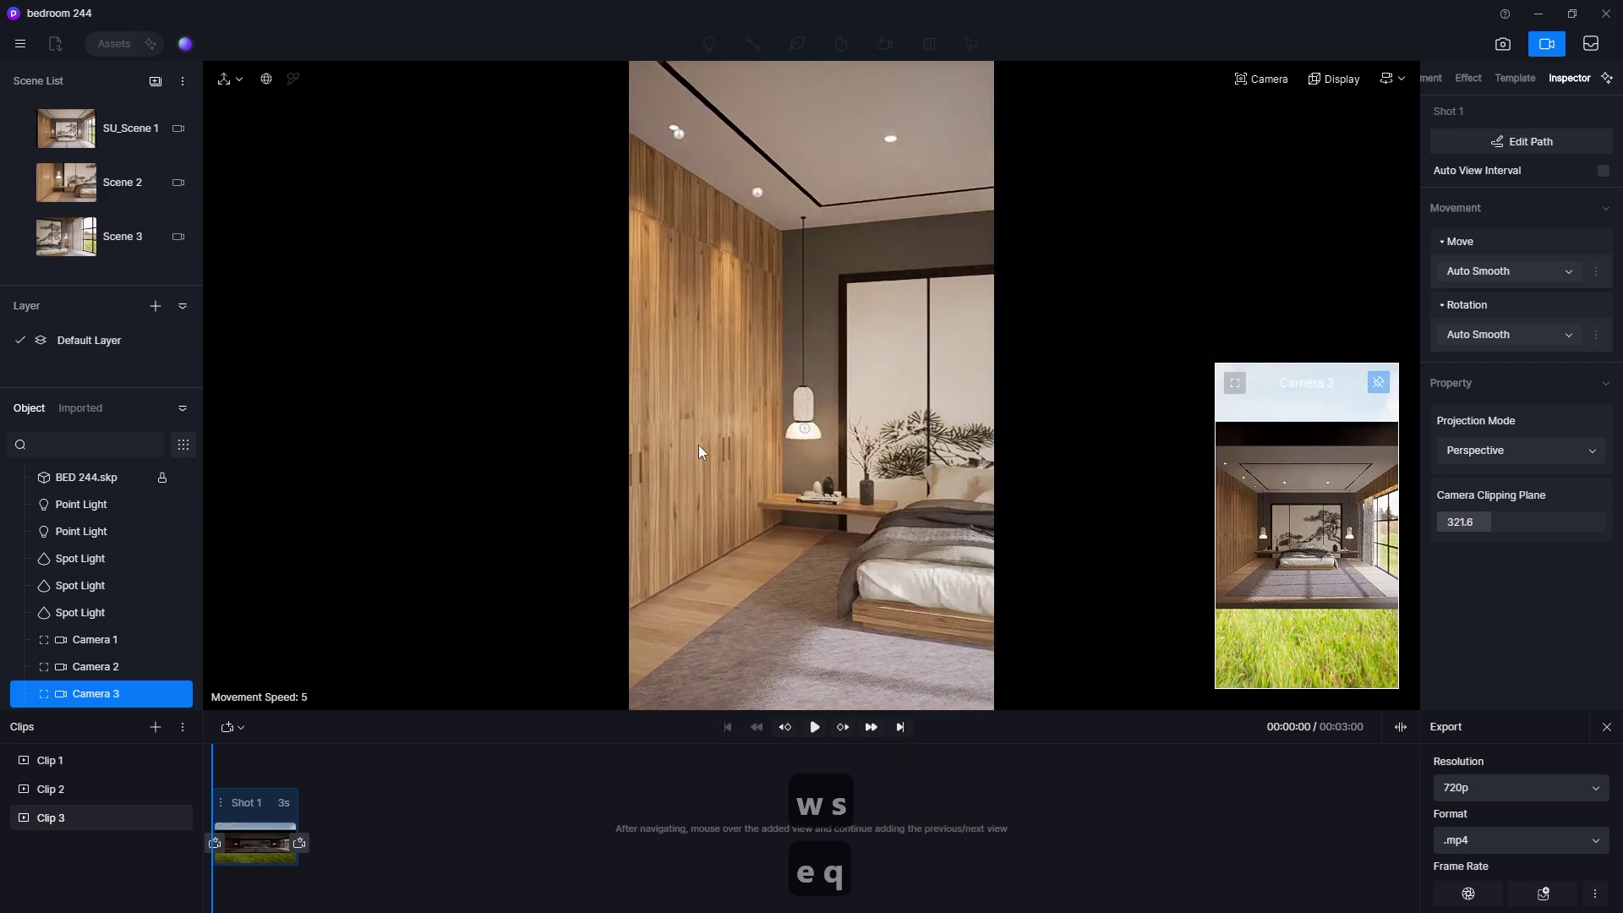
{"action": "left_click", "coordinate": [282, 885]}
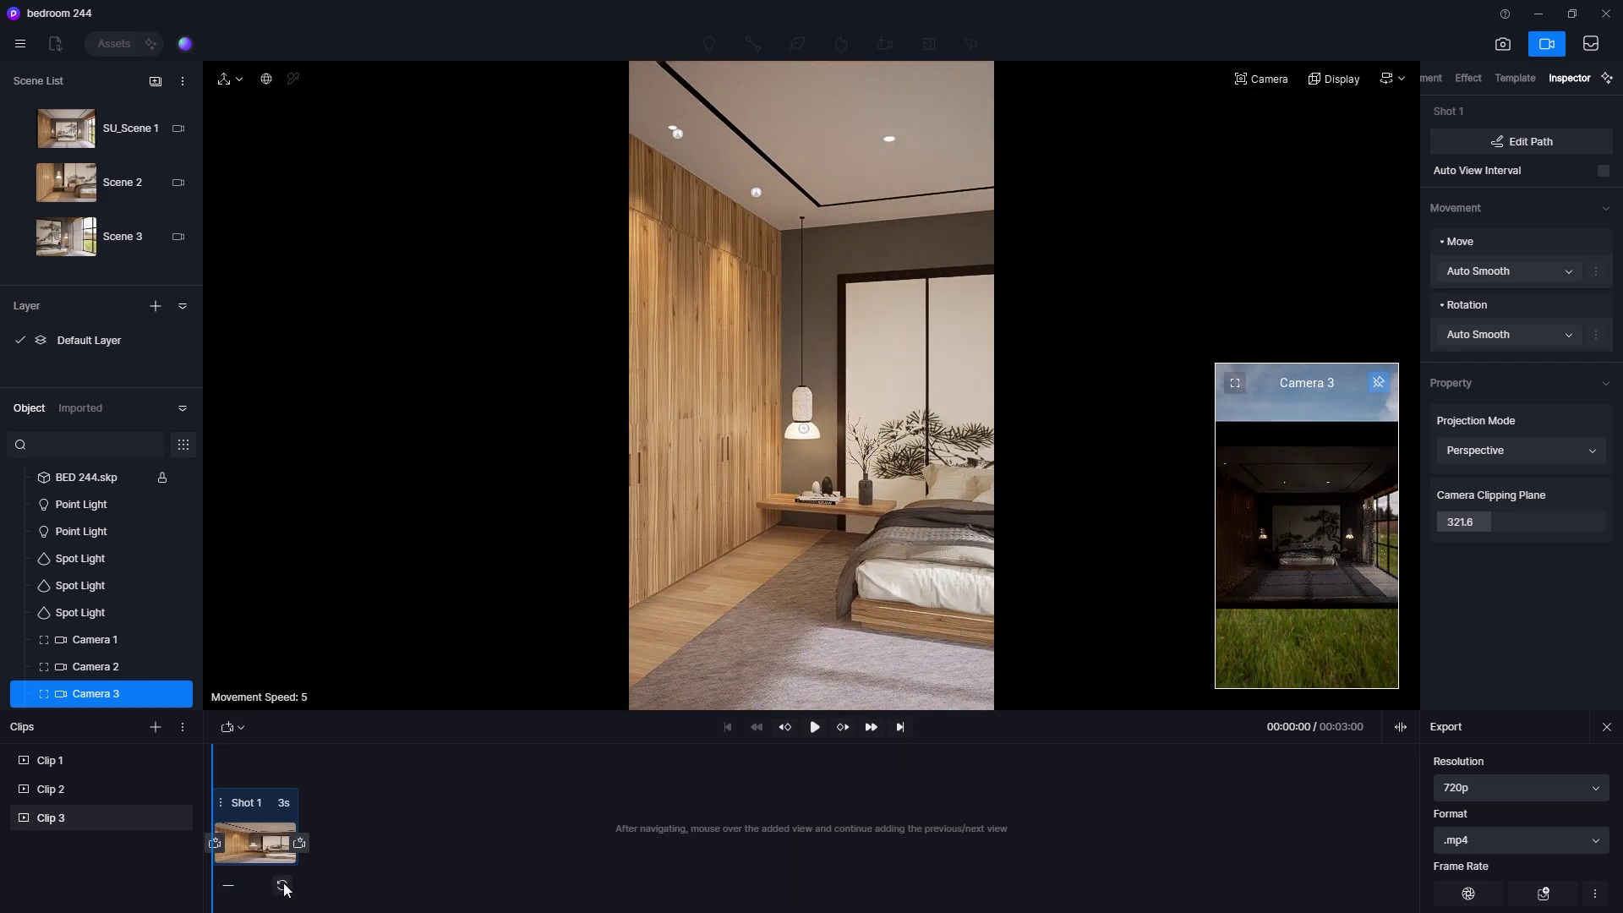
Step: Turn the camera toward the window and curtains, add this as Shot 1's second view, and play the clip
{"action": "right_click_drag", "start_coordinate": [779, 438], "coordinate": [961, 423]}
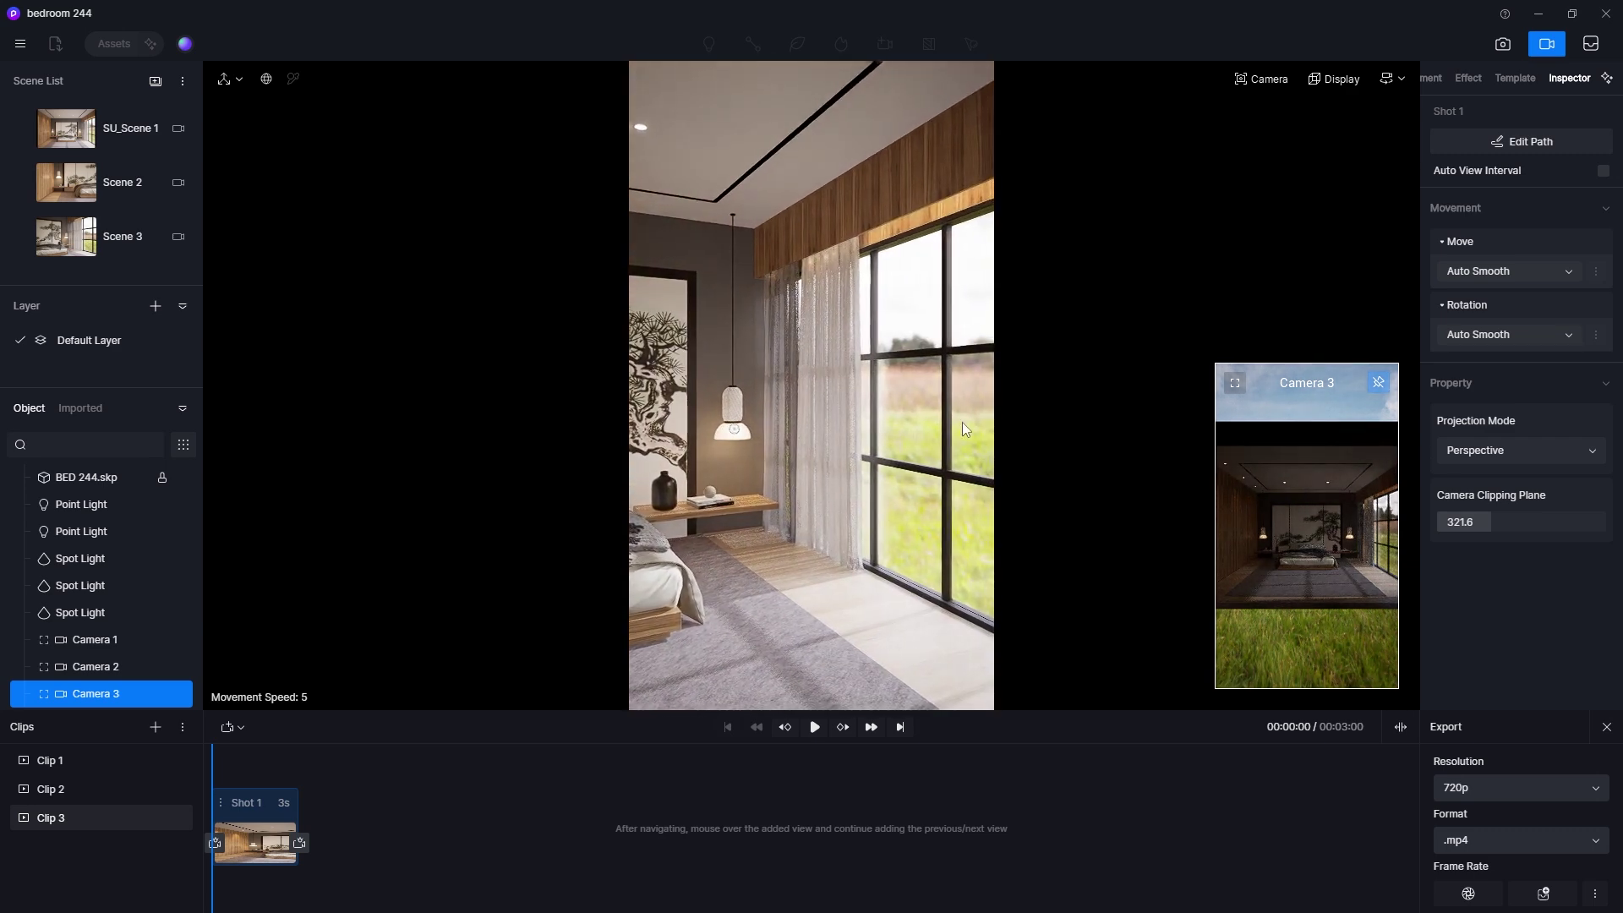
{"action": "left_click", "coordinate": [300, 843]}
{"action": "left_click", "coordinate": [815, 728]}
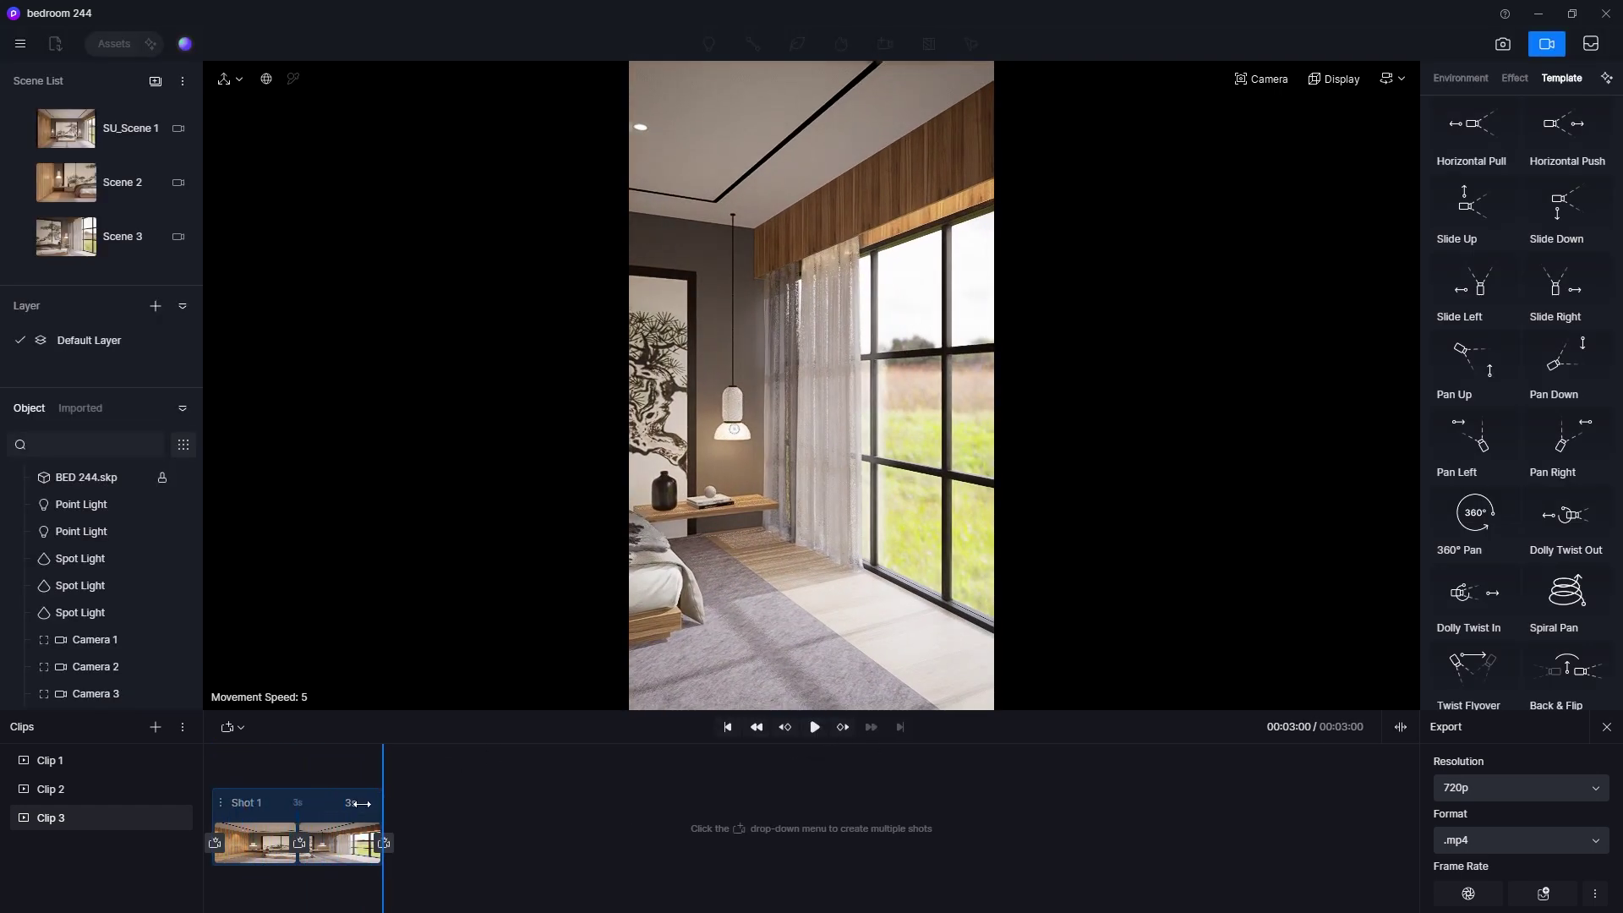
Step: Set Clip 3's shot duration to 5 seconds and its Move to Linear, and play it from the start
{"action": "double_click", "coordinate": [361, 804]}
{"action": "type", "text": "5"}
{"action": "key", "text": "Return"}
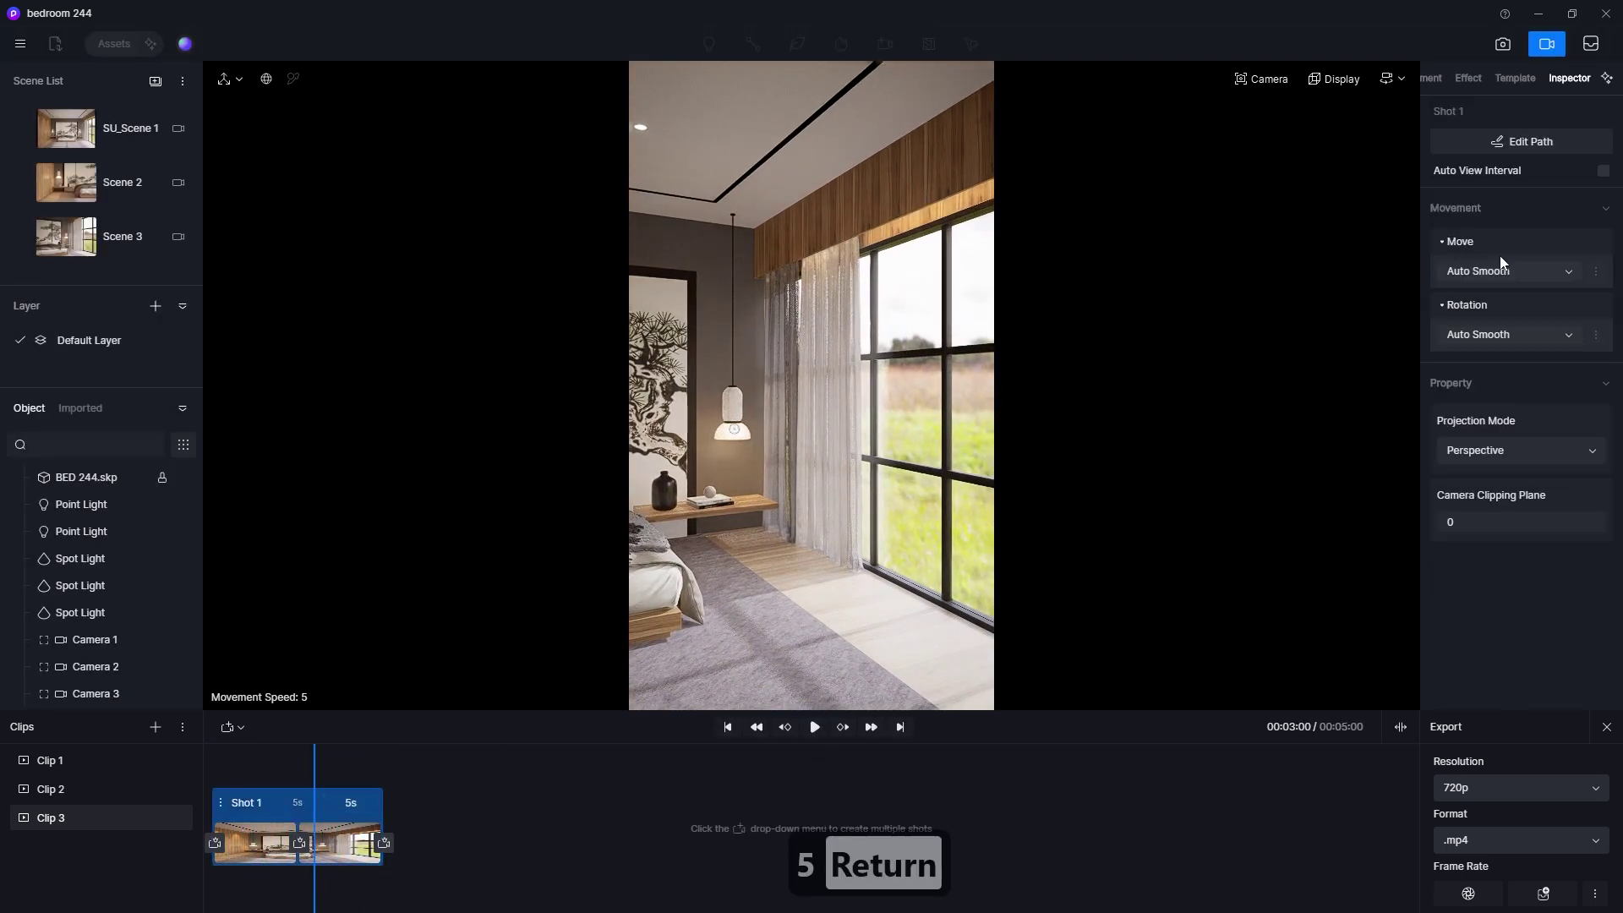
{"action": "left_click", "coordinate": [1521, 272]}
{"action": "left_click", "coordinate": [1486, 322]}
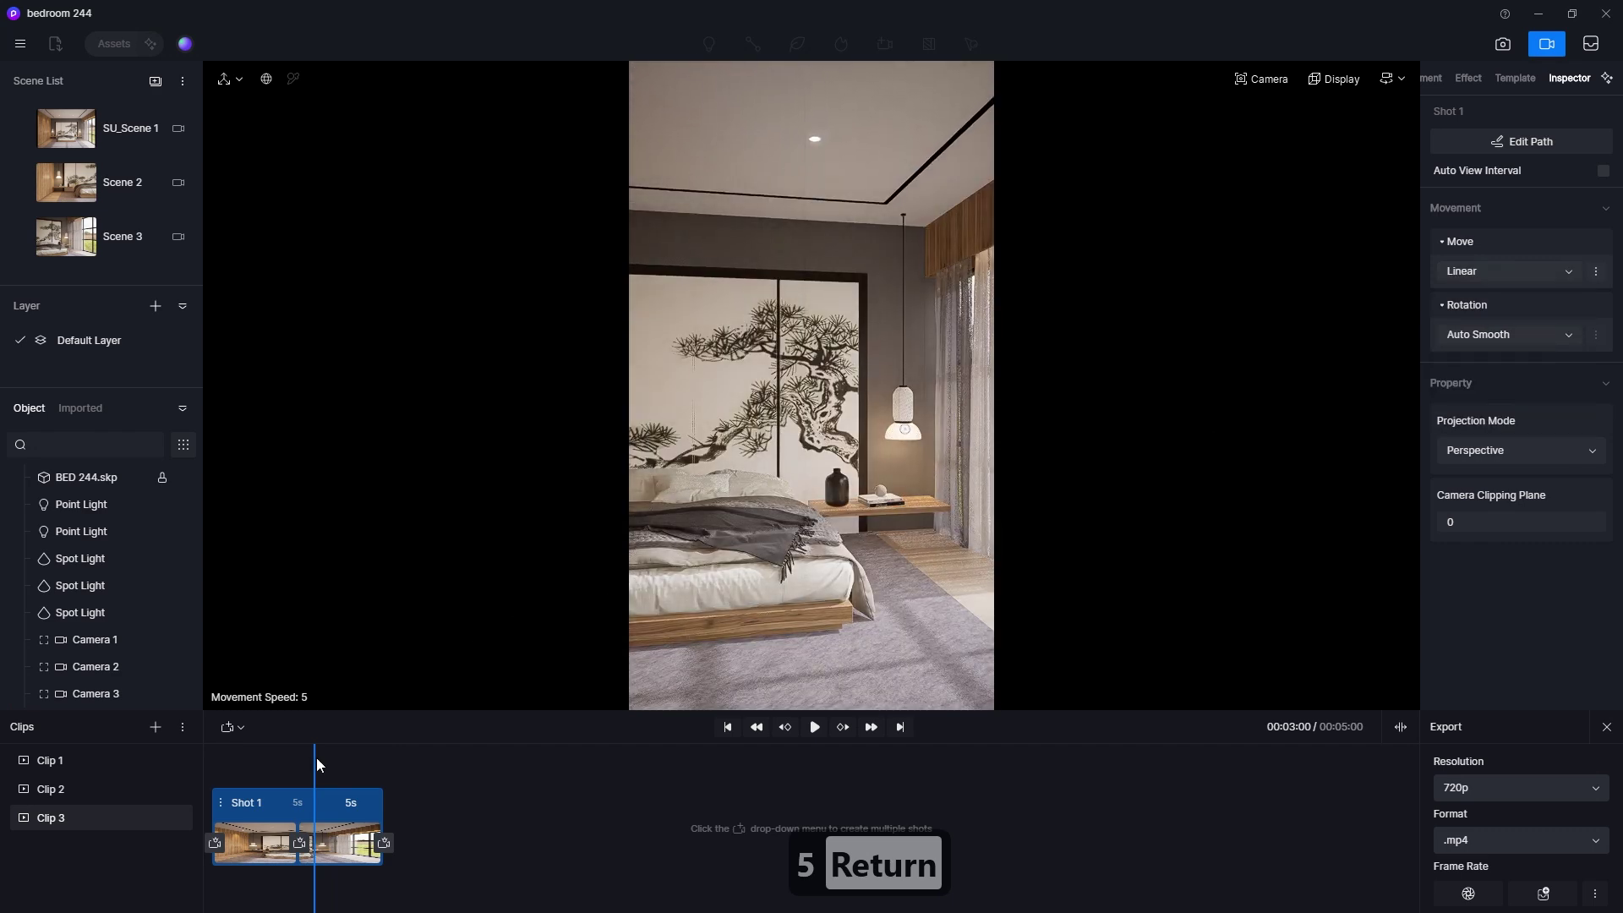
{"action": "left_click_drag", "start_coordinate": [312, 761], "coordinate": [206, 760]}
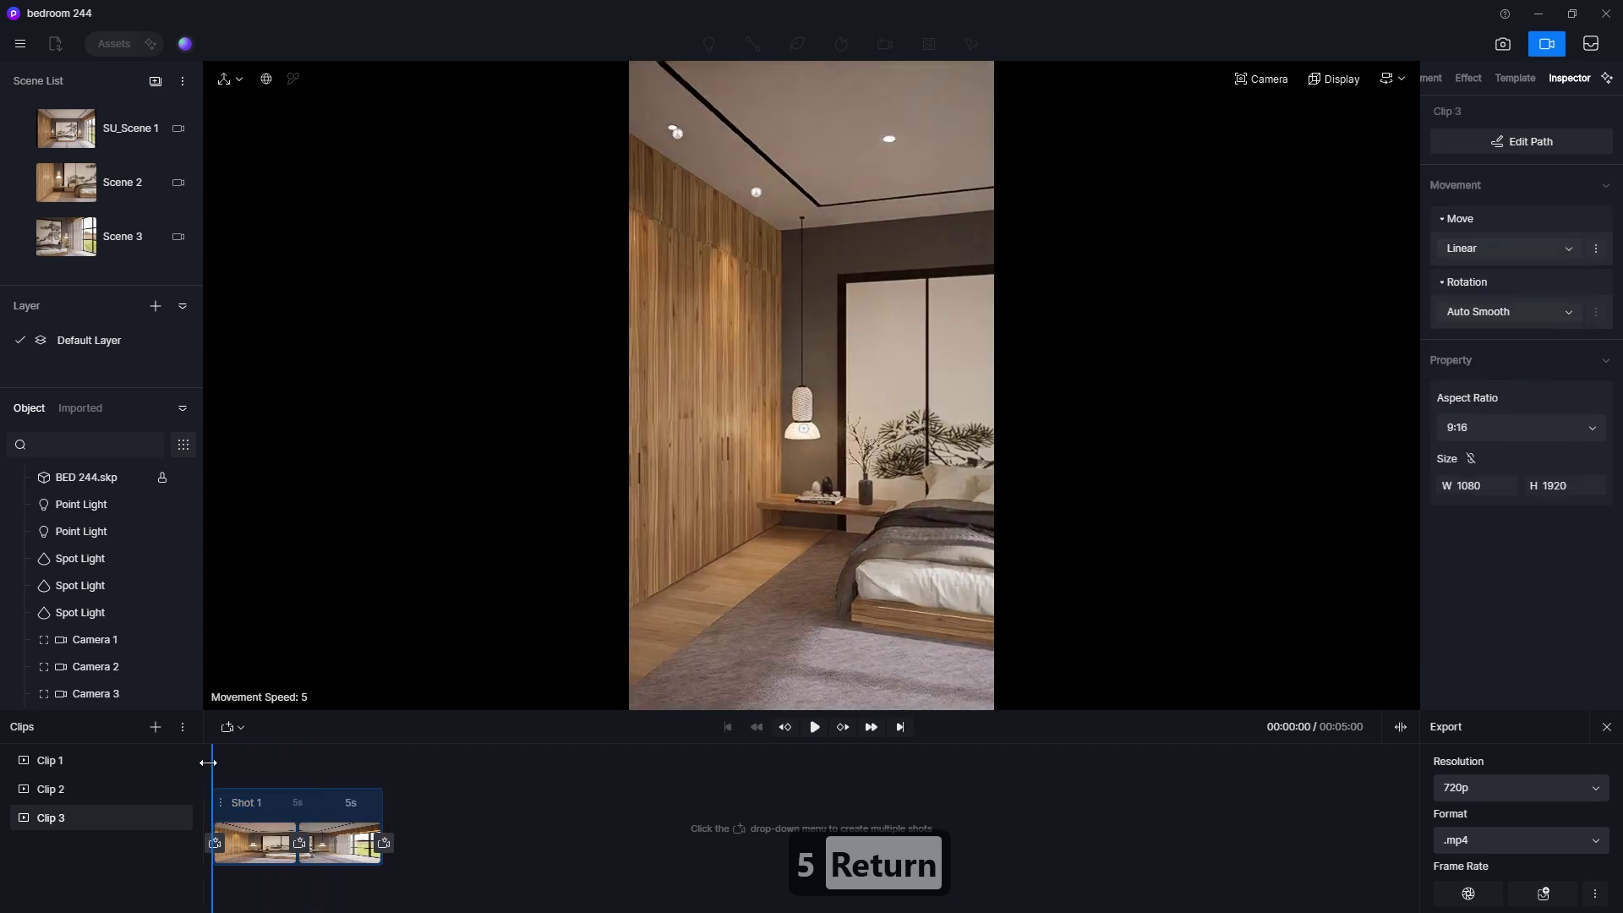
{"action": "left_click", "coordinate": [814, 728]}
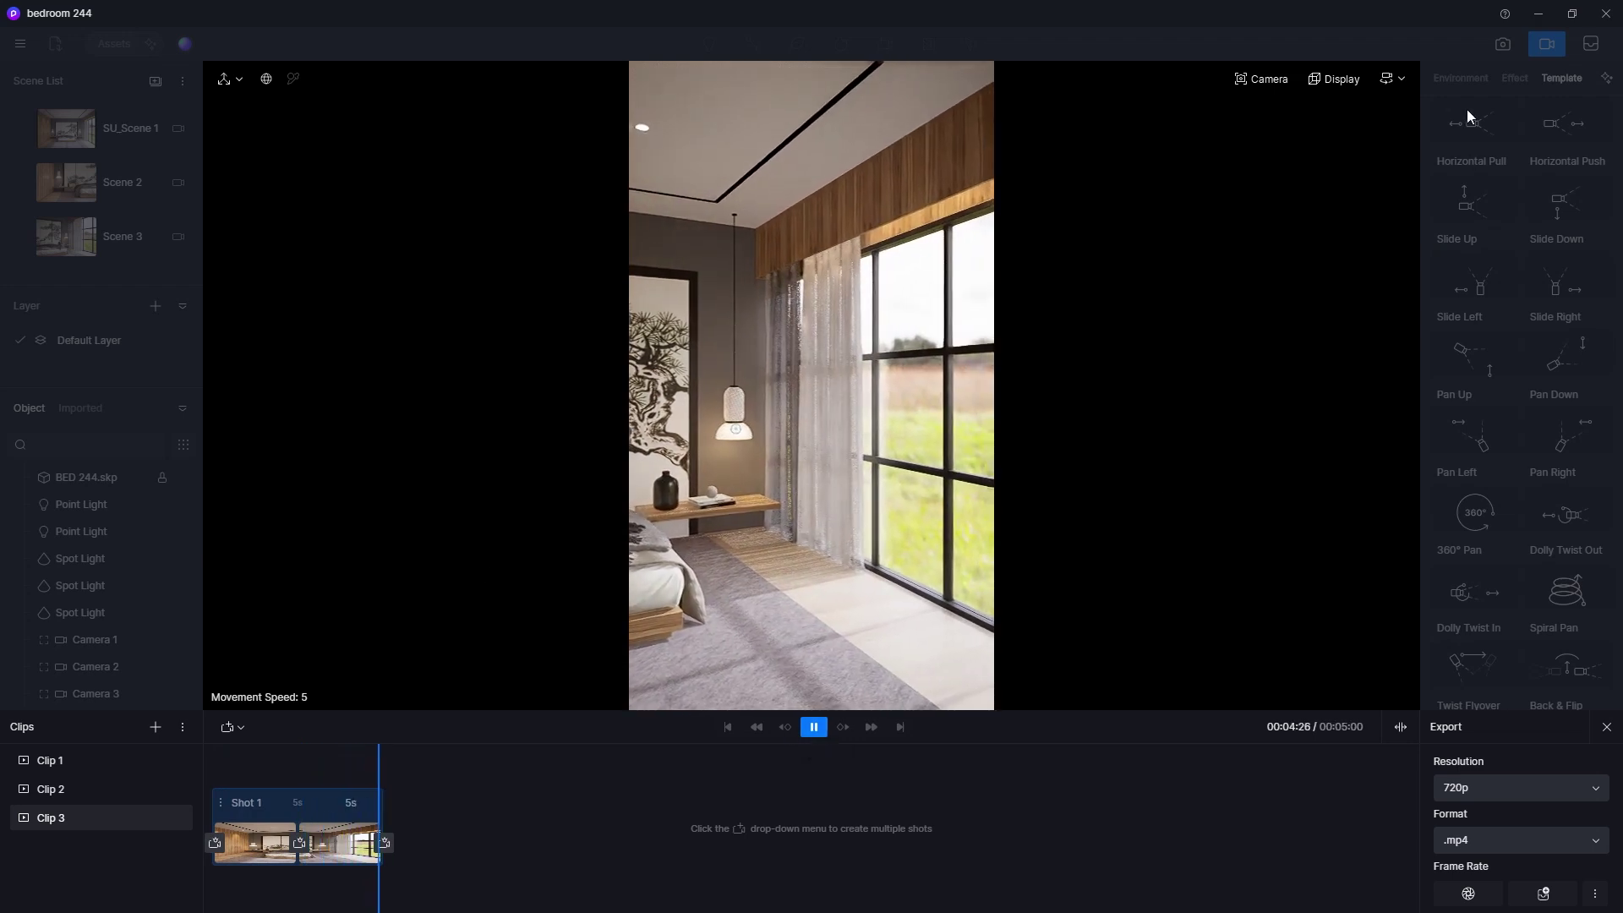
Step: Set Shot 1's Rotation to Linear and its duration to 4 seconds, and replay Clip 3
{"action": "left_click", "coordinate": [241, 805]}
{"action": "left_click", "coordinate": [1492, 335]}
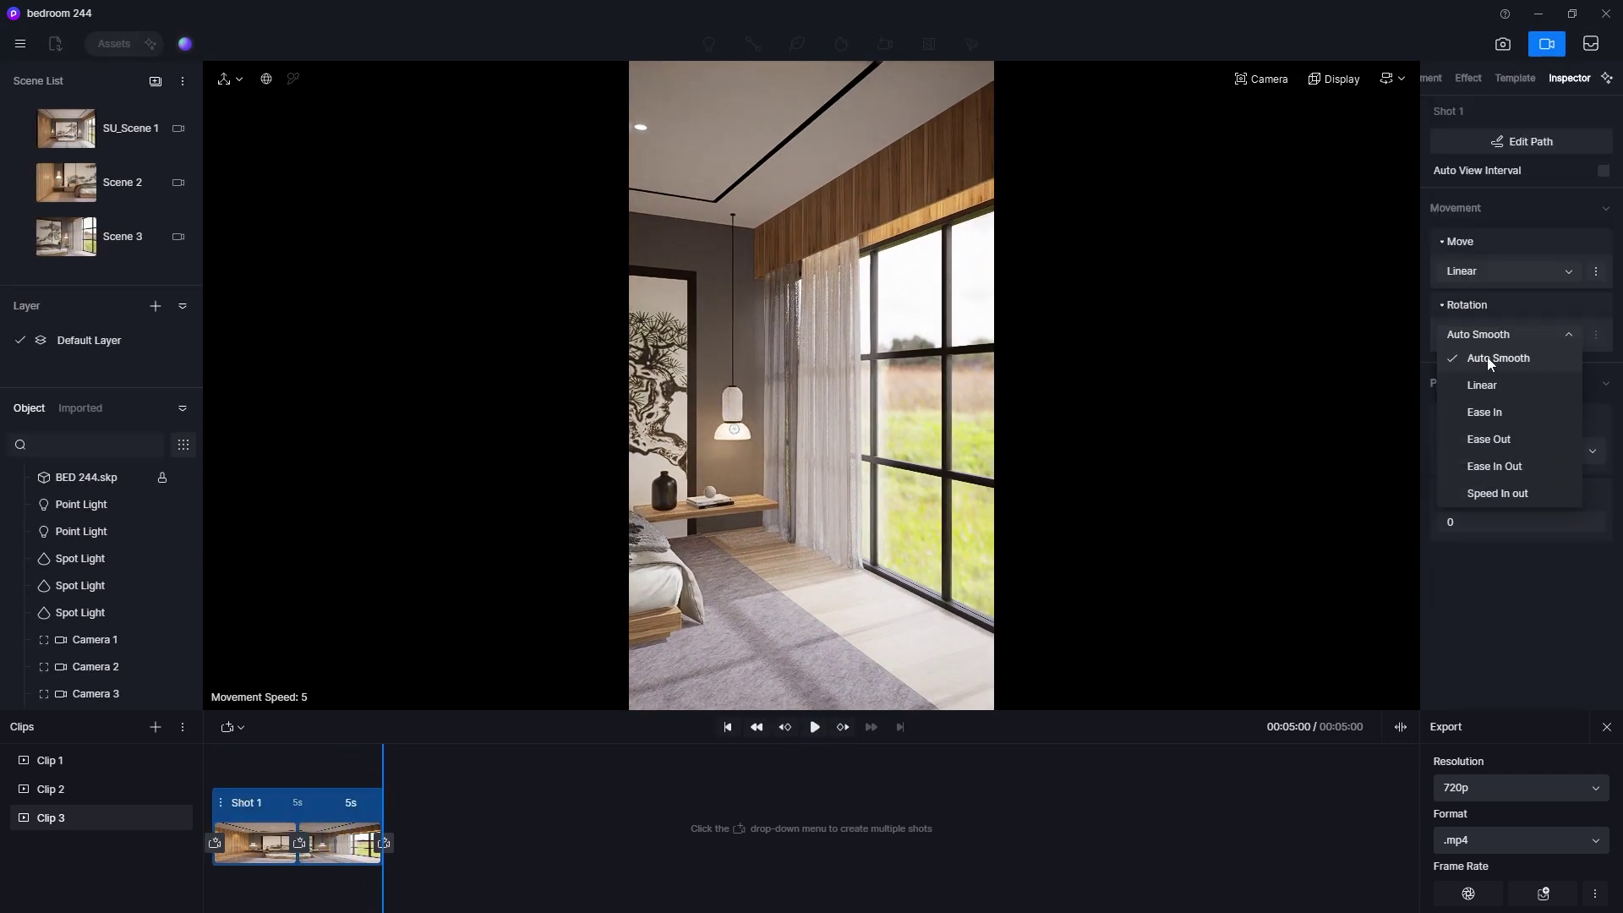
{"action": "left_click", "coordinate": [1484, 388]}
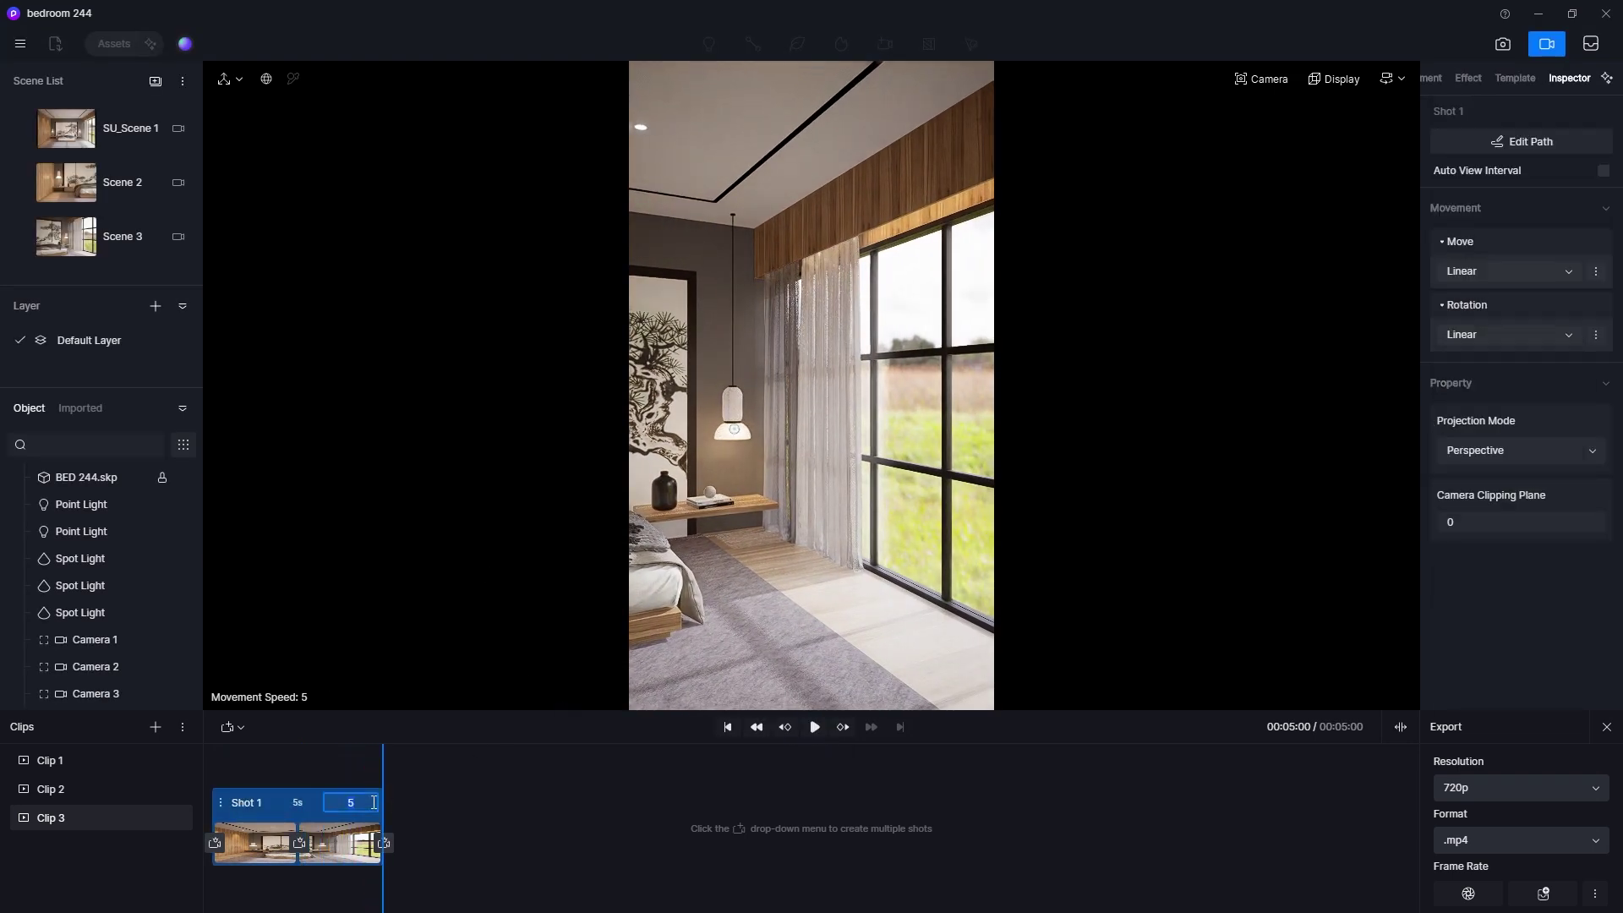
{"action": "left_click", "coordinate": [374, 802]}
{"action": "type", "text": "4"}
{"action": "key", "text": "Return"}
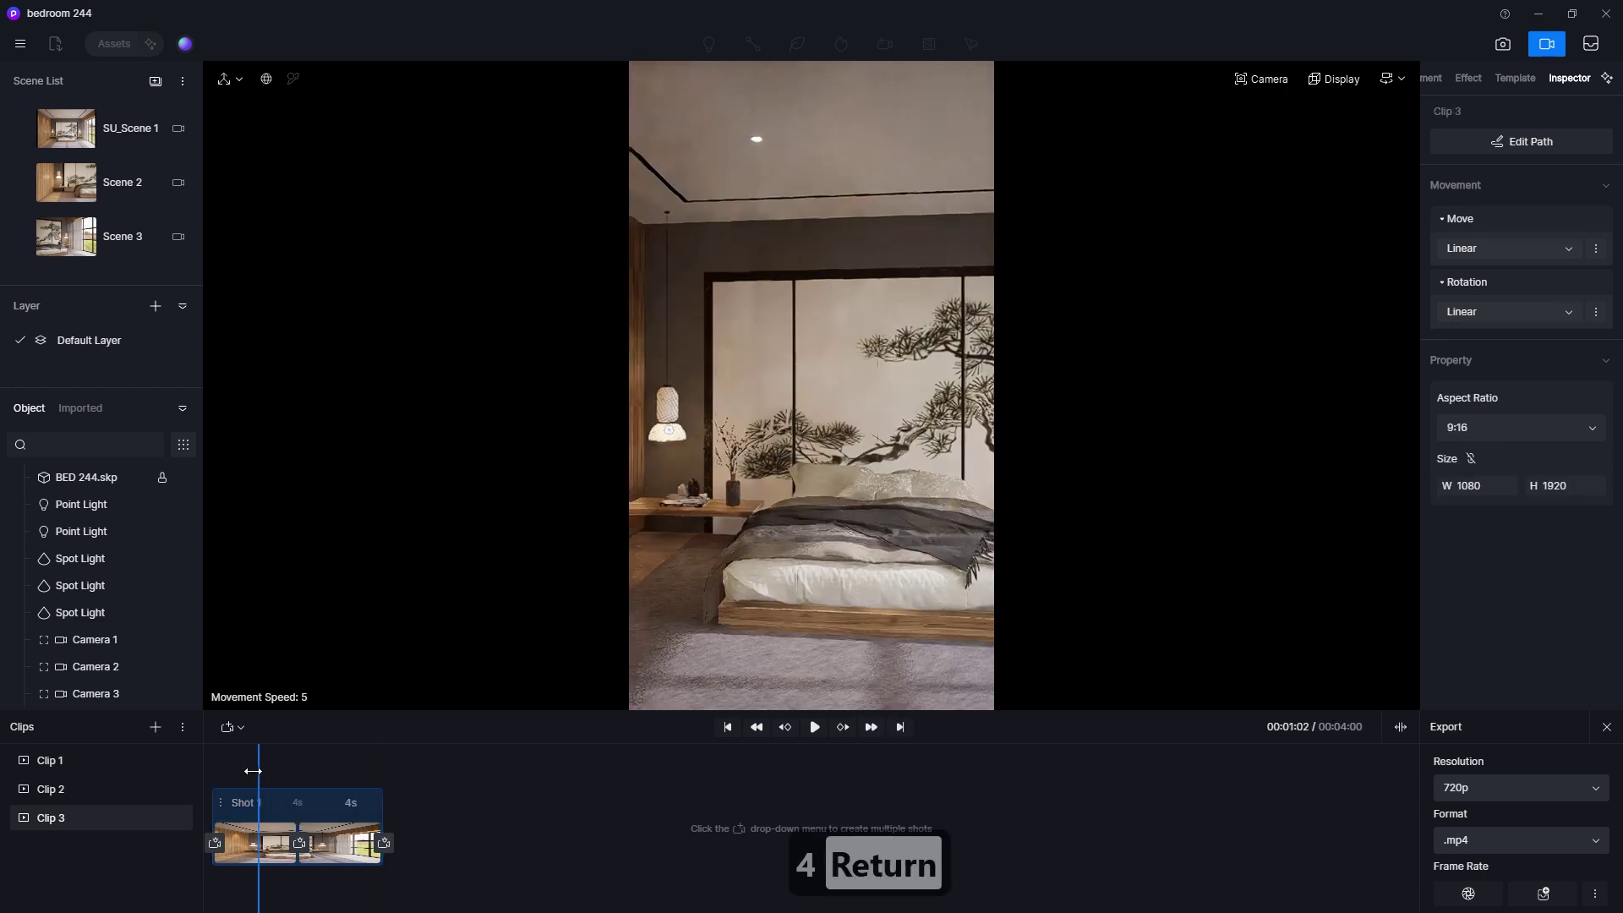
{"action": "left_click", "coordinate": [814, 728]}
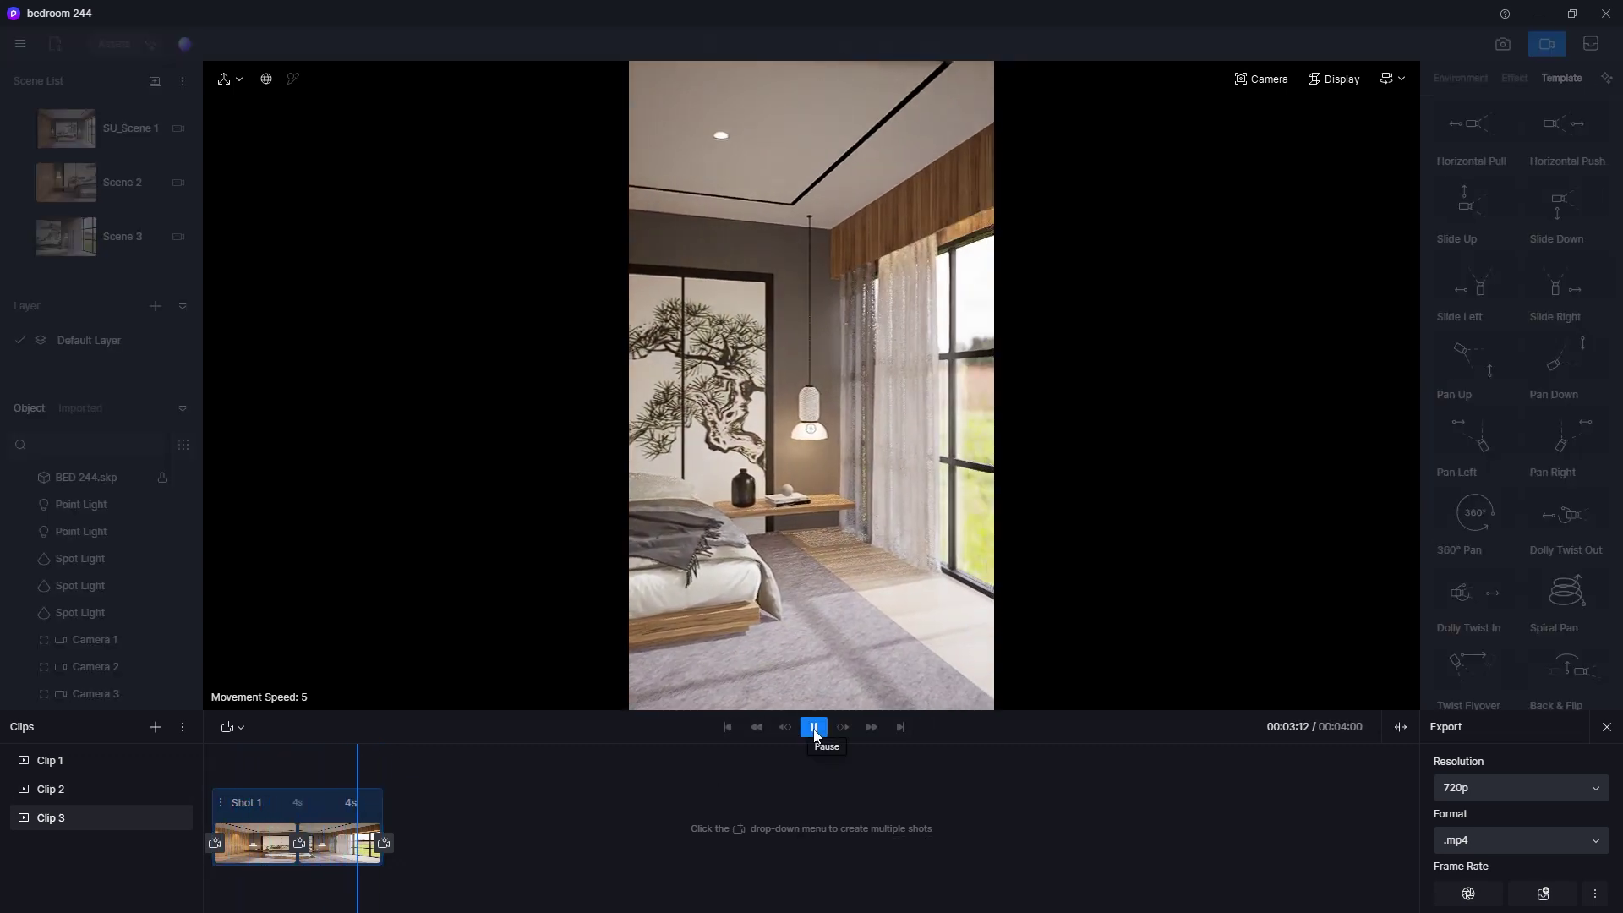
Step: Open Clip 1 and Clip 2 in turn and play them to review their camera moves
{"action": "left_click", "coordinate": [64, 763]}
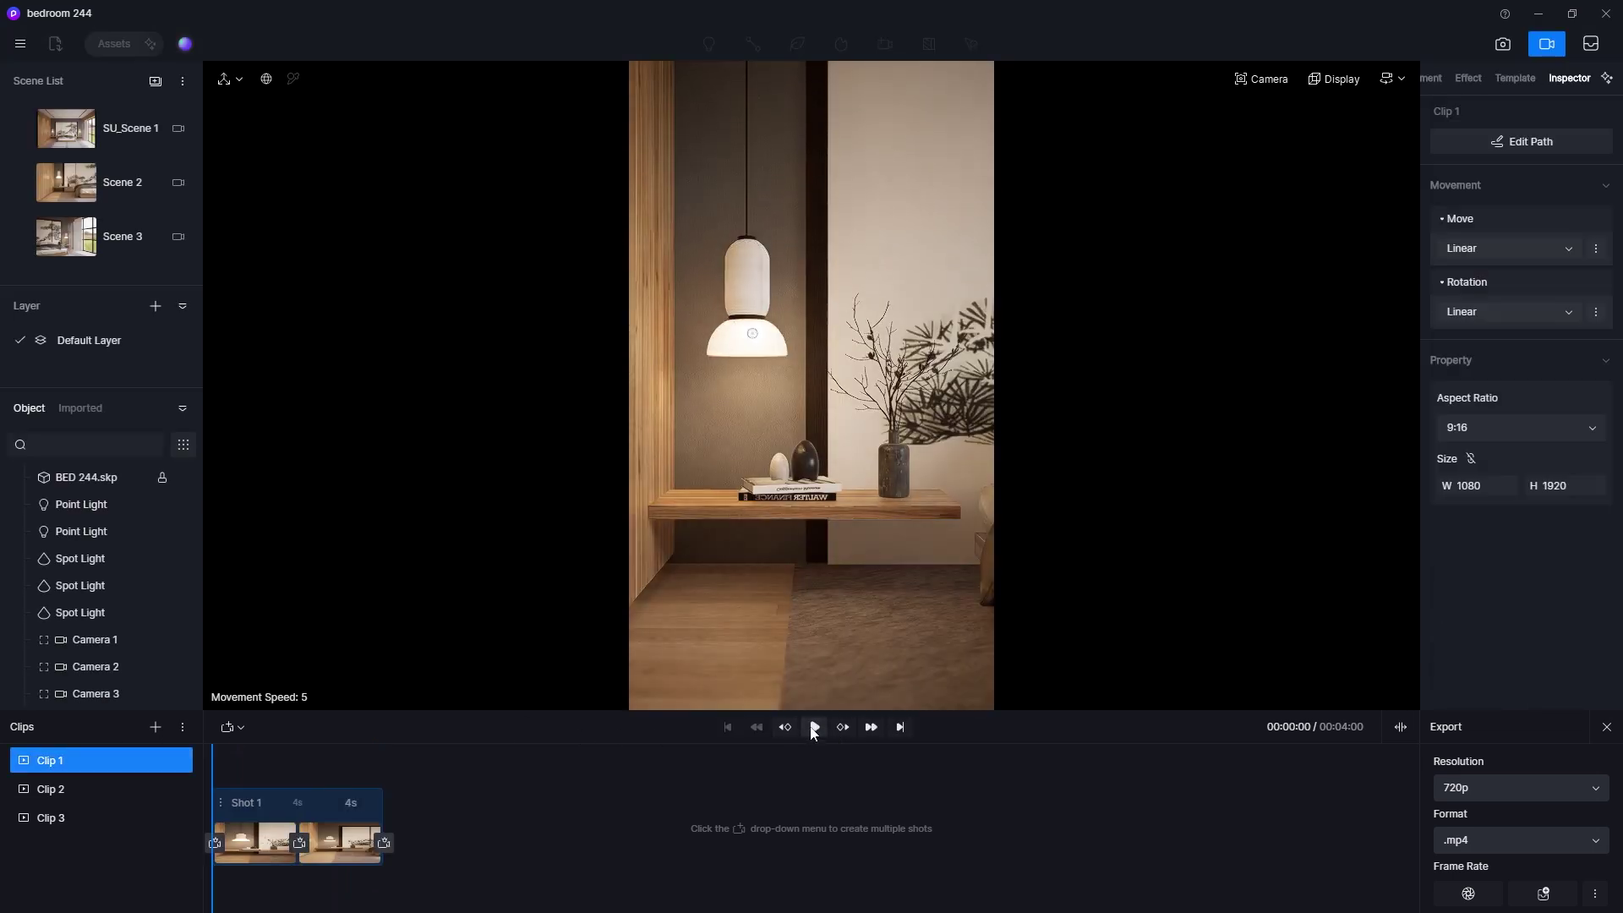
{"action": "left_click", "coordinate": [88, 794]}
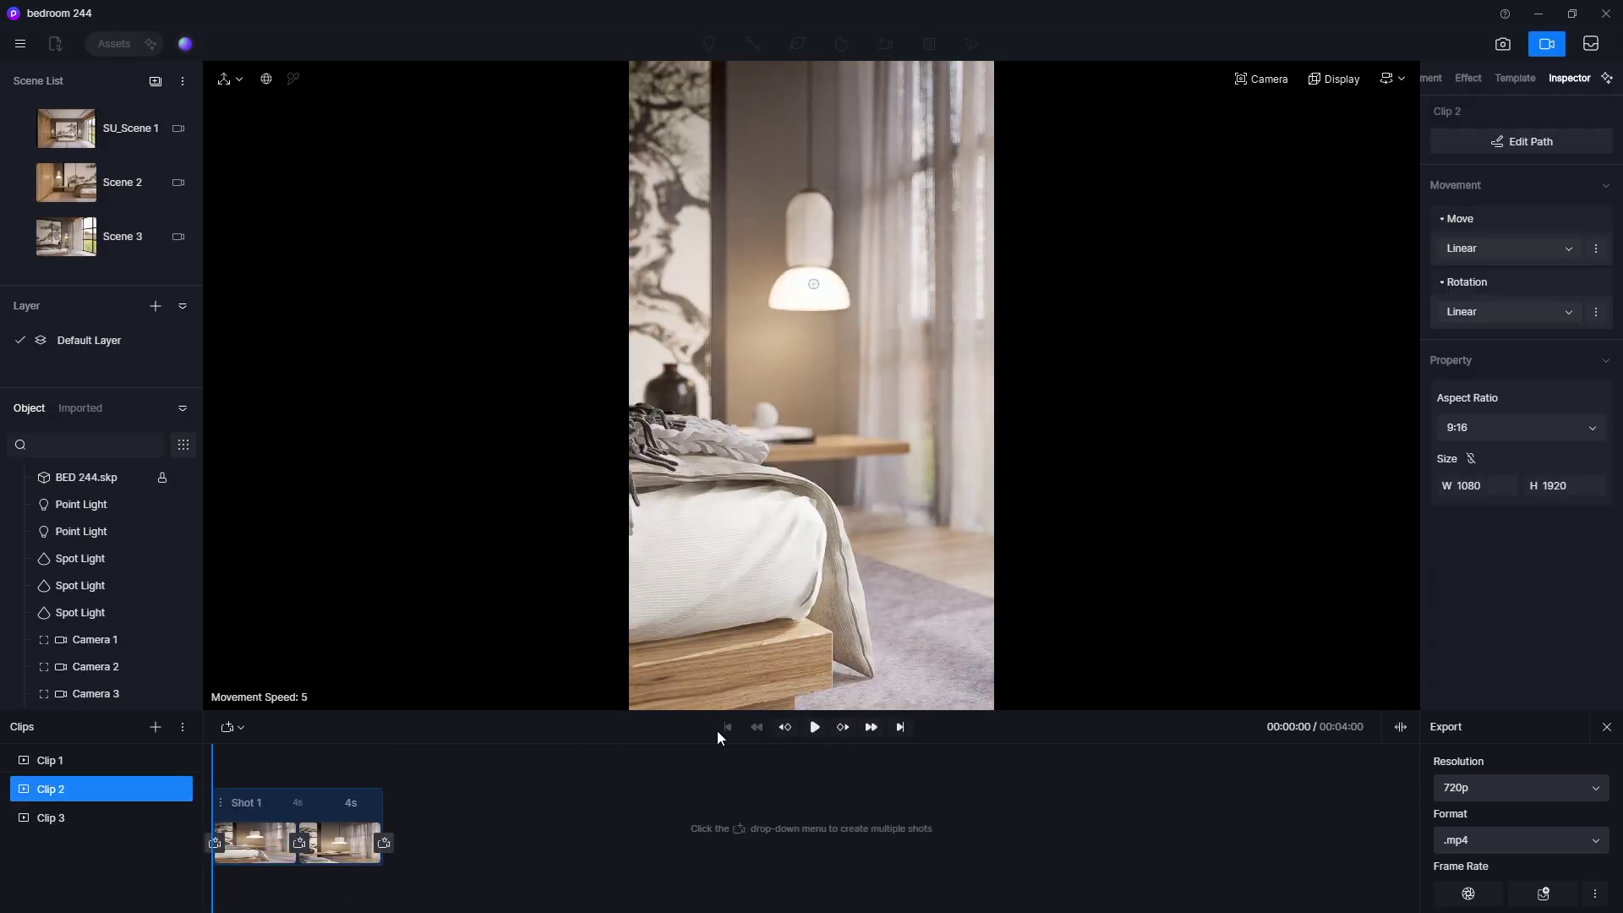
{"action": "left_click", "coordinate": [811, 728]}
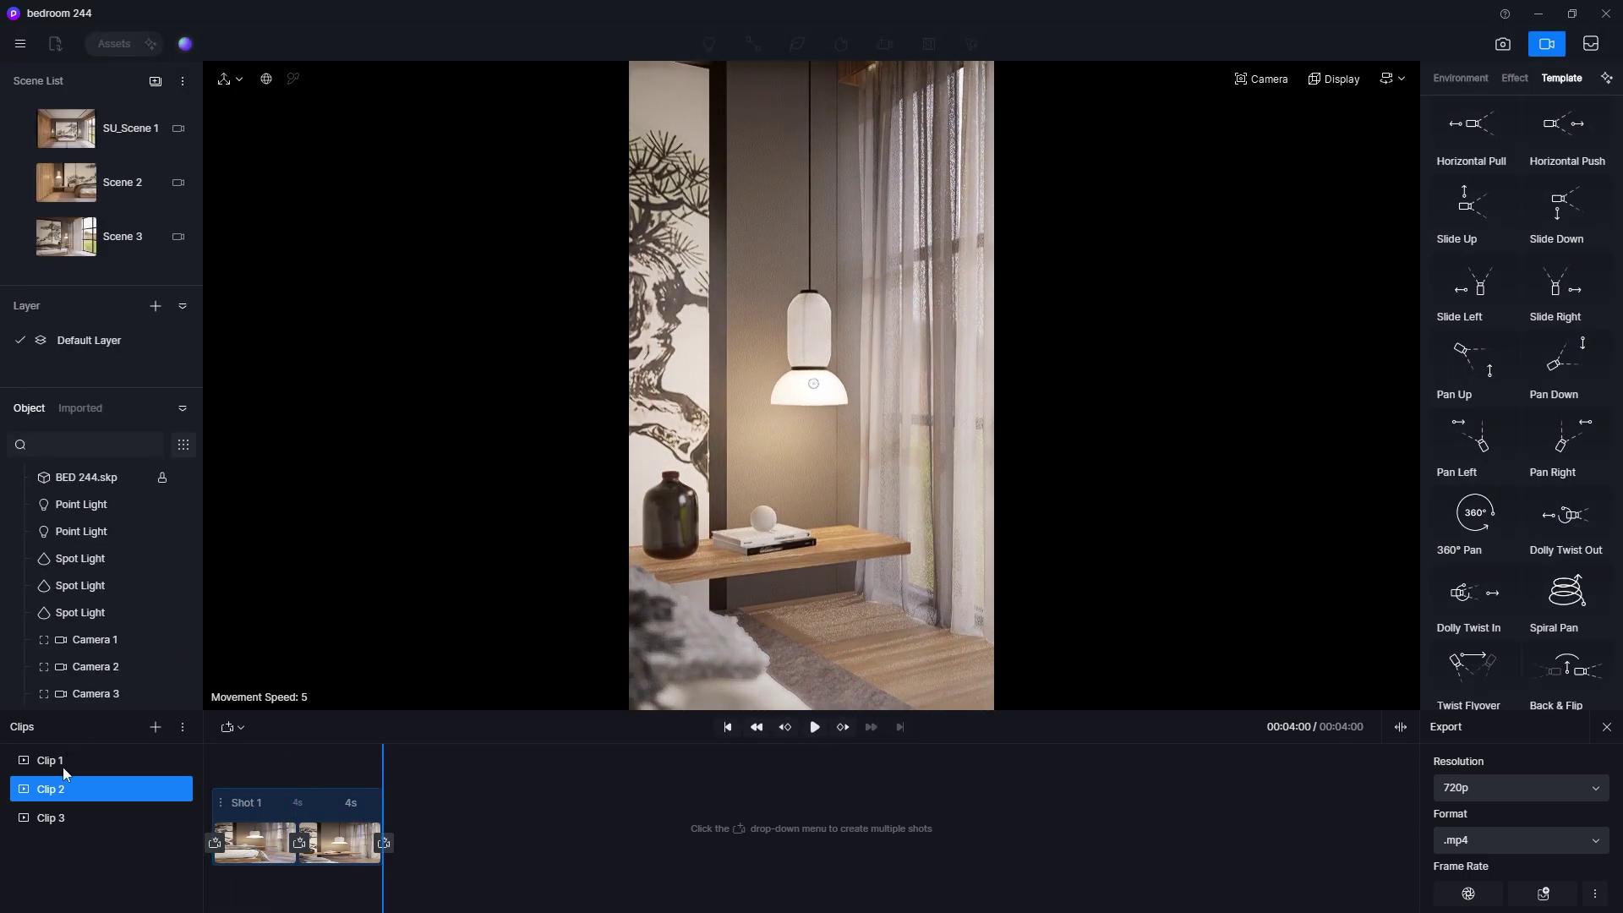
Step: Open Clip 3 and play it to review its camera move
{"action": "left_click", "coordinate": [88, 817]}
{"action": "left_click", "coordinate": [815, 727]}
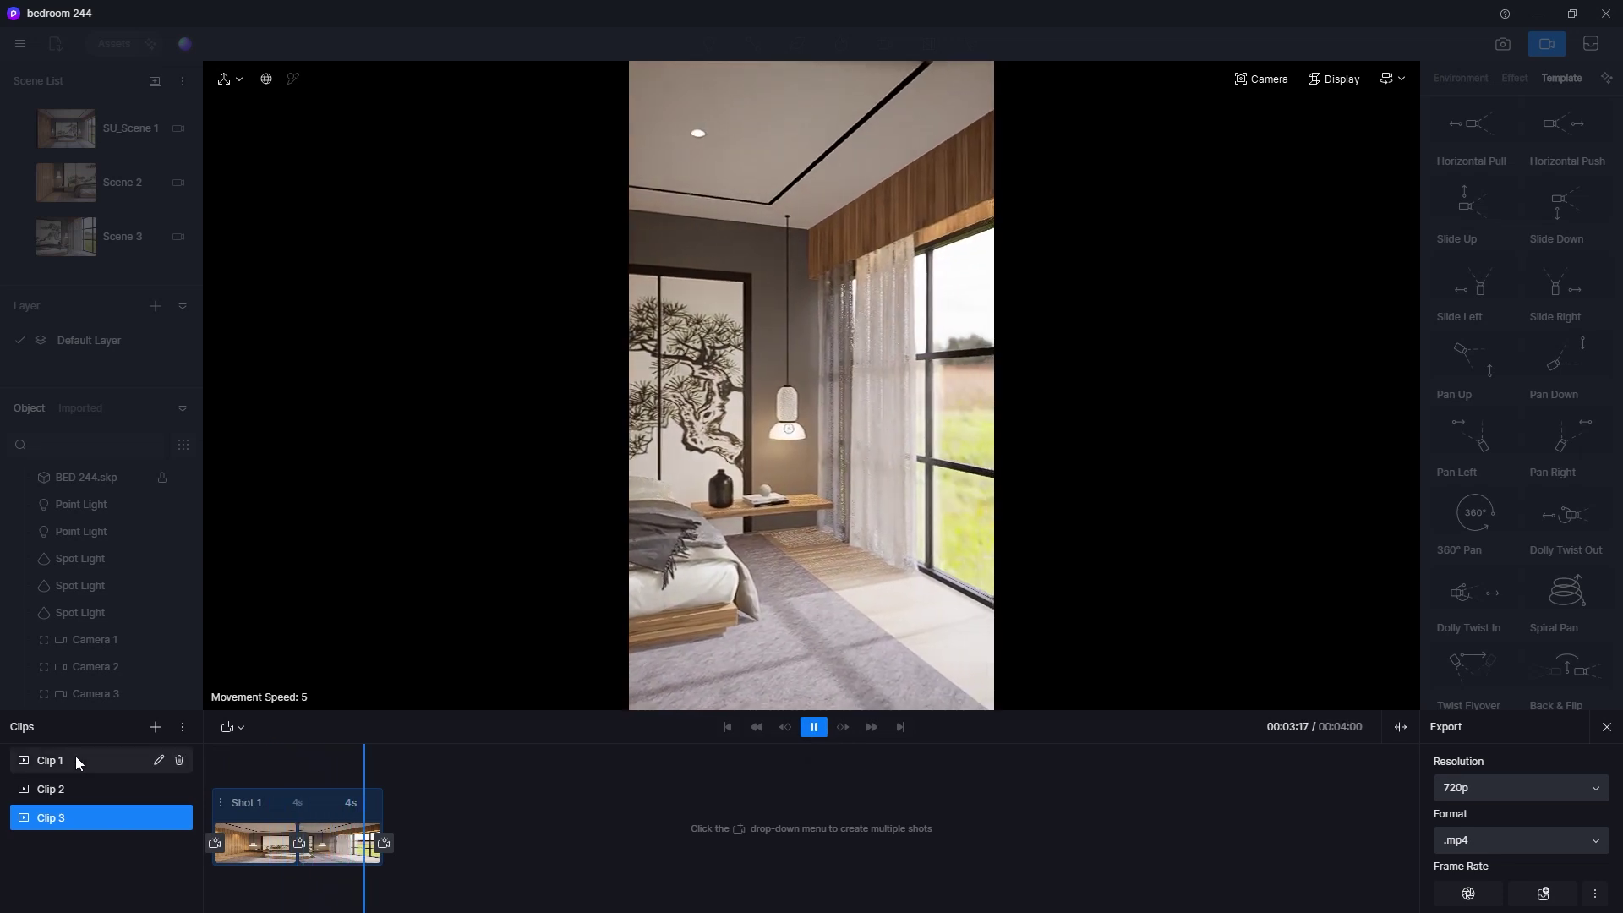
Step: Set the export resolution to 2K and add Clip 1, Clip 2 and Clip 3 to the render queue
{"action": "left_click", "coordinate": [75, 760]}
{"action": "left_click", "coordinate": [1524, 786]}
{"action": "left_click", "coordinate": [1472, 834]}
{"action": "scroll", "coordinate": [1546, 862], "scroll_direction": "down", "scroll_amount": 1}
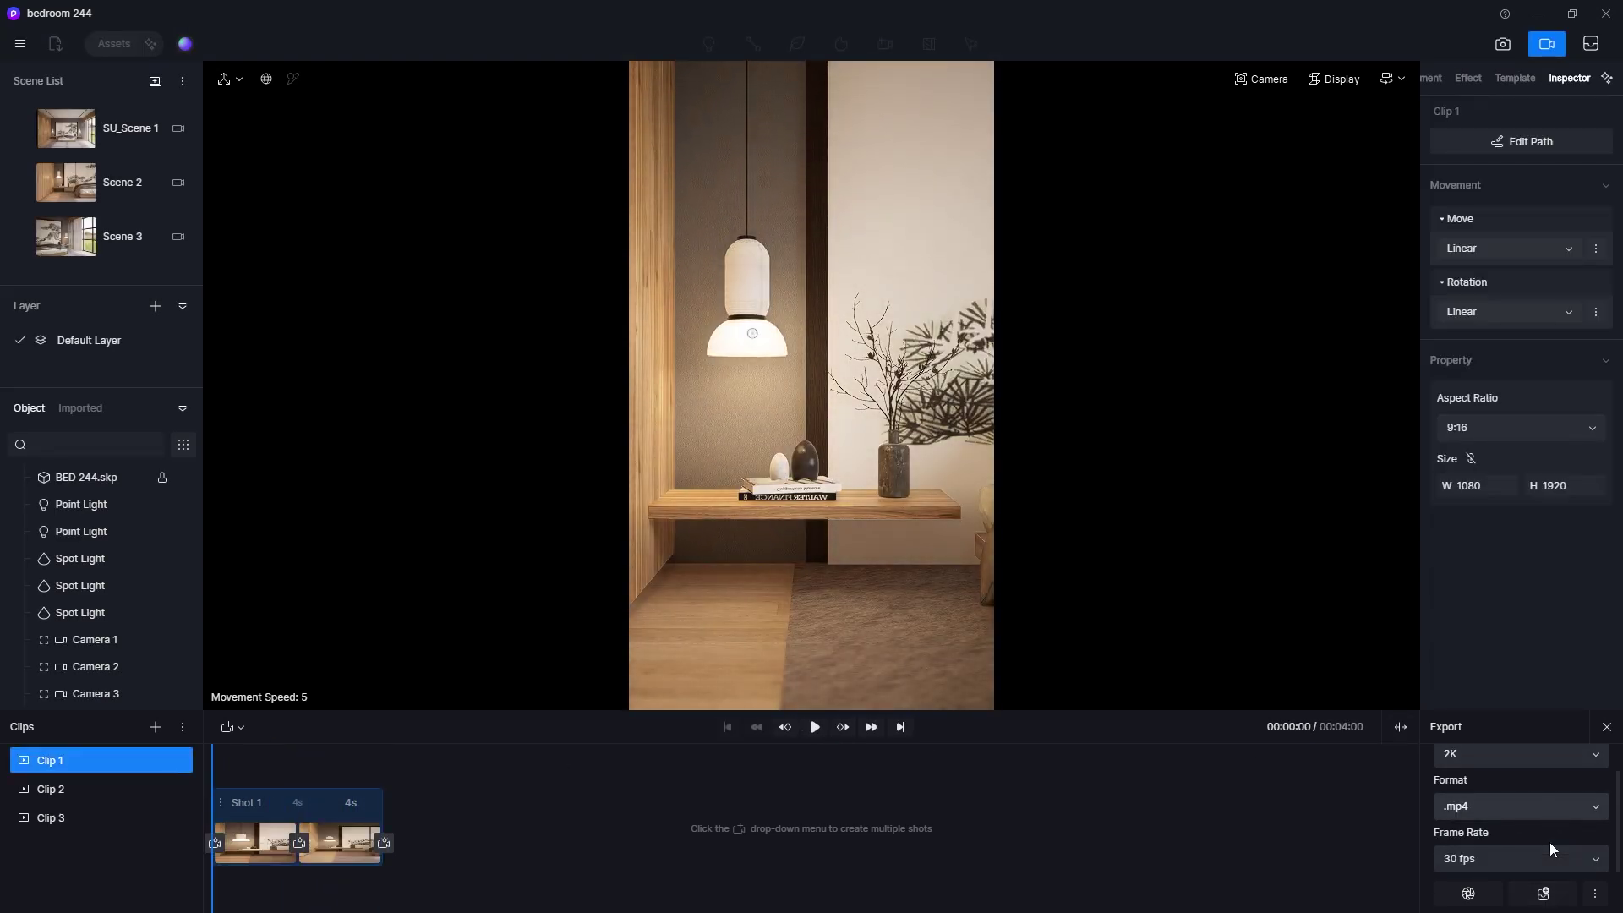
{"action": "left_click", "coordinate": [102, 795]}
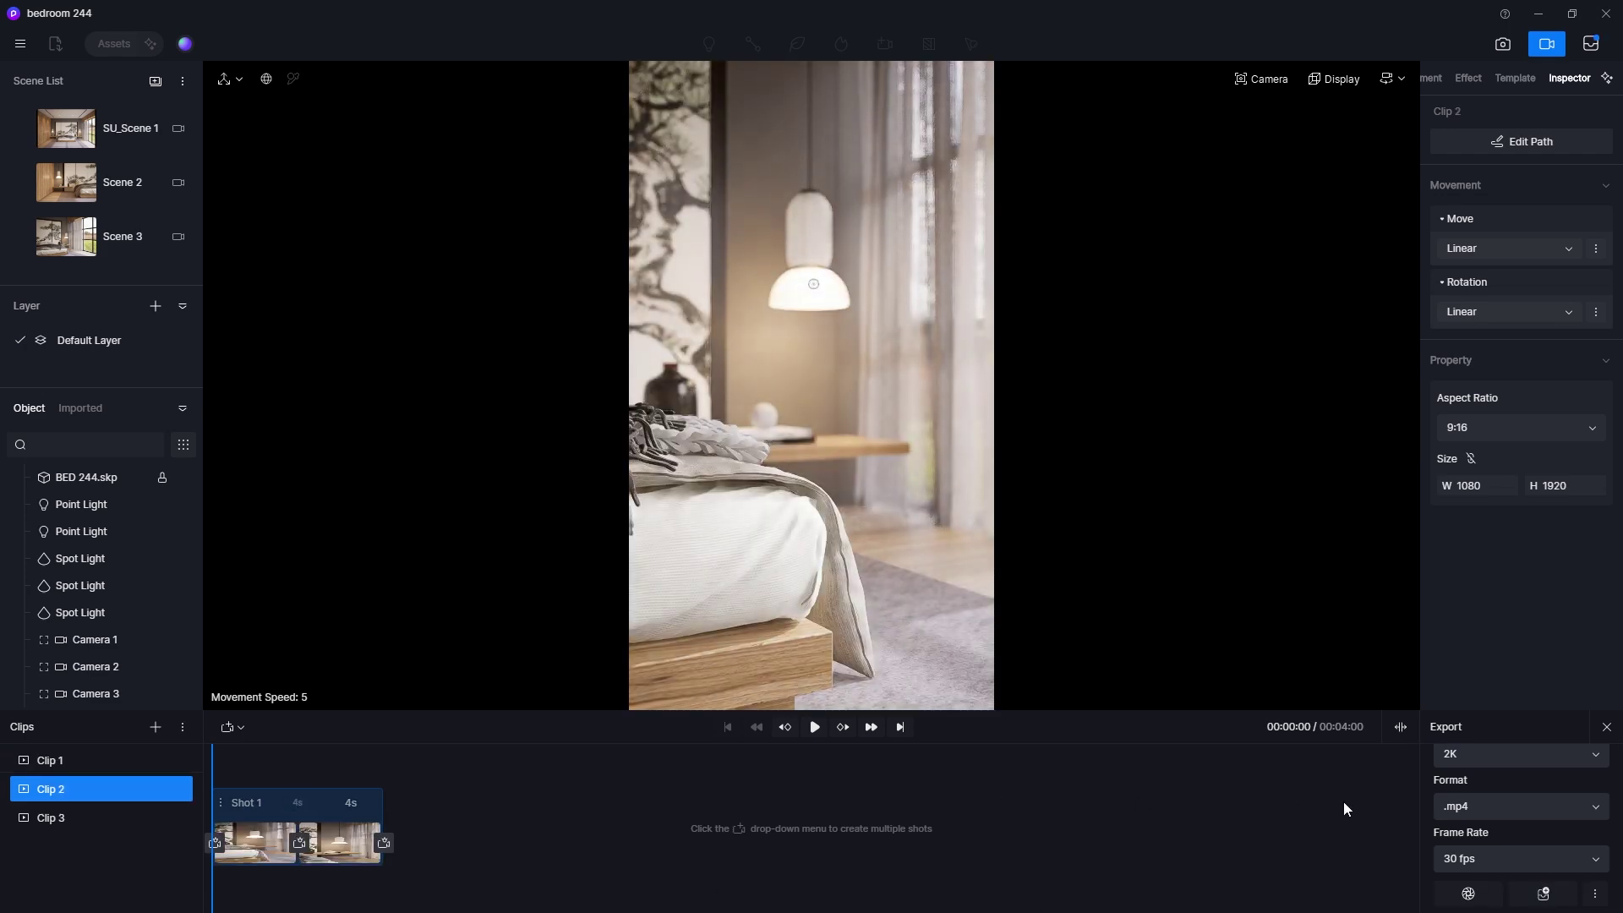
{"action": "left_click", "coordinate": [40, 809]}
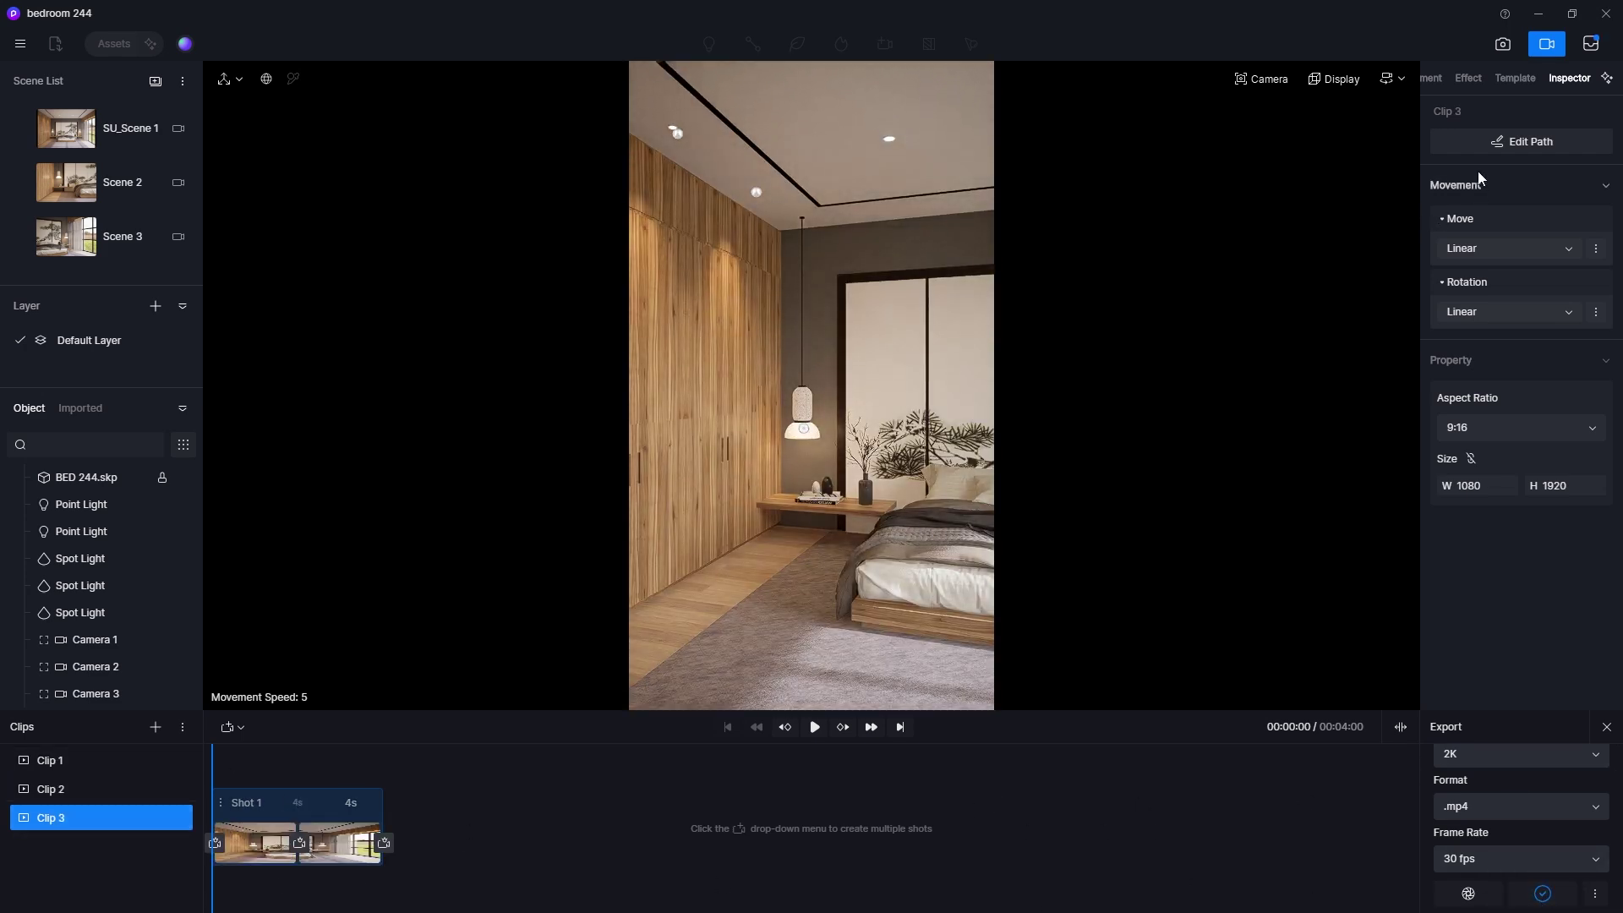
Step: Render all three queued clips, with the output folder inside #244 bedroom as the save location
{"action": "left_click", "coordinate": [1585, 49]}
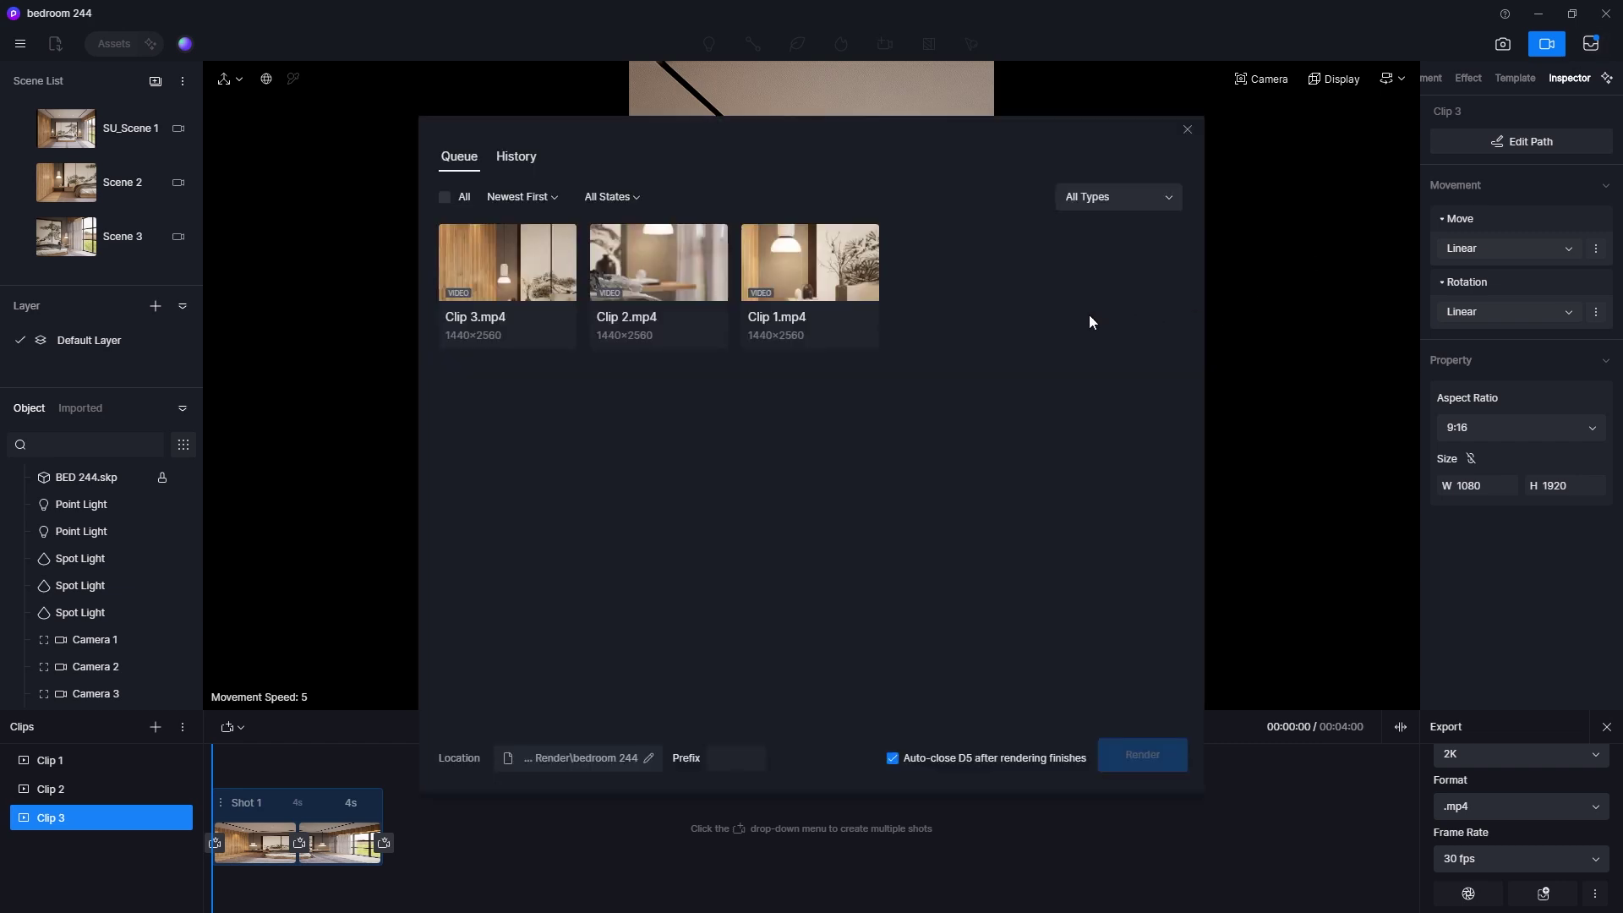
{"action": "left_click", "coordinate": [445, 198]}
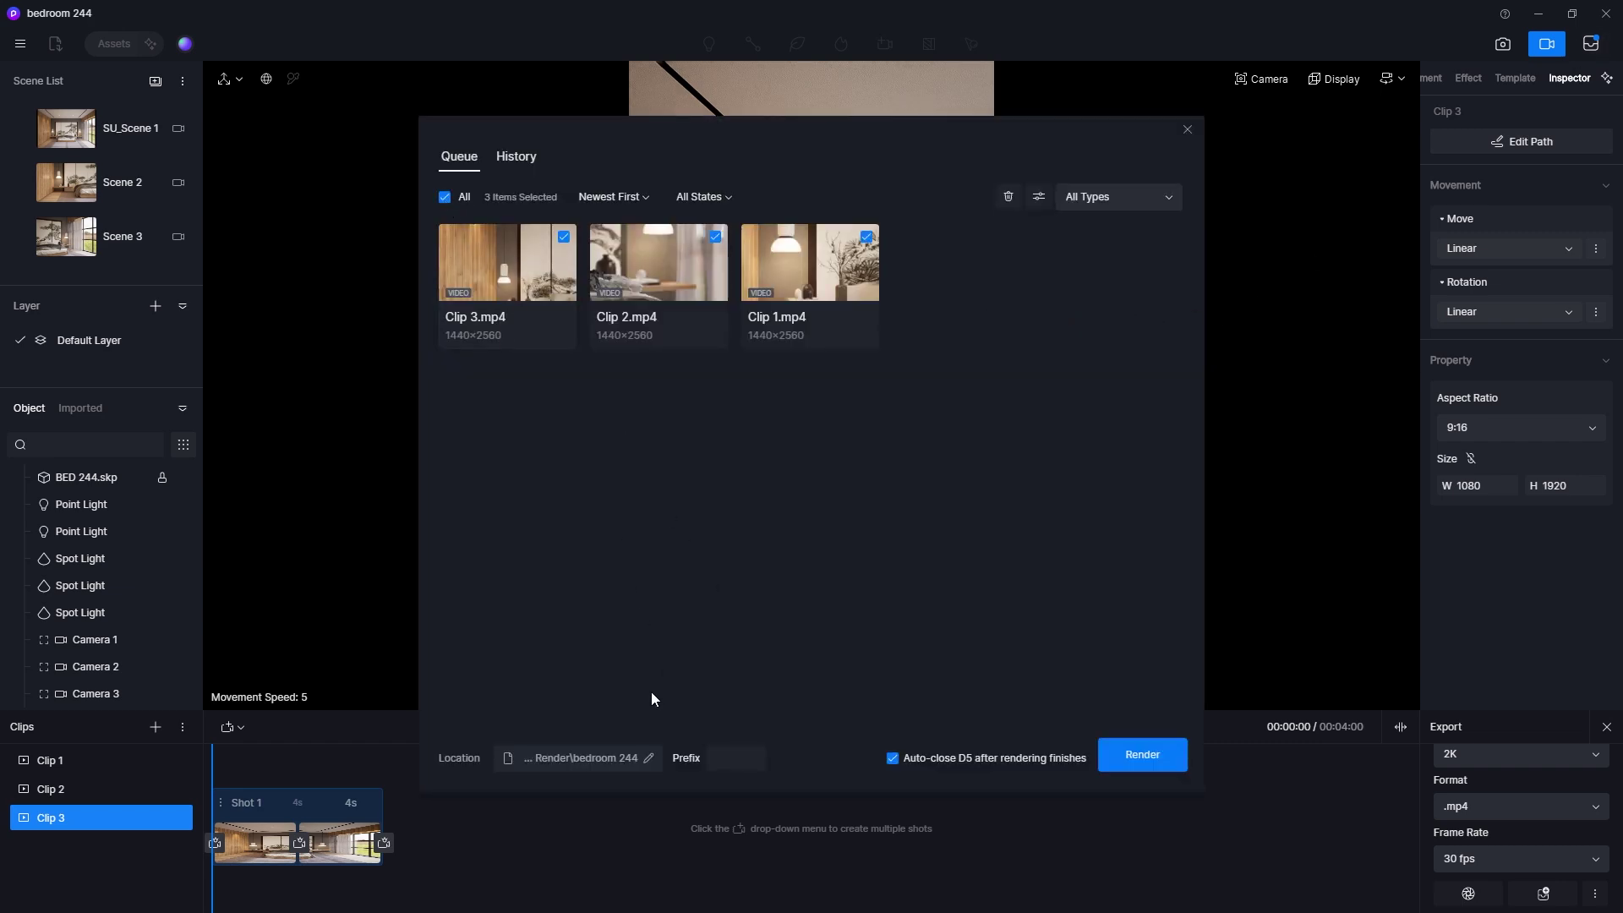
{"action": "left_click", "coordinate": [649, 758]}
{"action": "left_click", "coordinate": [488, 391]}
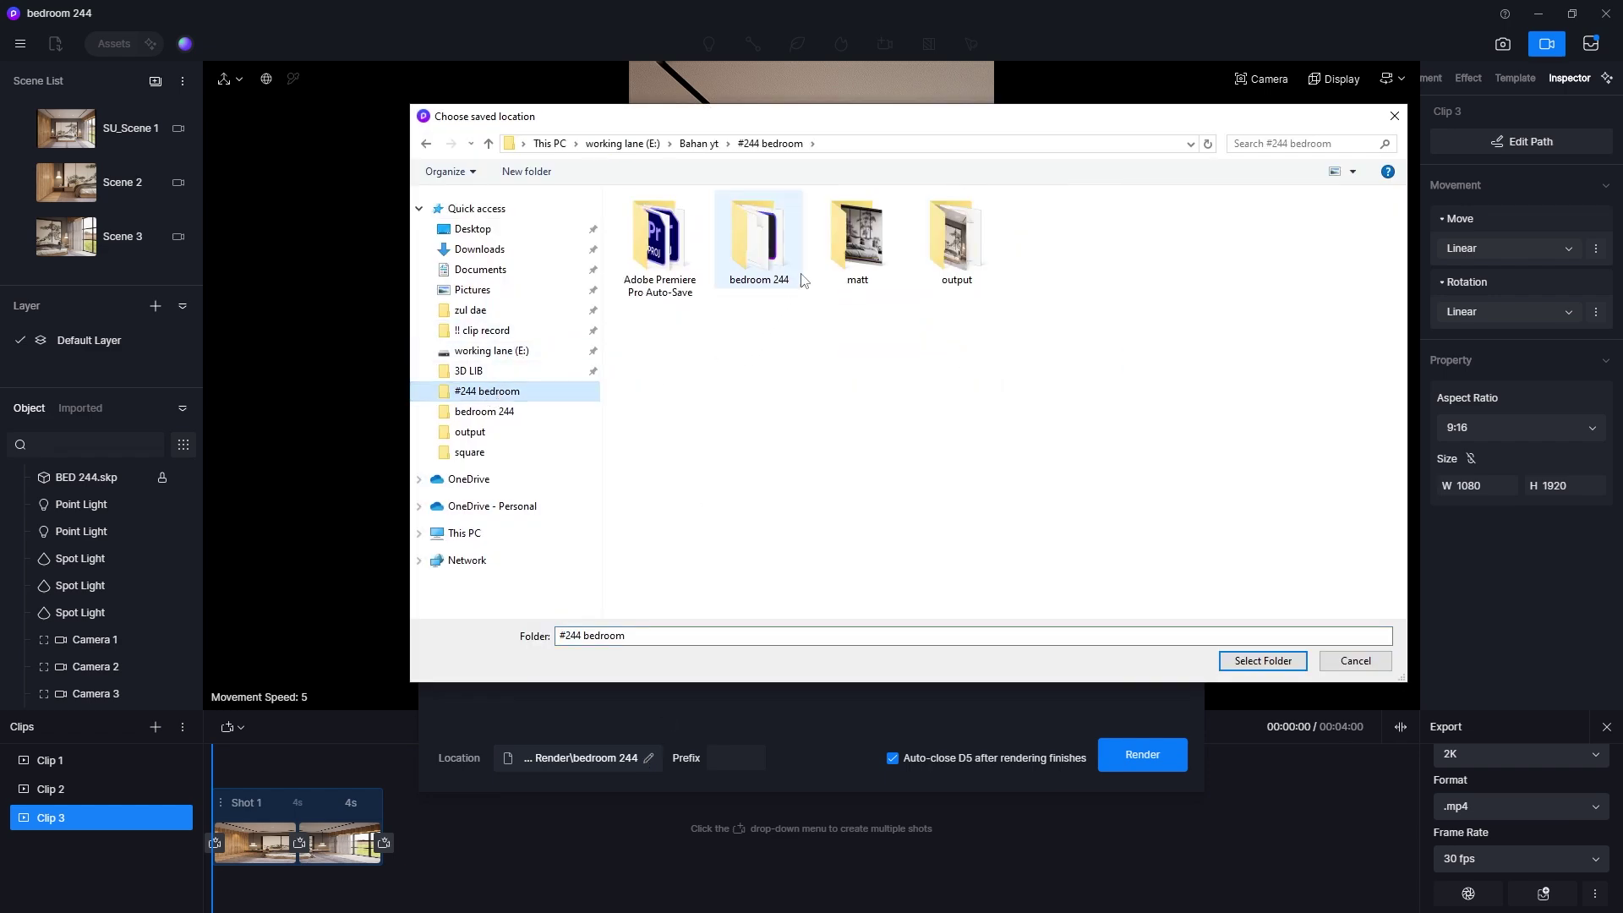
{"action": "left_click", "coordinate": [956, 241]}
{"action": "left_click", "coordinate": [1262, 660]}
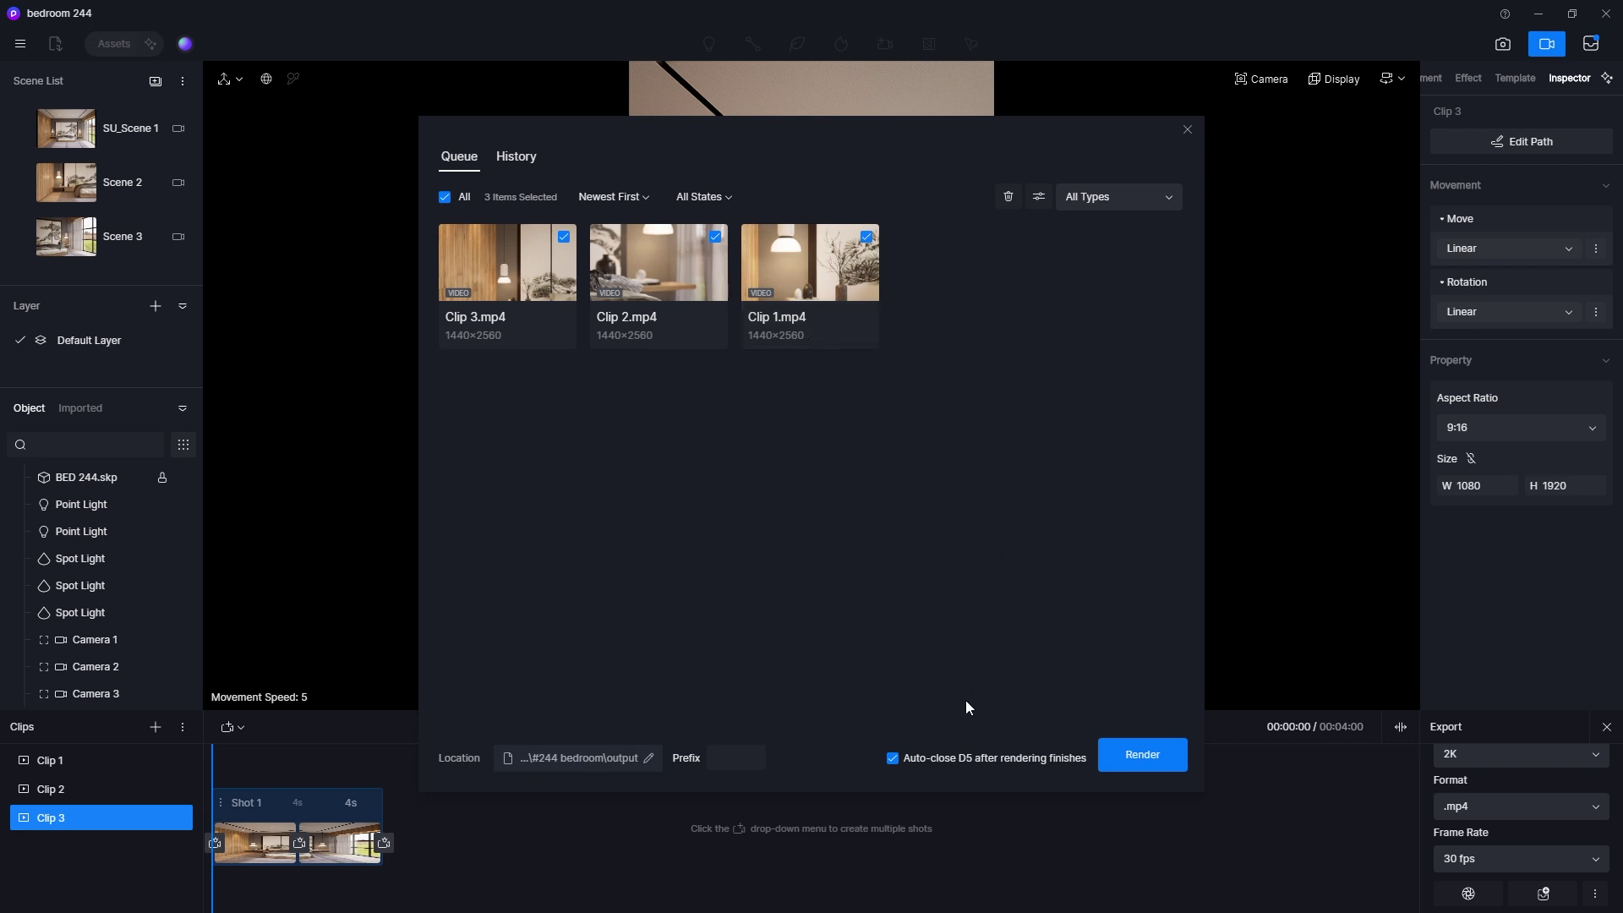
{"action": "left_click", "coordinate": [1141, 753]}
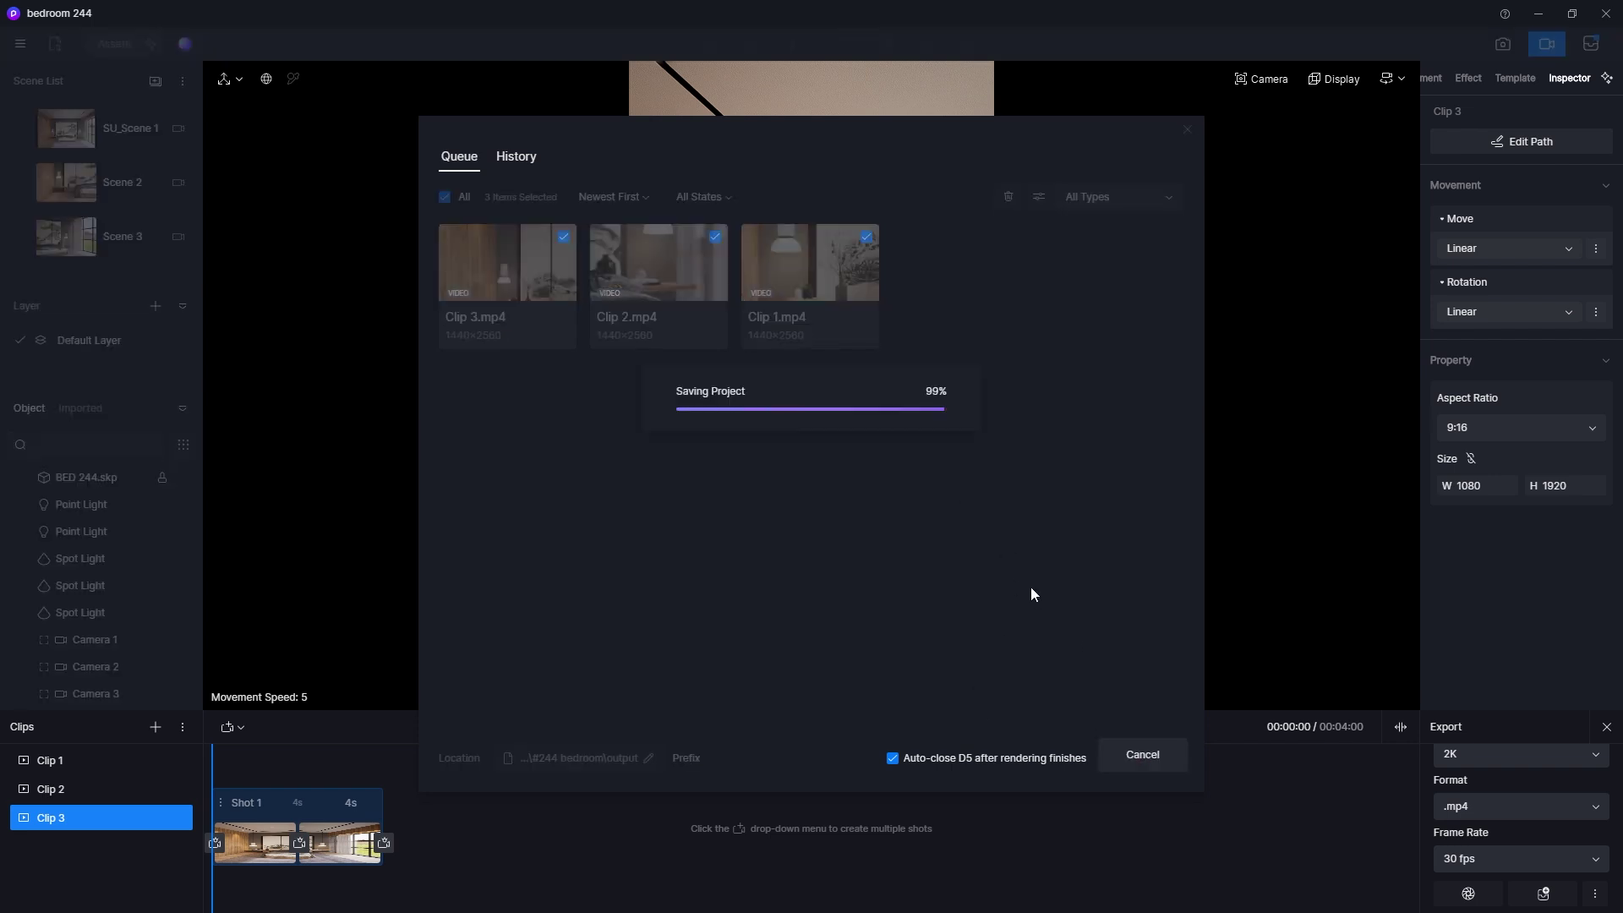